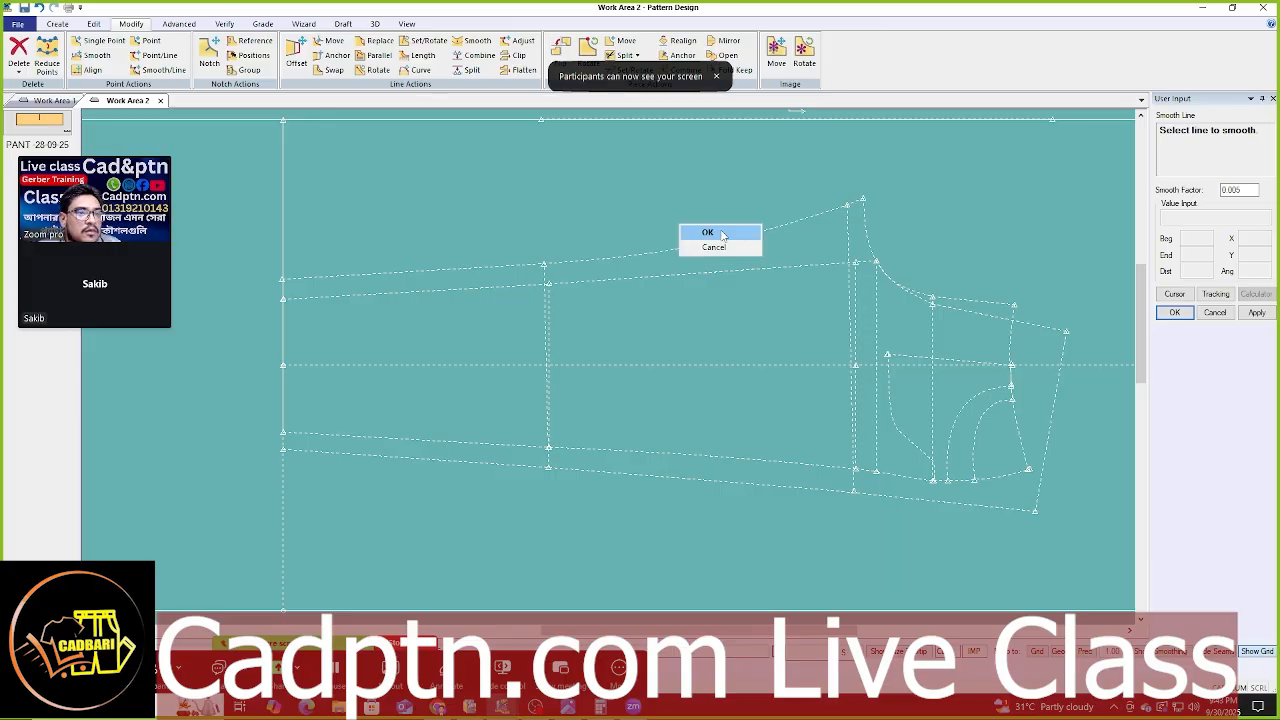
- Finish the Smooth Line command and reposition the floating meeting video panel clear of the pattern draft
click(700, 232)
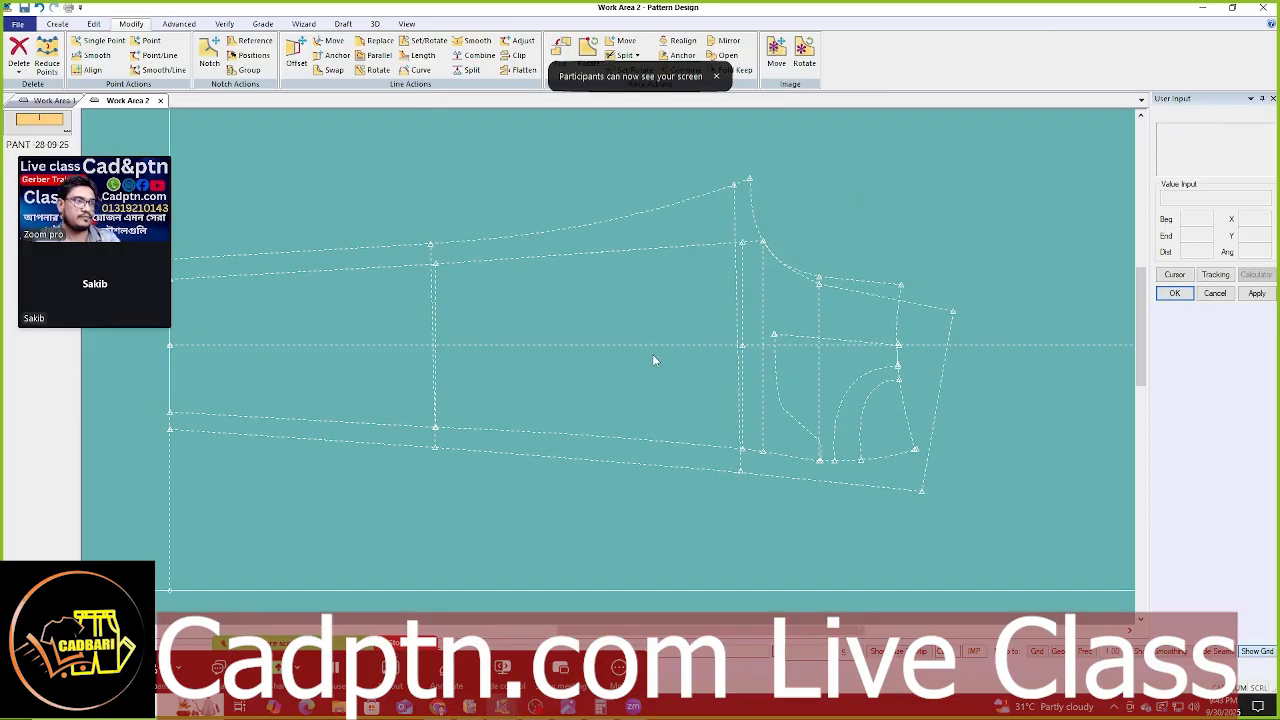
mouse_move(121, 262)
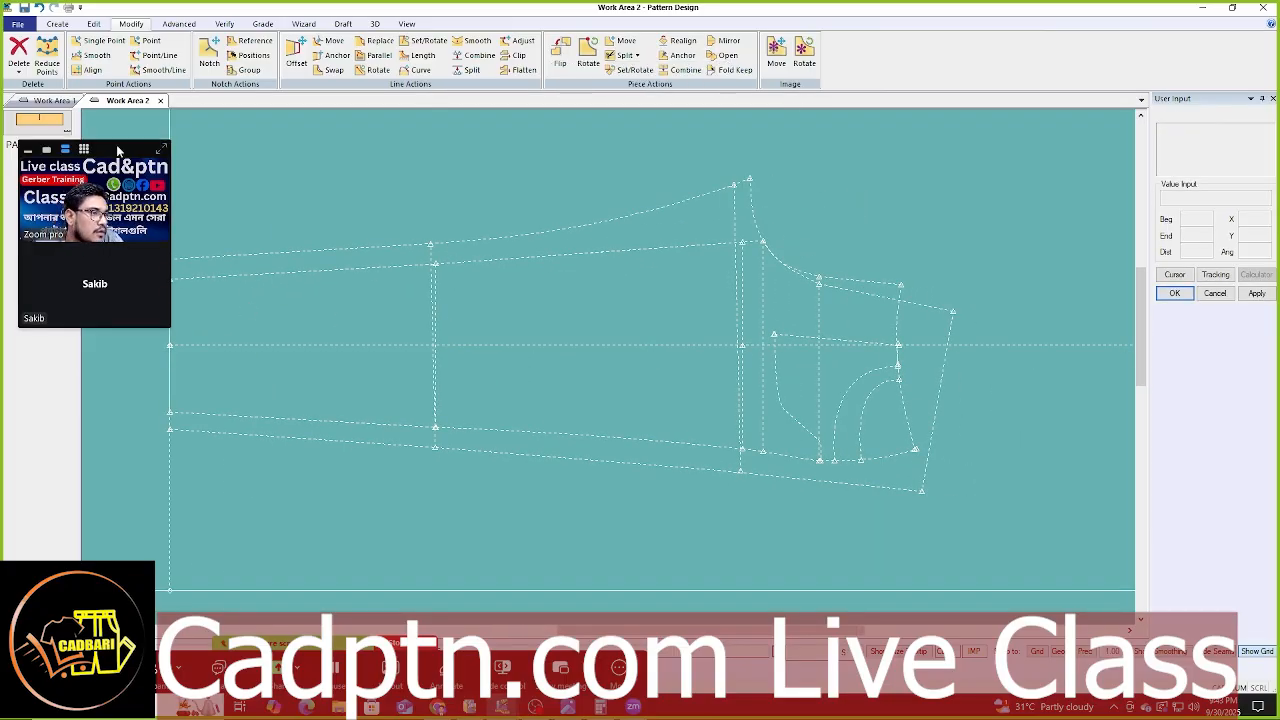
drag(116, 144, 106, 318)
middle_drag(563, 330, 606, 320)
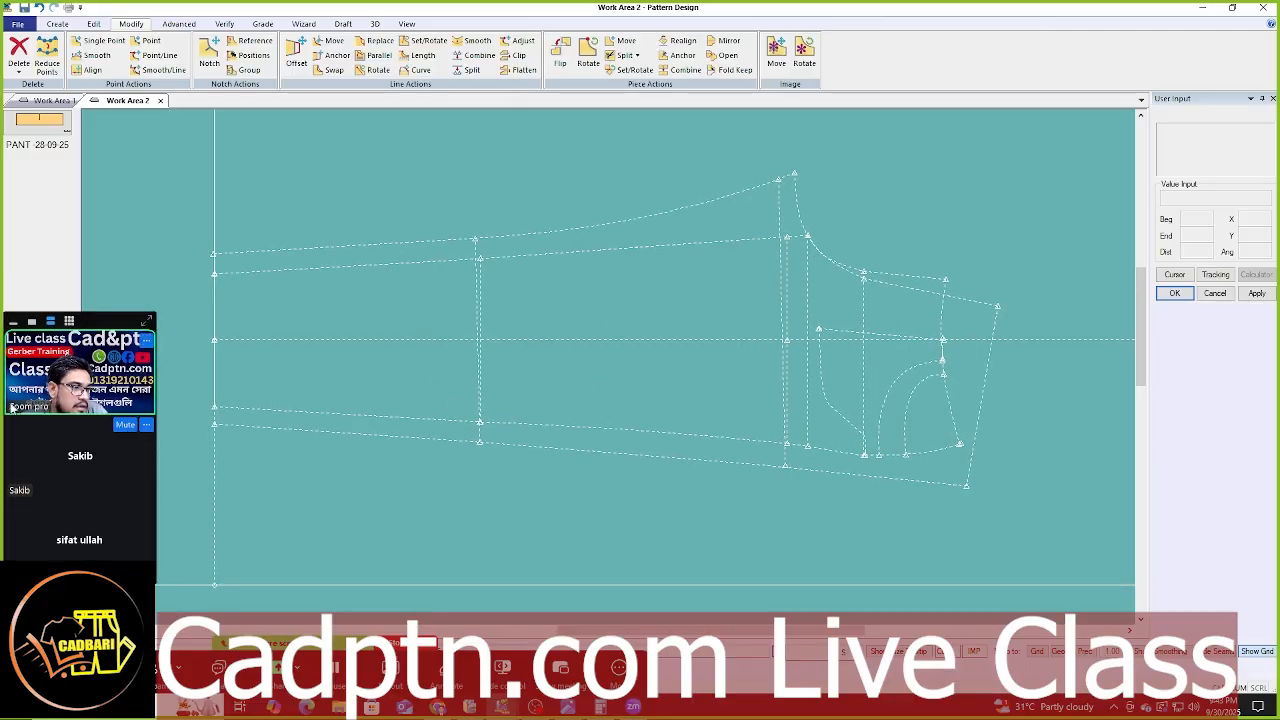
drag(97, 346, 98, 168)
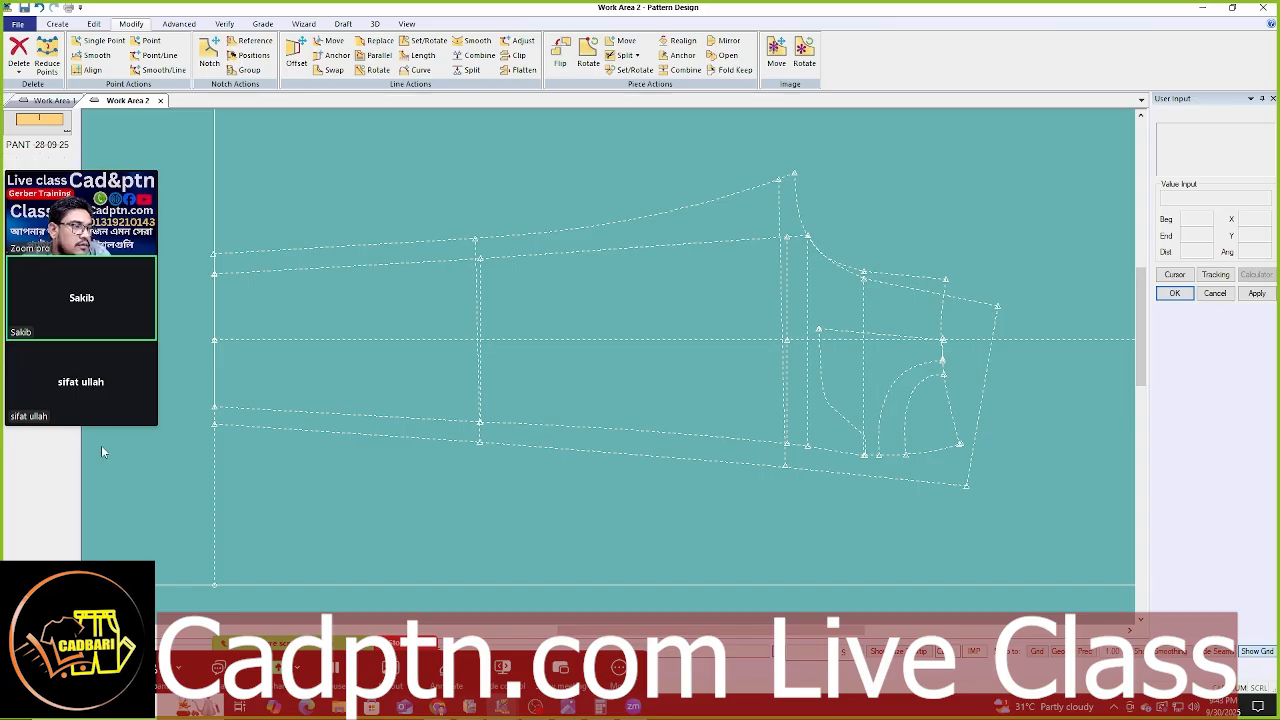
- Examine the crotch curve, hip and waist area of the pant draft
scroll(558, 376, down, 1)
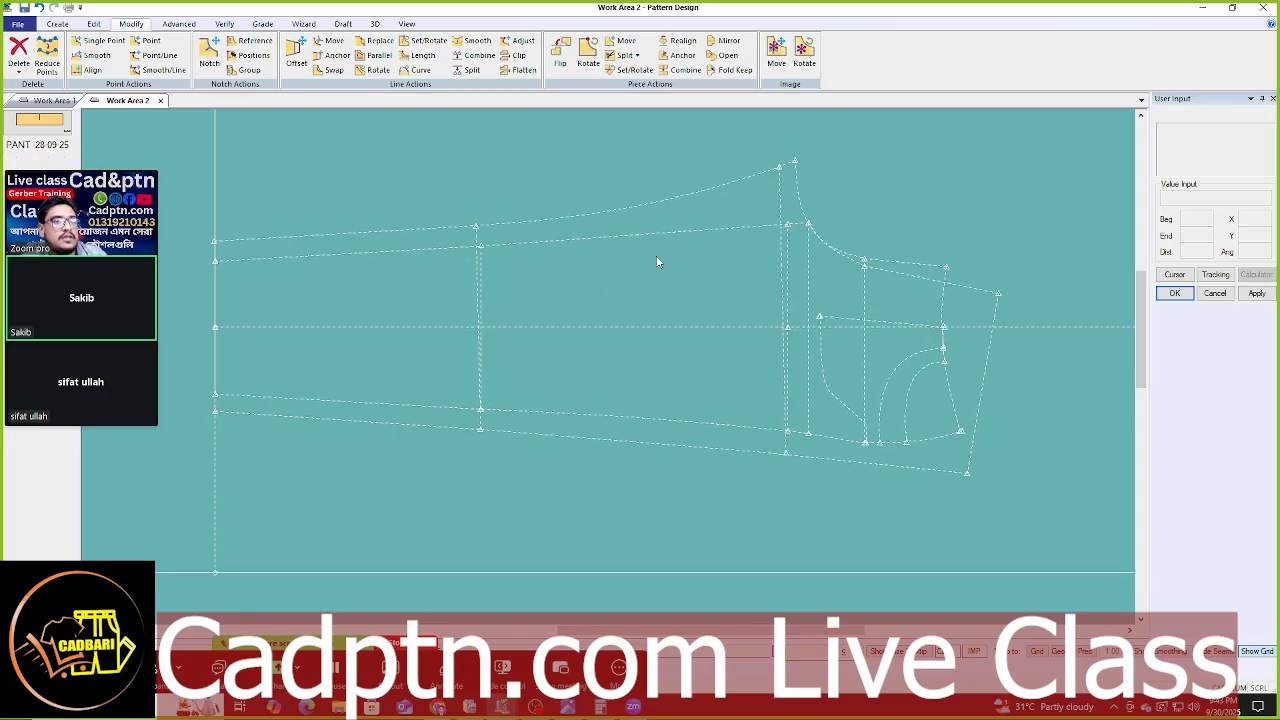
scroll(808, 262, up, 3)
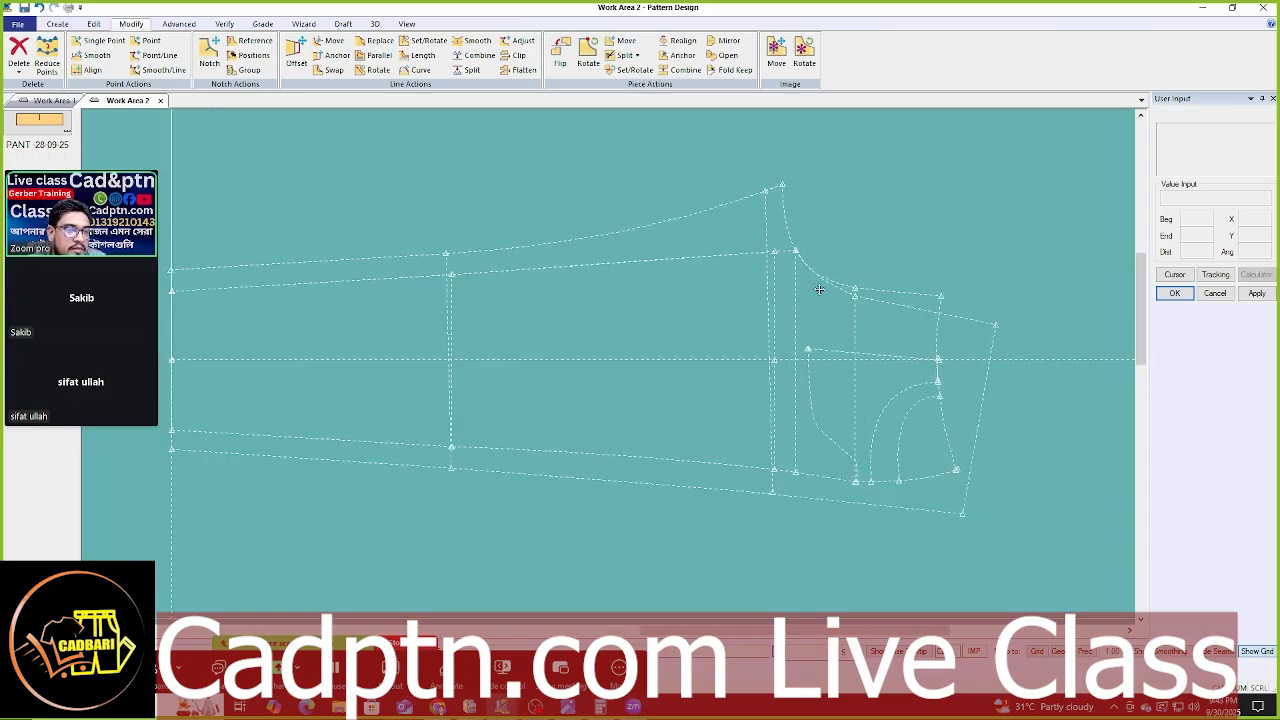
scroll(817, 267, down, 3)
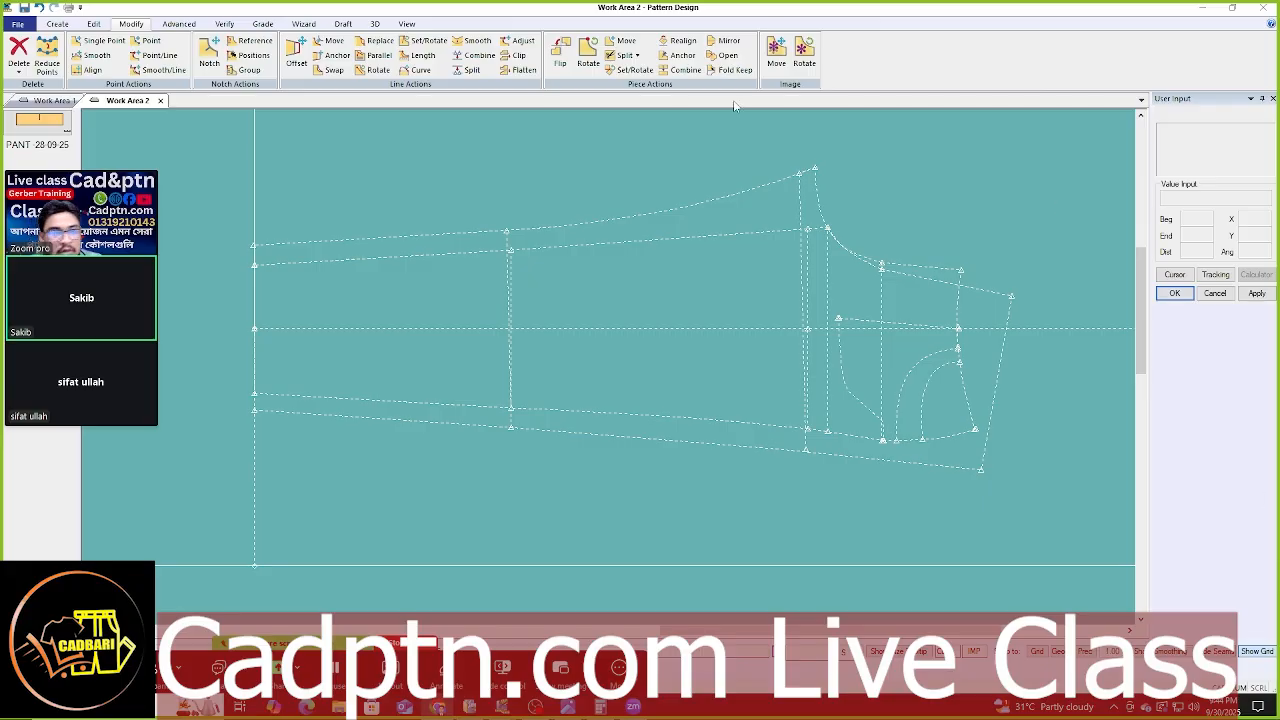
scroll(742, 234, up, 2)
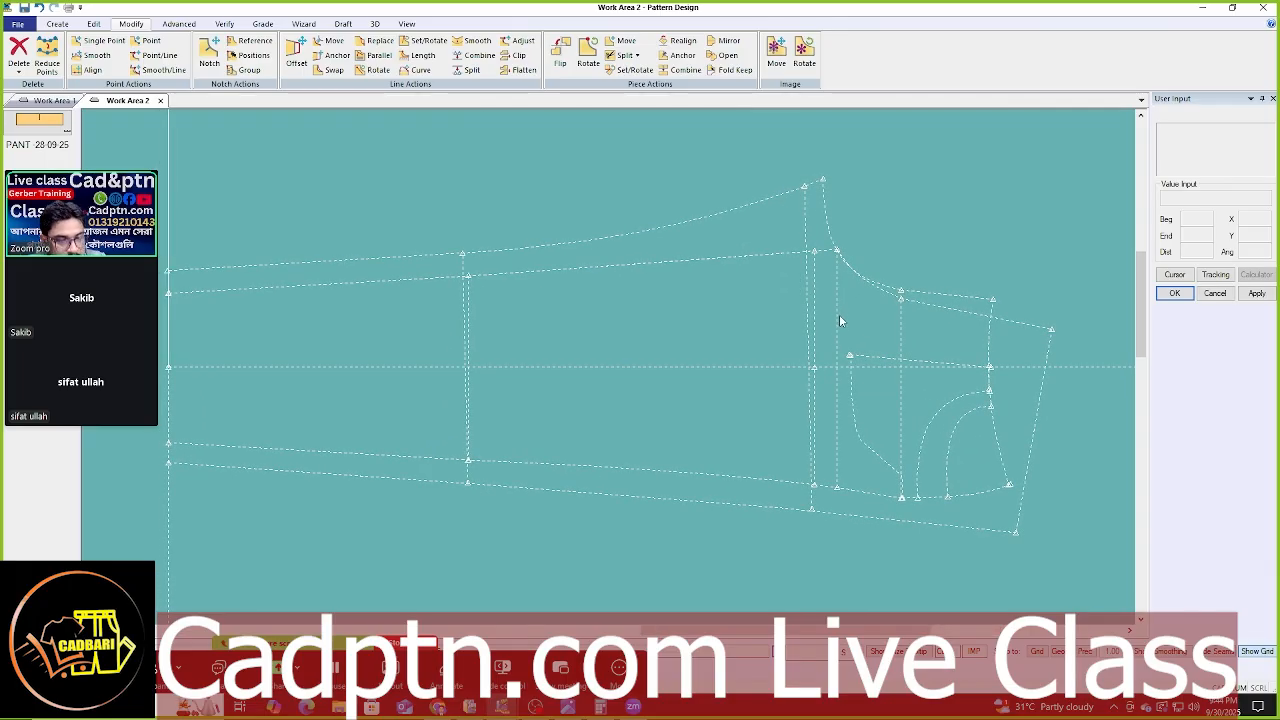
scroll(887, 296, up, 1)
scroll(811, 294, down, 3)
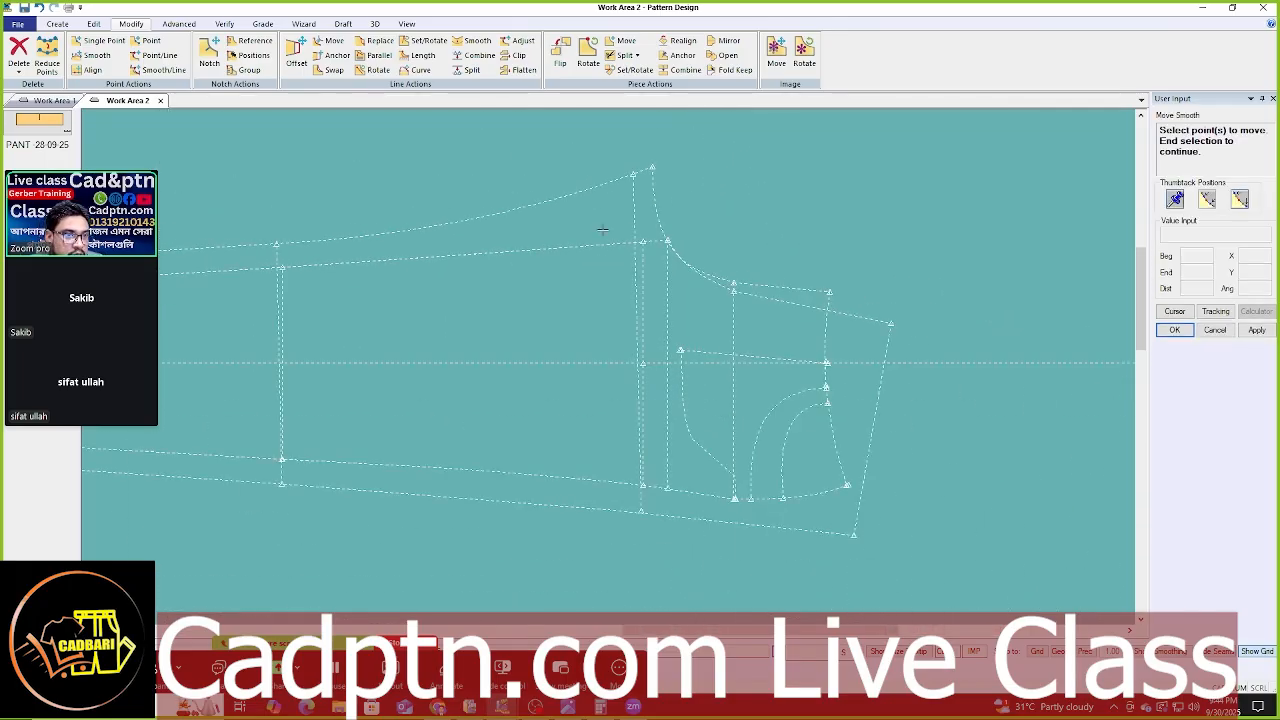
right_click(760, 180)
click(779, 181)
scroll(694, 291, up, 2)
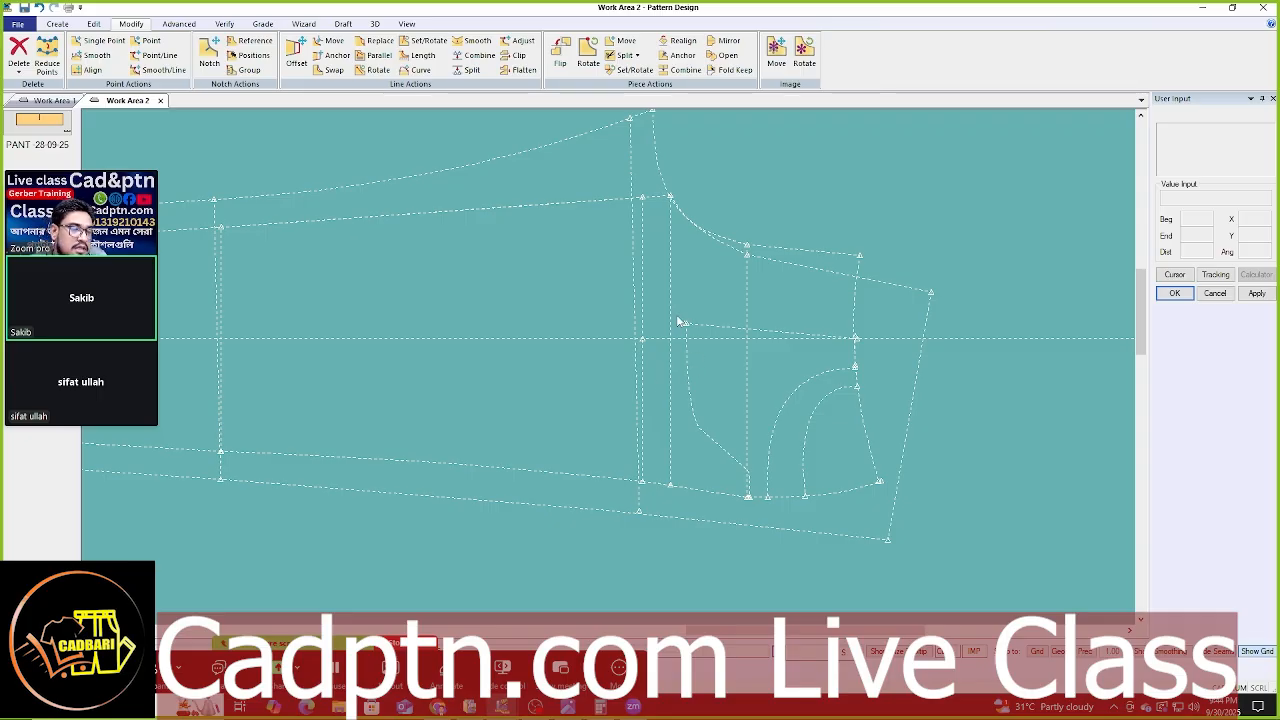
scroll(965, 310, down, 2)
scroll(740, 326, up, 2)
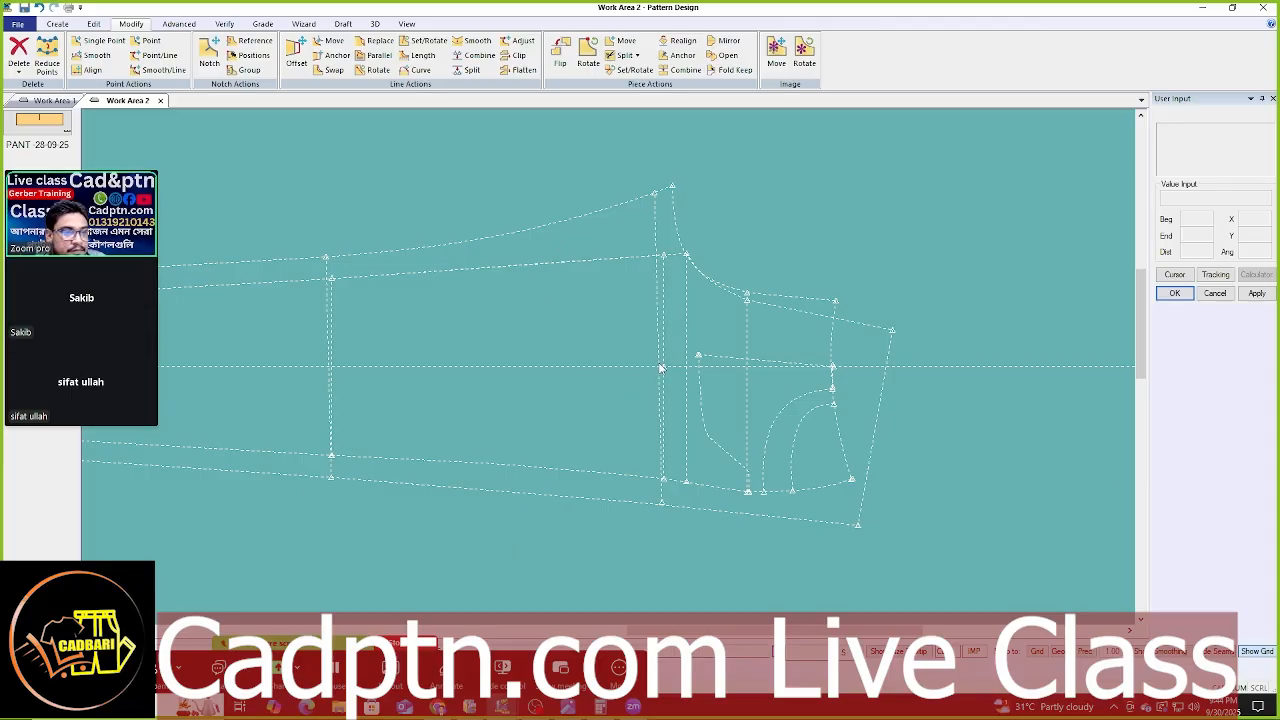
scroll(662, 368, up, 3)
key(m)
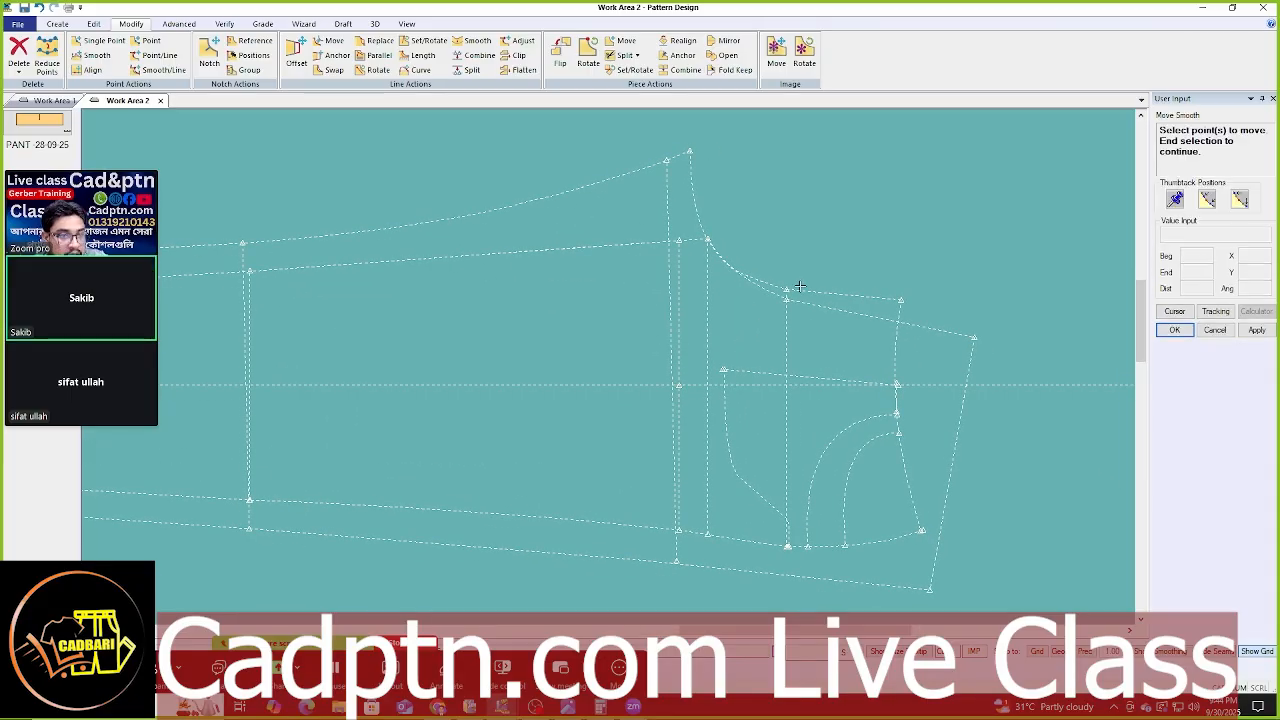
scroll(794, 280, up, 5)
scroll(650, 360, down, 2)
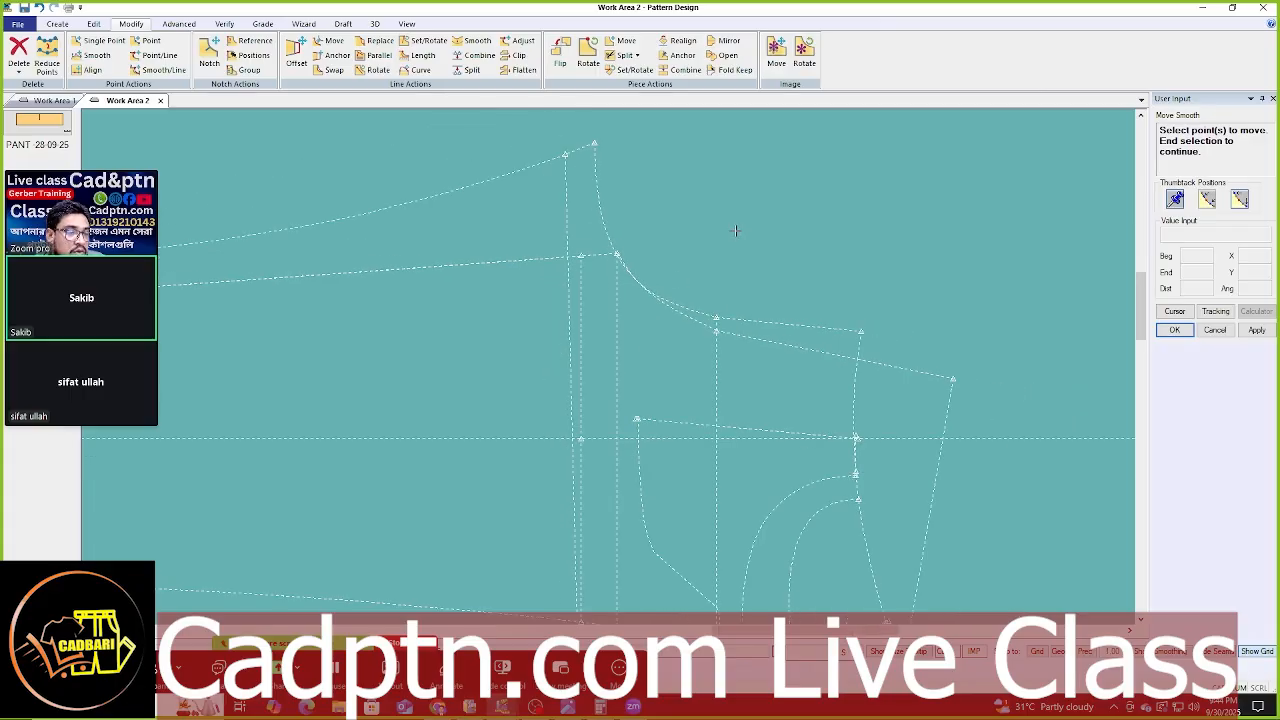
key(Escape)
- Start a two-point line at the point where the inner leg line meets the crotch curve and constrain it to horizontal
scroll(685, 330, down, 1)
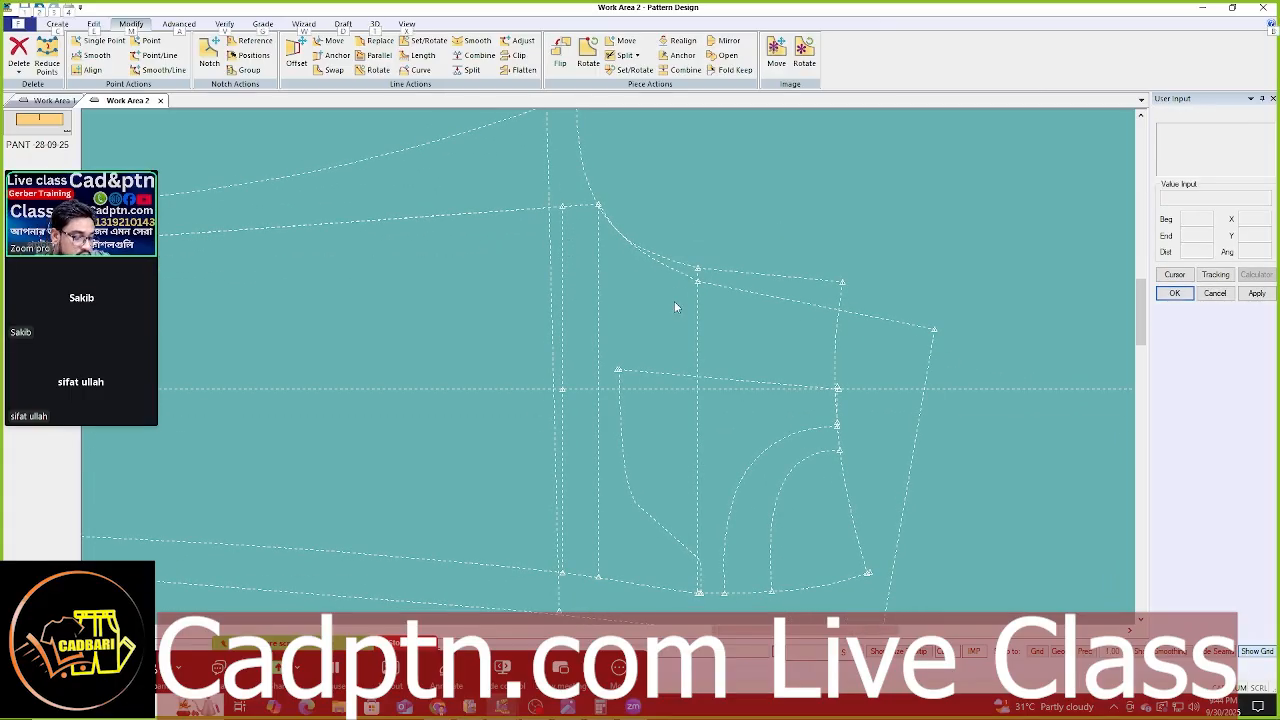
key(l)
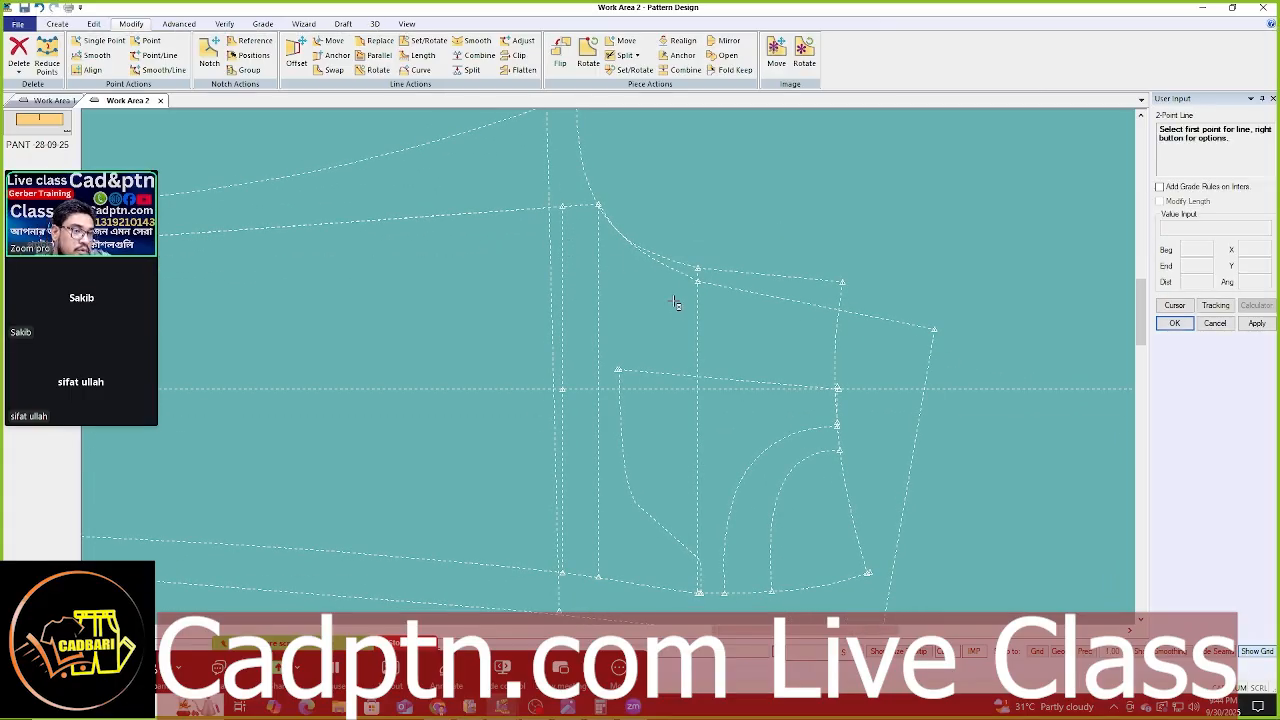
click(602, 206)
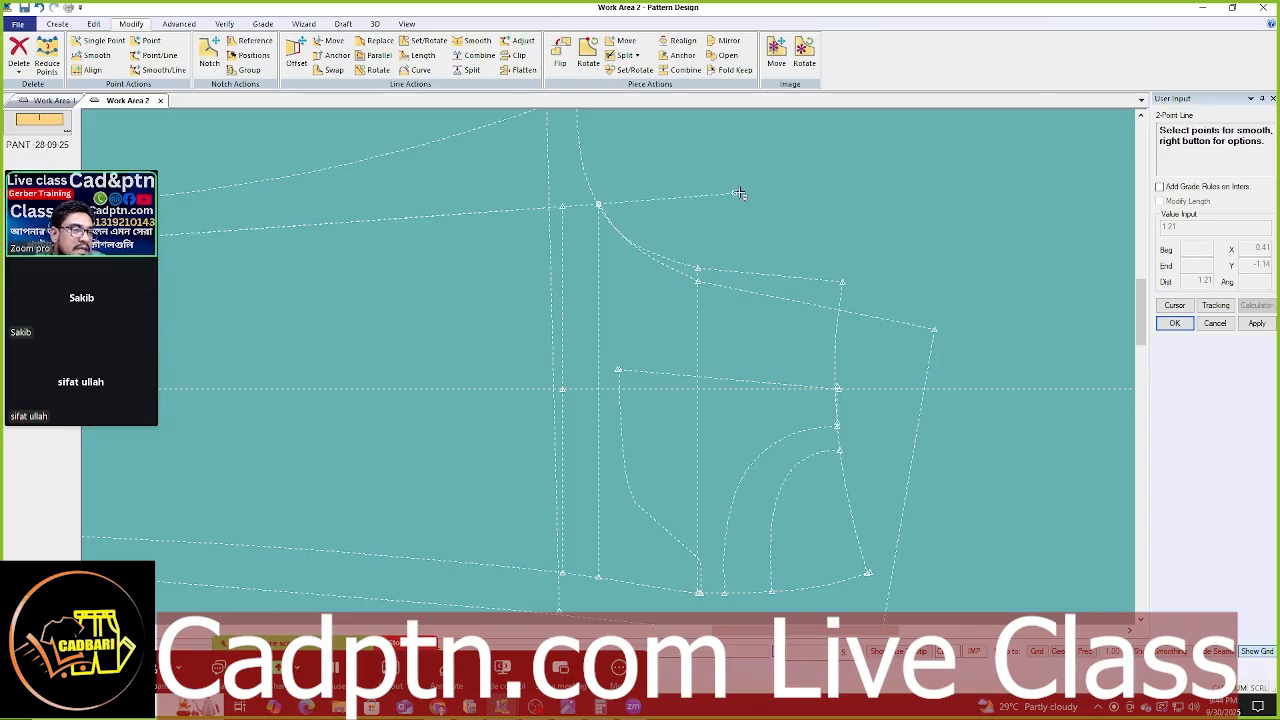
right_click(739, 190)
click(752, 478)
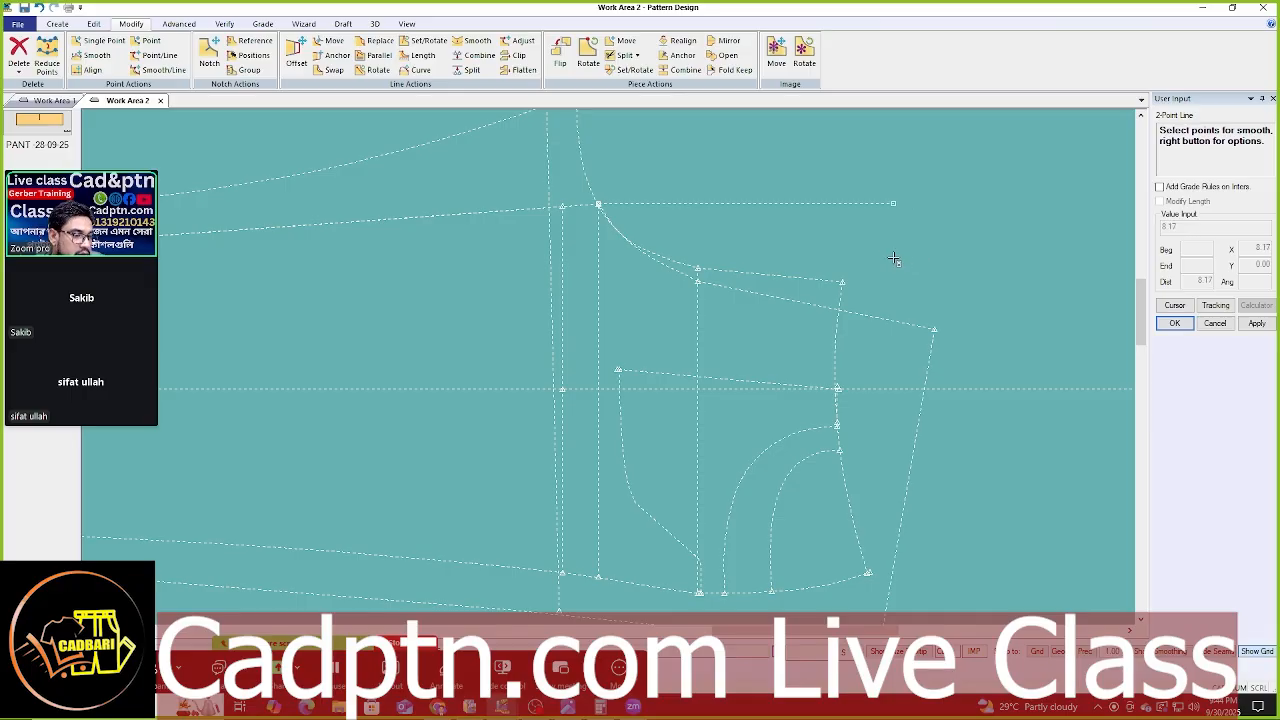
- Switch to the Calculator and divide 5.75 by 3 to get the offset distance
click(601, 707)
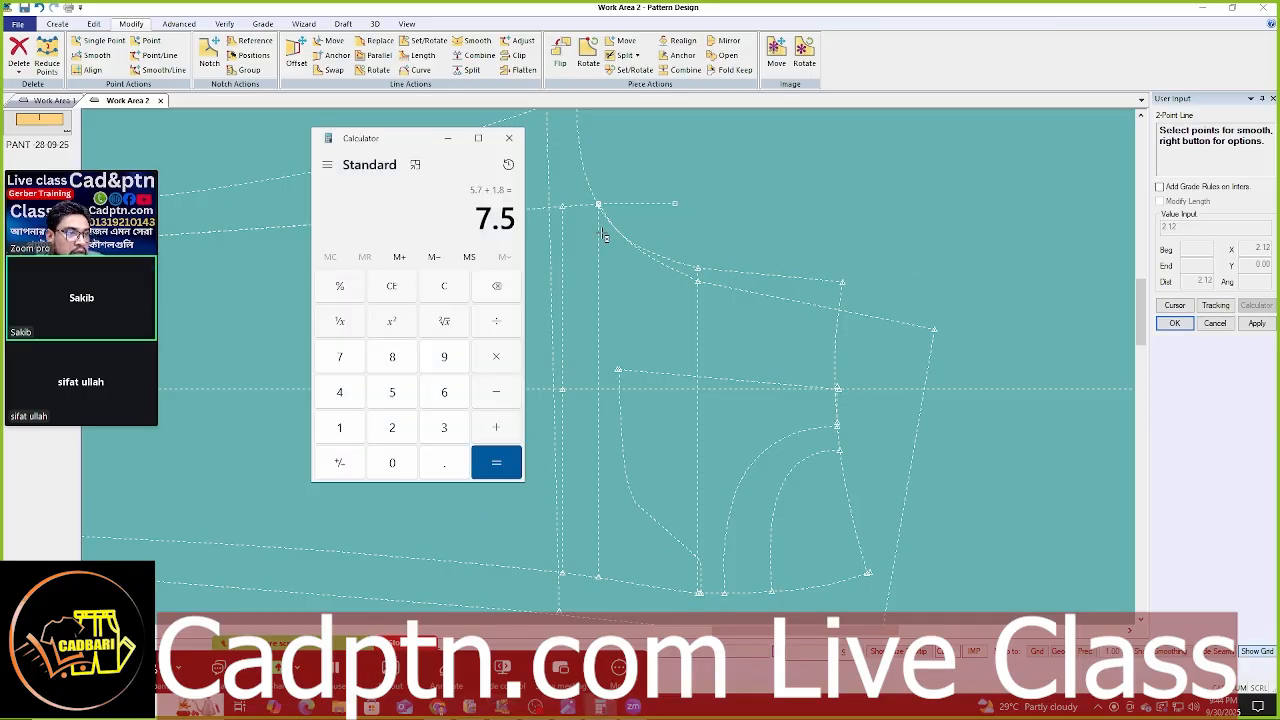
click(444, 288)
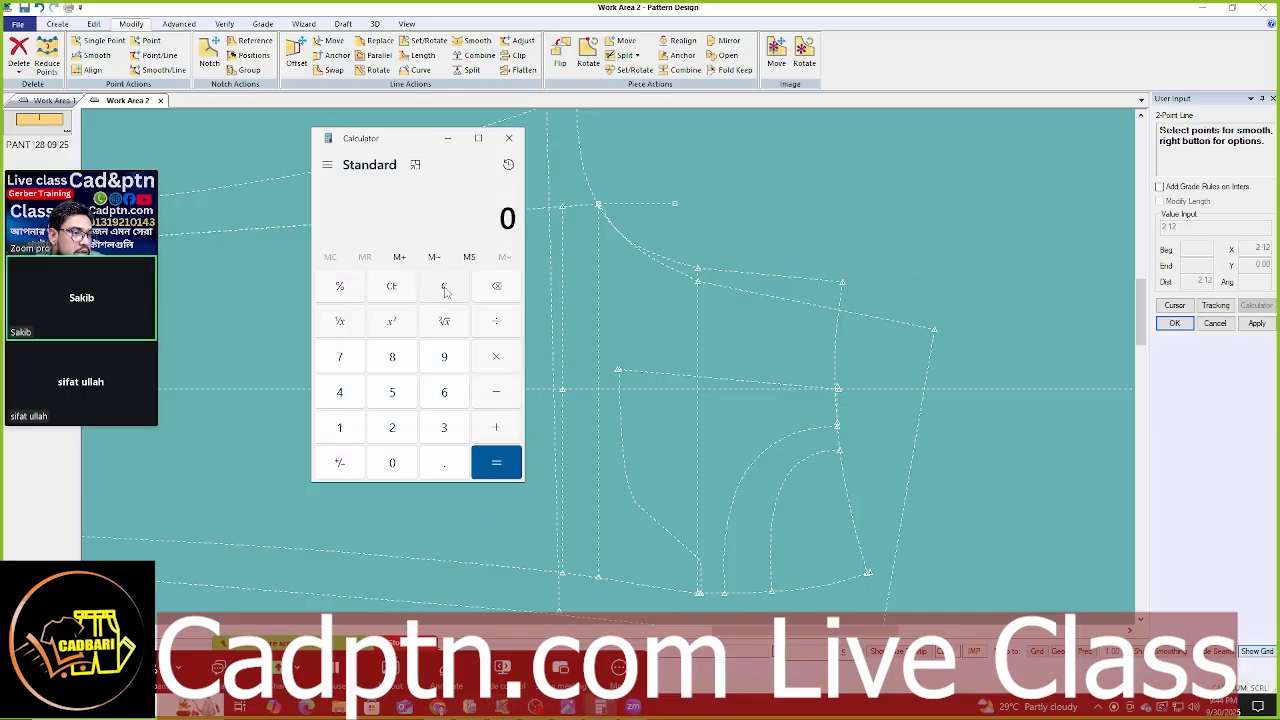
click(392, 398)
click(444, 464)
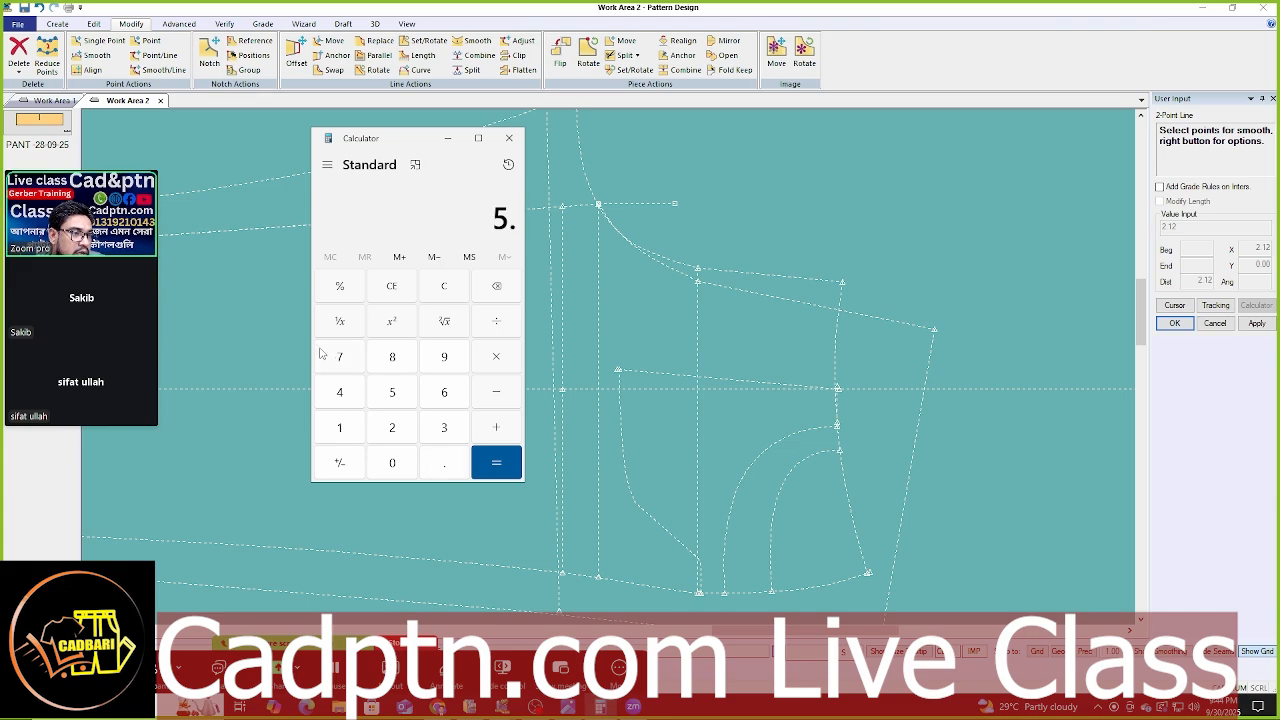
click(339, 356)
click(397, 394)
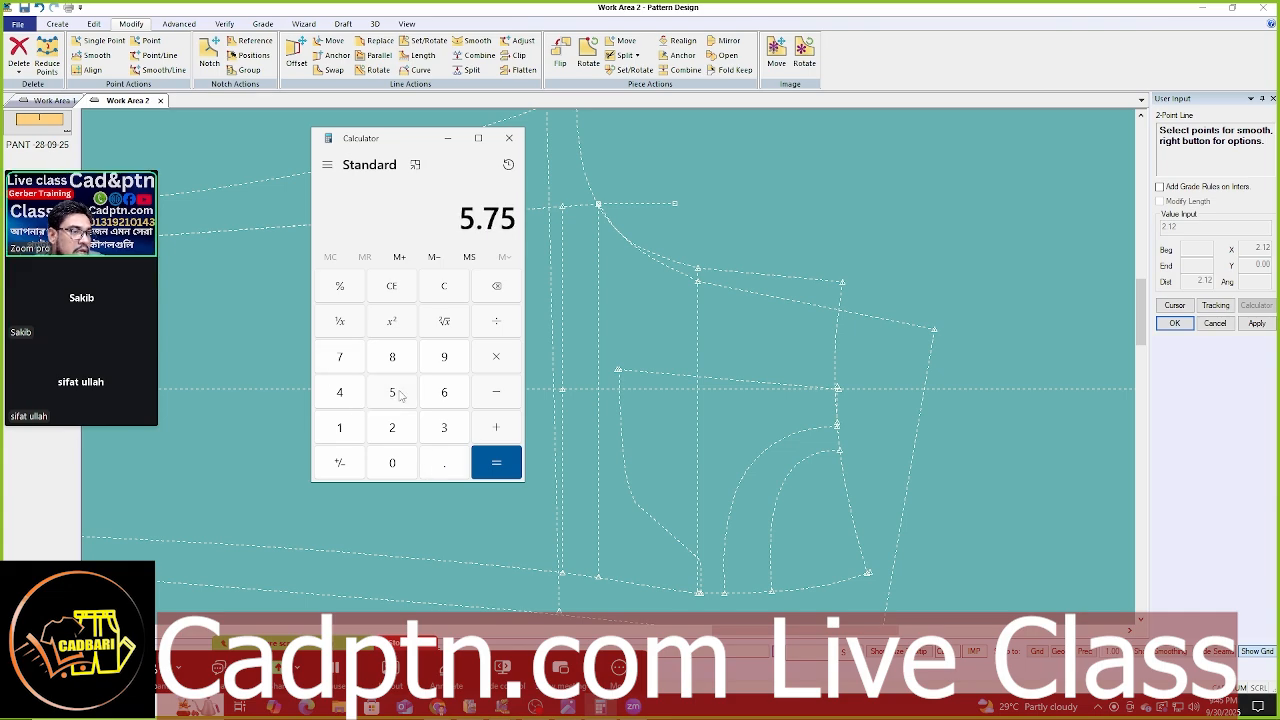
click(497, 324)
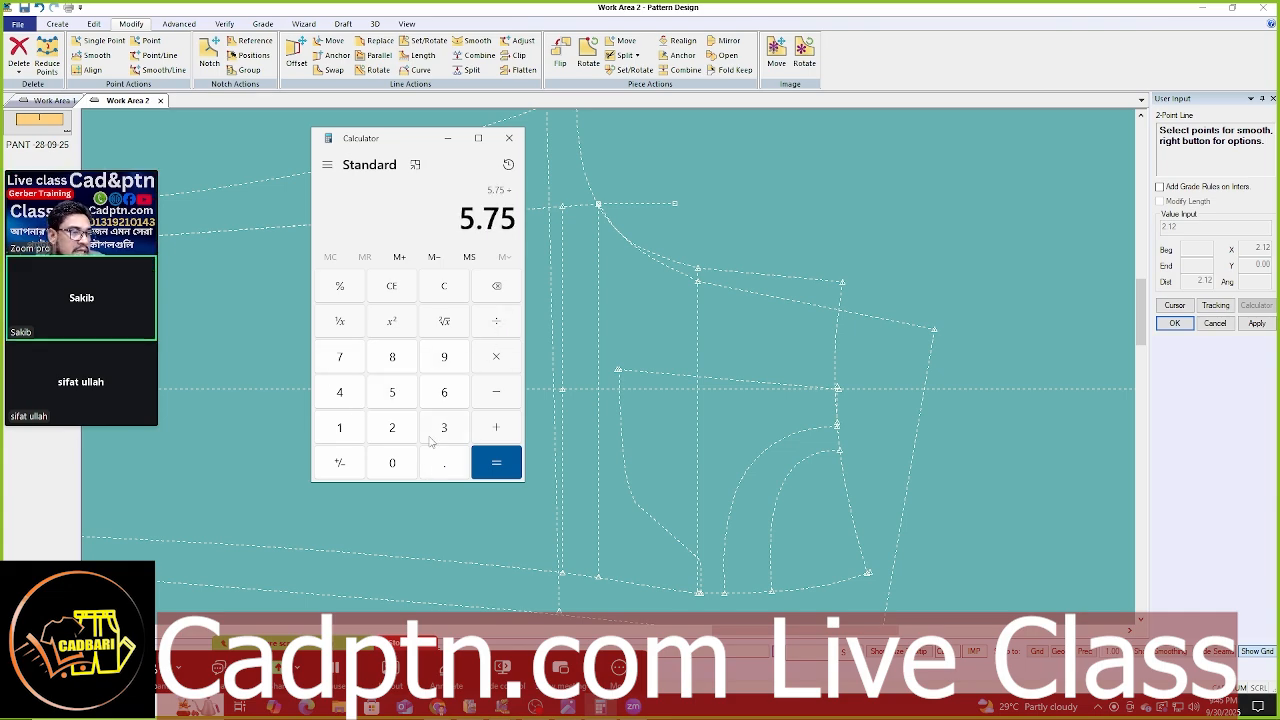
click(446, 430)
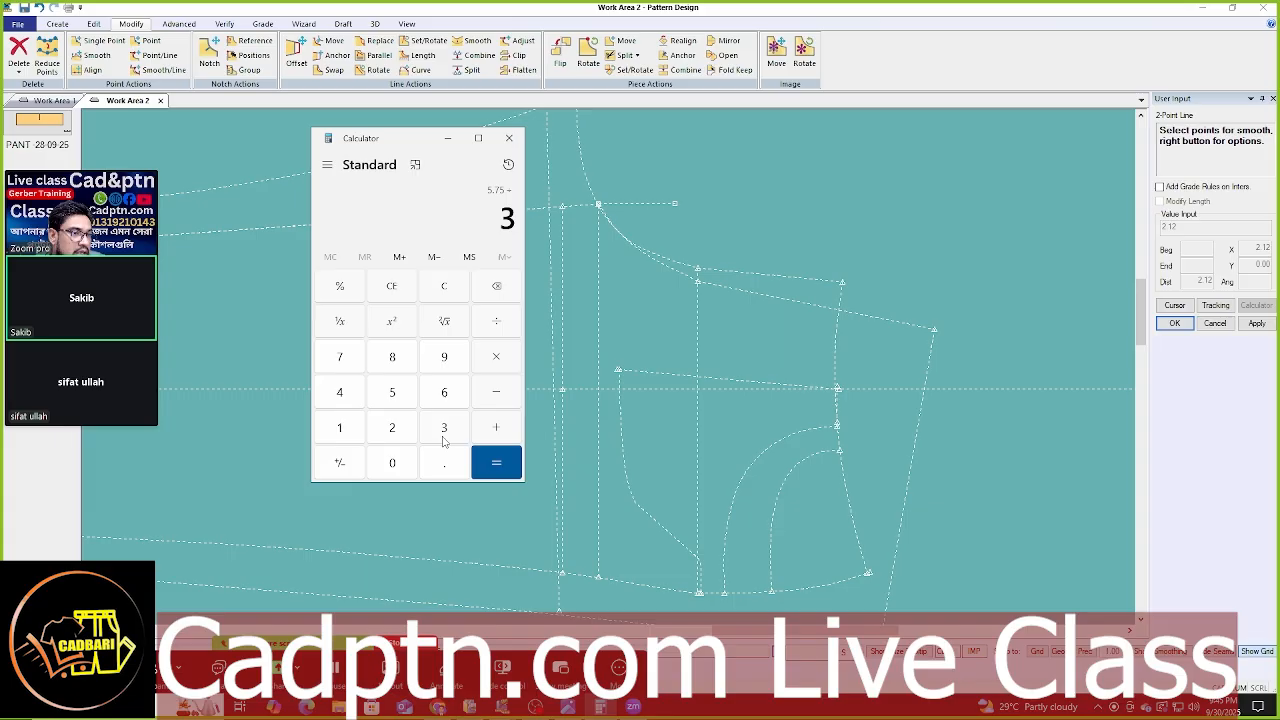
click(493, 463)
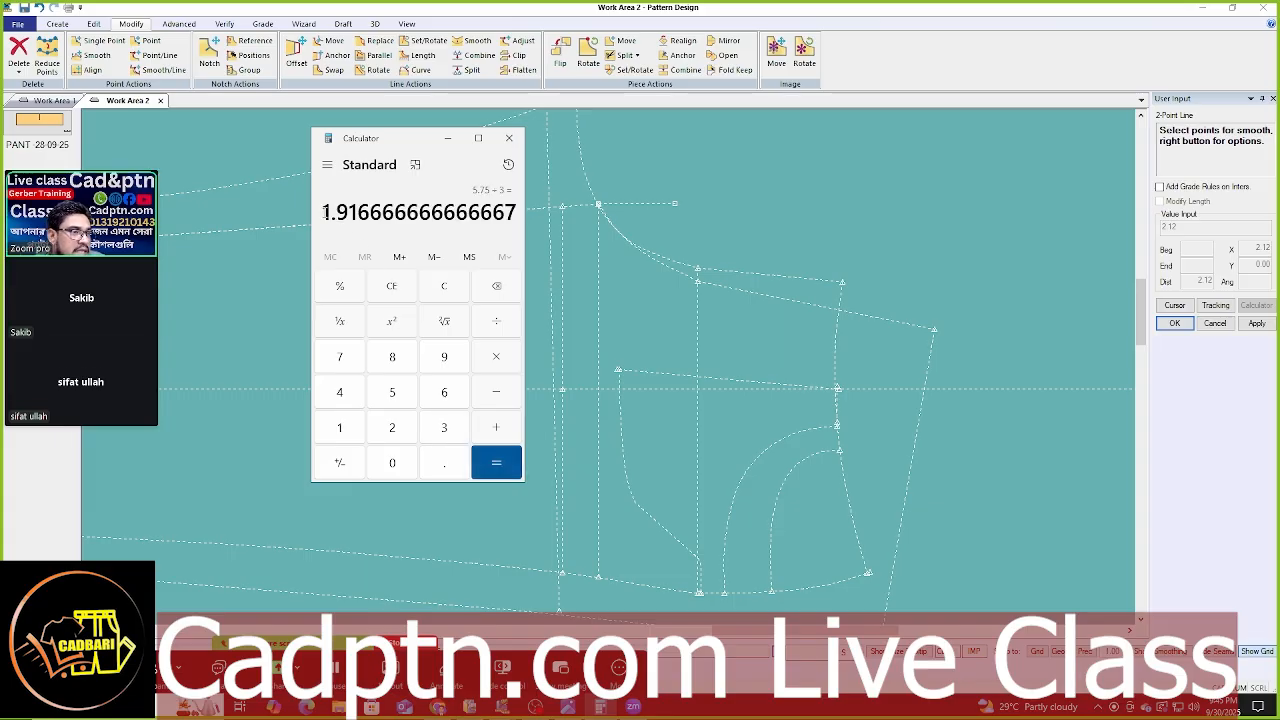
drag(324, 212, 505, 212)
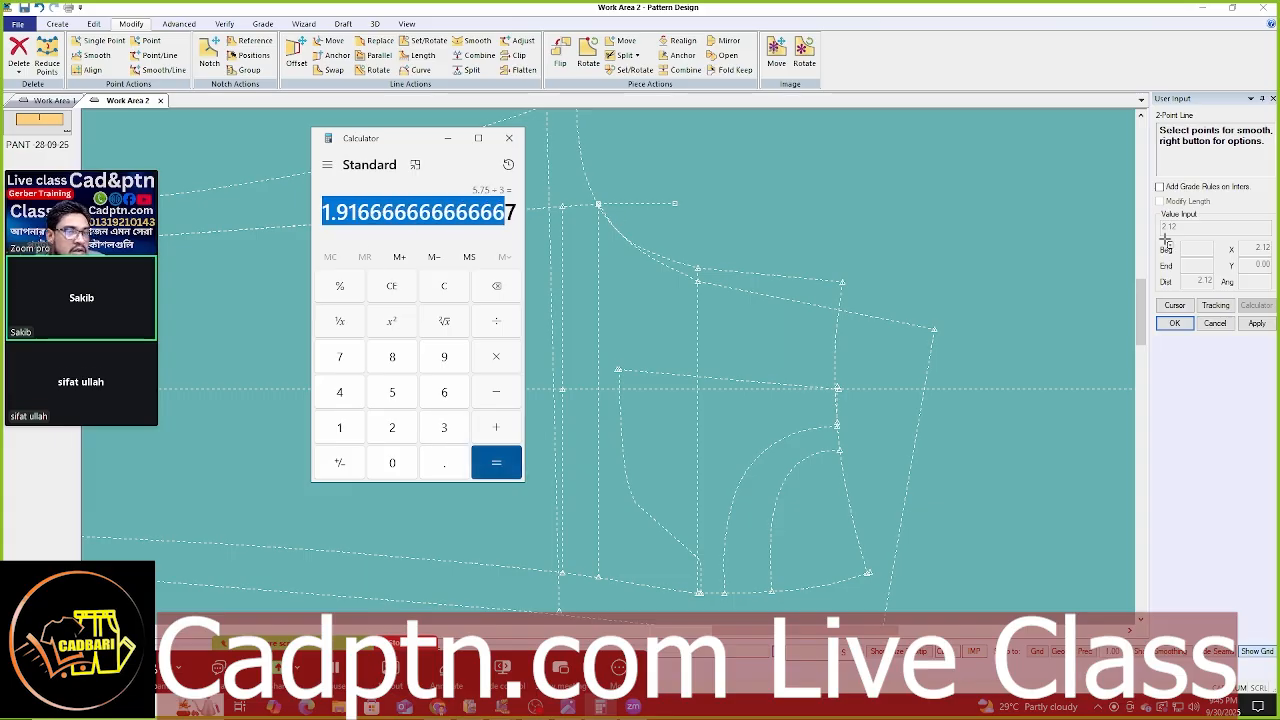
- Finish the horizontal line from the crotch curve point past the waist at a length of about 7.77
click(730, 217)
click(880, 220)
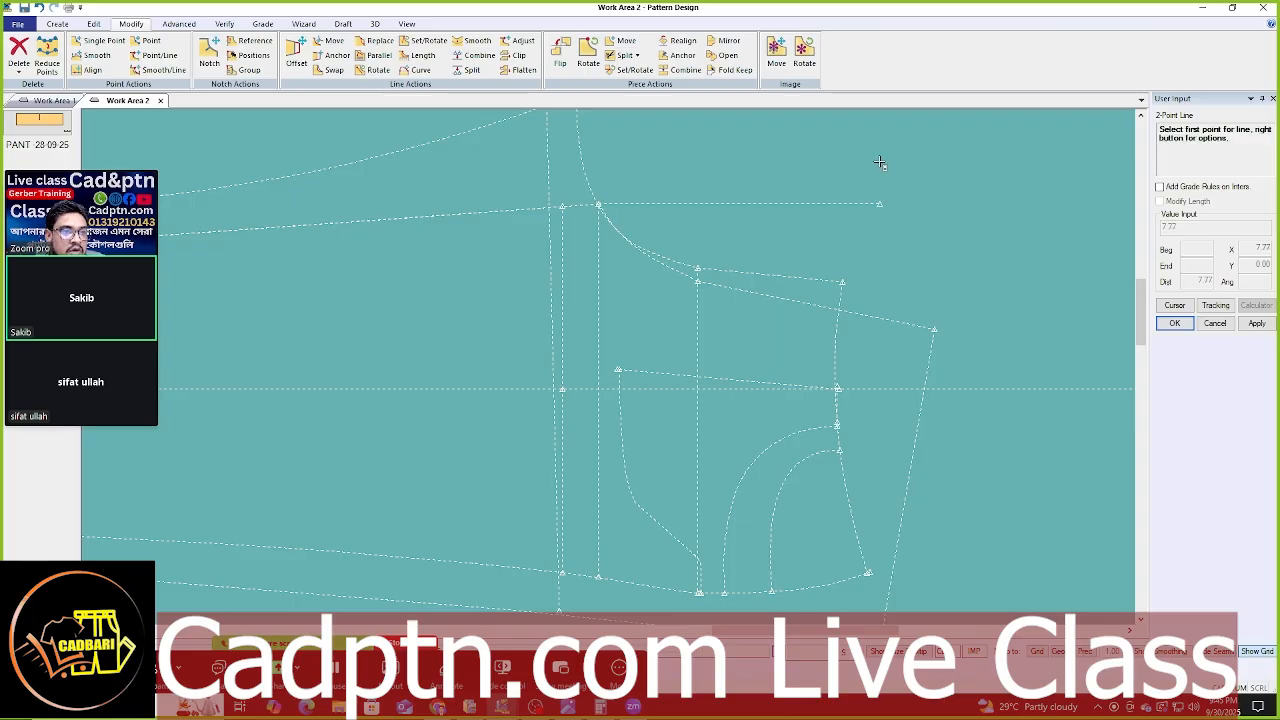
key(Escape)
- Offset the new horizontal line evenly by -1.9 toward the inside of the pattern, adding one line
middle_drag(798, 217, 817, 230)
key(o)
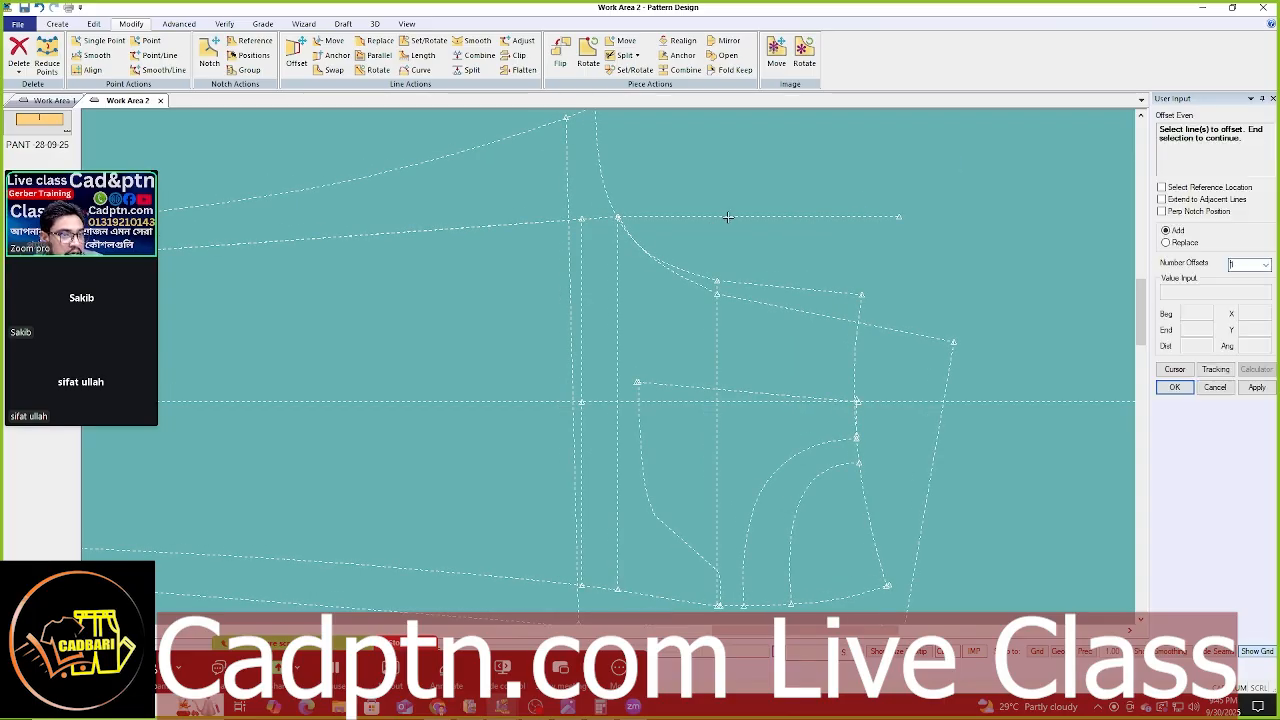
click(729, 217)
right_click(791, 167)
click(791, 167)
click(736, 253)
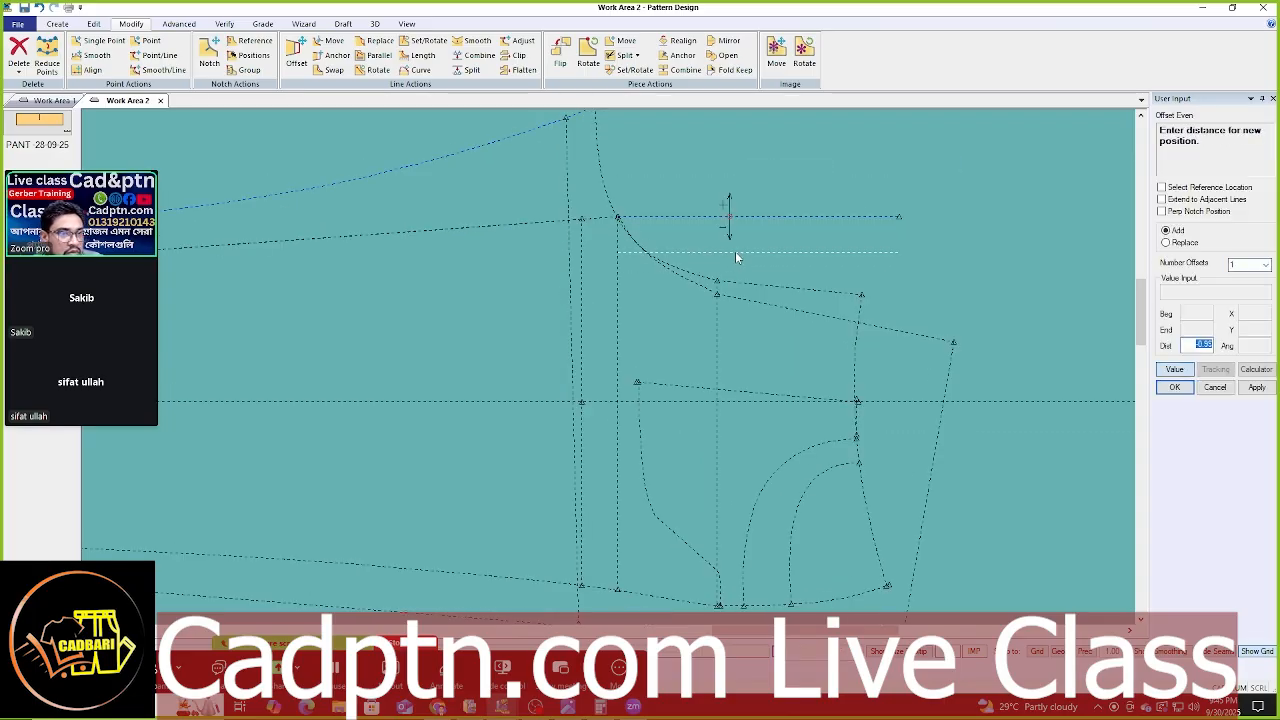
text(-1)
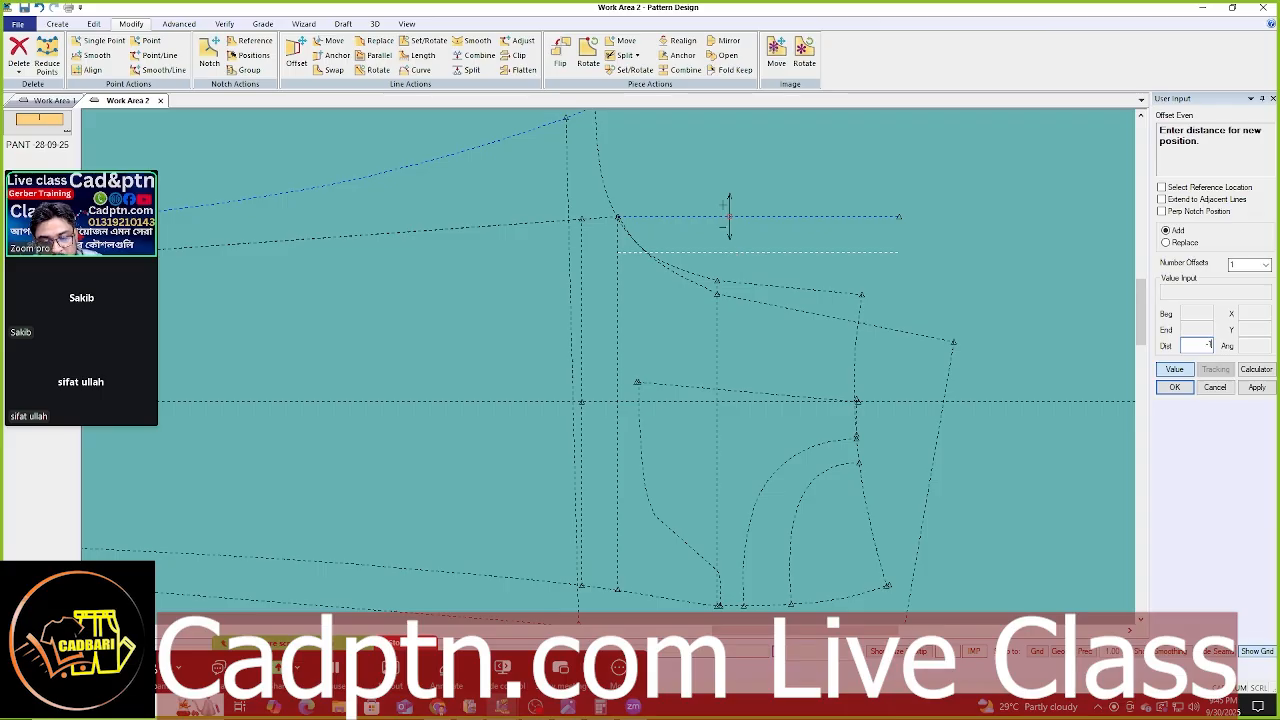
text(.5)
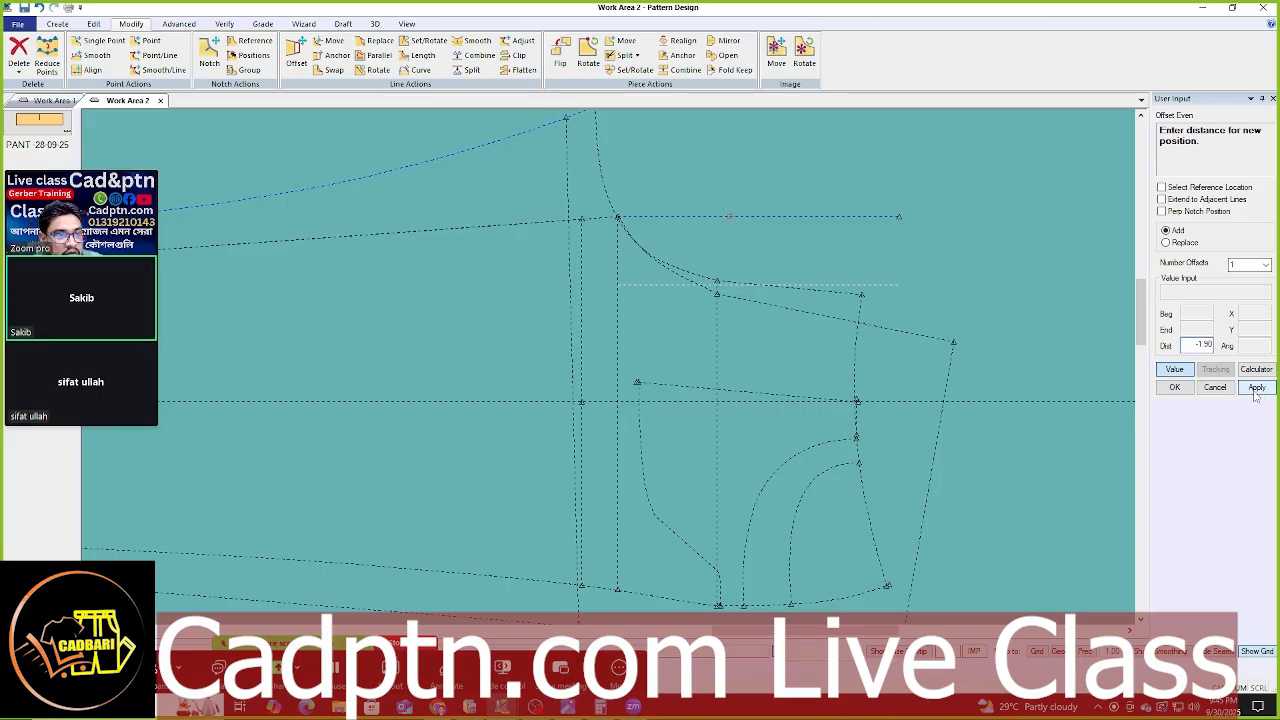
click(1257, 387)
scroll(717, 278, up, 3)
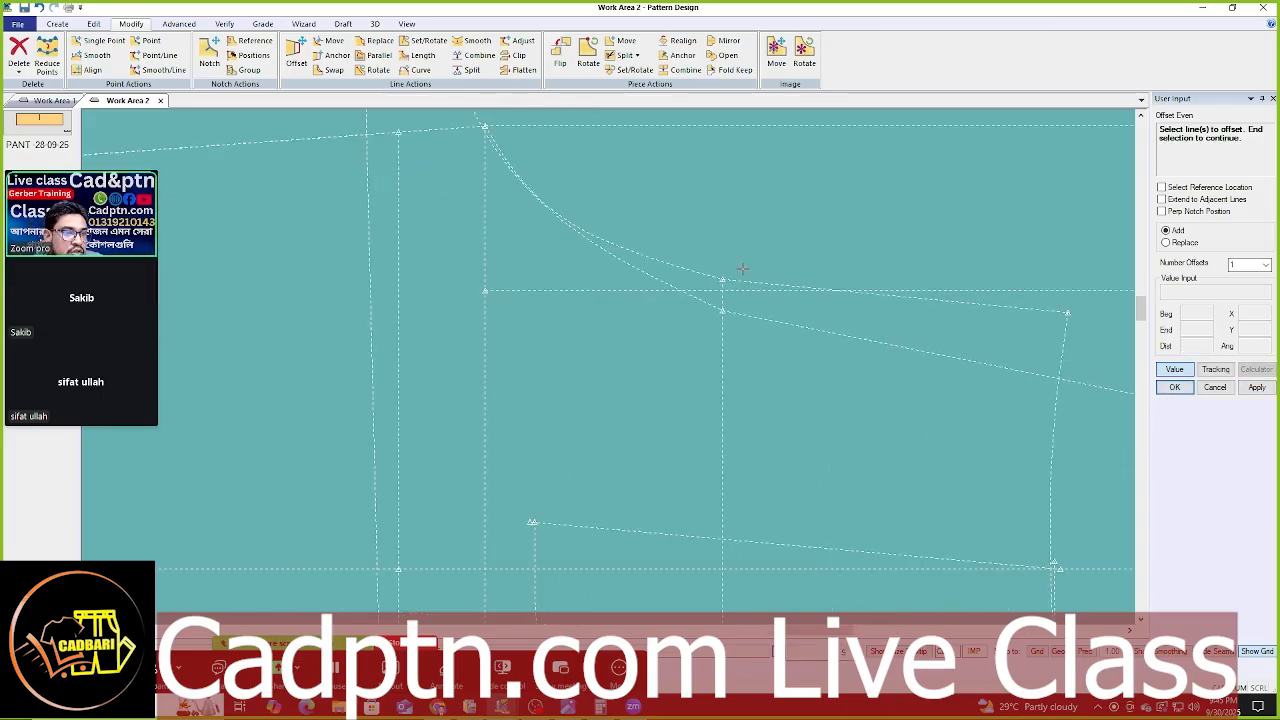
scroll(717, 278, down, 2)
right_click(766, 226)
click(766, 226)
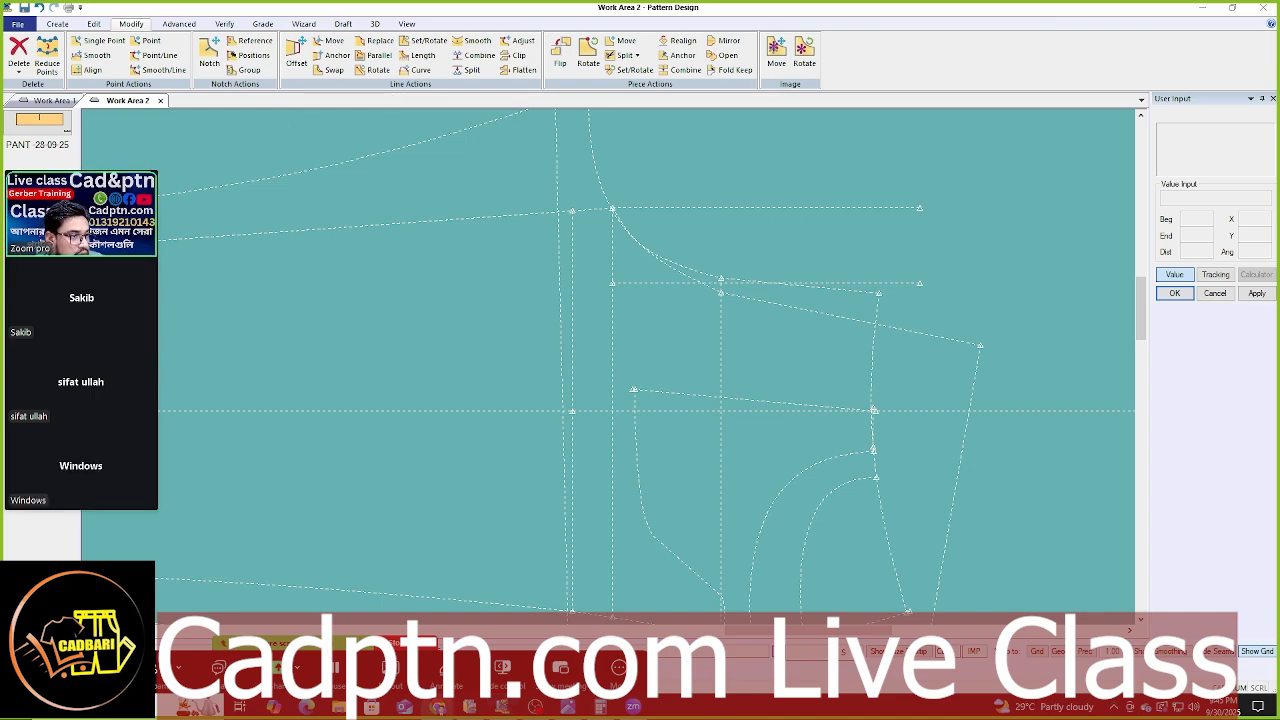
middle_drag(697, 366, 702, 394)
scroll(698, 258, up, 1)
middle_drag(712, 271, 655, 317)
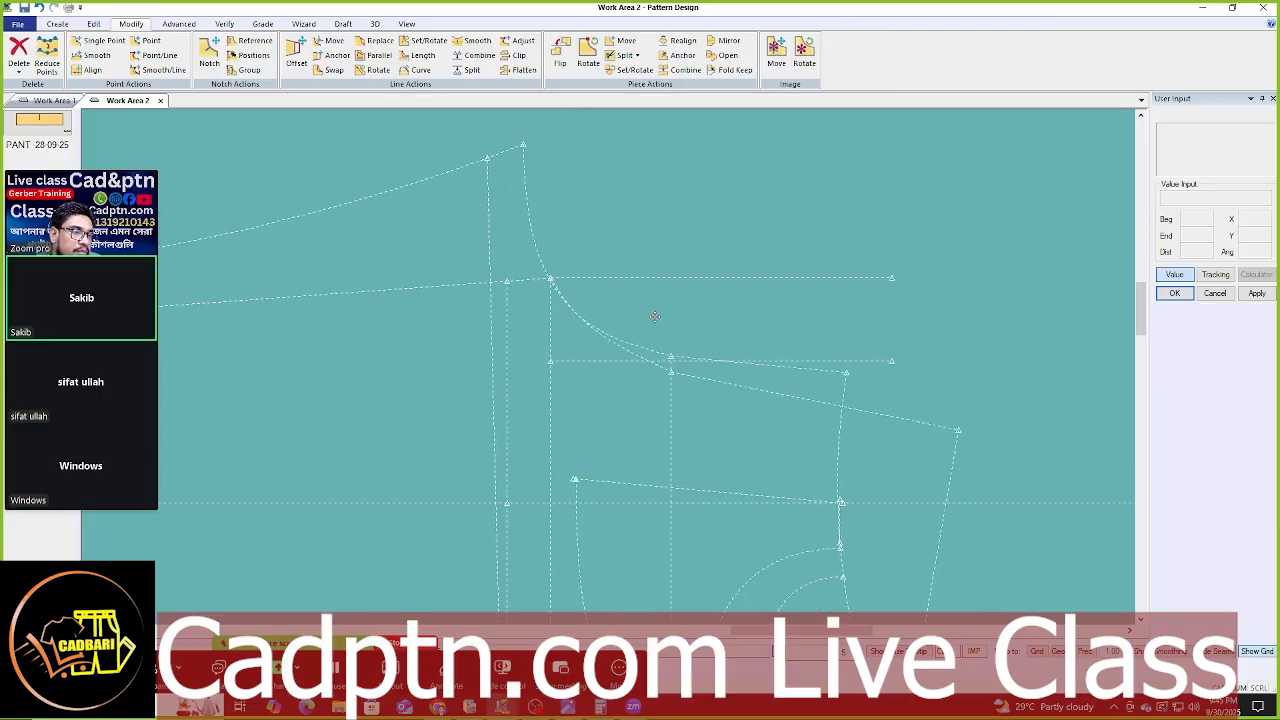
scroll(654, 317, up, 1)
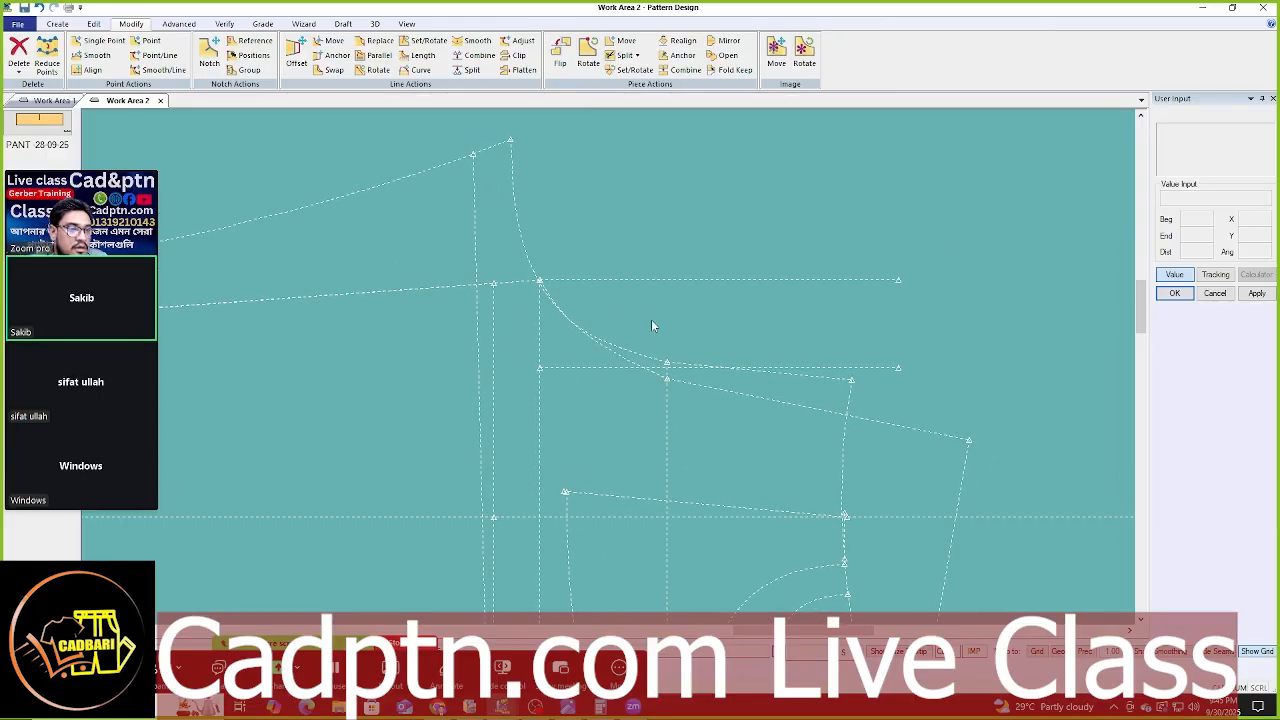
scroll(688, 362, down, 2)
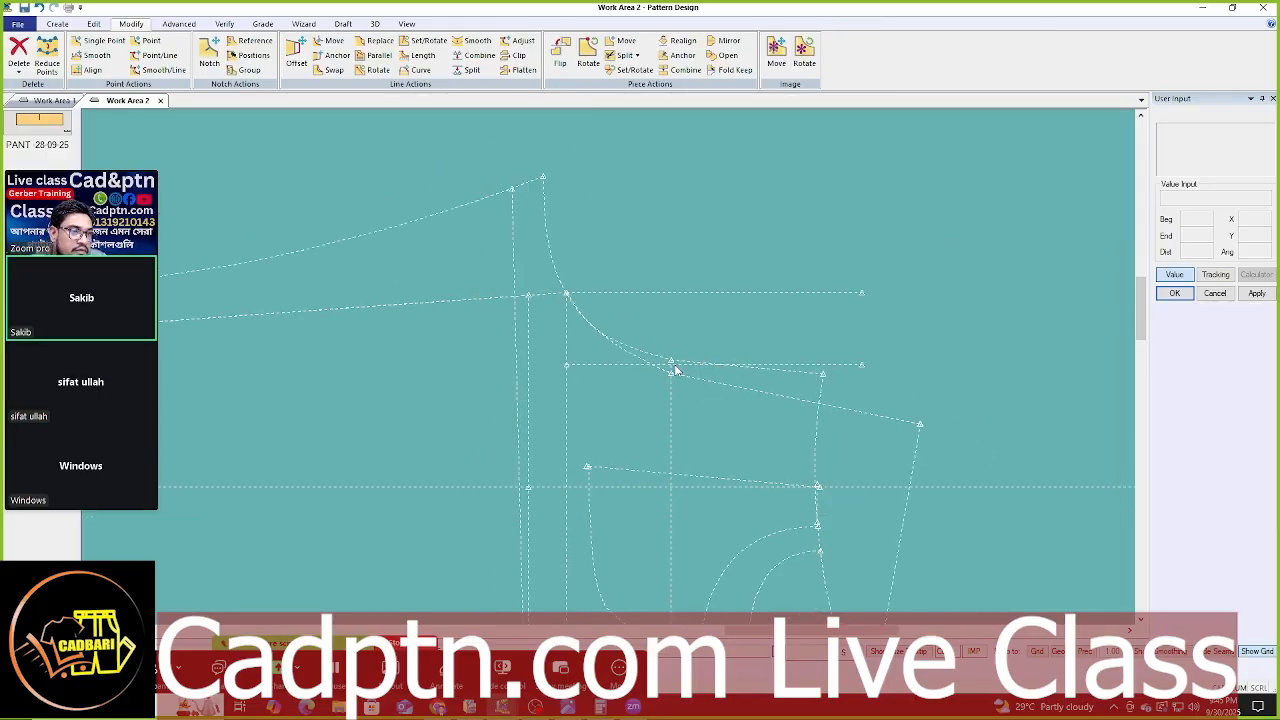
- Switch to the Calculator, subtract 1.9 from 7.5 to get the offset distance, and close it
middle_drag(702, 342, 737, 244)
scroll(763, 296, down, 1)
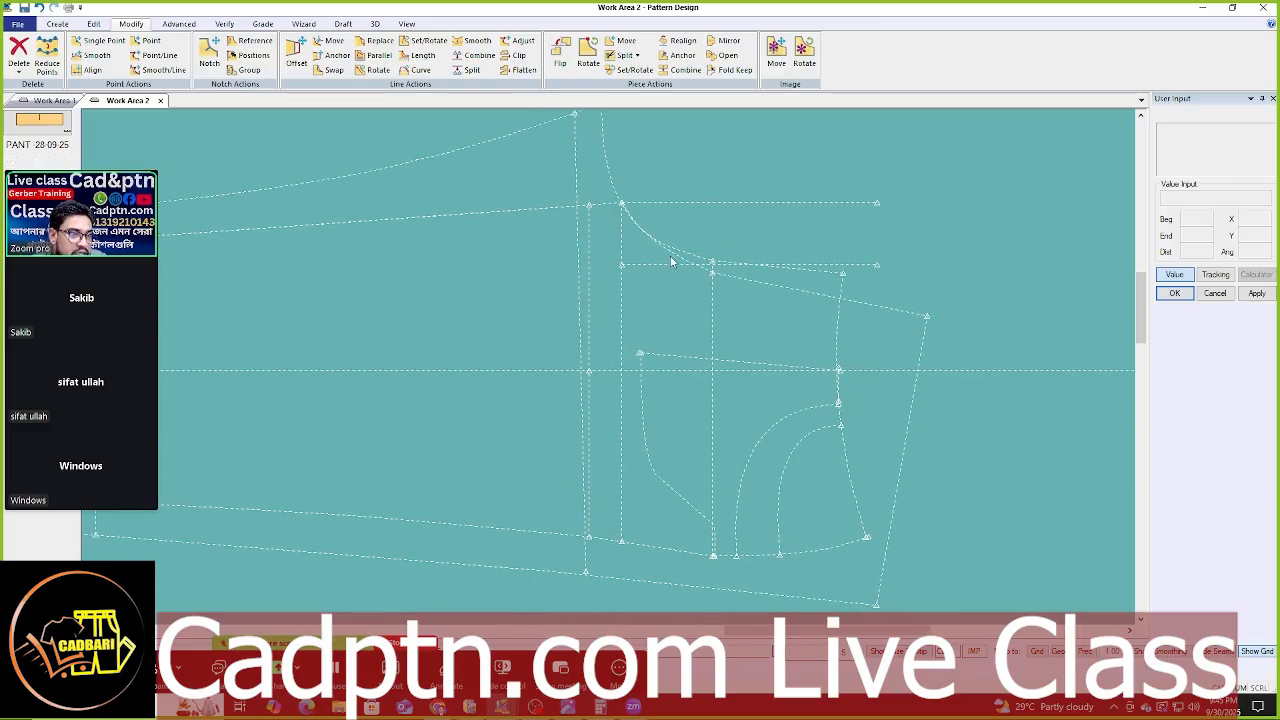
click(576, 666)
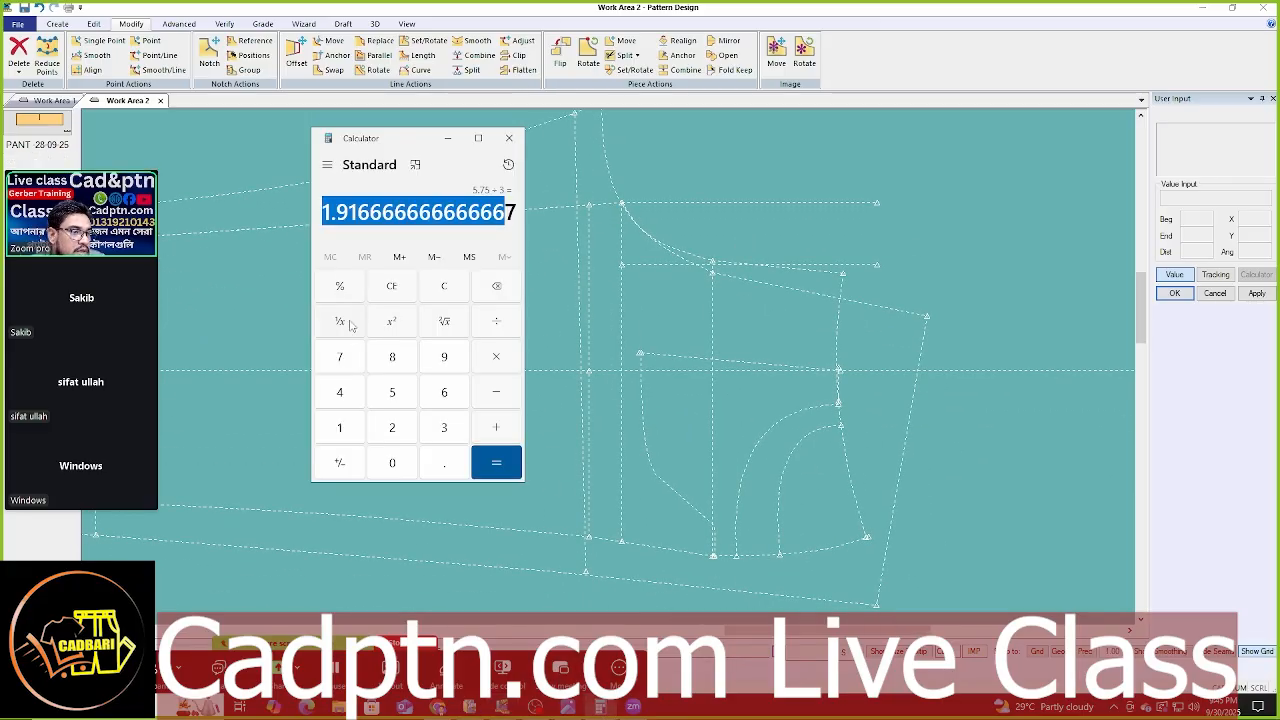
click(389, 287)
click(340, 357)
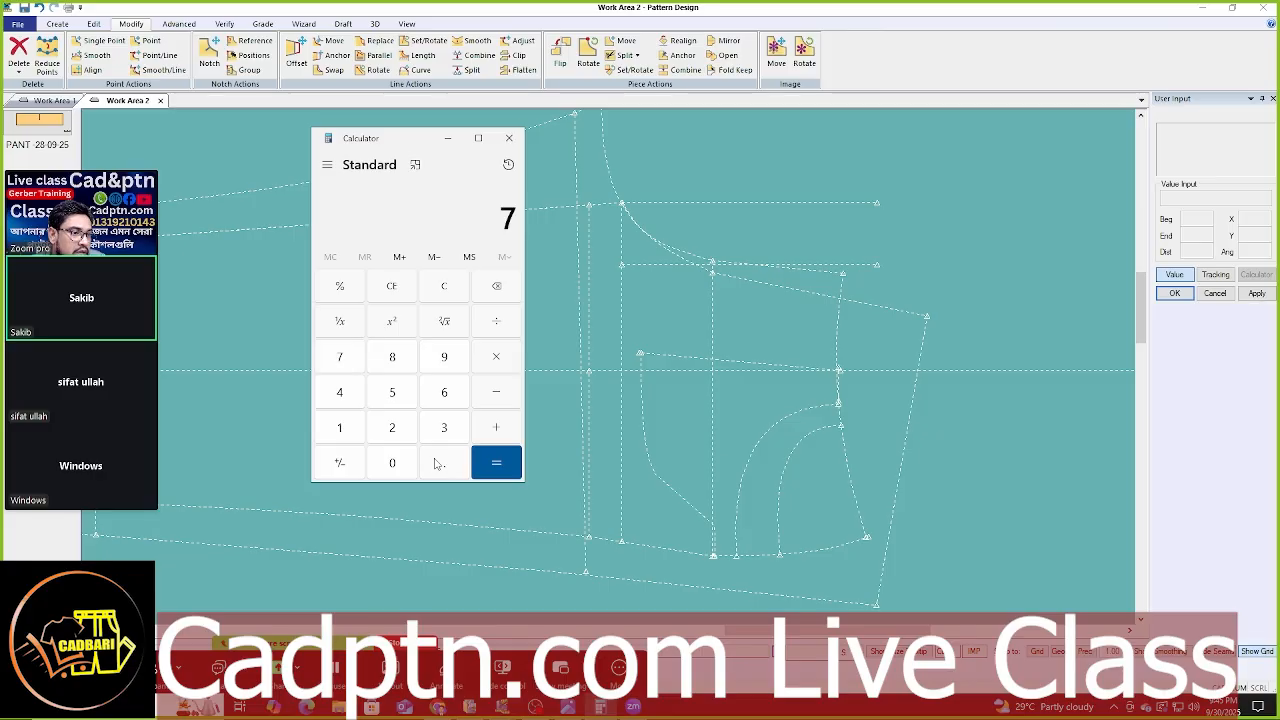
click(440, 462)
click(392, 392)
click(496, 392)
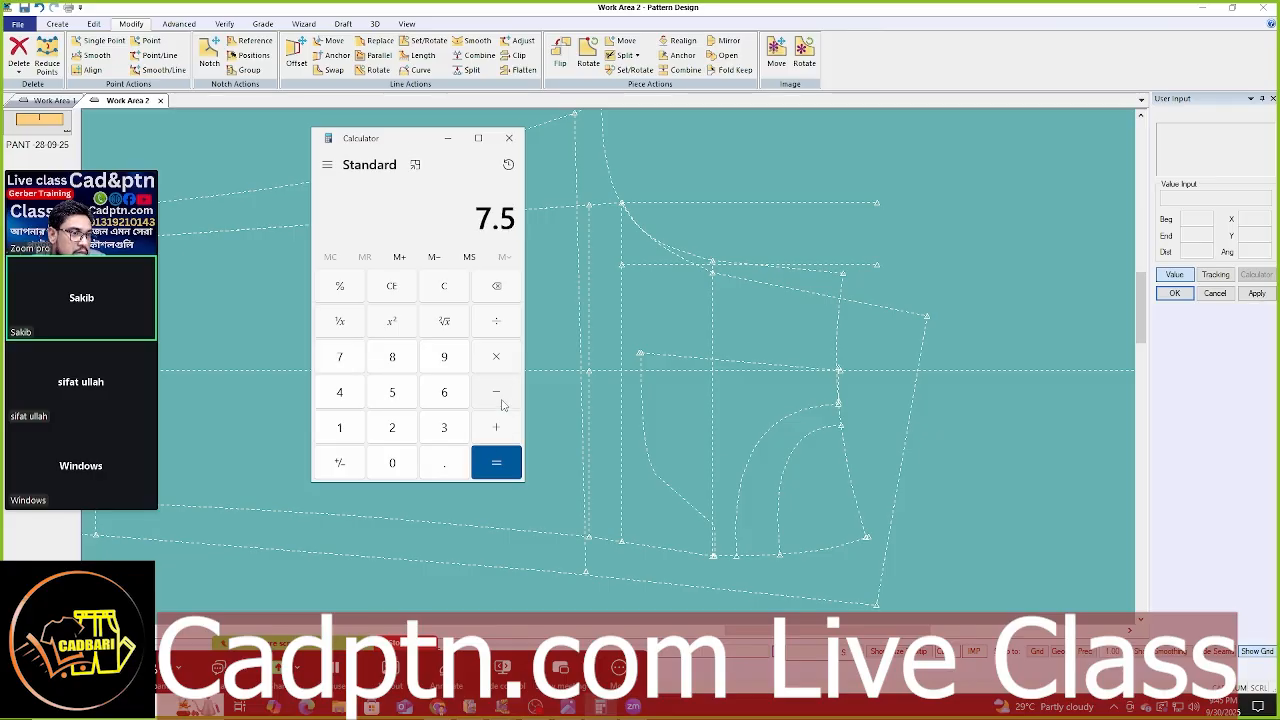
click(340, 427)
click(444, 462)
click(444, 357)
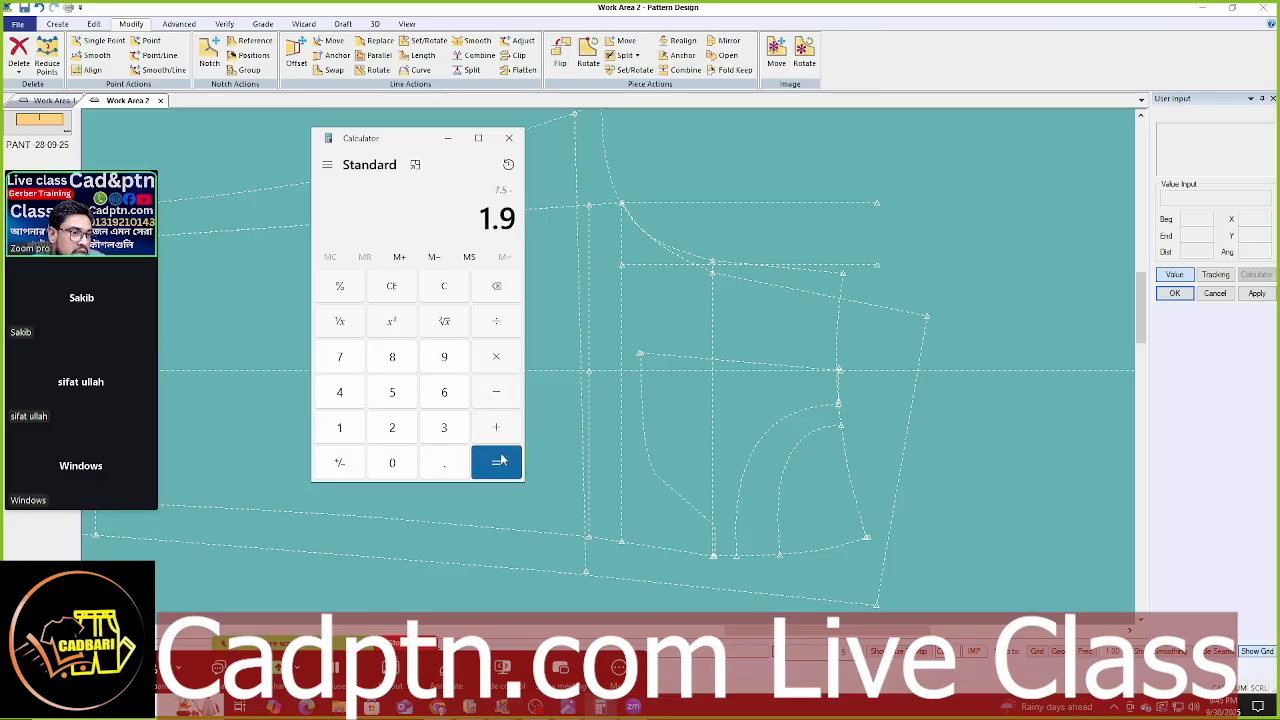
click(500, 460)
click(509, 137)
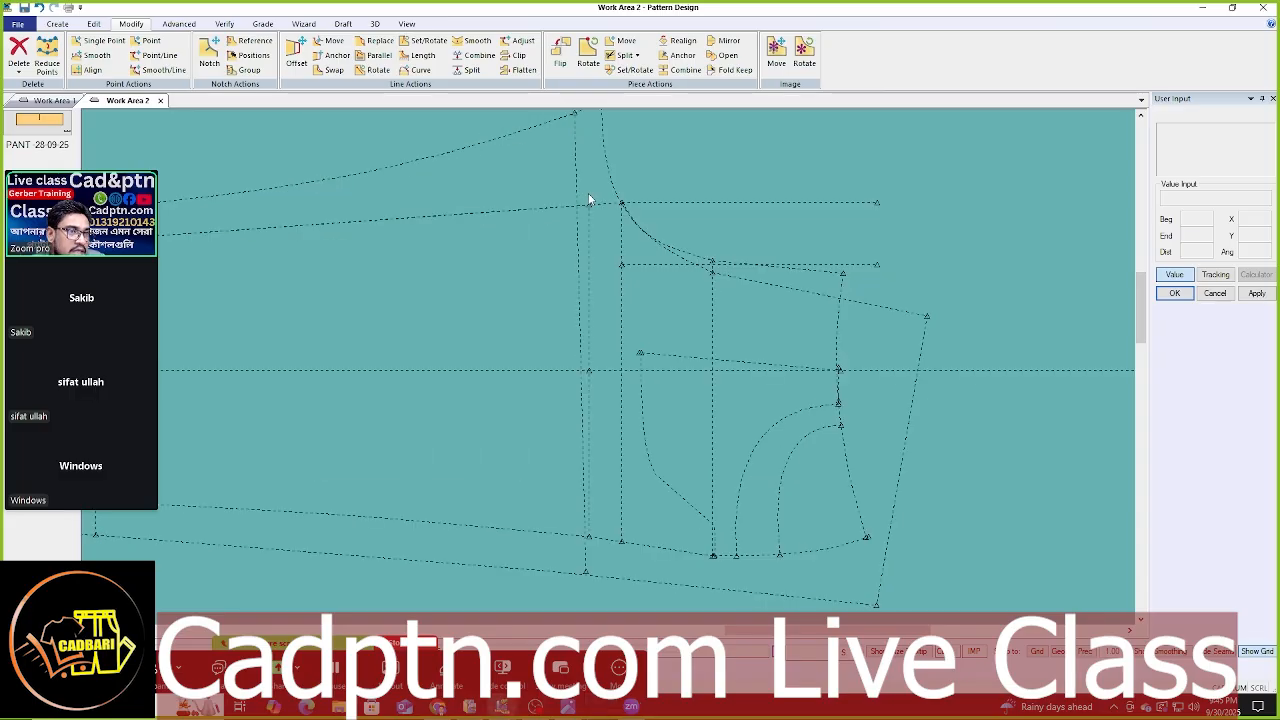
- Draw a horizontal two-point line from the crotch tip at the top of the rise curve past the waist
scroll(683, 267, down, 1)
middle_drag(749, 322, 611, 294)
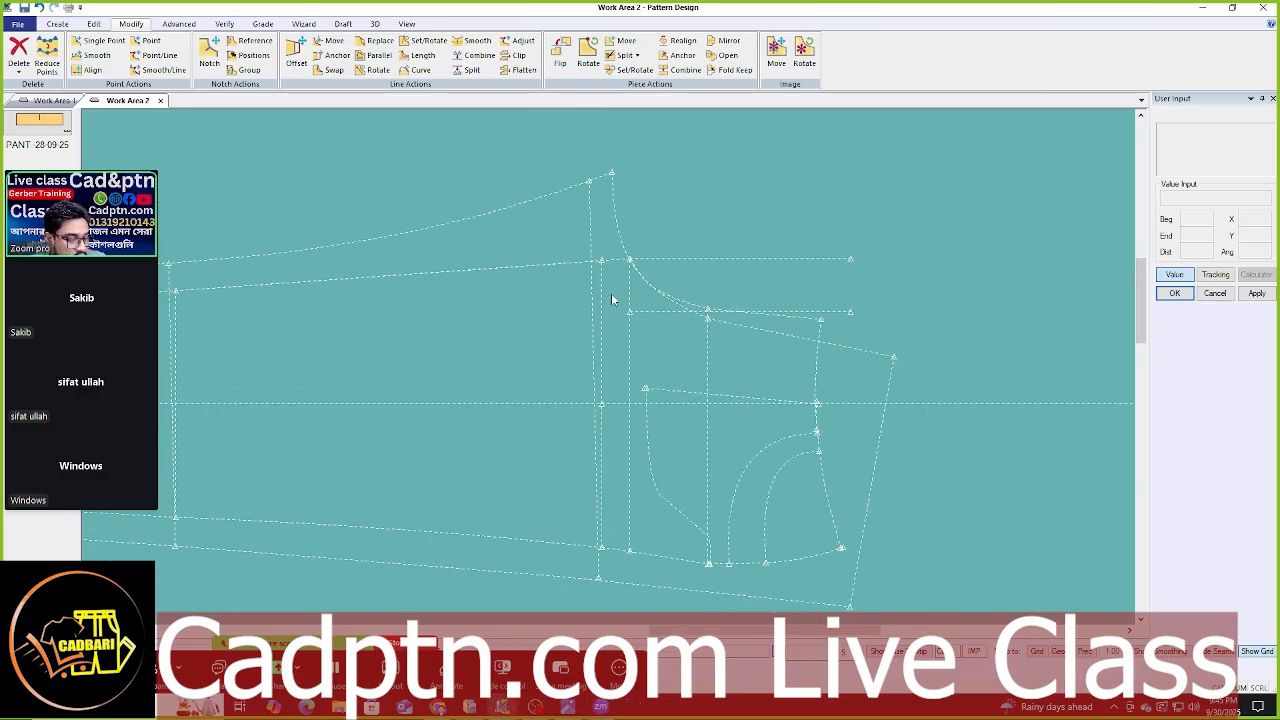
click(611, 172)
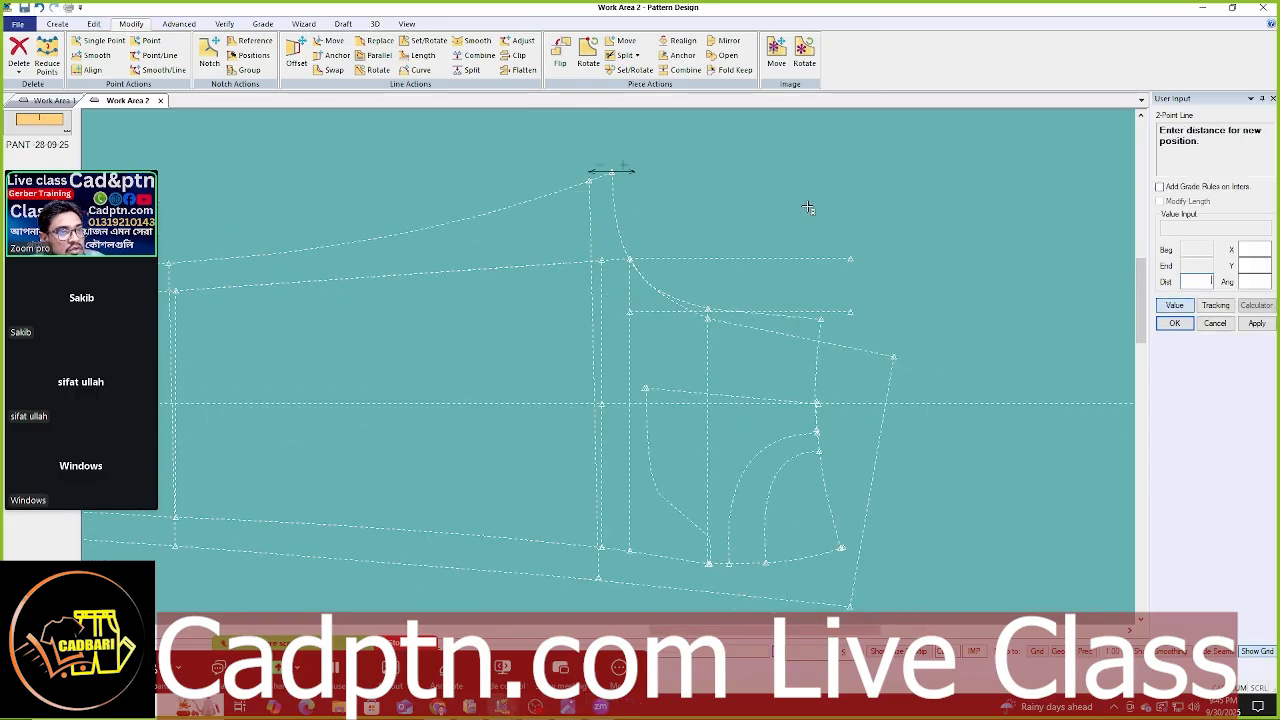
right_click(728, 171)
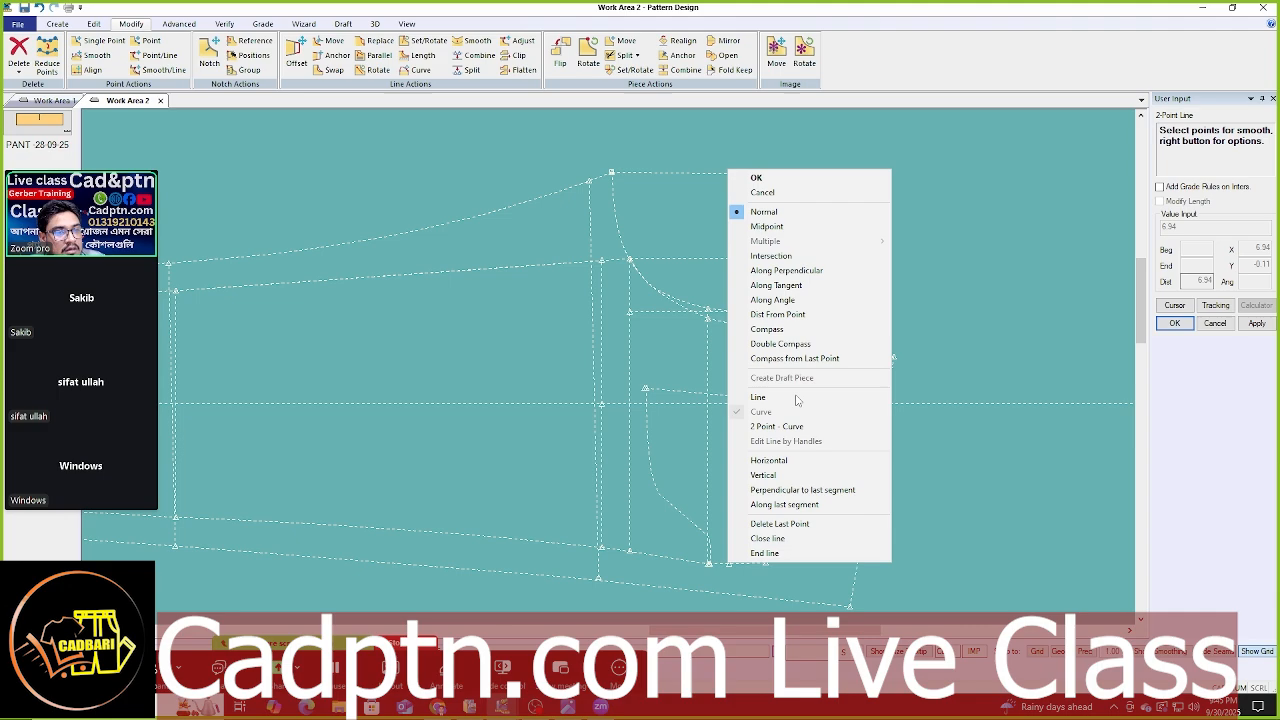
click(783, 462)
right_click(978, 170)
click(903, 177)
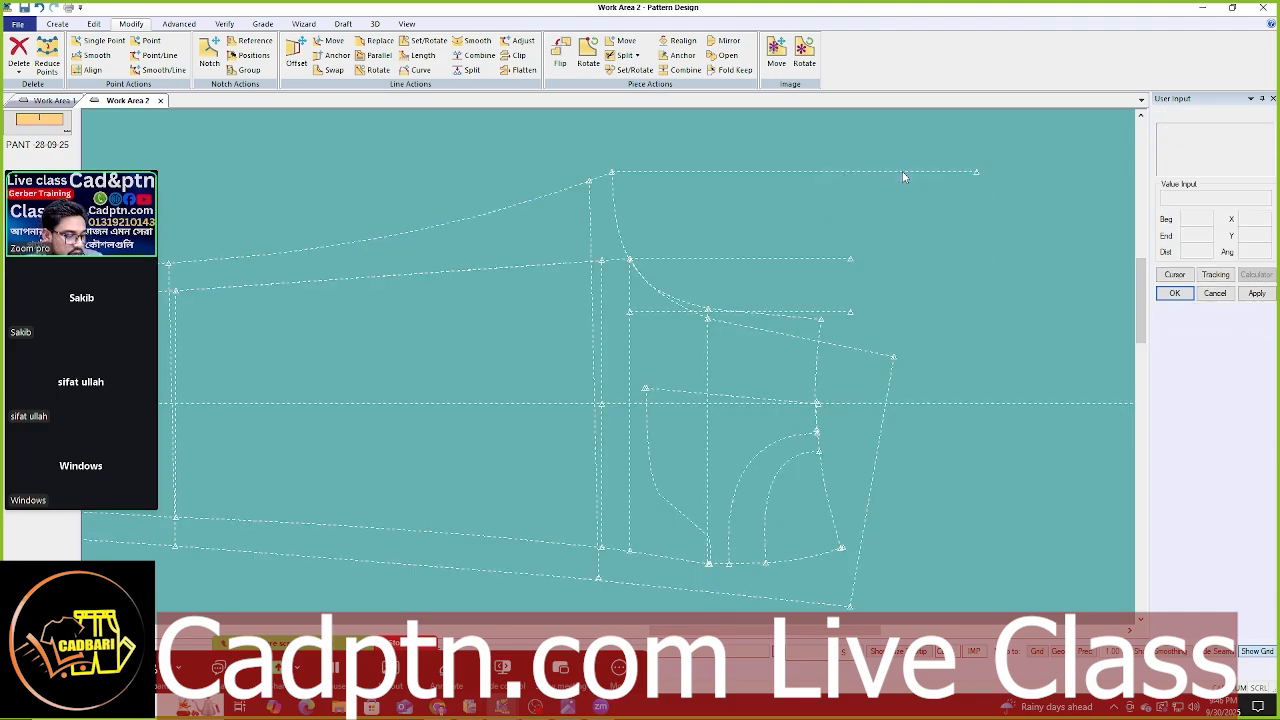
- Offset the new horizontal line evenly by -5.60 toward the inside of the pattern, adding one line
click(767, 172)
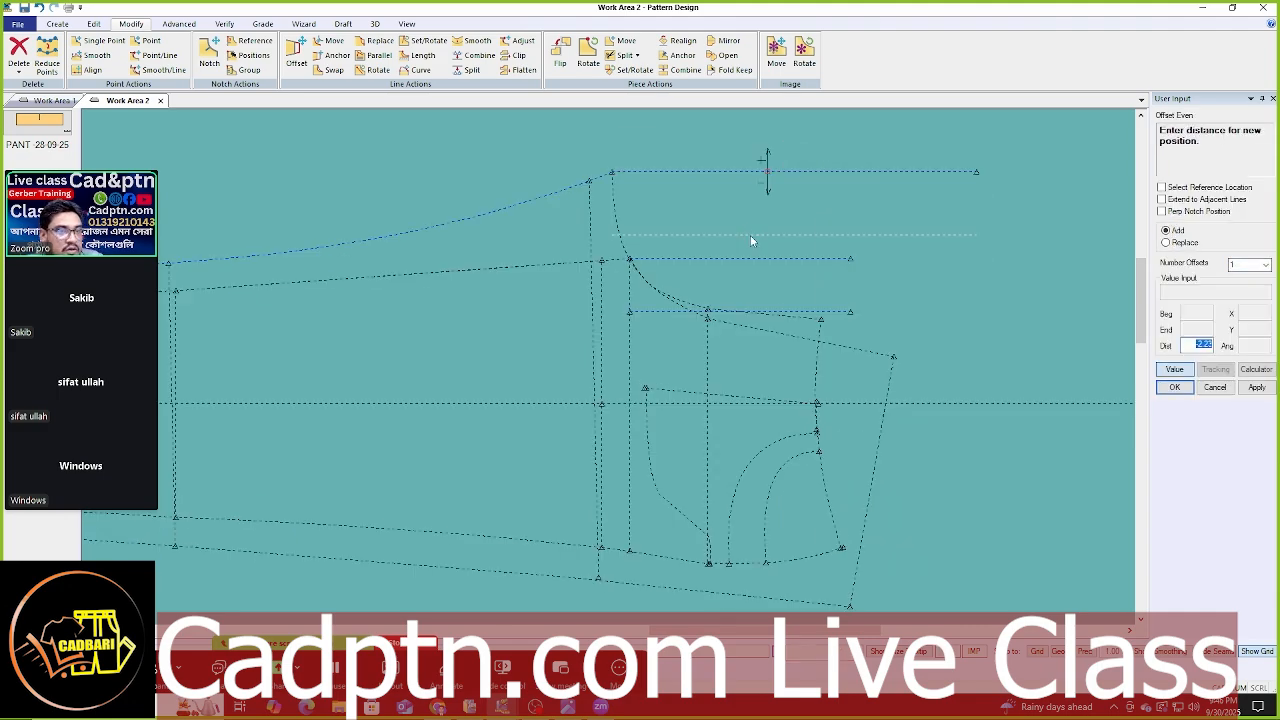
text(-0.60)
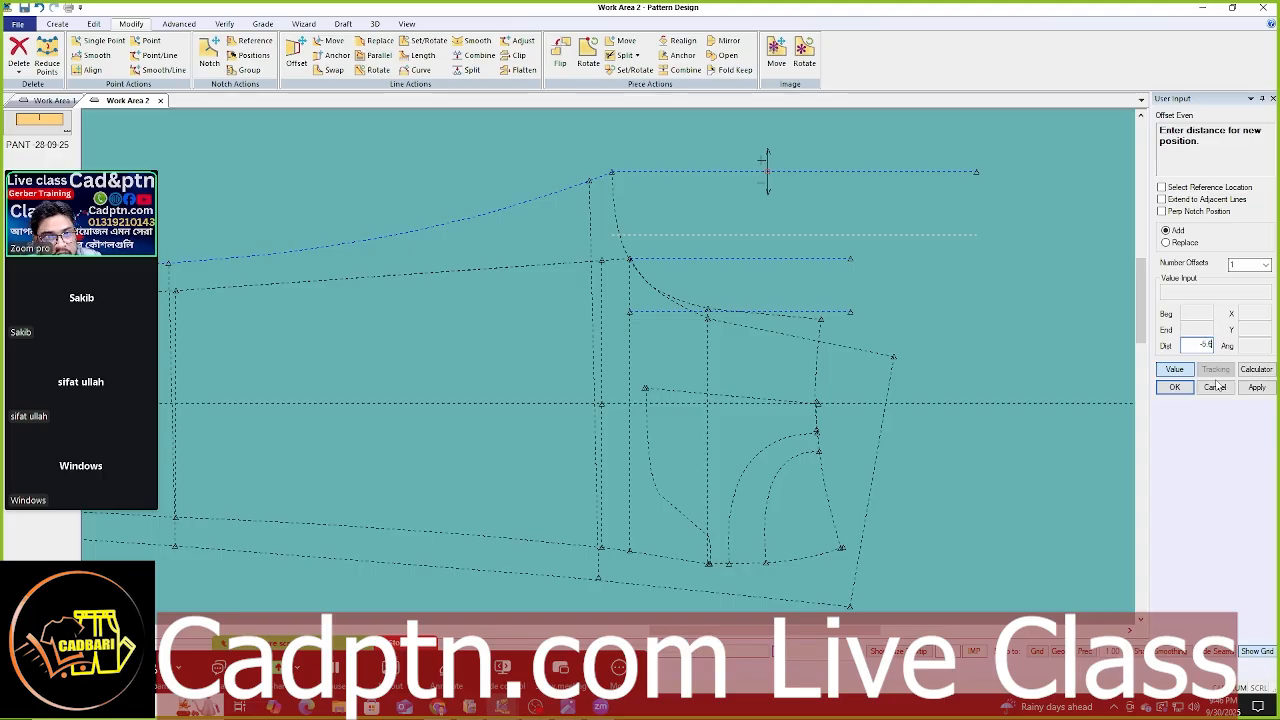
click(1257, 388)
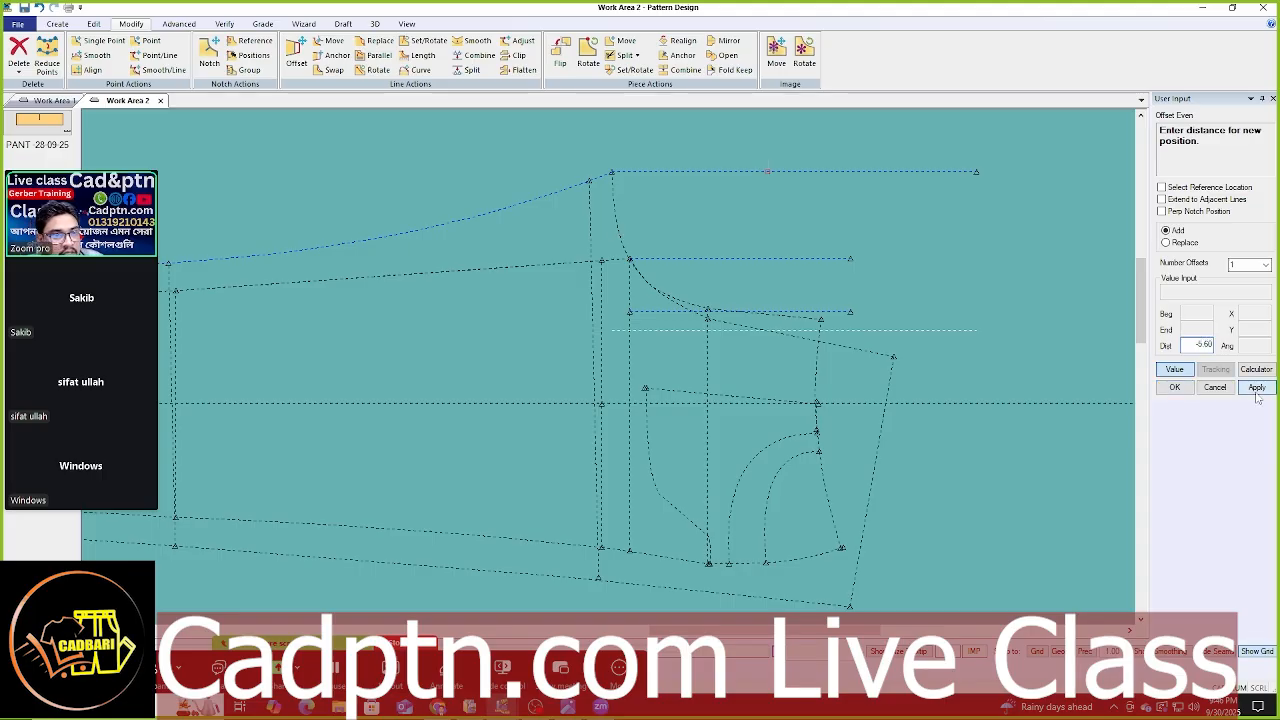
click(1175, 387)
- Delete the three upper horizontal helper lines, keeping only the line offset by -5.60
scroll(760, 375, up, 3)
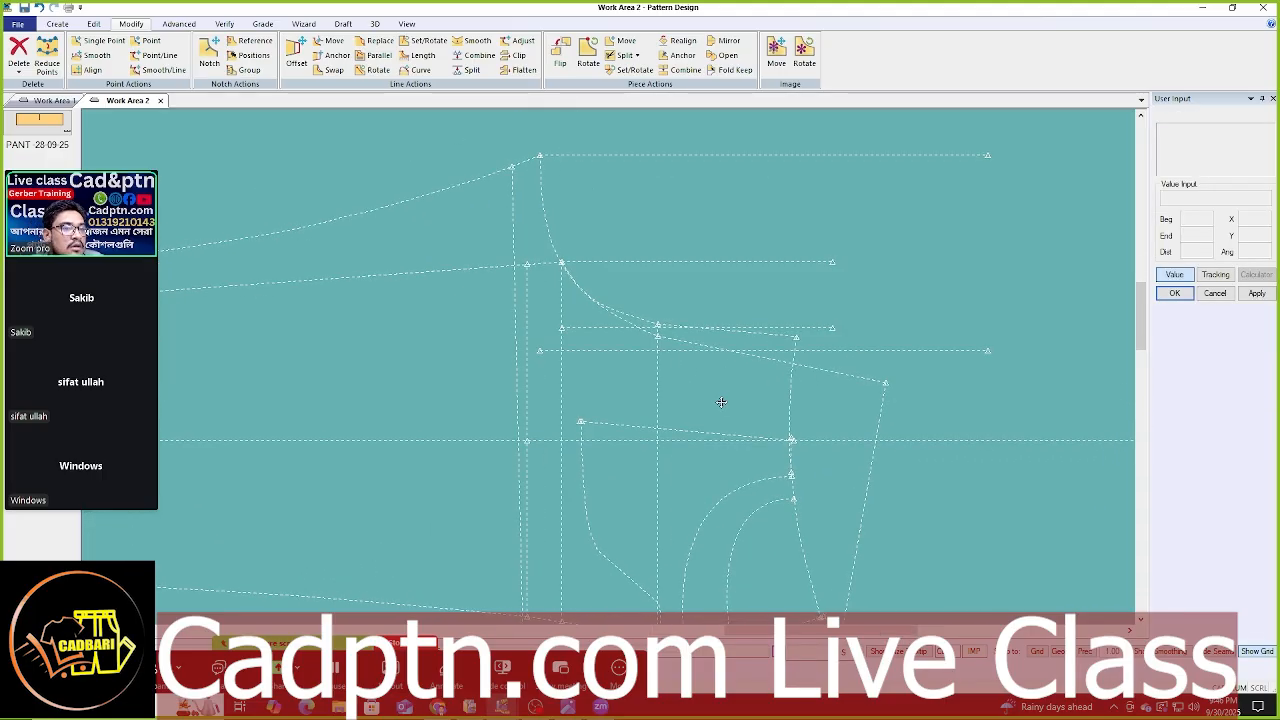
key(Delete)
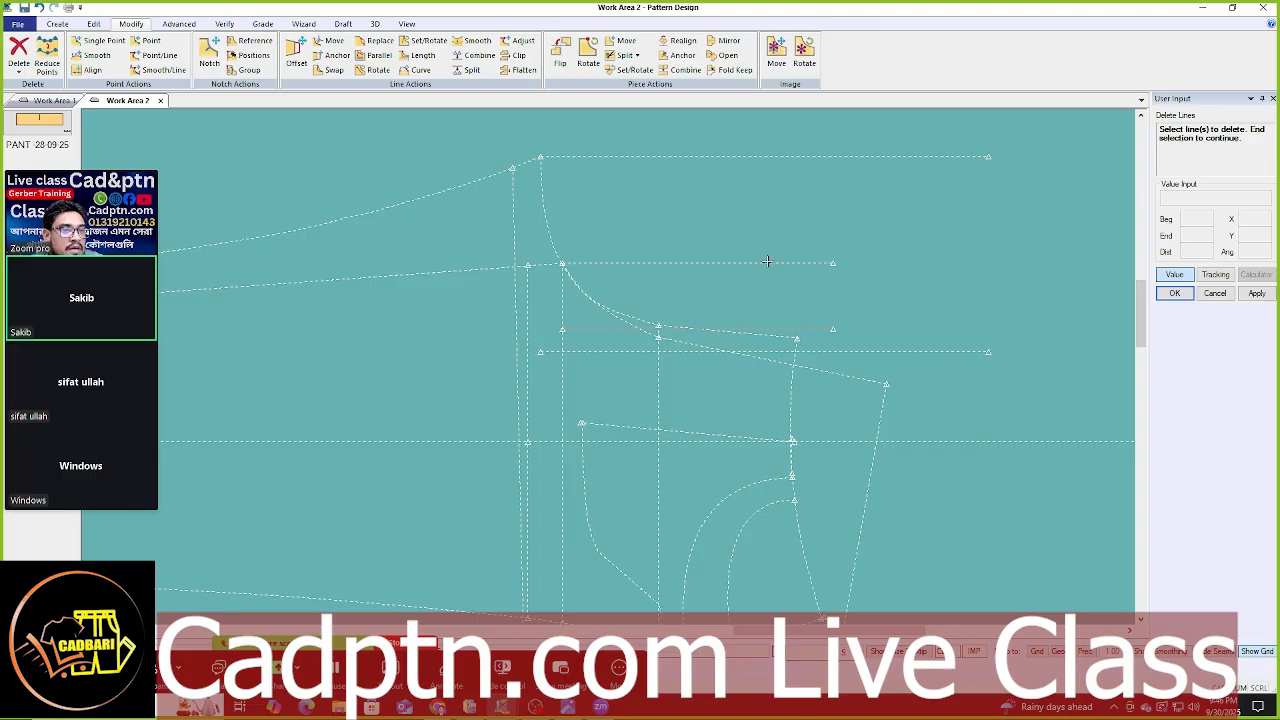
right_click(795, 157)
click(795, 157)
scroll(820, 169, down, 2)
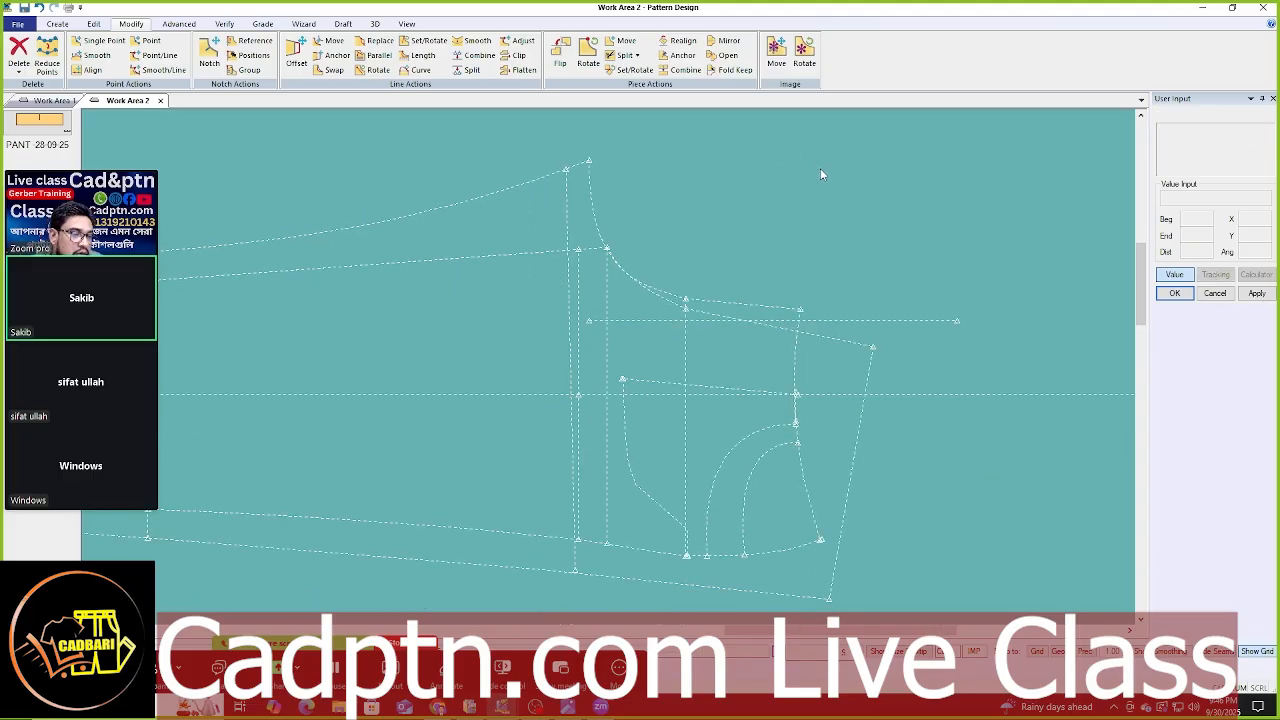
scroll(738, 315, up, 3)
scroll(741, 331, down, 2)
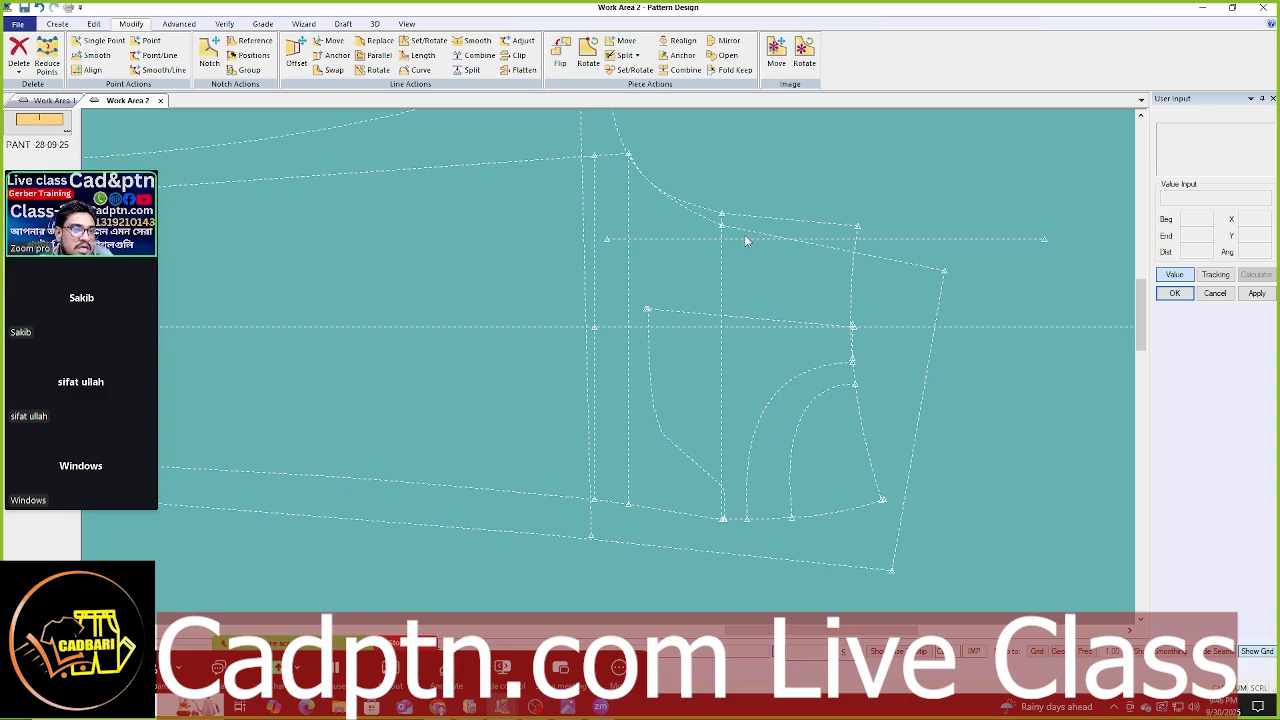
scroll(737, 243, down, 1)
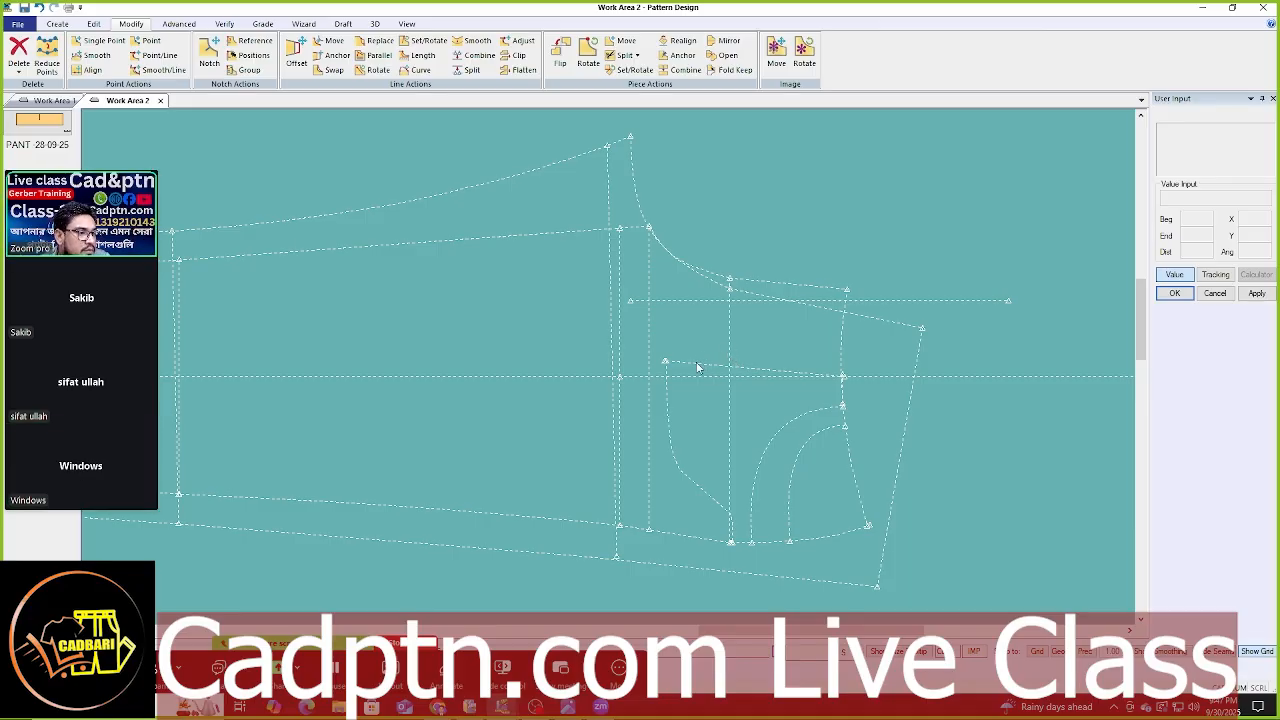
middle_drag(698, 364, 699, 353)
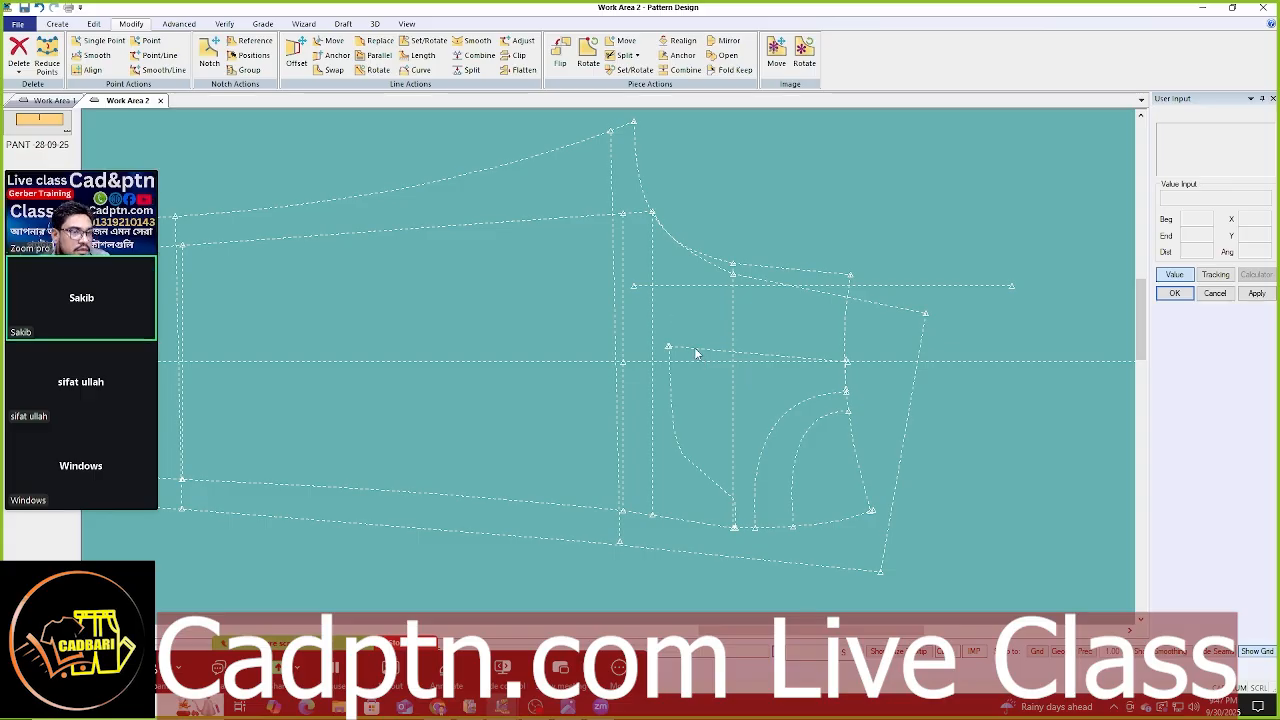
middle_drag(698, 352, 693, 335)
scroll(693, 335, down, 2)
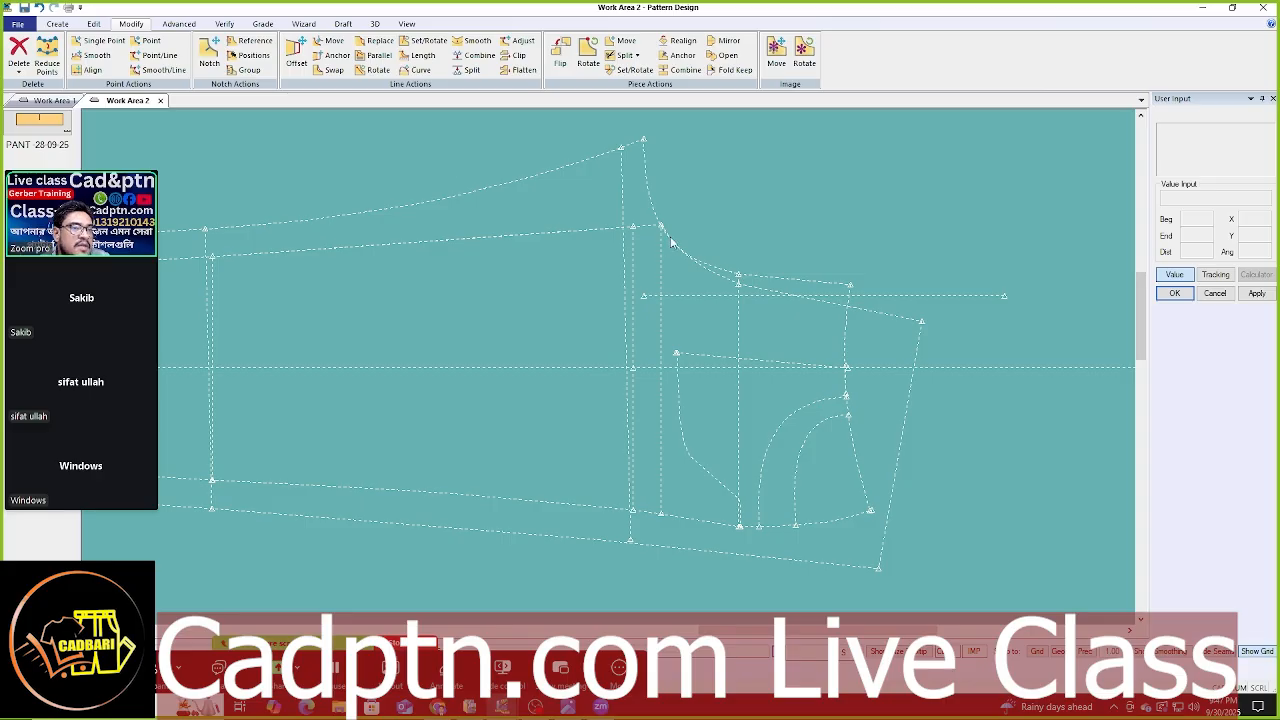
middle_drag(671, 225, 650, 230)
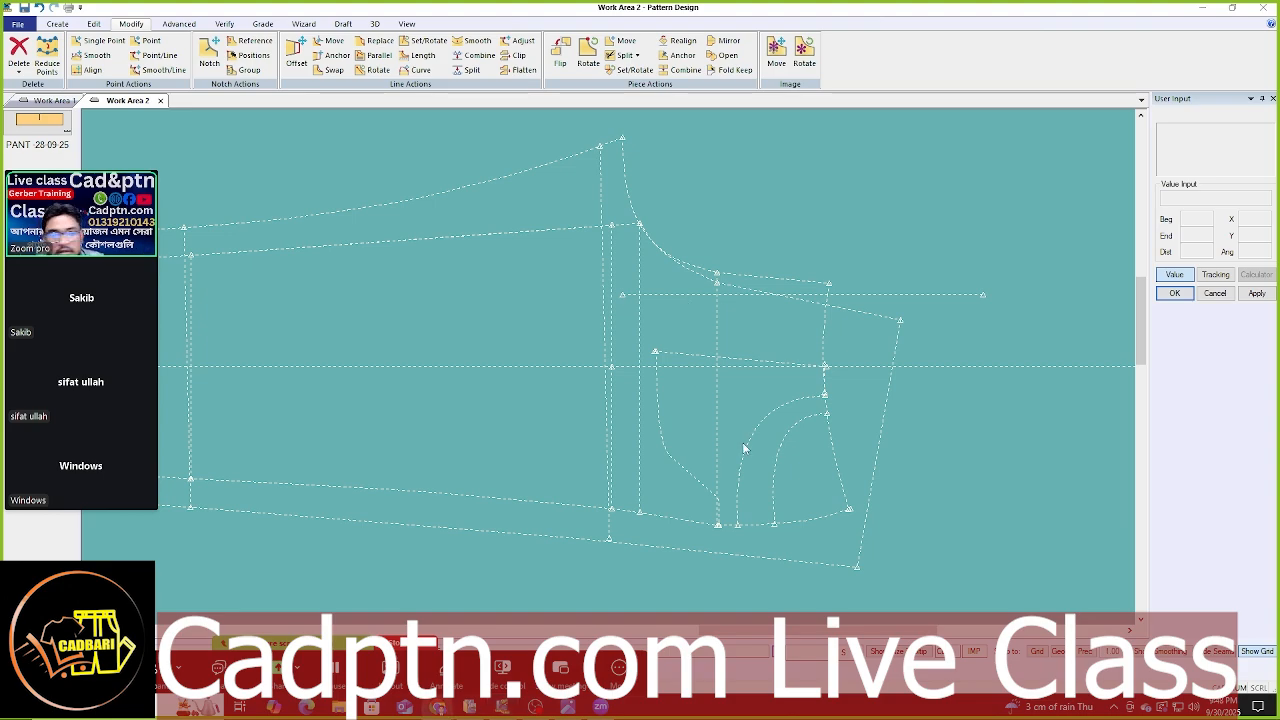
scroll(637, 312, up, 2)
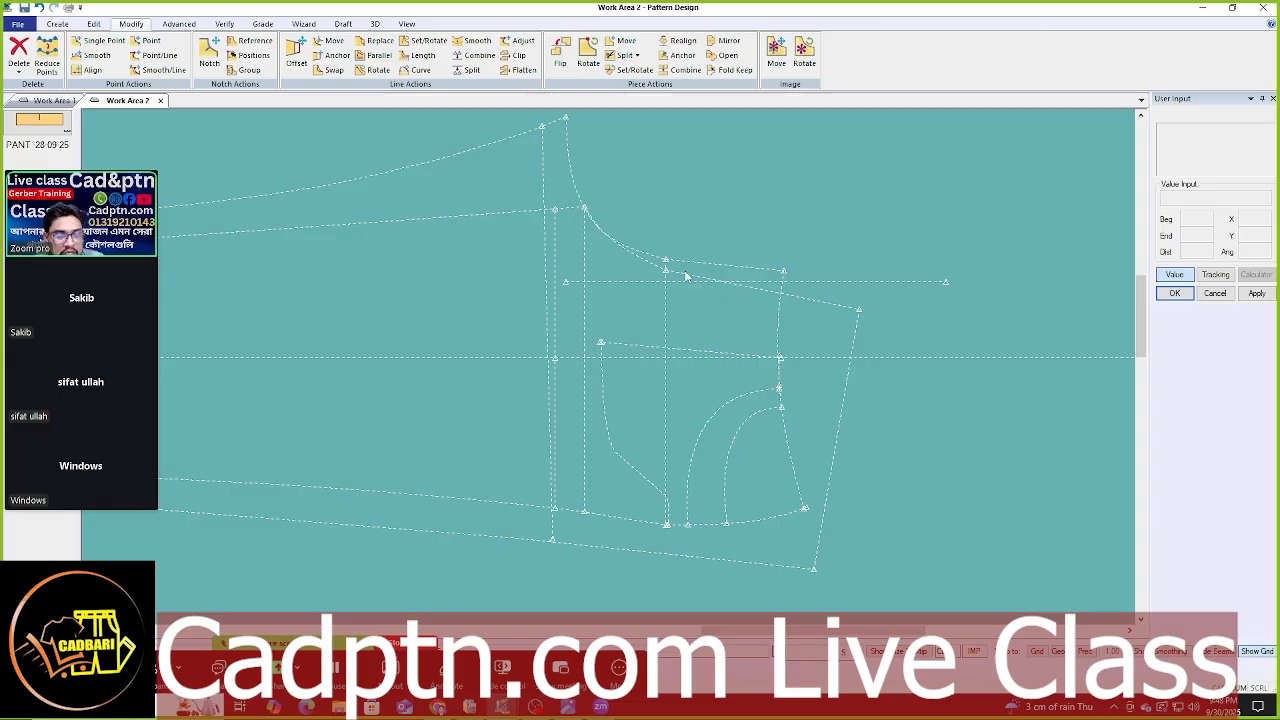
scroll(690, 270, up, 2)
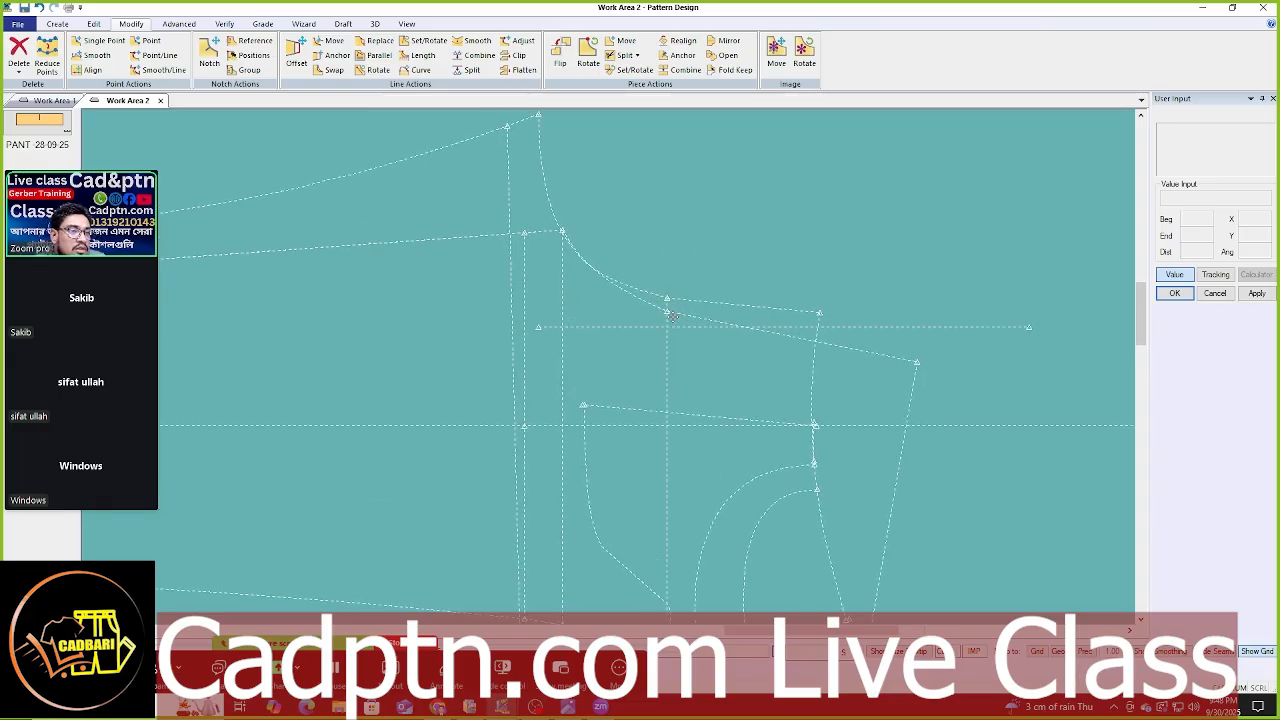
scroll(671, 356, down, 2)
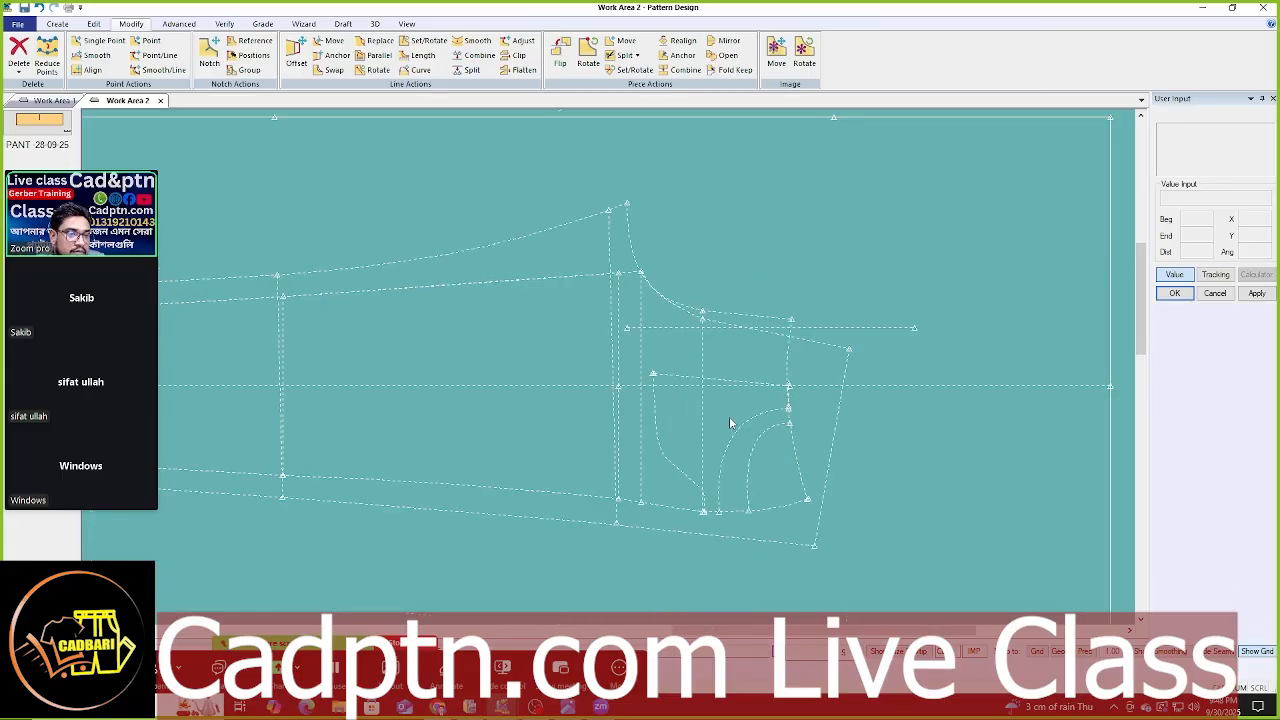
middle_drag(702, 338, 697, 375)
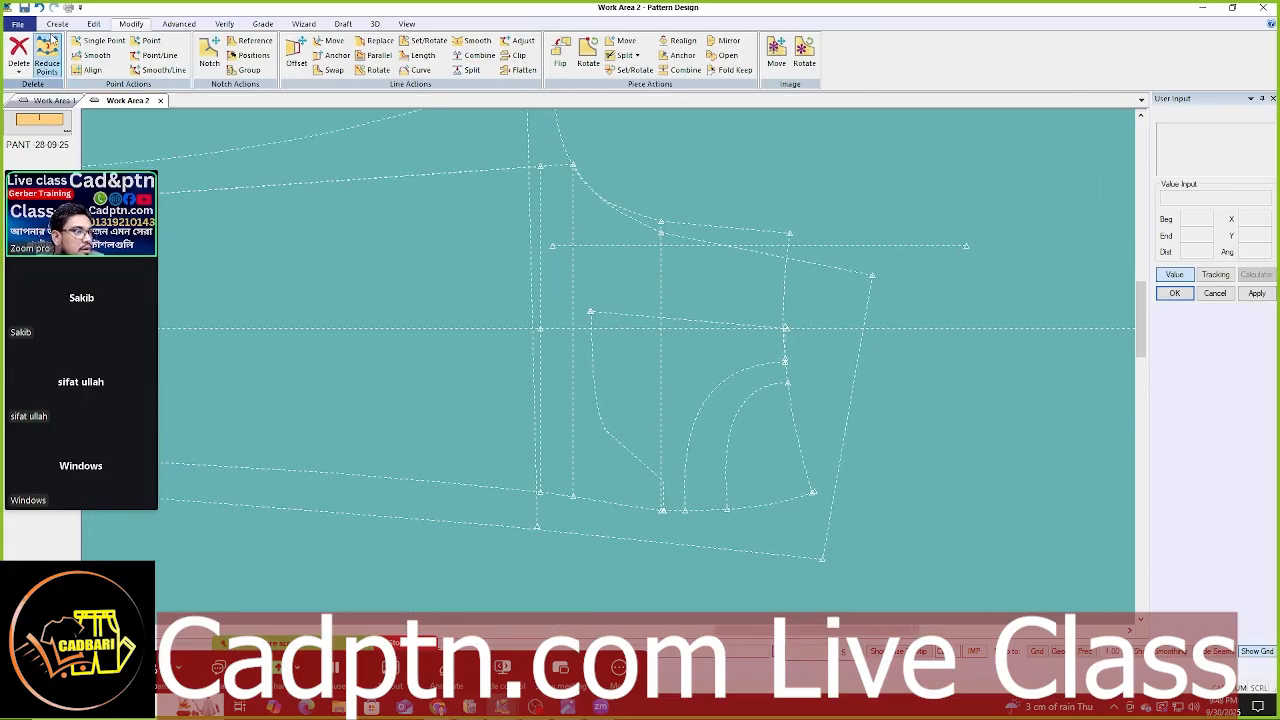
- Create a blend line from the hip line's side seam end to the front rise line, about 0.93 from the hip line
click(57, 23)
click(243, 74)
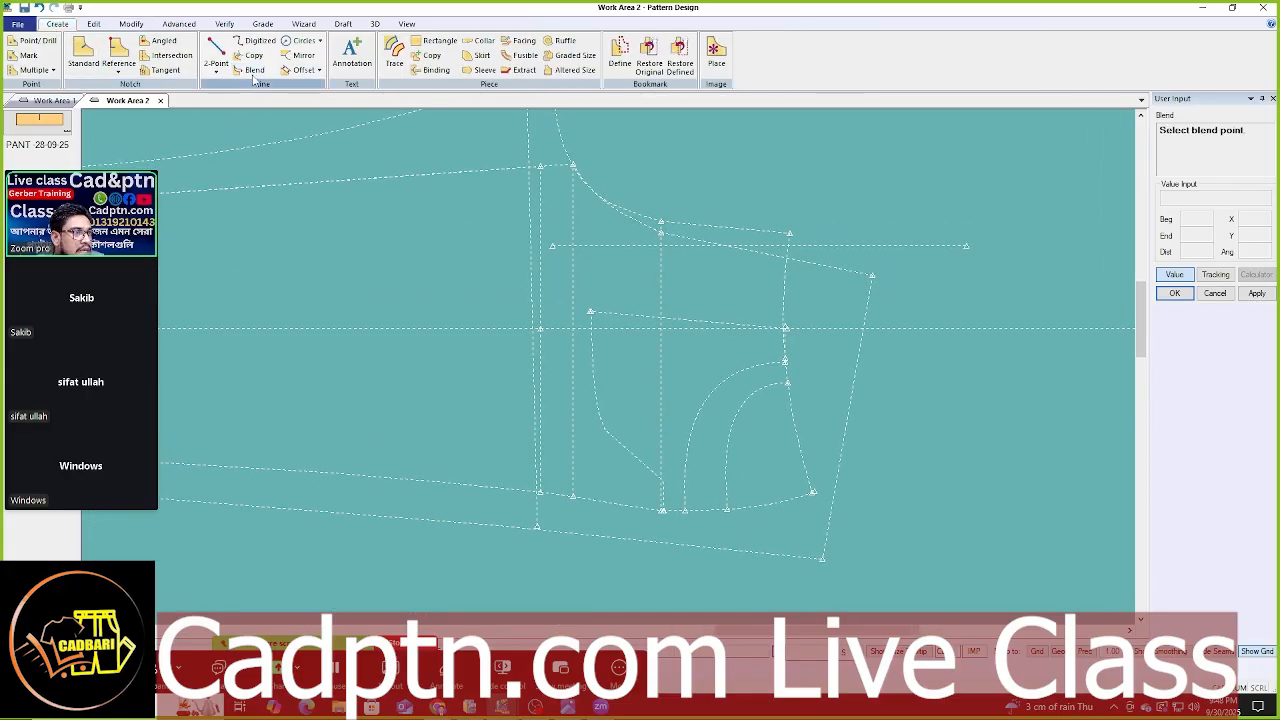
click(662, 512)
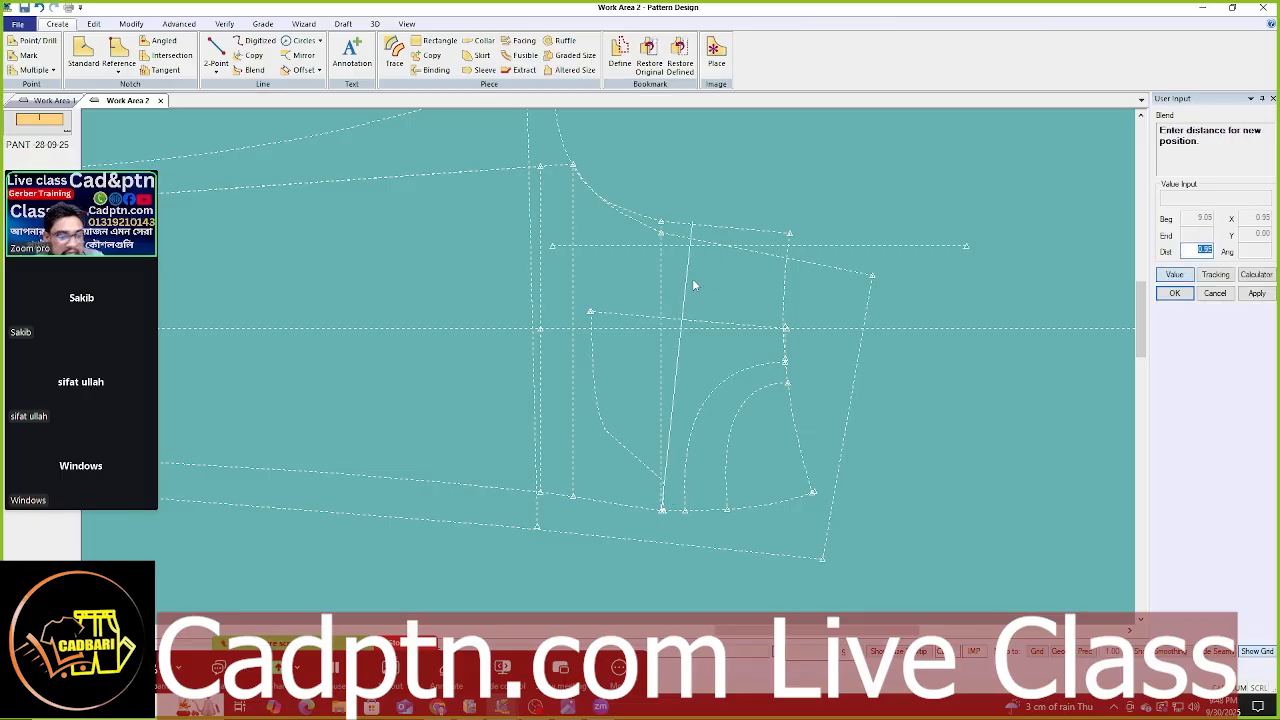
click(1176, 295)
right_click(681, 185)
click(700, 192)
- Clip the upper end of the slanted blend line at the horizontal offset line
scroll(712, 273, up, 2)
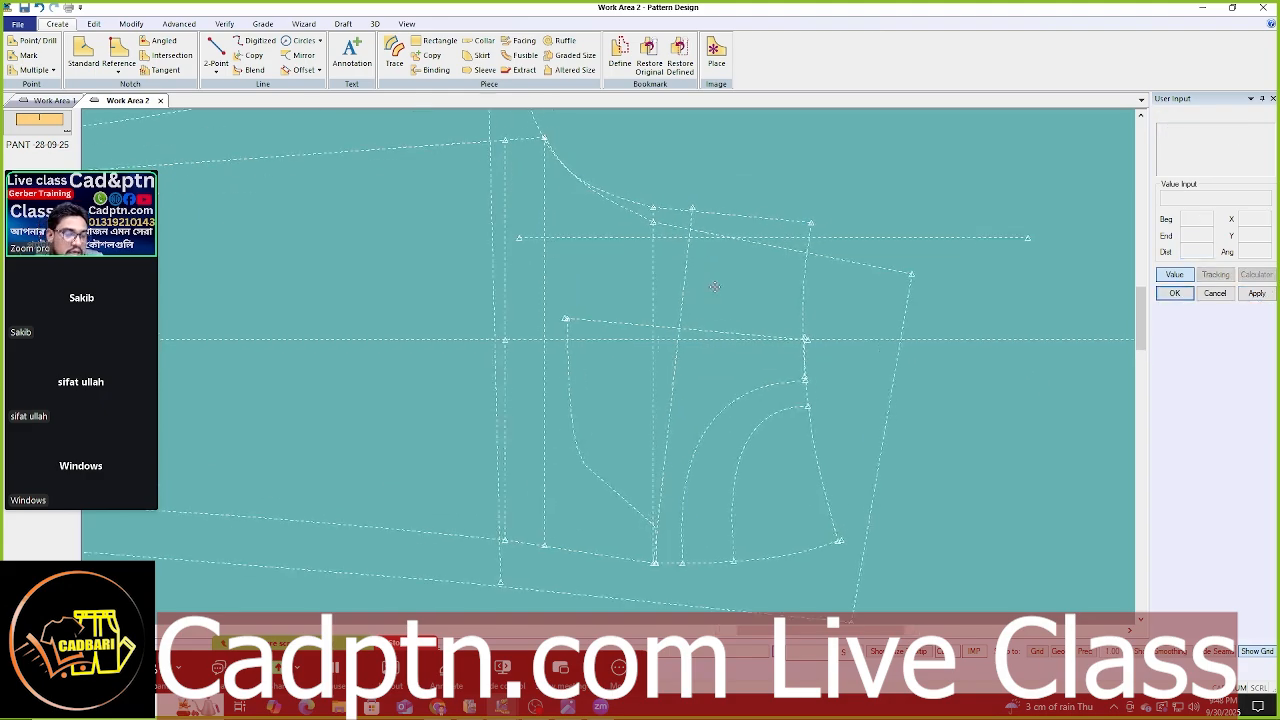
middle_drag(708, 290, 720, 262)
key(c)
click(703, 218)
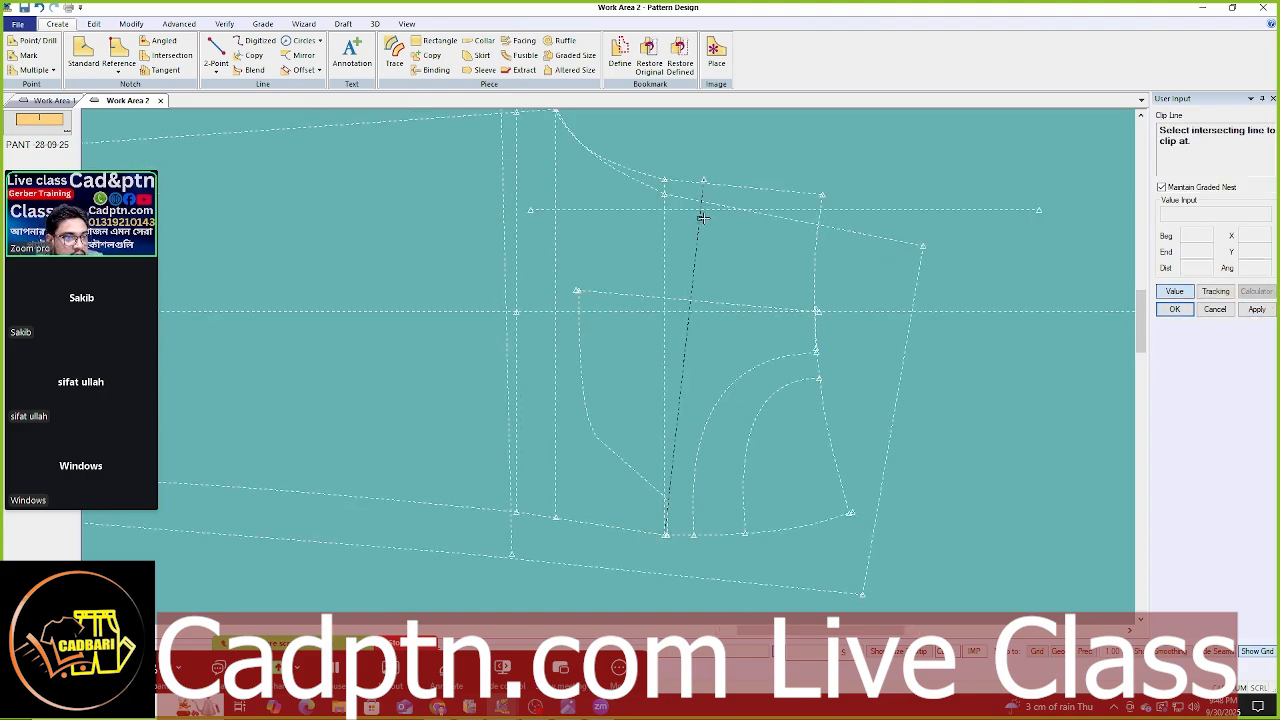
click(709, 217)
right_click(738, 172)
click(754, 181)
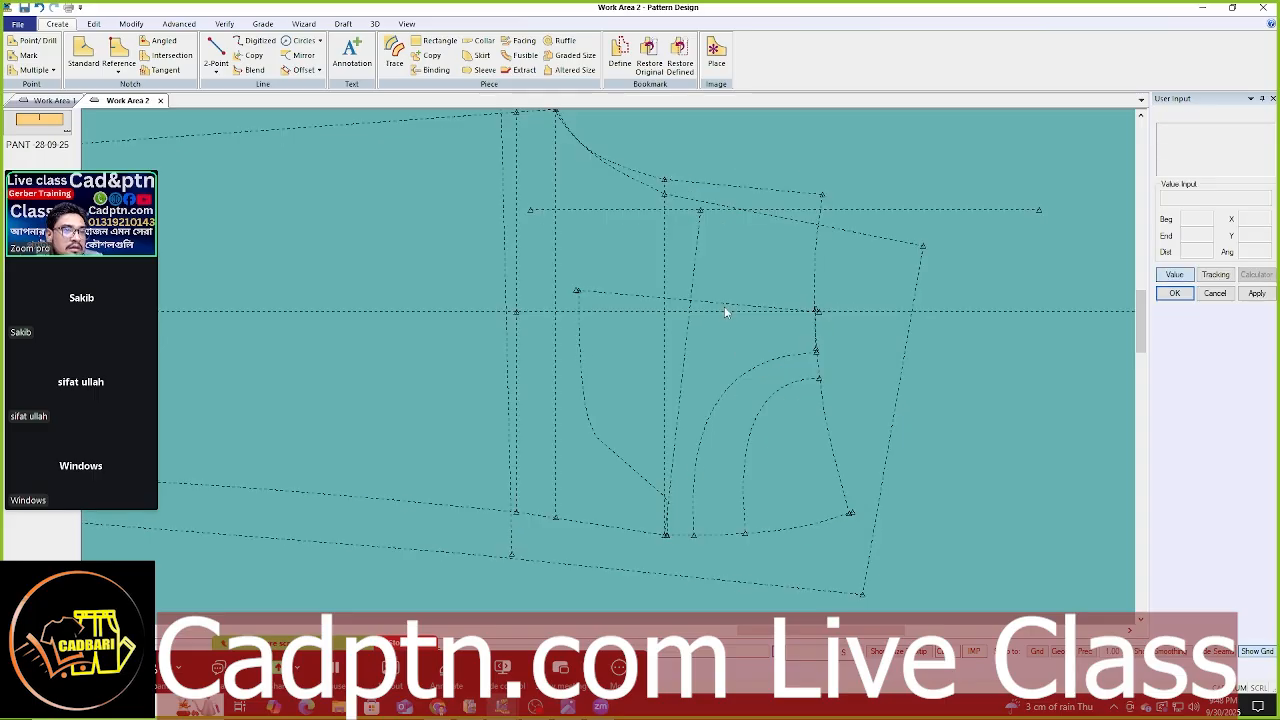
- Delete the remaining horizontal offset line that crosses the rise area
middle_drag(722, 307, 807, 301)
key(Delete)
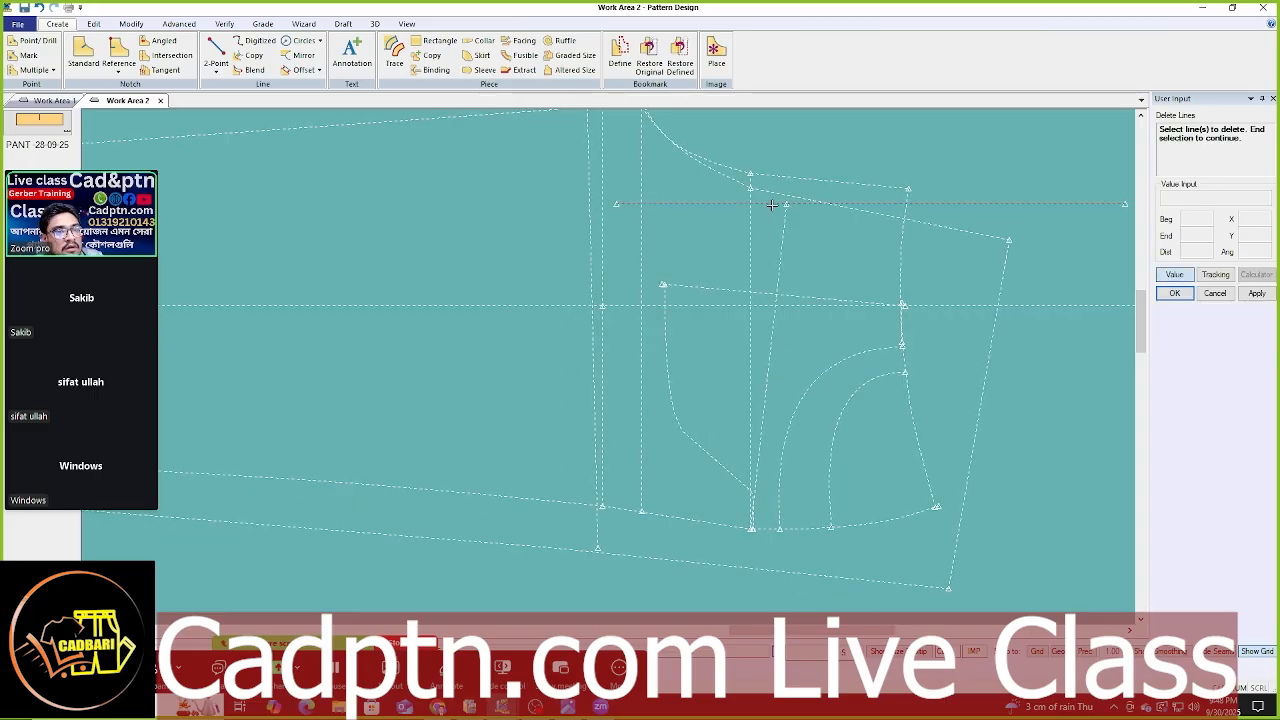
click(771, 205)
right_click(838, 166)
click(866, 173)
scroll(825, 290, down, 1)
middle_drag(825, 290, 816, 320)
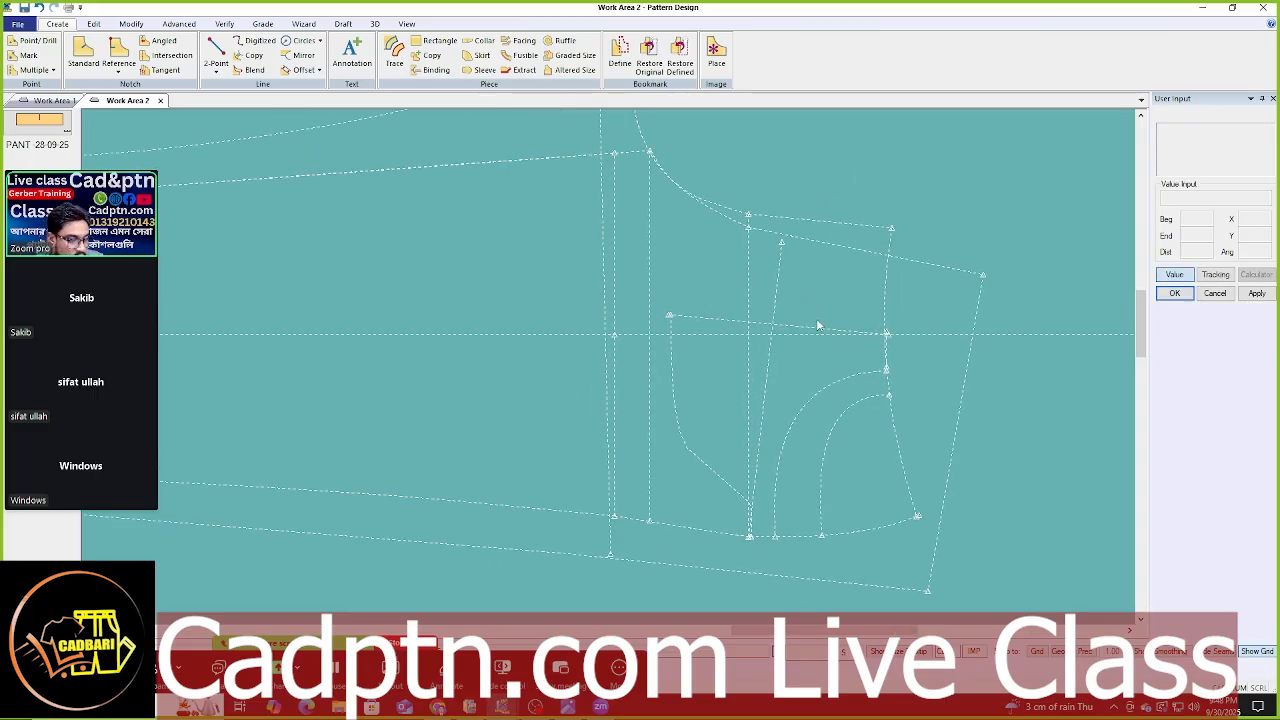
- Measure the lengths of the vertical hip line and the slanted blend line to compare them
key(m)
click(750, 255)
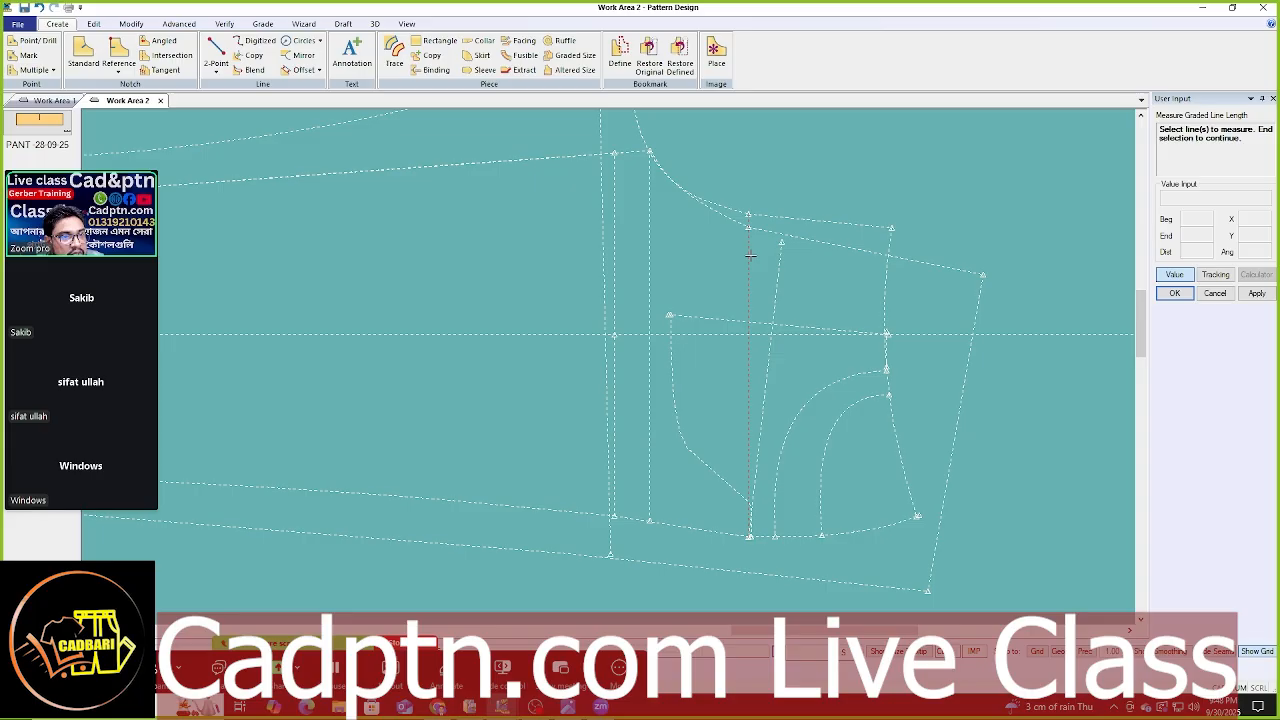
right_click(902, 170)
click(914, 177)
right_click(865, 165)
click(866, 170)
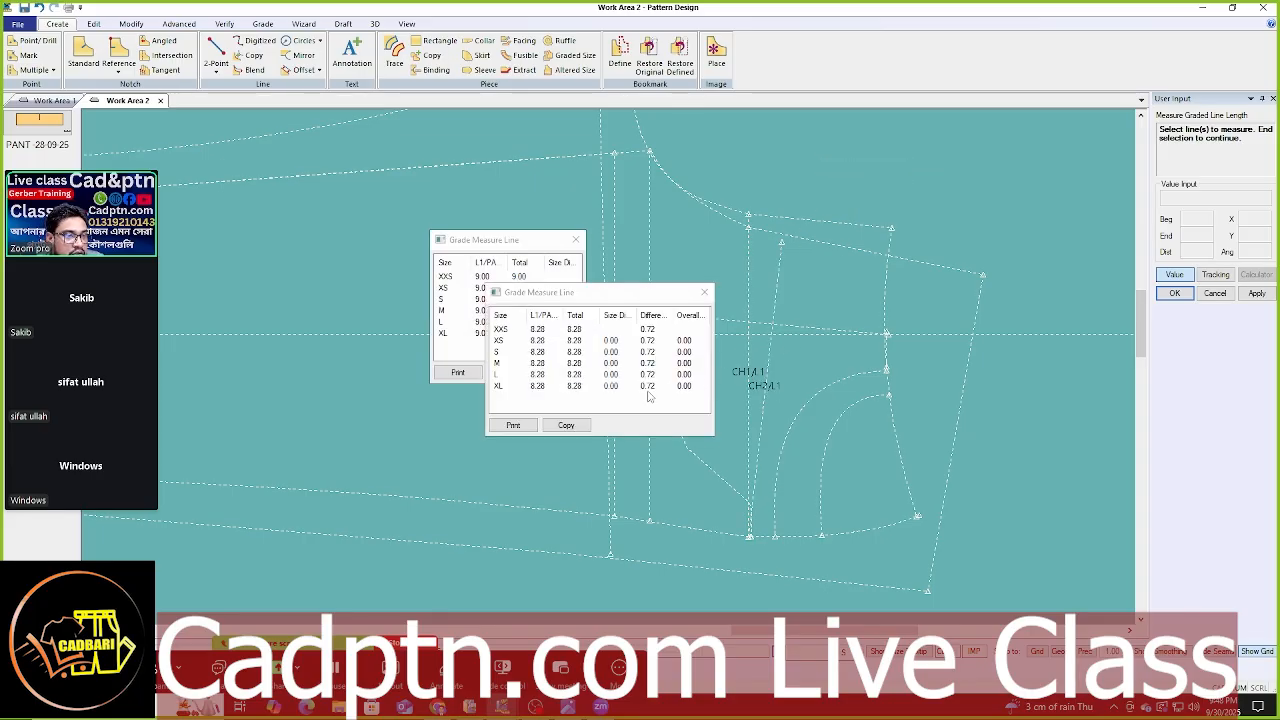
right_click(748, 242)
click(757, 249)
middle_drag(774, 476, 740, 354)
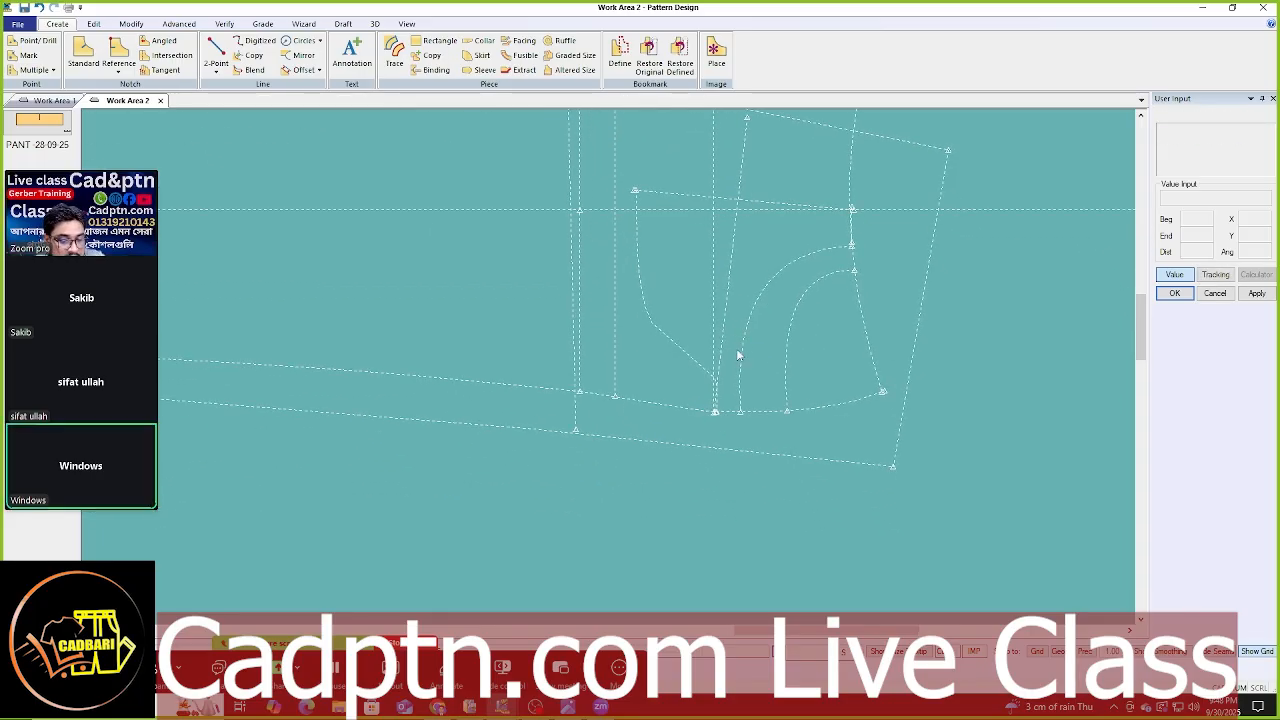
- Extend the slanted blend line past the side seam by moving its lower end -1.70 in Y with Move Smooth
key(m)
click(716, 408)
right_click(800, 222)
click(808, 229)
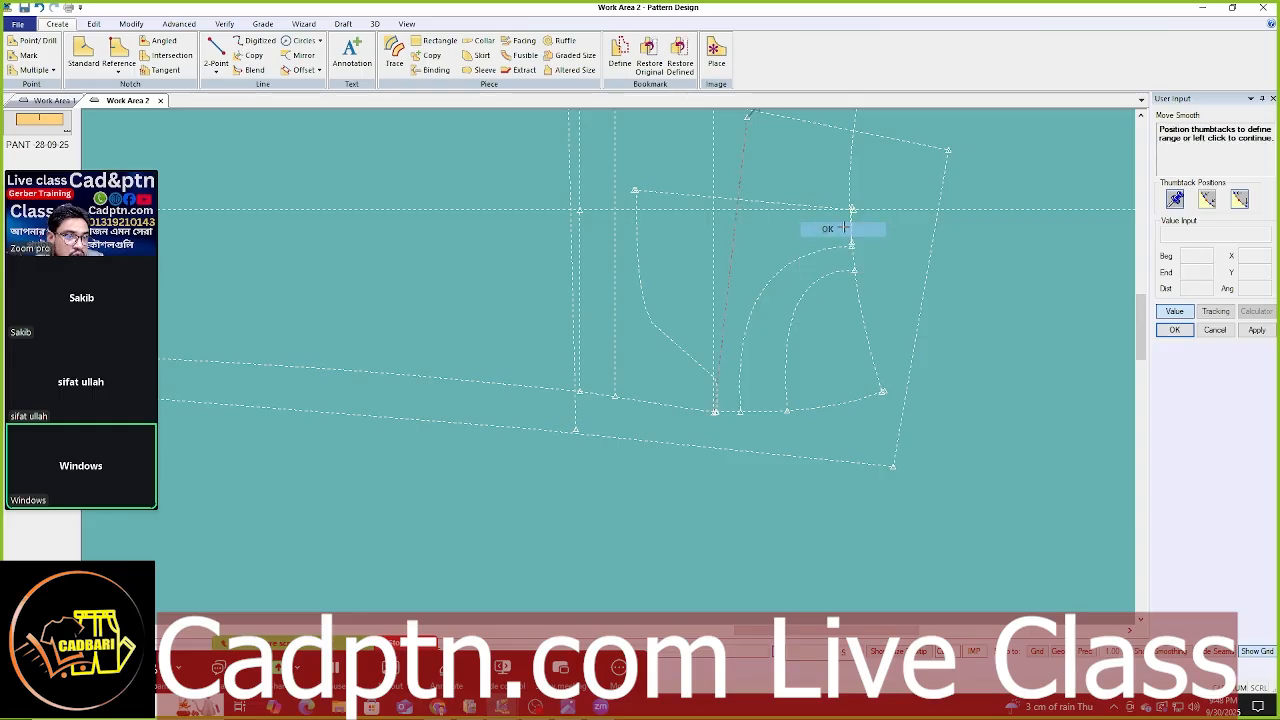
click(808, 230)
click(1255, 271)
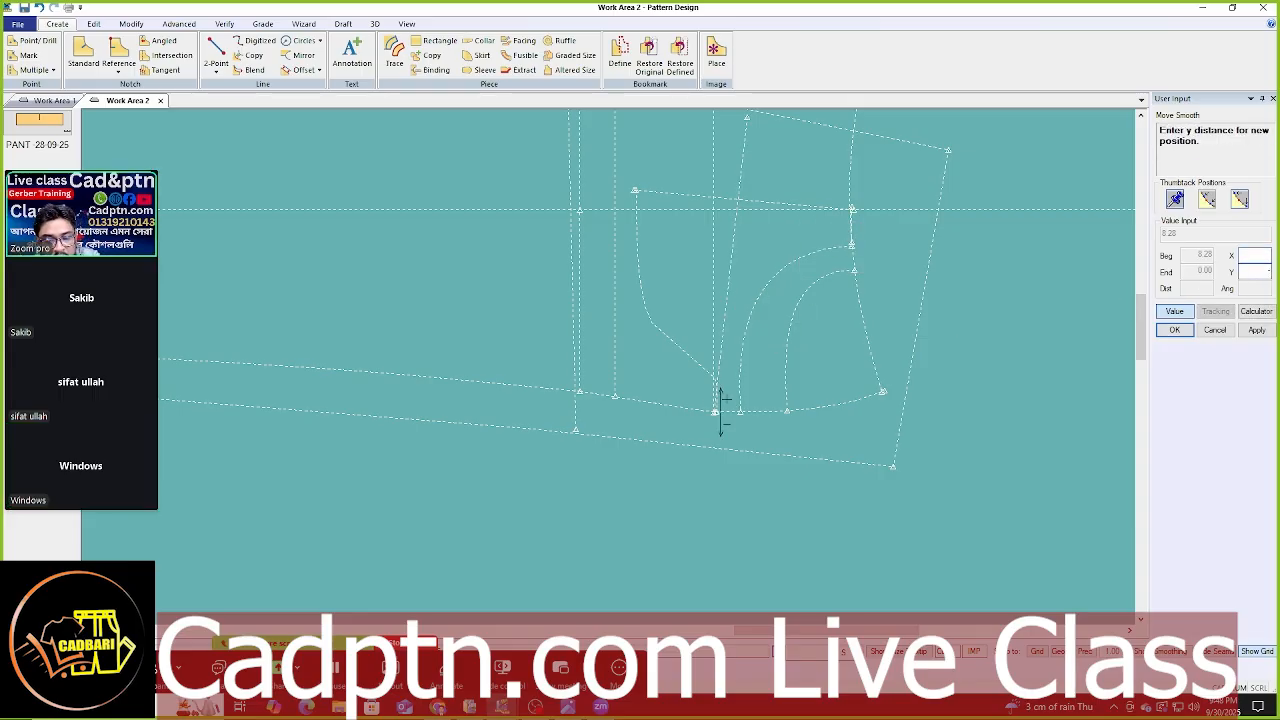
click(1252, 332)
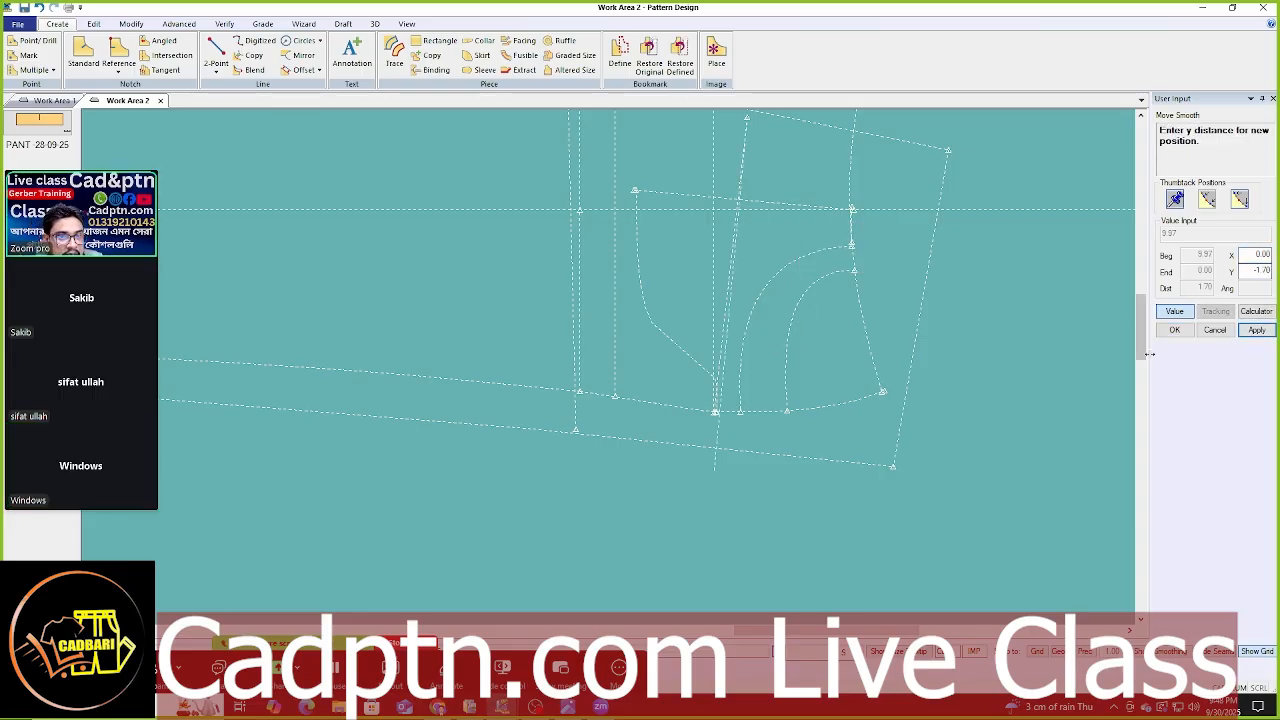
right_click(790, 257)
click(790, 259)
right_click(790, 258)
click(790, 259)
scroll(864, 375, down, 2)
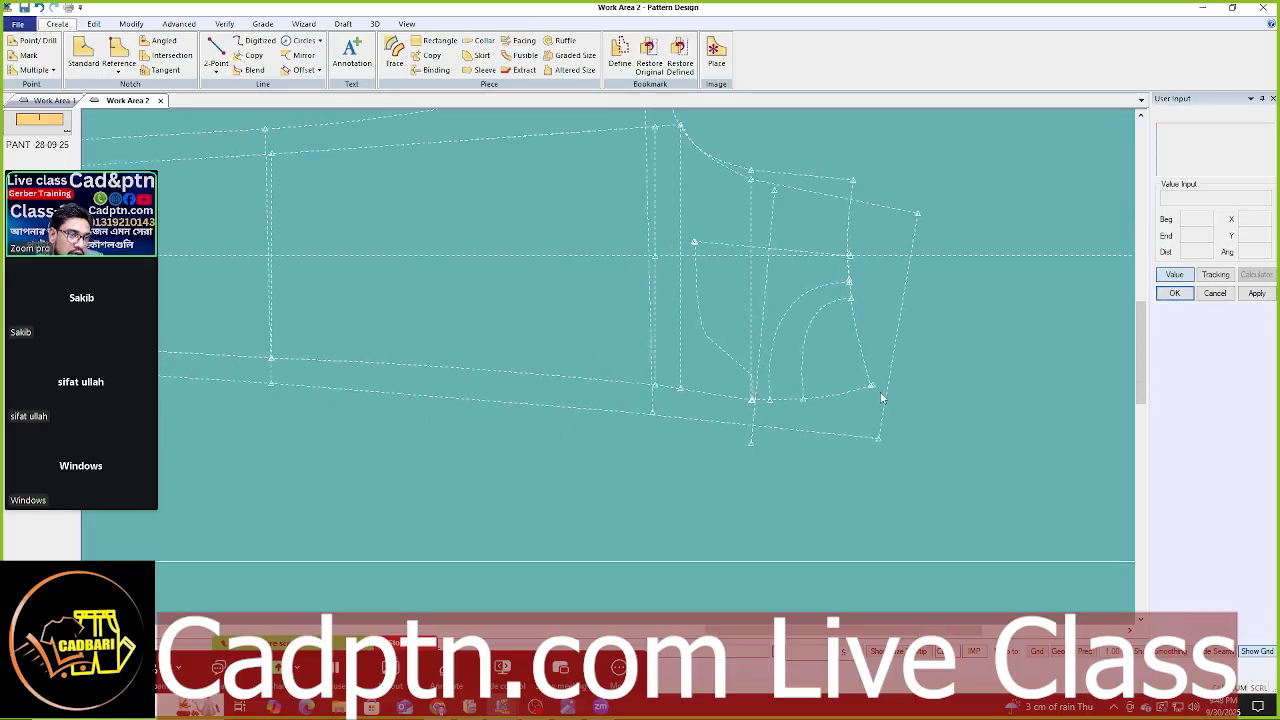
middle_drag(732, 280, 706, 309)
scroll(704, 307, up, 2)
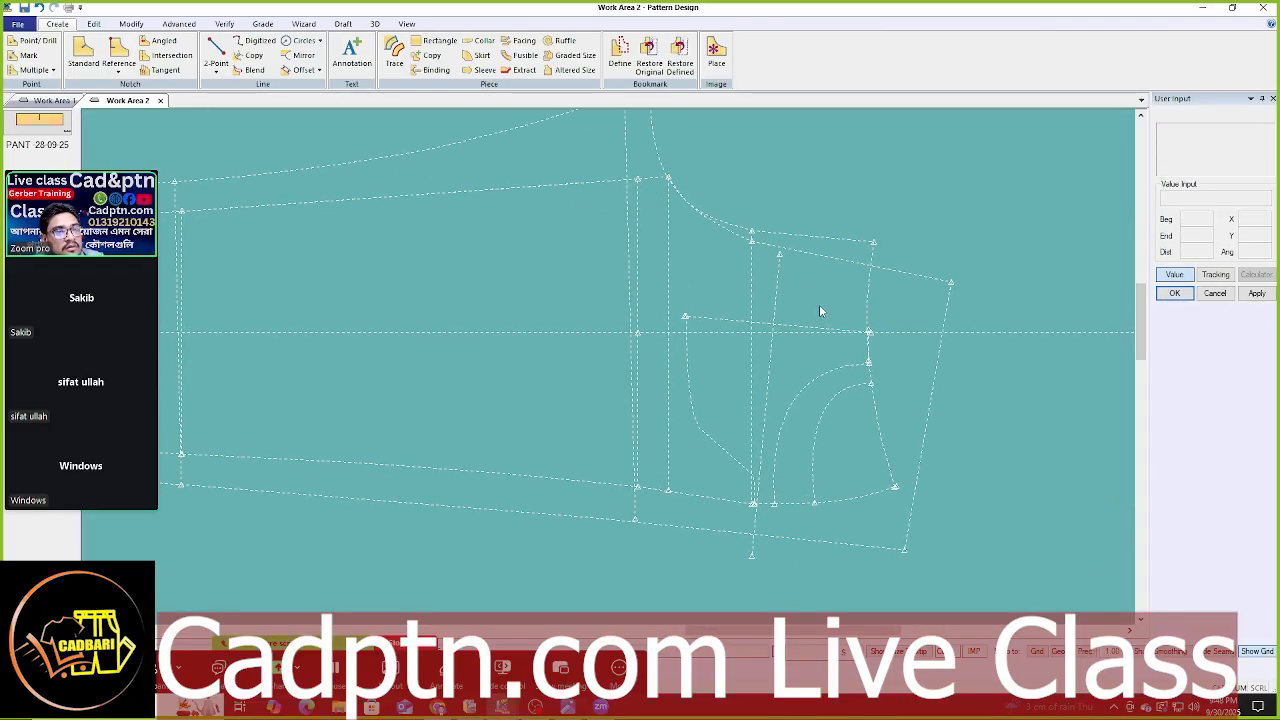
key(d)
click(828, 261)
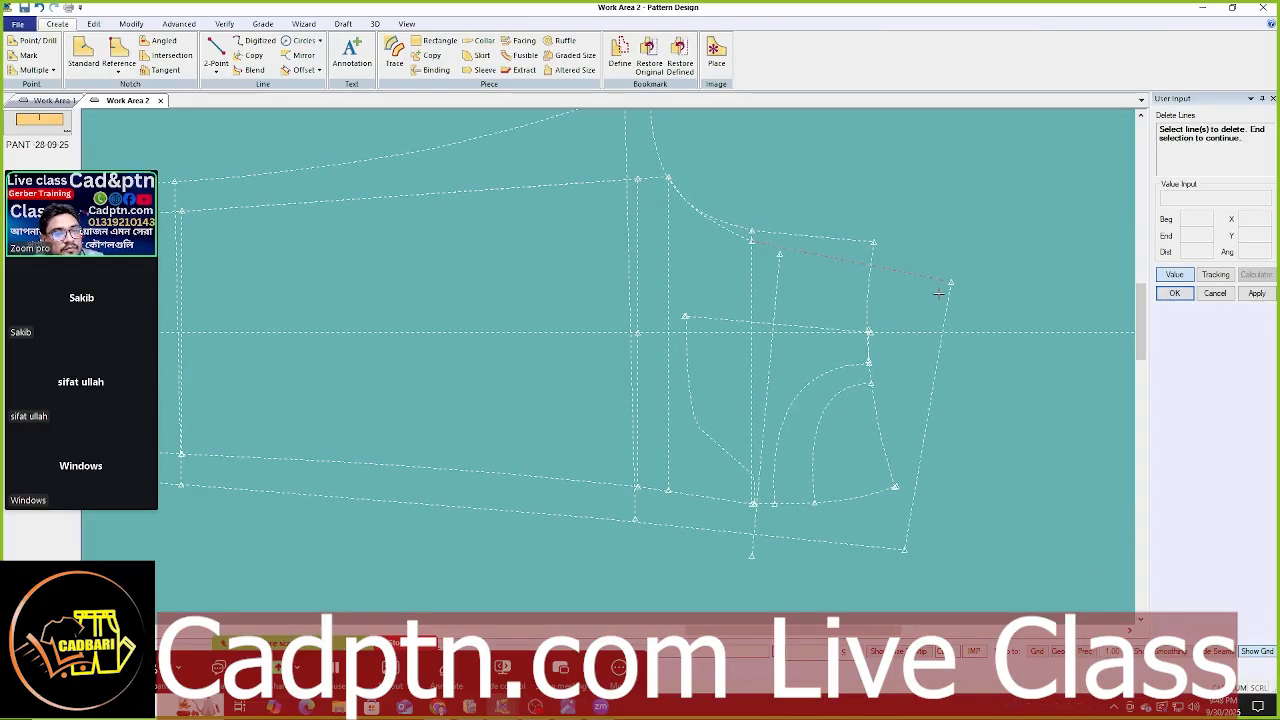
right_click(947, 193)
click(947, 211)
scroll(738, 297, up, 1)
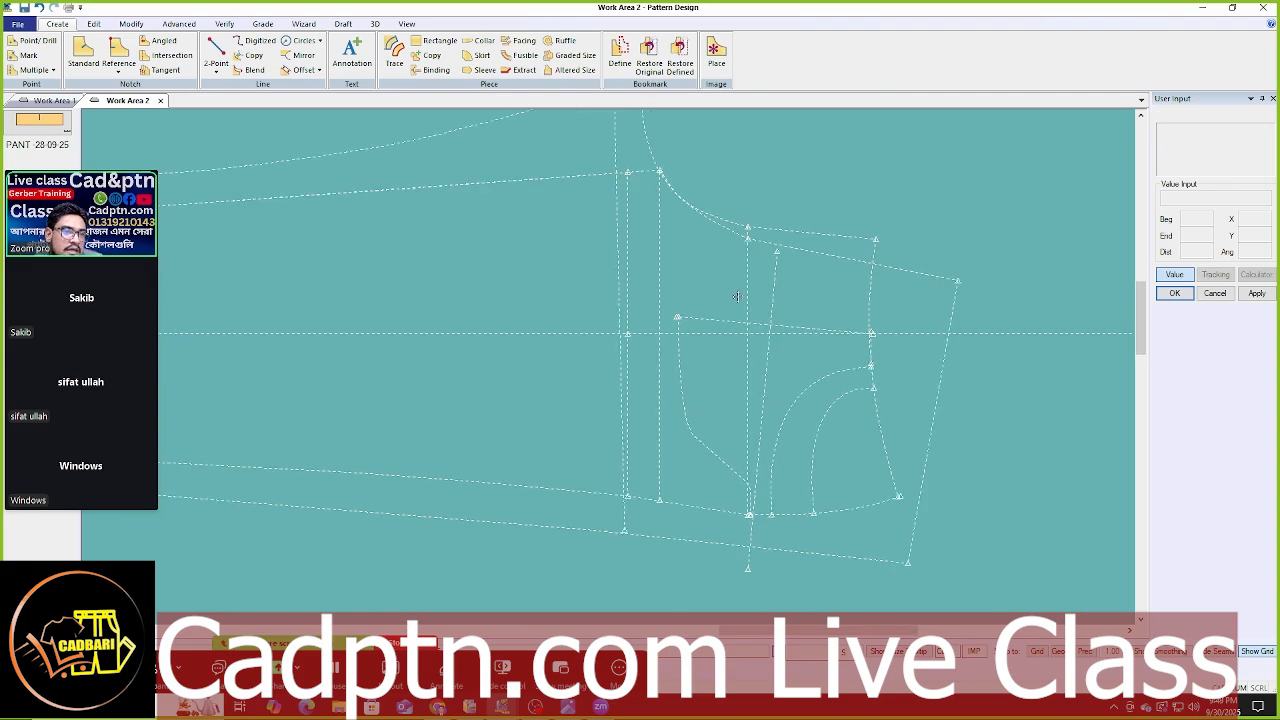
middle_drag(770, 299, 734, 281)
key(m)
right_click(943, 189)
click(962, 199)
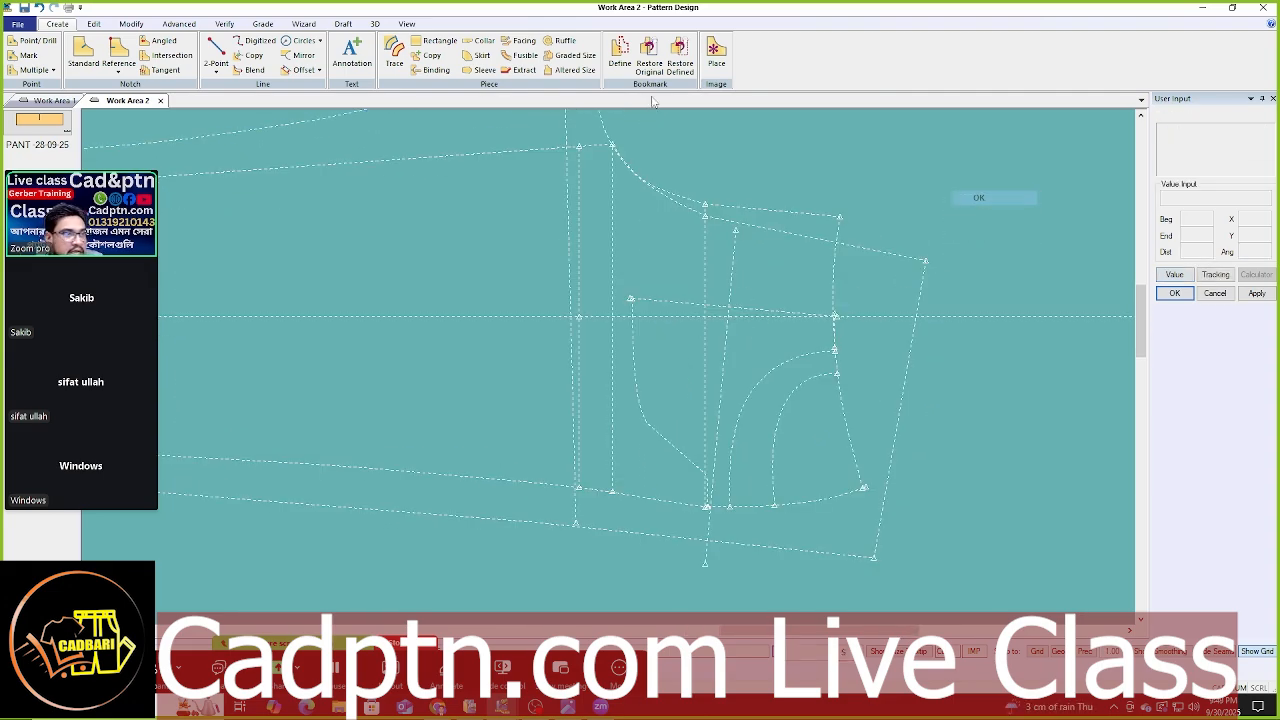
- Measure the angle between the back rise line and the back waistline
click(224, 23)
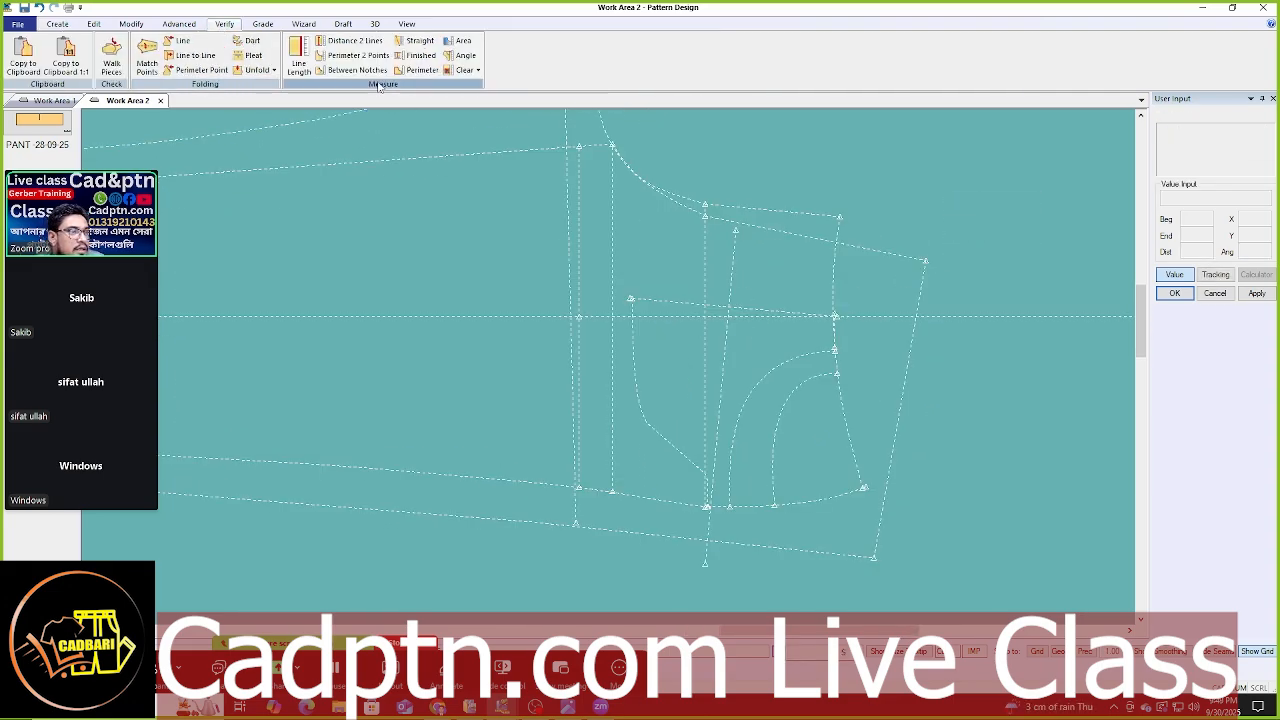
click(463, 55)
click(885, 262)
click(924, 290)
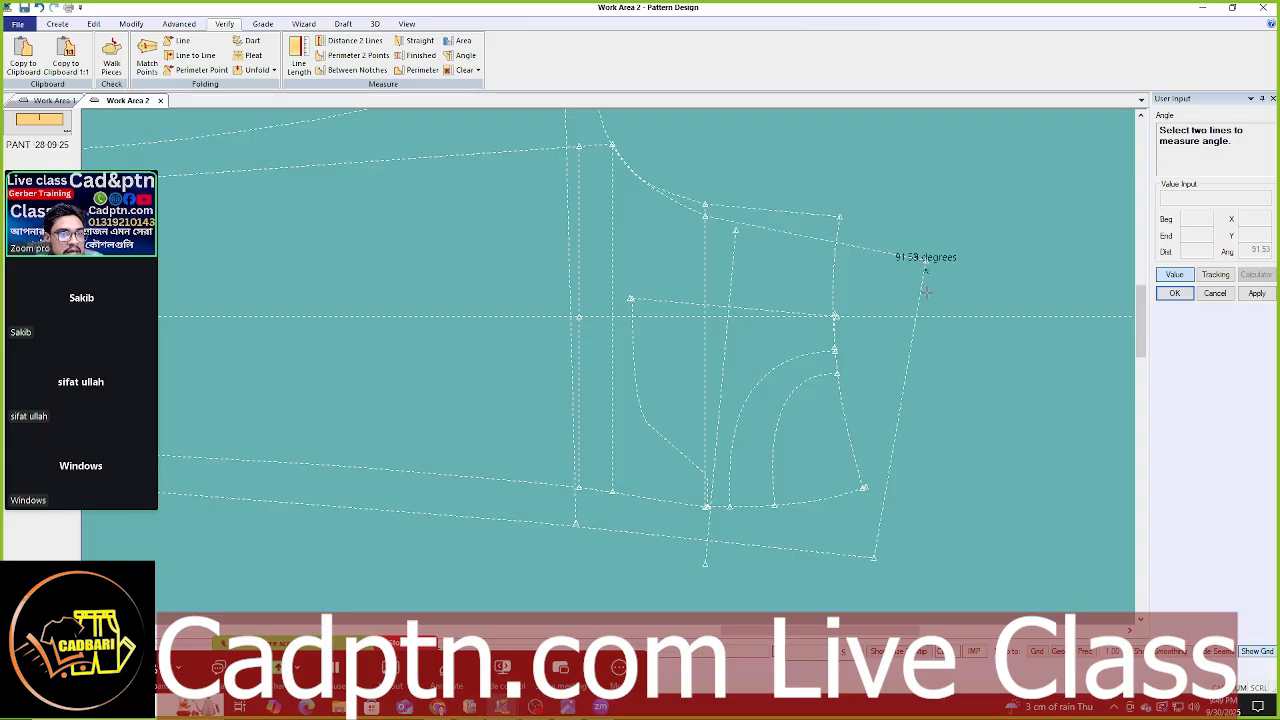
right_click(897, 197)
click(918, 207)
- Move both back waistline ends and the back rise line's hip end vertically about -0.28, aligning the rise line with the slanted line's upper end
middle_drag(775, 353, 739, 344)
key(m)
click(838, 549)
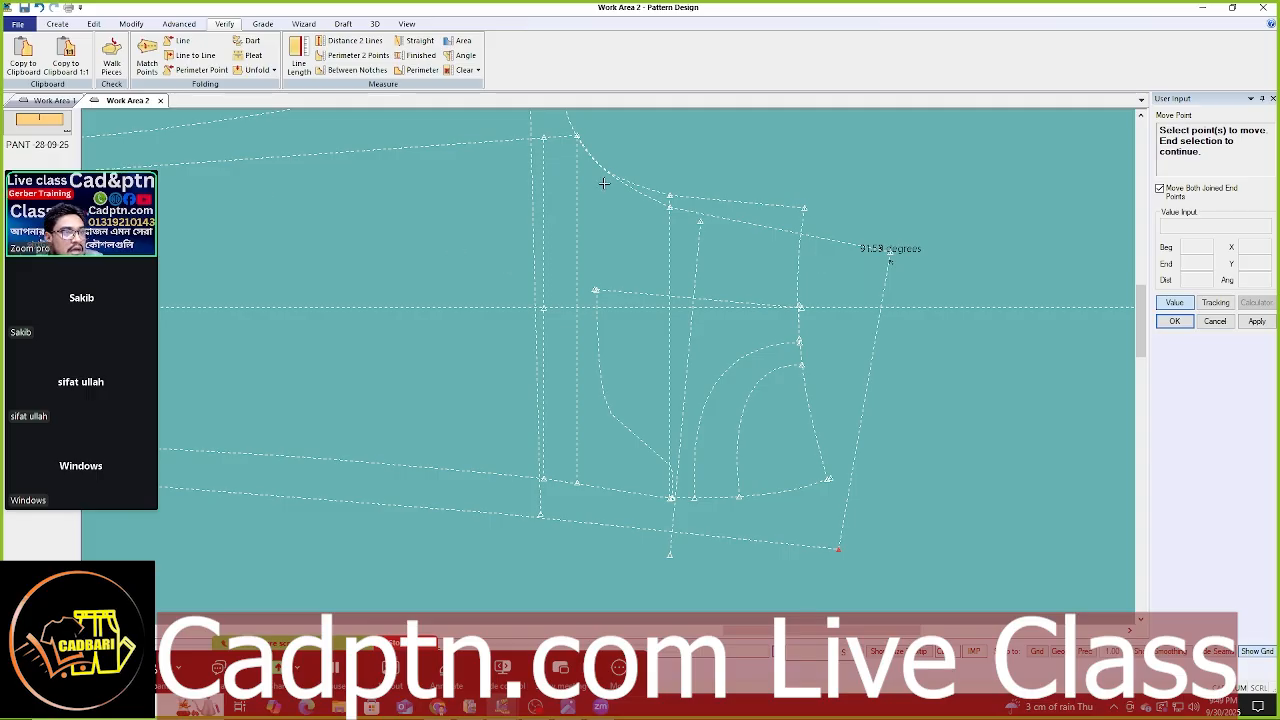
click(93, 24)
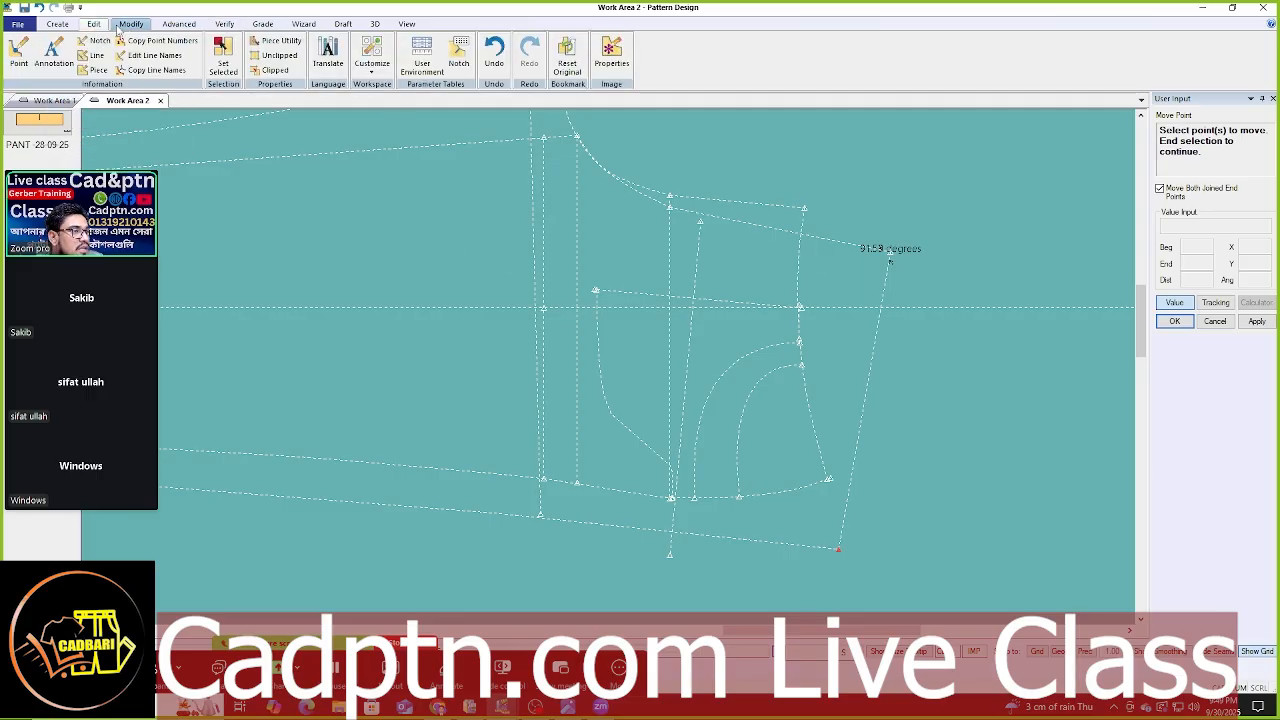
click(129, 24)
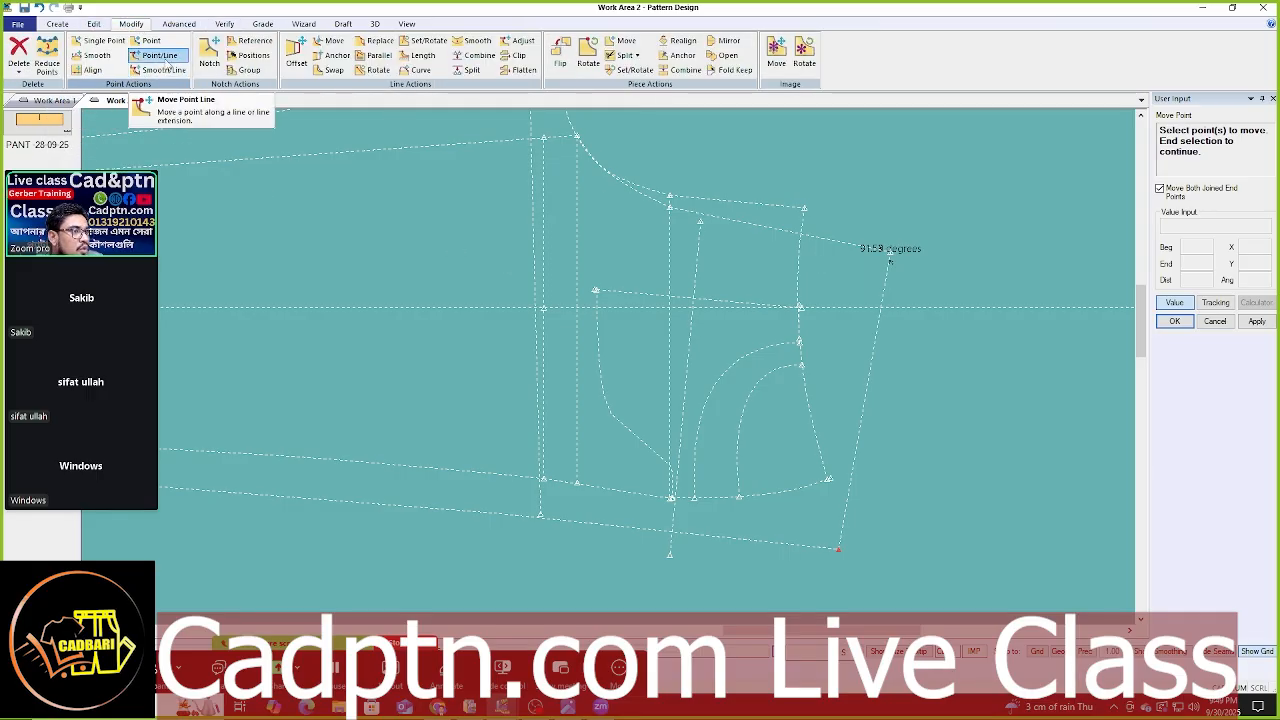
click(154, 43)
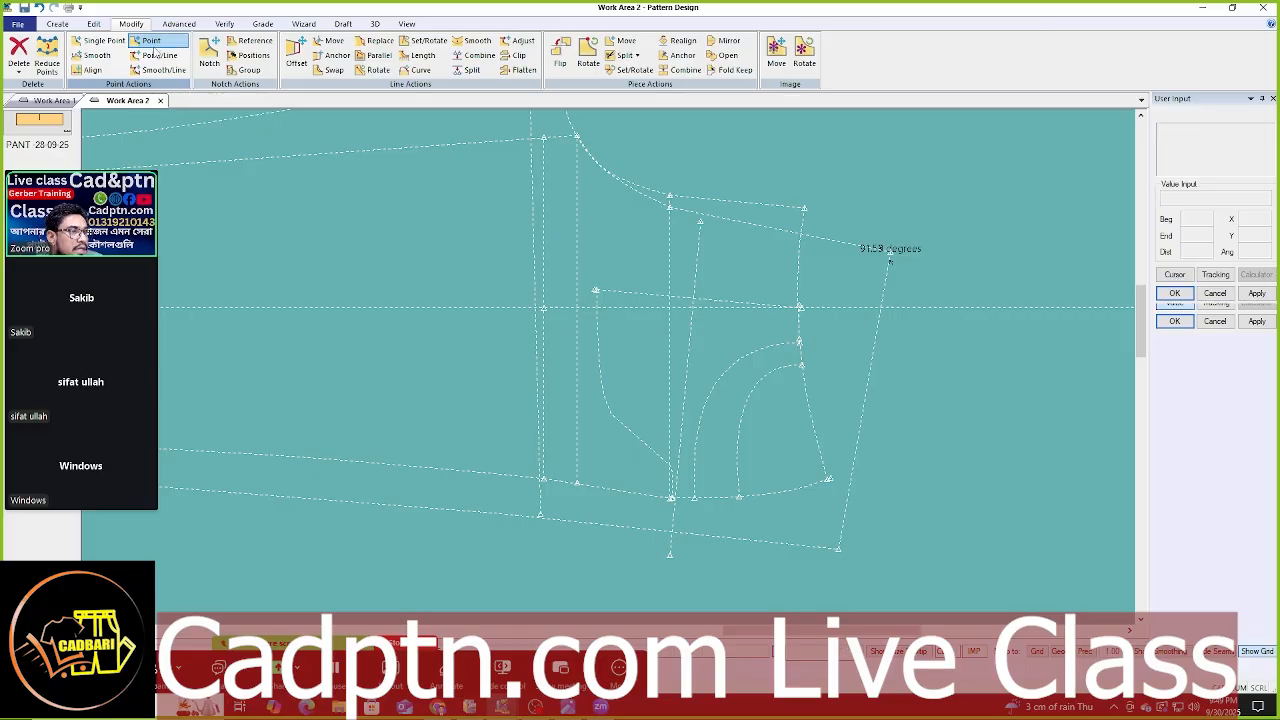
click(703, 548)
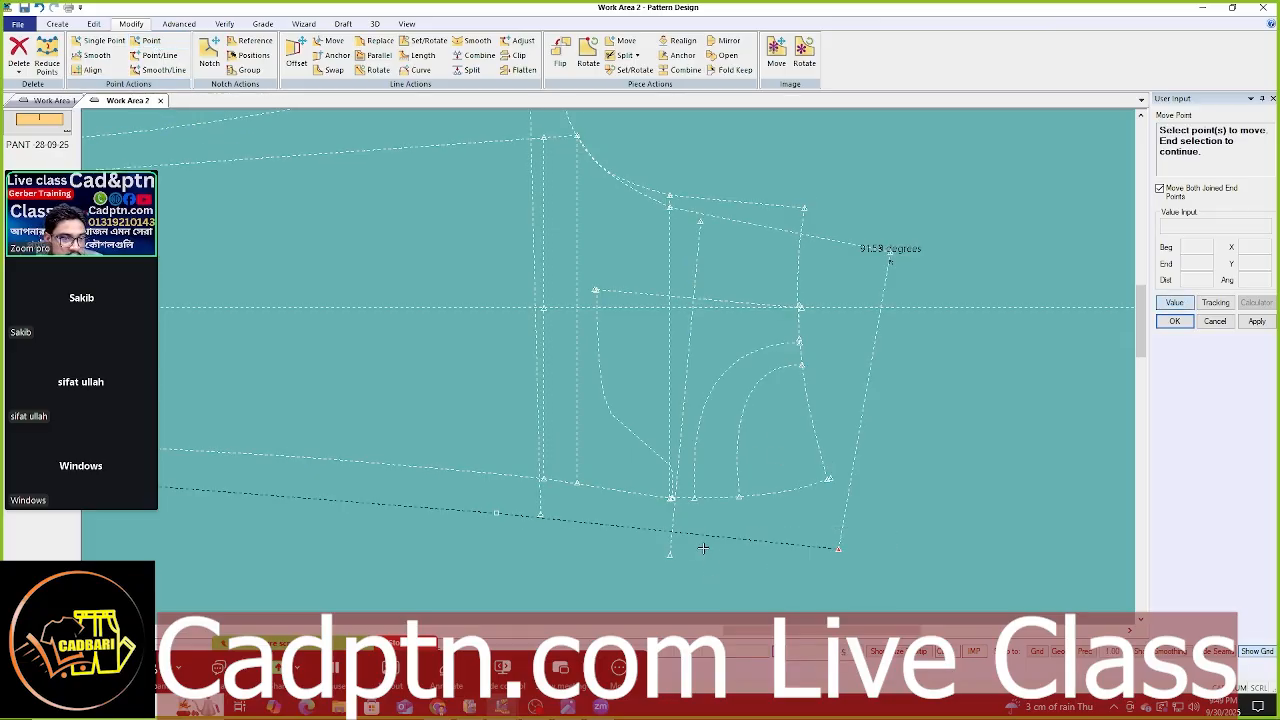
scroll(806, 209, up, 1)
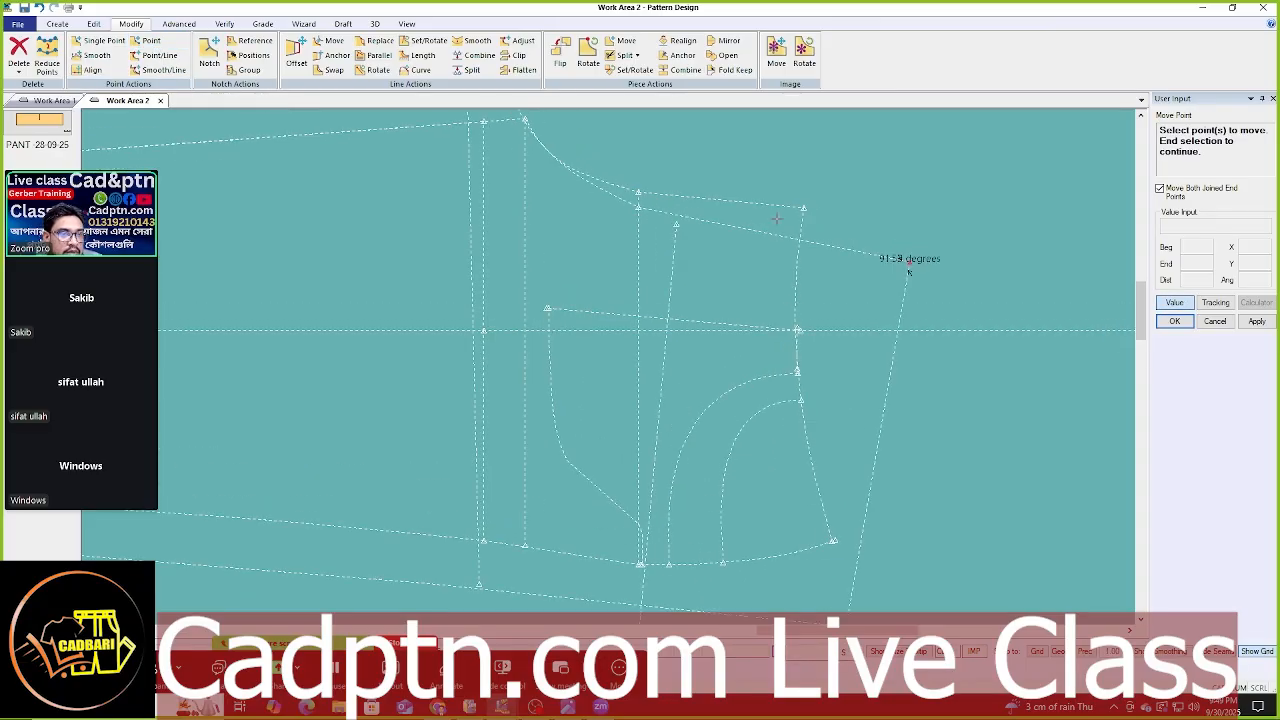
click(641, 209)
scroll(690, 145, down, 1)
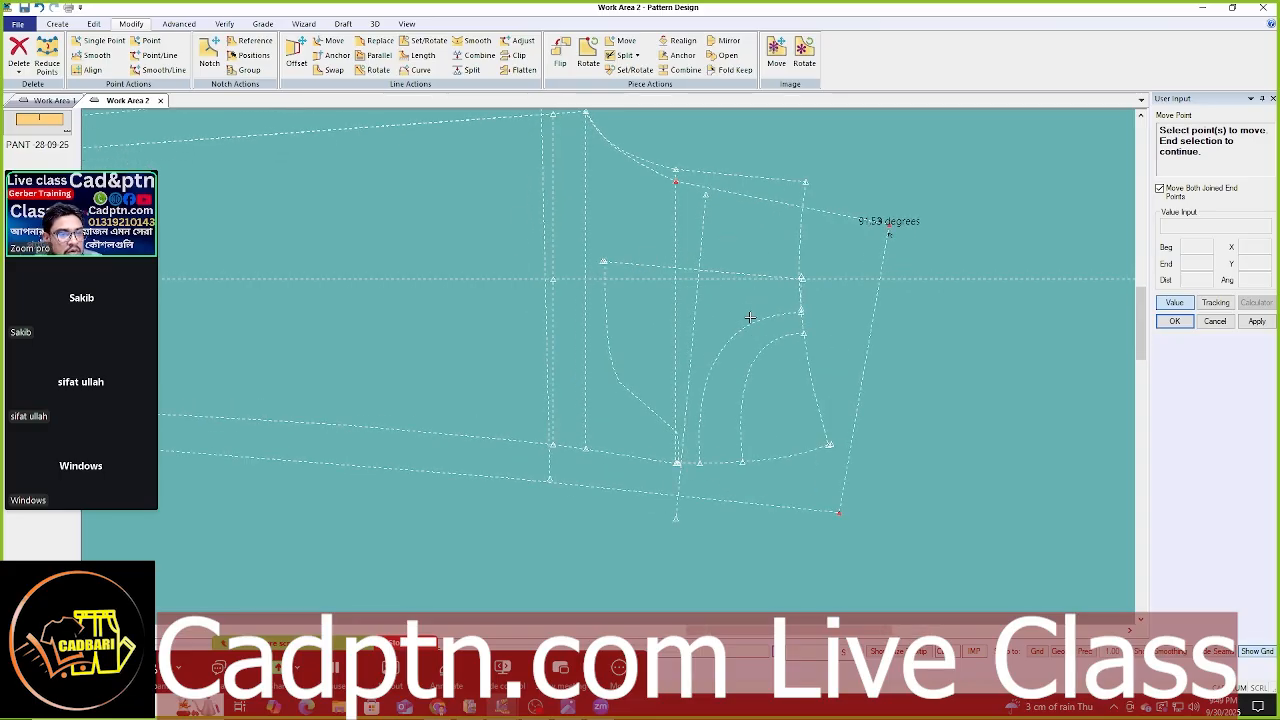
right_click(891, 199)
click(891, 200)
click(1186, 303)
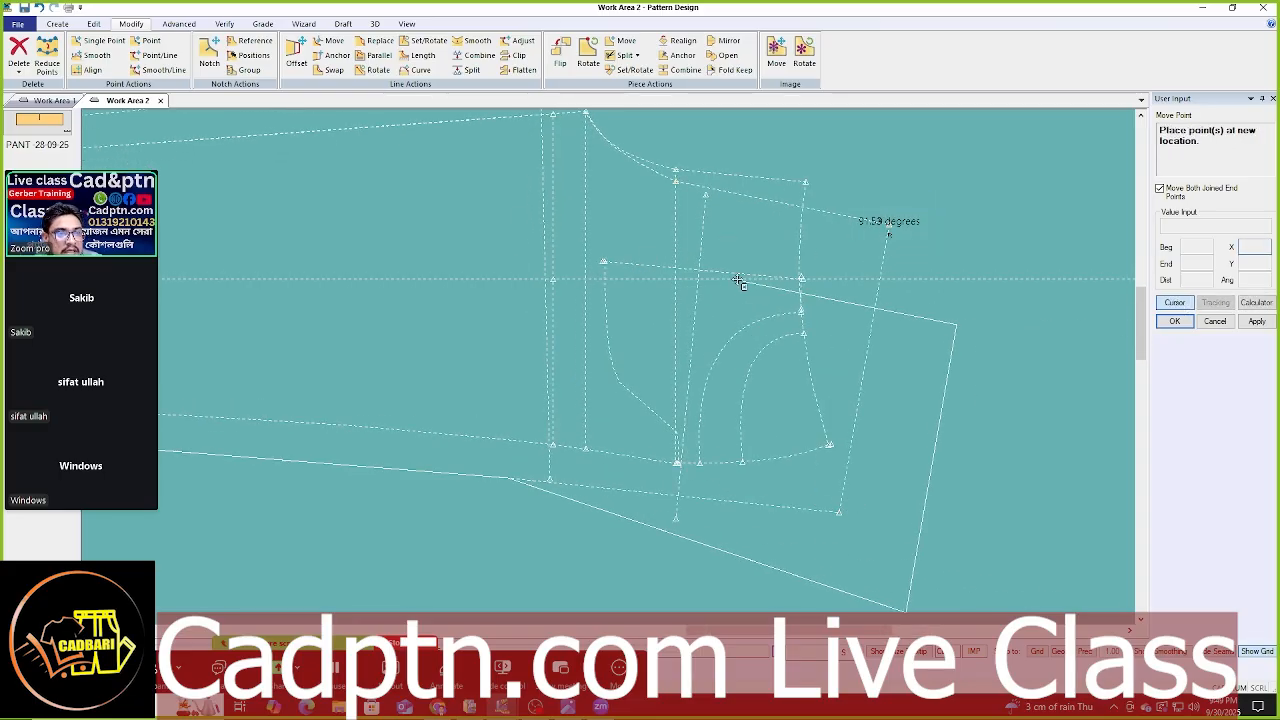
right_click(686, 232)
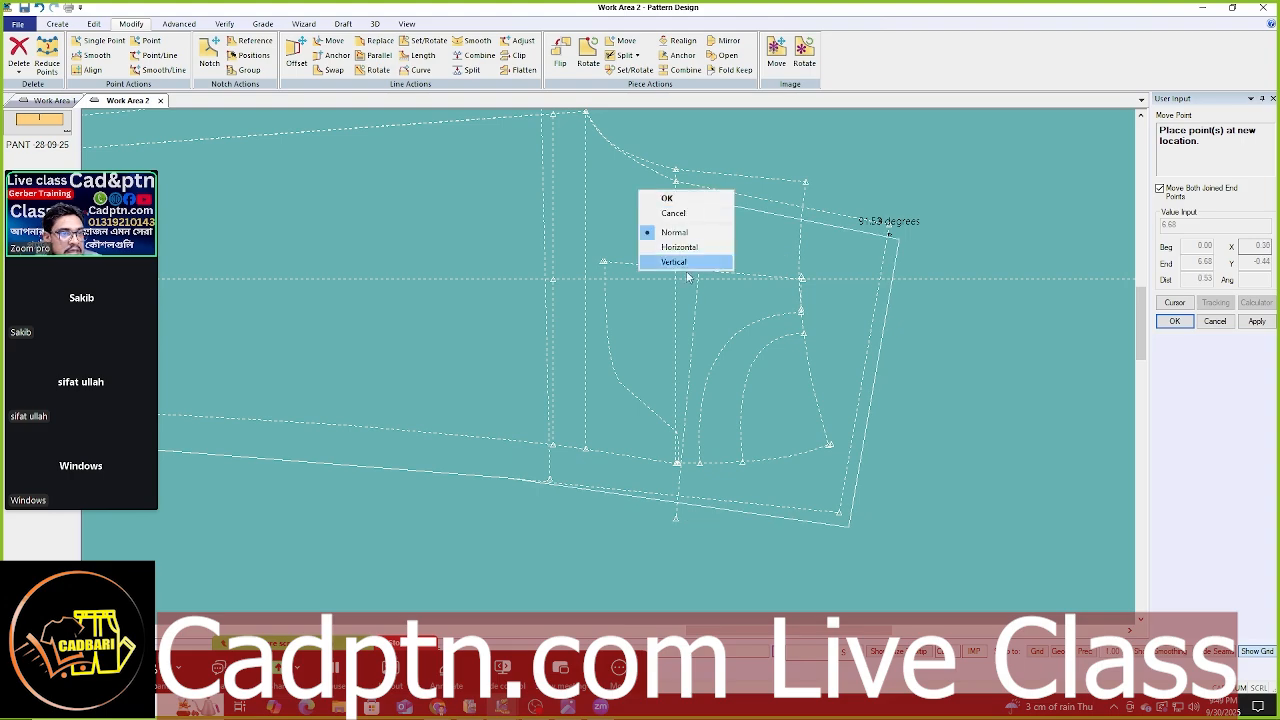
click(687, 264)
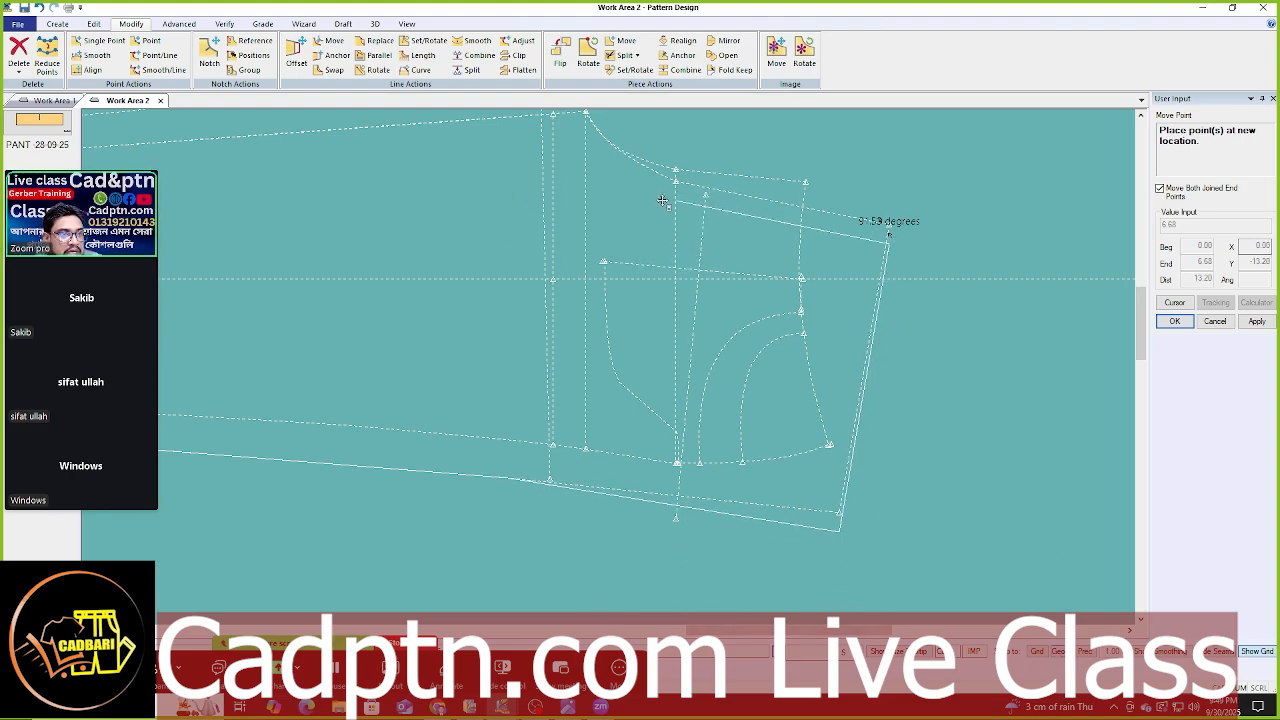
scroll(708, 193, up, 2)
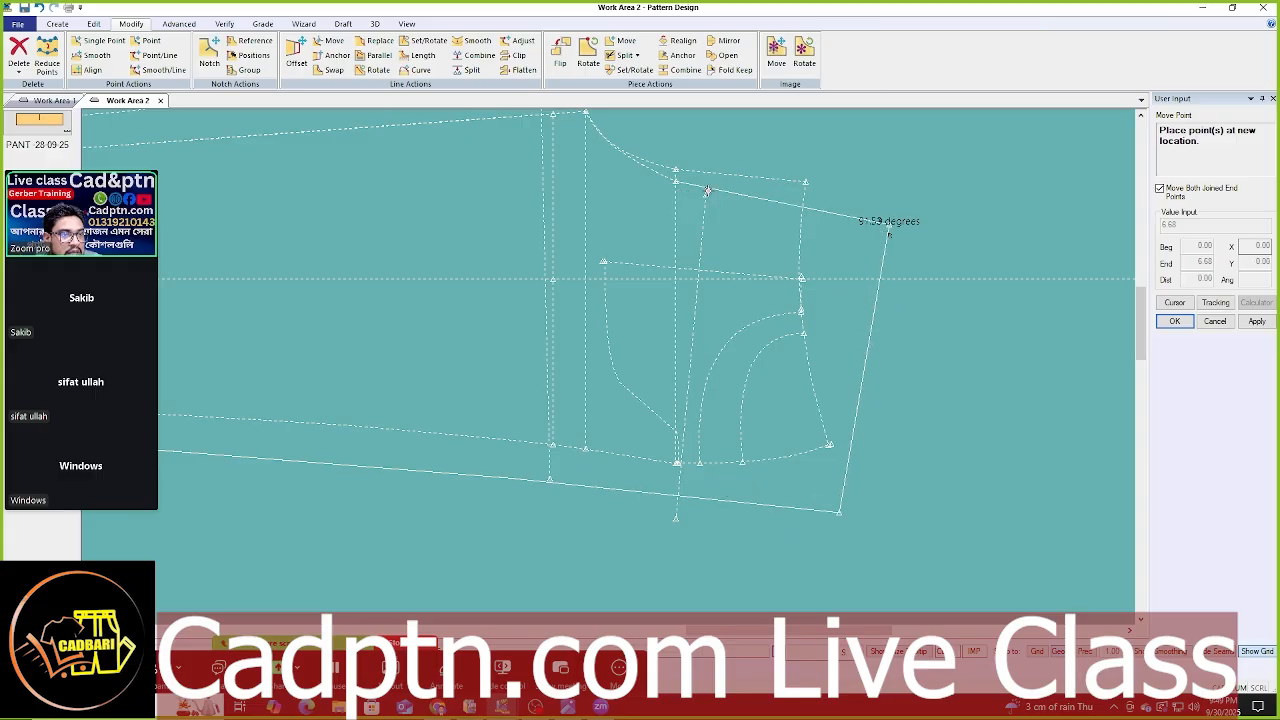
scroll(708, 185, down, 2)
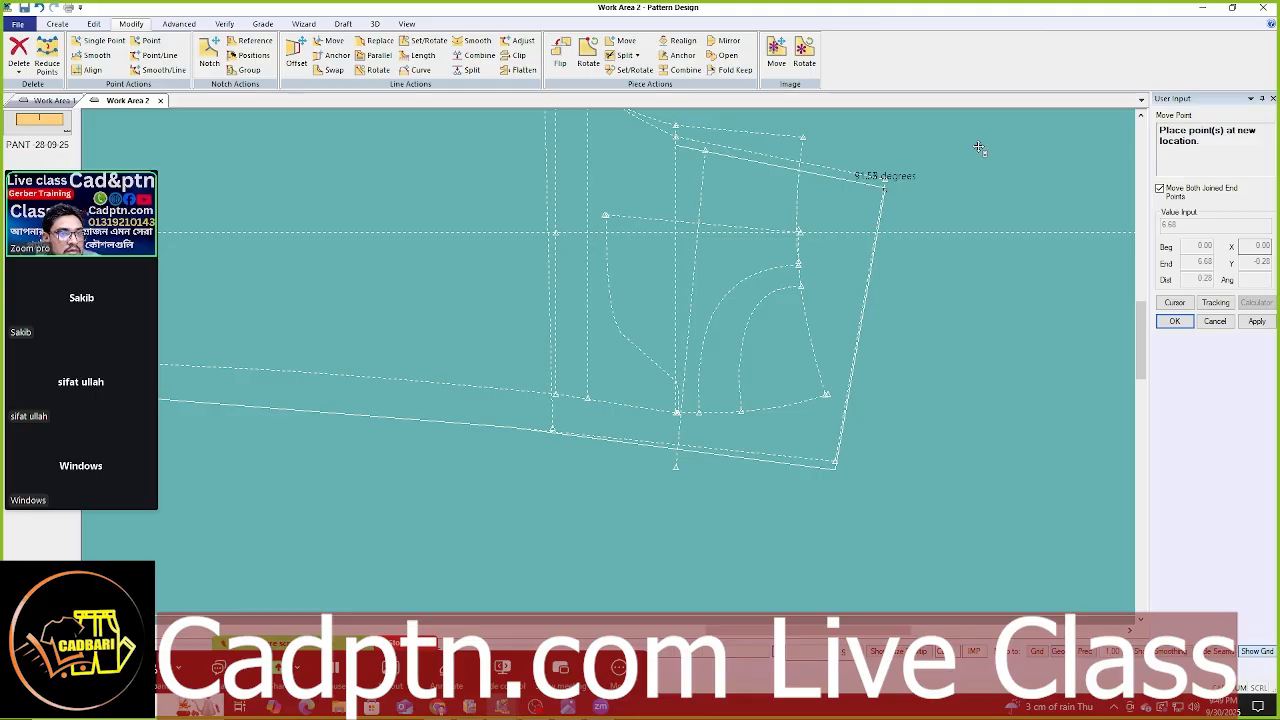
click(979, 147)
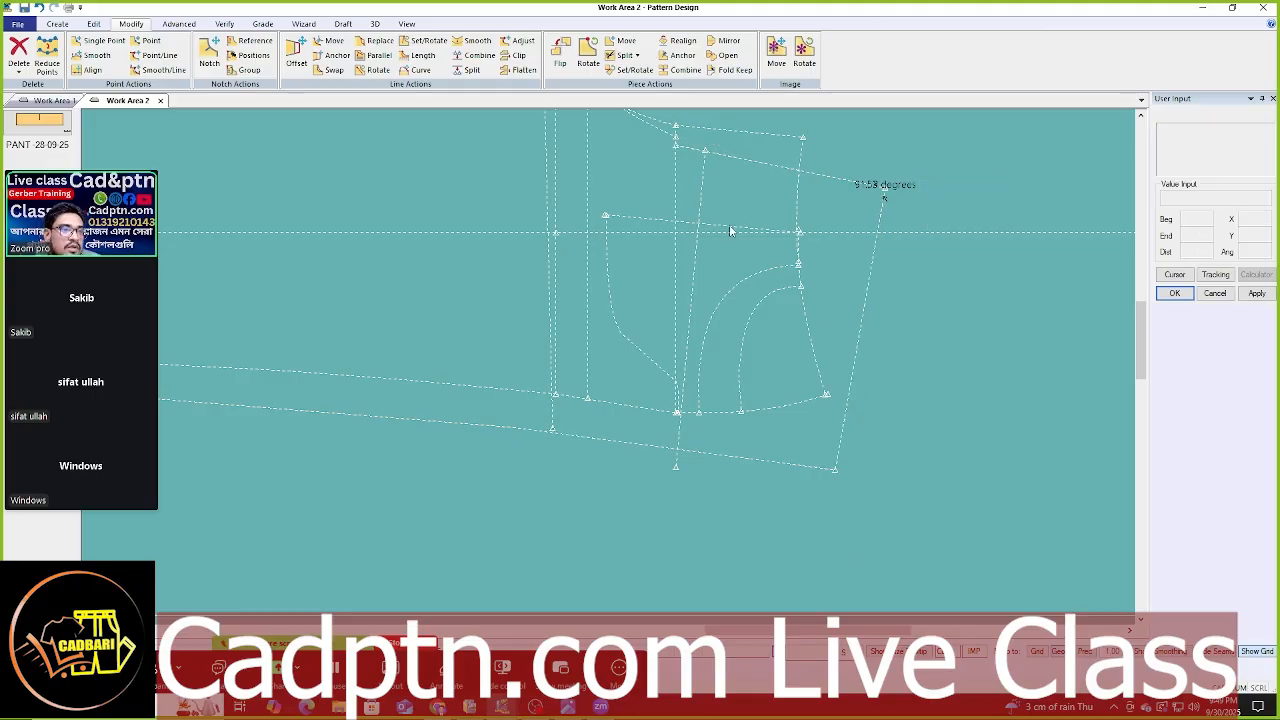
- Clip the back rise line at the slanted hip line, keeping the part towards the waist
scroll(730, 231, up, 3)
middle_drag(730, 231, 710, 328)
key(c)
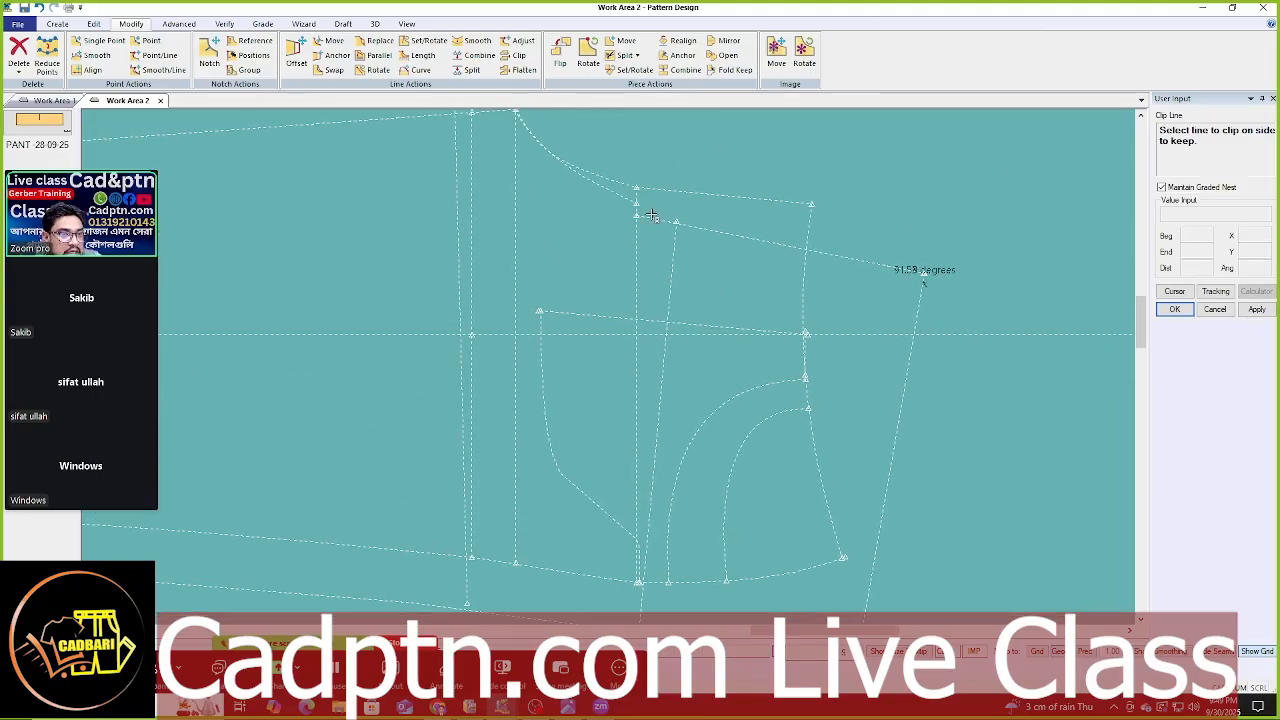
click(675, 232)
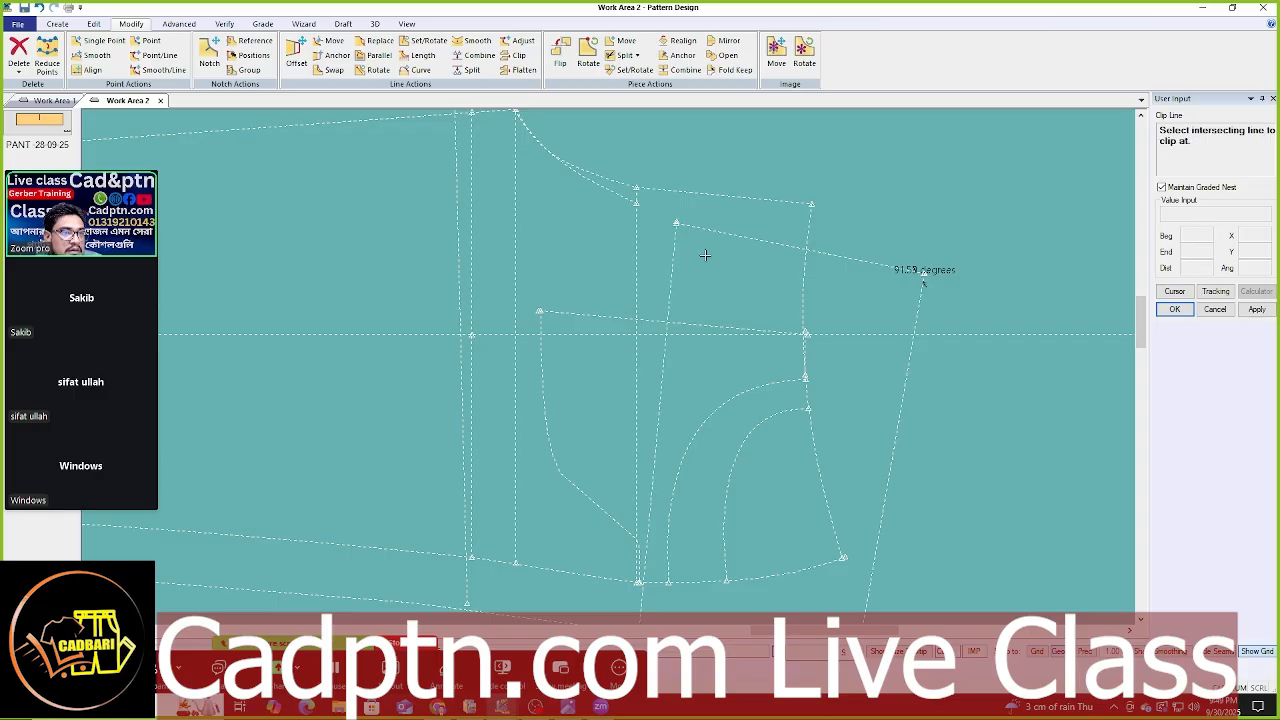
click(738, 246)
scroll(893, 330, down, 2)
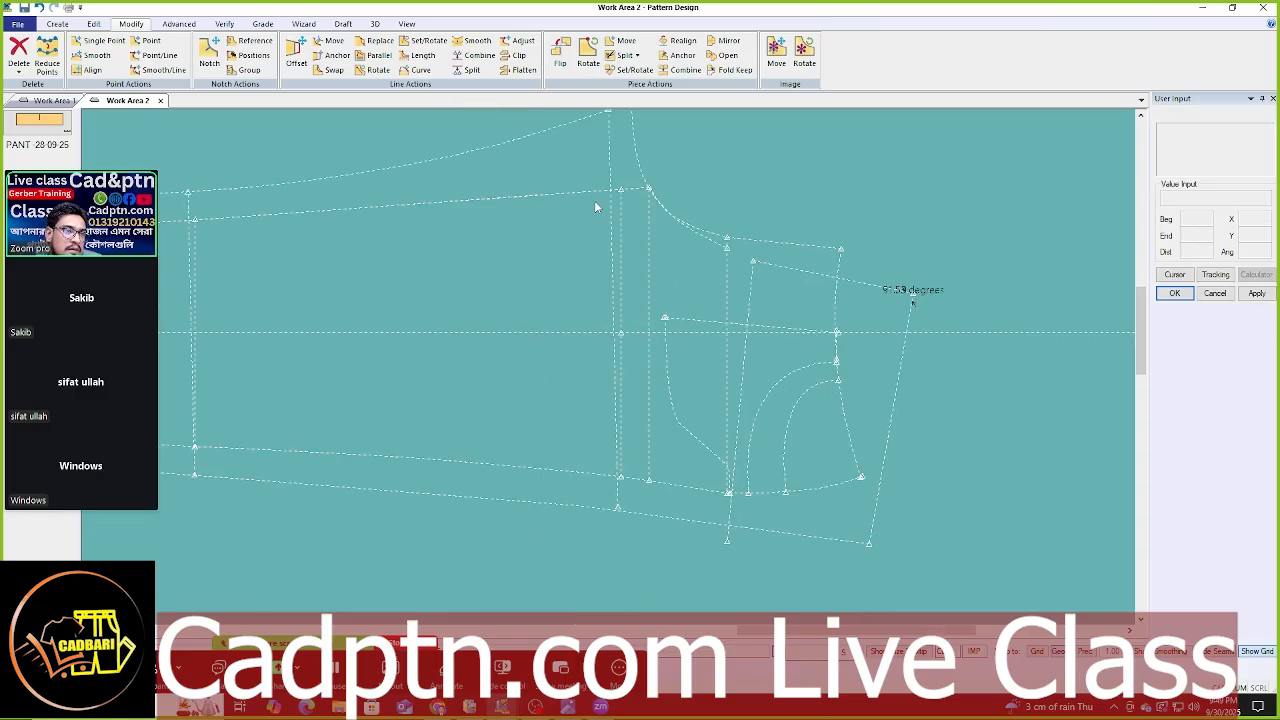
- Delete the old back crotch curve running from the back crotch point to the vertical hip line
scroll(618, 315, up, 1)
key(Delete)
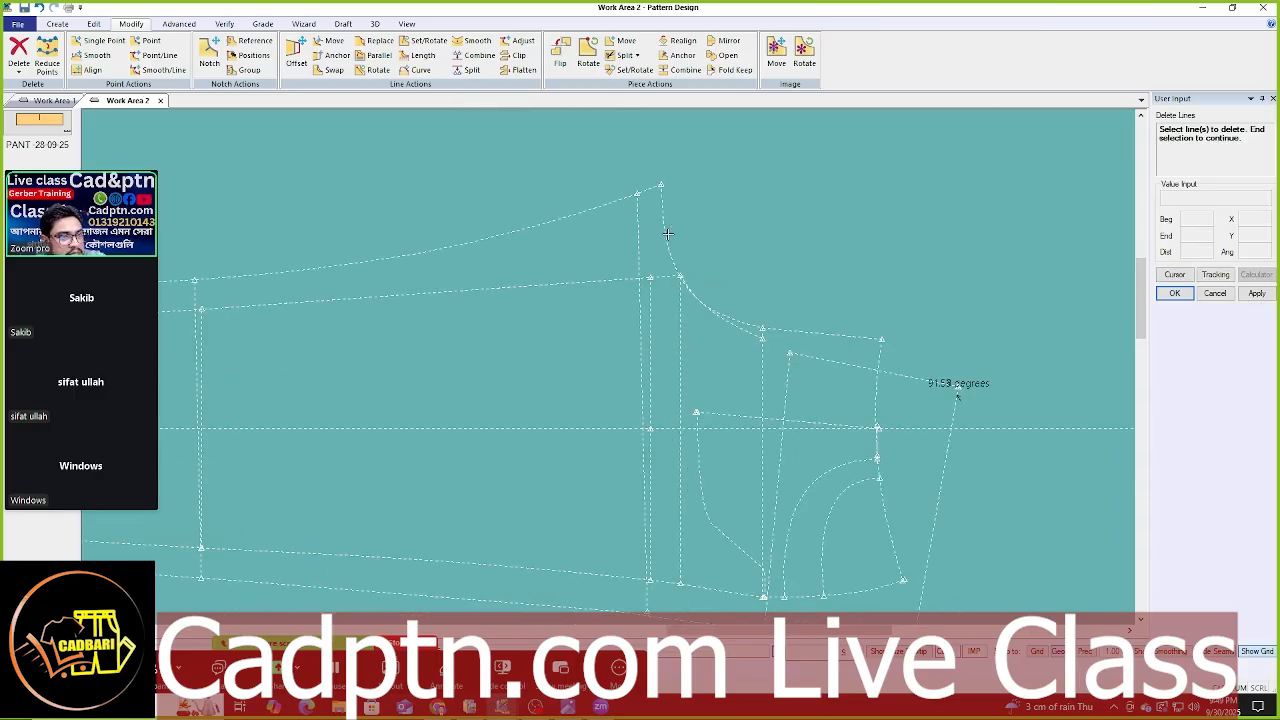
click(668, 238)
right_click(770, 218)
click(770, 218)
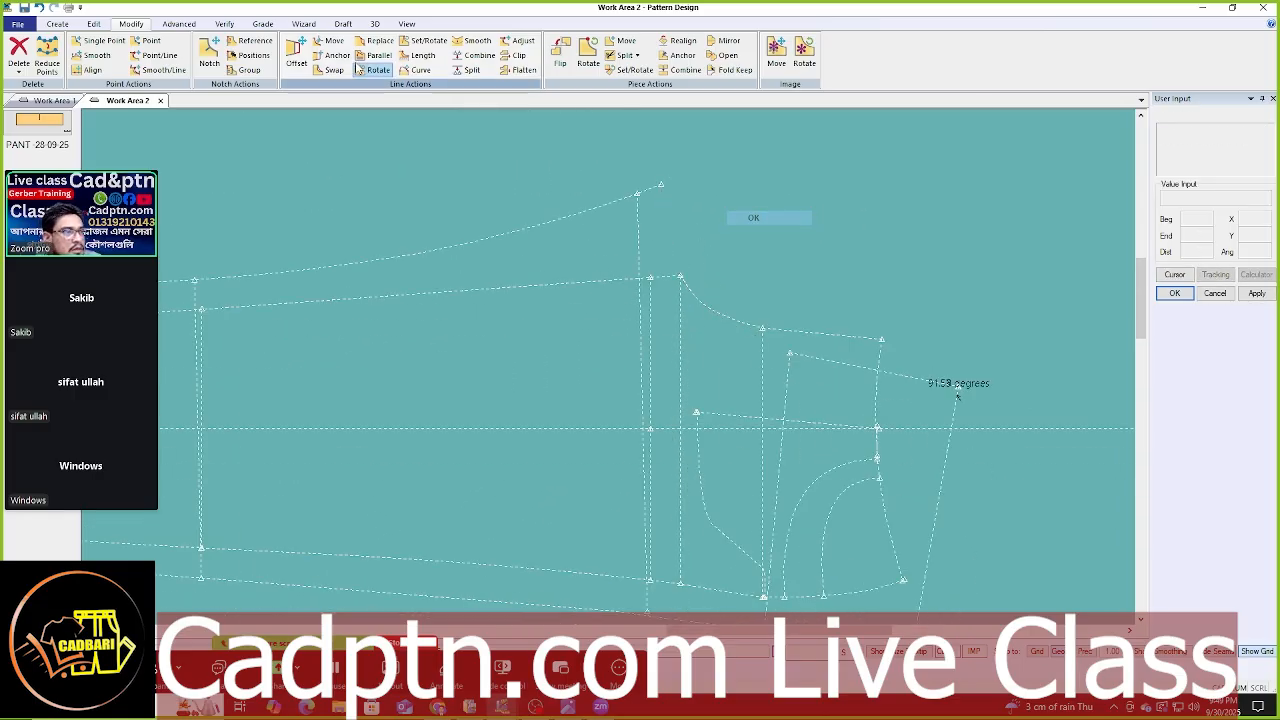
click(57, 23)
click(216, 71)
click(256, 101)
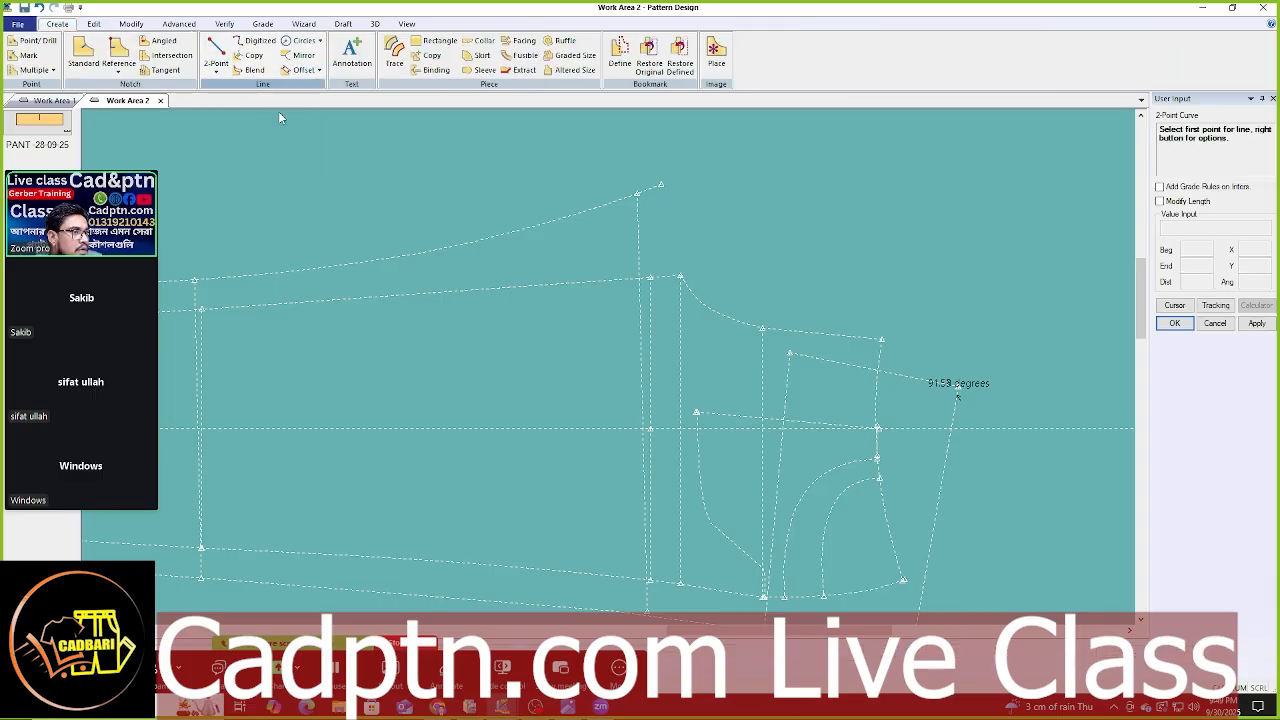
scroll(620, 200, up, 1)
click(680, 184)
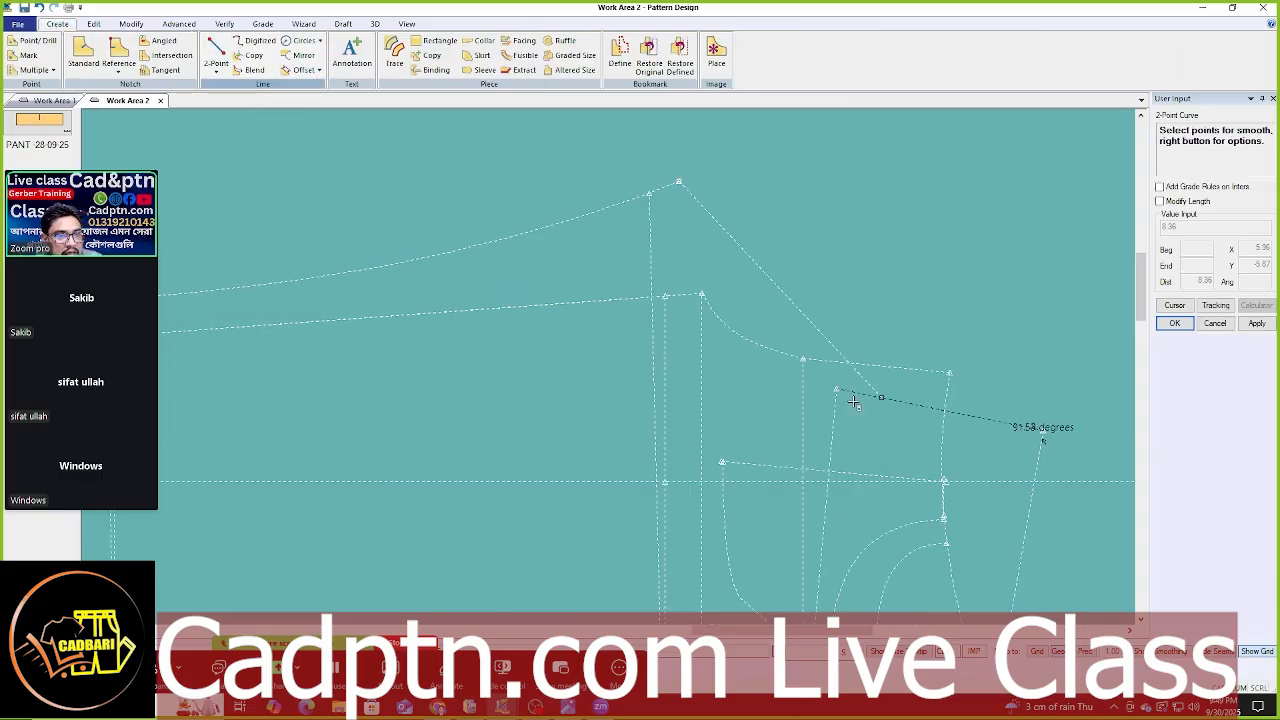
click(792, 371)
right_click(802, 288)
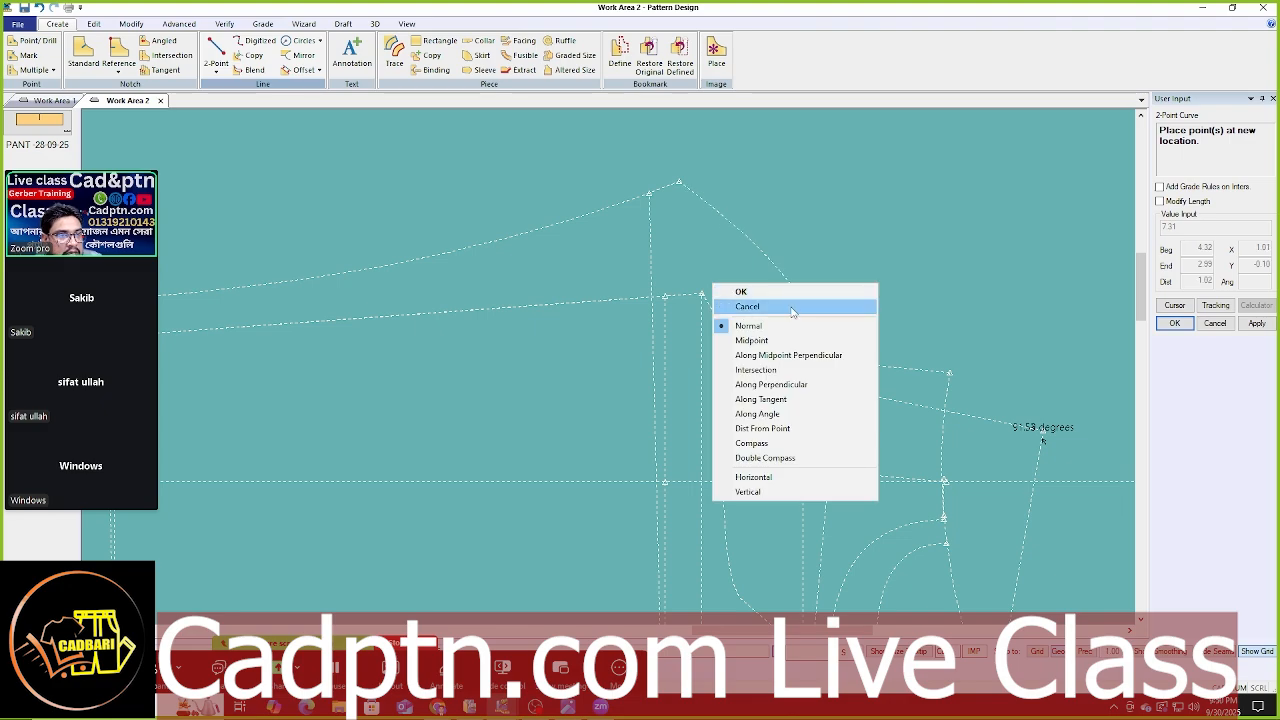
click(812, 291)
- Draw a Tangent On Line extension of the back rise line from the slanted line's upper end to the vertical hip line
click(216, 71)
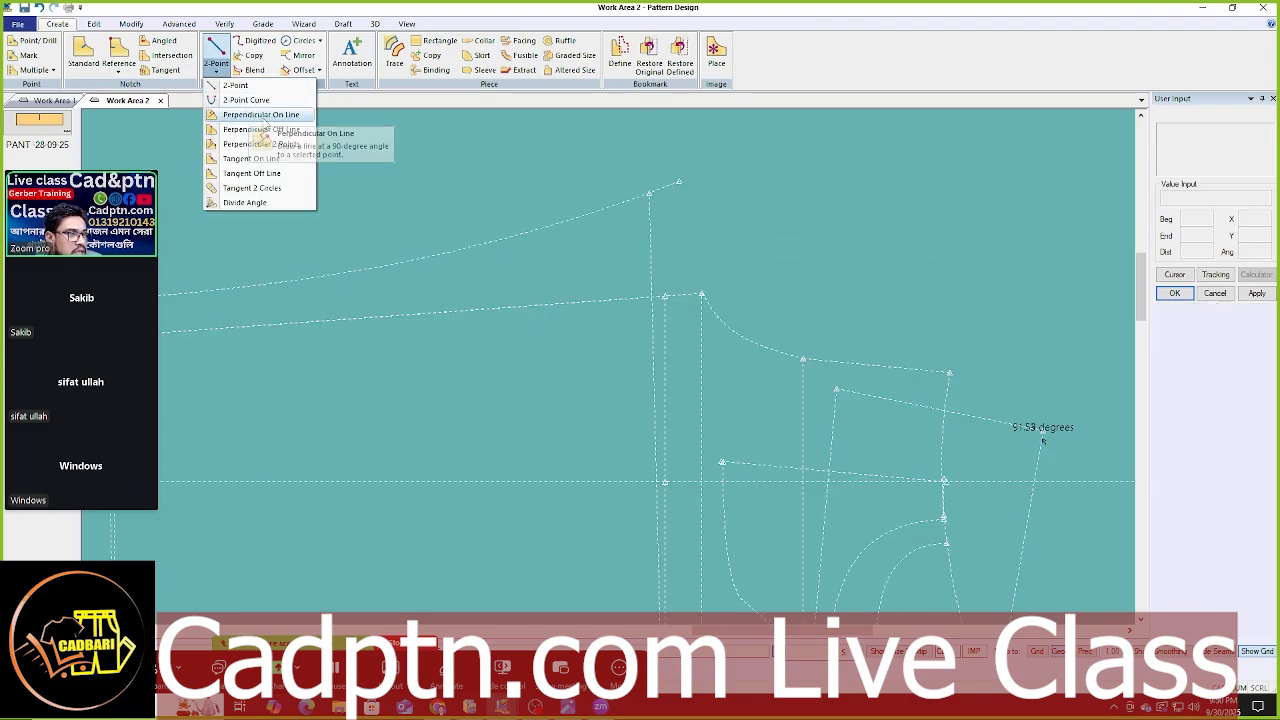
click(251, 159)
scroll(1043, 435, up, 3)
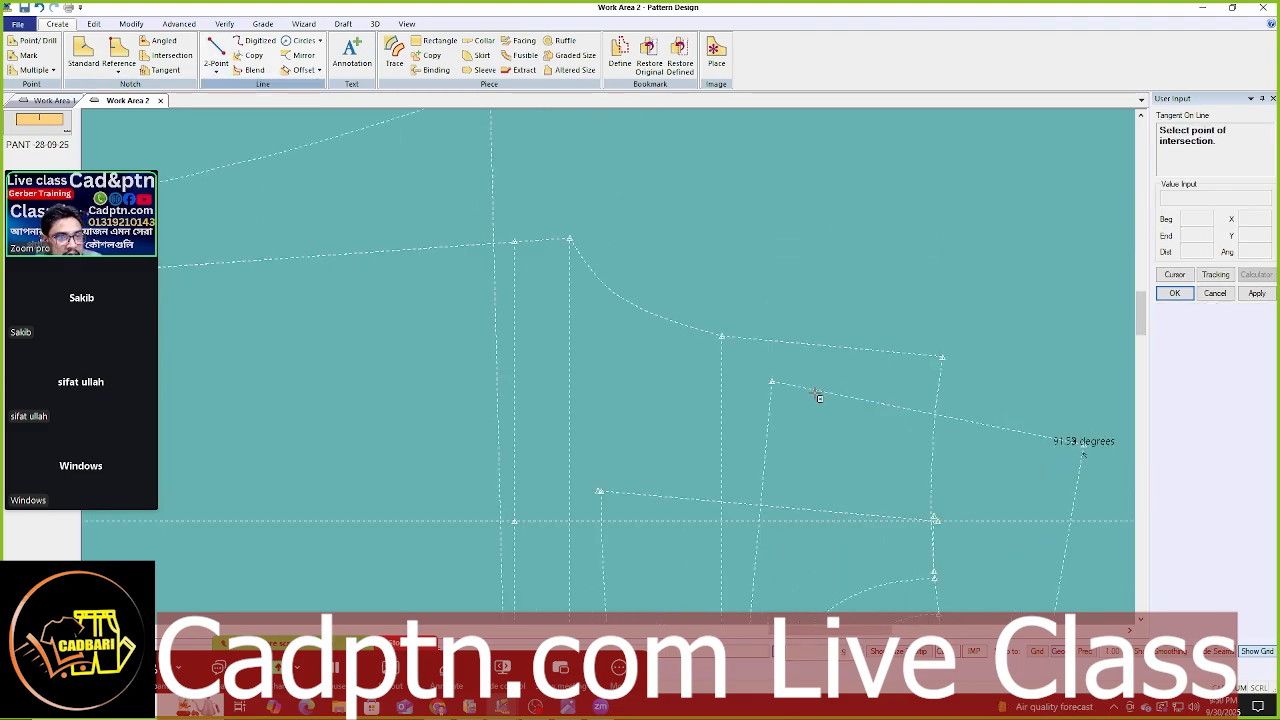
click(772, 383)
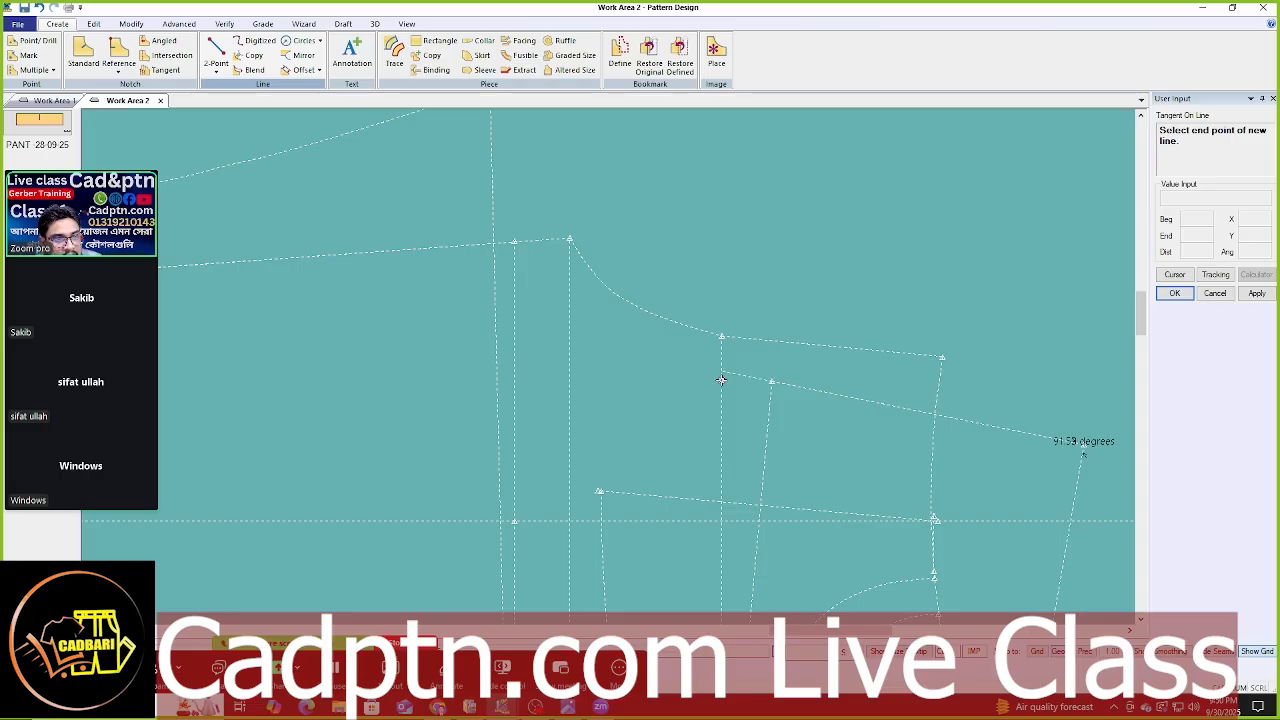
click(722, 372)
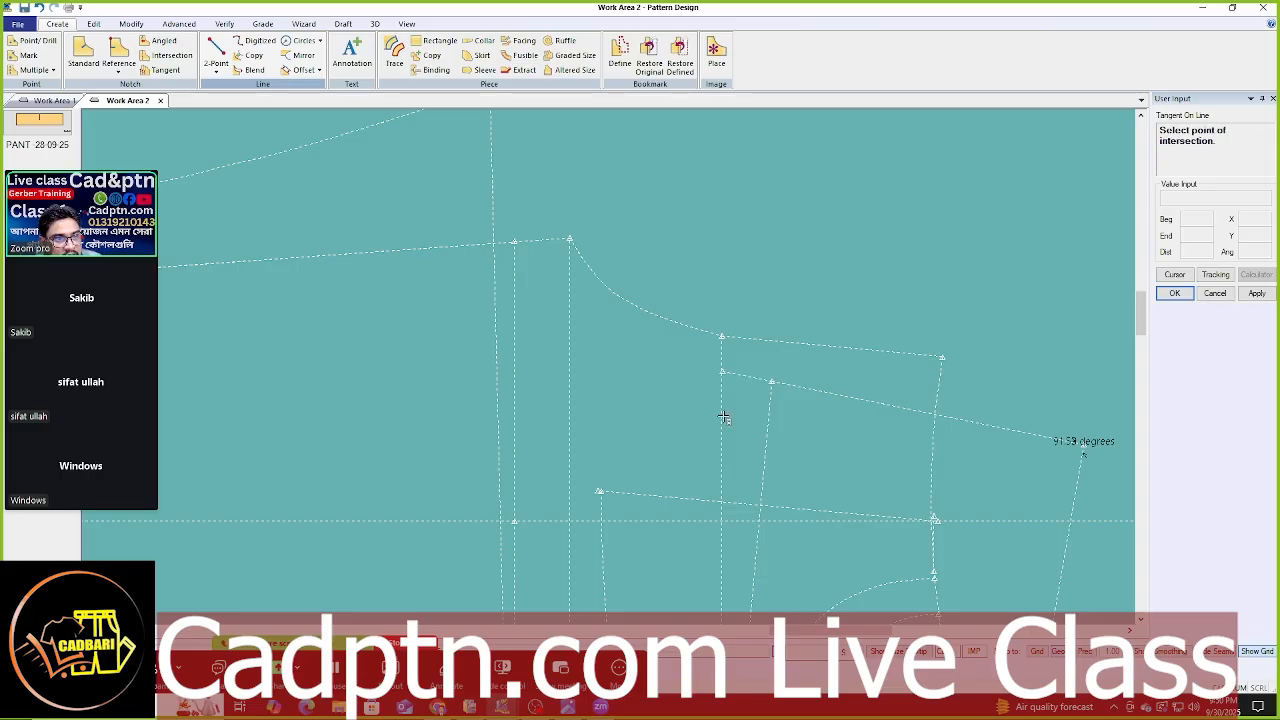
- Try to delete the short tangent extension between the slanted line's upper end and the vertical hip line
scroll(751, 345, down, 3)
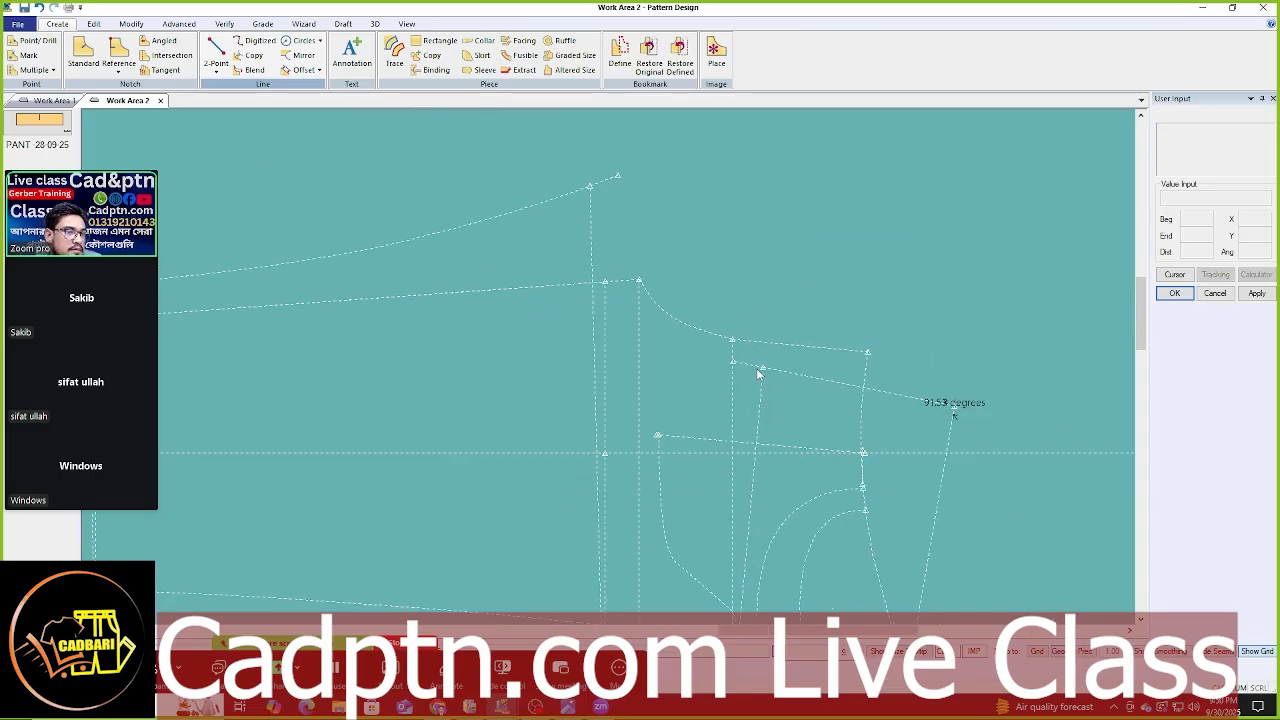
scroll(755, 389, up, 3)
key(Delete)
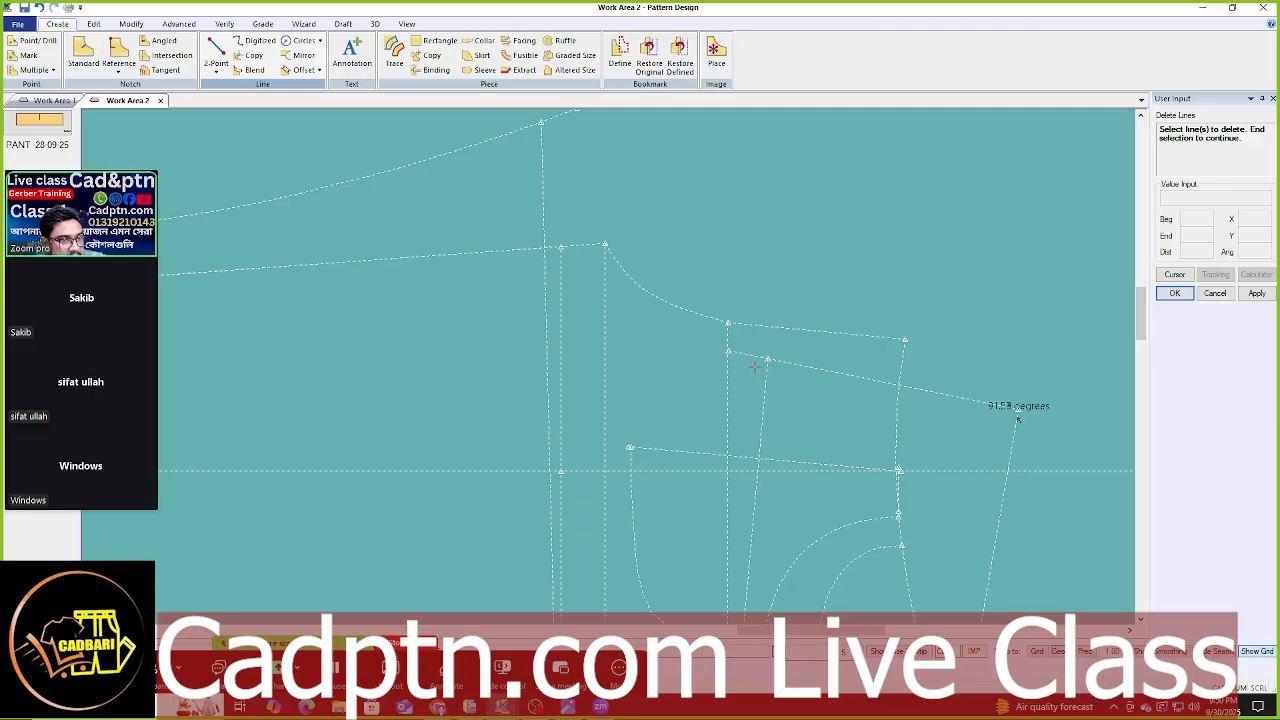
right_click(842, 265)
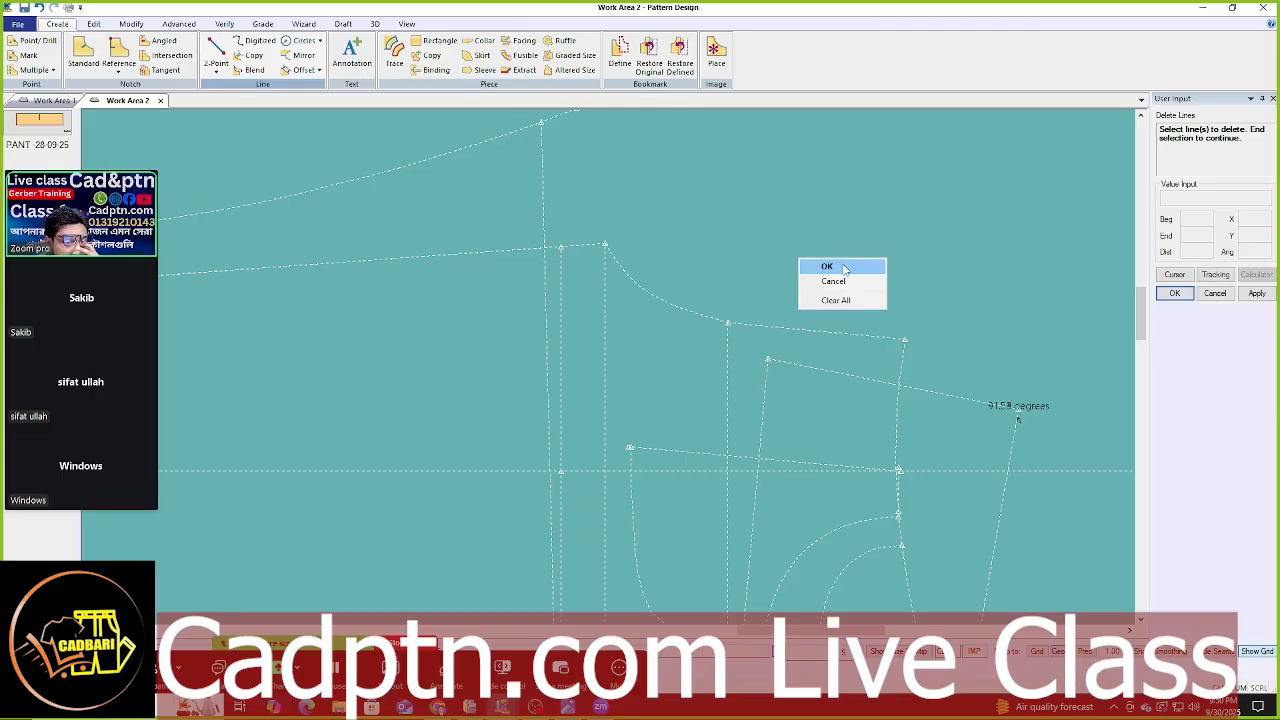
click(843, 267)
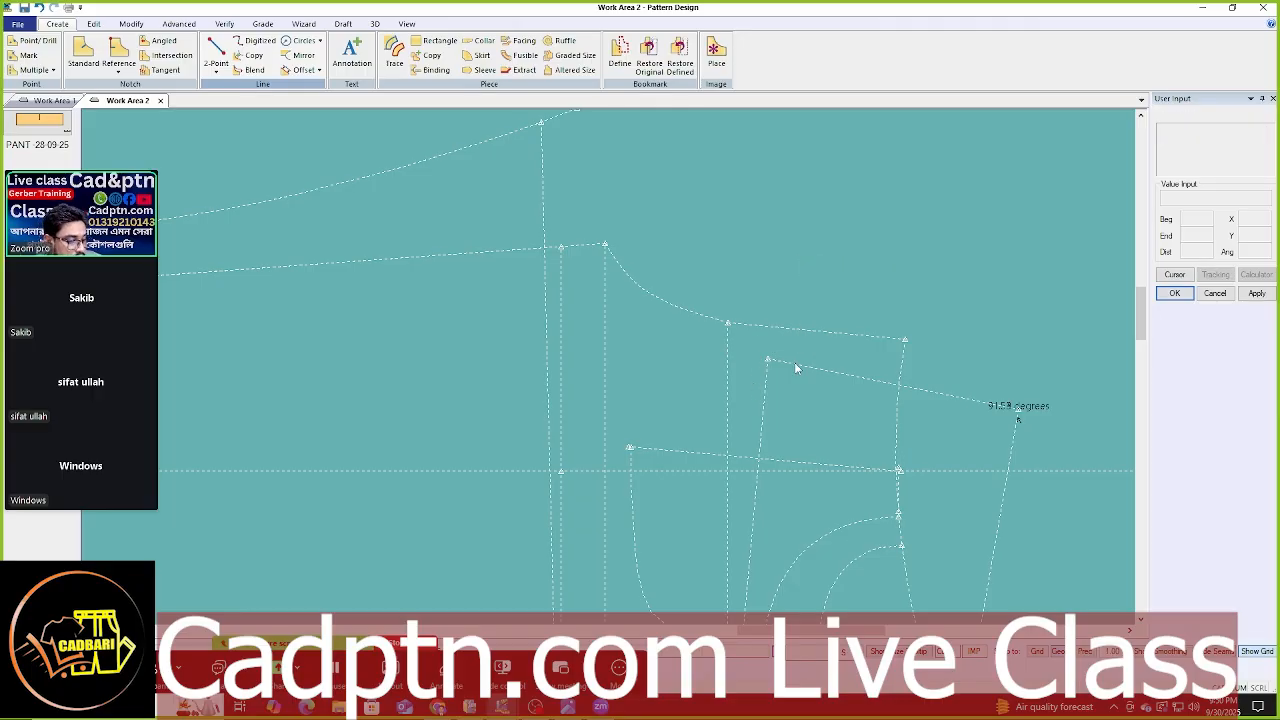
- Draw a 2-Point Curve about 7.24 long from the rise extension's end on the vertical hip line to the back crotch point, bowed inwards
click(216, 66)
click(248, 101)
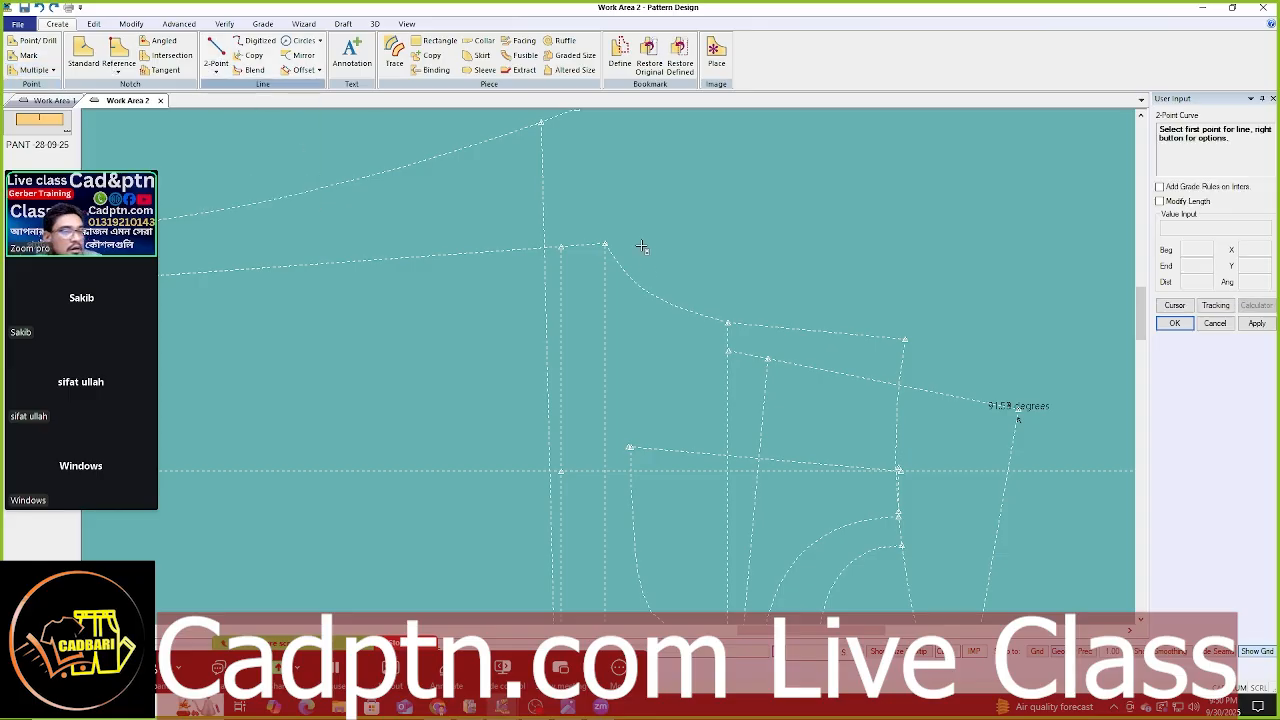
scroll(645, 250, up, 1)
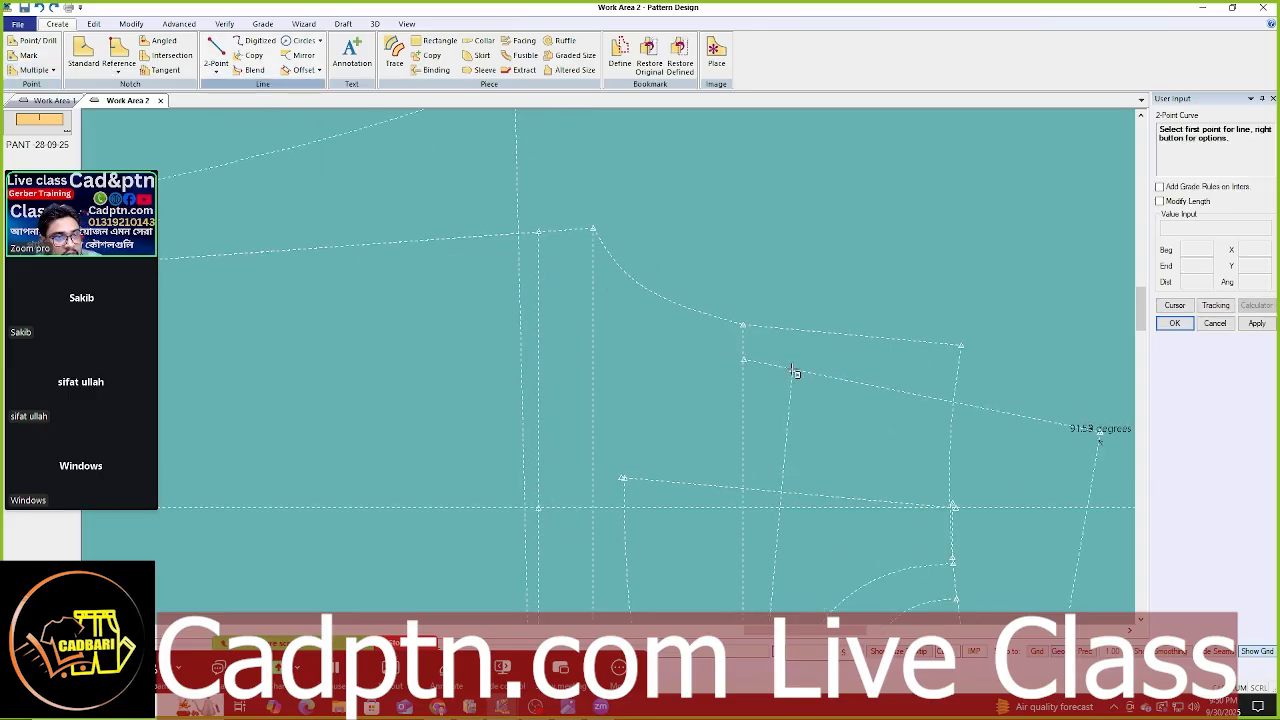
click(649, 439)
scroll(499, 190, down, 1)
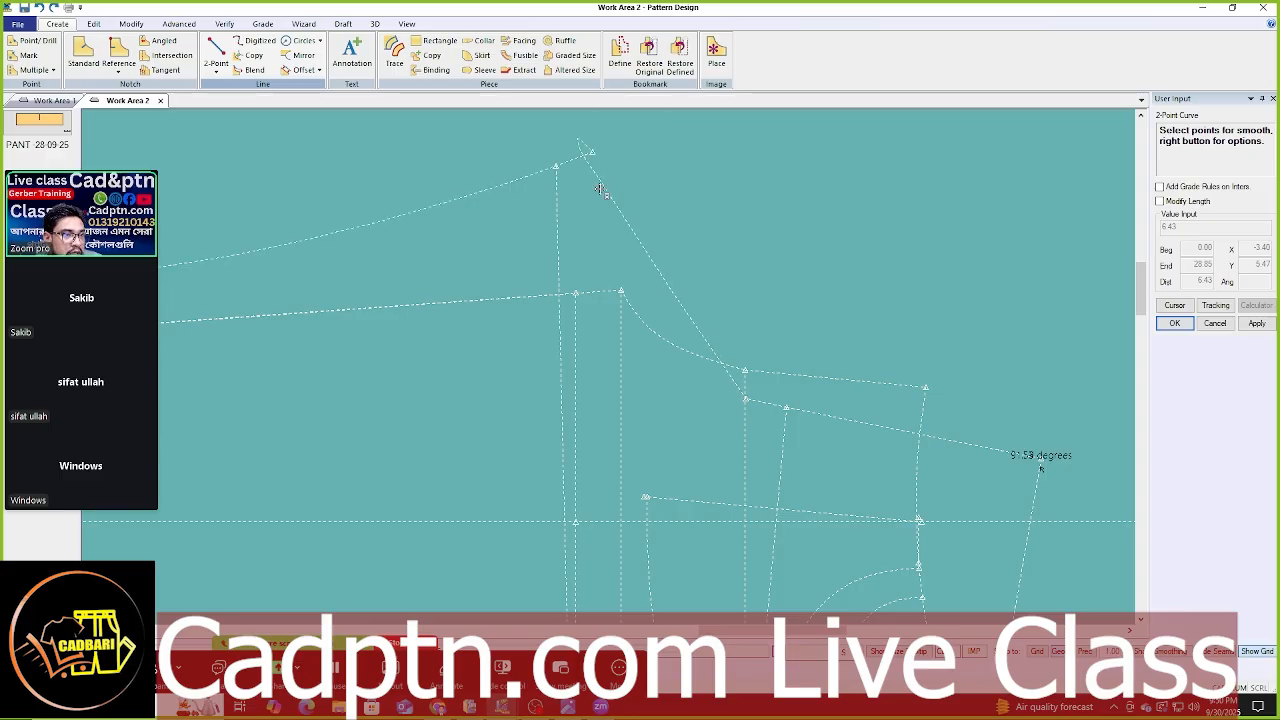
click(620, 295)
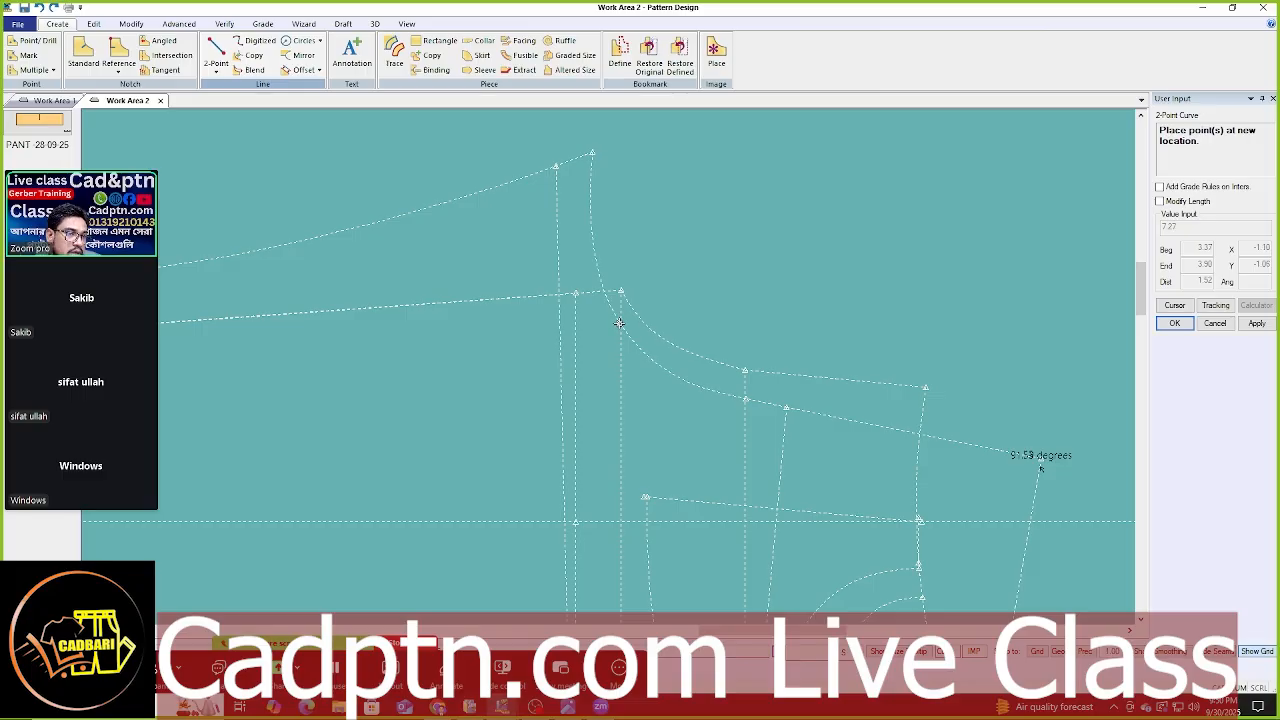
click(620, 321)
right_click(700, 150)
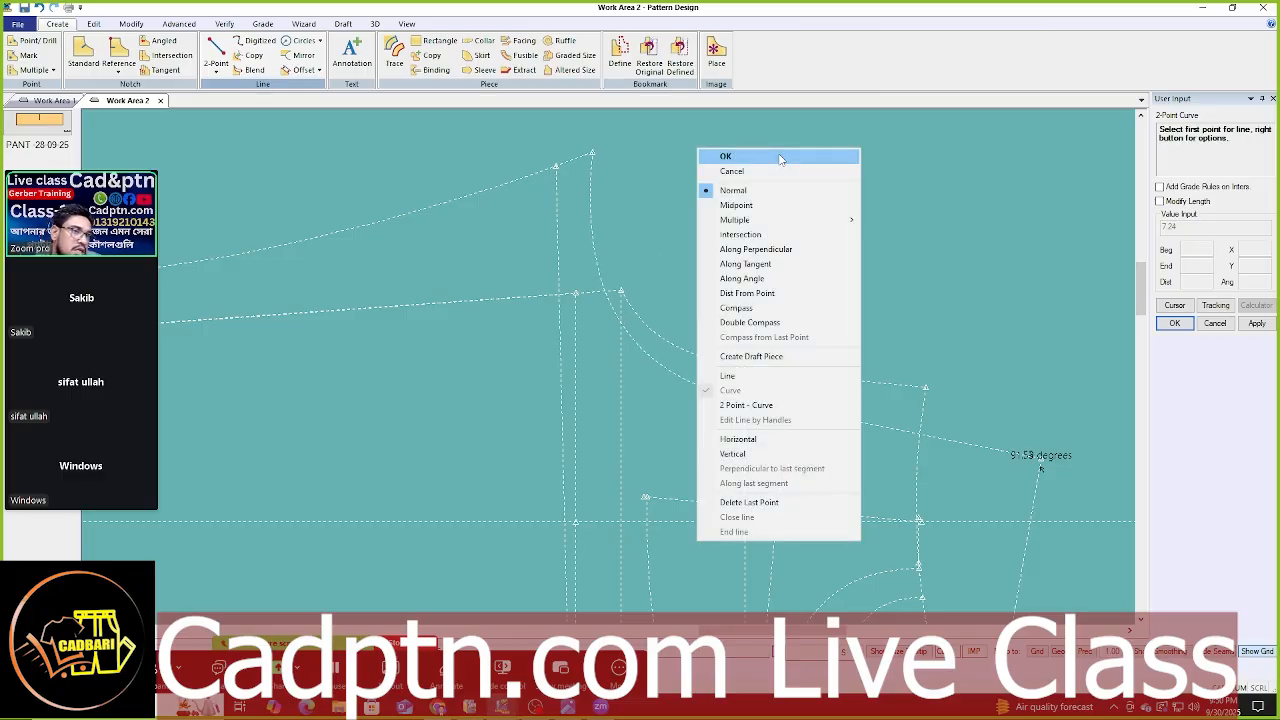
click(704, 155)
- Measure the angle between the back inseam and the new crotch curve at the back crotch point
scroll(574, 163, up, 2)
scroll(534, 172, up, 1)
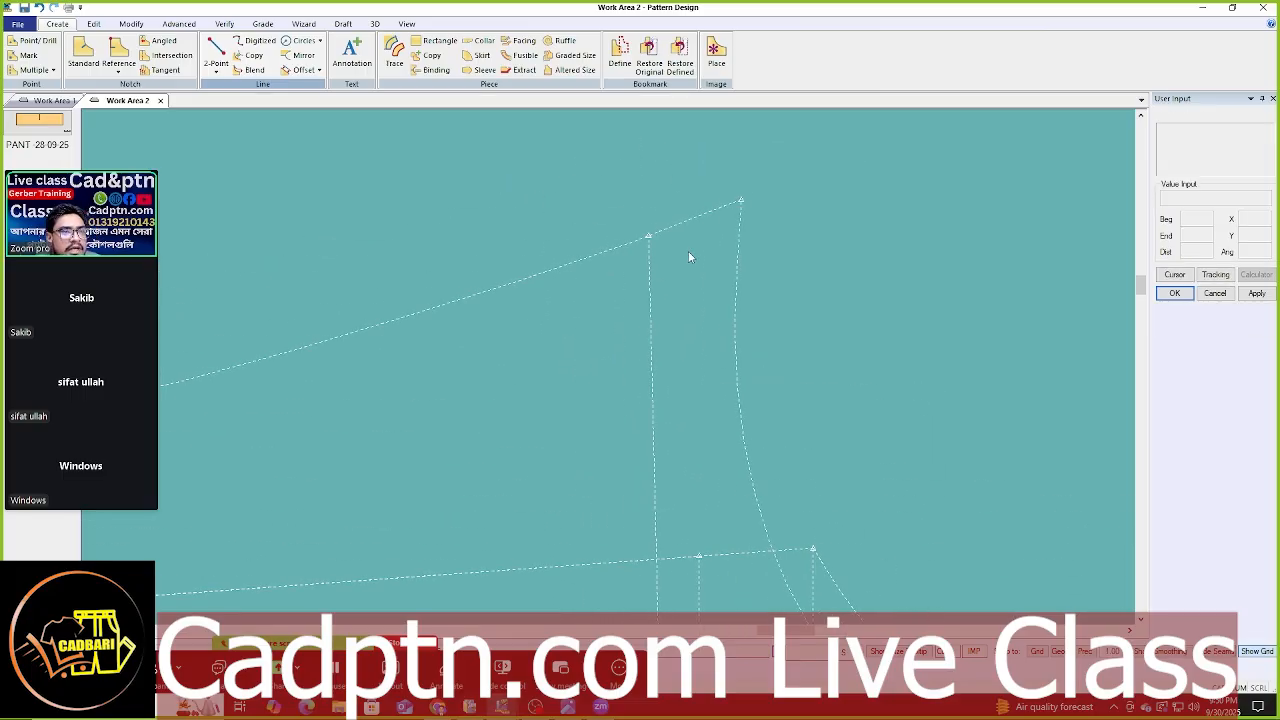
scroll(688, 251, up, 1)
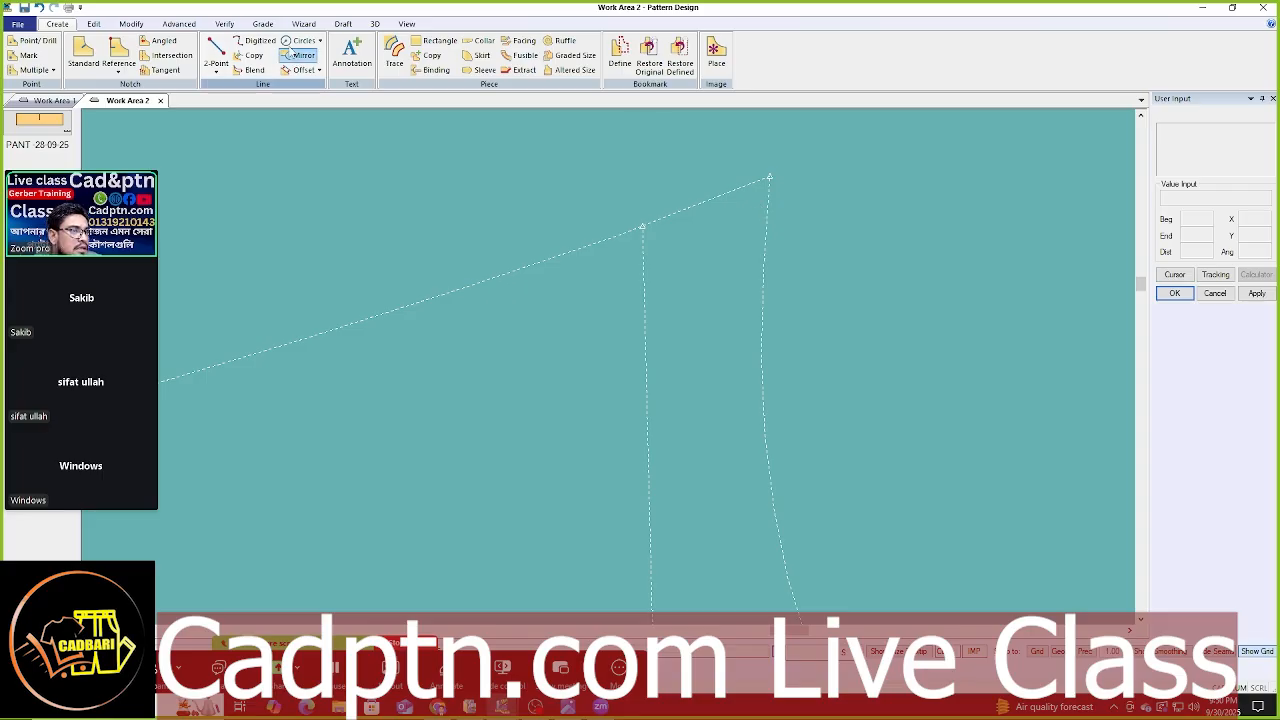
click(225, 24)
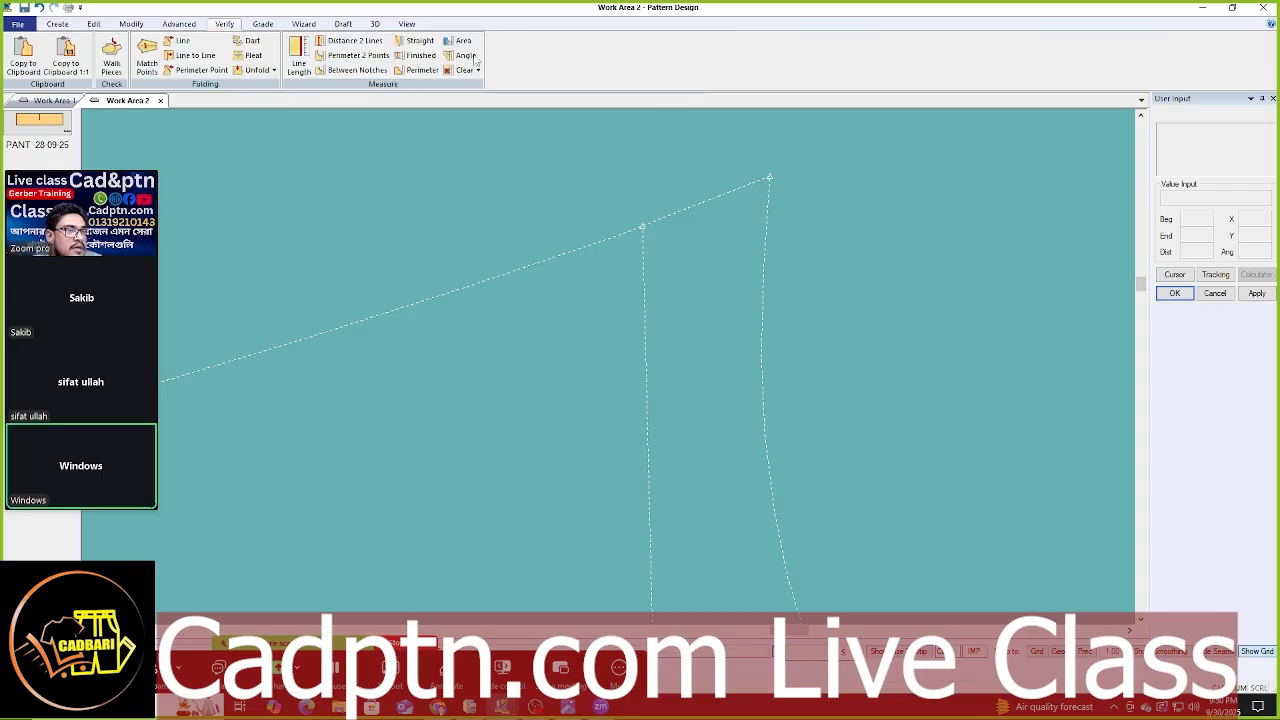
click(463, 57)
scroll(785, 210, up, 1)
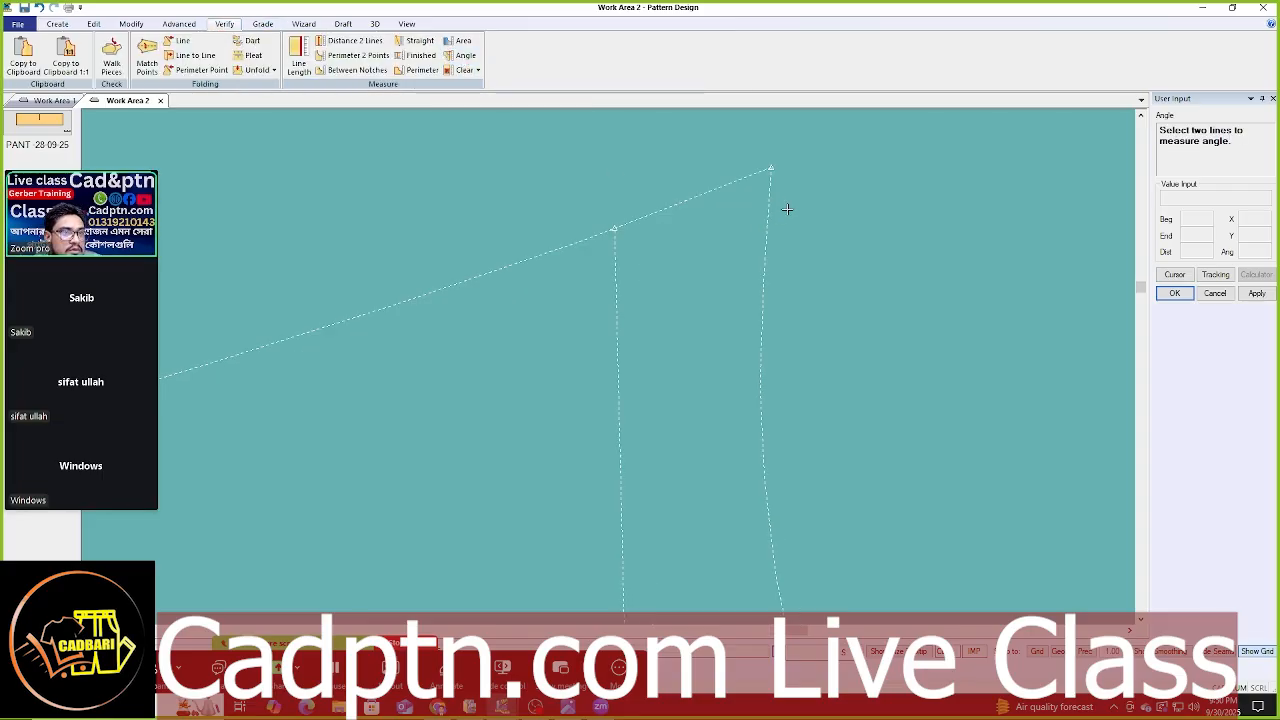
click(762, 173)
click(768, 180)
scroll(776, 172, up, 1)
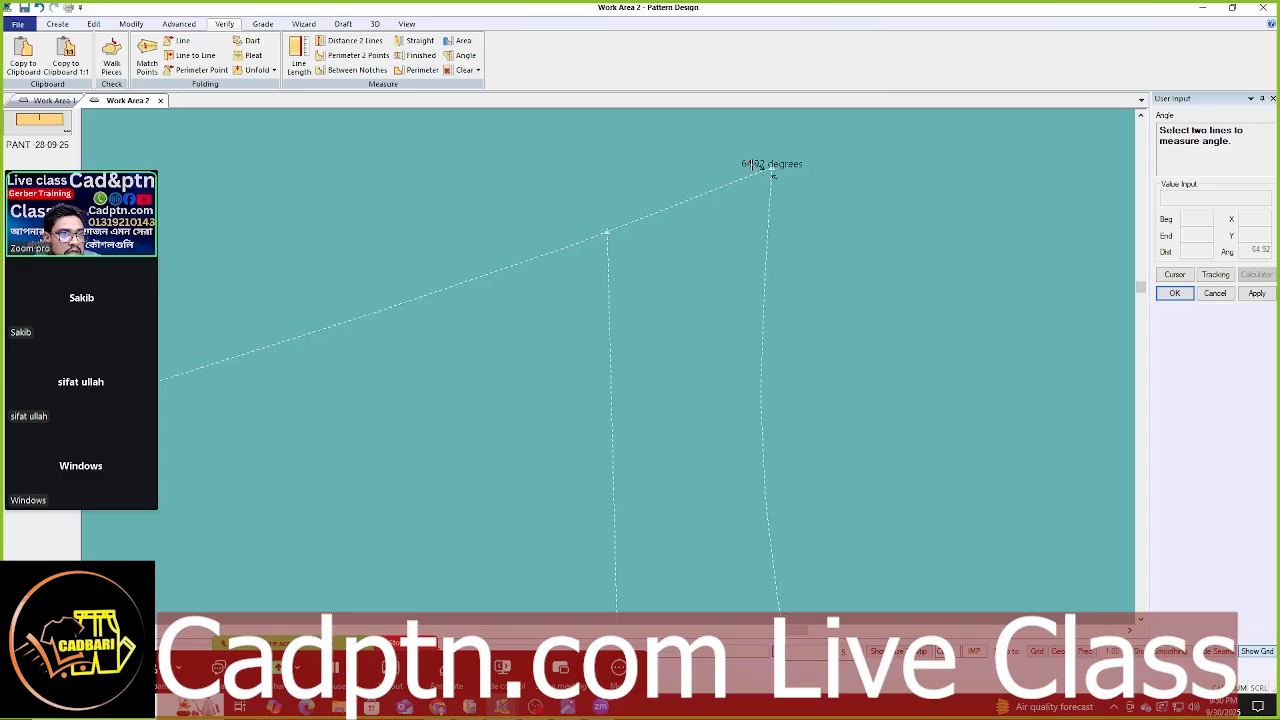
scroll(777, 176, down, 2)
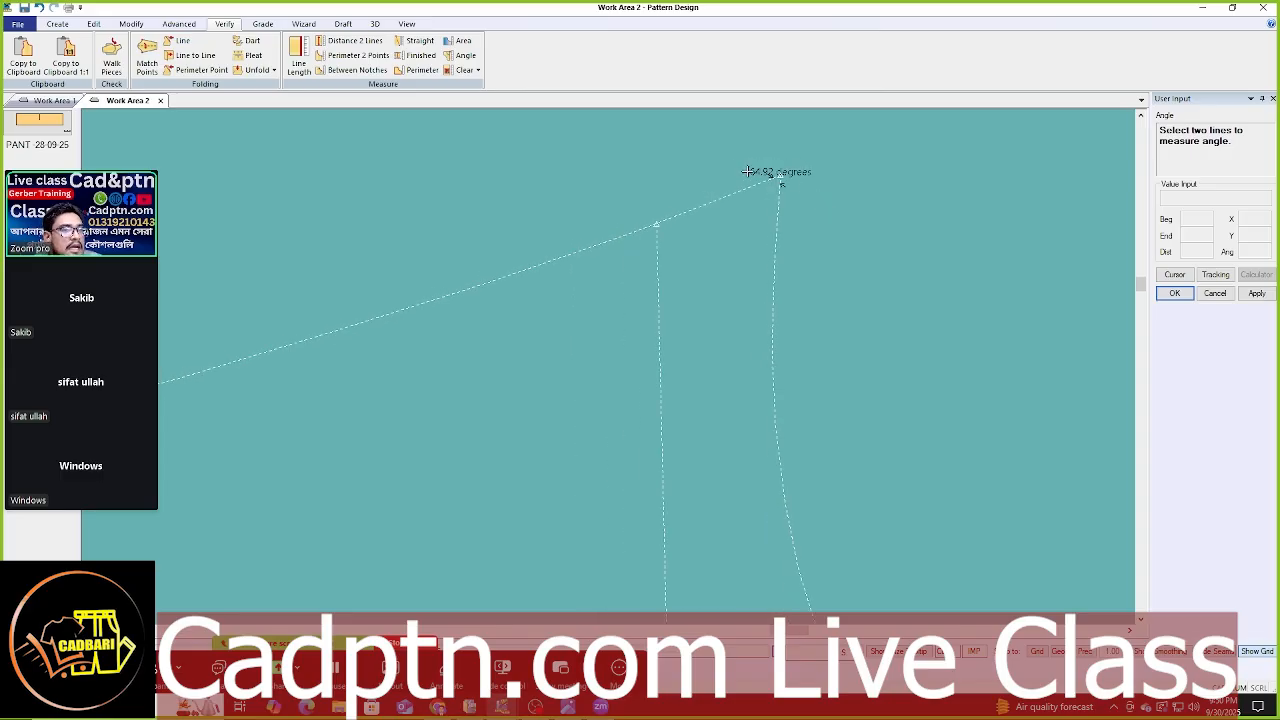
scroll(748, 172, down, 3)
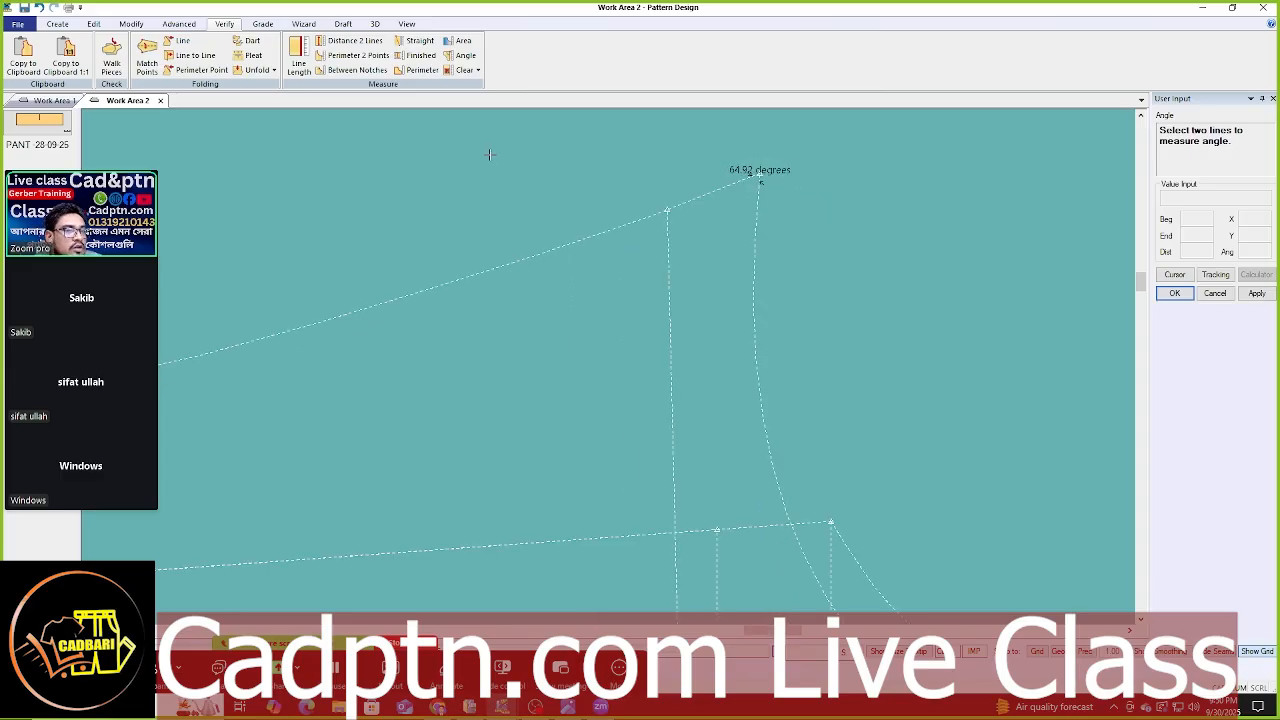
right_click(840, 156)
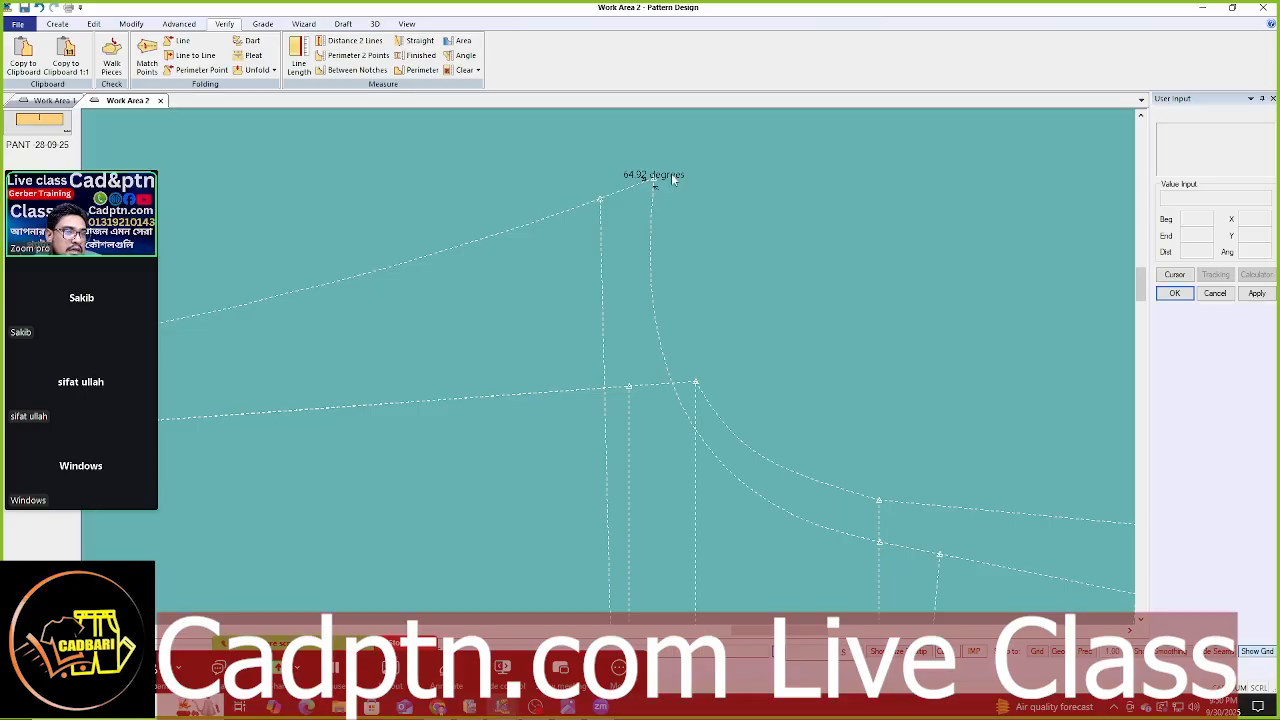
scroll(671, 178, down, 4)
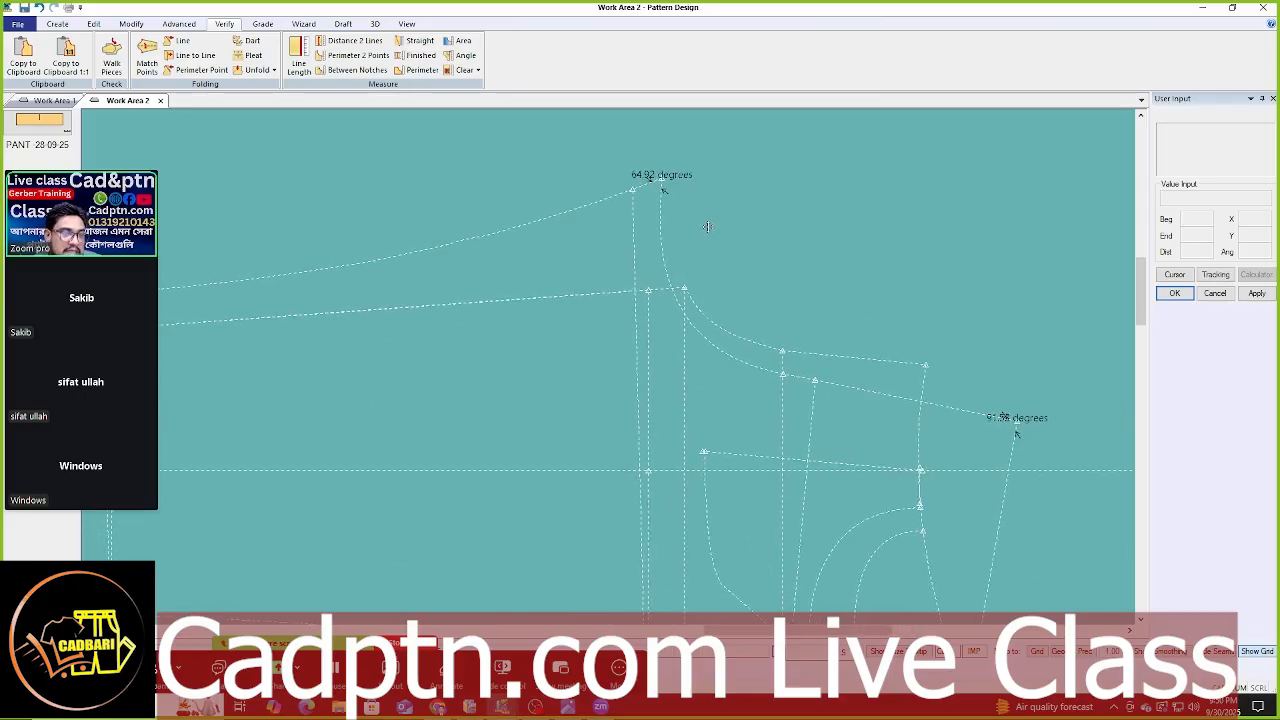
scroll(707, 227, up, 4)
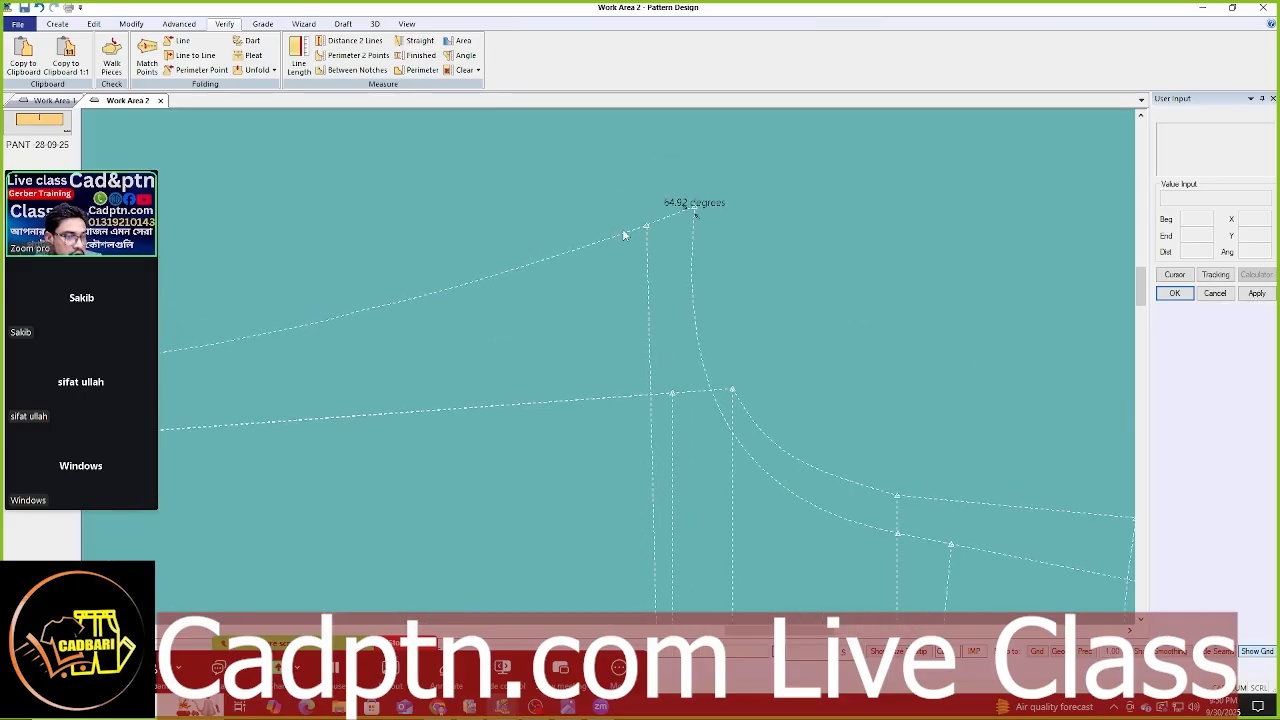
- Move the joined back crotch point by X 0.01 and Y -0.1, keeping the inseam and crotch curve connected
key(m)
scroll(686, 185, up, 1)
drag(731, 177, 686, 216)
right_click(714, 178)
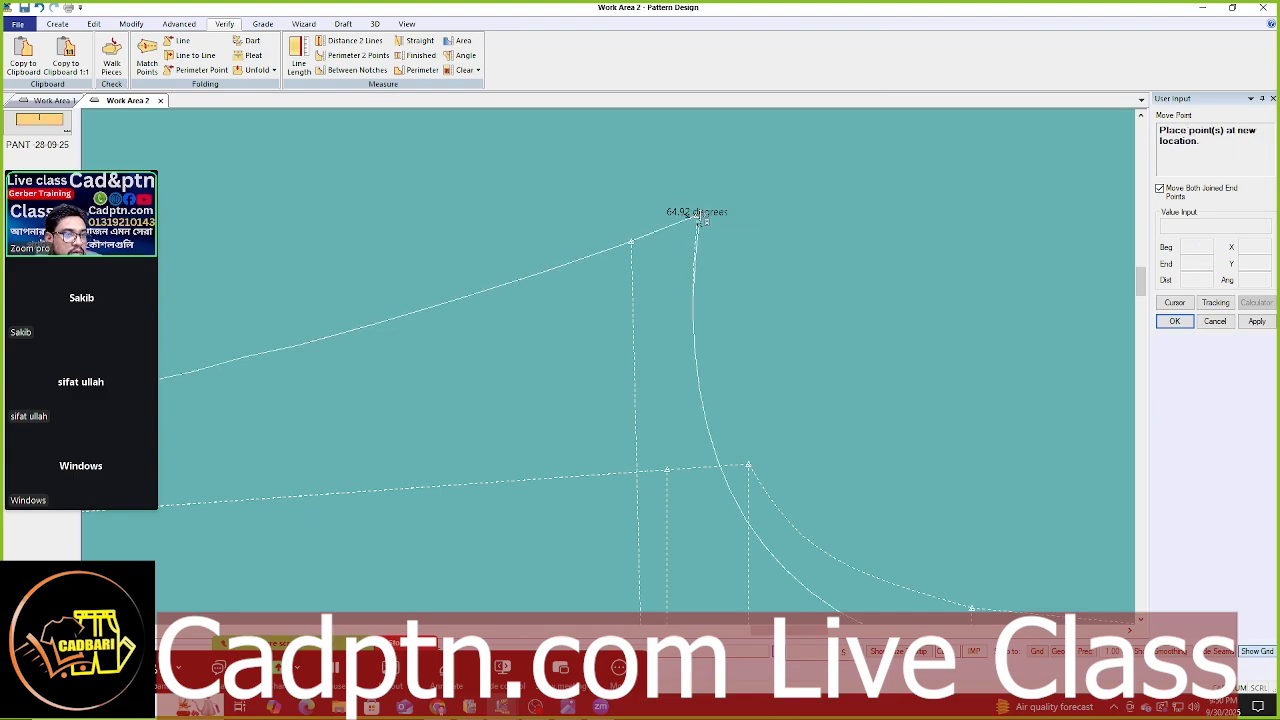
click(699, 217)
key(Return)
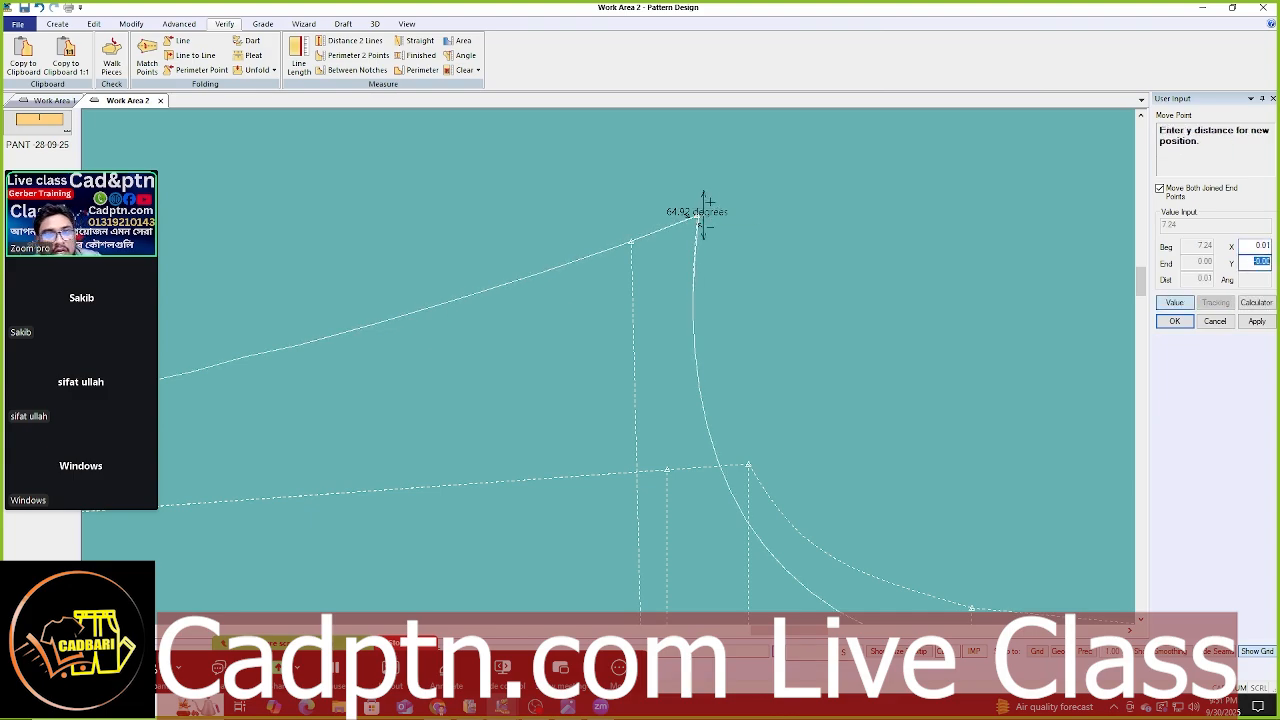
key(Return)
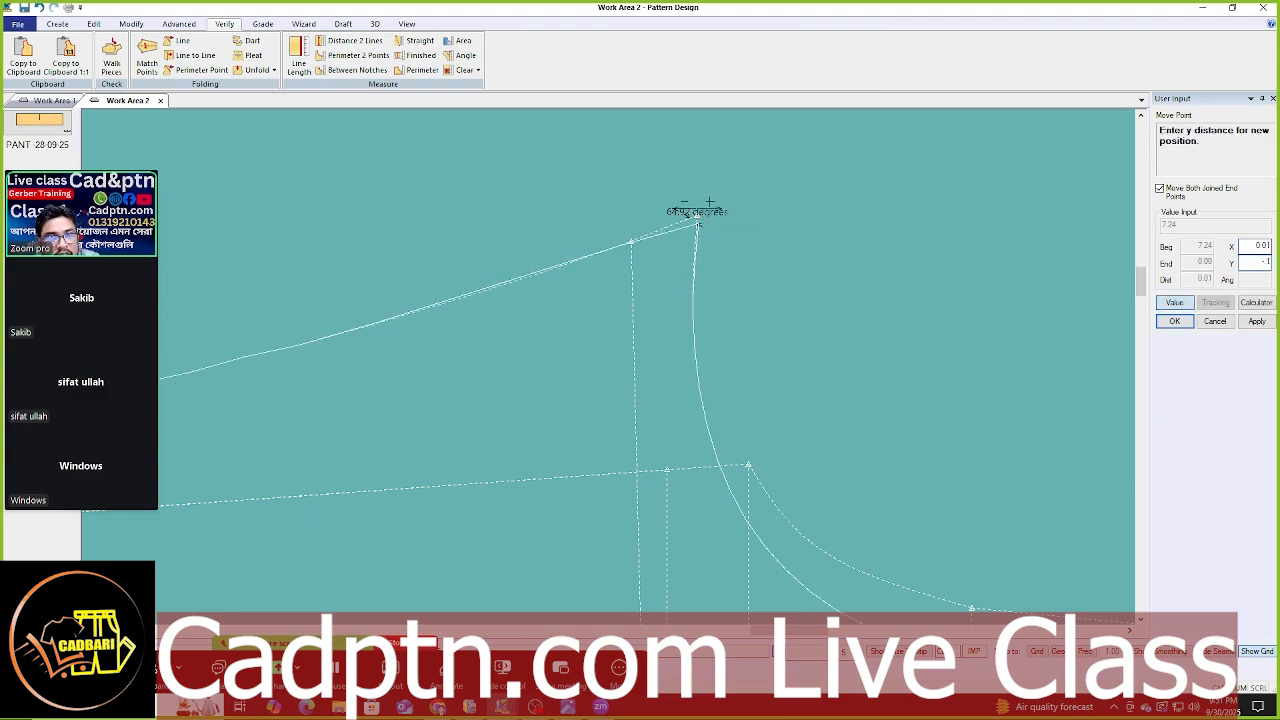
click(1256, 327)
click(1176, 323)
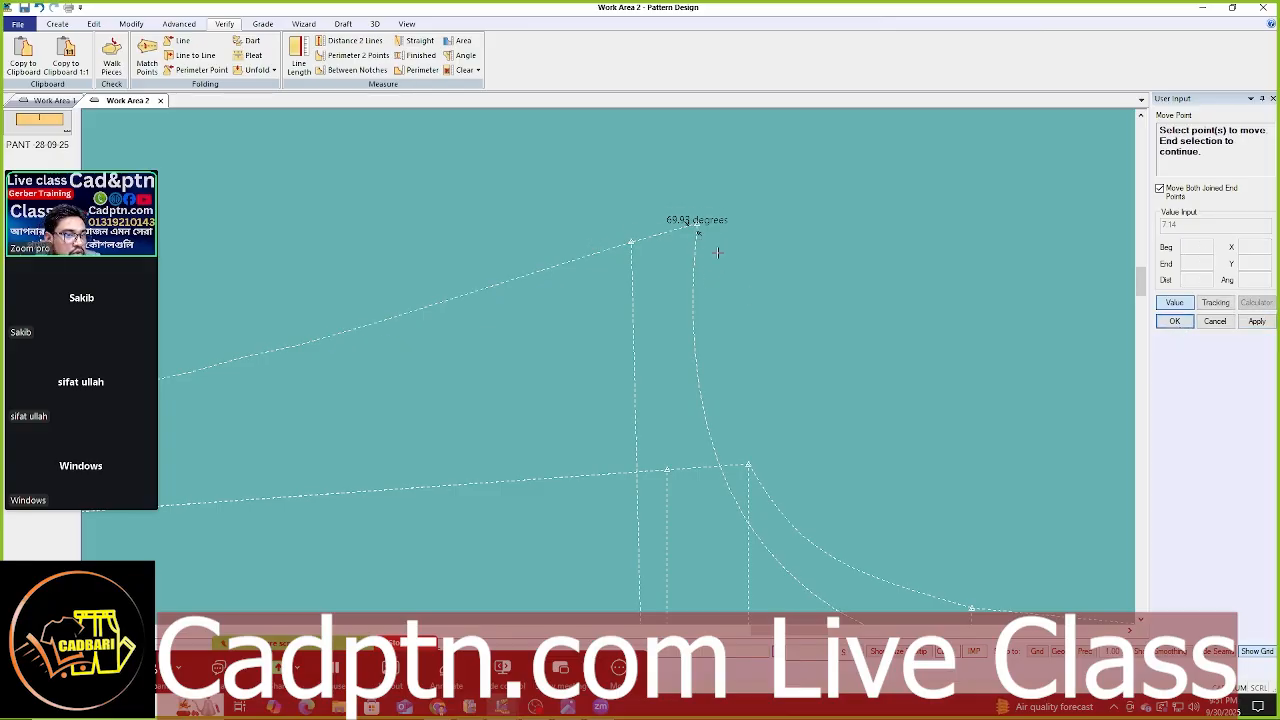
right_click(789, 190)
click(789, 191)
- Smooth the back crotch curve over its full length by moving a point on its upper part horizontally about 0.11 towards the waist
scroll(612, 255, down, 3)
scroll(770, 311, up, 2)
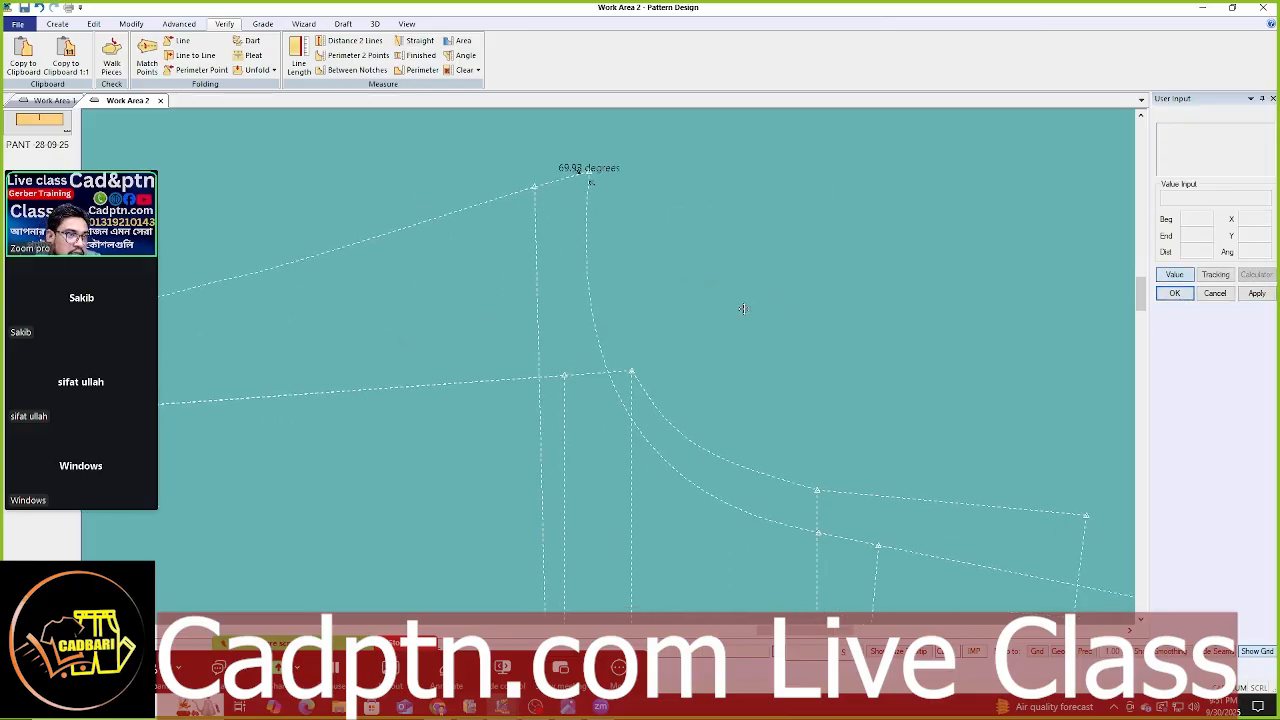
middle_drag(774, 307, 744, 309)
key(s)
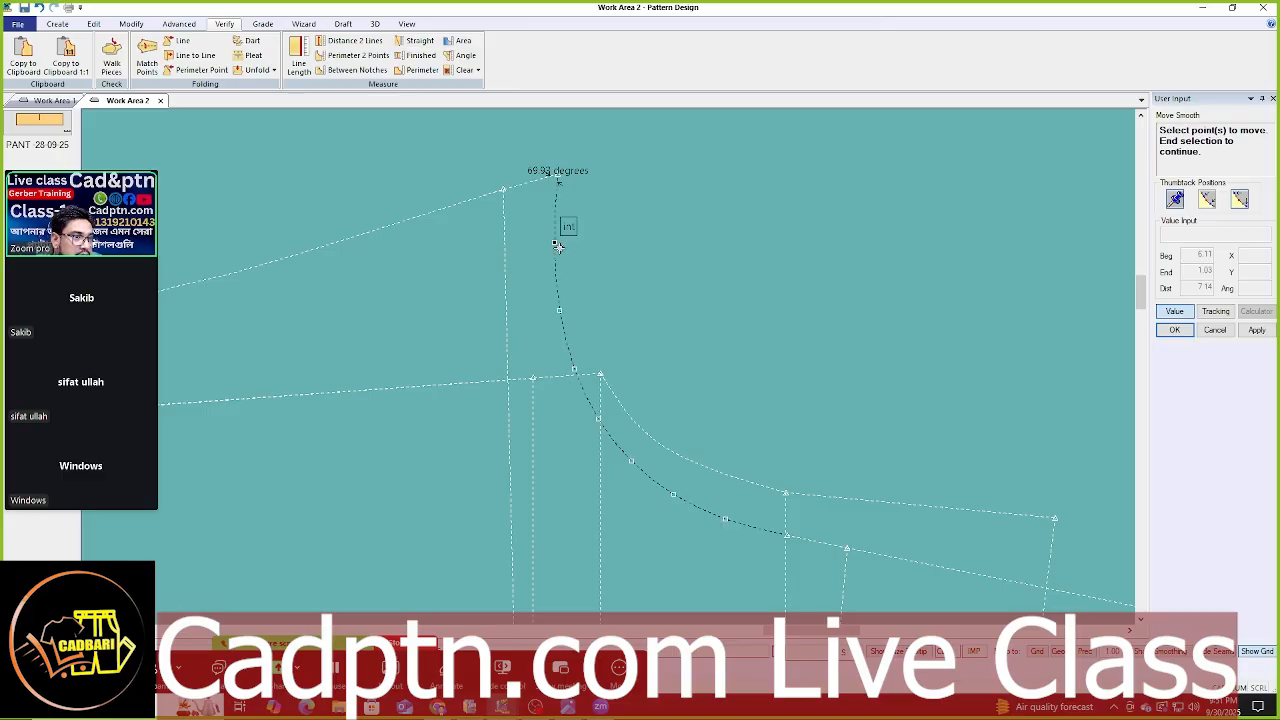
click(562, 303)
right_click(714, 208)
click(714, 209)
scroll(668, 243, down, 1)
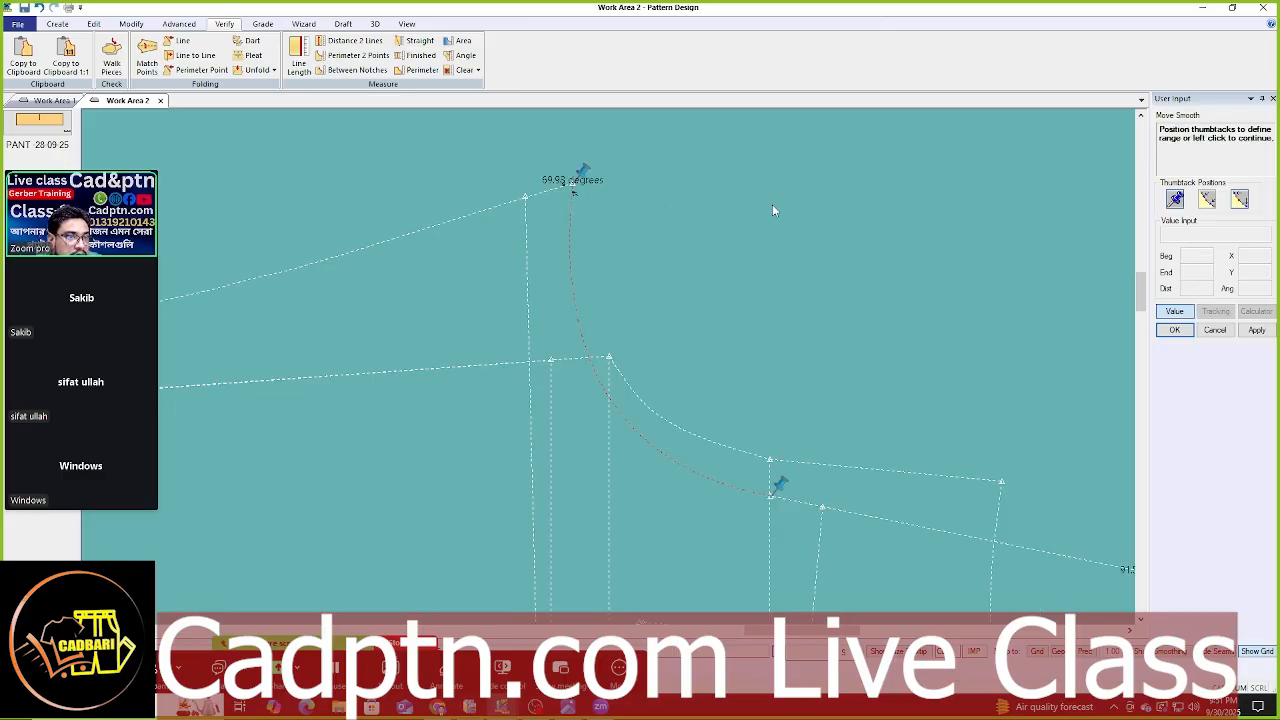
right_click(773, 207)
click(773, 208)
right_click(598, 262)
click(600, 264)
right_click(638, 240)
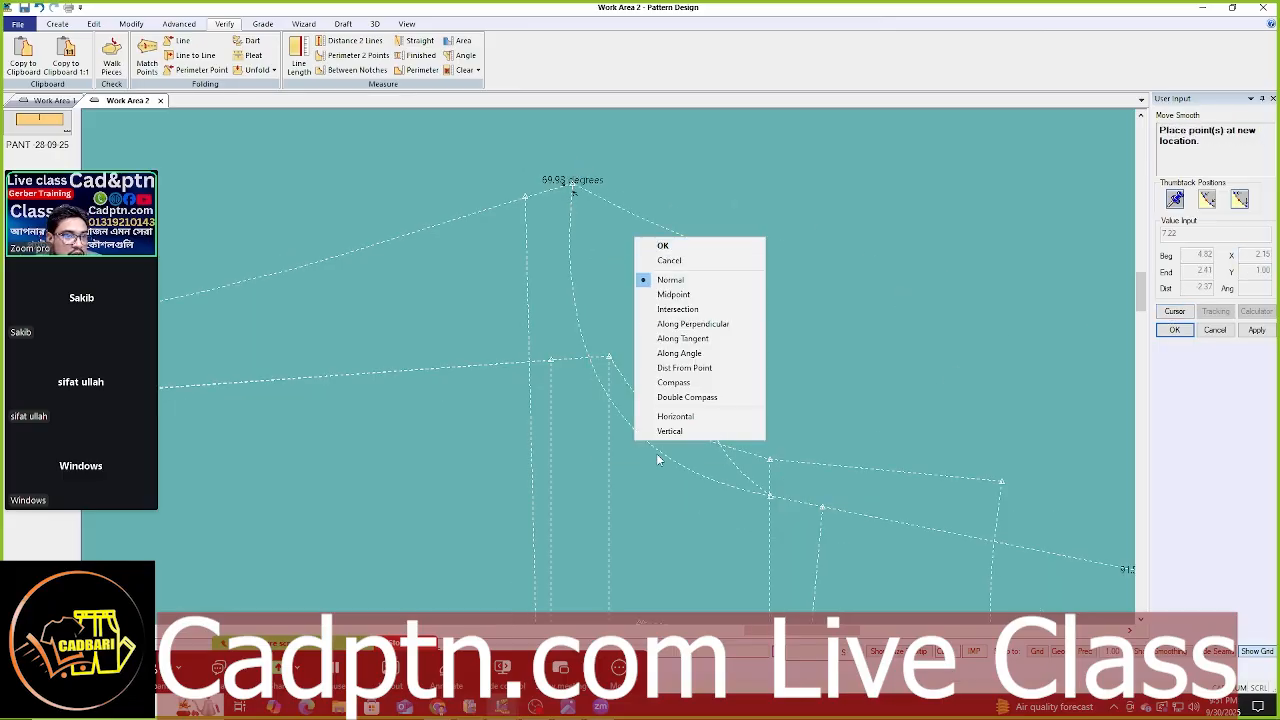
click(684, 422)
scroll(580, 486, up, 1)
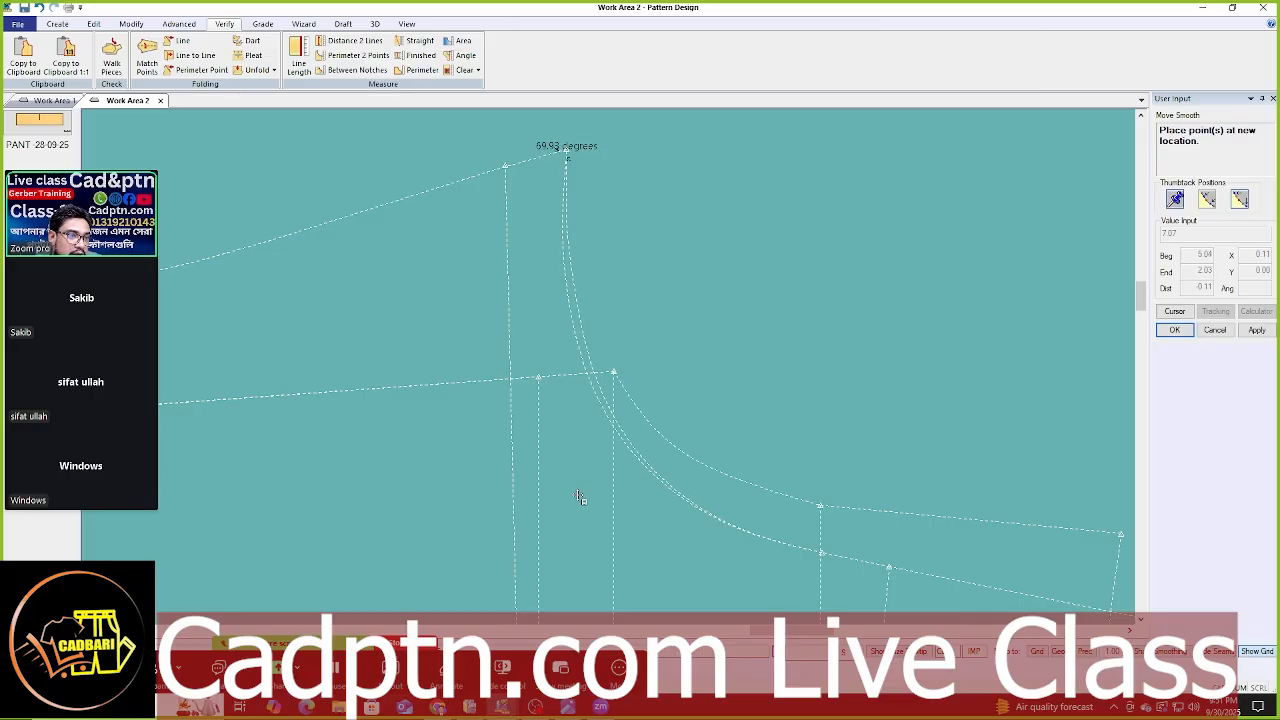
click(582, 495)
- Smooth only the crotch curve's section next to the back crotch point, moving its point horizontally about 0.05 towards the waist
scroll(565, 493, down, 1)
scroll(546, 188, up, 1)
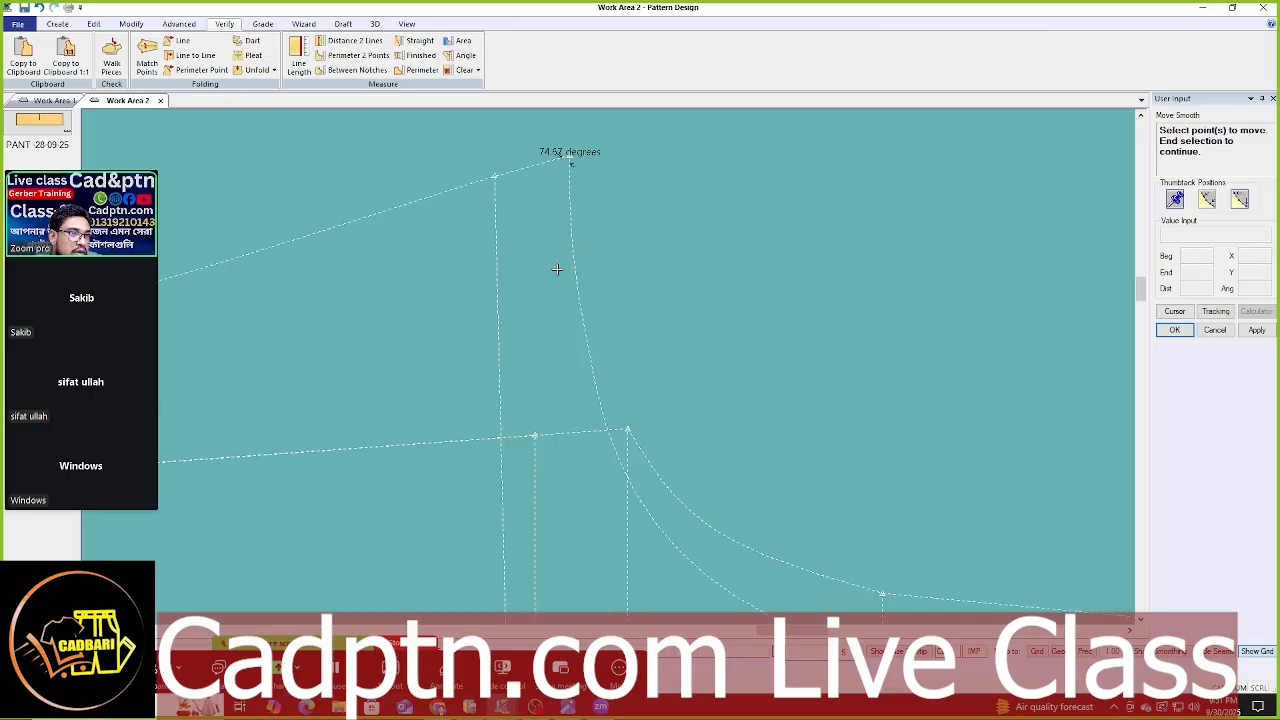
click(574, 248)
scroll(505, 160, down, 2)
right_click(642, 150)
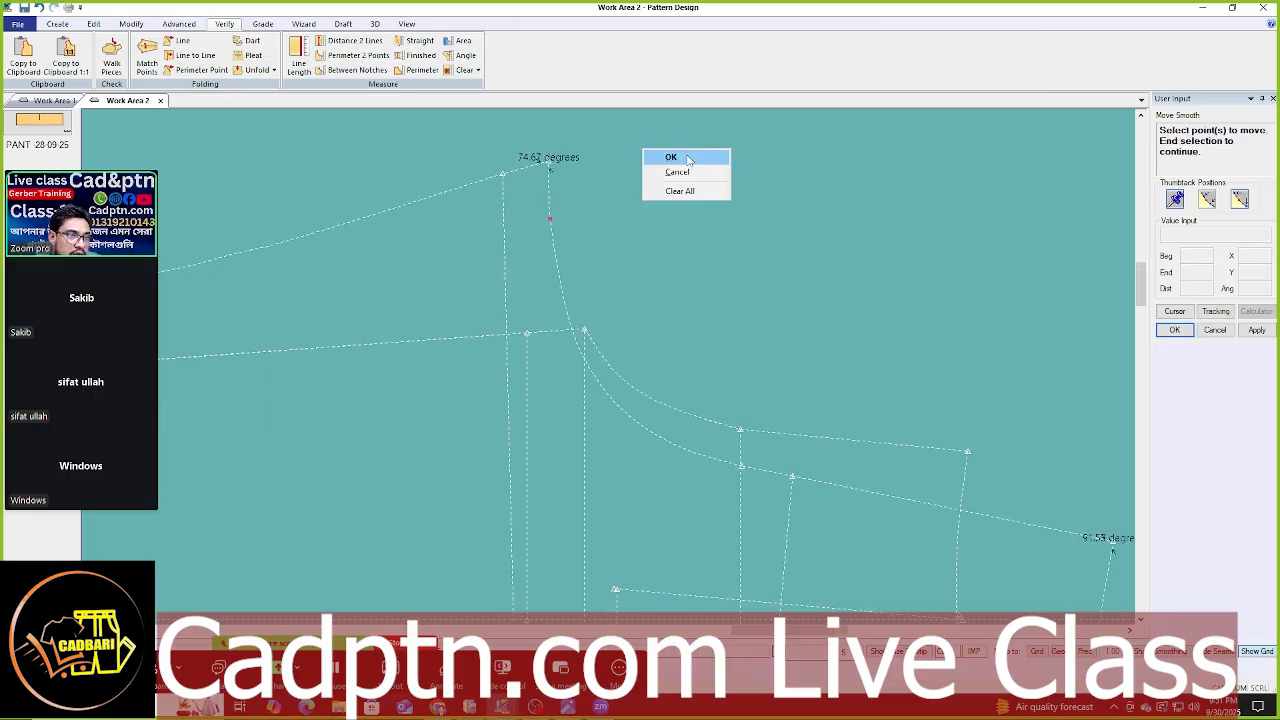
click(660, 157)
drag(752, 452, 566, 262)
scroll(513, 279, up, 1)
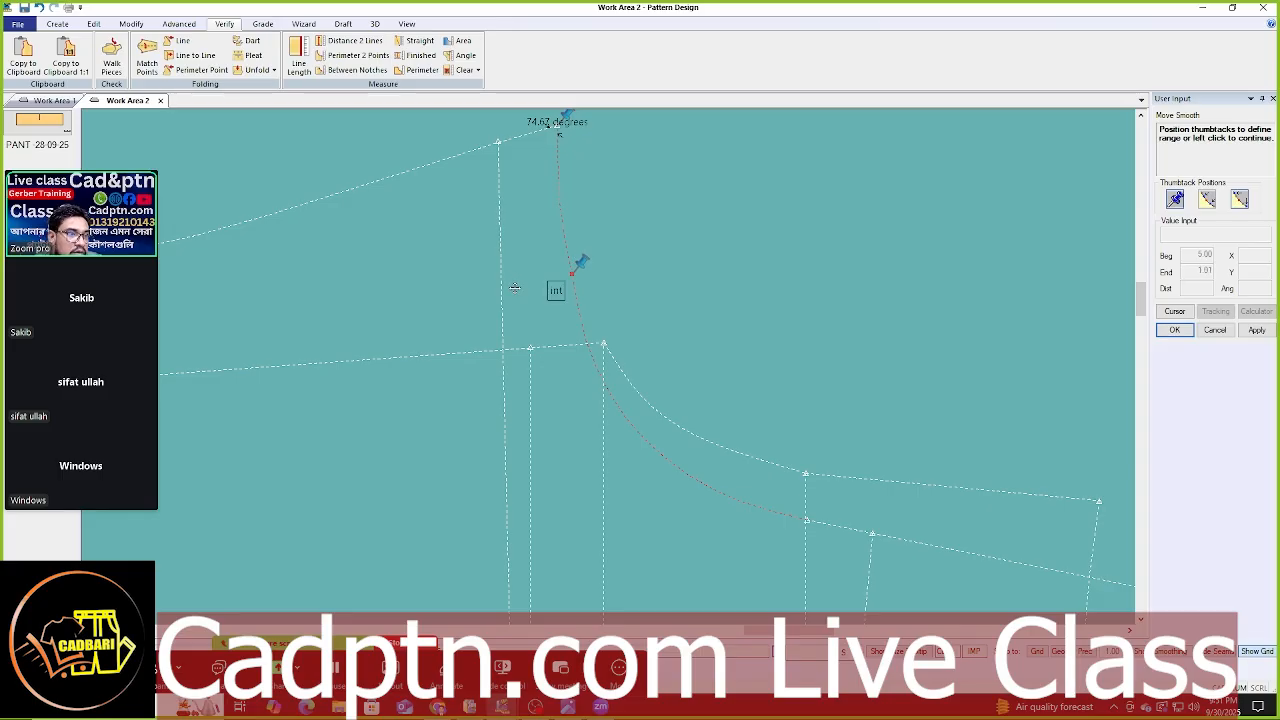
scroll(446, 171, down, 1)
scroll(446, 171, up, 2)
click(785, 194)
right_click(727, 242)
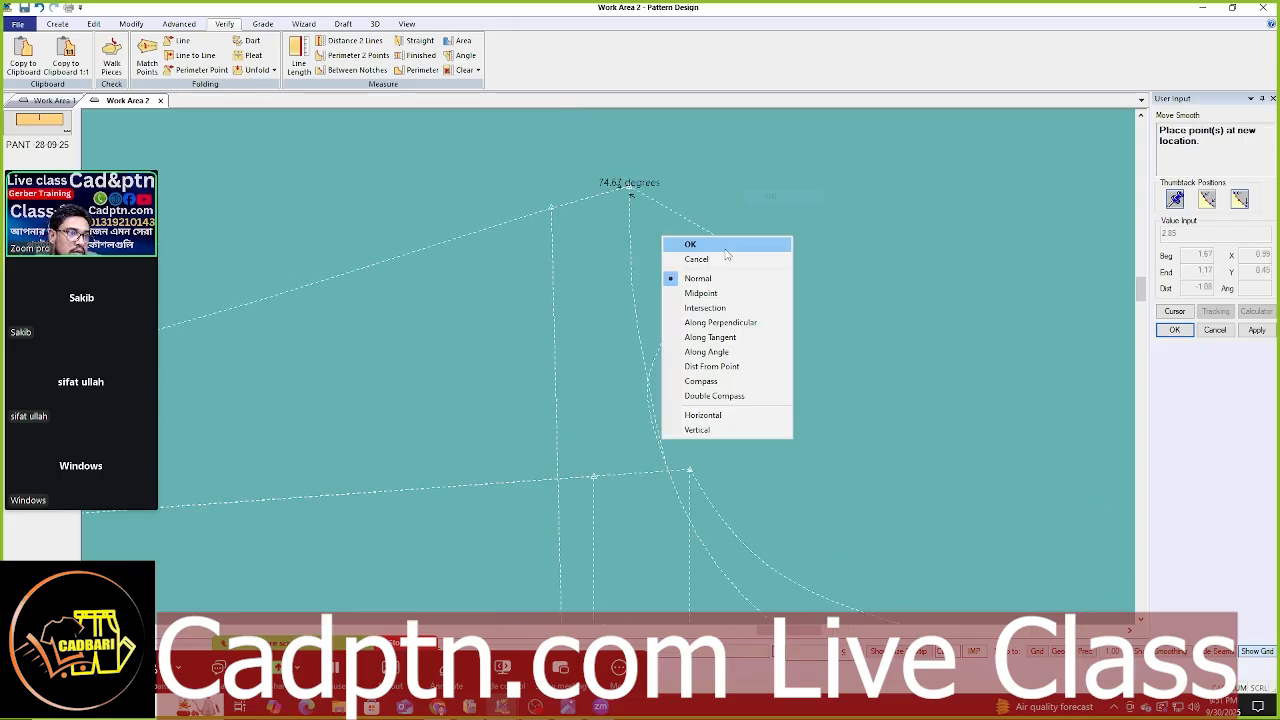
click(732, 432)
scroll(720, 286, up, 1)
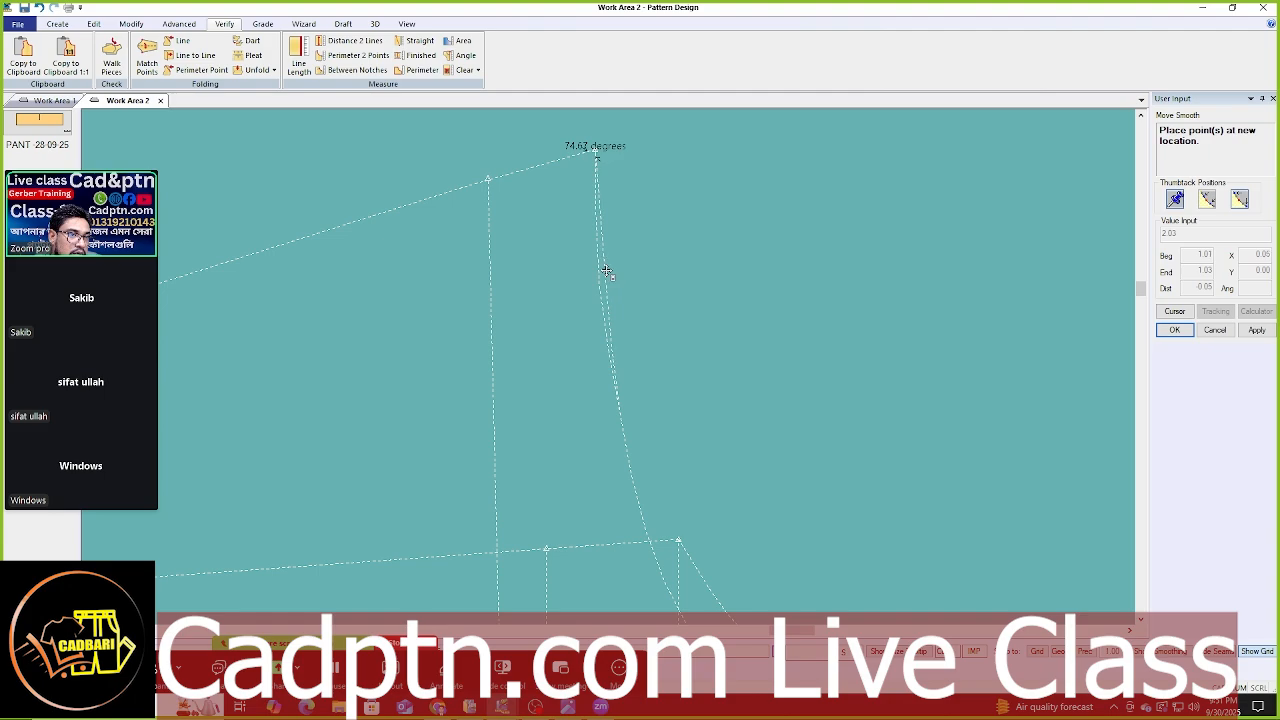
click(605, 271)
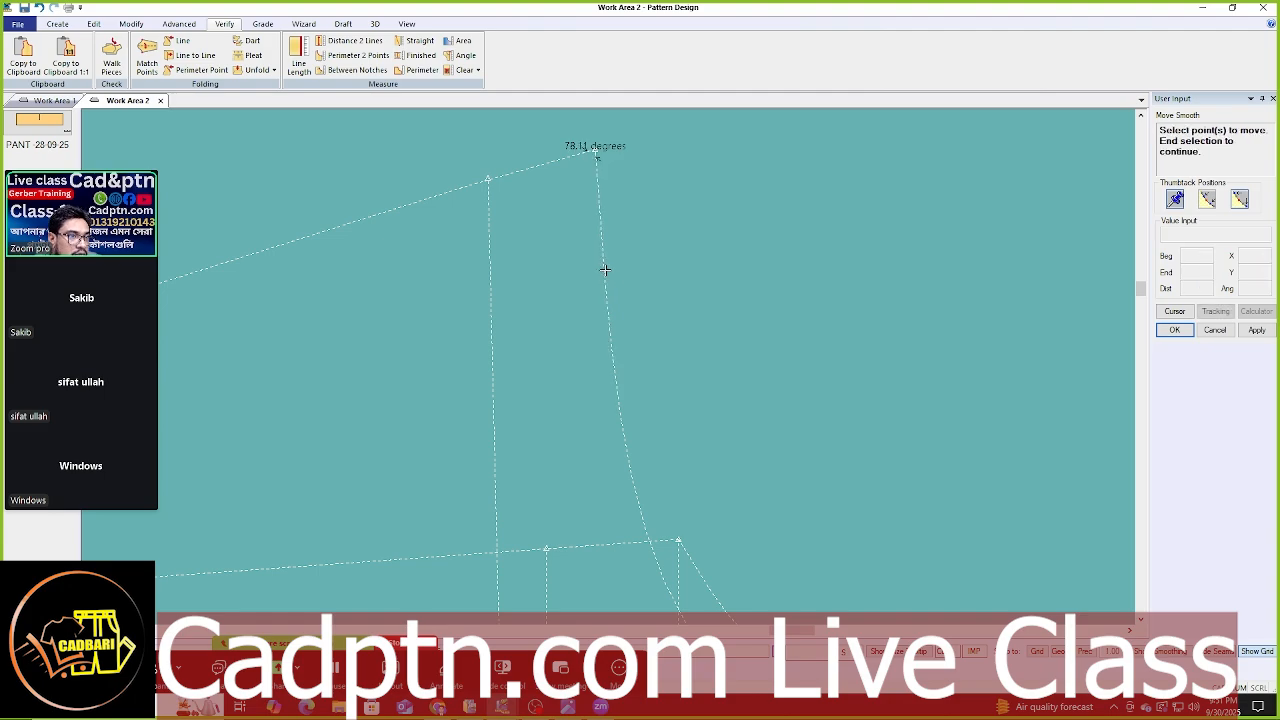
scroll(588, 165, down, 3)
key(Escape)
scroll(800, 220, down, 3)
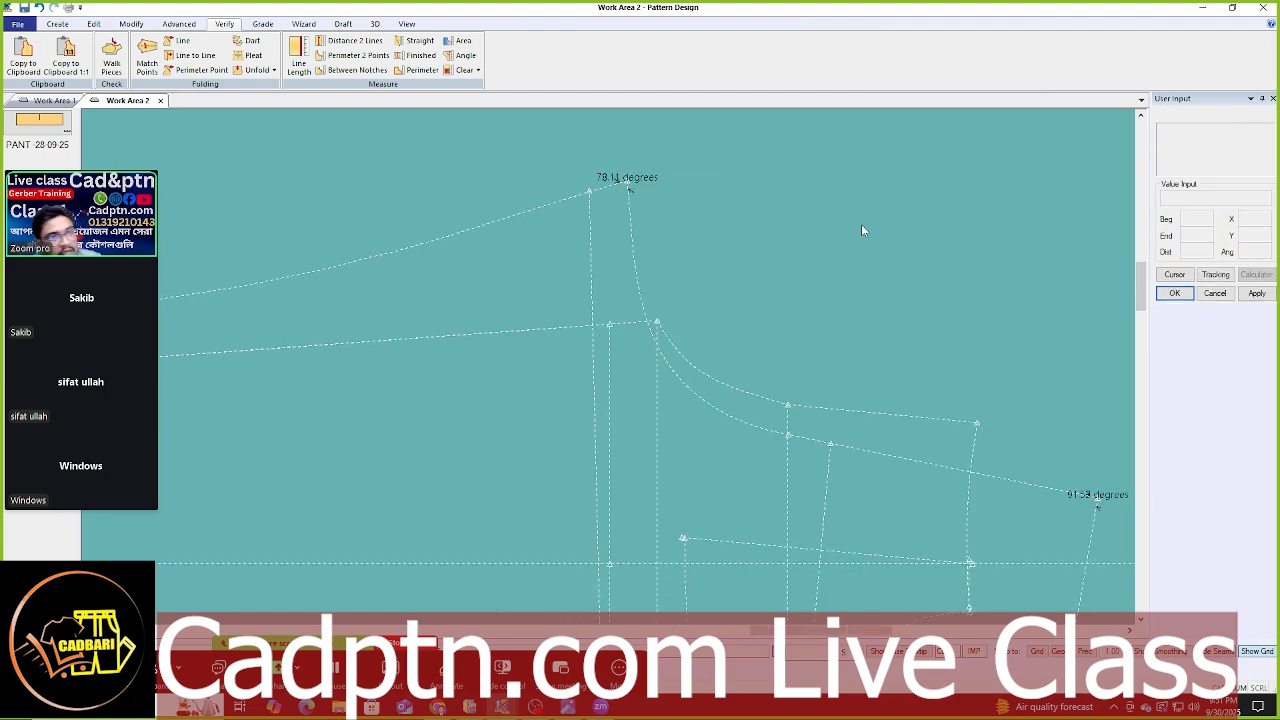
- Examine the back crotch point, checking the angle and the transition between the back inseam and the crotch curve
scroll(750, 250, up, 3)
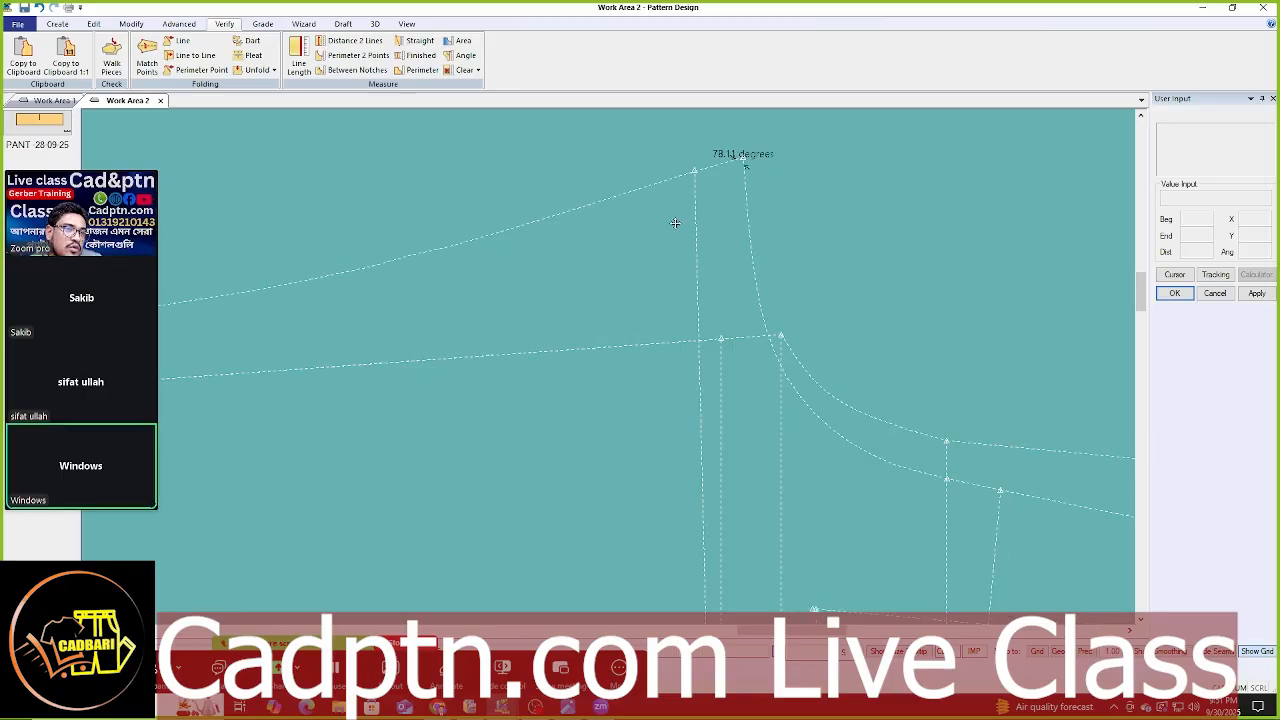
scroll(670, 225, up, 3)
middle_drag(697, 178, 664, 188)
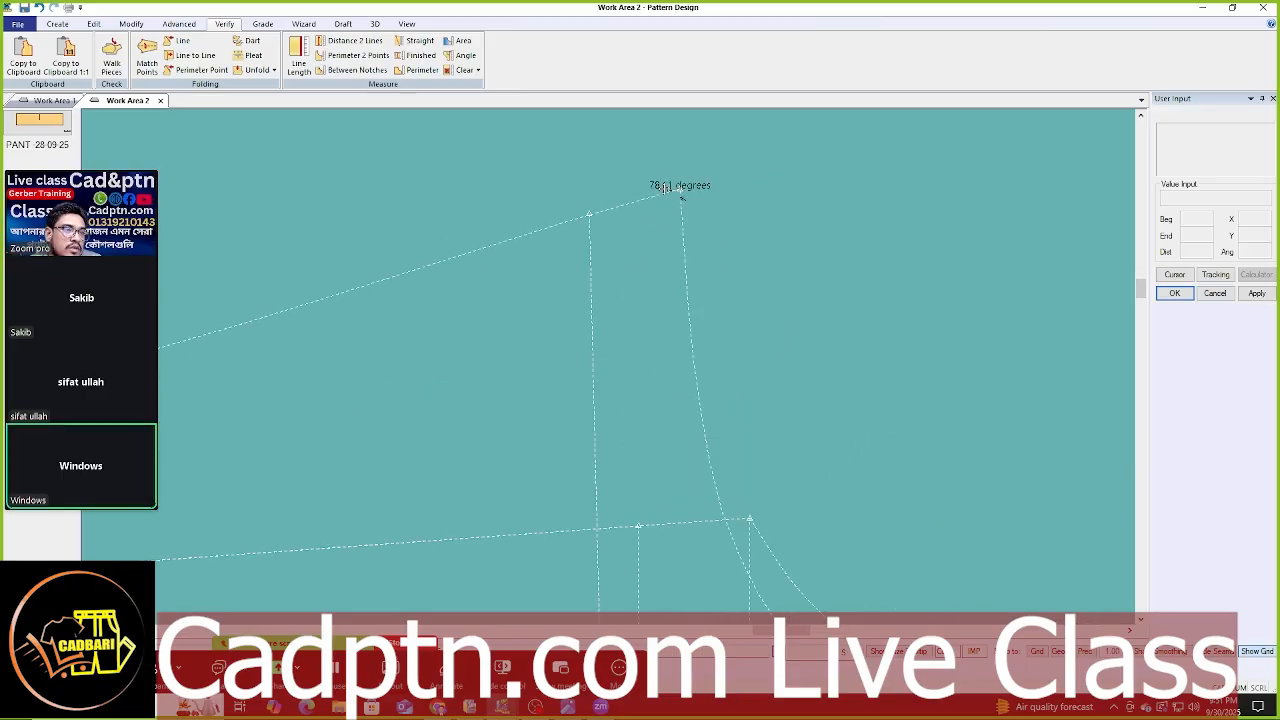
scroll(660, 197, up, 3)
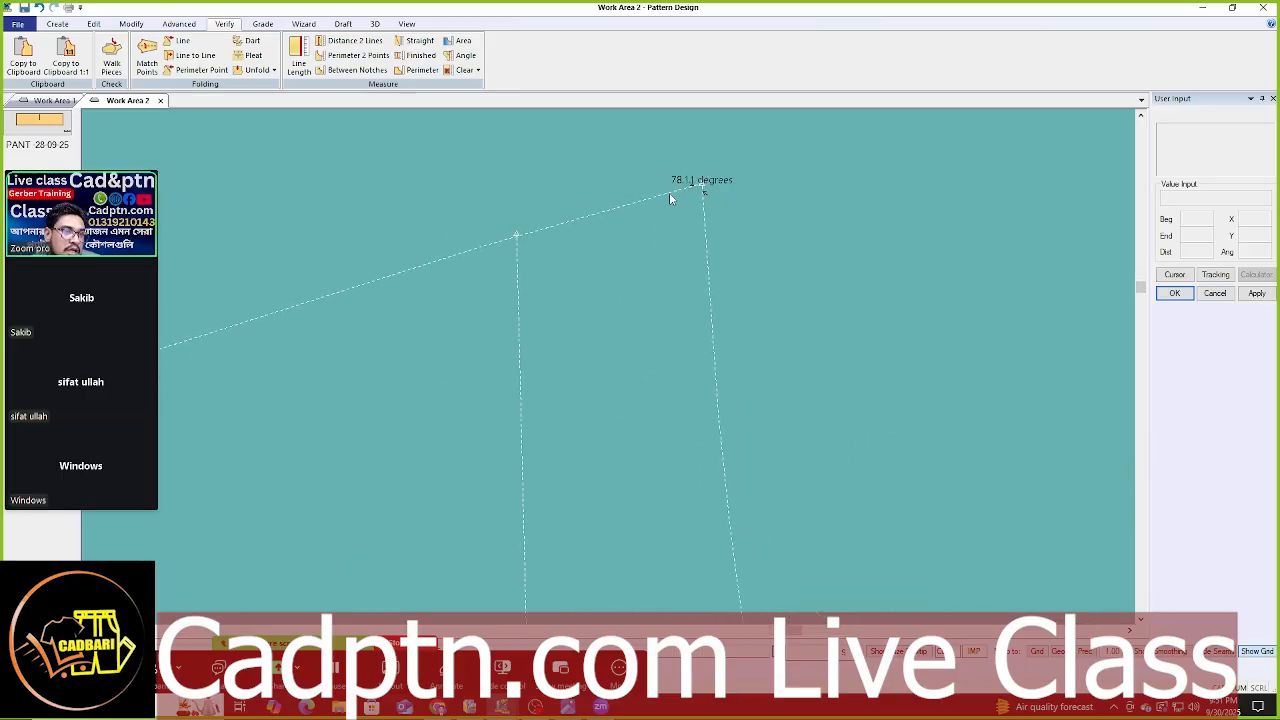
scroll(707, 188, down, 3)
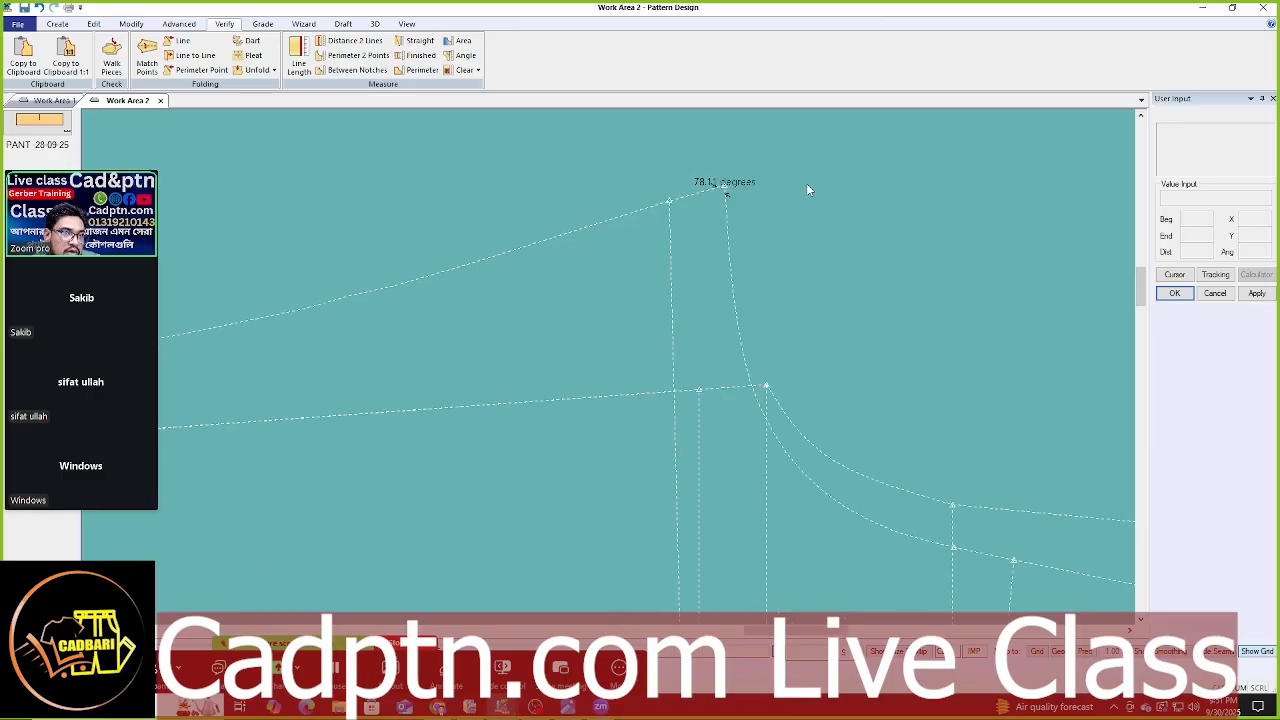
scroll(785, 184, down, 1)
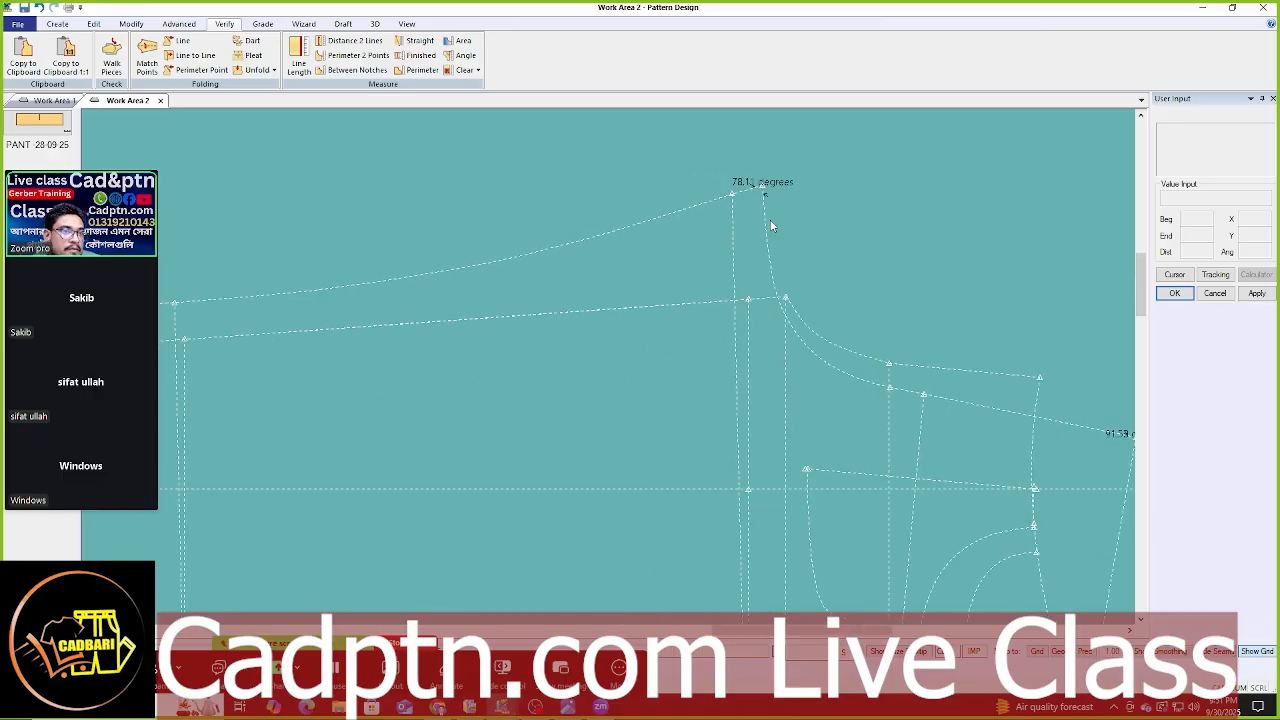
scroll(786, 204, down, 2)
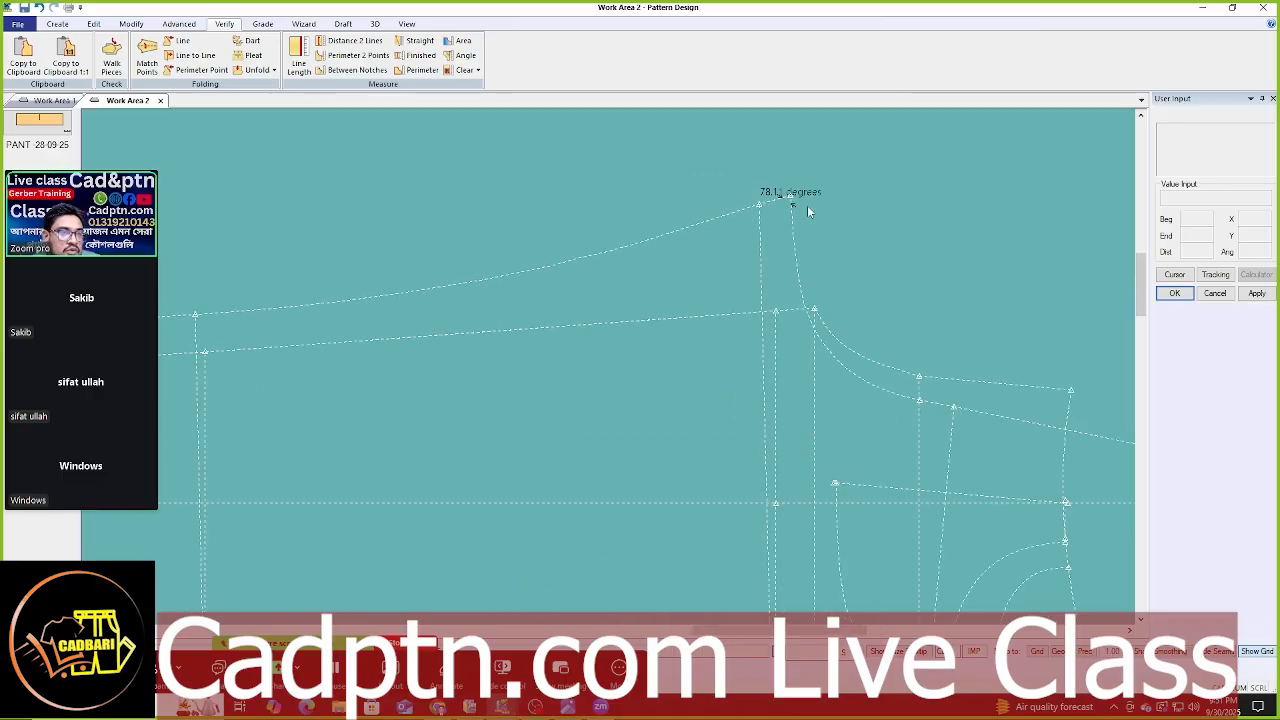
scroll(850, 256, up, 3)
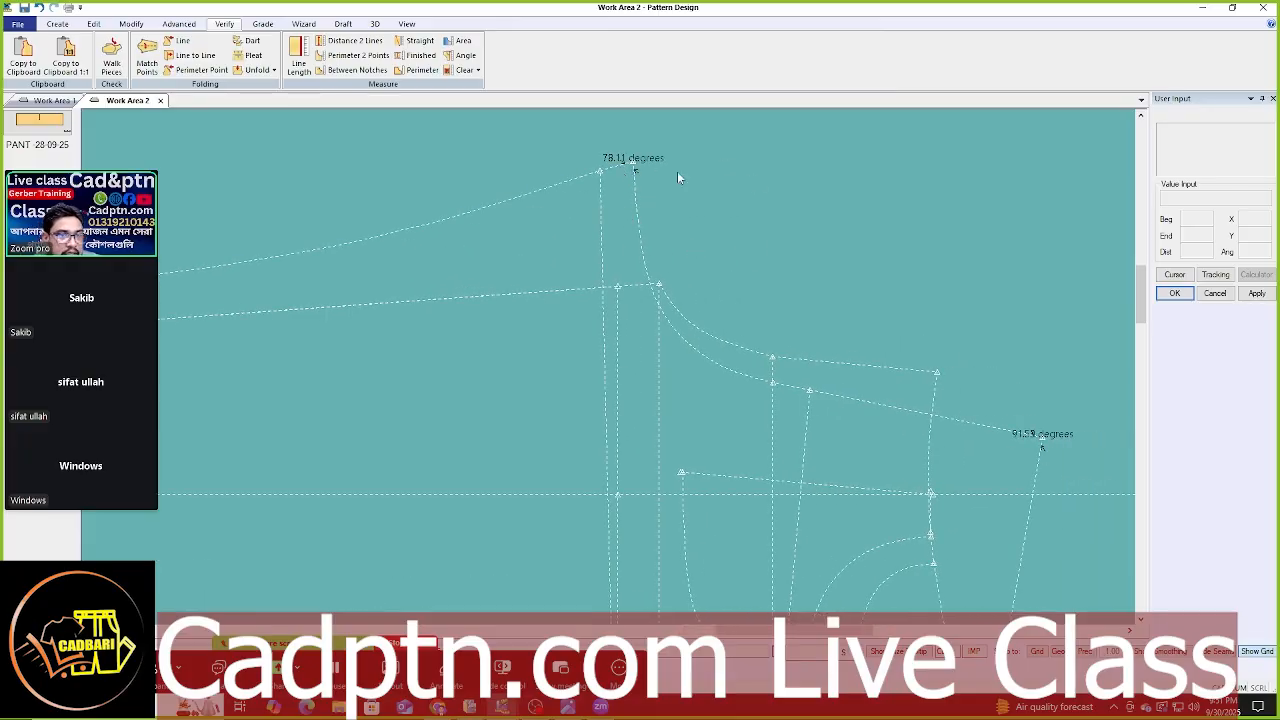
scroll(900, 205, down, 3)
scroll(614, 197, up, 5)
middle_drag(708, 233, 695, 275)
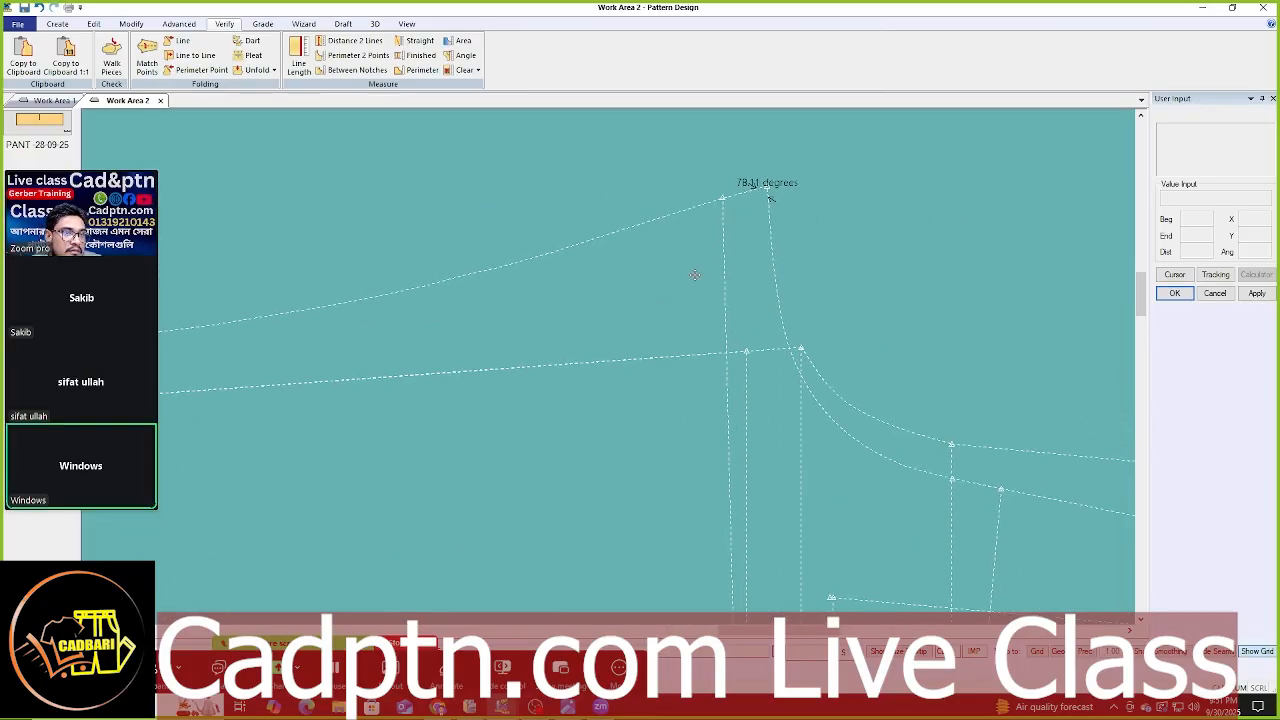
scroll(1054, 255, down, 3)
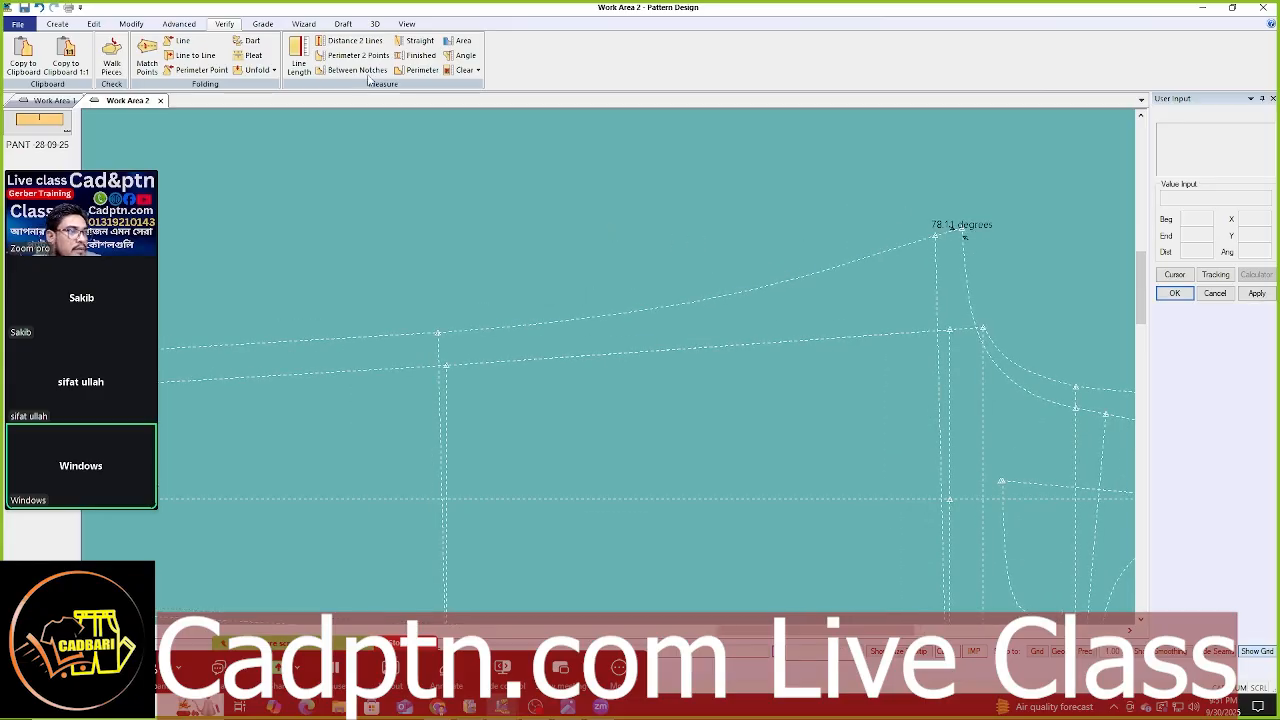
- Smooth the back inseam only between the knee line and the crotch line, using a smooth factor of 0.005
click(122, 26)
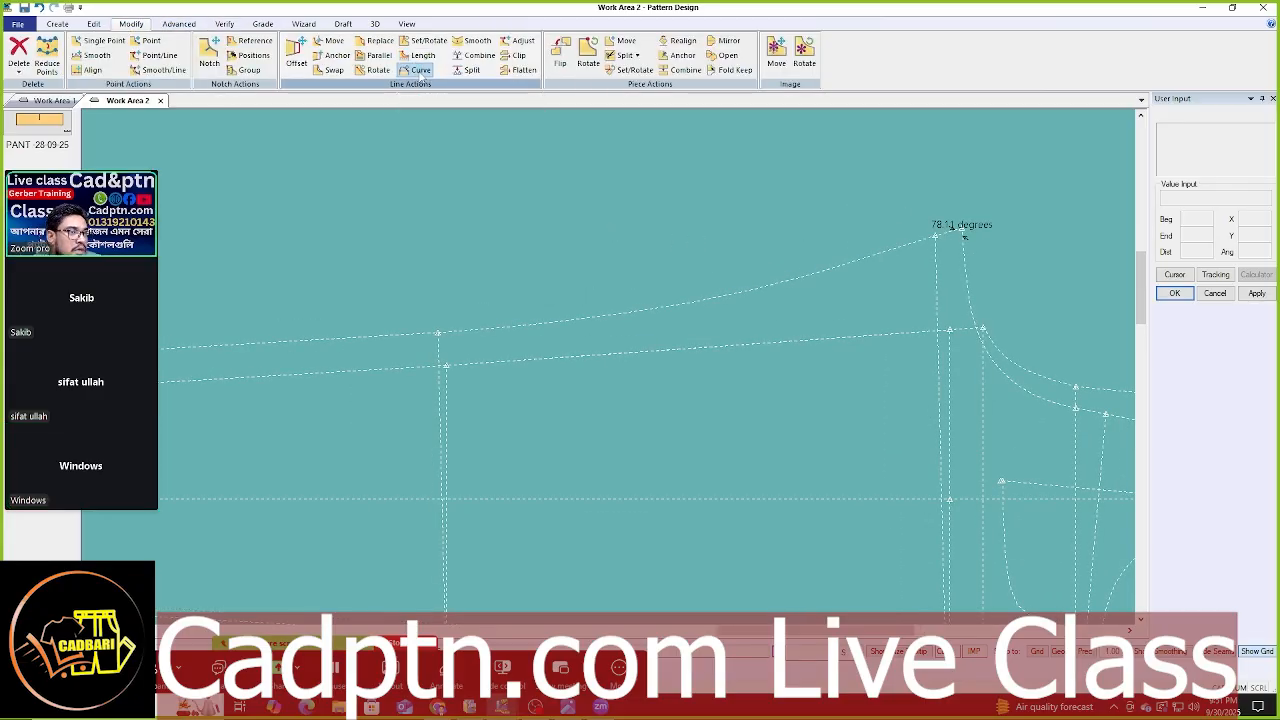
click(474, 40)
click(901, 249)
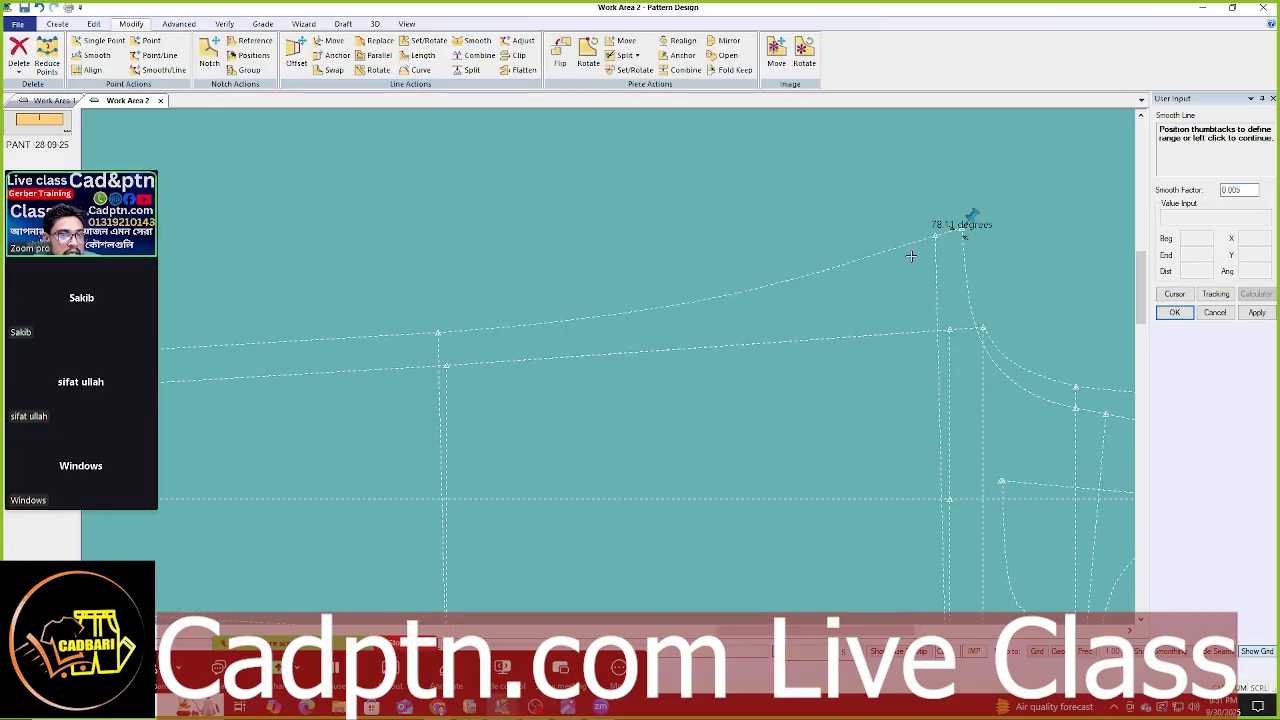
scroll(953, 260, down, 2)
scroll(954, 263, down, 1)
drag(411, 306, 654, 328)
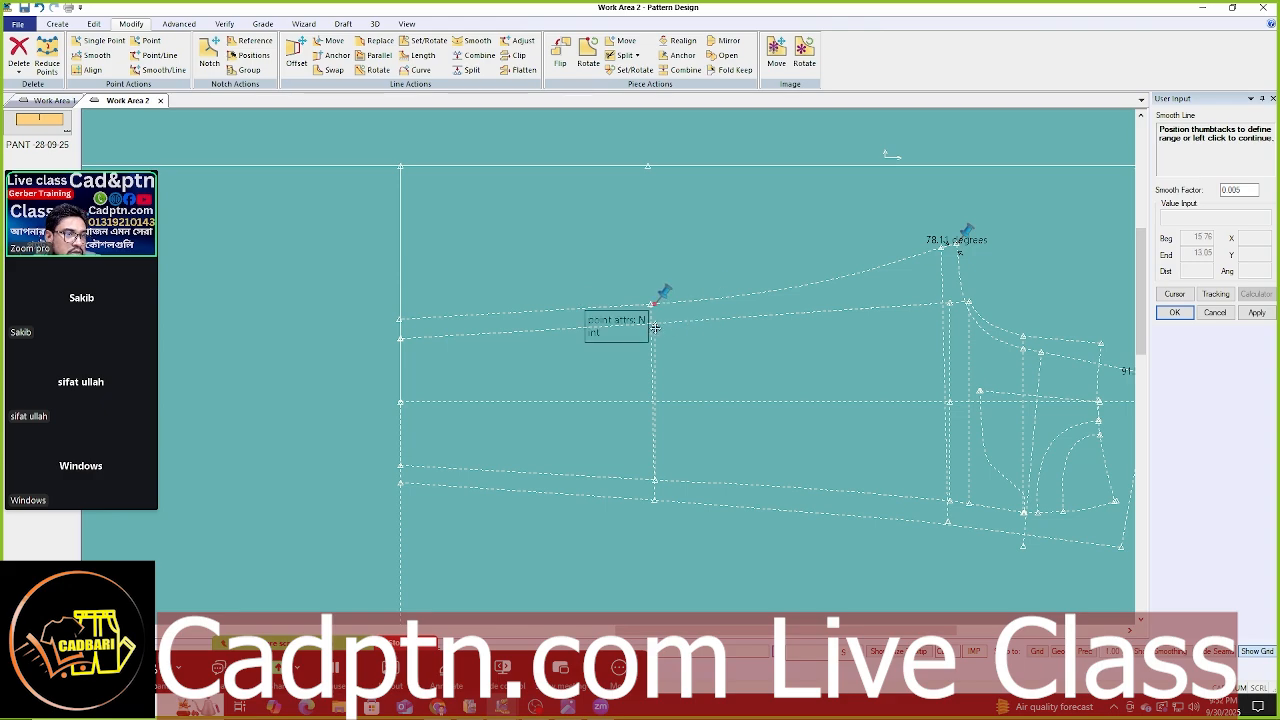
scroll(961, 251, up, 2)
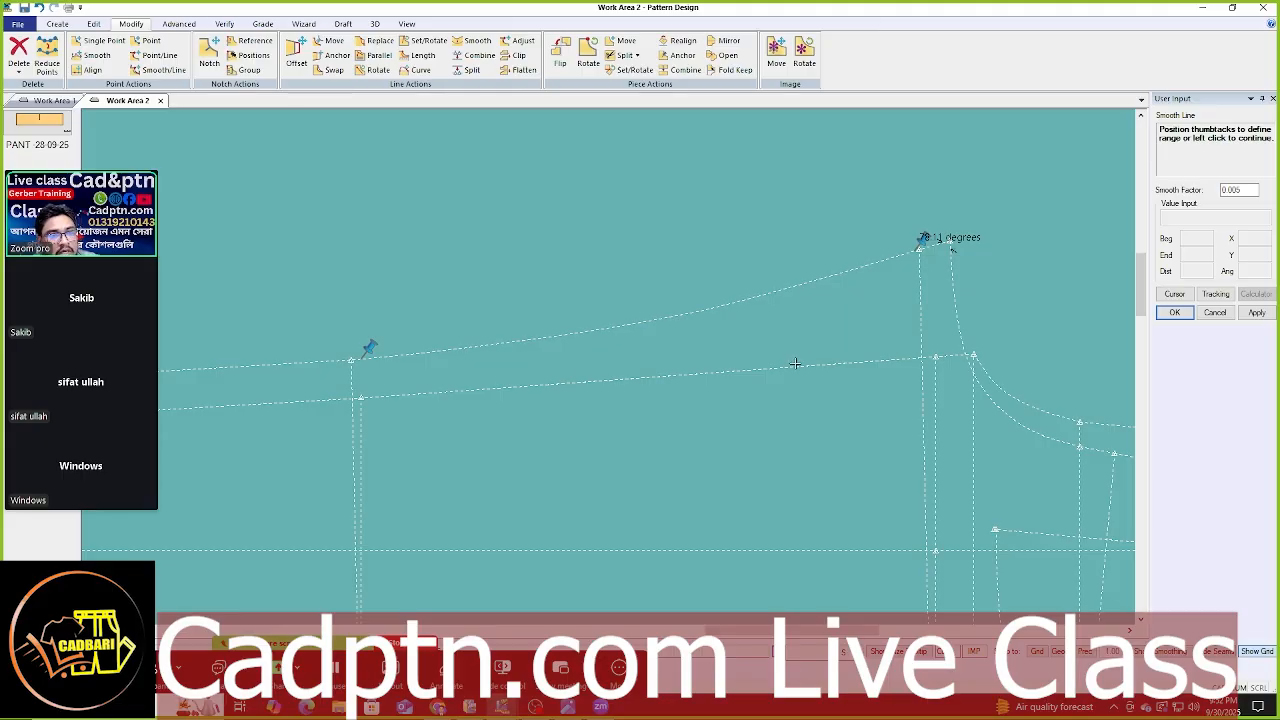
scroll(955, 245, up, 2)
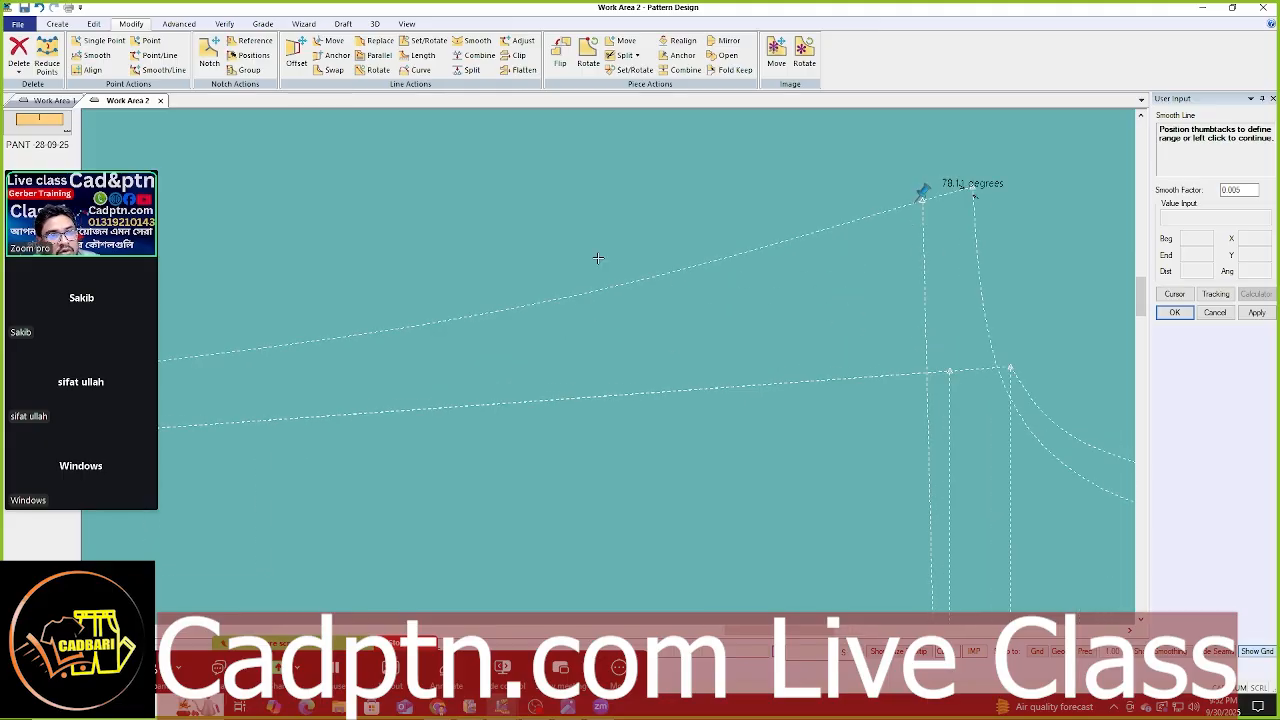
scroll(439, 333, down, 2)
scroll(974, 174, up, 3)
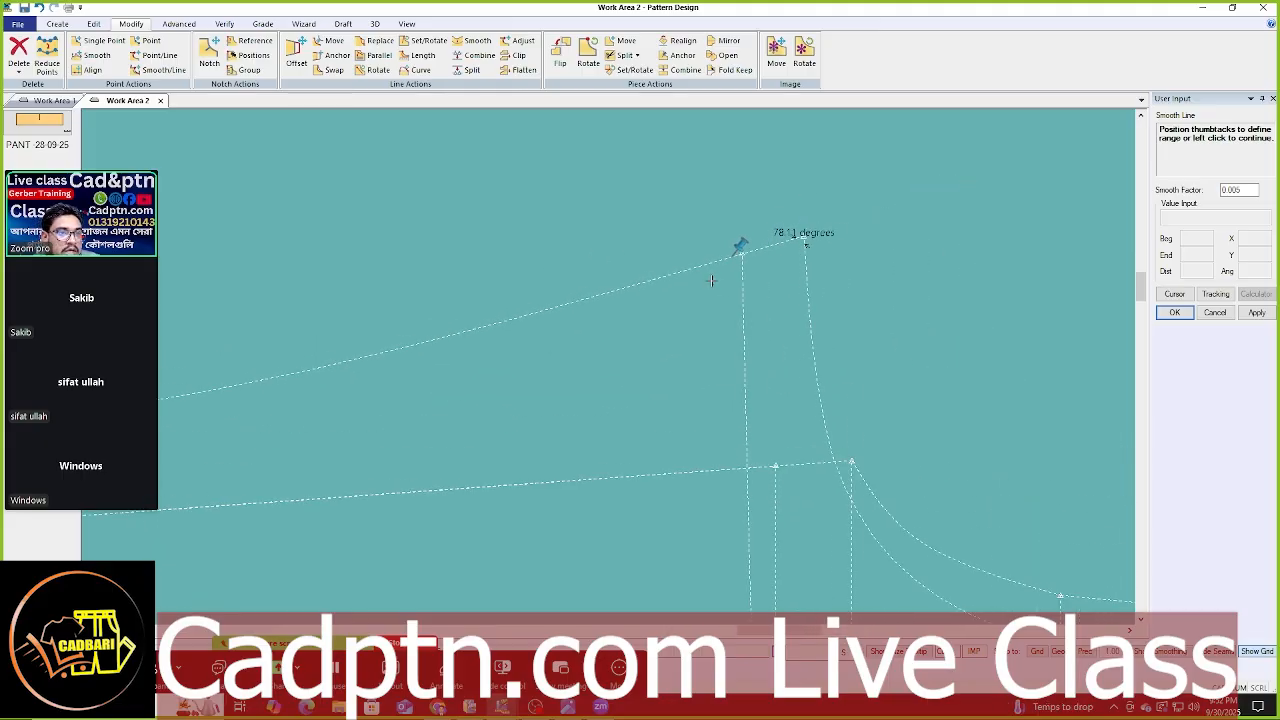
right_click(876, 156)
click(909, 169)
right_click(926, 154)
click(930, 153)
- Smoothly move the back inseam point beside the crotch line onto that line's upper end, with the whole inseam as the range
scroll(727, 280, up, 2)
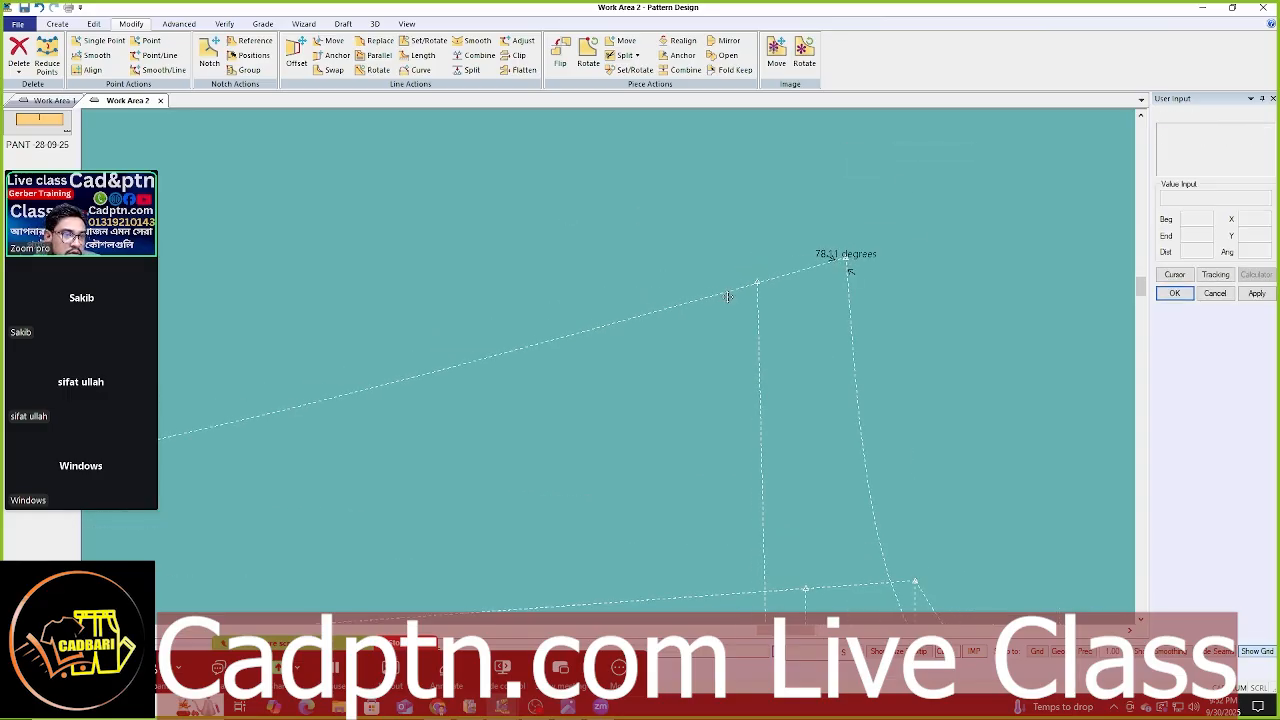
scroll(750, 290, up, 1)
key(s)
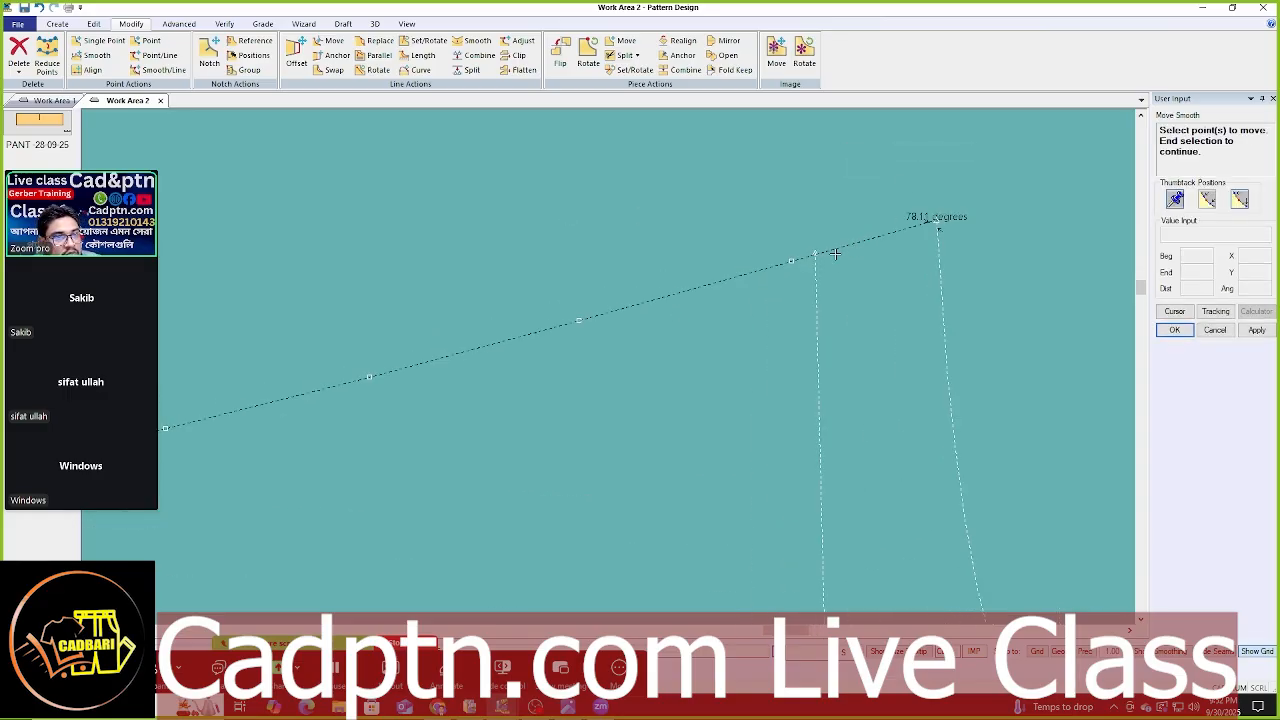
click(787, 260)
scroll(1019, 240, down, 8)
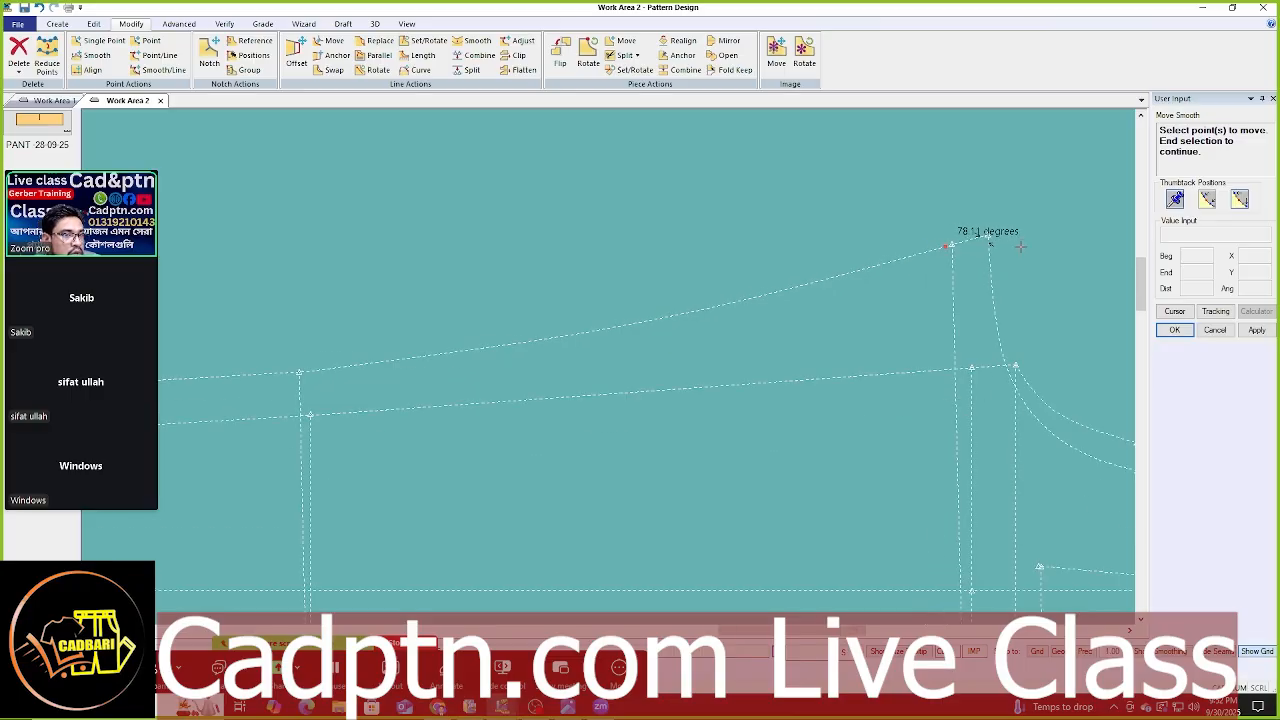
scroll(995, 281, down, 2)
right_click(381, 344)
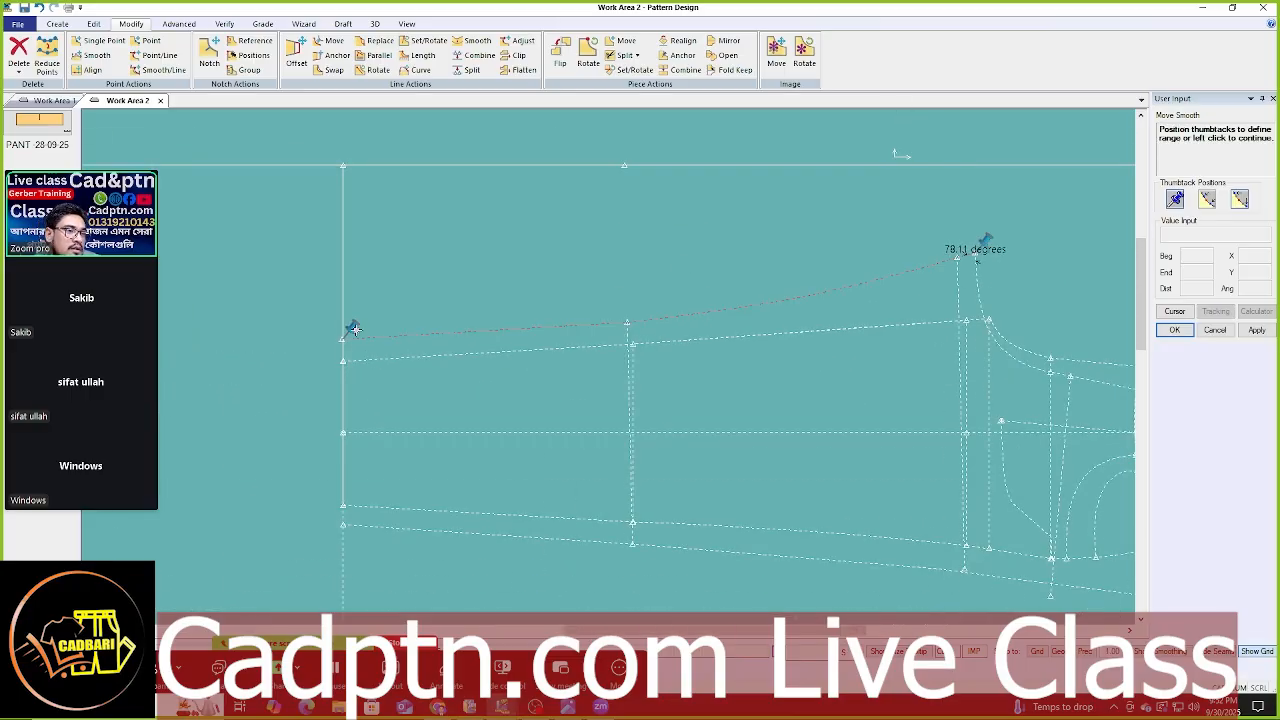
scroll(975, 243, up, 5)
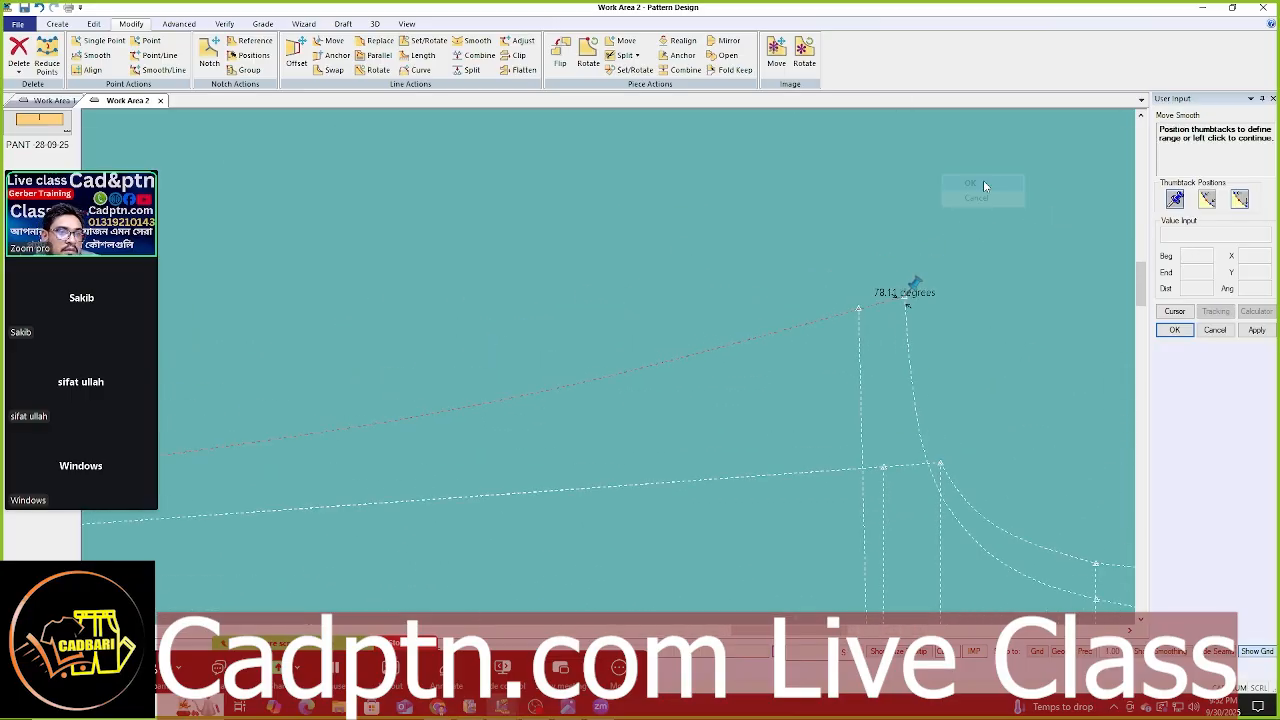
click(850, 272)
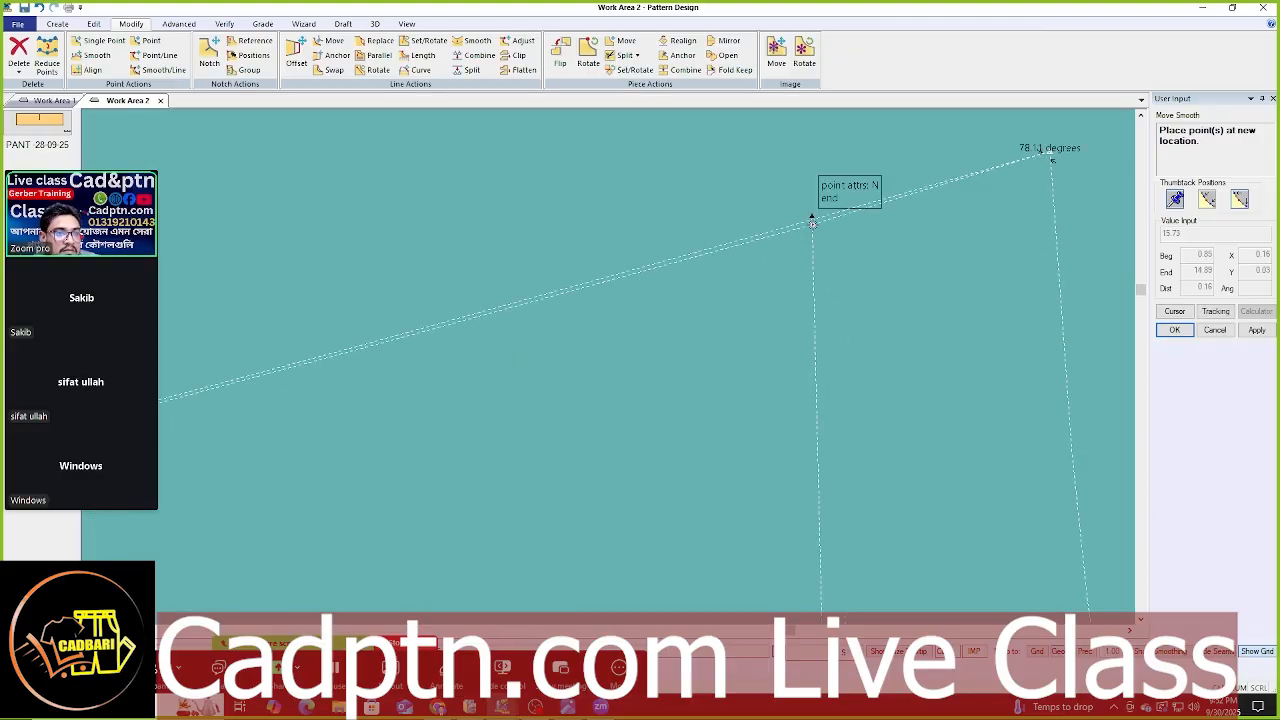
click(815, 215)
- Move the joined back crotch point by X 0.00 and Y -0.03, keeping the inseam and crotch curve connected
scroll(682, 197, down, 4)
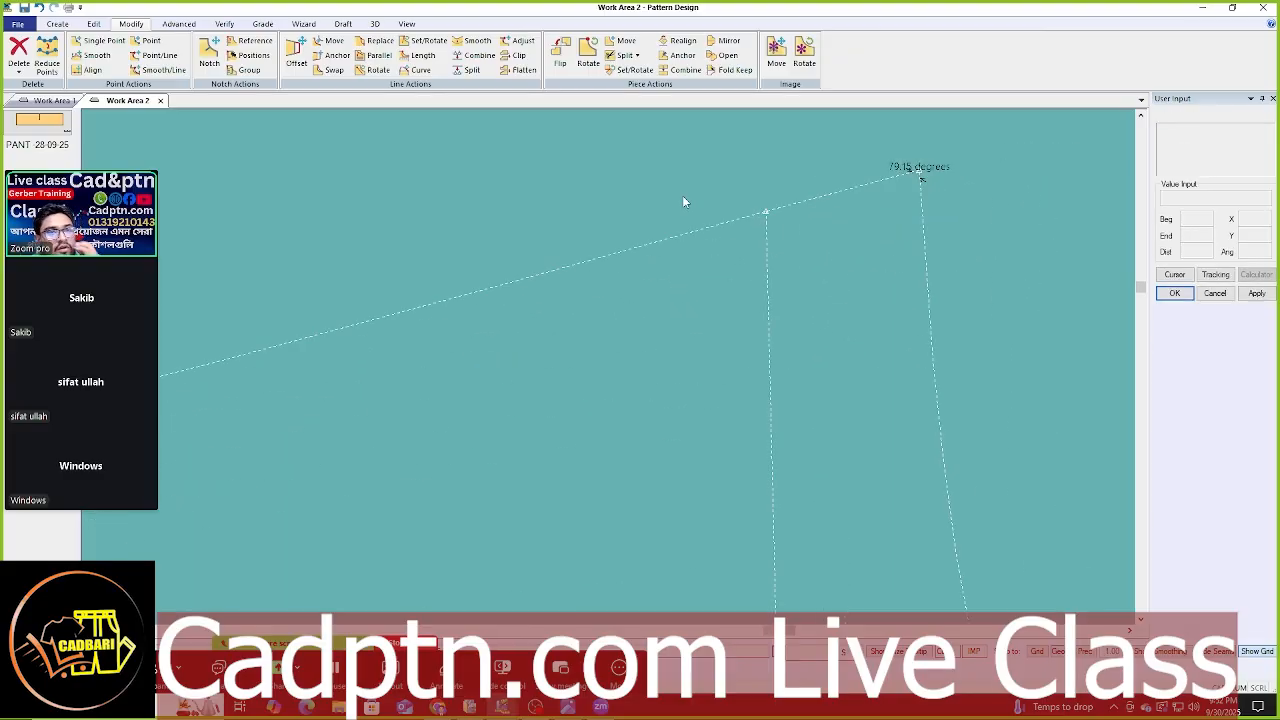
scroll(716, 208, down, 3)
scroll(738, 245, up, 6)
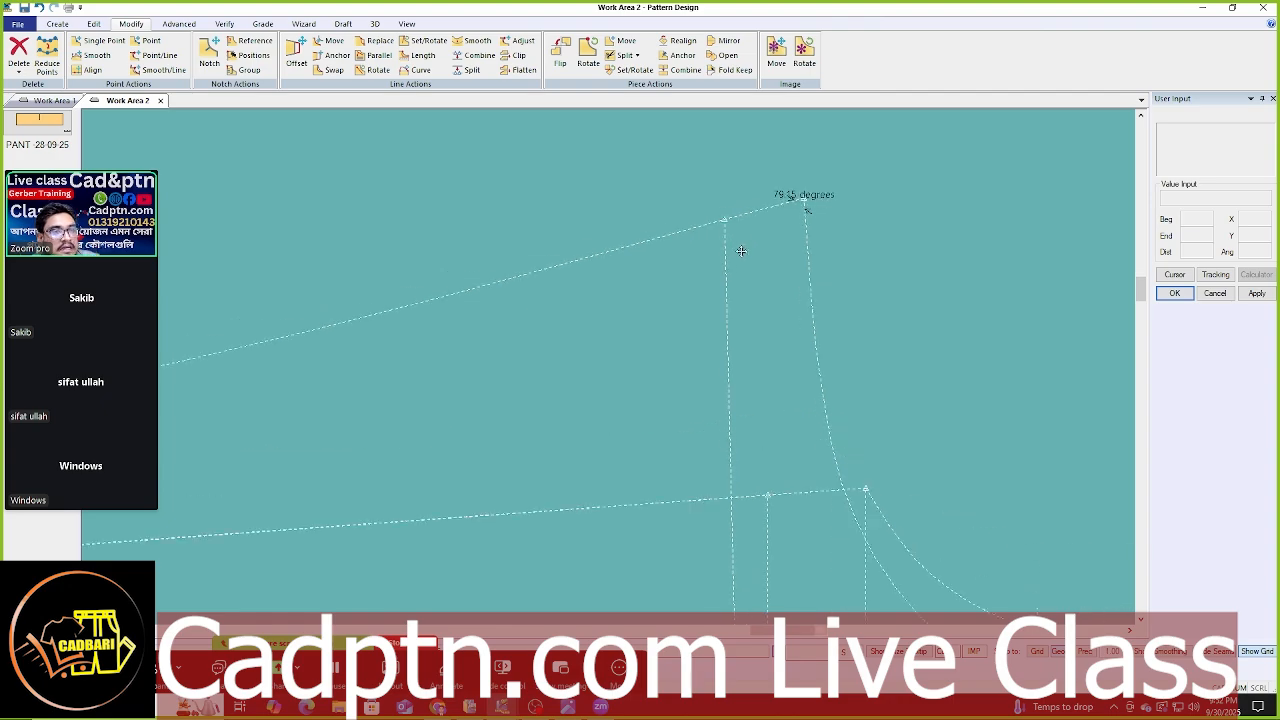
middle_drag(754, 255, 720, 265)
key(m)
scroll(863, 171, up, 2)
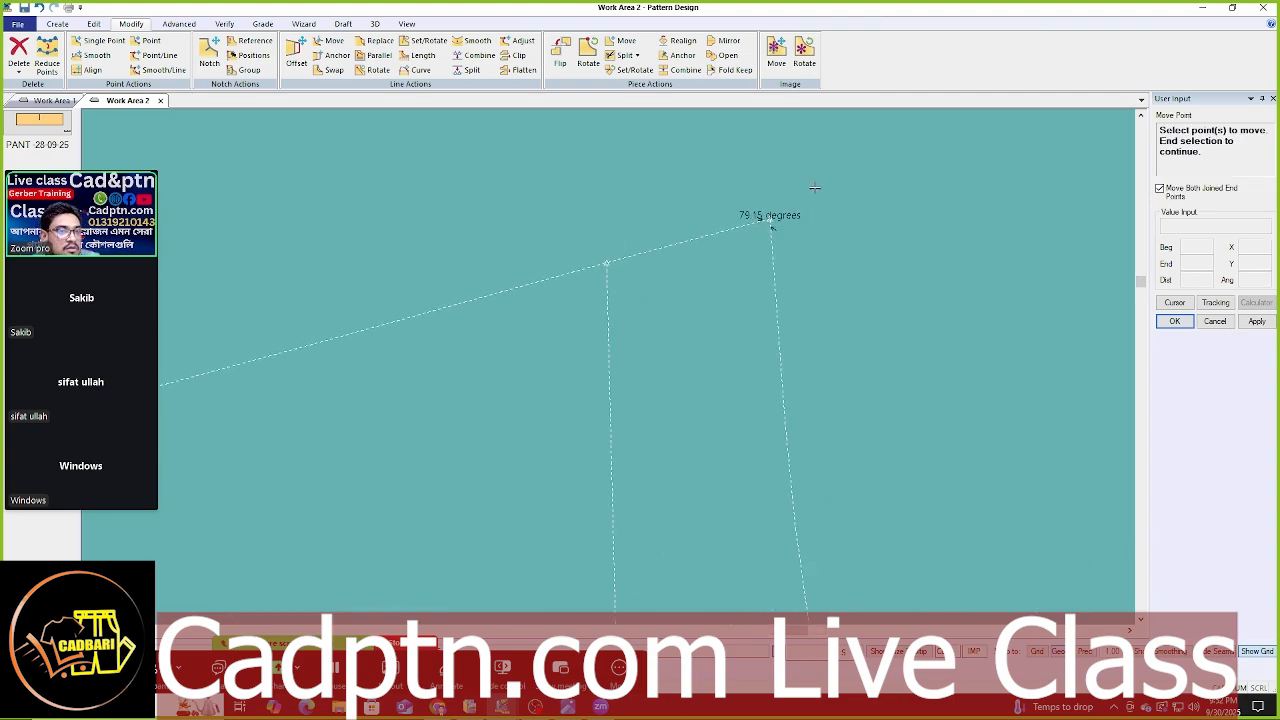
drag(815, 187, 746, 238)
click(768, 222)
right_click(768, 222)
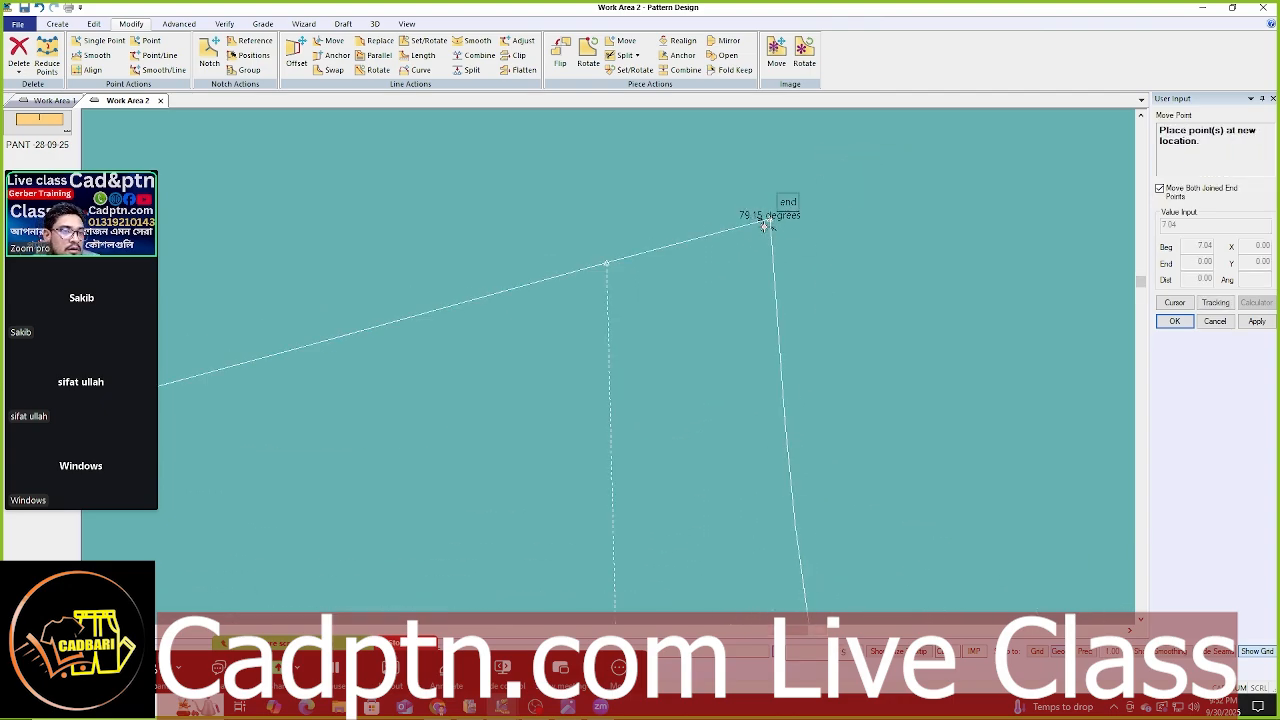
click(768, 222)
key(Return)
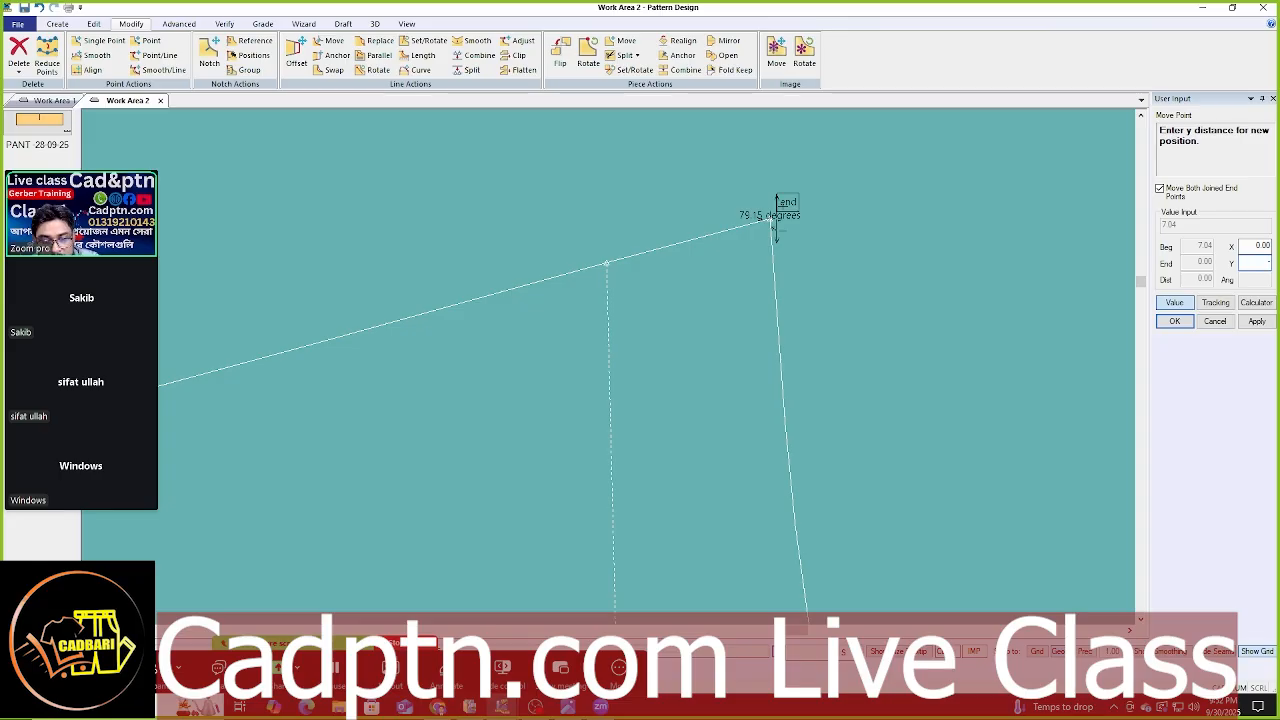
click(1256, 323)
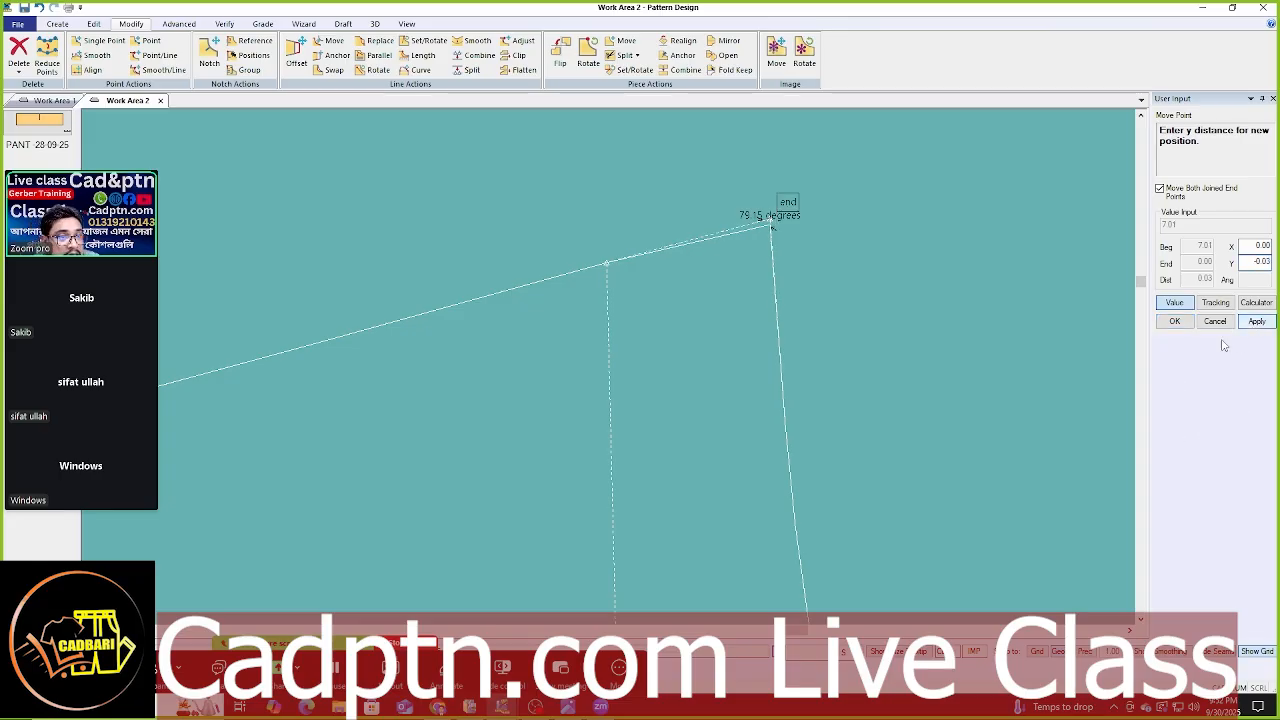
click(1177, 322)
- Move the joined back crotch point by X 0.00 and Y 0.02
click(764, 225)
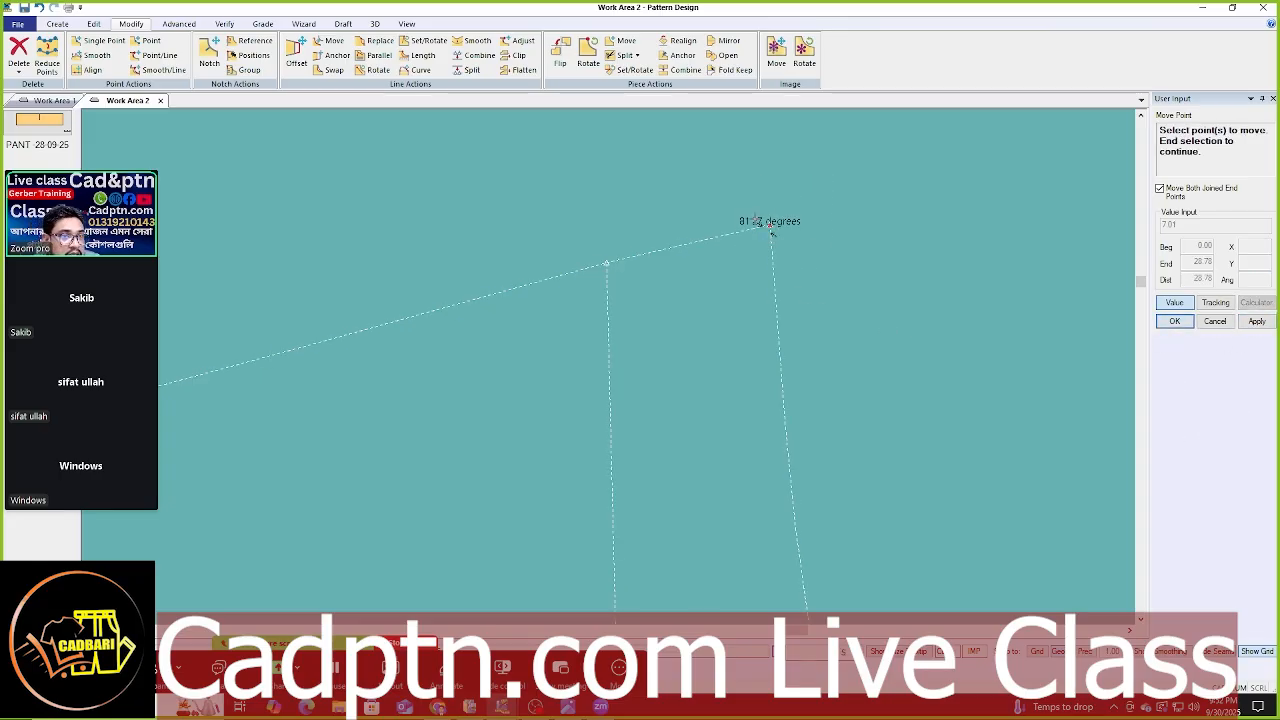
right_click(777, 163)
click(800, 172)
click(1247, 265)
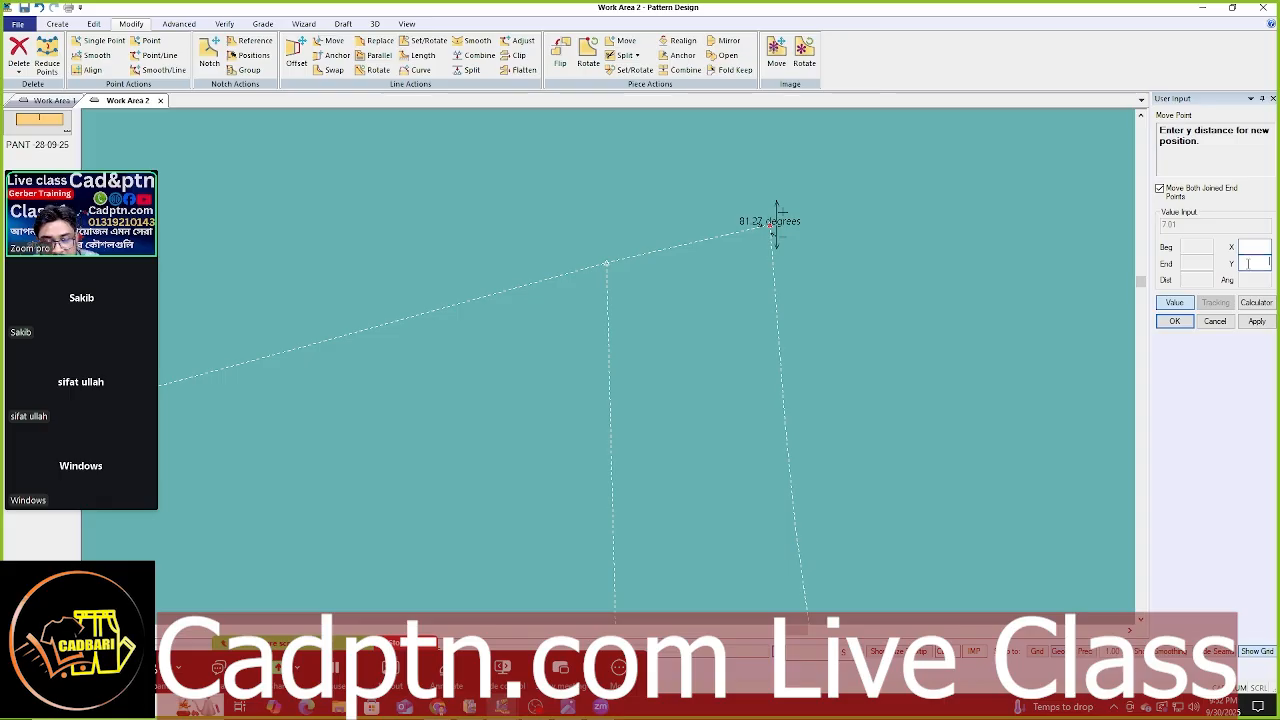
text(0)
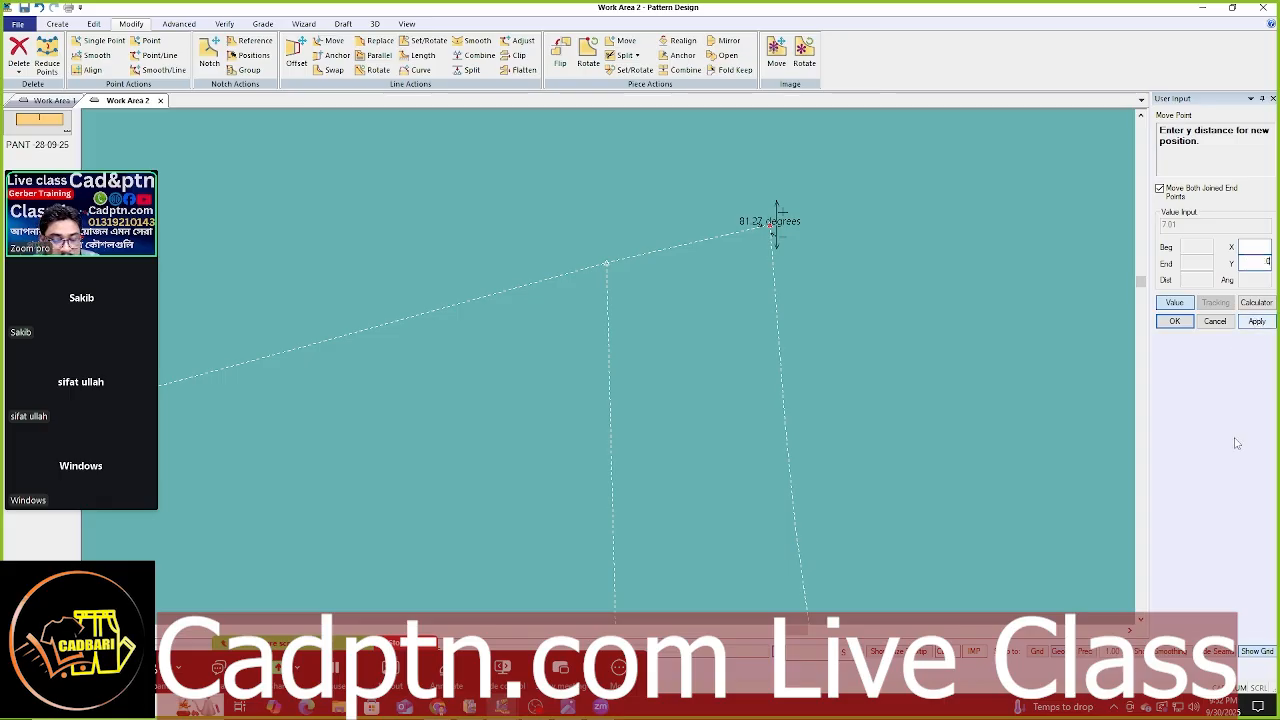
text(2)
click(1256, 321)
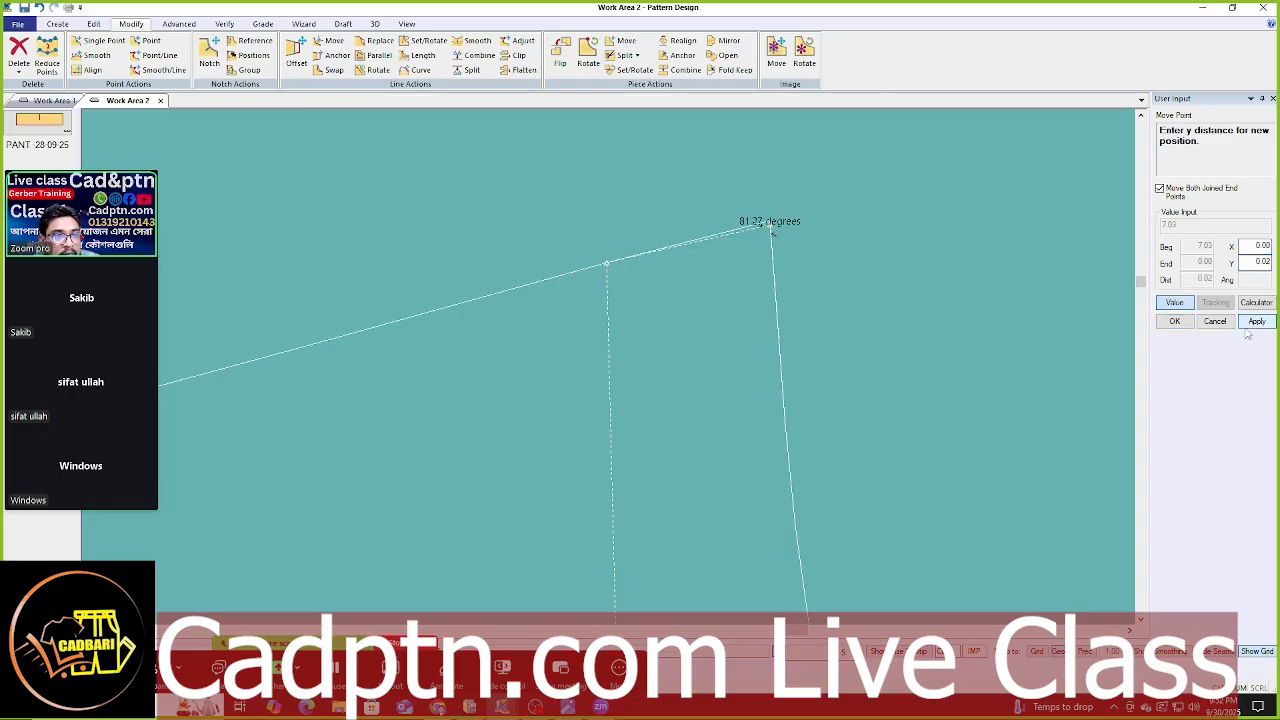
click(1175, 321)
- Shift the joined back crotch point vertically by Y -0.01 and finish the point move
click(769, 222)
right_click(876, 165)
click(900, 174)
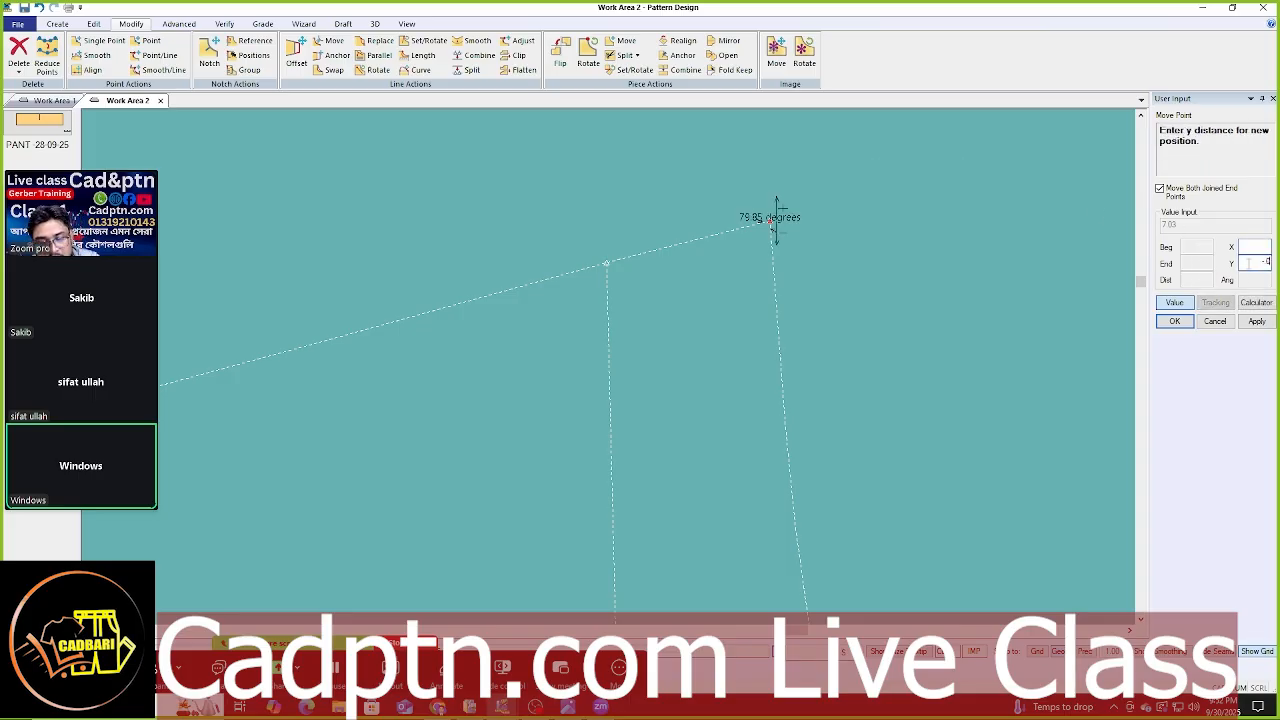
click(1252, 322)
click(1175, 321)
right_click(737, 201)
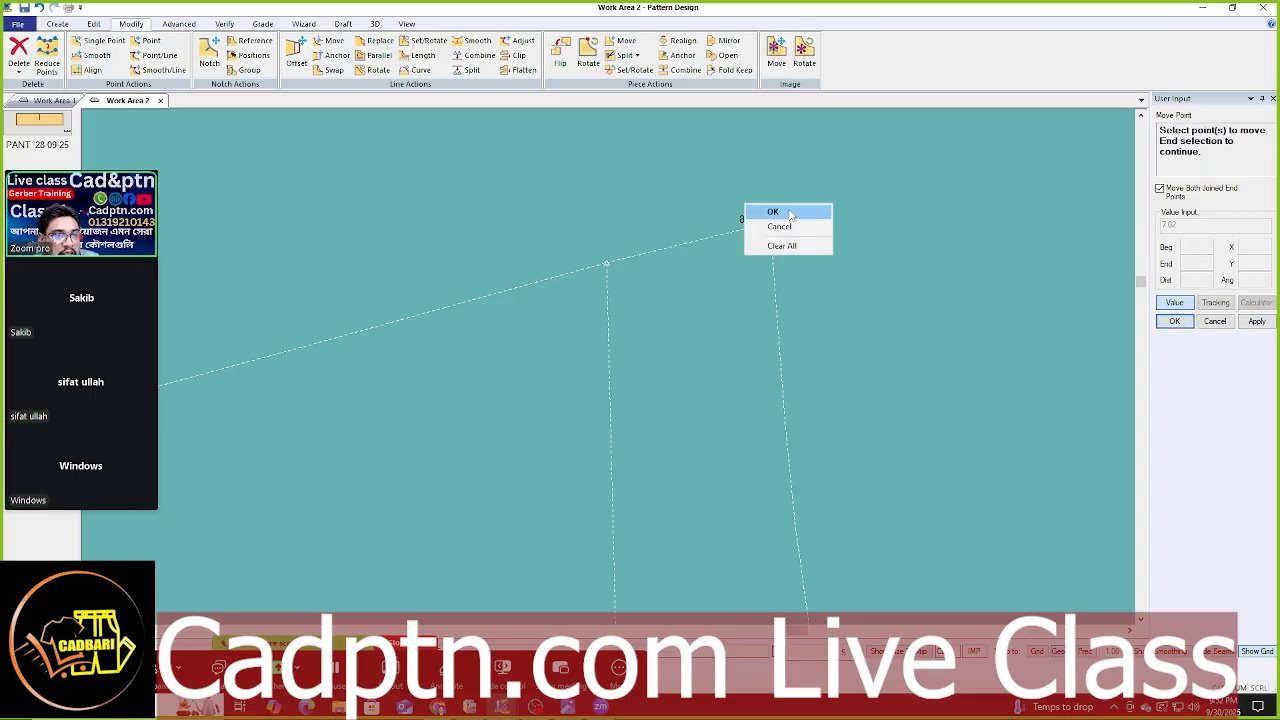
click(770, 211)
scroll(652, 226, down, 5)
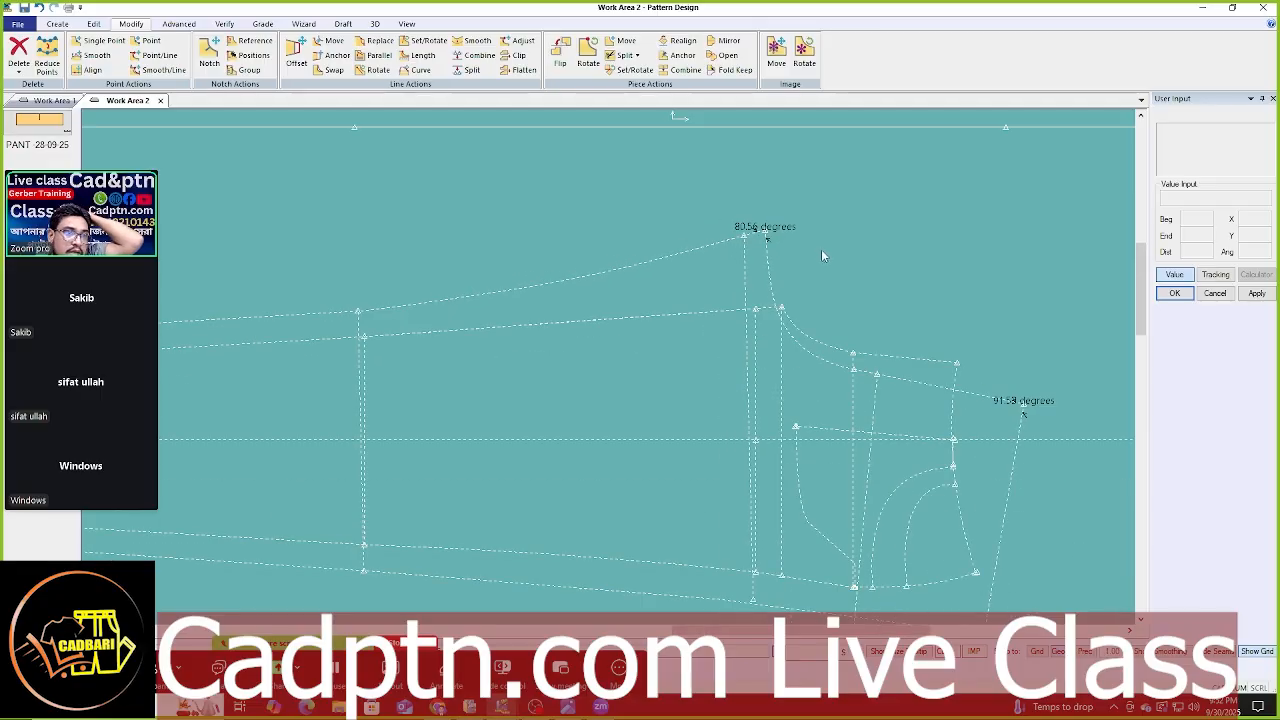
scroll(821, 258, up, 3)
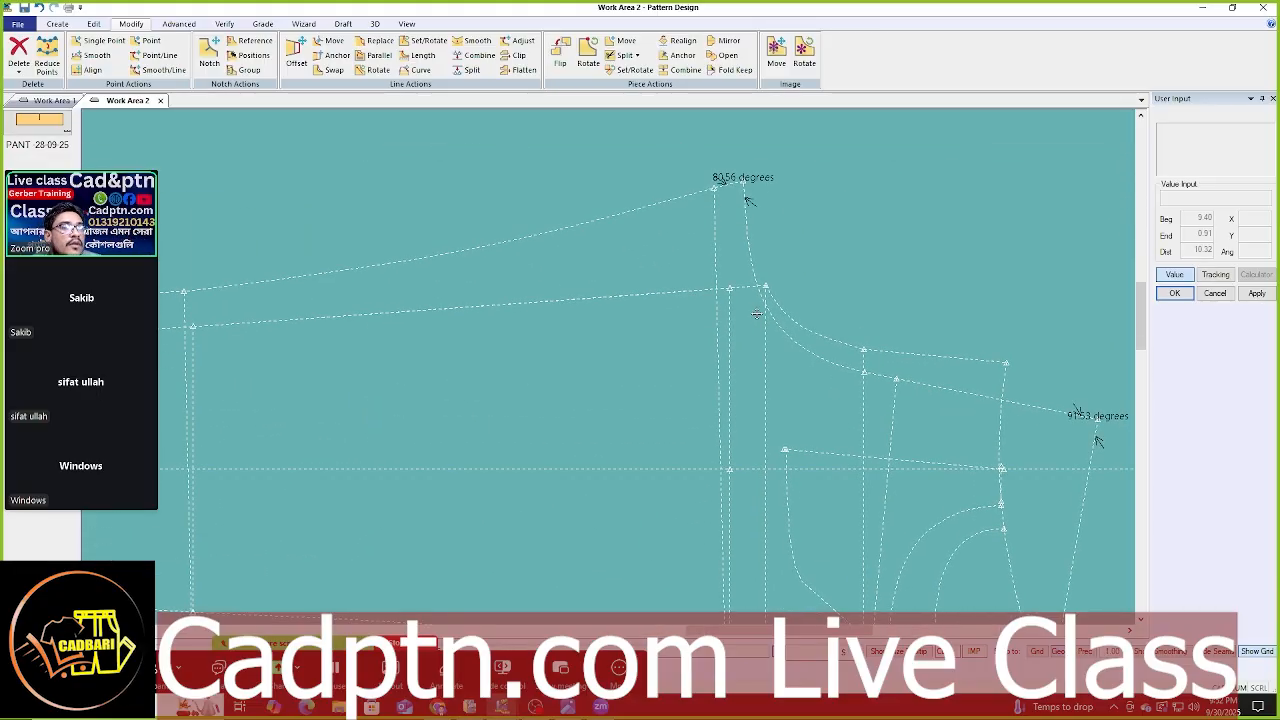
- Try to smoothly move the back side seam's intermediate point onto the hip line's lower end, using the range from knee to waist
scroll(631, 258, down, 1)
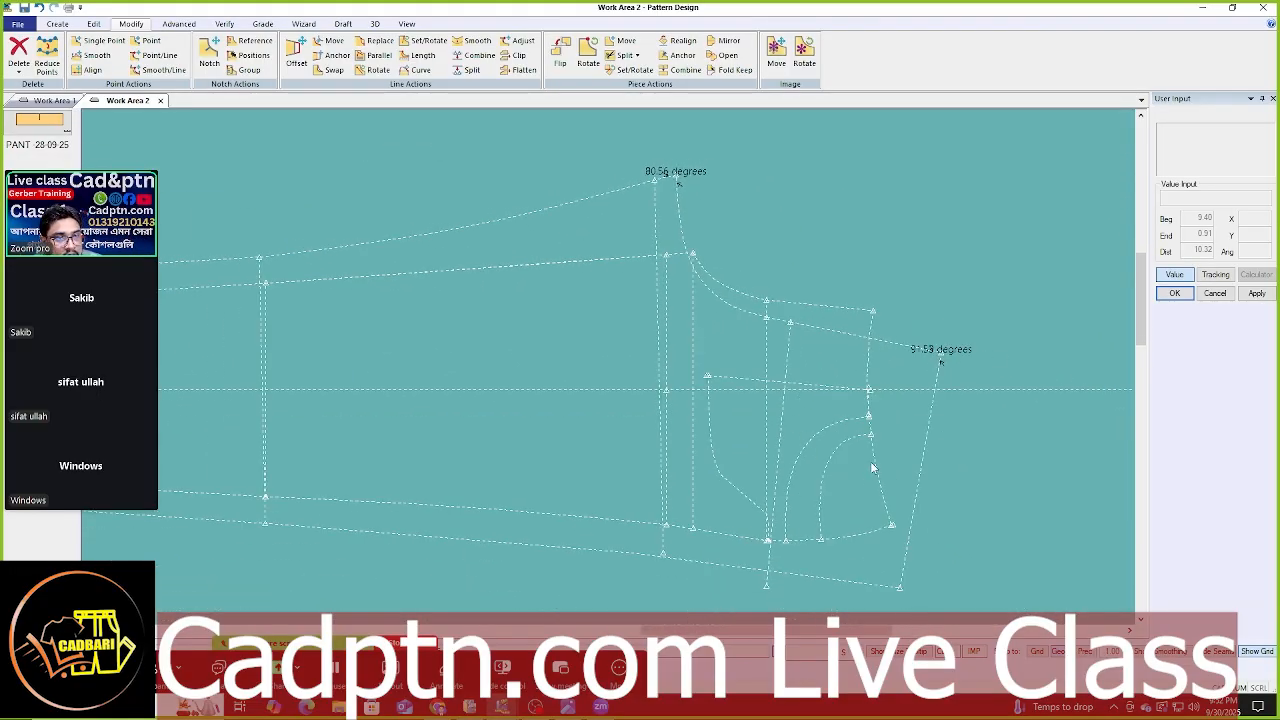
scroll(907, 284, down, 1)
scroll(752, 393, up, 1)
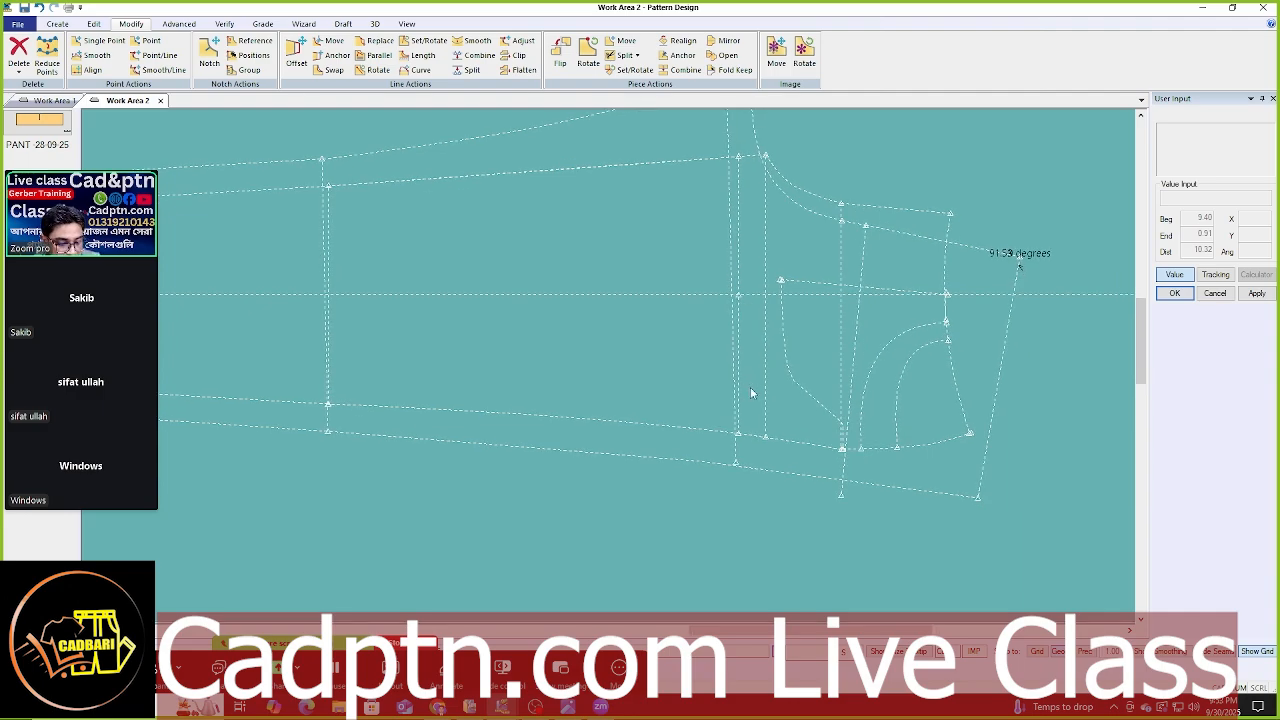
key(s)
click(700, 461)
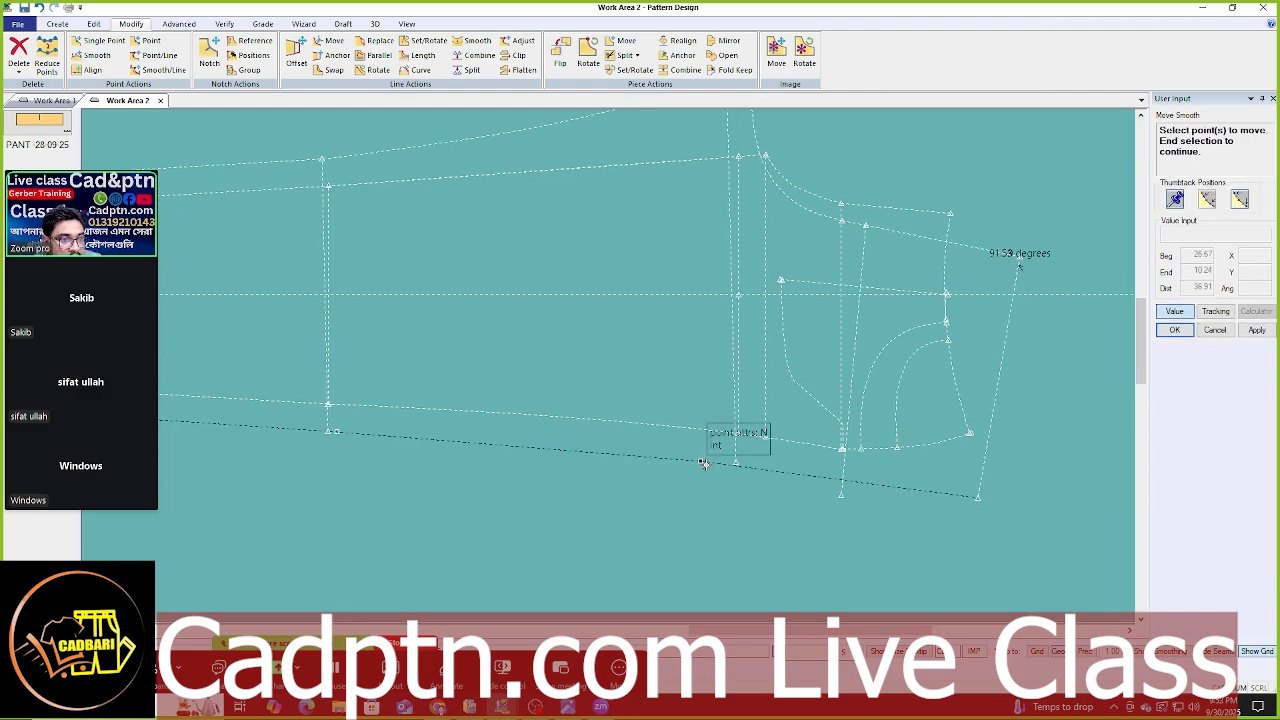
scroll(800, 300, down, 2)
right_click(760, 291)
click(800, 297)
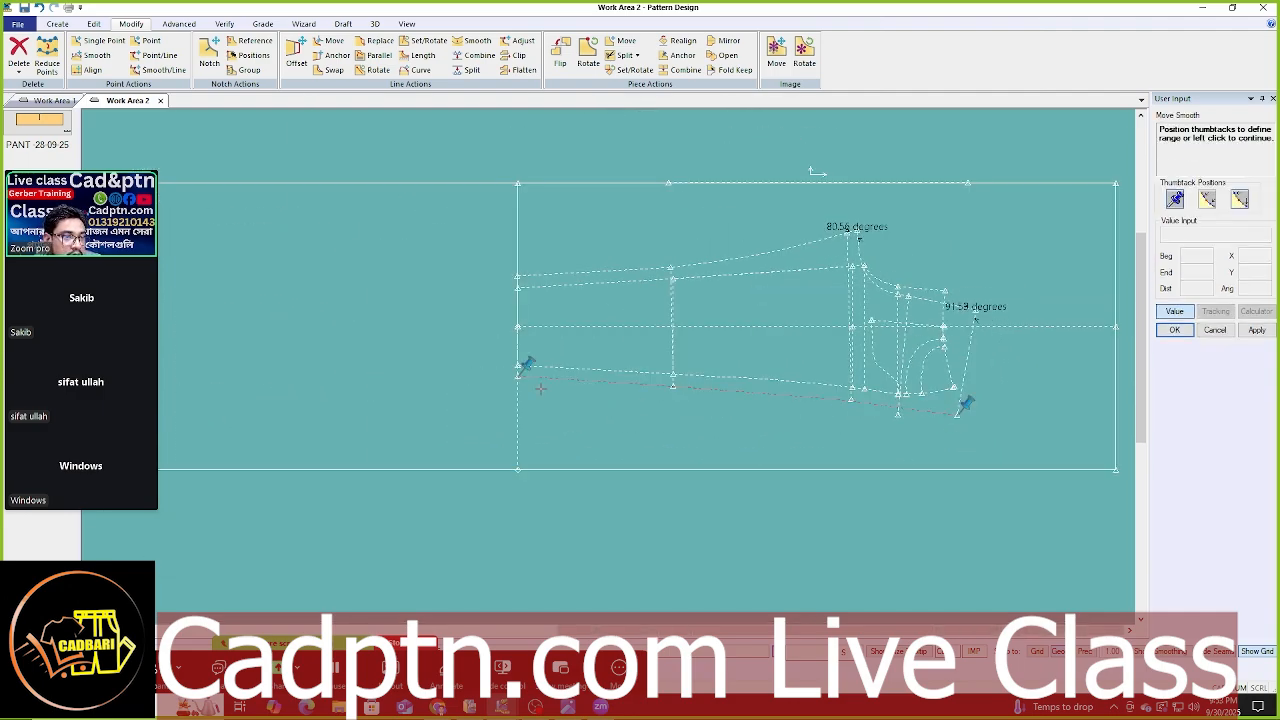
click(523, 366)
scroll(749, 369, up, 1)
click(1168, 314)
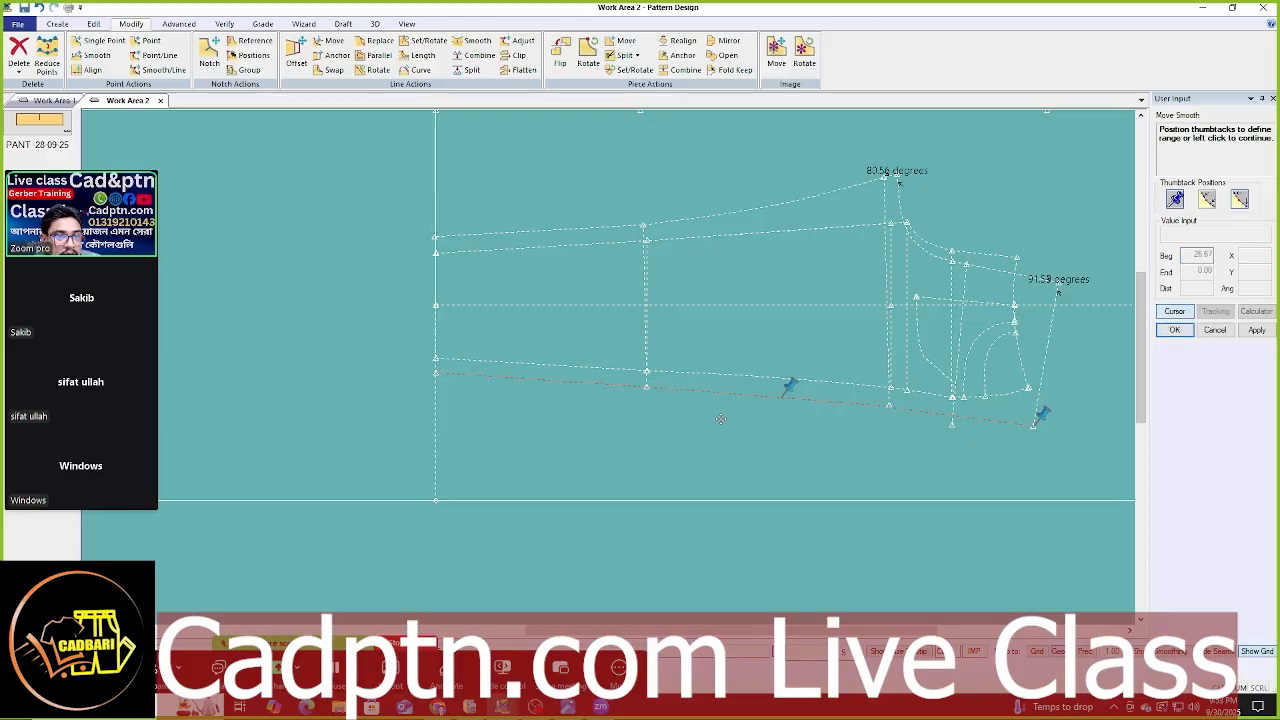
click(648, 392)
scroll(901, 435, up, 5)
right_click(934, 311)
click(972, 320)
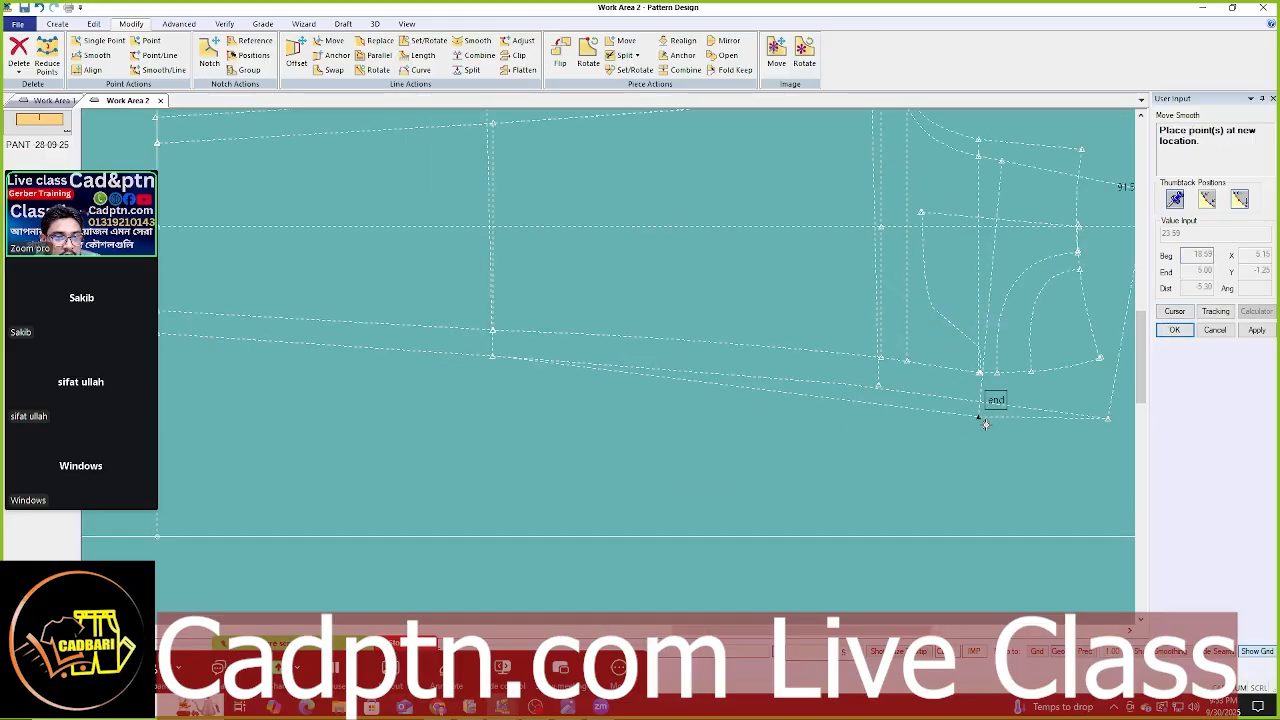
click(981, 418)
scroll(511, 383, down, 4)
scroll(760, 370, up, 3)
right_click(755, 268)
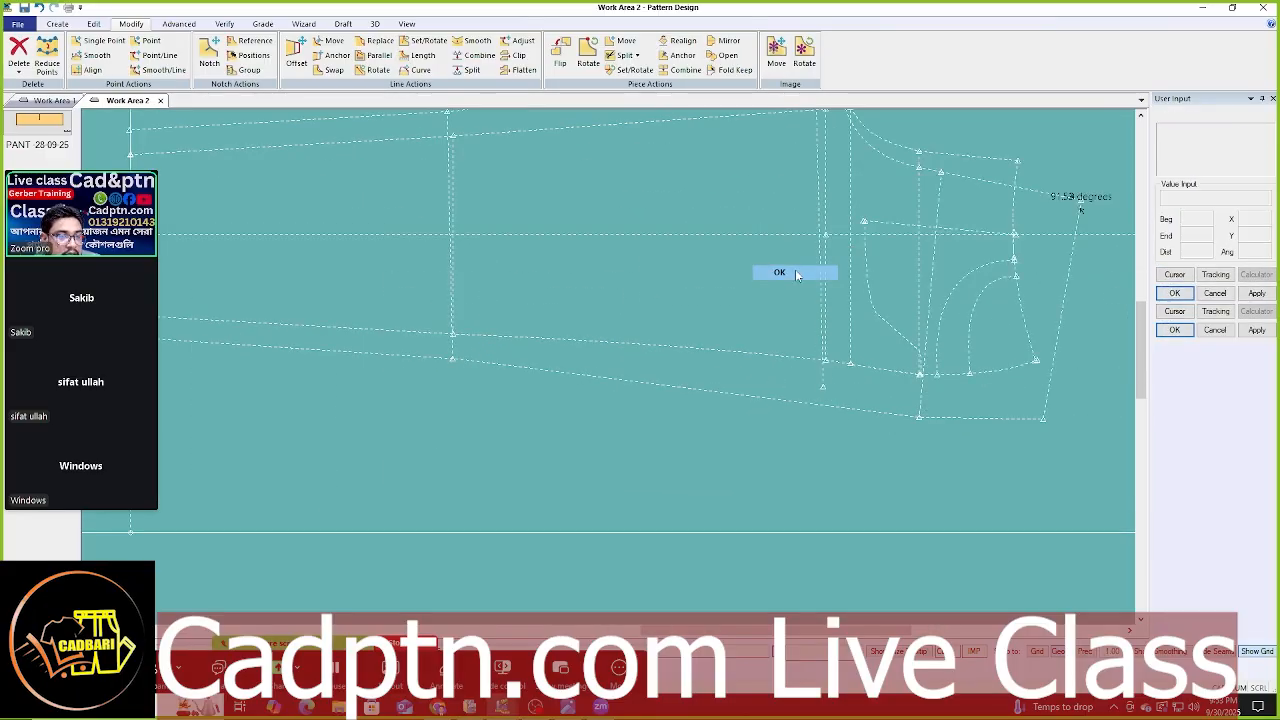
click(780, 274)
scroll(800, 280, up, 2)
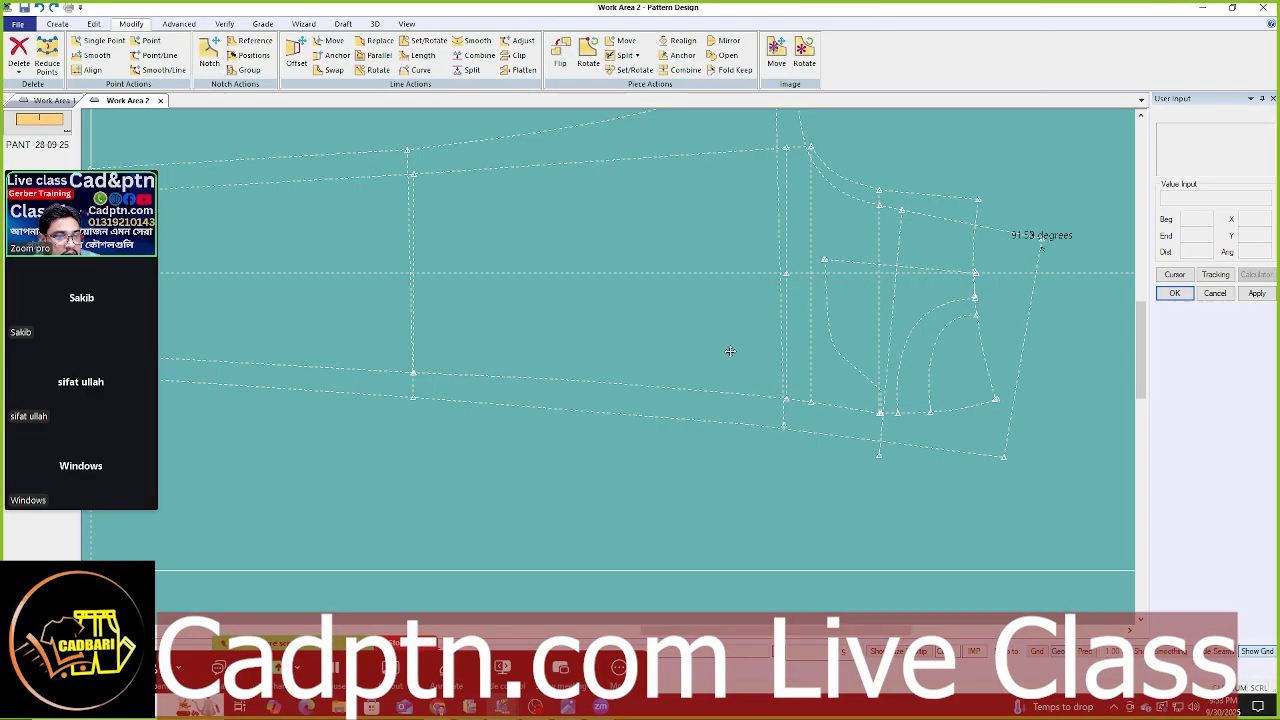
- Delete the existing back side seam line
scroll(730, 351, down, 2)
key(Delete)
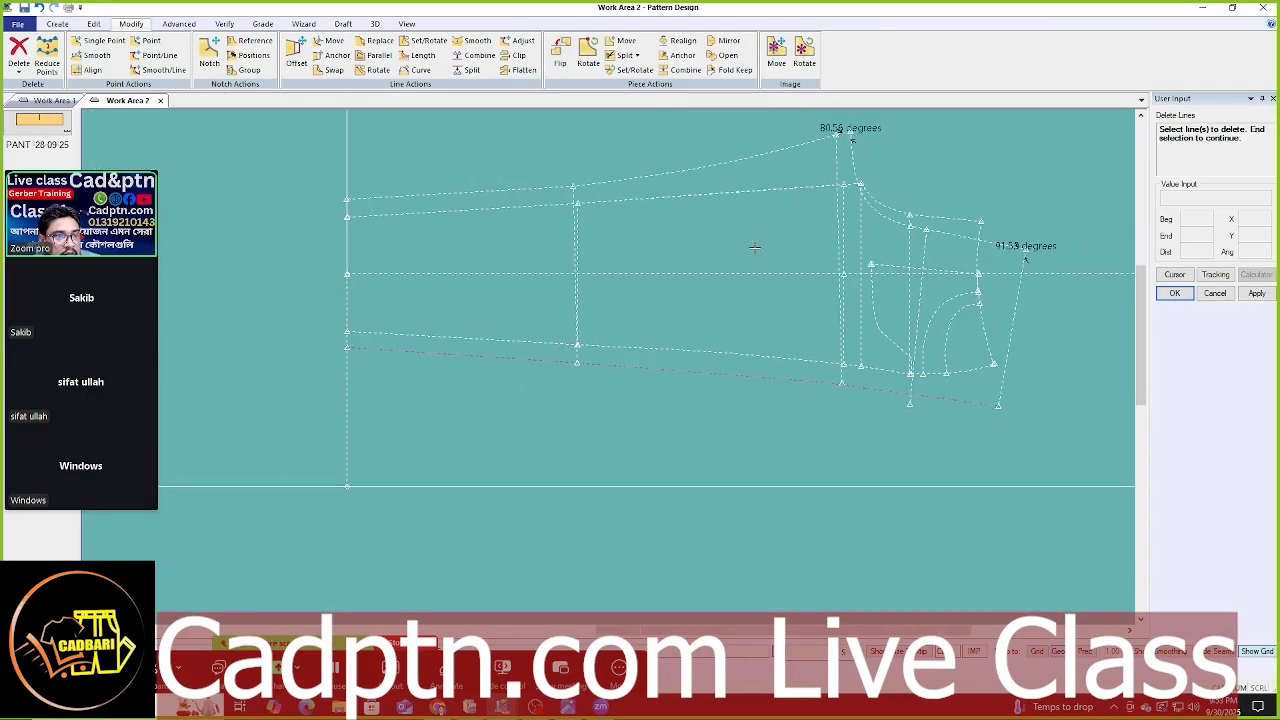
right_click(712, 242)
click(733, 249)
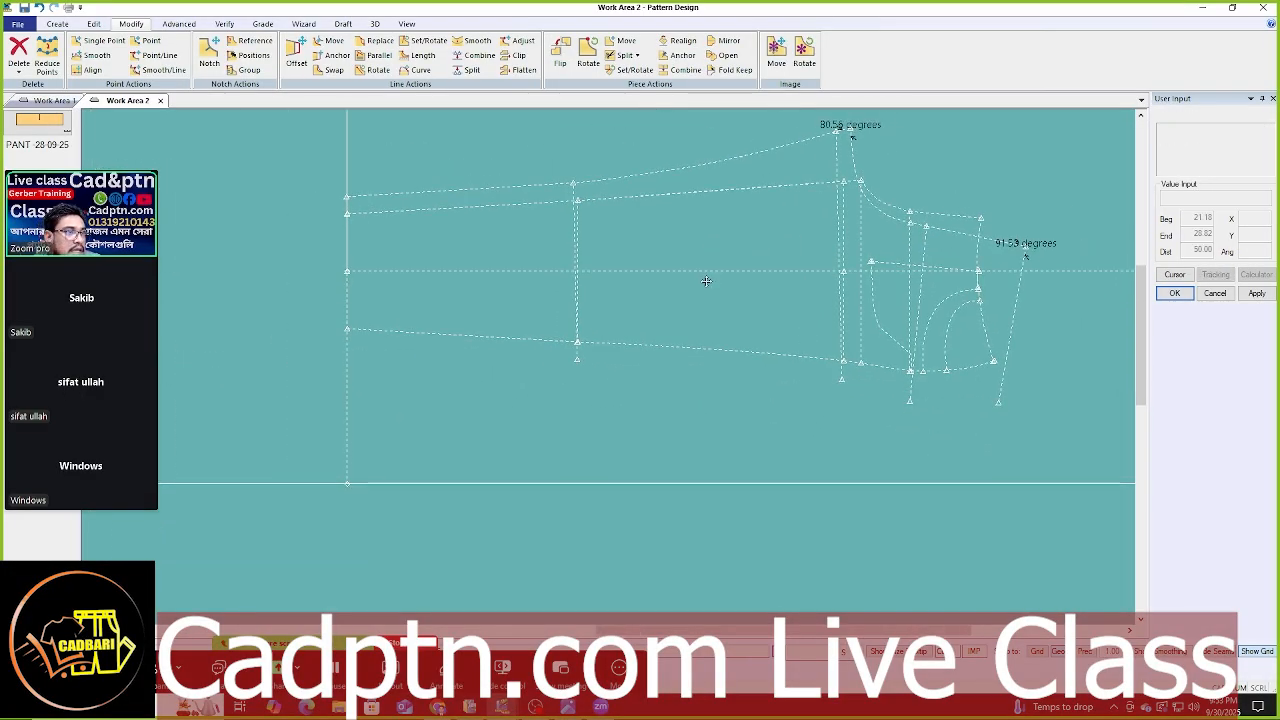
- Start a digitized curve for the back side seam at the back hem's lower point and pass it through the knee line's lower end
click(57, 23)
click(256, 40)
scroll(310, 290, up, 1)
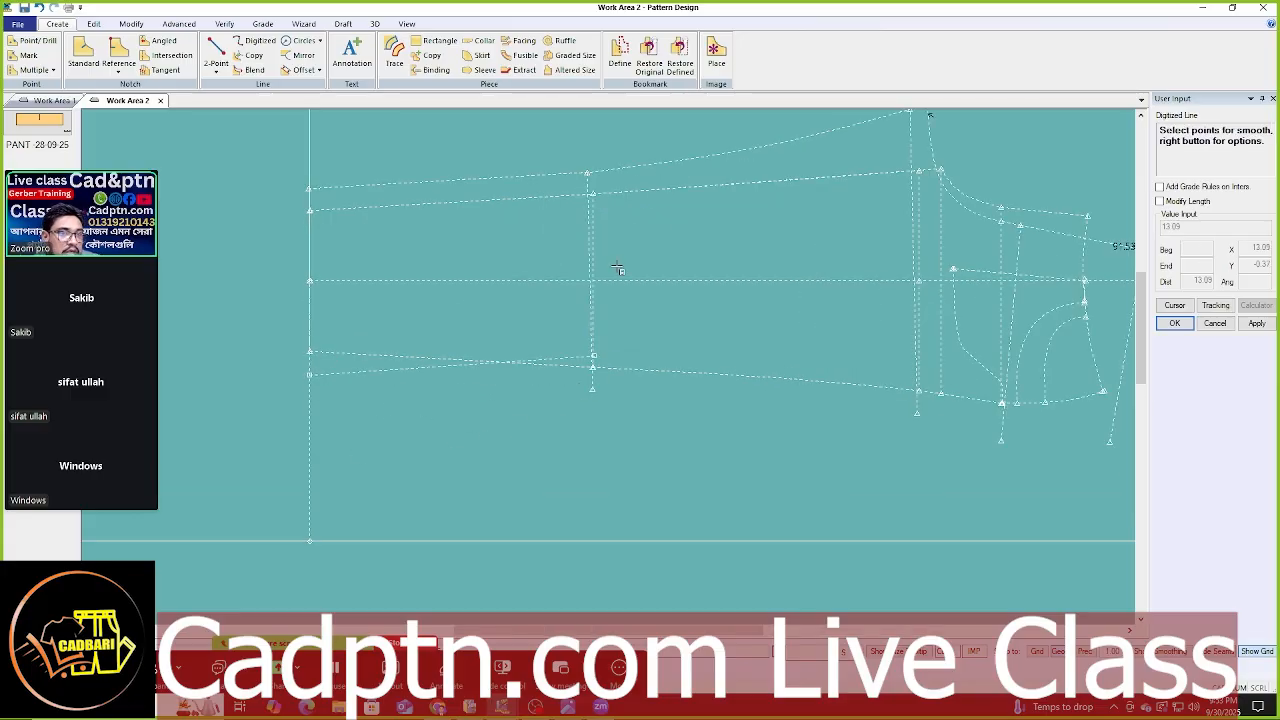
right_click(580, 248)
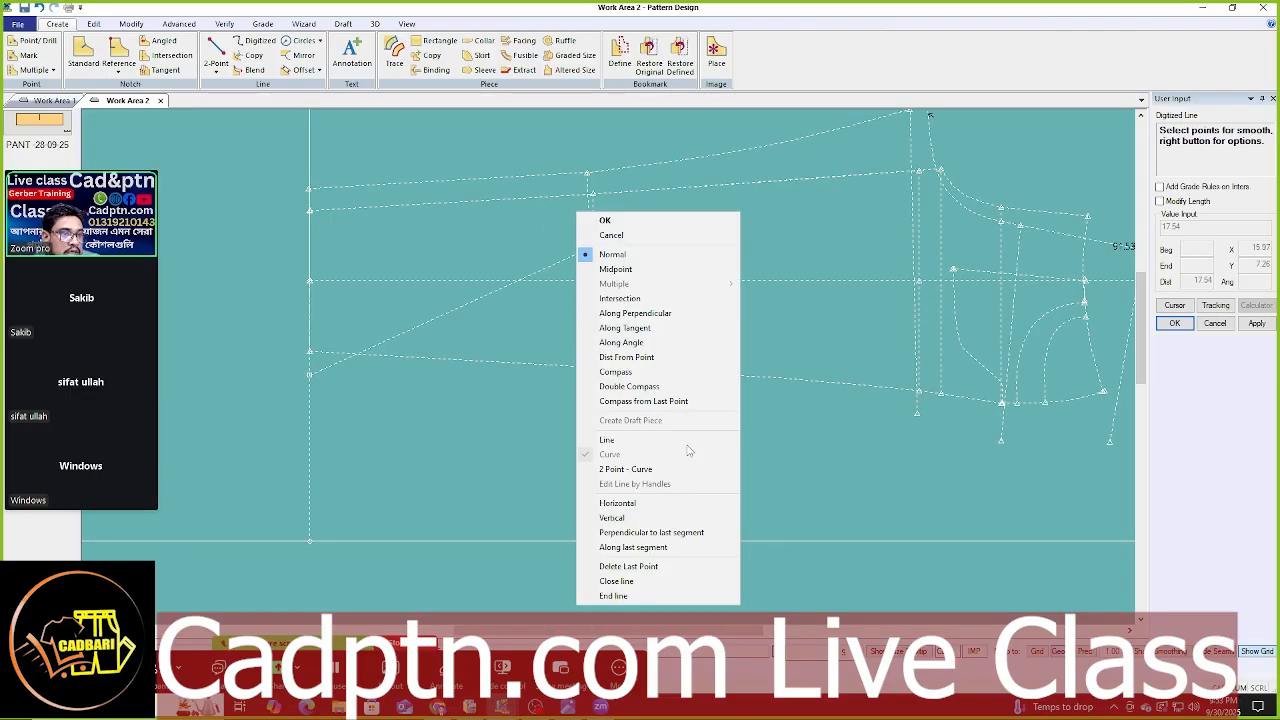
click(588, 459)
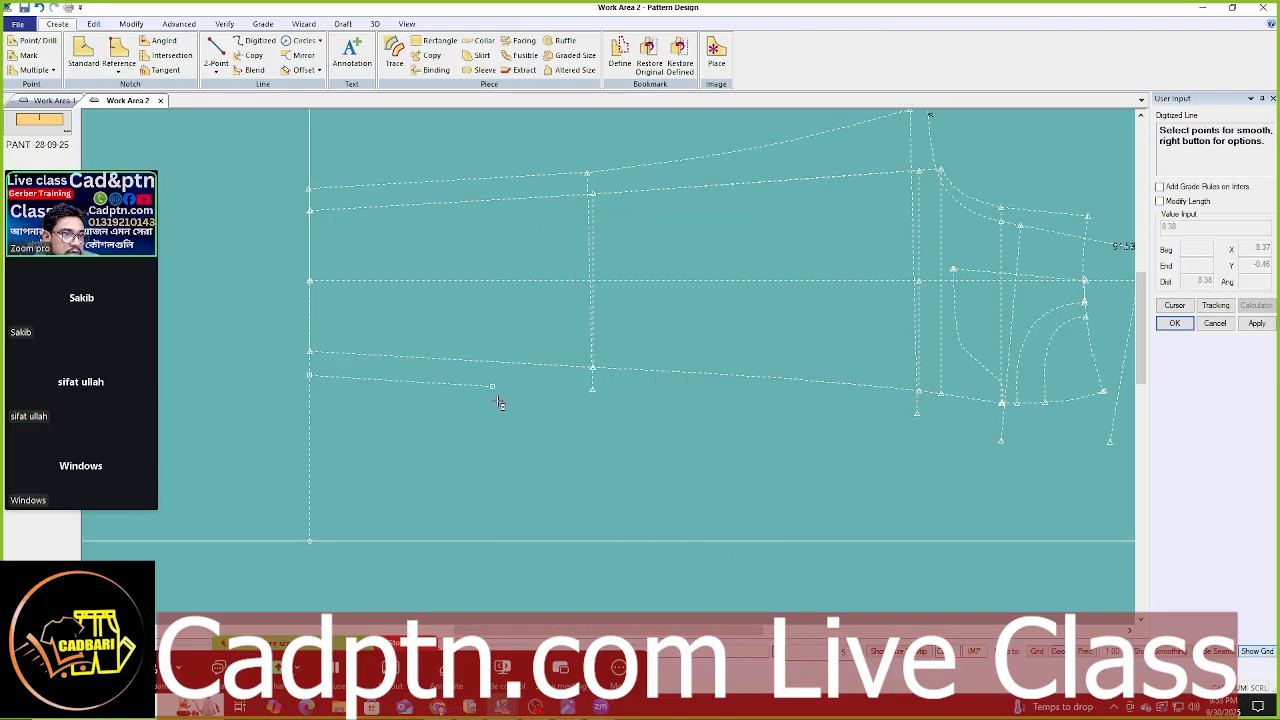
click(592, 390)
scroll(940, 443, up, 1)
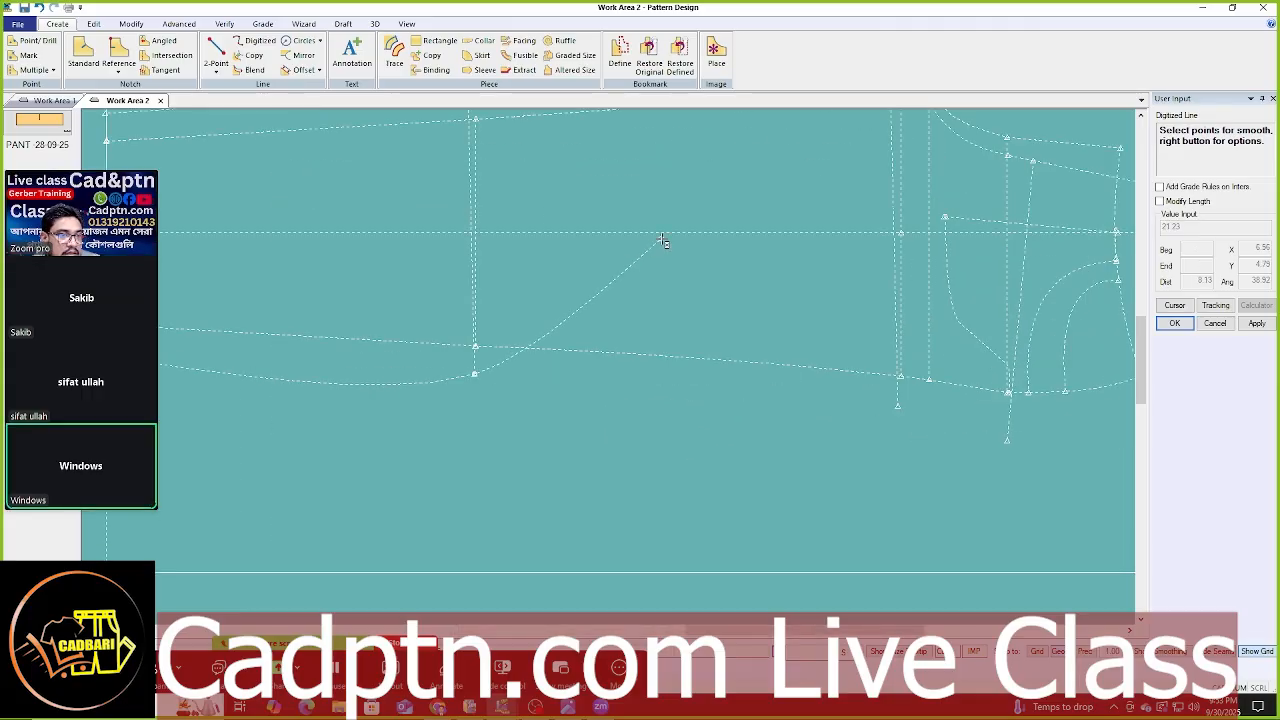
- Continue the side seam curve with free points on both sides of the crotch line and through the back hip line's lower end
right_click(580, 236)
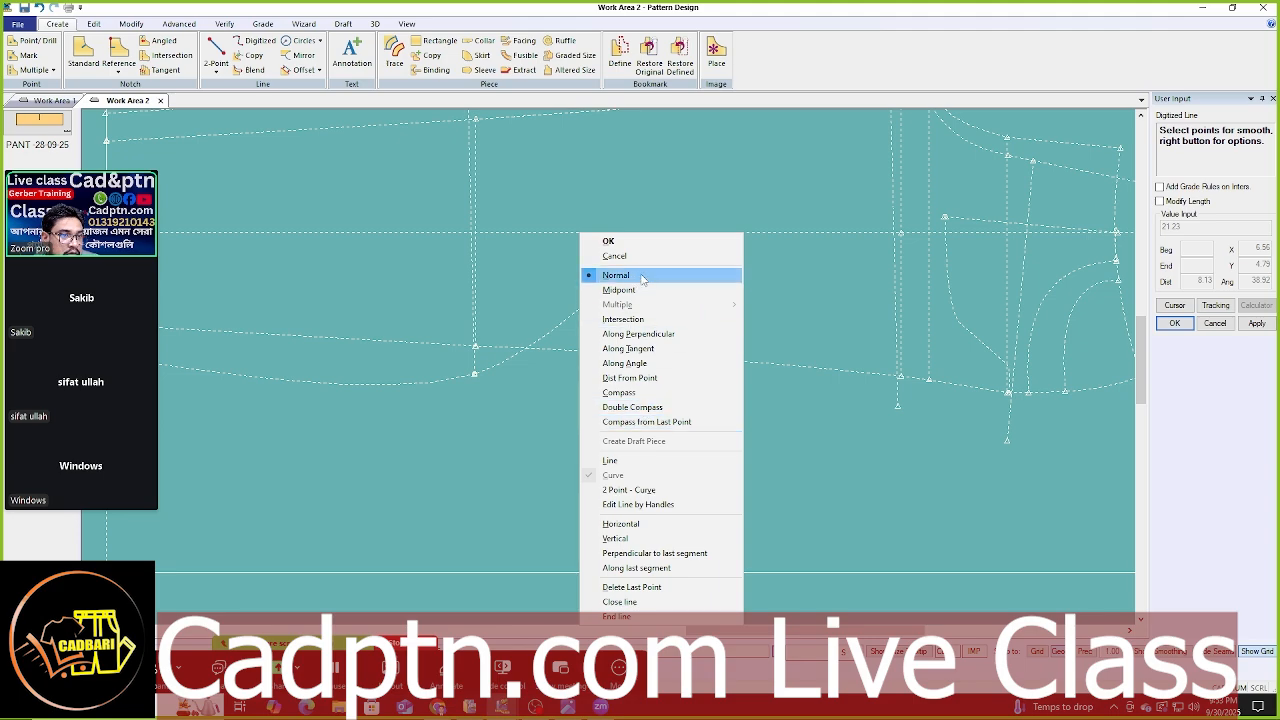
click(892, 459)
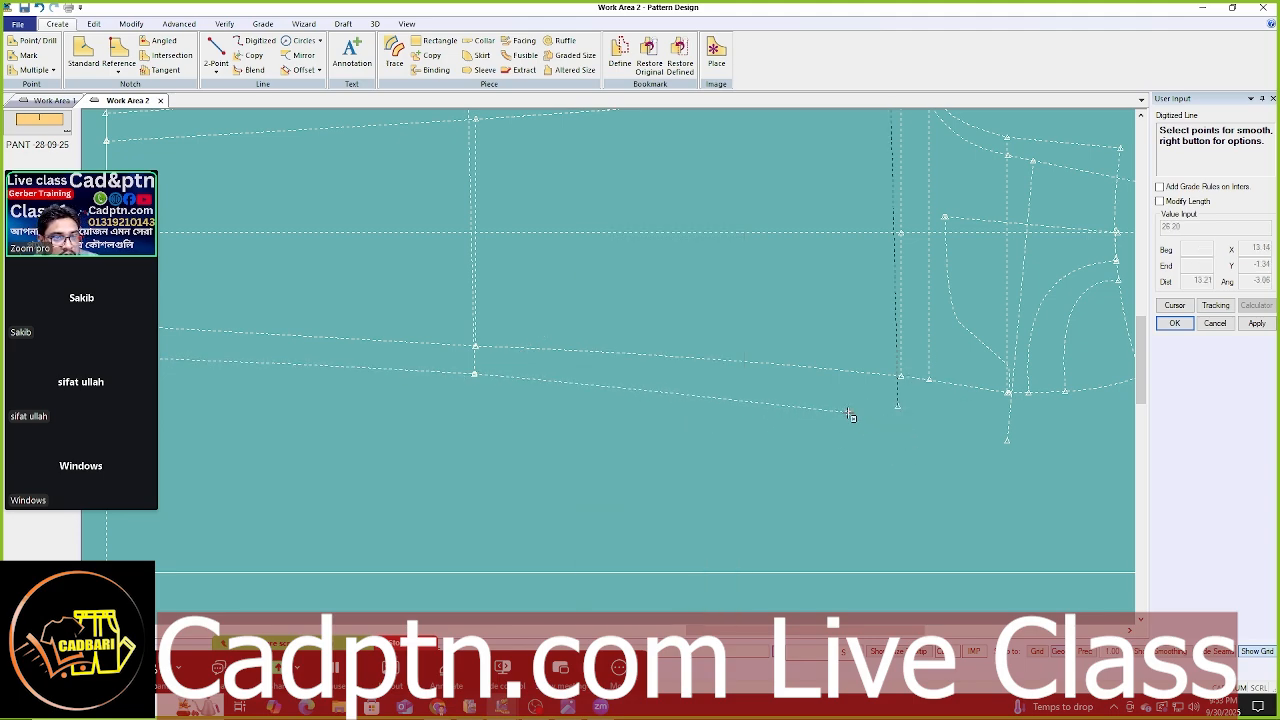
scroll(506, 280, down, 1)
scroll(1034, 443, up, 2)
scroll(872, 418, up, 1)
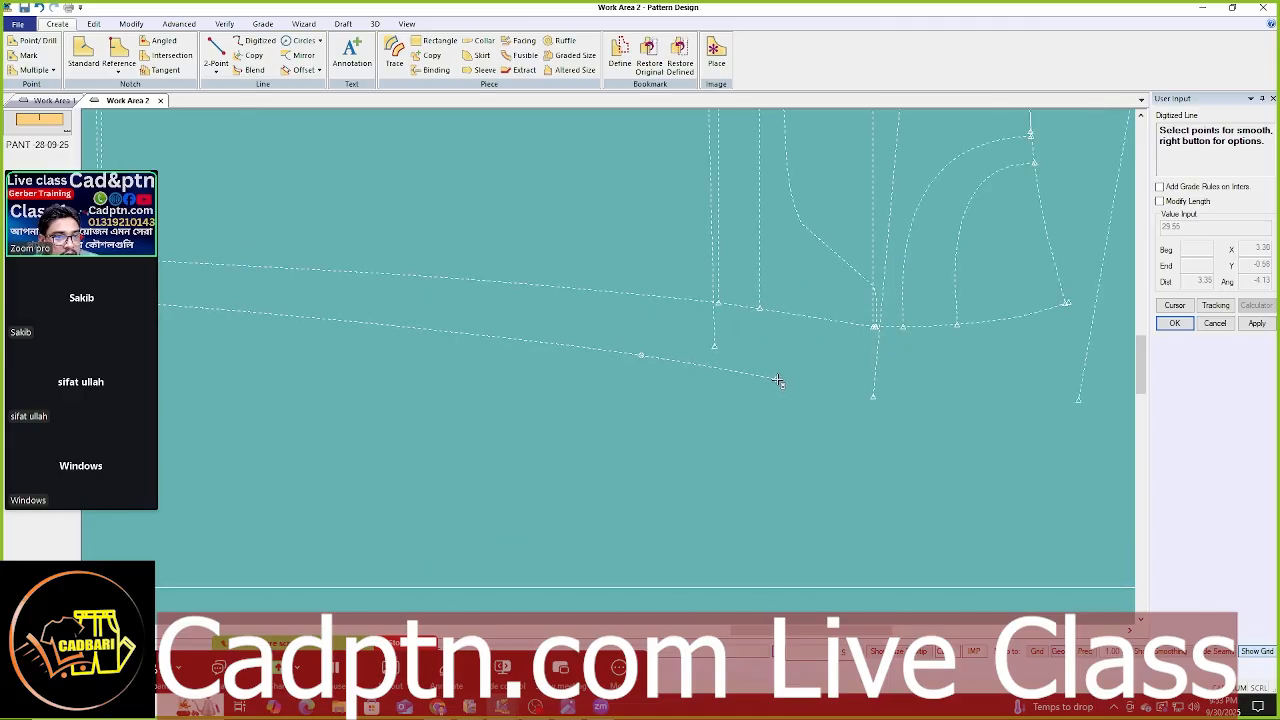
scroll(875, 400, up, 1)
click(873, 394)
scroll(457, 371, down, 2)
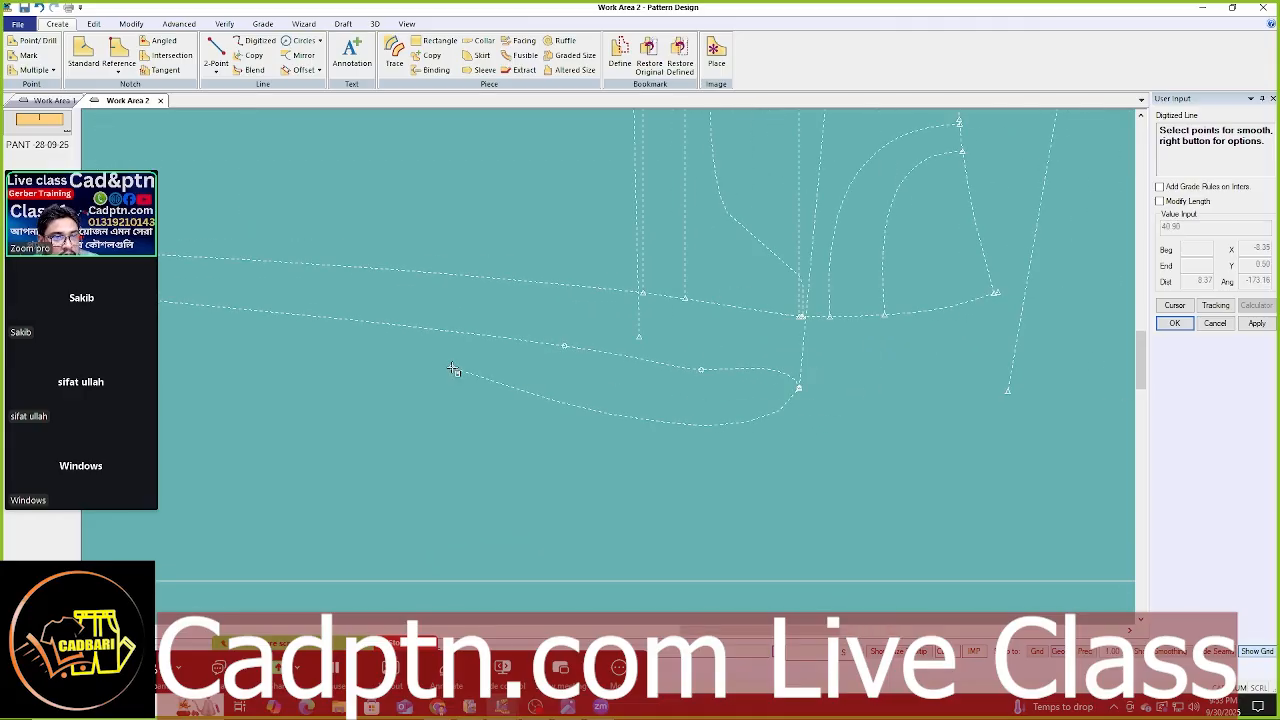
- Add a curve point between hip and waist, end the side seam at the back waistline's lower end, and finish the line
scroll(922, 393, up, 1)
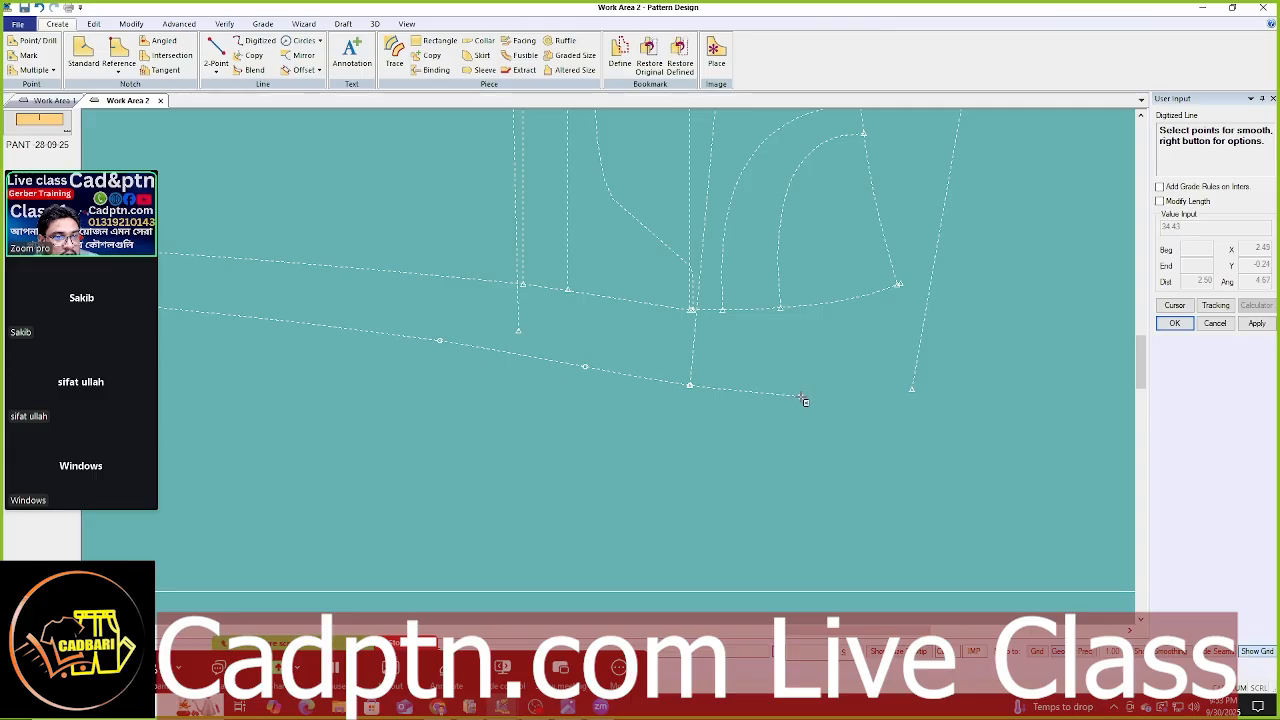
scroll(1024, 377, up, 1)
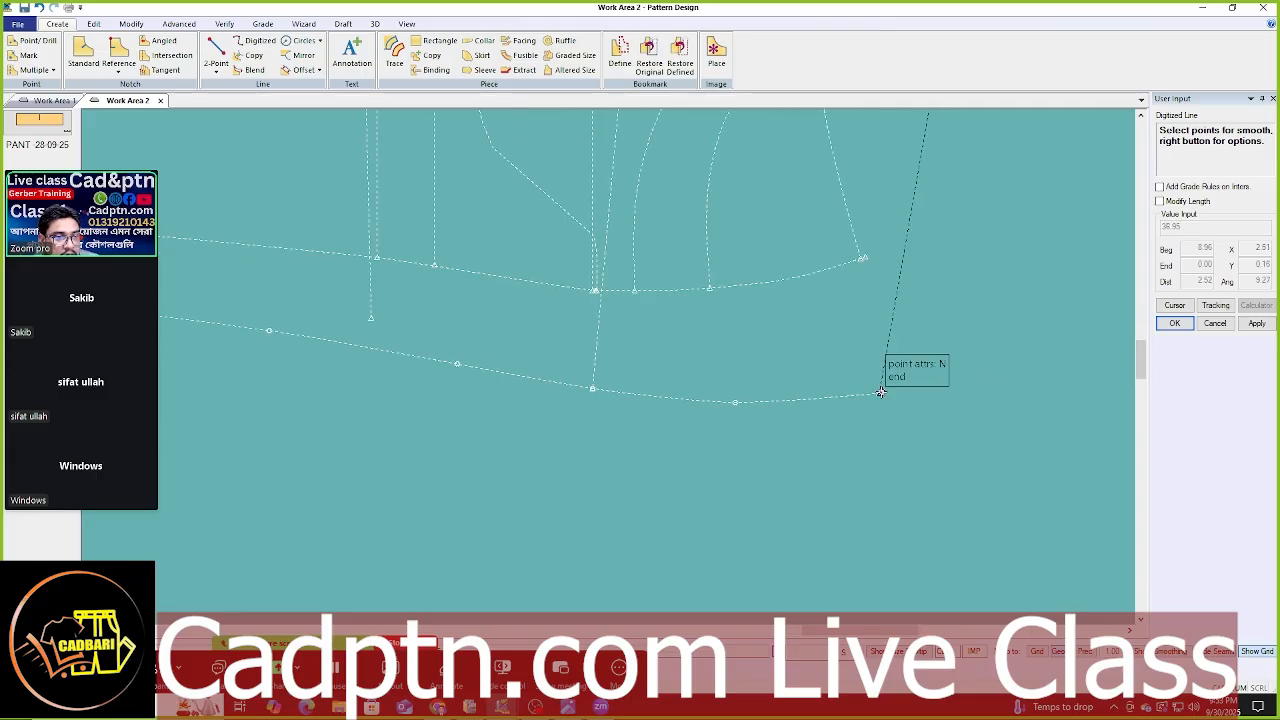
click(880, 392)
right_click(931, 209)
click(940, 213)
scroll(1008, 374, down, 2)
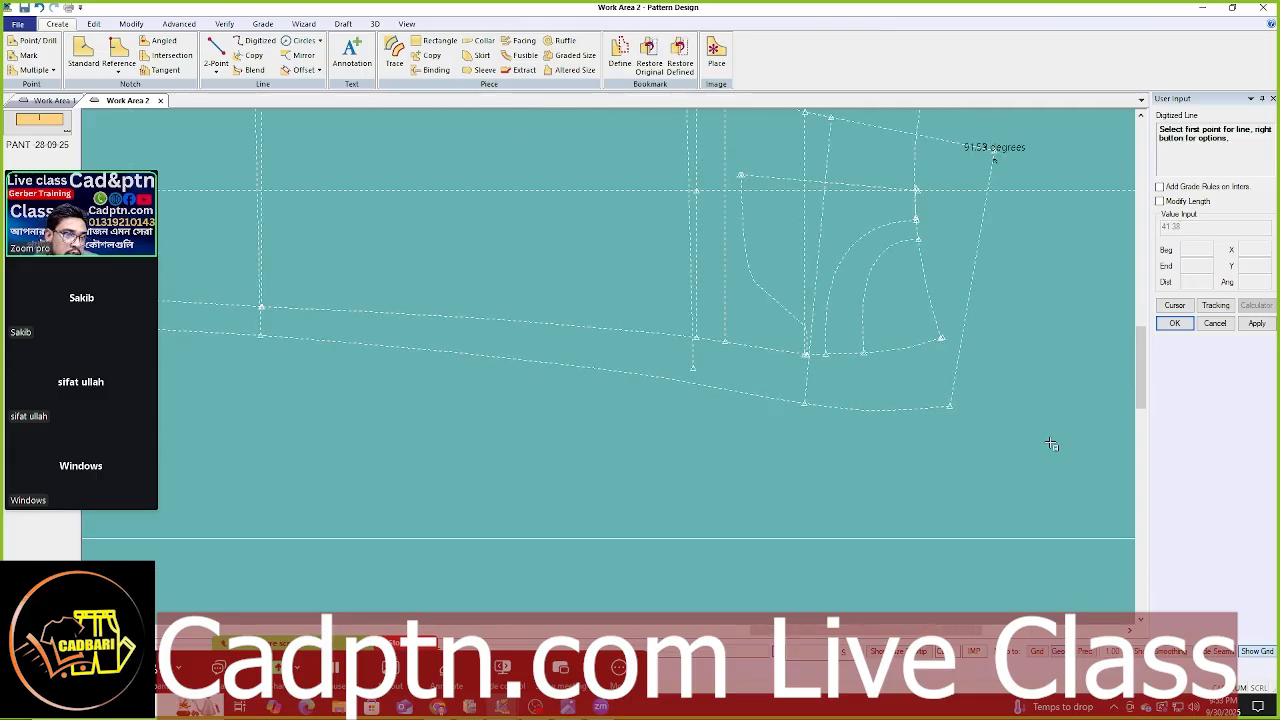
right_click(768, 203)
click(780, 211)
scroll(709, 331, up, 2)
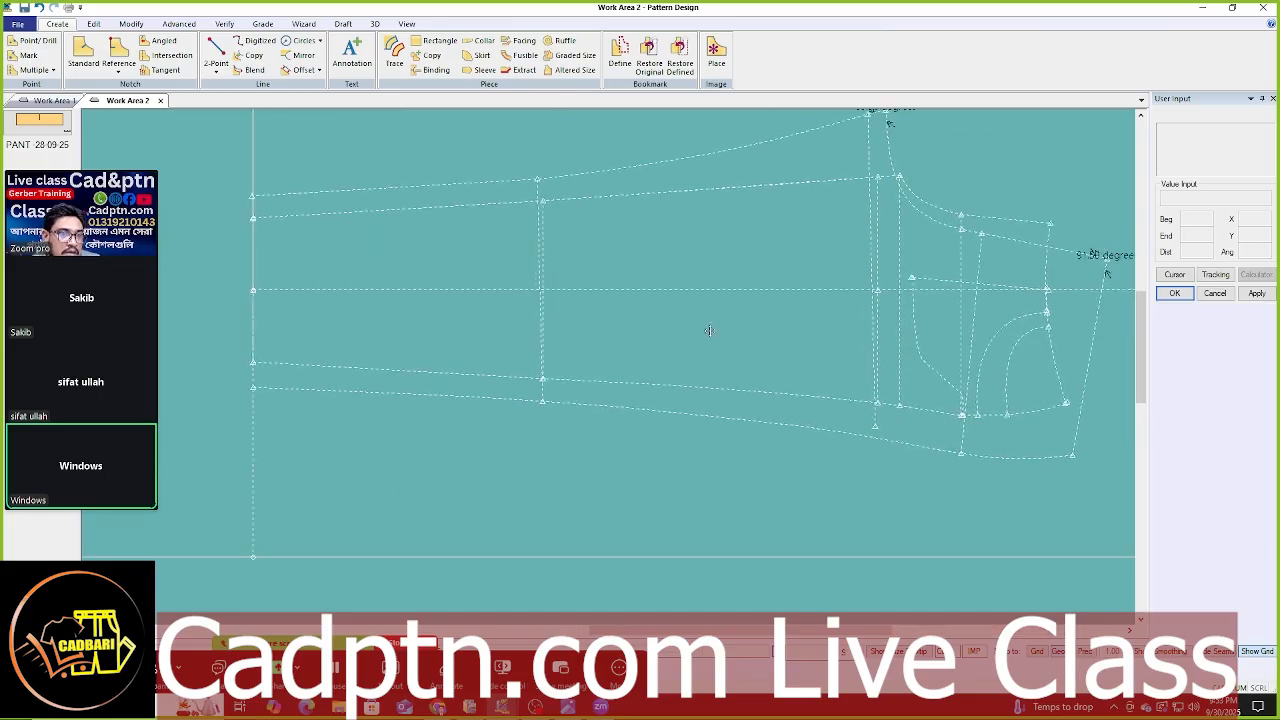
- Move the lower end of the back crotch line onto the new side seam curve
middle_drag(709, 331, 655, 304)
key(m)
scroll(830, 411, up, 1)
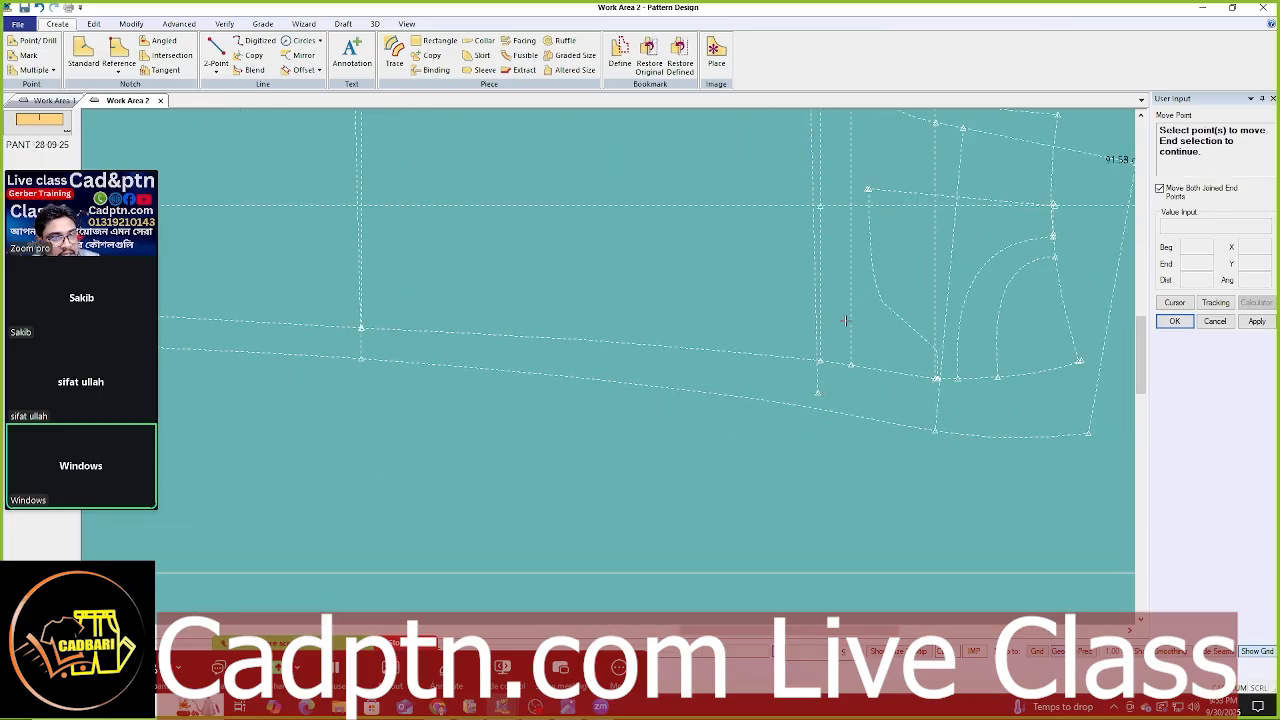
click(817, 392)
right_click(831, 303)
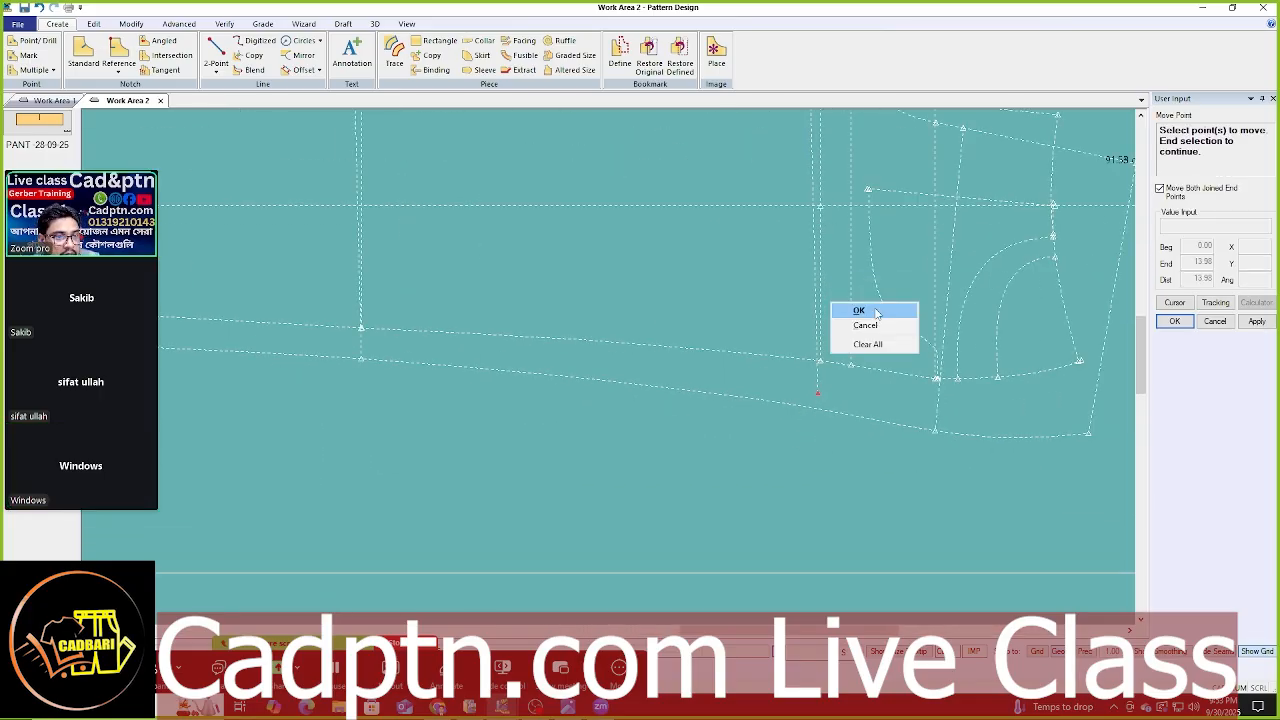
click(877, 314)
click(818, 408)
right_click(841, 277)
click(858, 285)
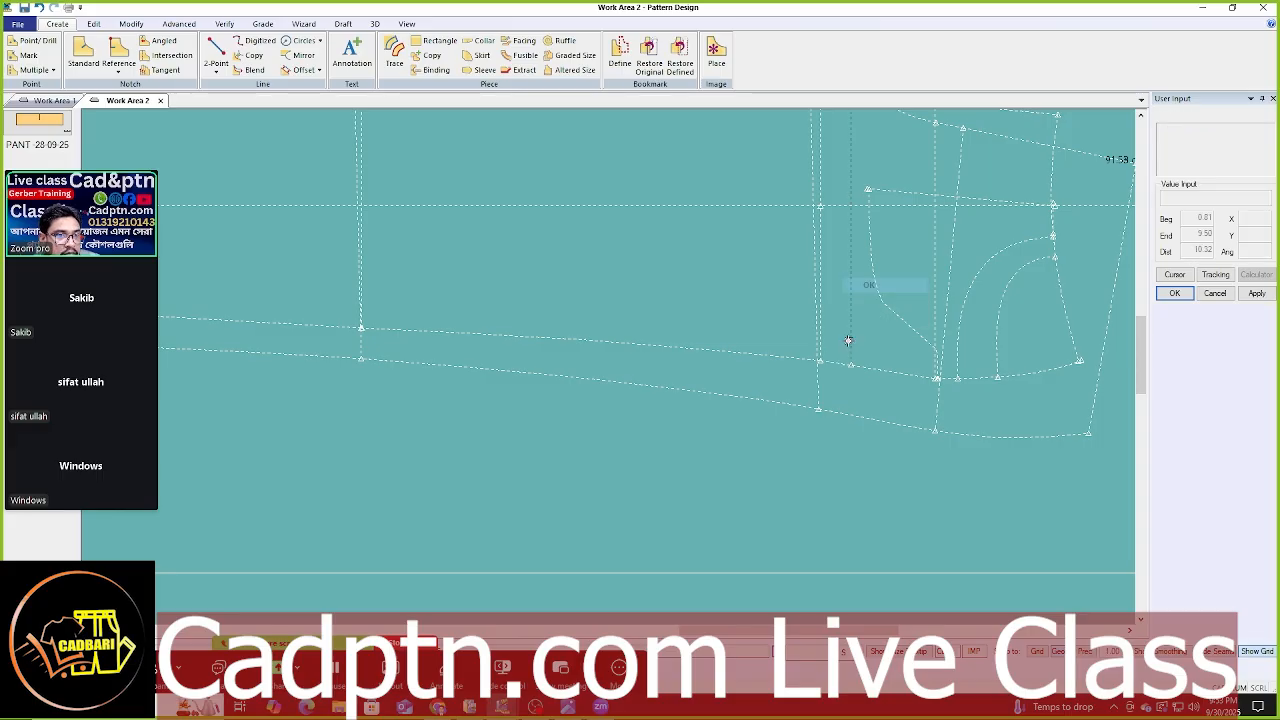
- Measure the graded lengths of the back crotch line and the upper half of the front crotch line
scroll(848, 341, down, 1)
middle_drag(848, 341, 857, 420)
key(alt+l)
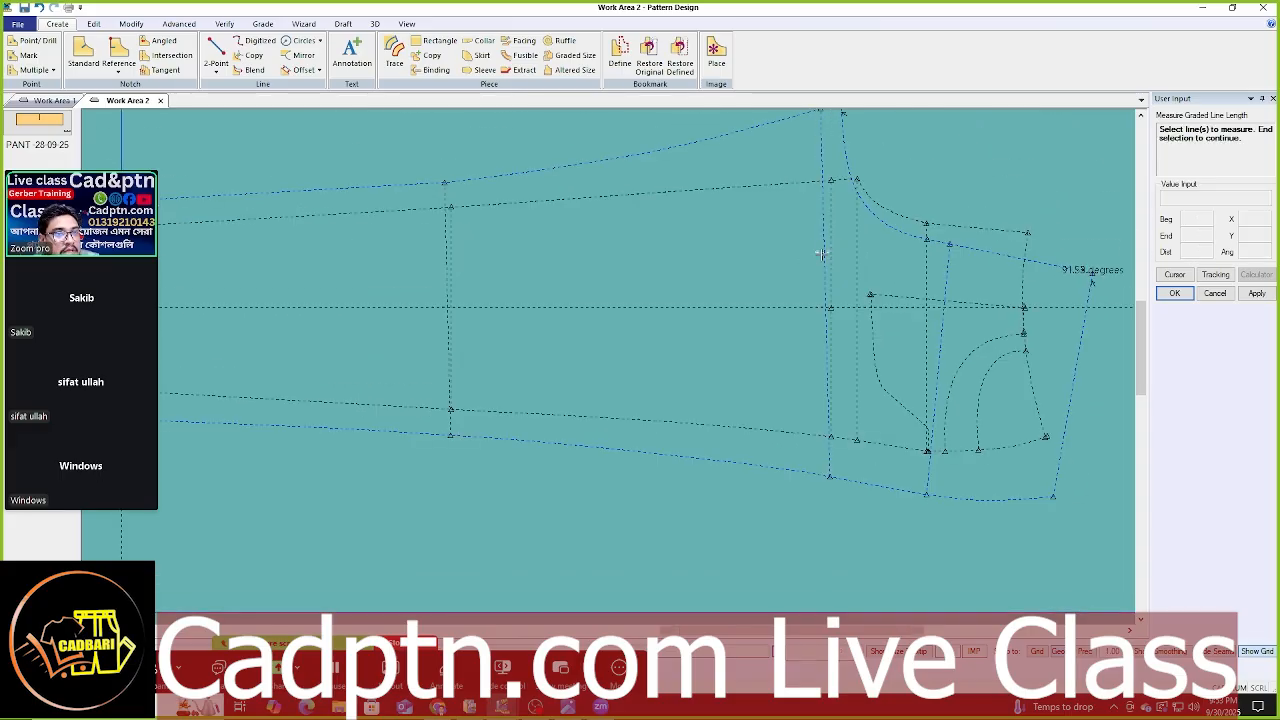
click(822, 255)
click(829, 290)
right_click(852, 220)
click(866, 231)
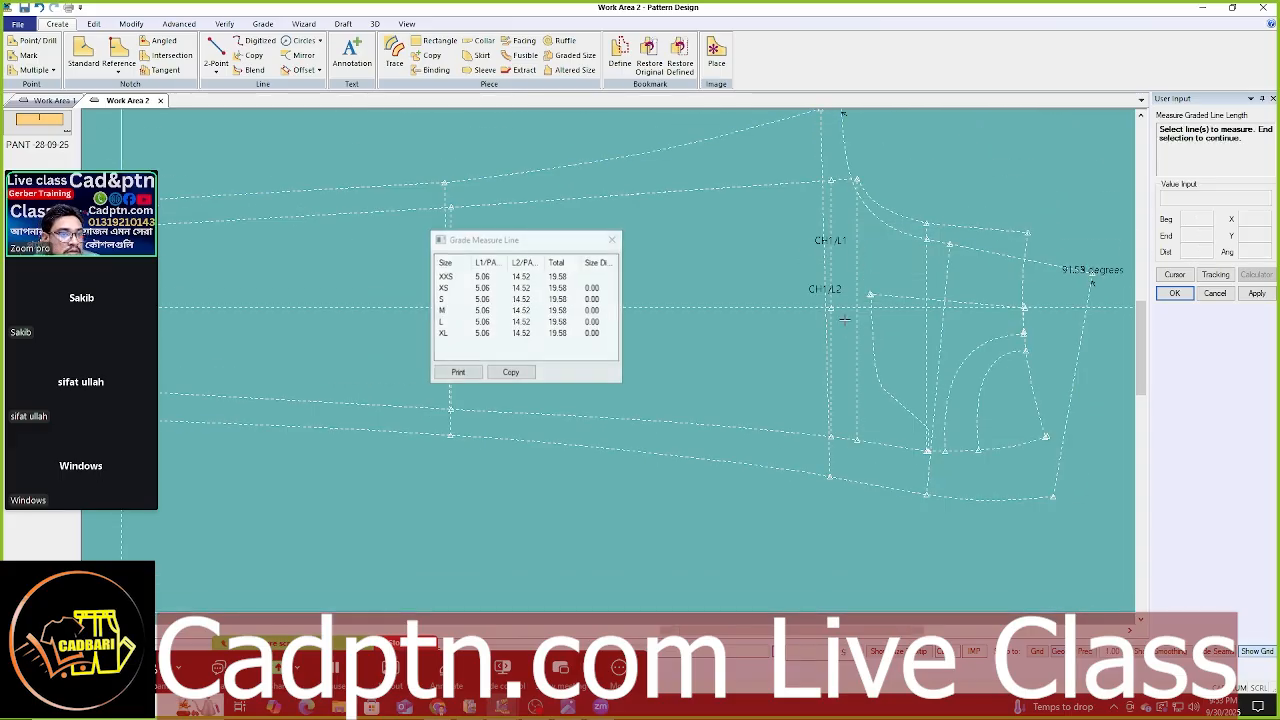
click(611, 240)
- Include the lower half of the front crotch line and measure the combined graded lengths again
click(830, 395)
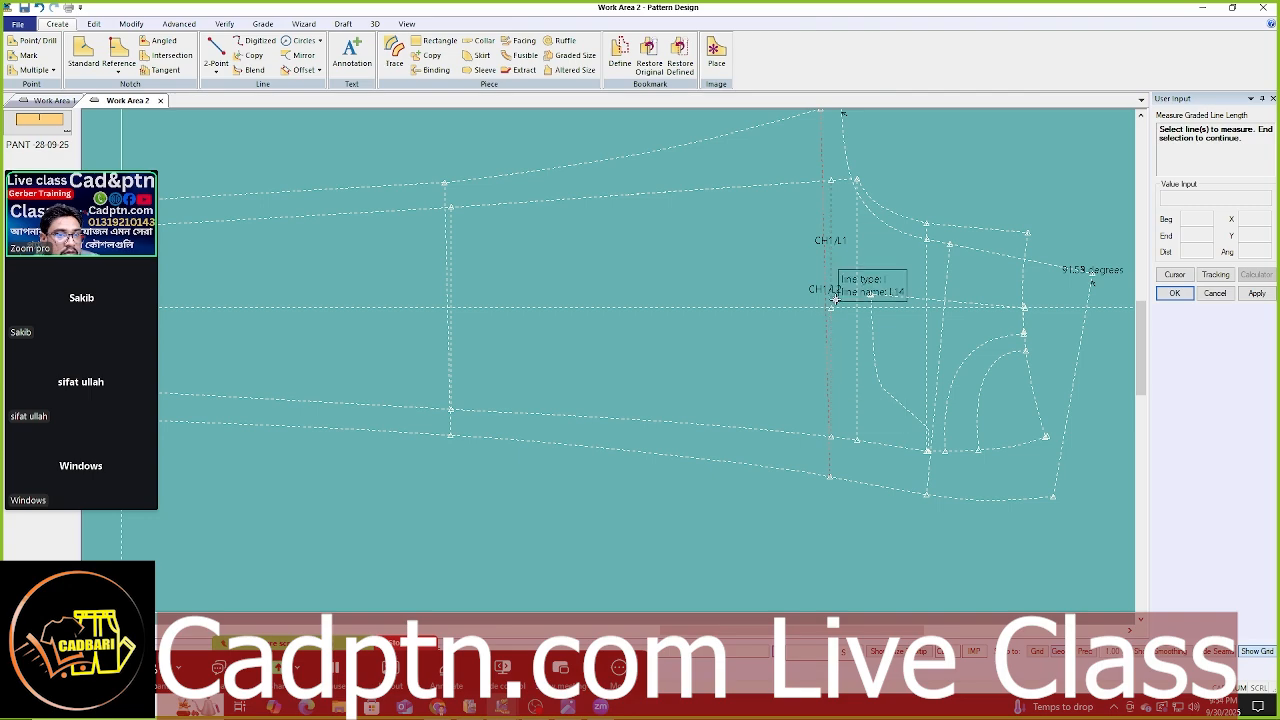
right_click(990, 175)
click(1004, 185)
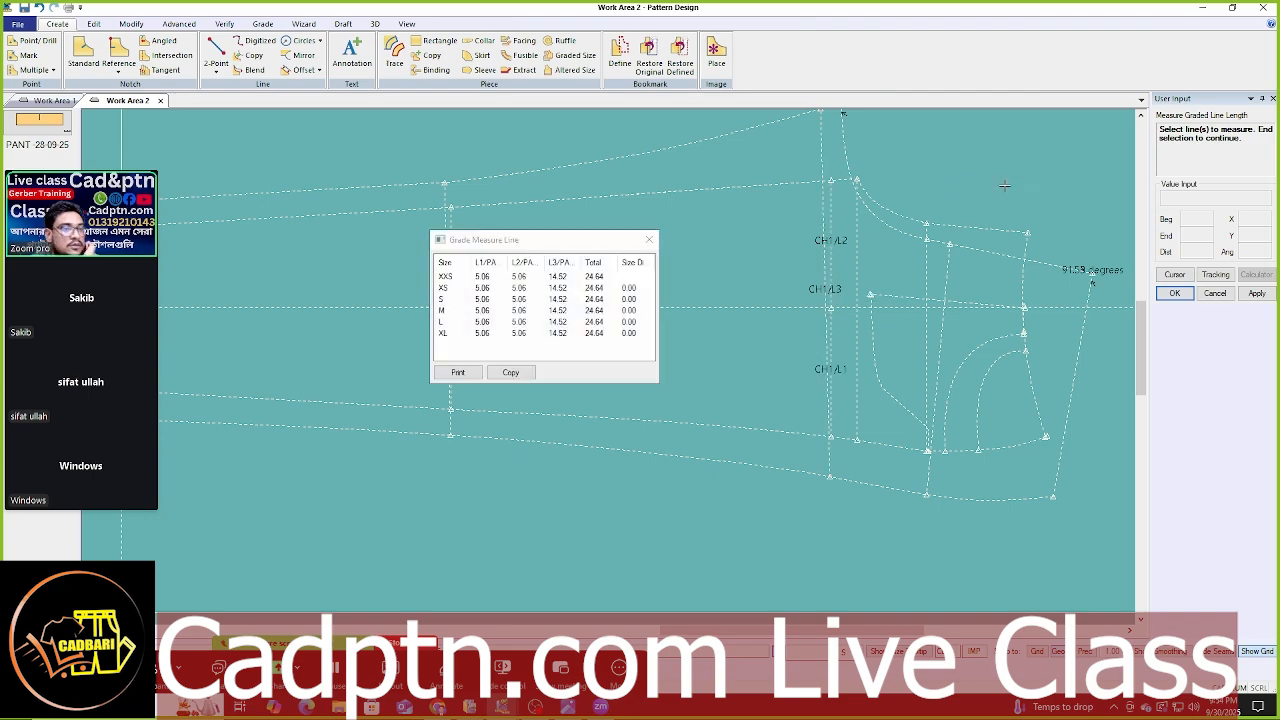
click(649, 240)
- Measure the graded lengths of the front and back hip lines together
scroll(813, 333, up, 1)
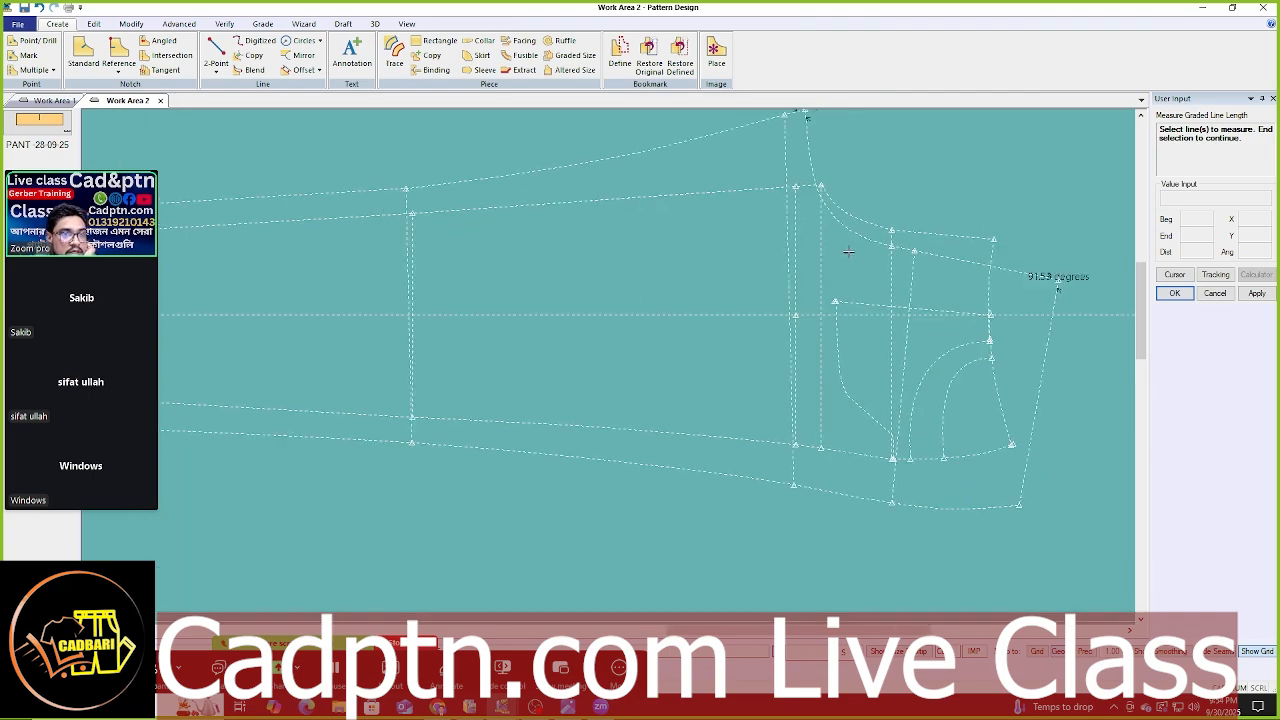
click(902, 350)
right_click(905, 360)
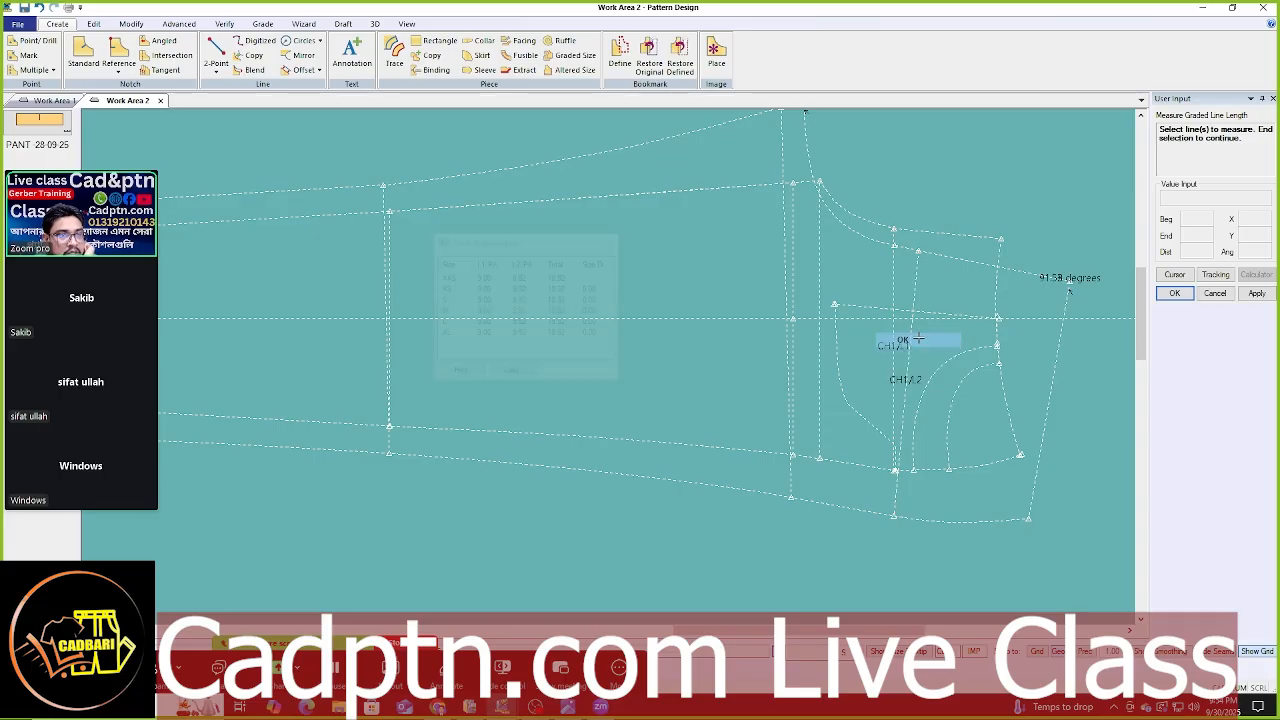
click(575, 300)
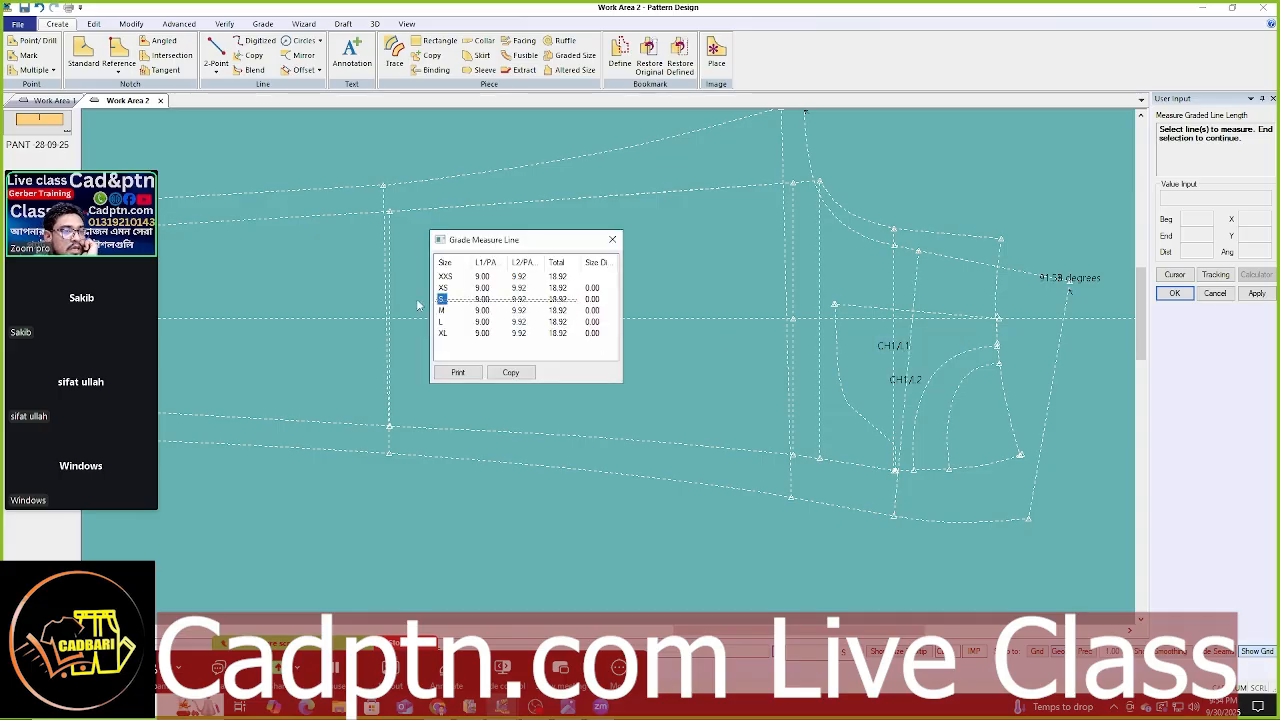
key(Escape)
scroll(880, 428, up, 1)
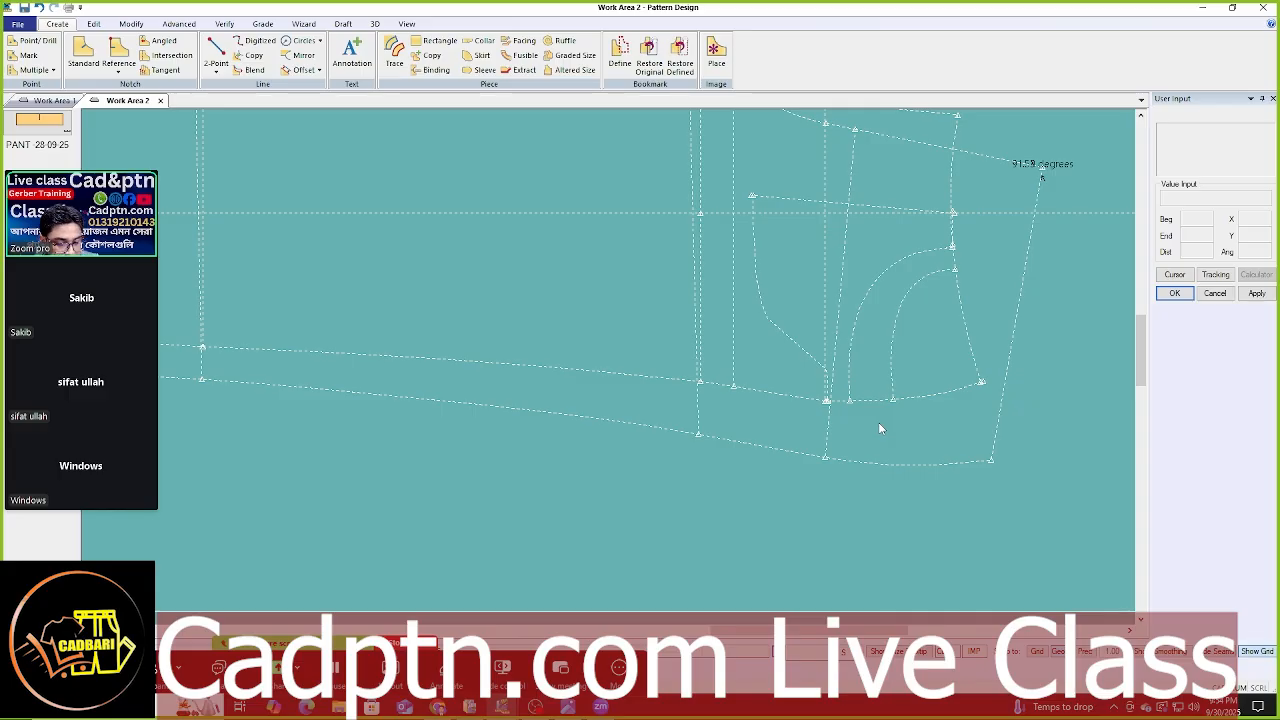
- Smooth-move the back side seam's hip point vertically outward, limiting the reshaped range to between the crotch line and the waist
key(m)
click(825, 458)
scroll(889, 462, down, 1)
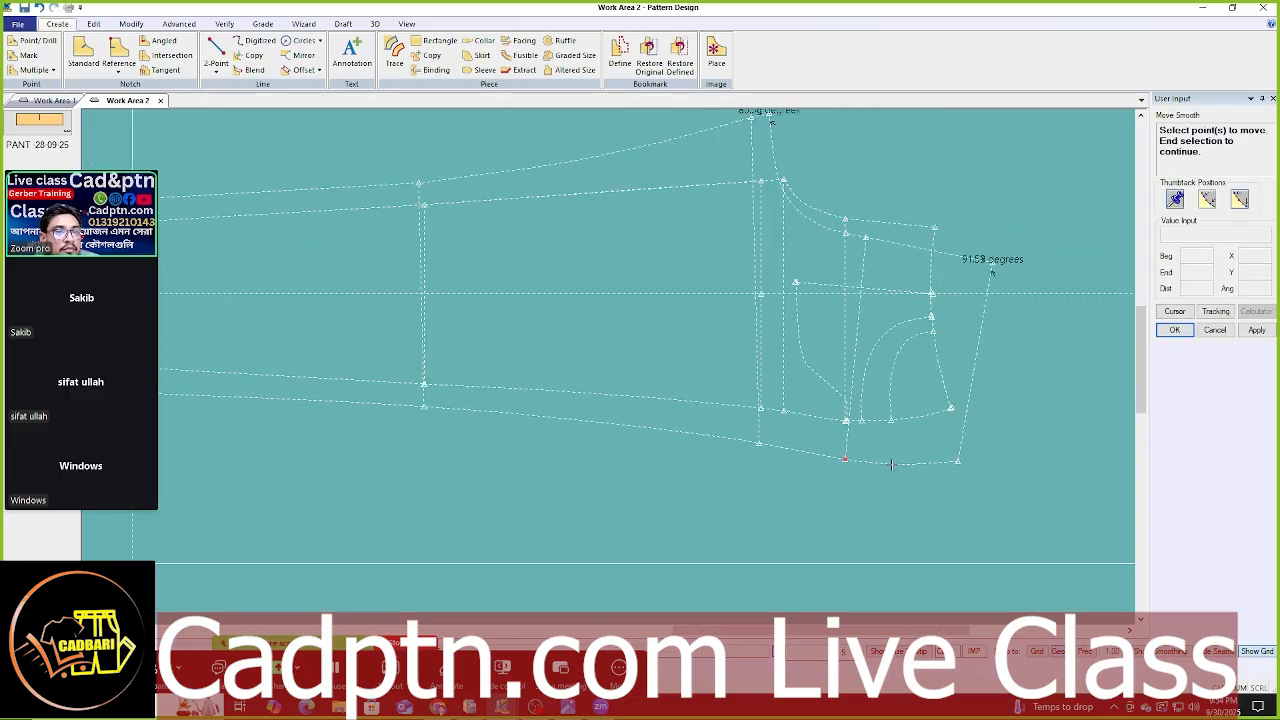
scroll(940, 378, down, 2)
click(866, 297)
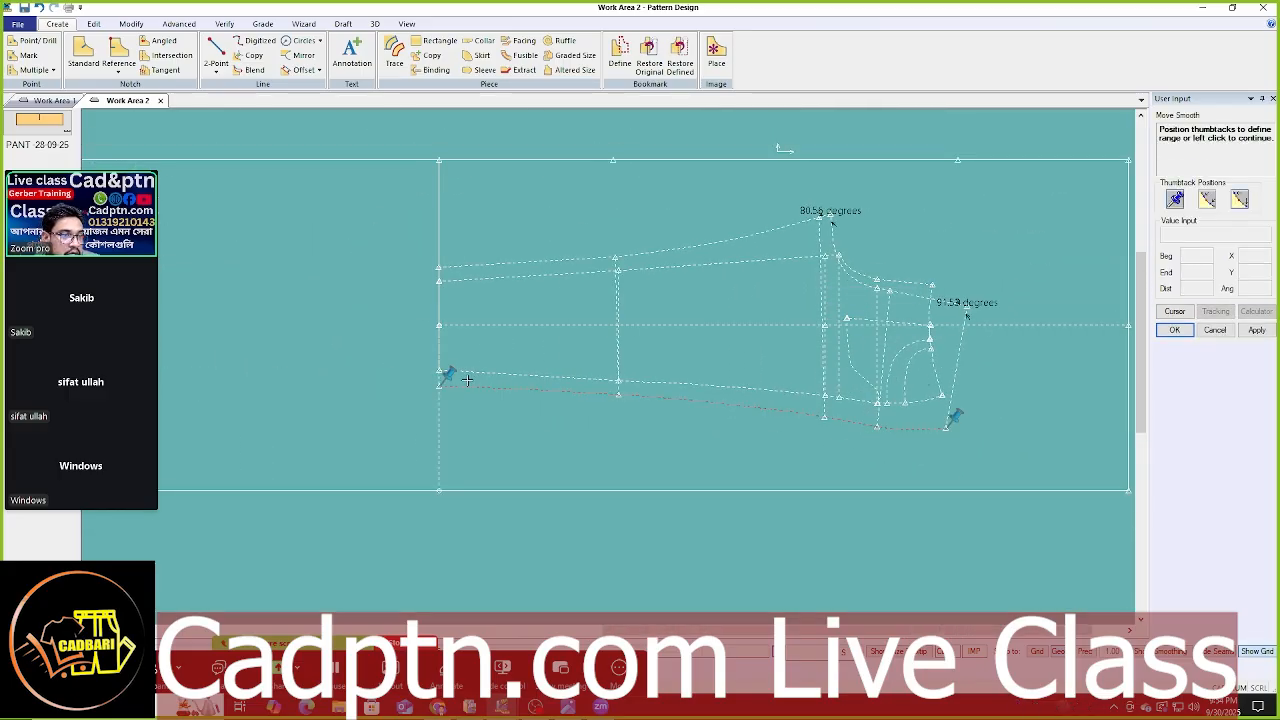
scroll(903, 424, up, 1)
click(828, 414)
scroll(820, 405, up, 2)
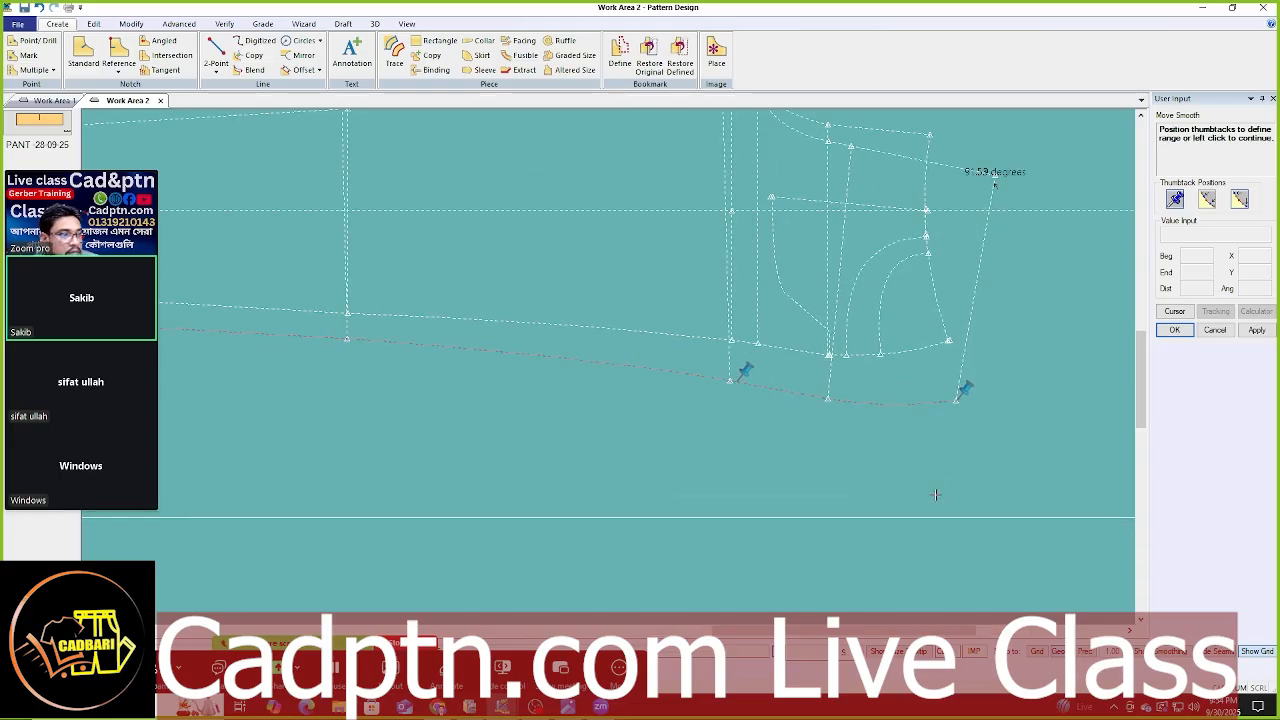
right_click(791, 290)
click(832, 297)
right_click(695, 318)
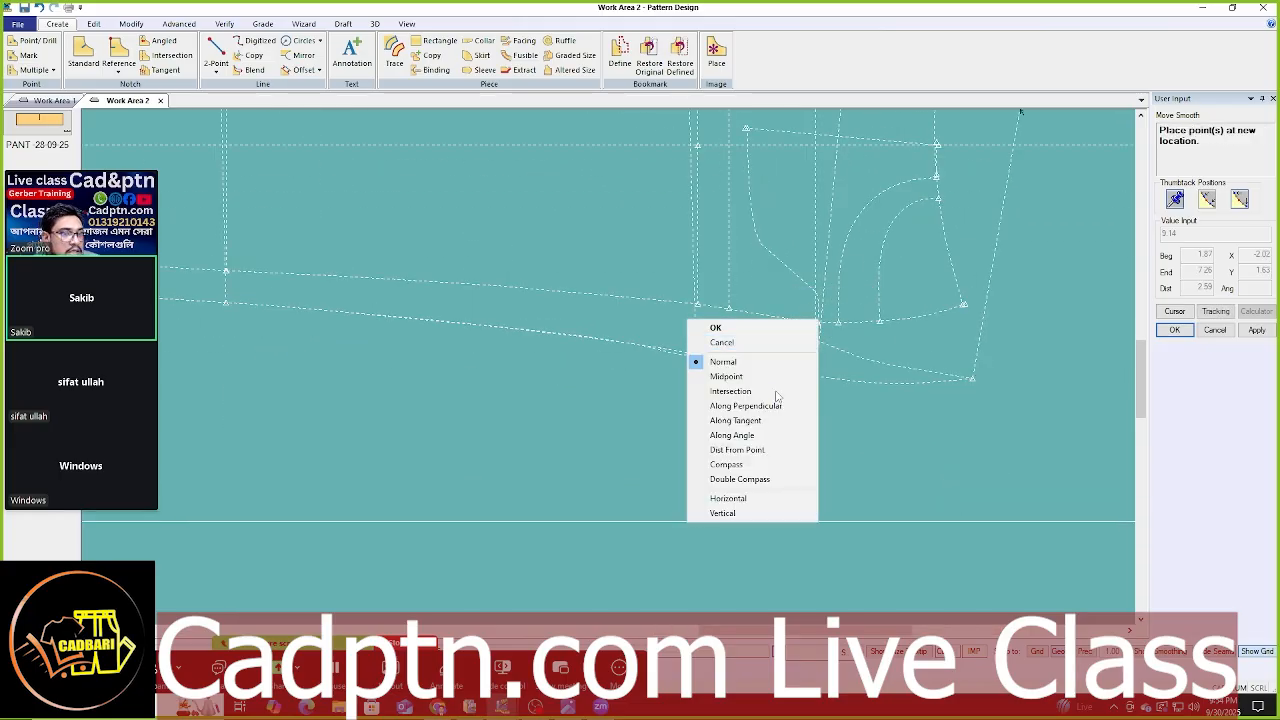
click(740, 513)
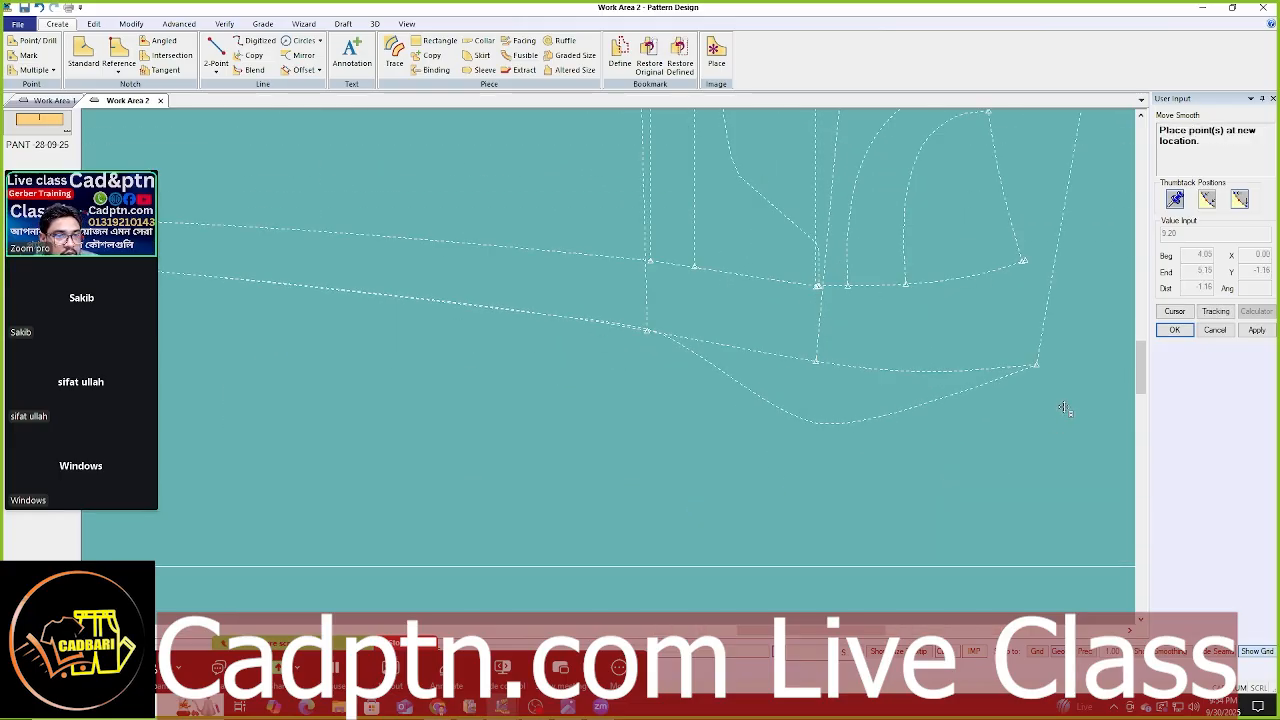
click(1105, 368)
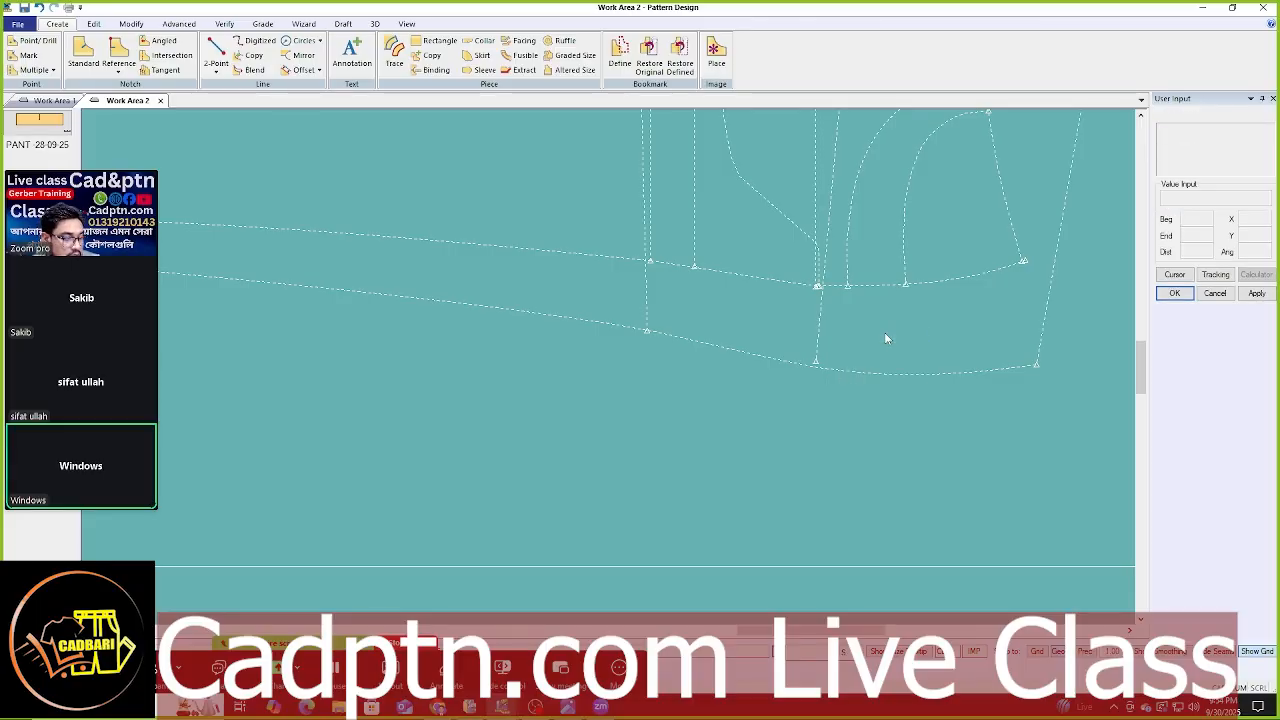
- Move the lower end of the back hip line onto the reshaped back side seam
click(817, 363)
right_click(835, 311)
click(866, 324)
scroll(852, 360, up, 1)
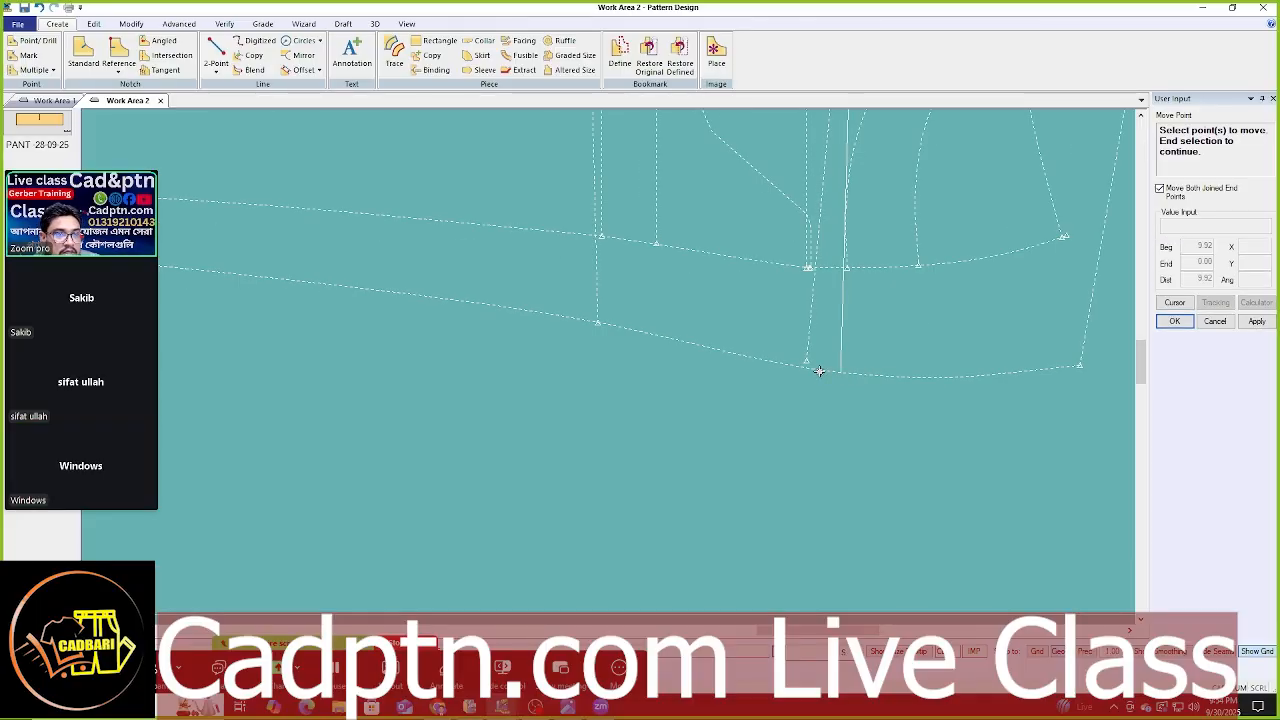
click(807, 367)
right_click(862, 259)
click(900, 271)
- Measure the graded lengths of the front and back hip lines again
scroll(903, 449, down, 5)
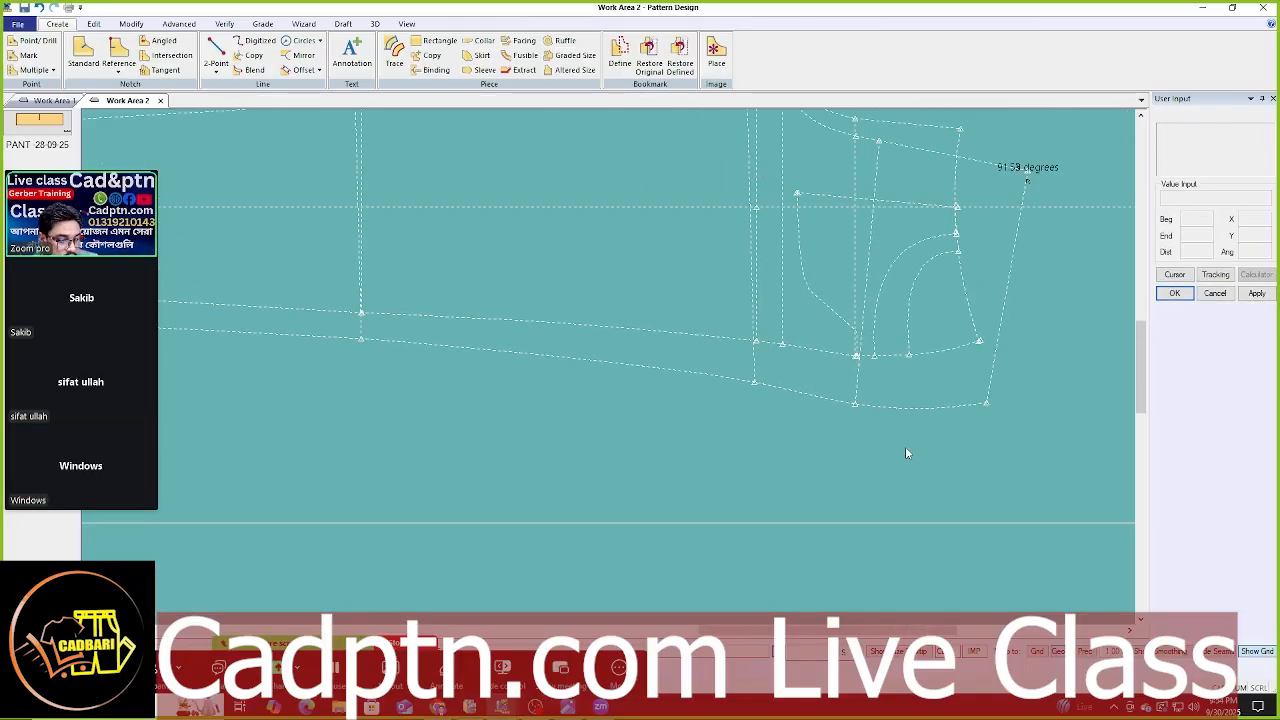
key(alt+l)
scroll(850, 205, up, 1)
scroll(865, 211, up, 1)
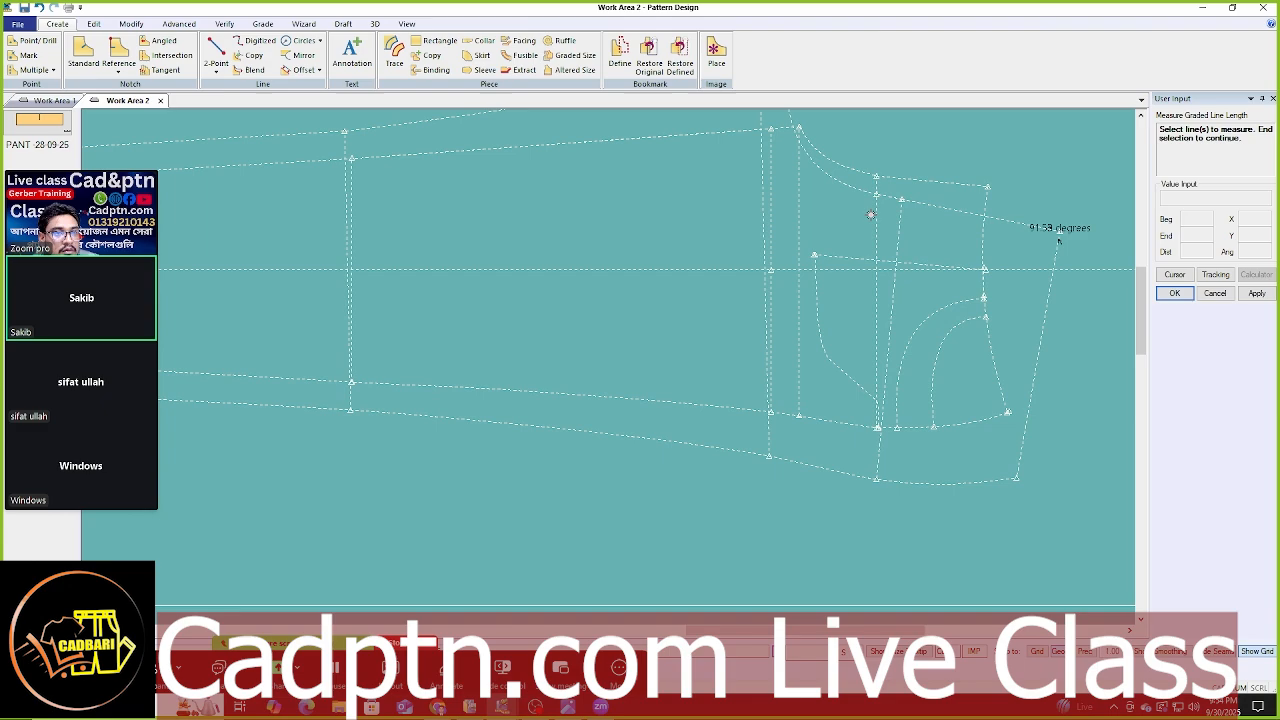
right_click(943, 173)
click(943, 173)
click(897, 220)
right_click(968, 189)
click(968, 189)
right_click(969, 189)
click(969, 189)
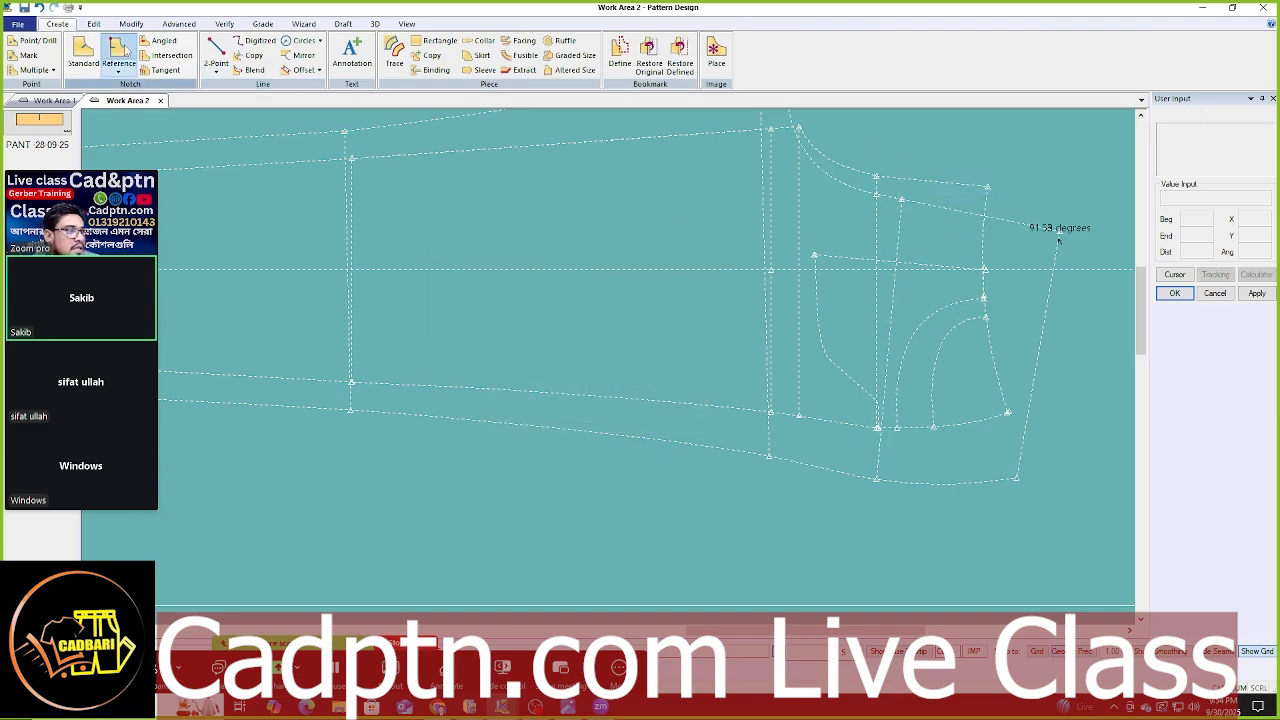
- Smooth-move the back side seam point just below the crotch line vertically inward about 0.23, limiting the range from knee line to hip line
click(132, 24)
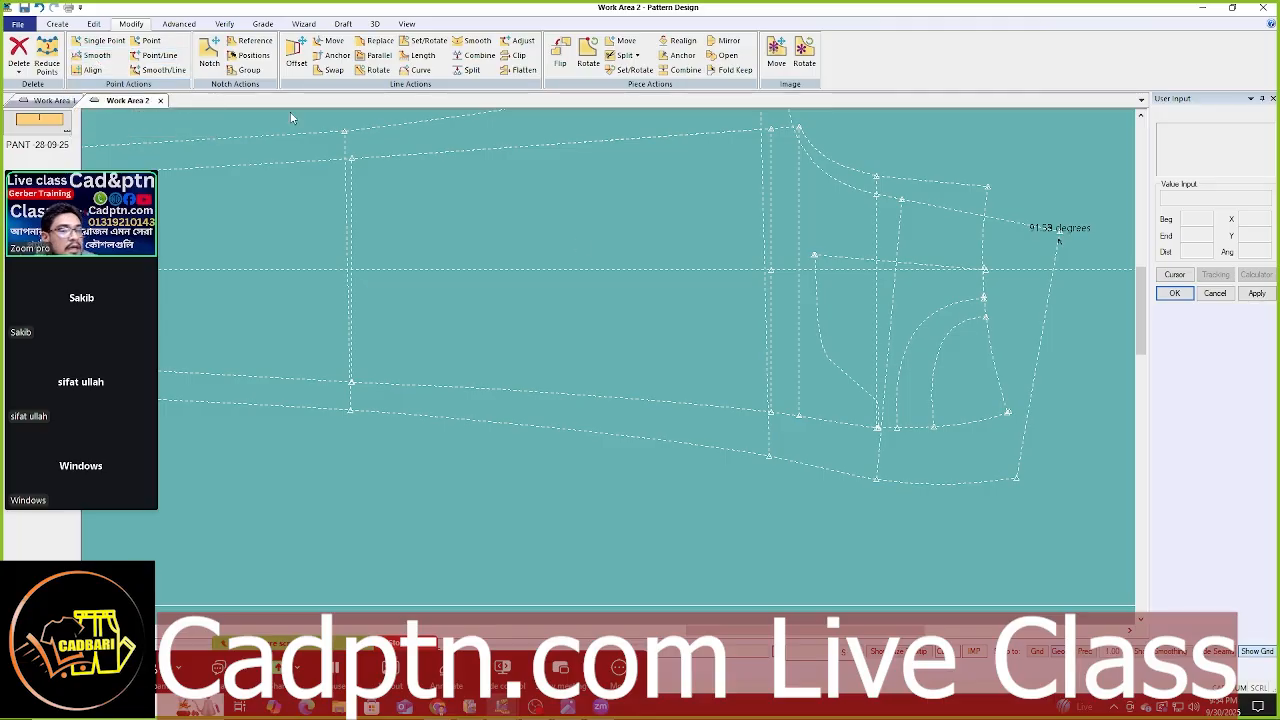
middle_drag(814, 374, 799, 389)
scroll(820, 382, down, 1)
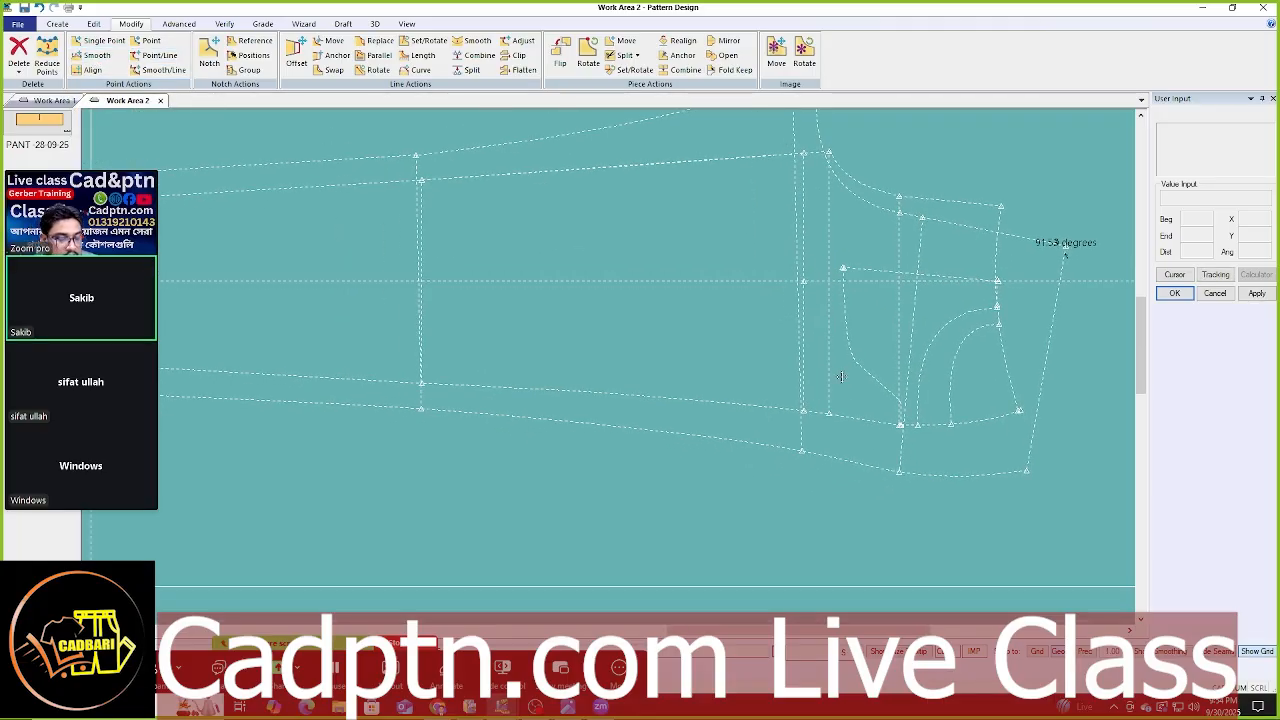
click(757, 443)
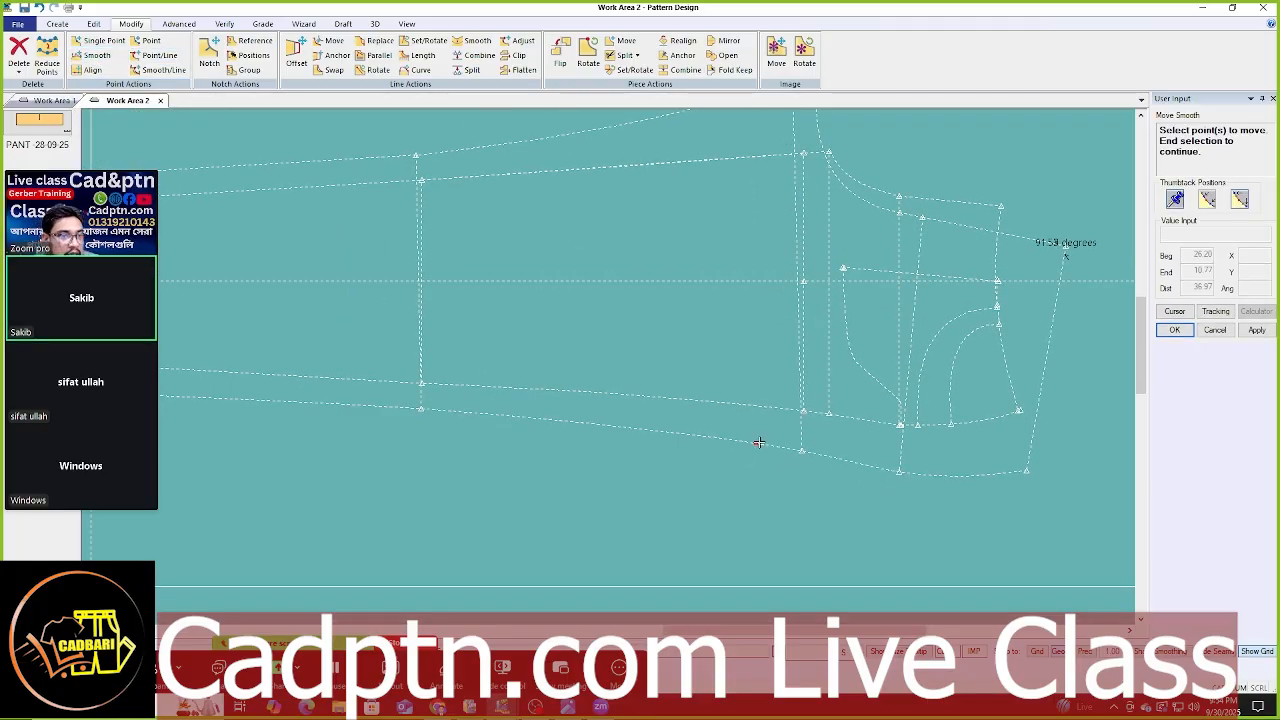
scroll(1004, 340, down, 2)
scroll(1004, 338, down, 1)
right_click(705, 239)
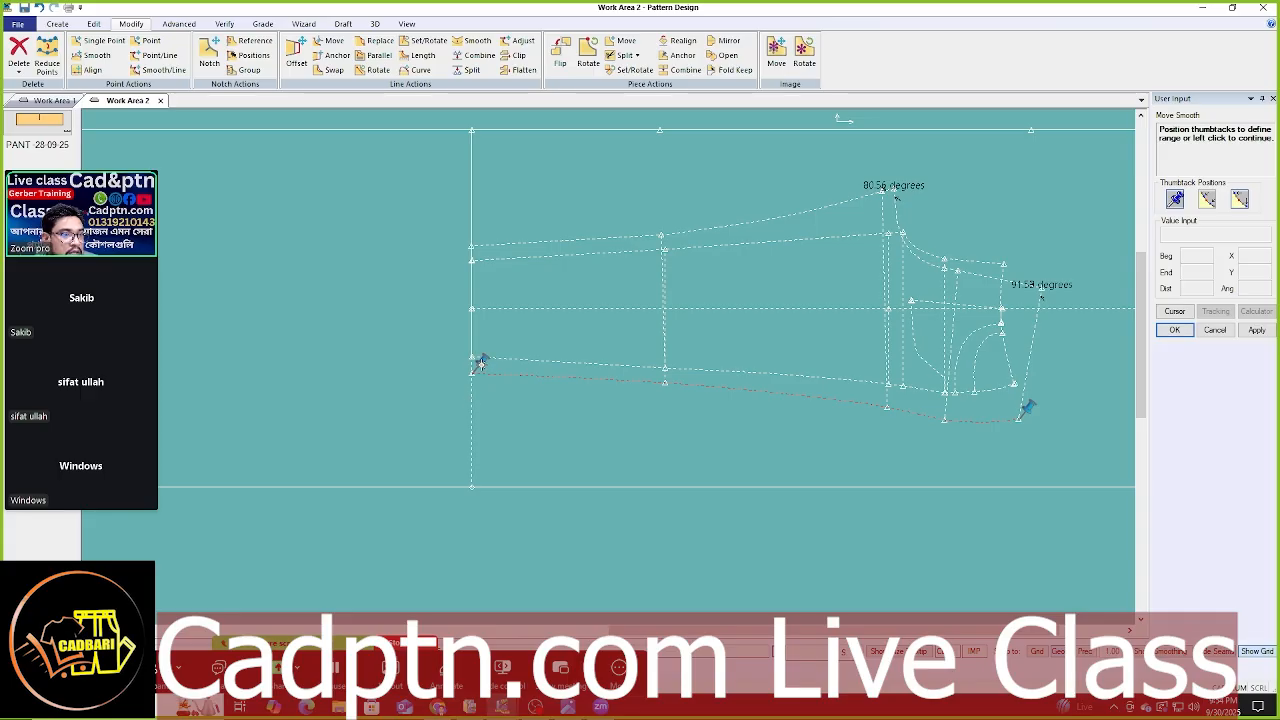
drag(480, 362, 700, 377)
scroll(658, 403, up, 1)
scroll(1089, 428, up, 1)
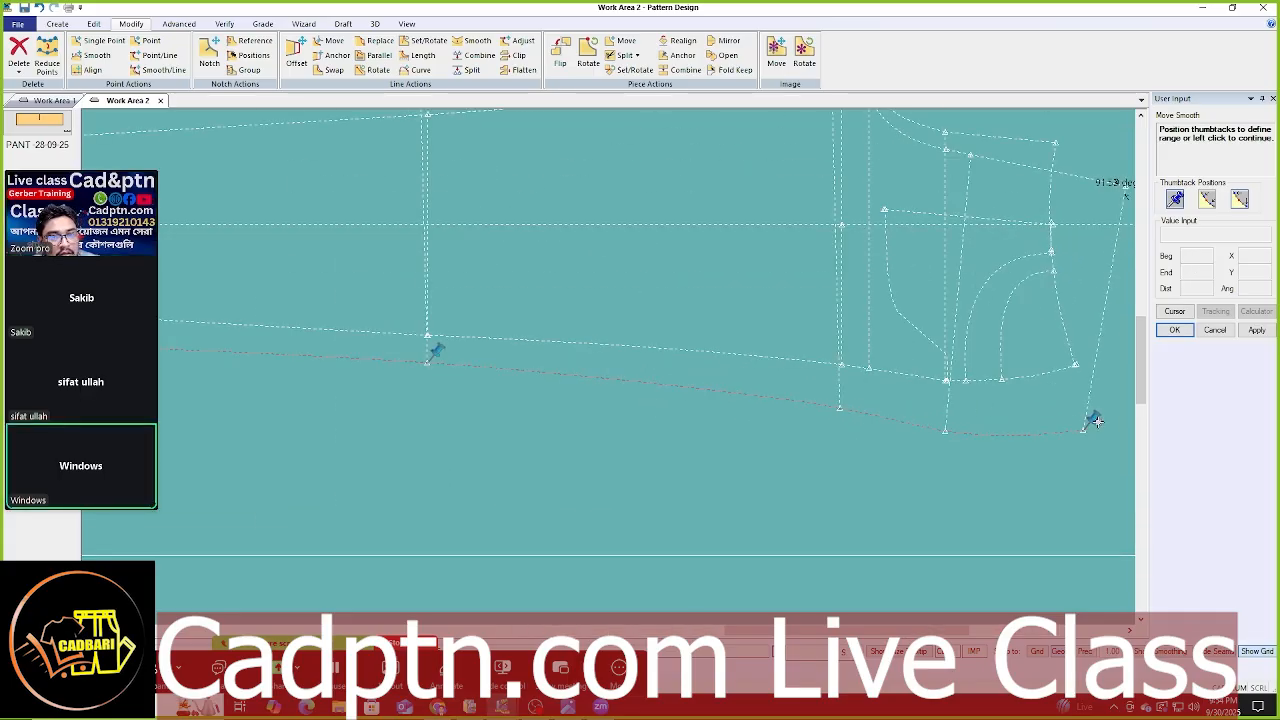
scroll(831, 385, up, 1)
click(766, 294)
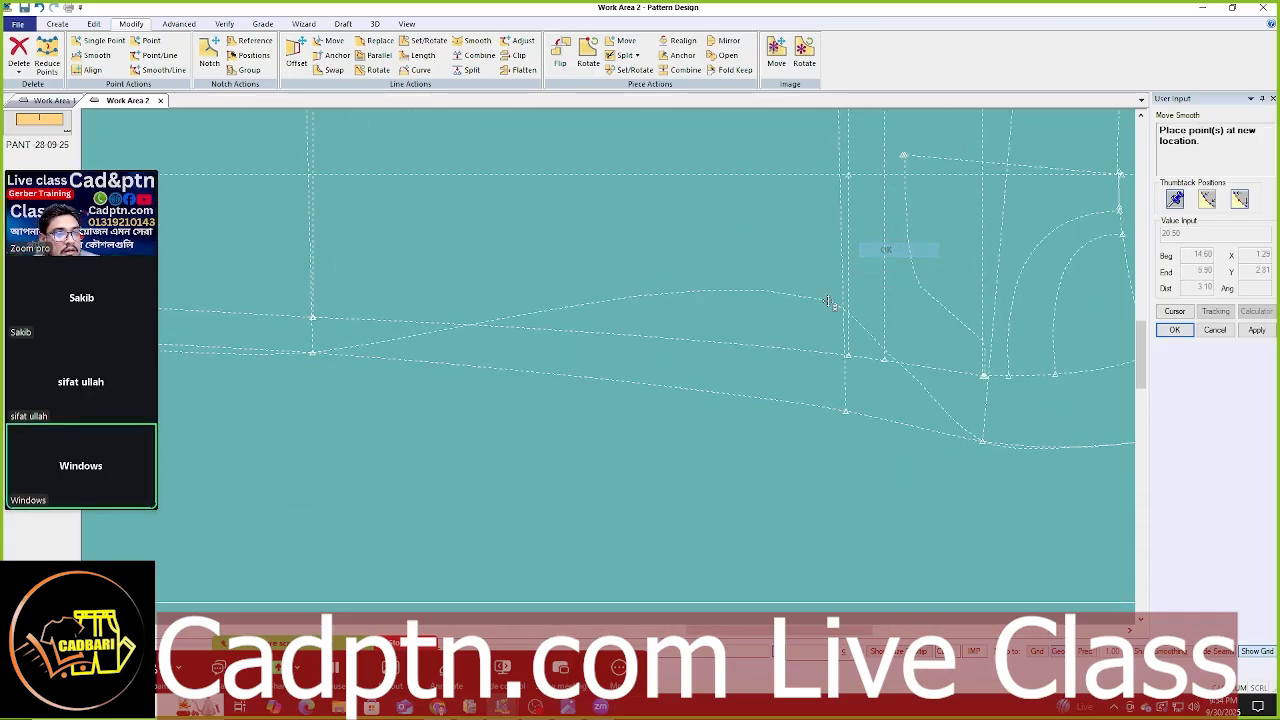
right_click(766, 294)
click(810, 488)
scroll(735, 395, up, 1)
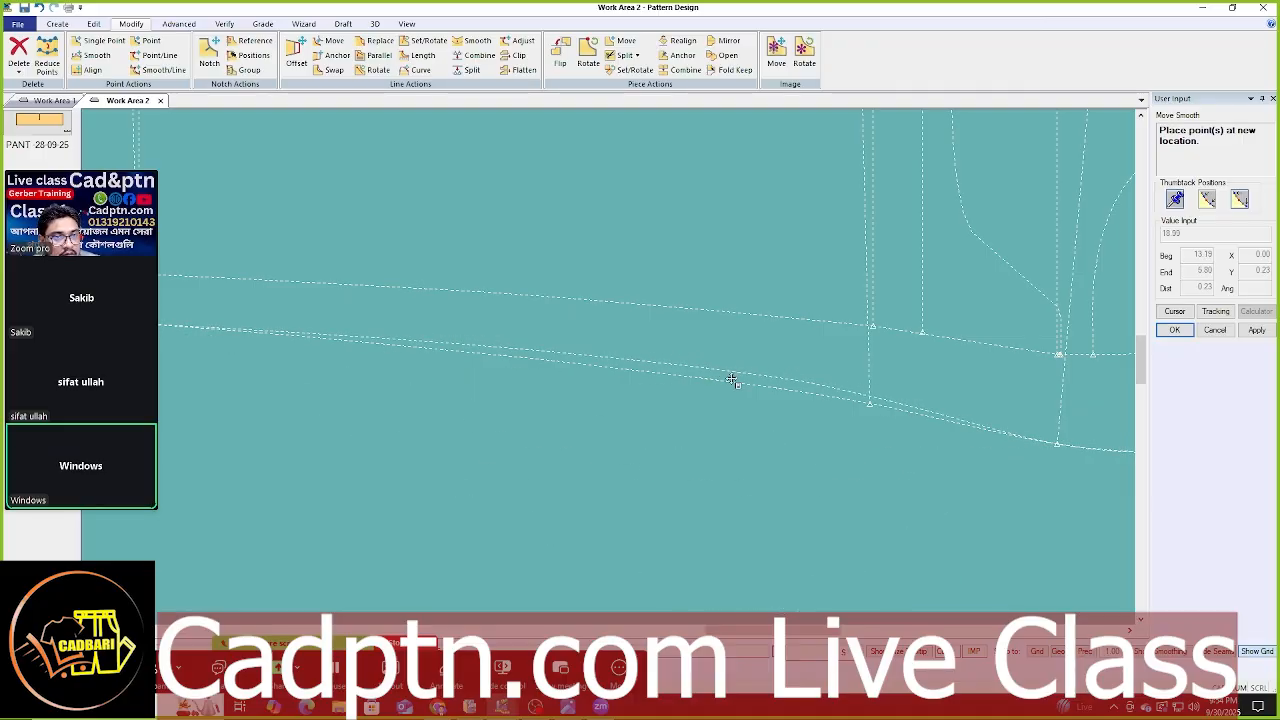
click(730, 380)
scroll(700, 390, down, 1)
right_click(712, 258)
click(737, 266)
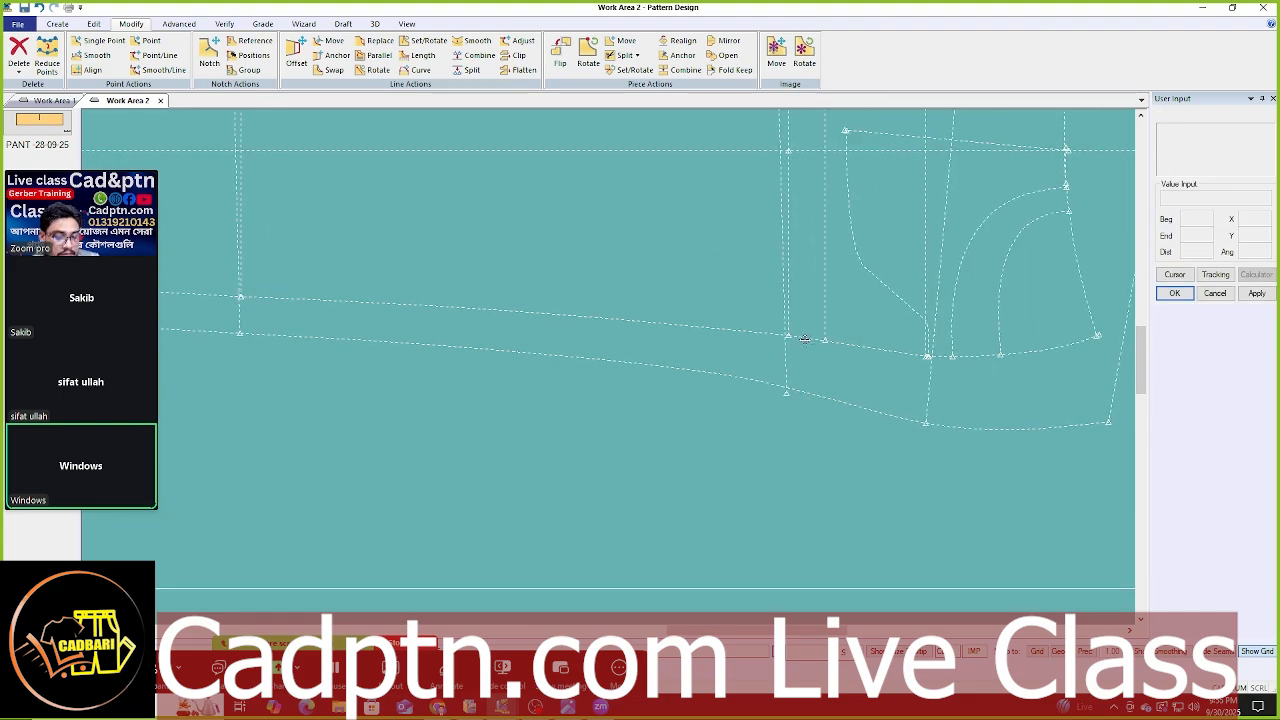
- Clip the excess of the back crotch line at the back side seam, keeping the inner part
key(c)
scroll(788, 388, up, 5)
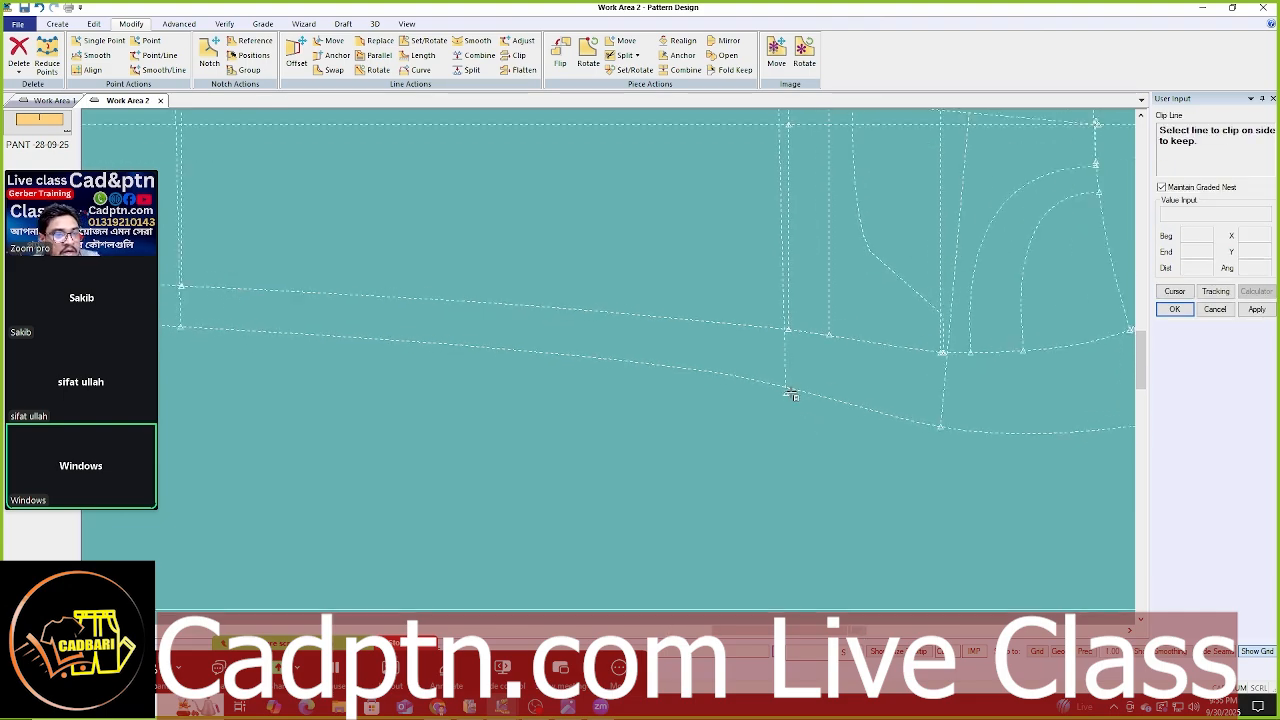
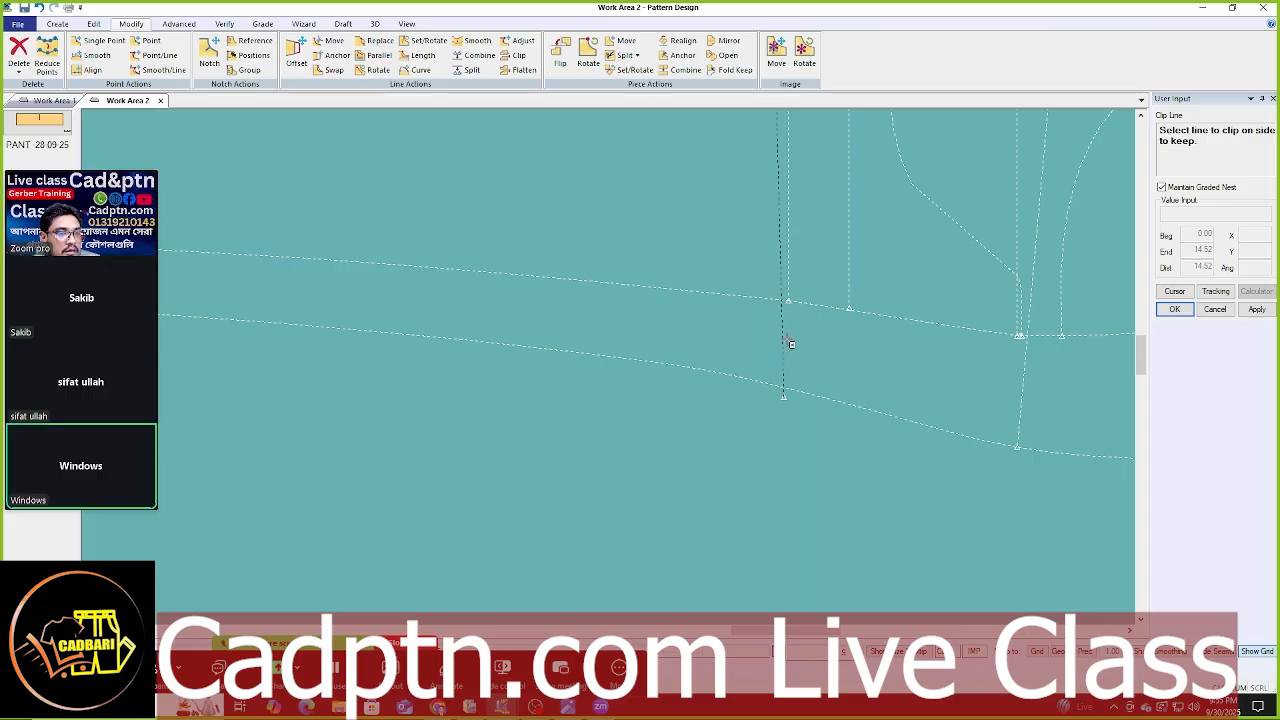
click(817, 396)
scroll(831, 320, down, 3)
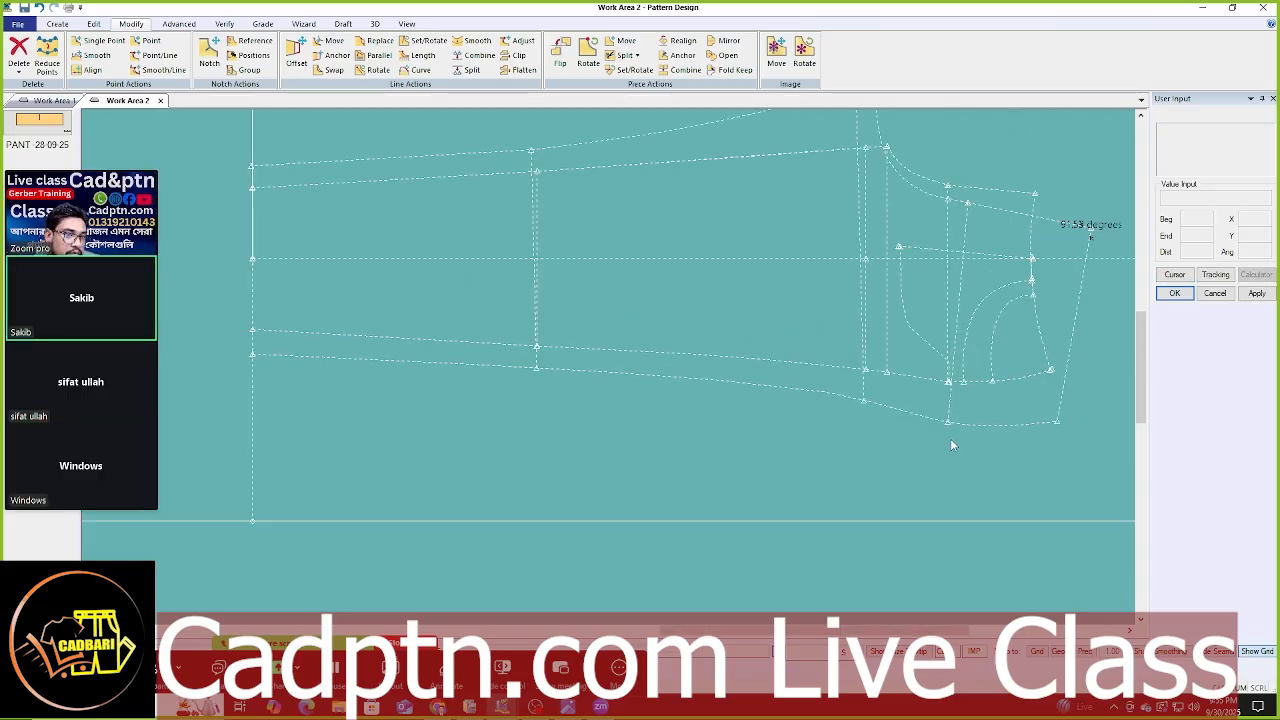
- Smooth-move the back side seam point between hip line and waist vertically outward, limiting the reshaped range to that section
scroll(953, 440, down, 2)
scroll(992, 390, up, 2)
middle_drag(993, 388, 936, 383)
key(m)
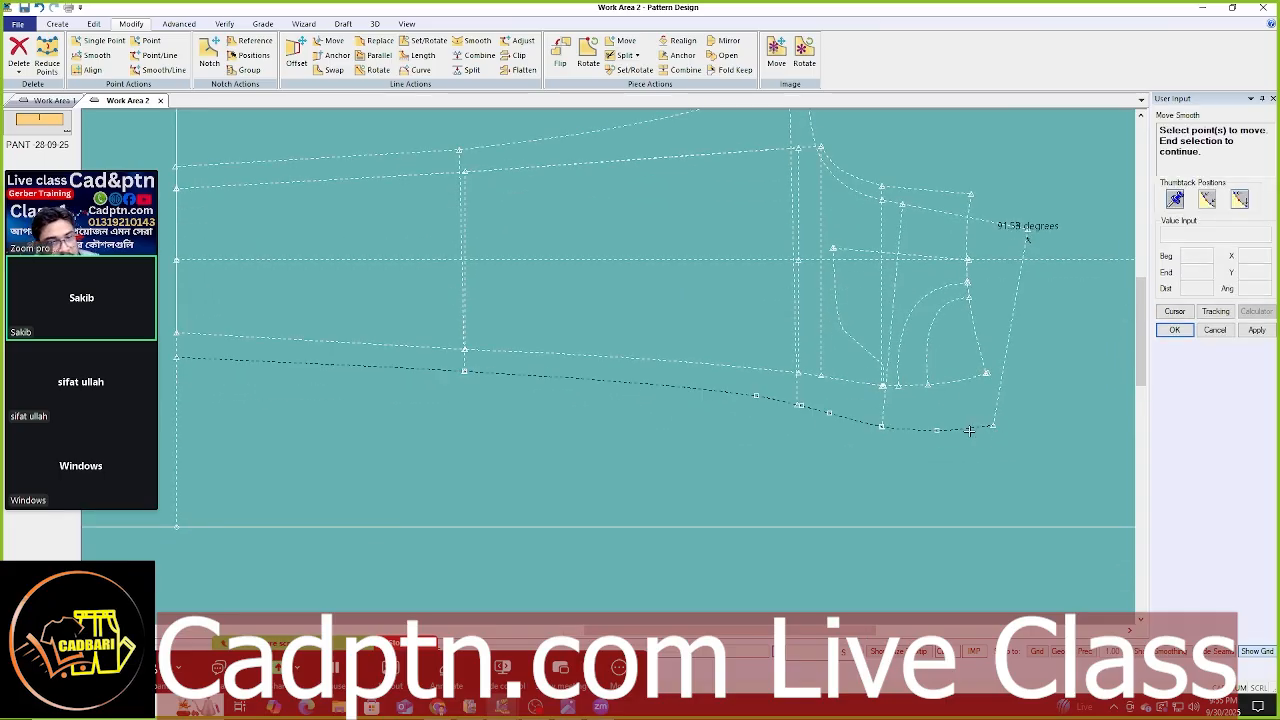
click(941, 431)
right_click(973, 267)
click(973, 268)
scroll(972, 268, down, 2)
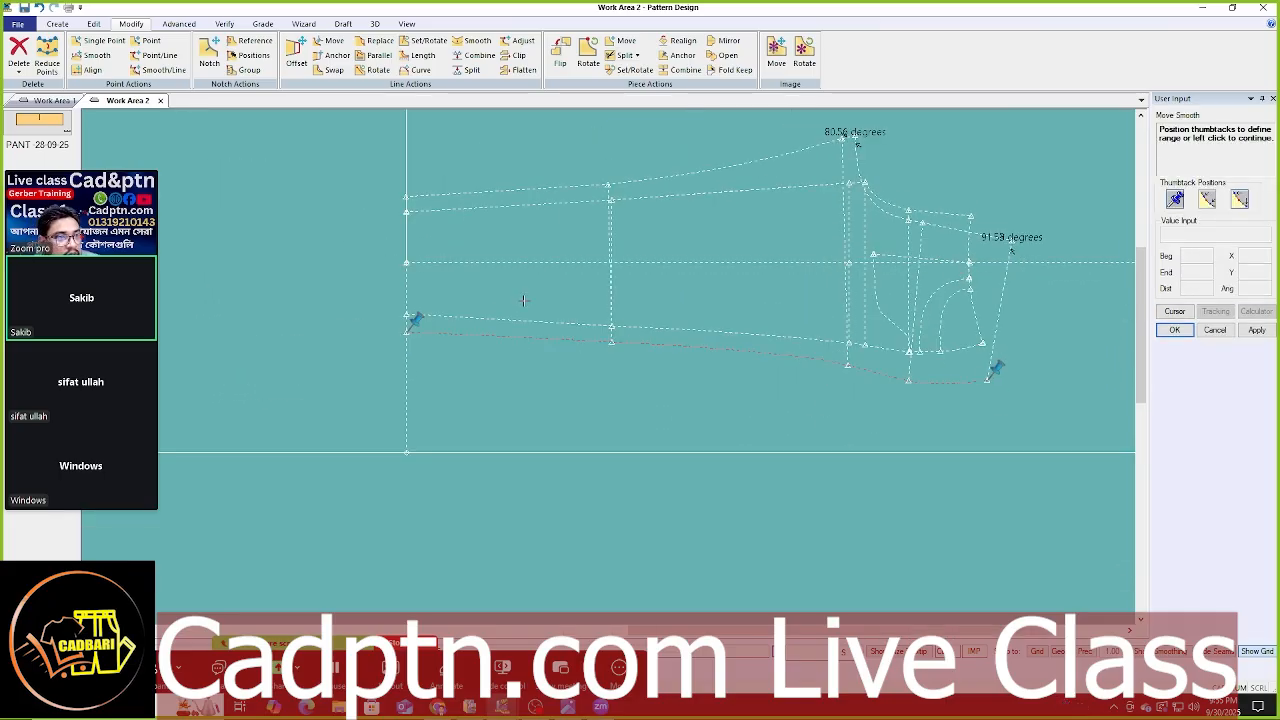
scroll(889, 384, up, 2)
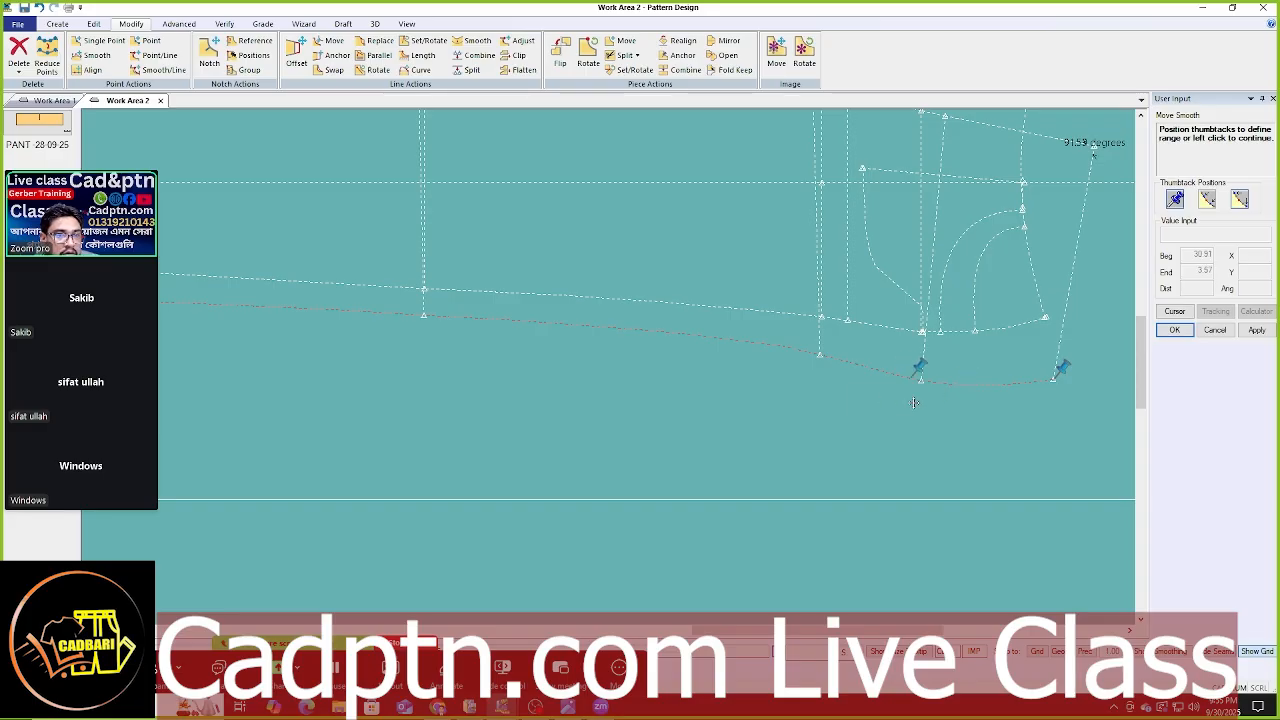
scroll(608, 408, down, 1)
scroll(1002, 446, up, 5)
click(914, 273)
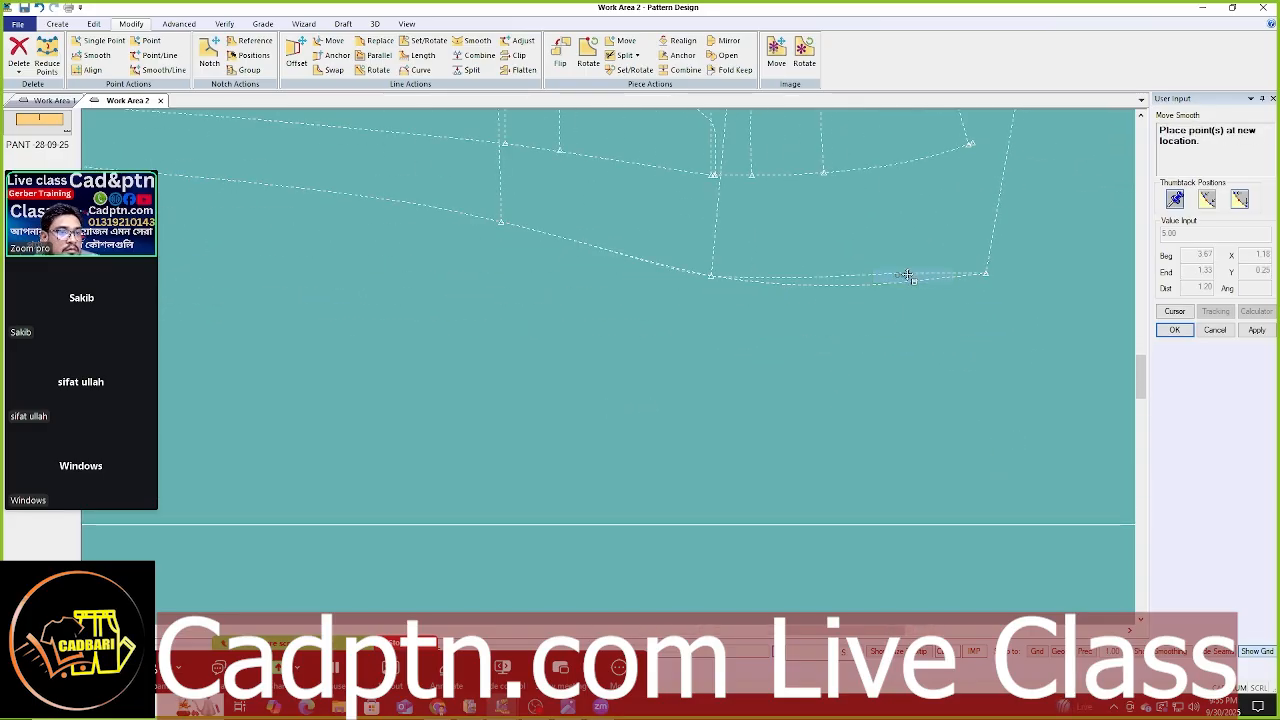
right_click(791, 241)
click(826, 434)
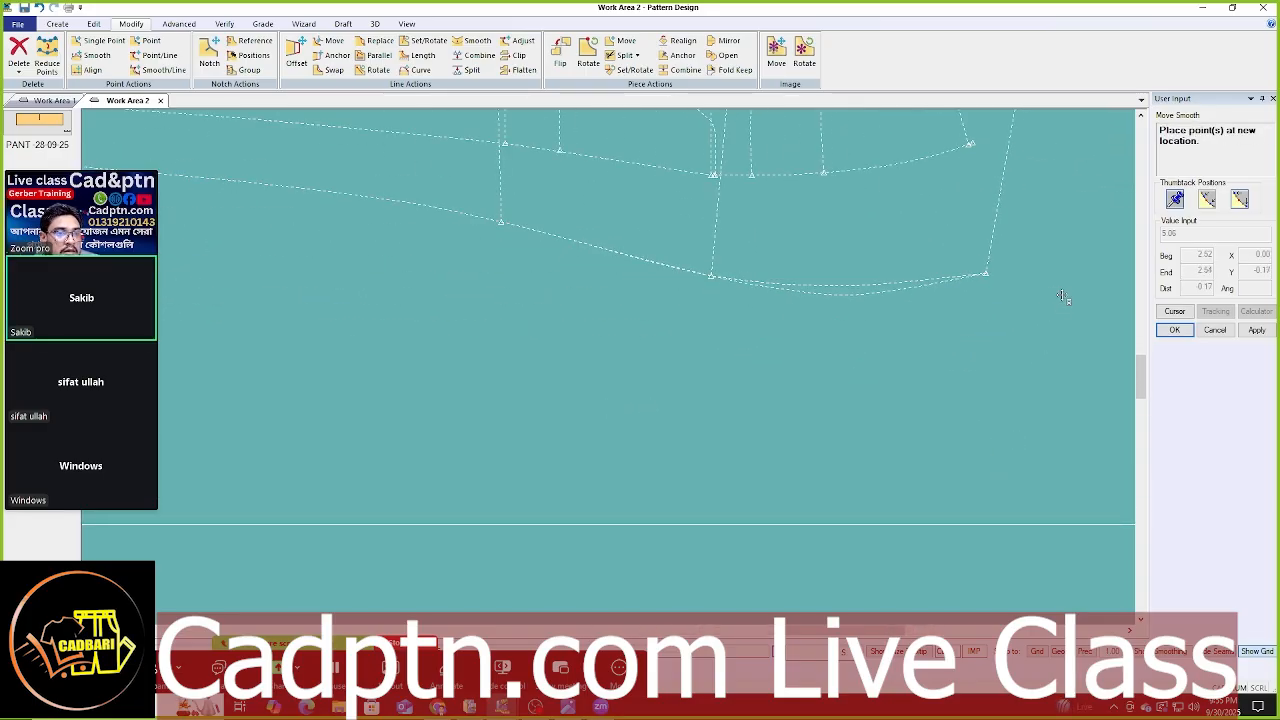
click(1068, 291)
scroll(938, 480, down, 4)
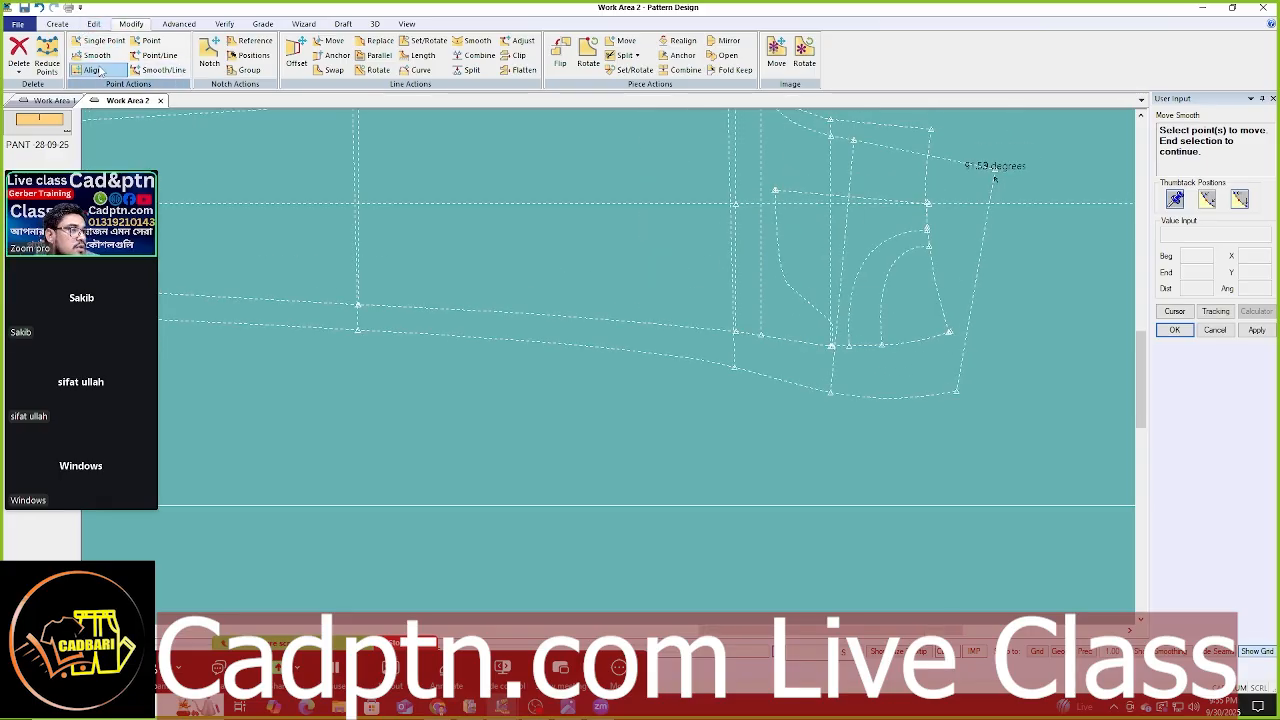
- Smooth-move the back side seam point below the crotch line about 5.7 toward the knee, limiting the range from knee line to crotch line
scroll(678, 346, down, 1)
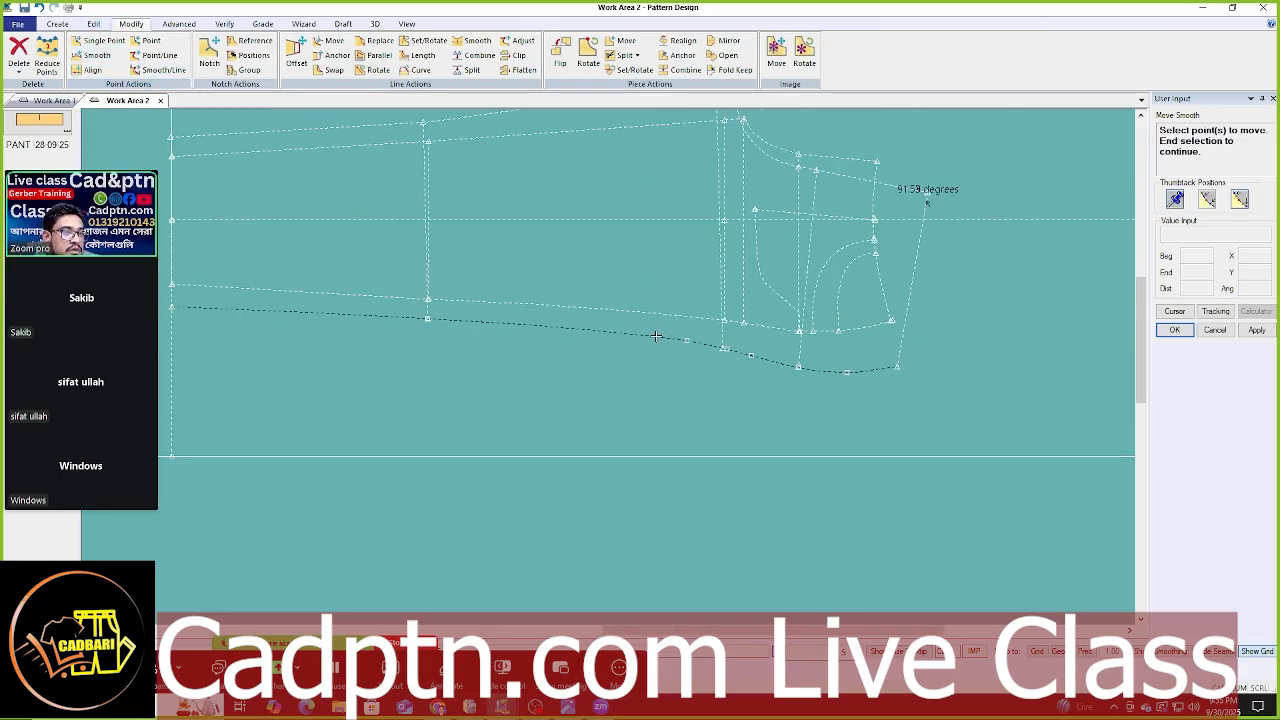
click(688, 341)
scroll(1010, 357, down, 1)
scroll(731, 359, up, 2)
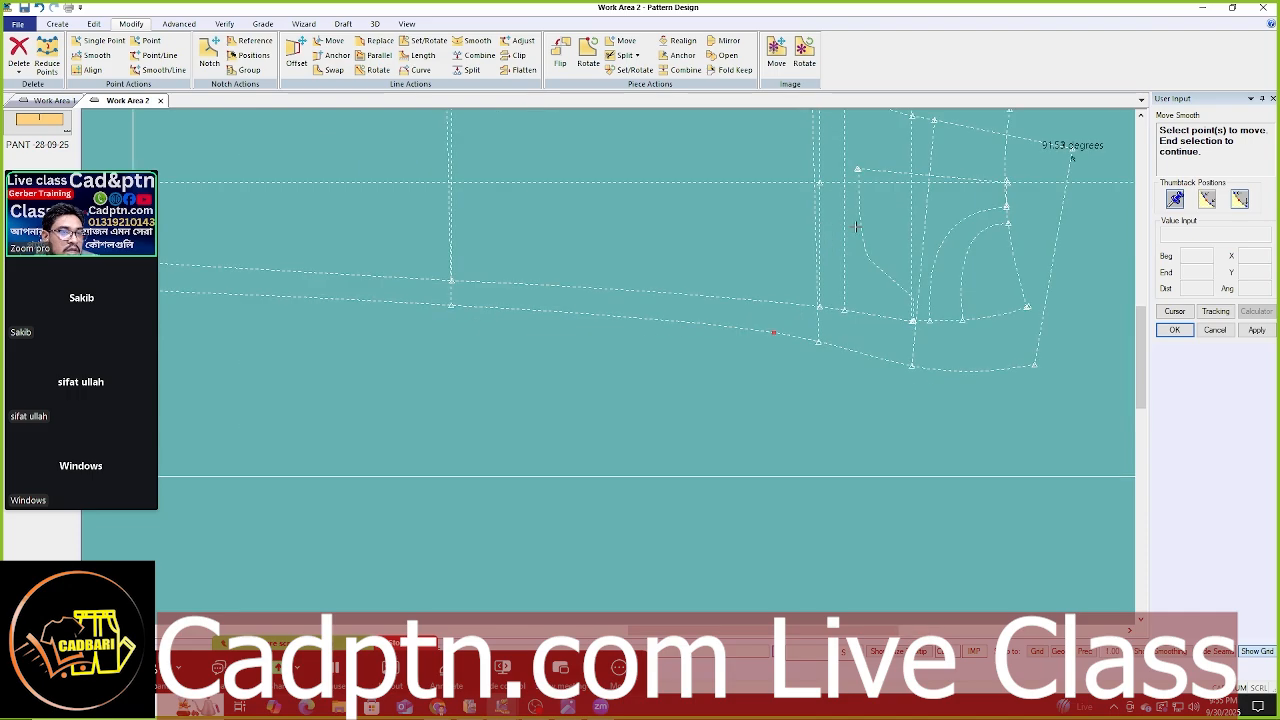
right_click(855, 227)
click(855, 229)
click(819, 343)
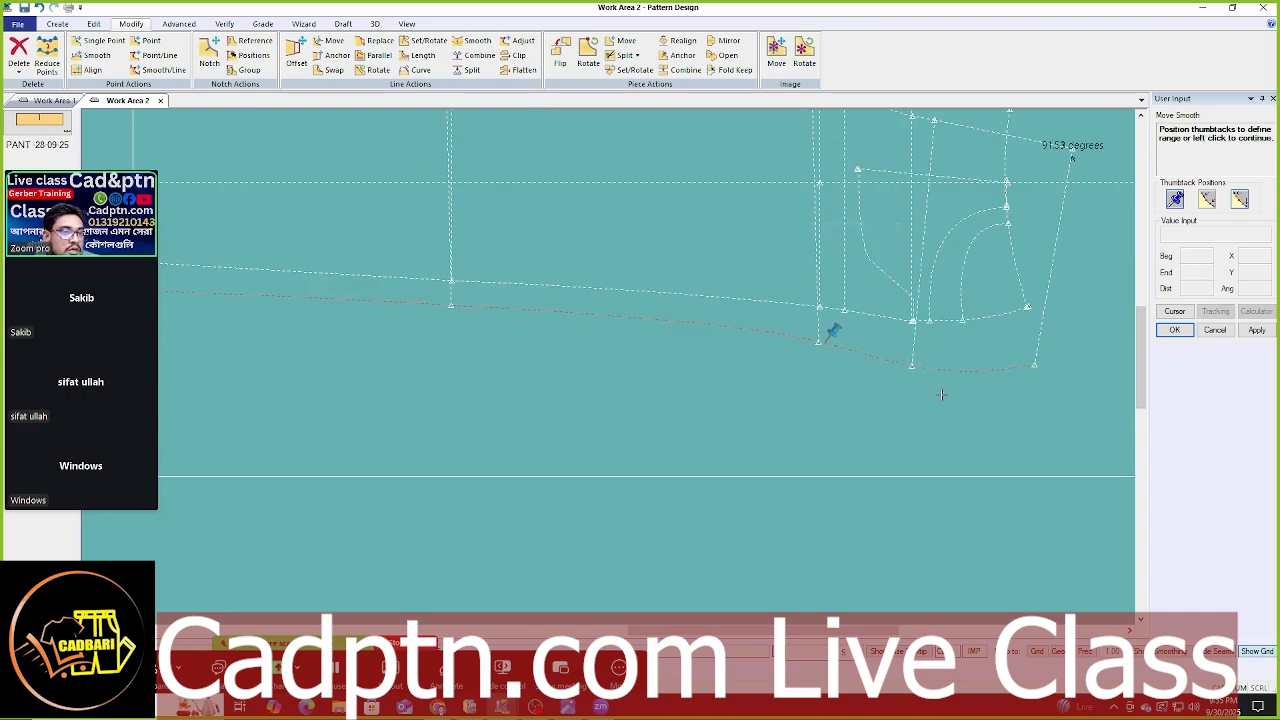
scroll(940, 395, down, 1)
click(301, 313)
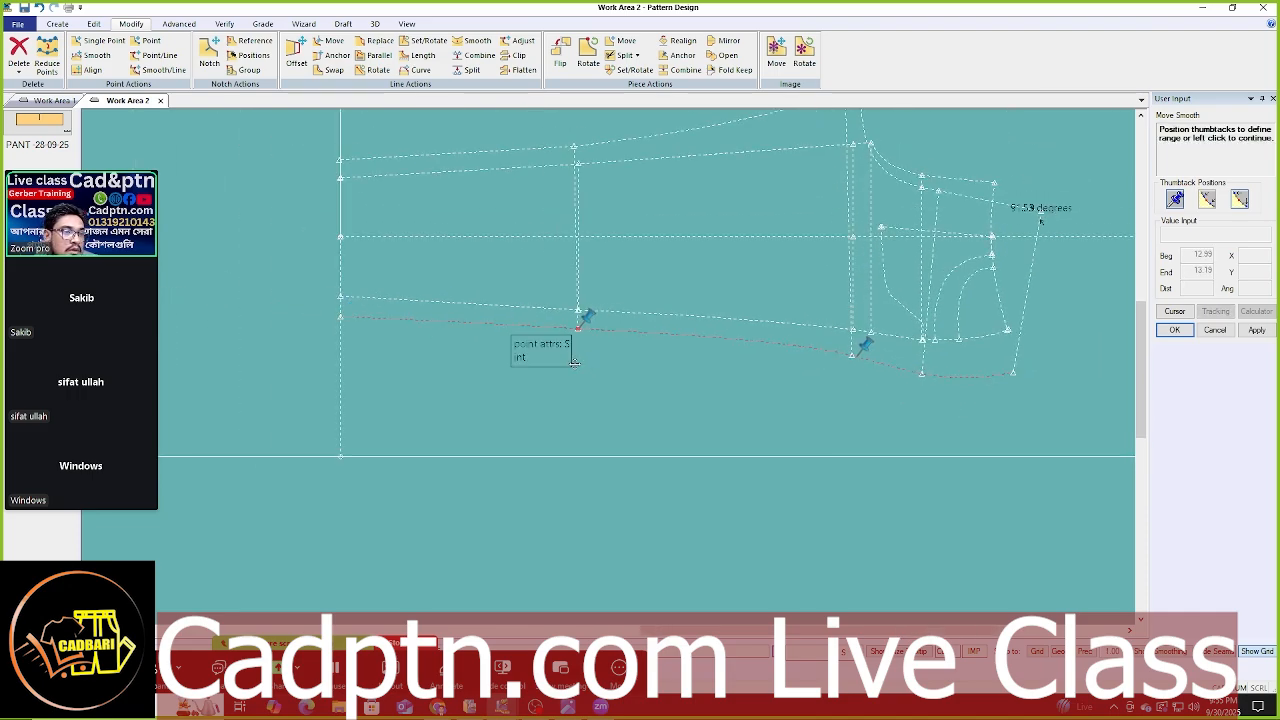
scroll(880, 355, up, 2)
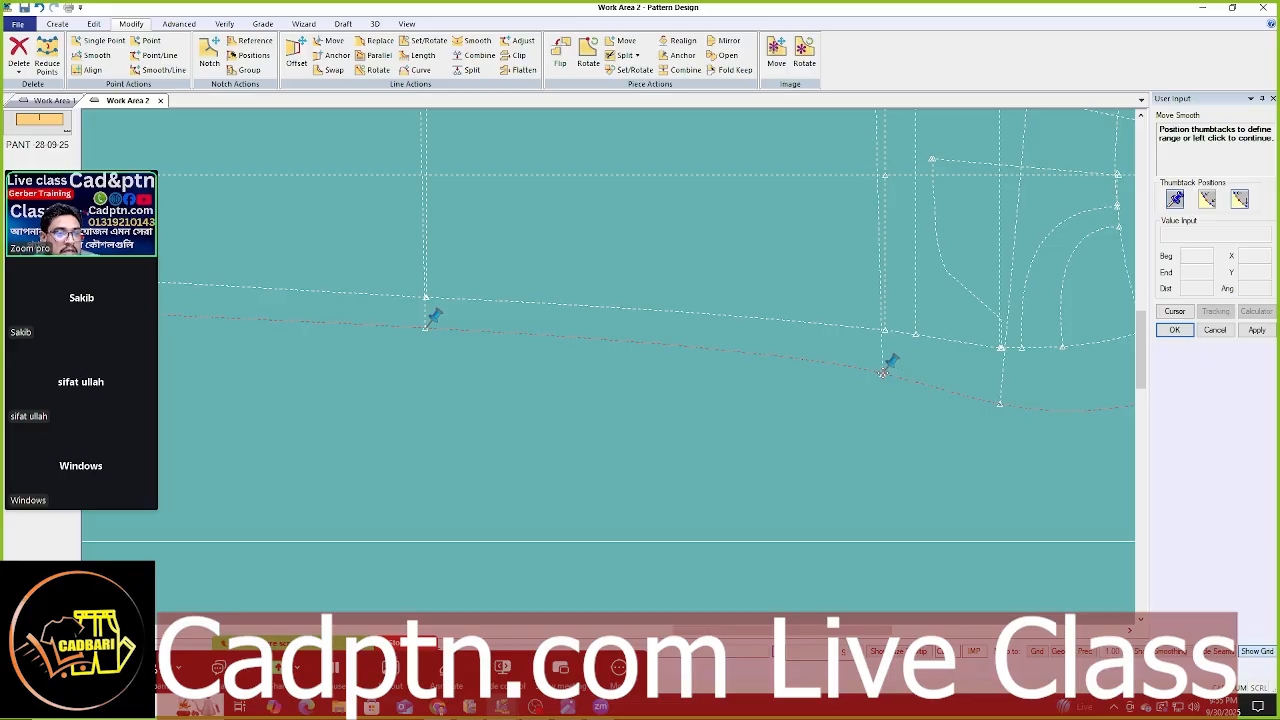
click(883, 372)
scroll(700, 335, up, 1)
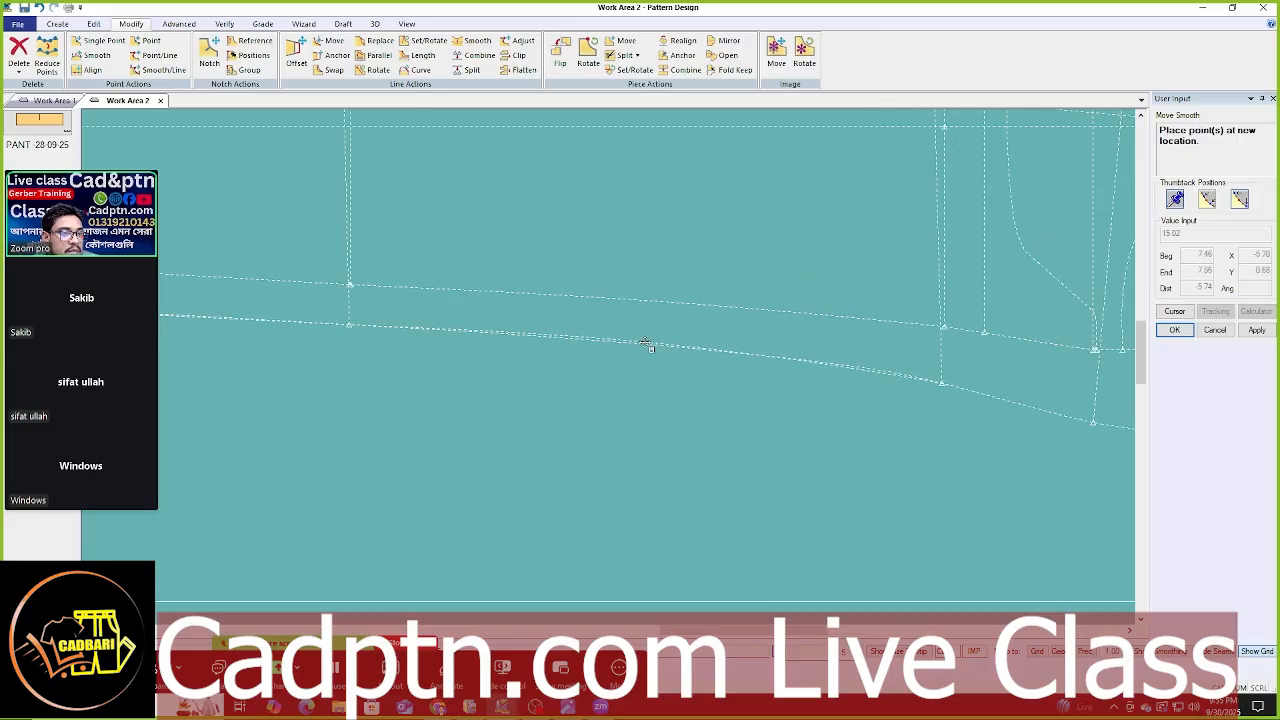
click(646, 341)
scroll(760, 350, down, 1)
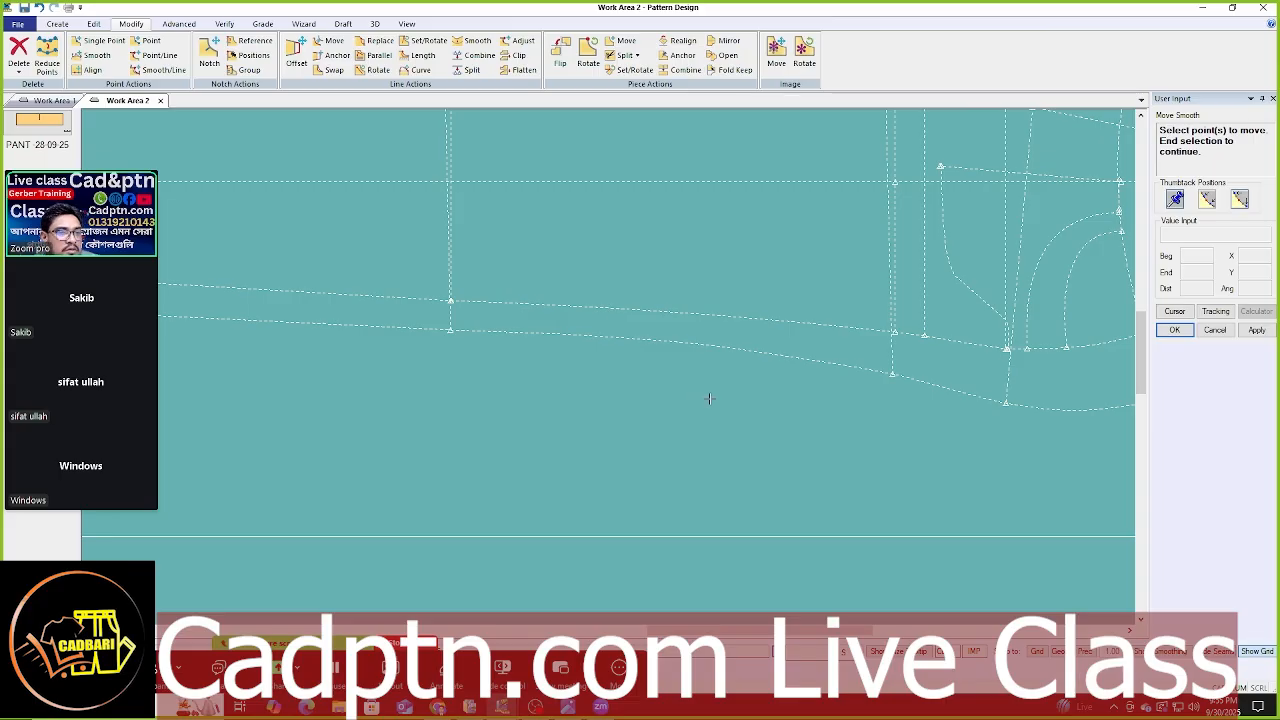
- Smooth-move the front side seam point between knee and crotch lines vertically inward about 0.17, limiting the range to that section
scroll(709, 399, down, 1)
right_click(876, 227)
click(876, 228)
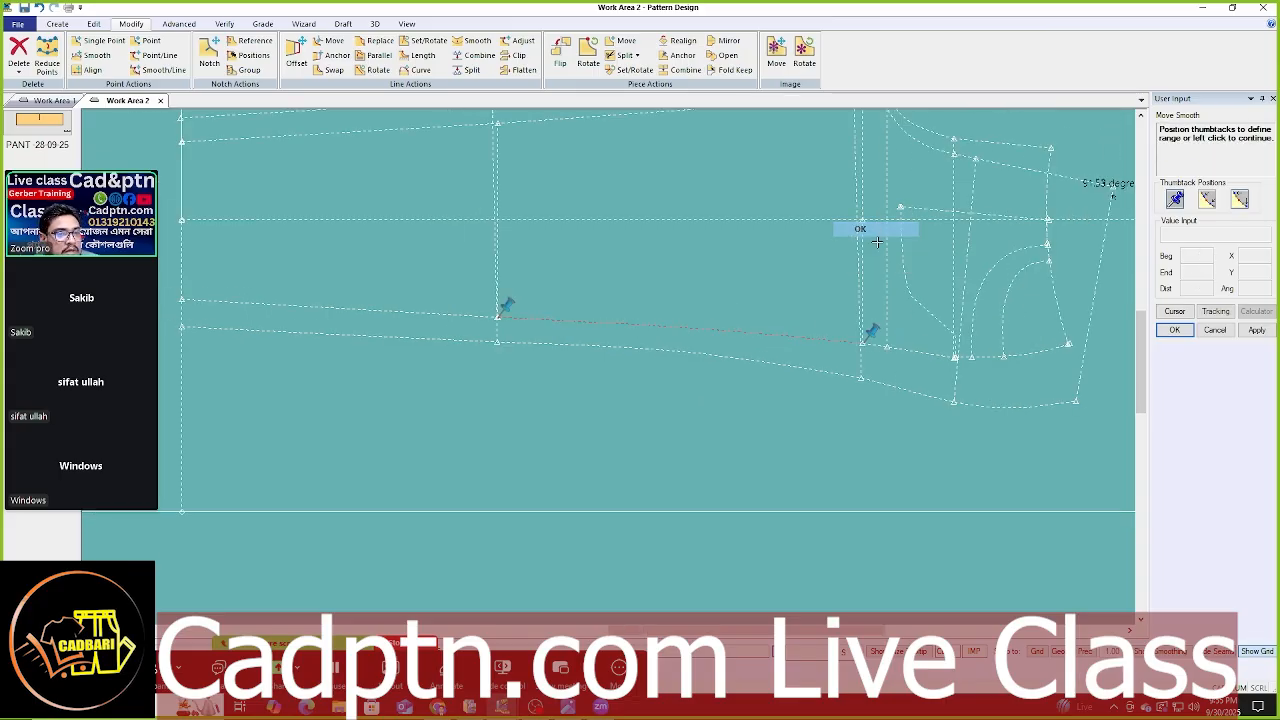
scroll(909, 282, down, 1)
scroll(757, 272, up, 5)
right_click(847, 220)
click(847, 221)
right_click(636, 272)
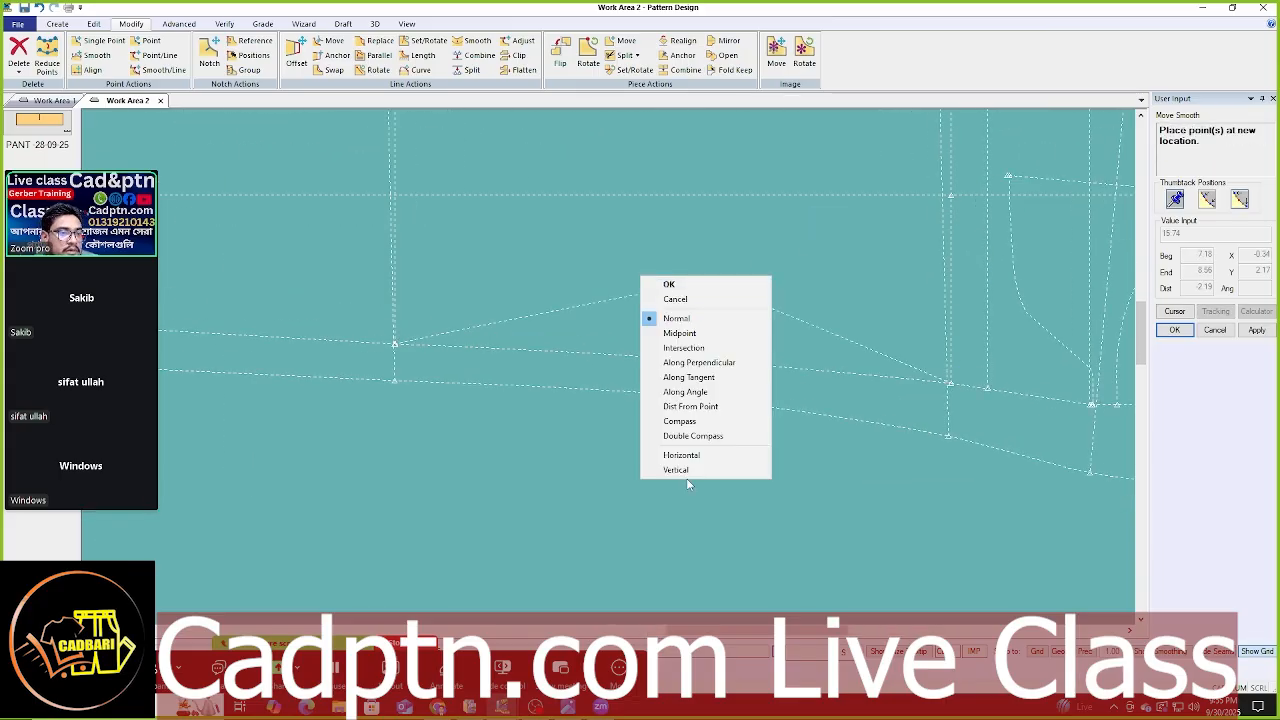
click(674, 466)
scroll(720, 336, up, 1)
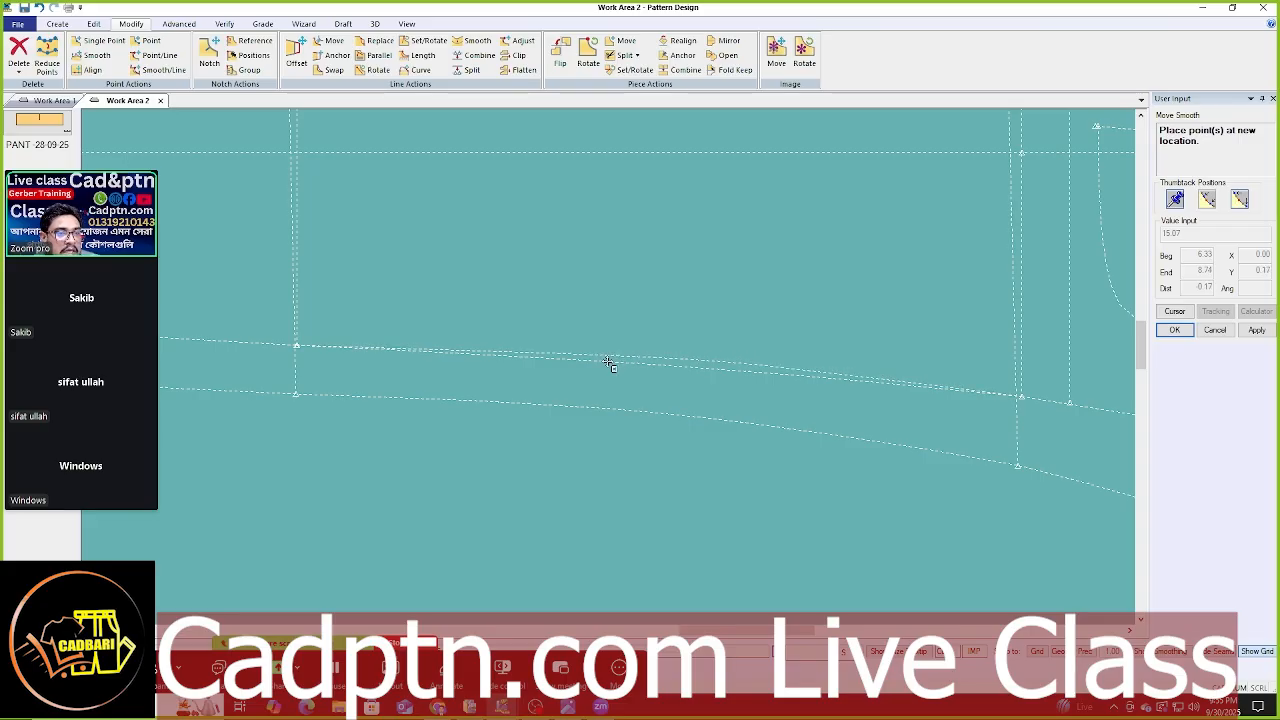
click(607, 362)
scroll(758, 406, down, 5)
right_click(776, 269)
click(779, 273)
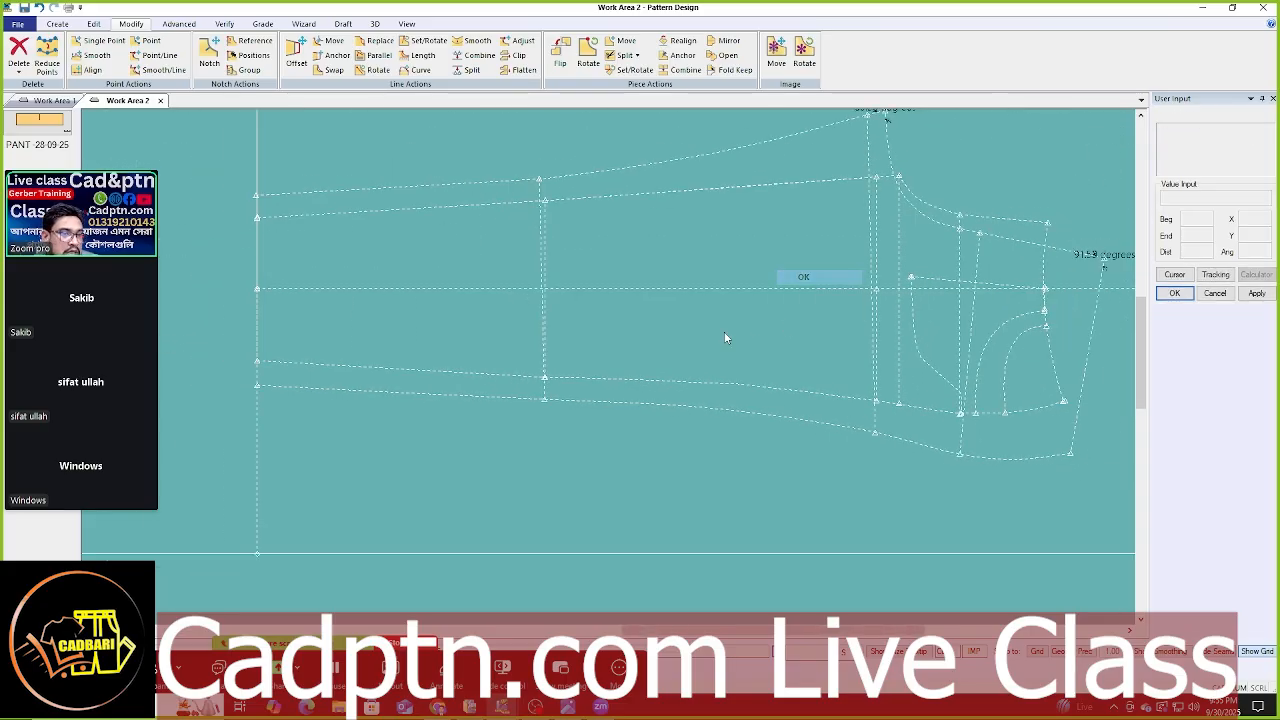
middle_drag(725, 332, 757, 350)
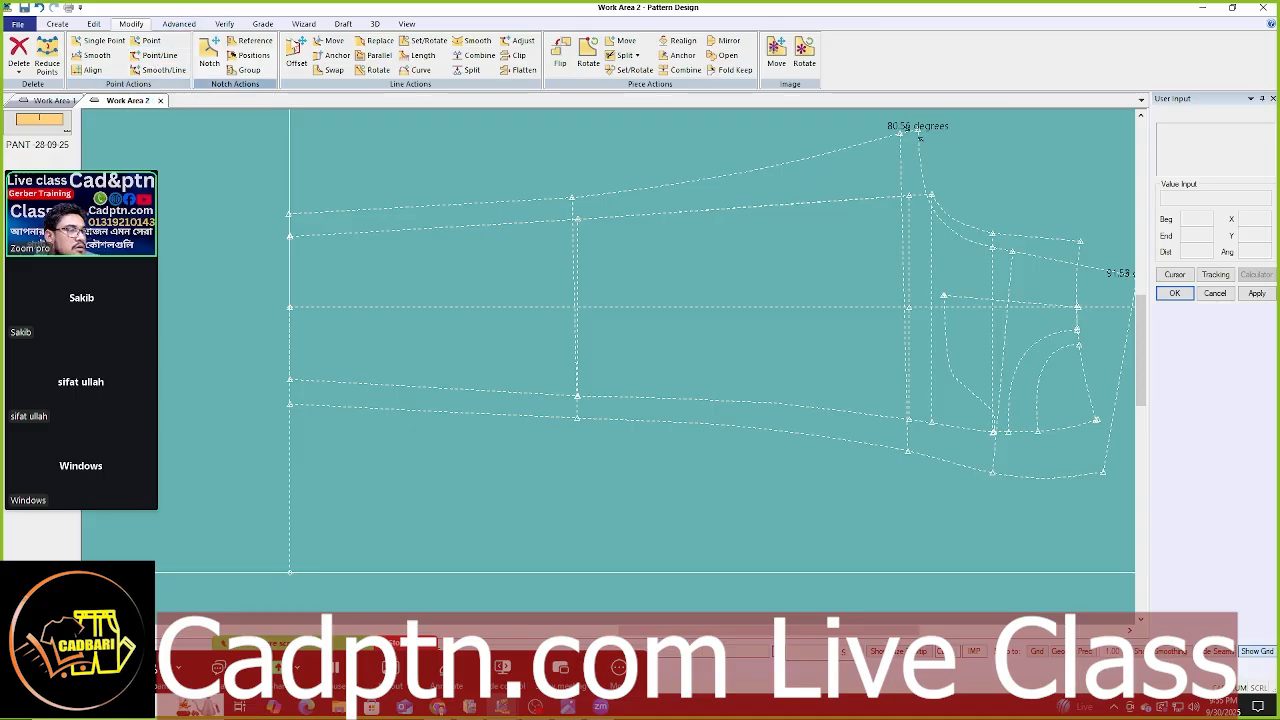
- Smooth the back and front side seams between the knee line and crotch line with smooth factor 0.005
click(472, 41)
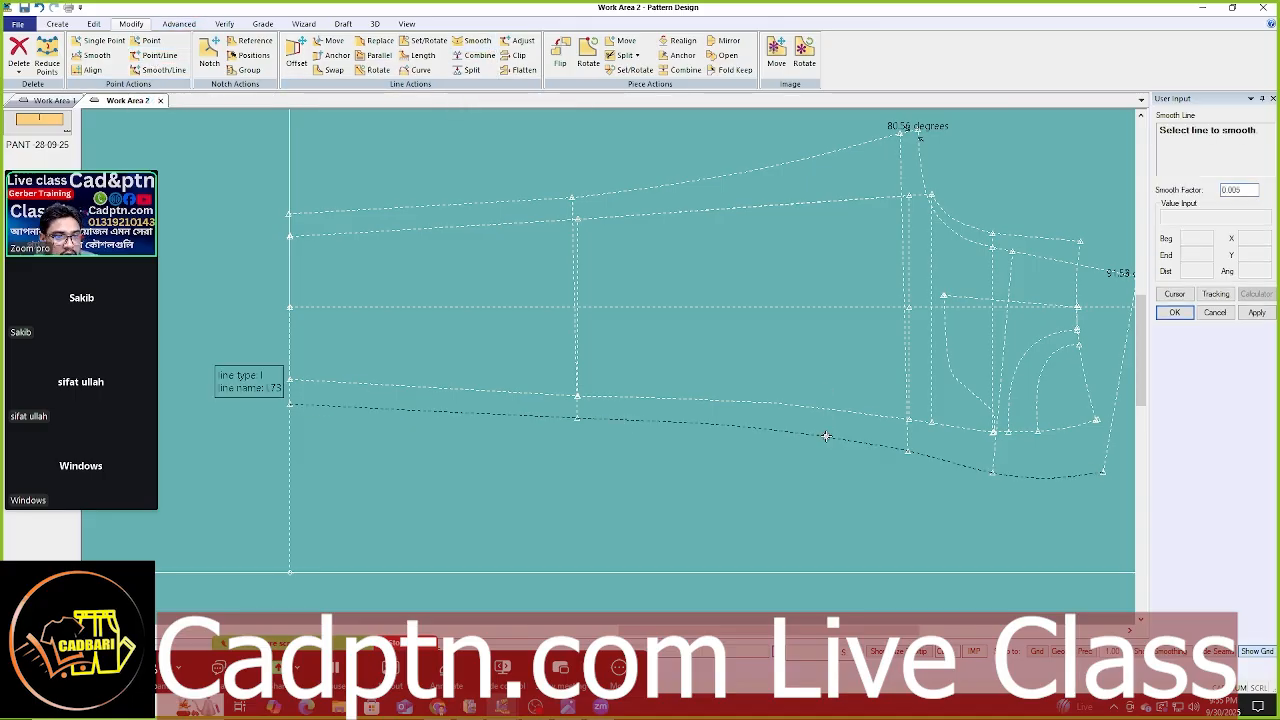
click(826, 436)
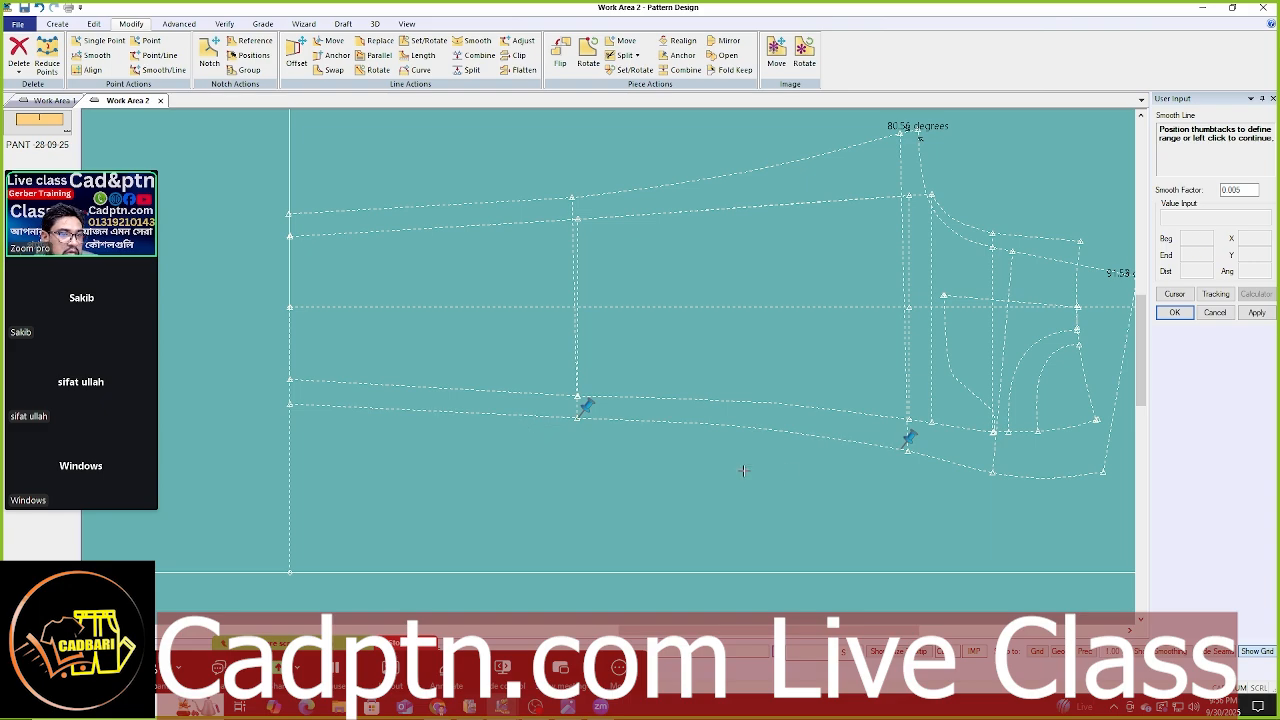
right_click(748, 360)
click(745, 368)
click(842, 413)
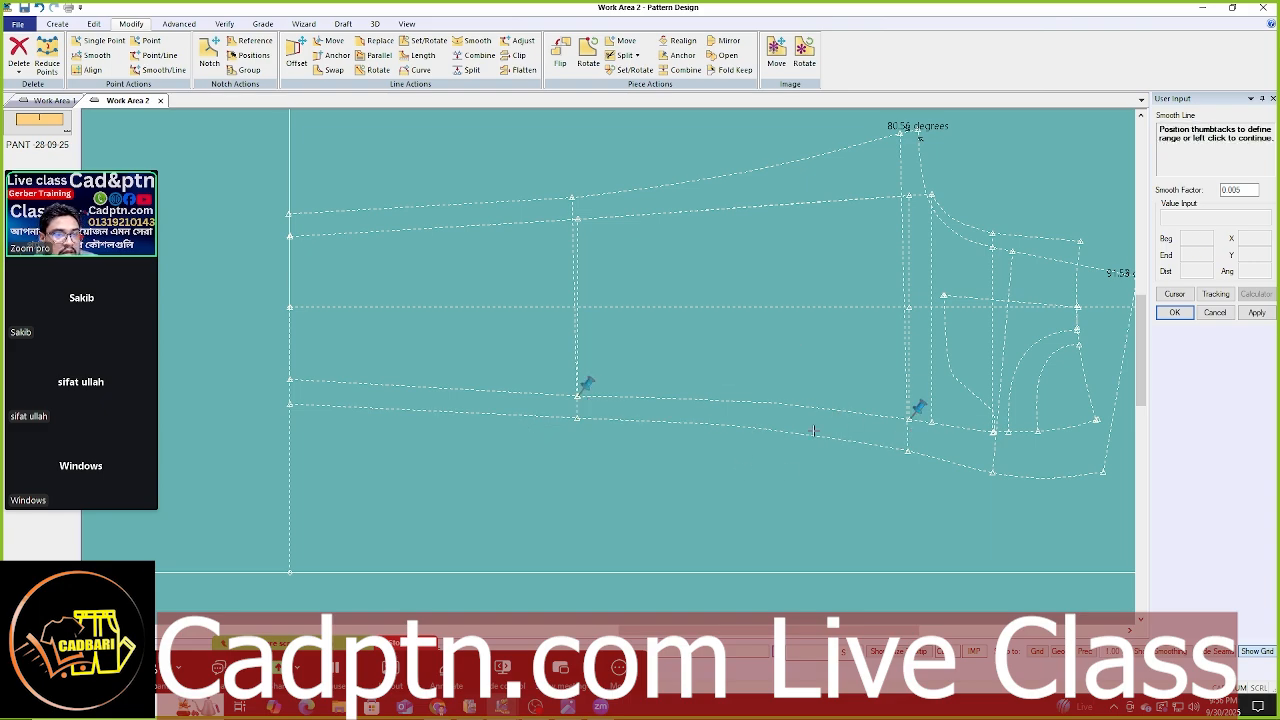
right_click(758, 283)
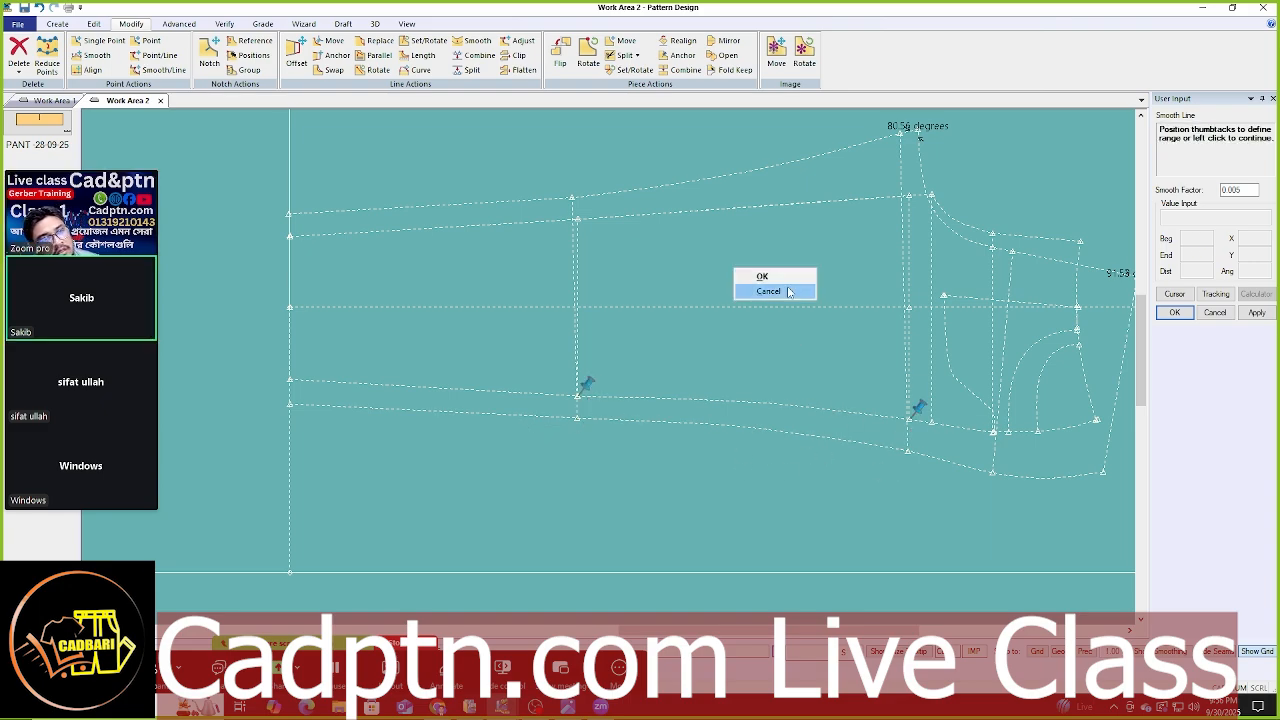
click(786, 290)
right_click(932, 208)
click(935, 209)
- Measure the front rise along the straight line above the hip and the crotch curve below it
scroll(862, 268, up, 3)
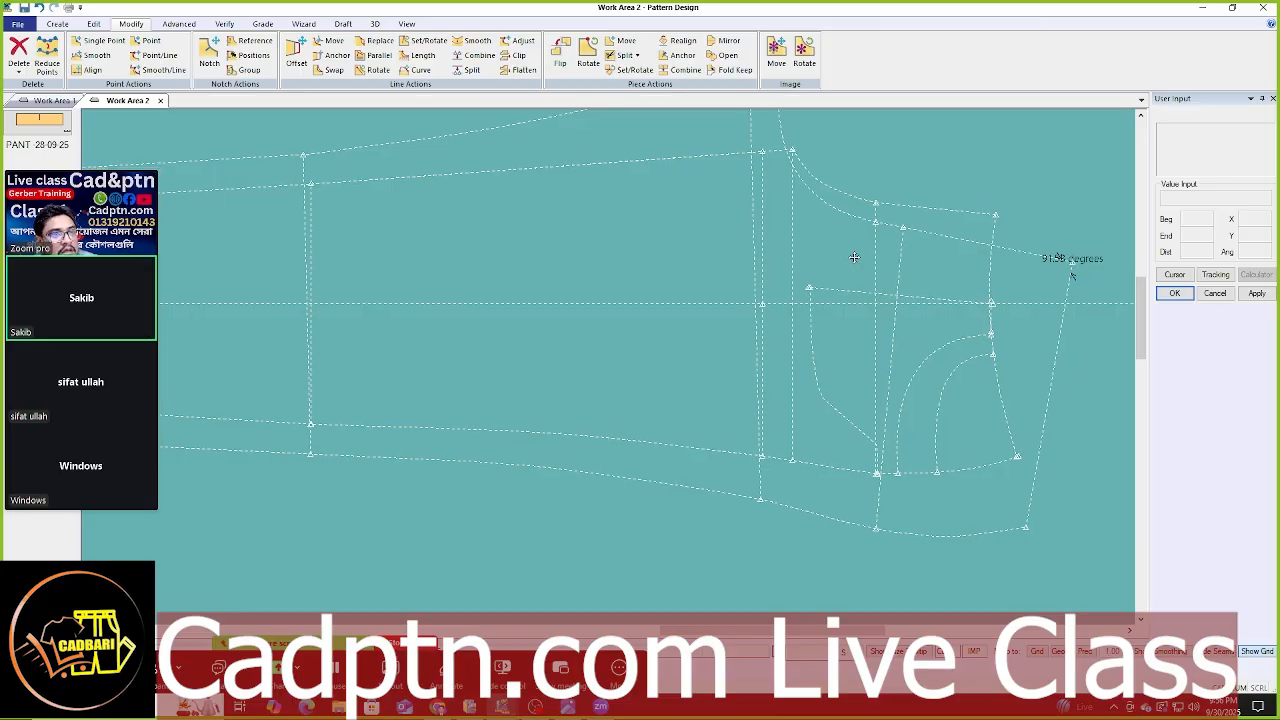
scroll(853, 258, down, 2)
scroll(855, 258, up, 3)
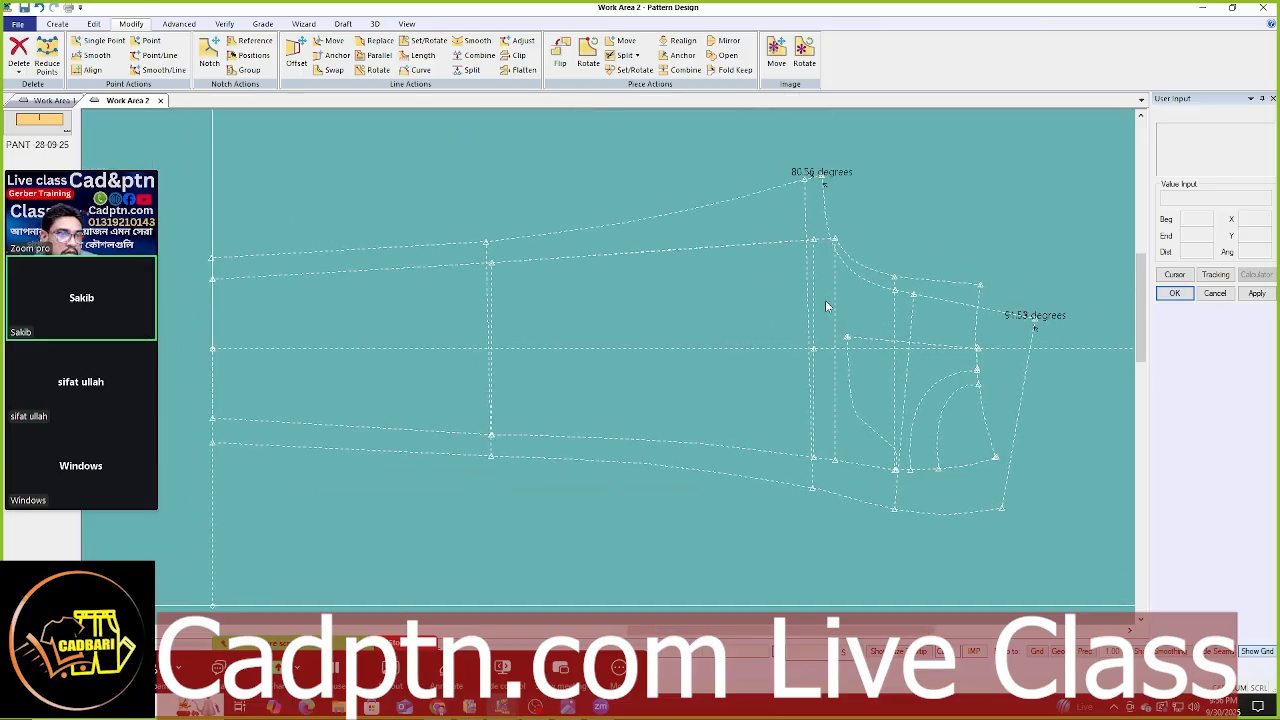
key(m)
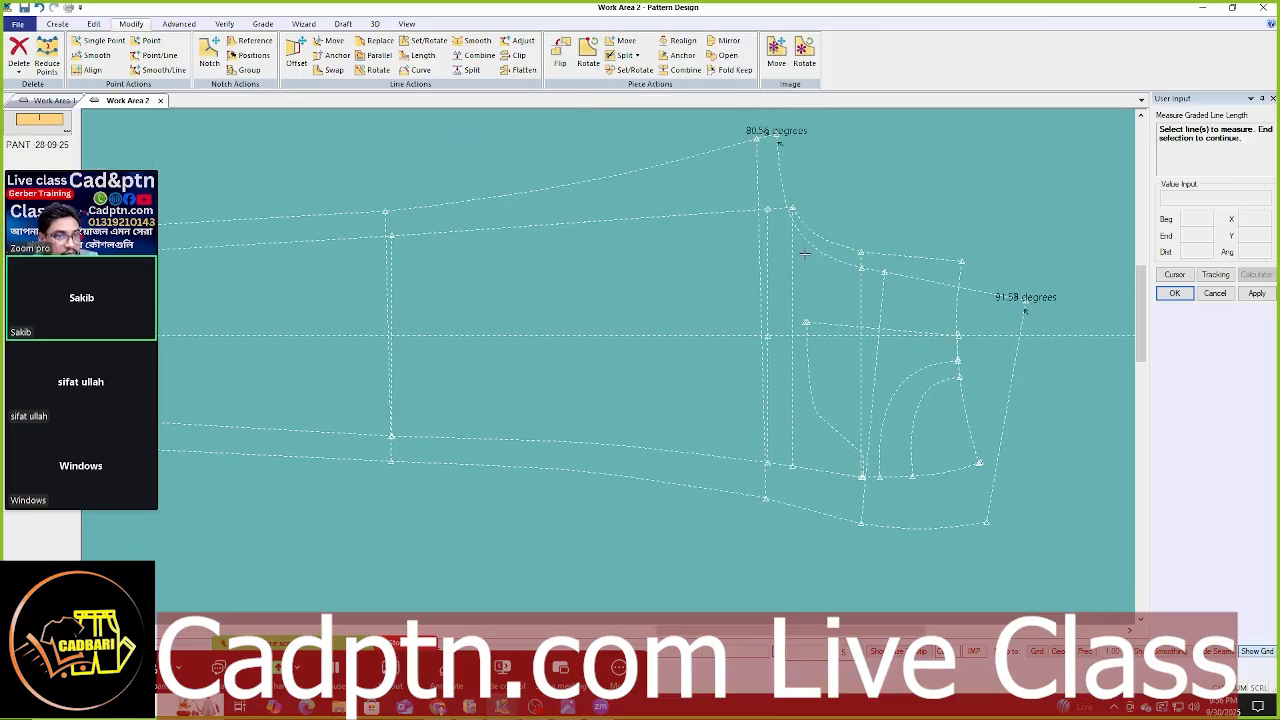
right_click(1003, 191)
click(1003, 192)
right_click(899, 191)
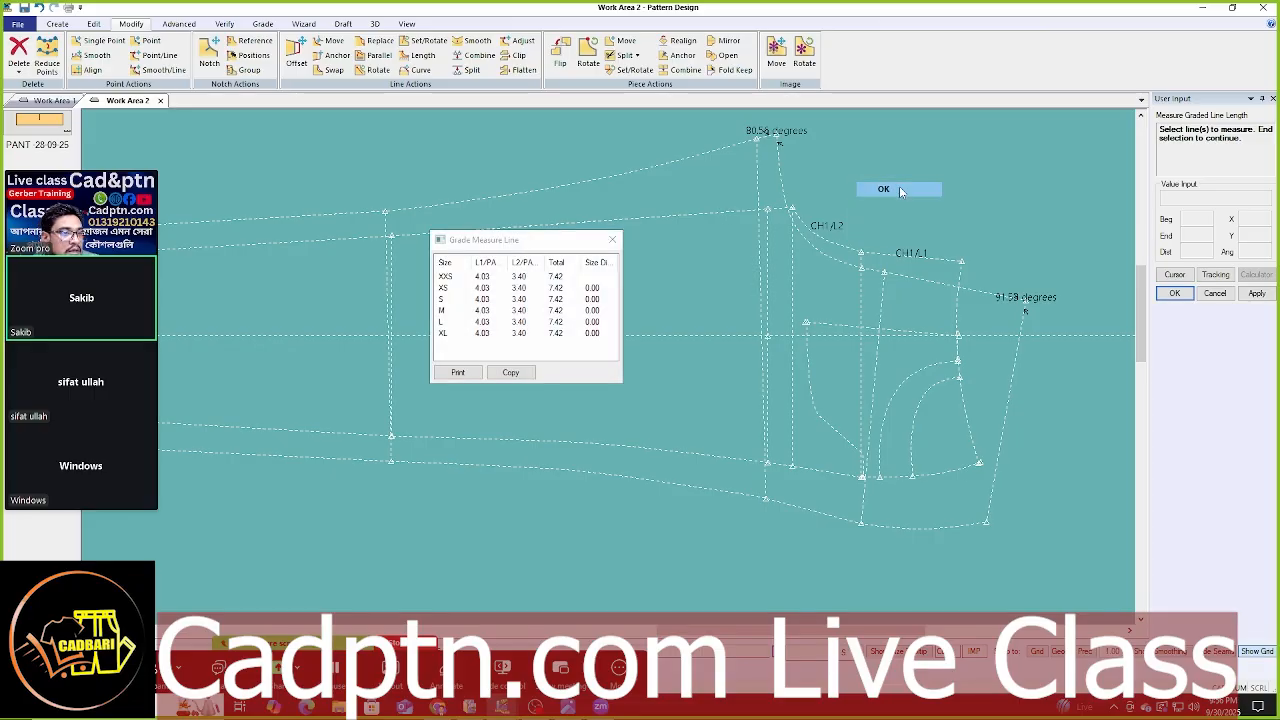
click(899, 191)
- Smooth-move the front crotch curve point nearest the hip line vertically inward, reshaping the curve from crotch point to hip line
scroll(806, 300, up, 3)
scroll(706, 376, up, 4)
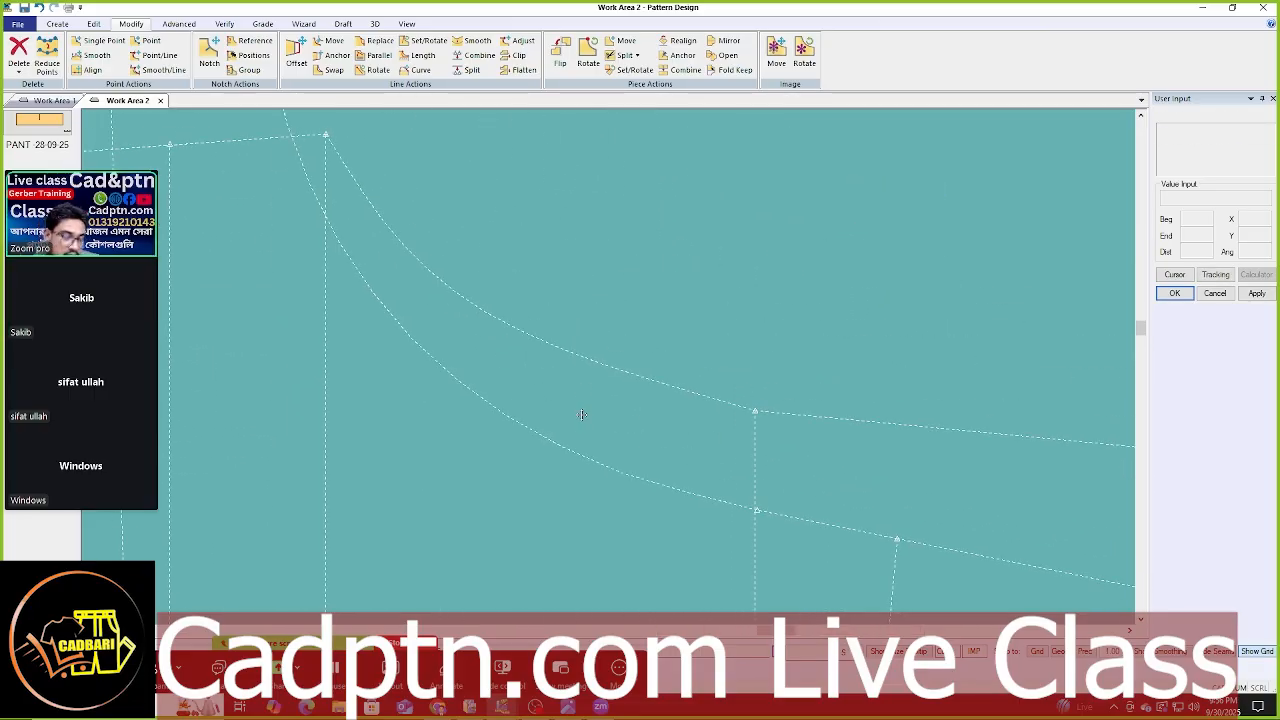
key(s)
click(691, 386)
right_click(730, 240)
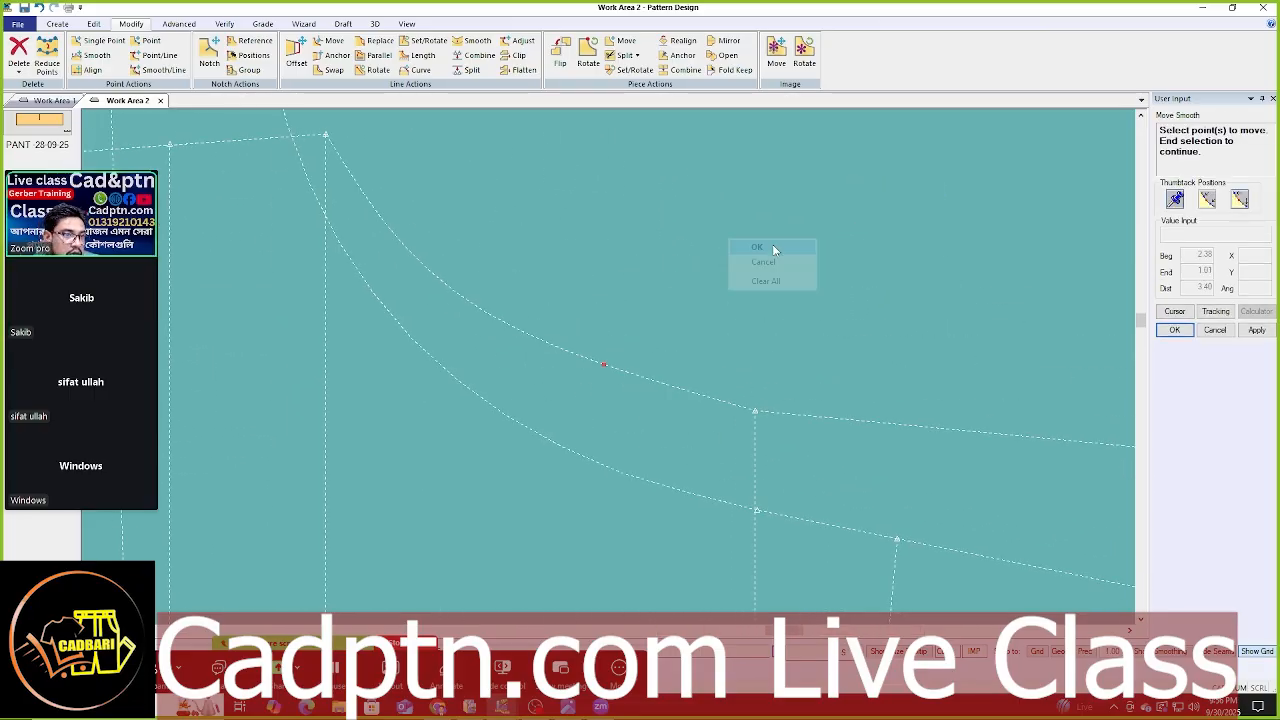
click(745, 255)
right_click(700, 248)
click(718, 442)
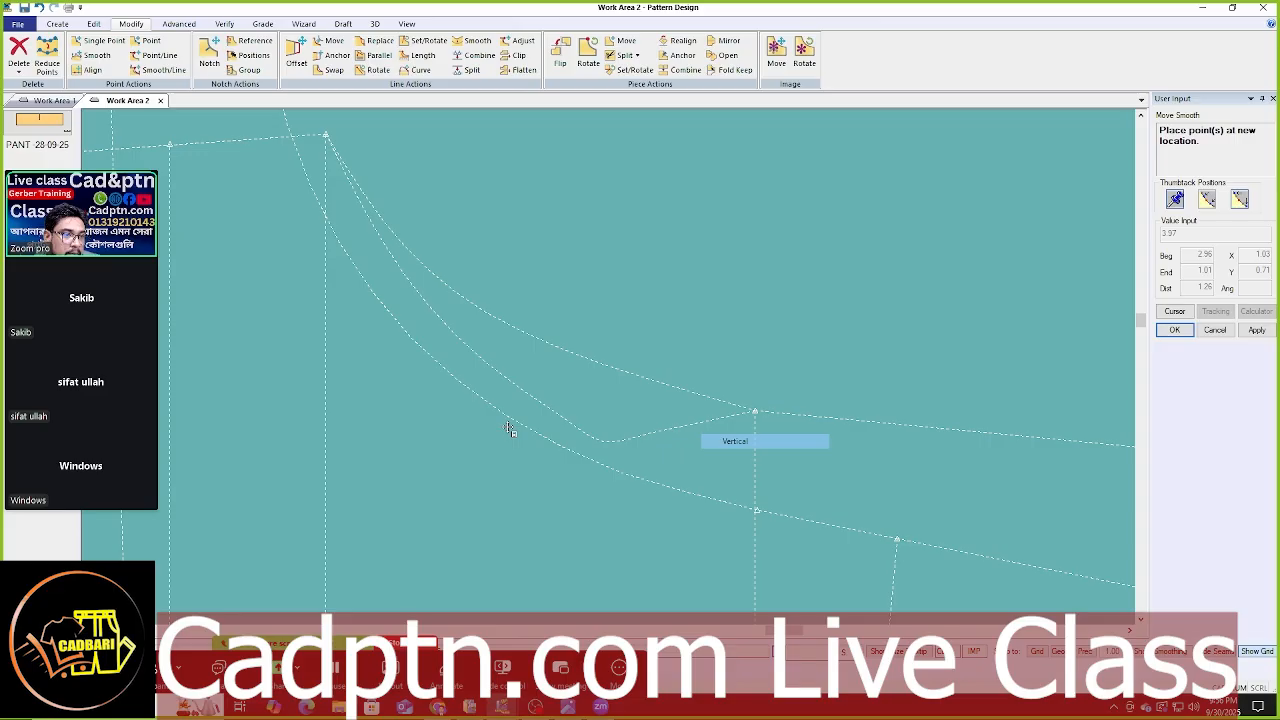
click(345, 385)
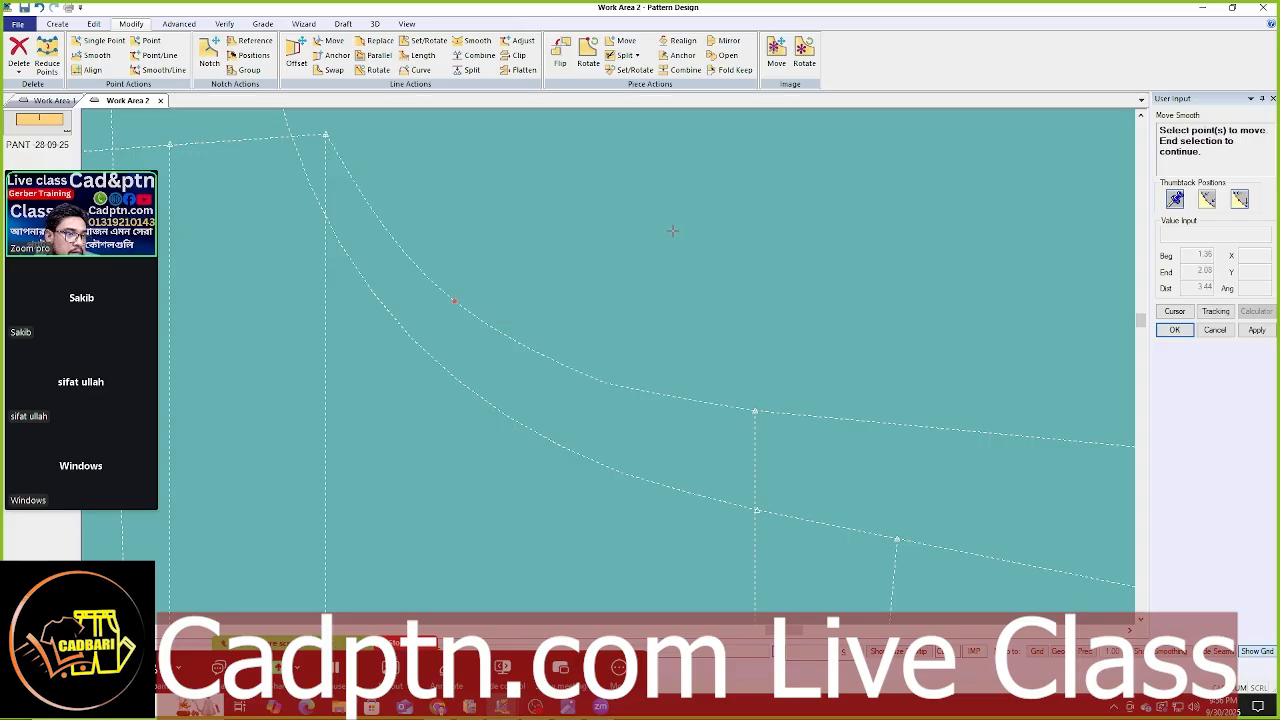
- Smooth-move the middle point of the front crotch curve vertically inward about 0.10, ending the range at the previously moved point
right_click(730, 258)
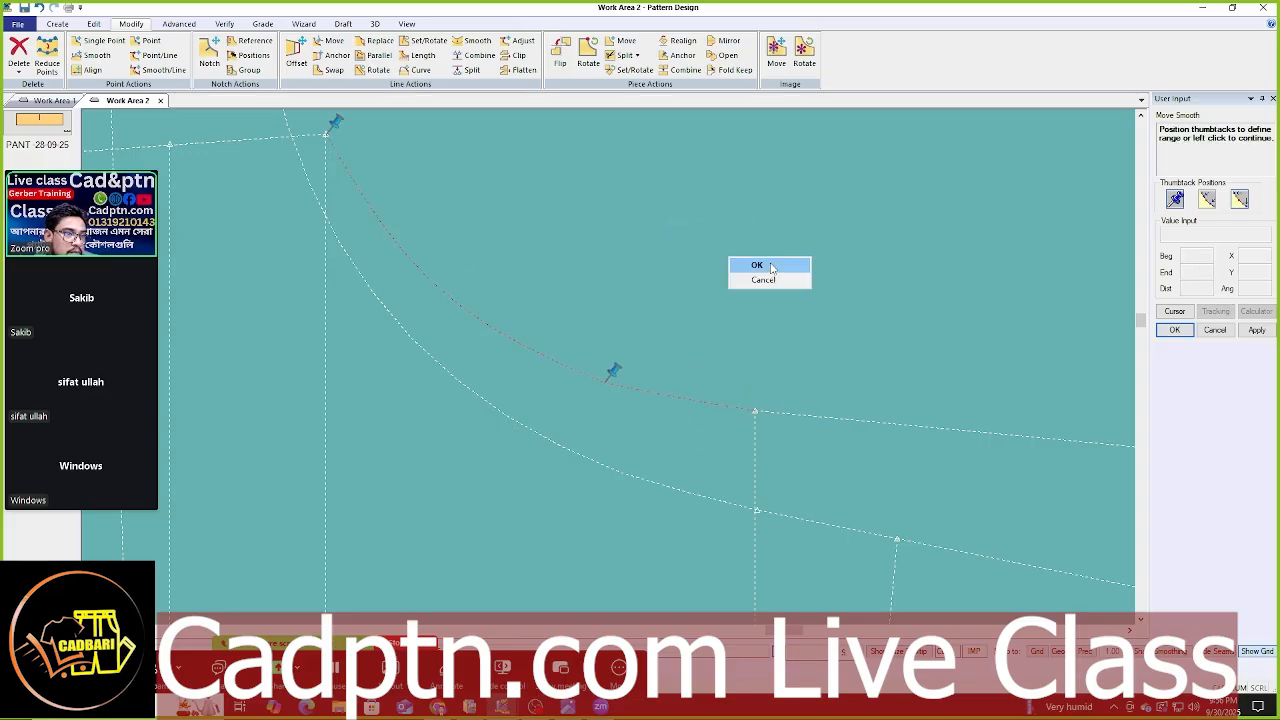
click(748, 264)
right_click(538, 262)
click(575, 457)
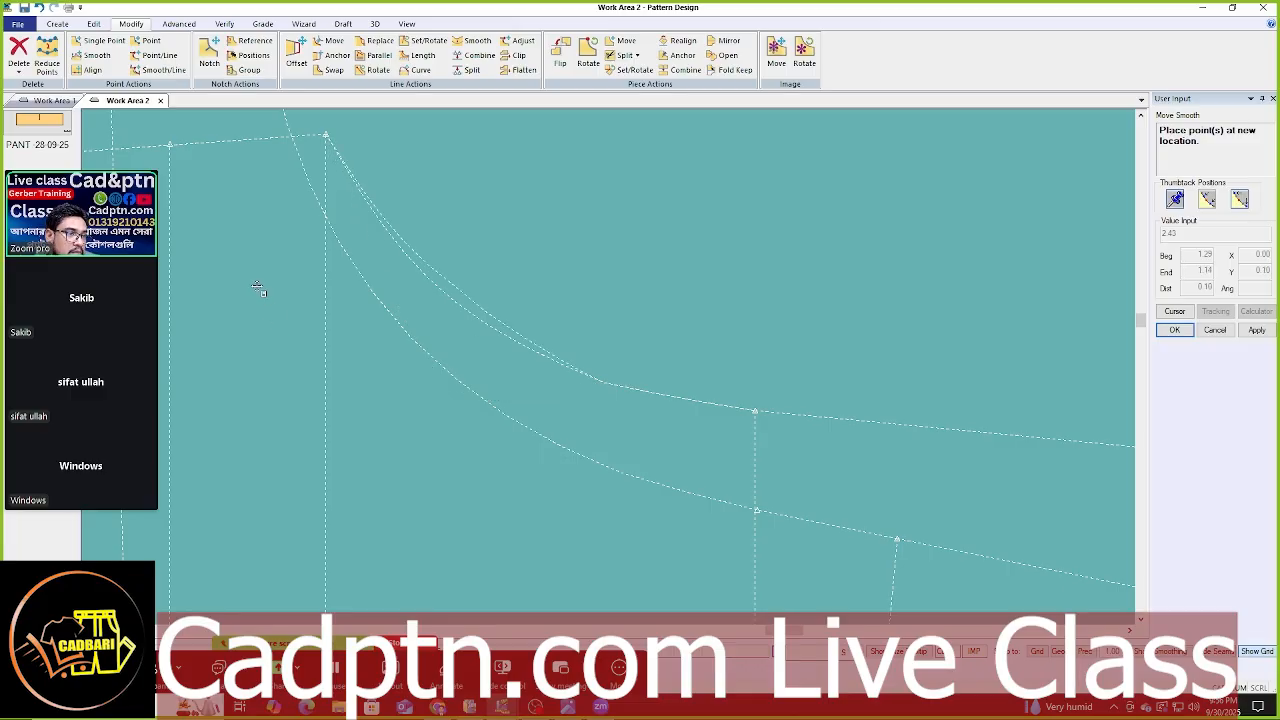
click(247, 318)
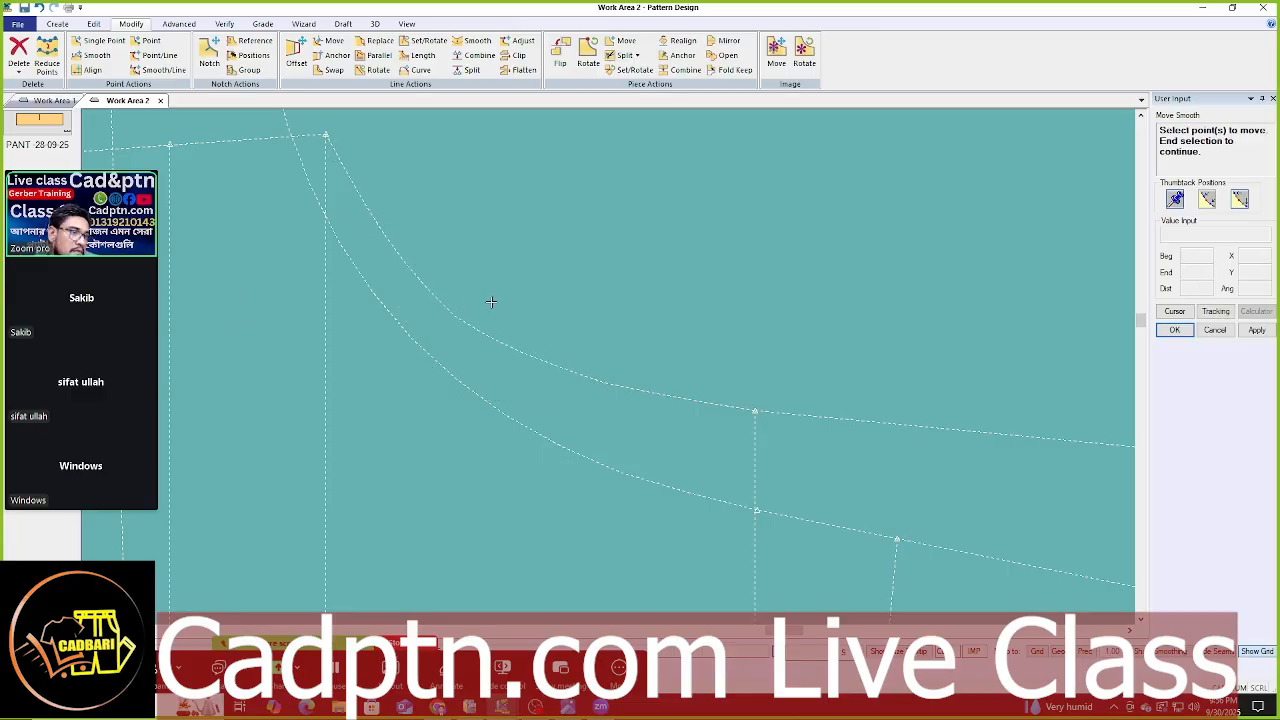
- Smooth-move the front crotch curve point nearest the crotch point horizontally about 0.17 toward the hem, over the full curve
right_click(605, 192)
click(625, 202)
click(611, 223)
right_click(499, 232)
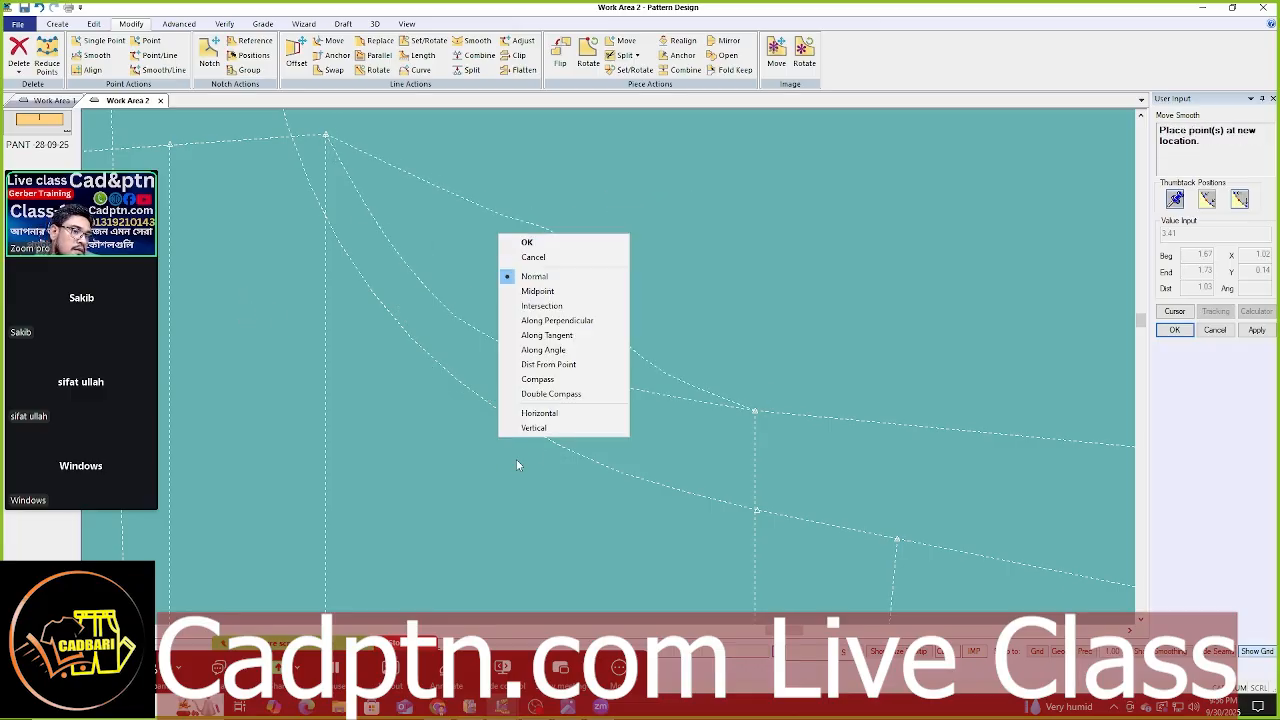
click(548, 415)
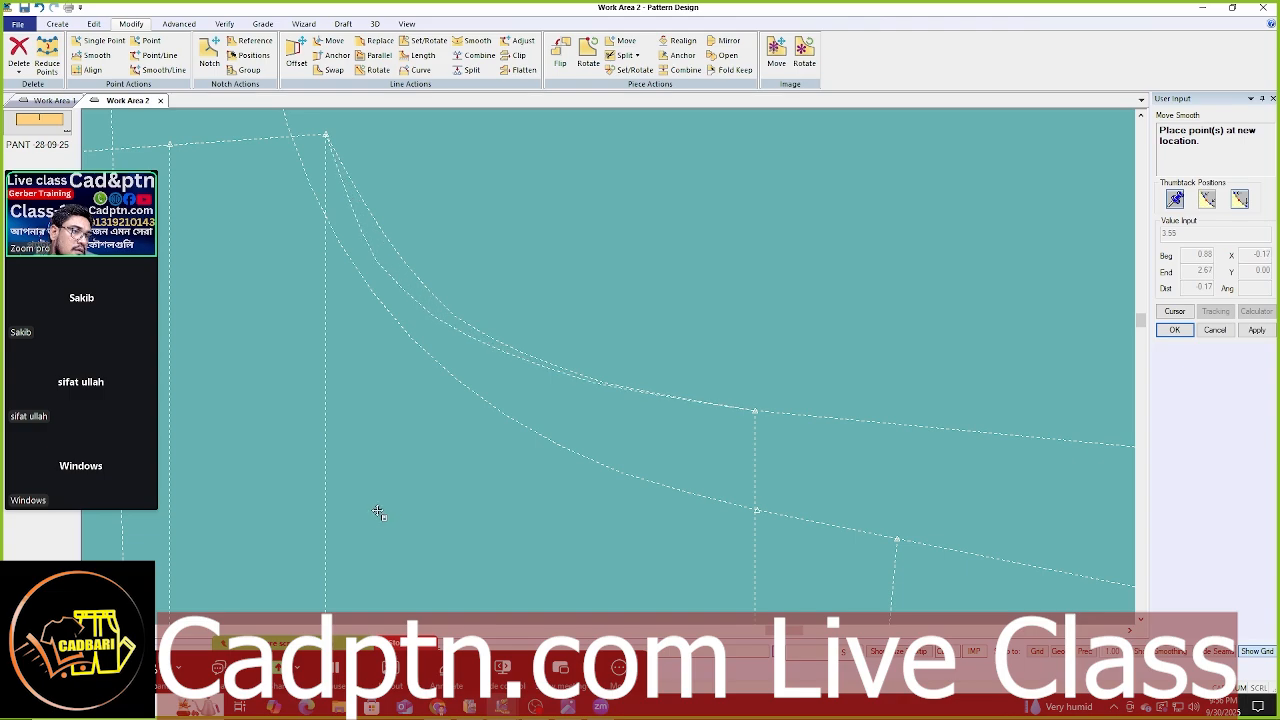
click(414, 447)
- Smooth-move a mid-section point of the front crotch curve vertically inward, deepening the curve between crotch point and hip line
right_click(605, 226)
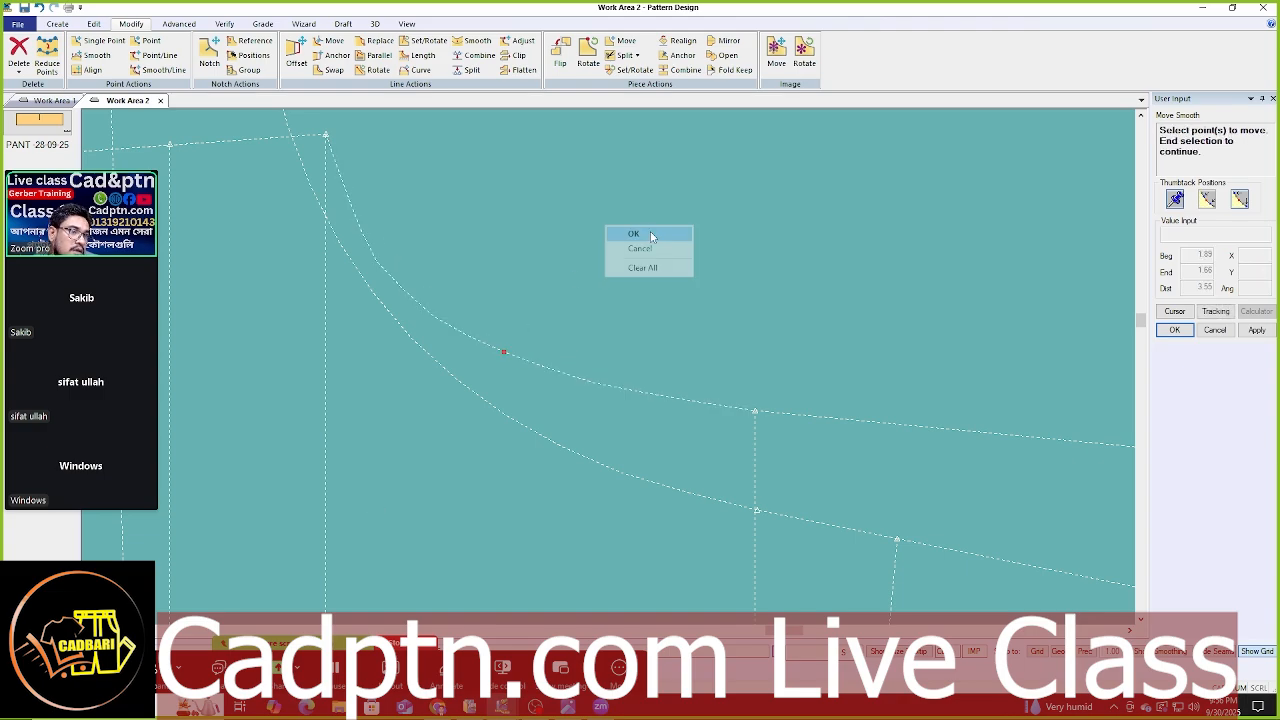
click(648, 230)
click(651, 223)
right_click(596, 218)
click(631, 413)
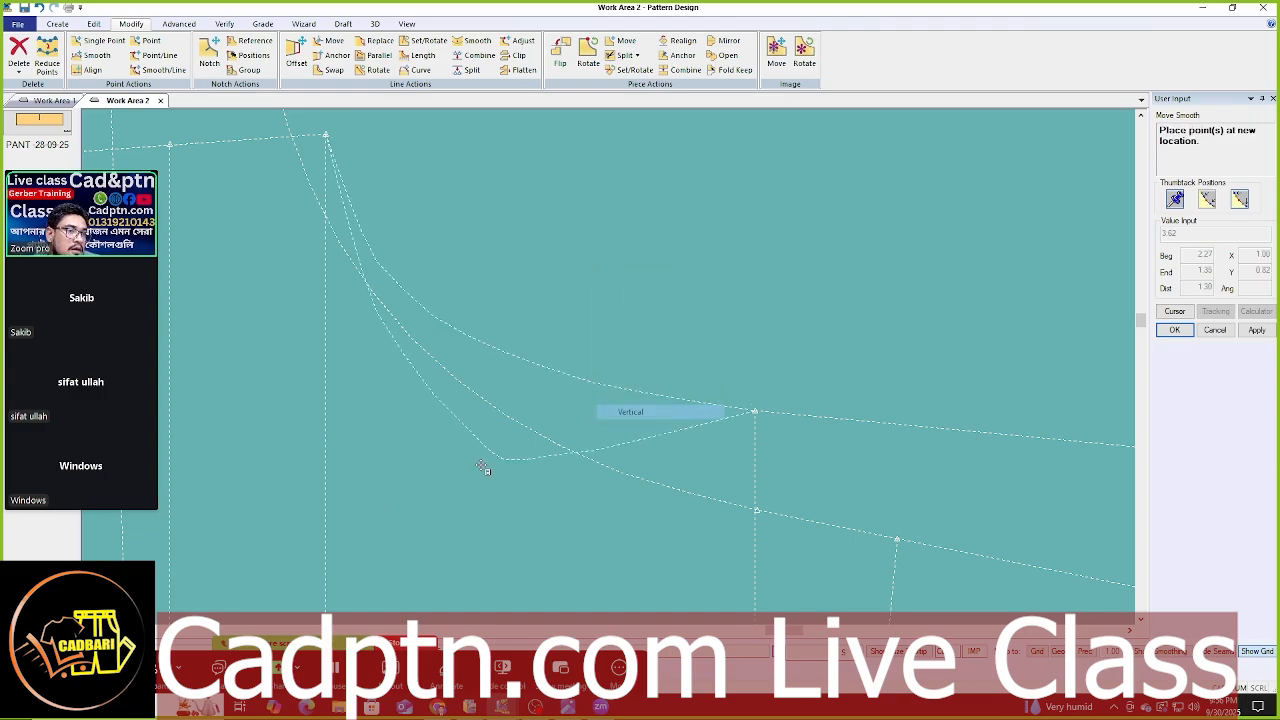
click(266, 360)
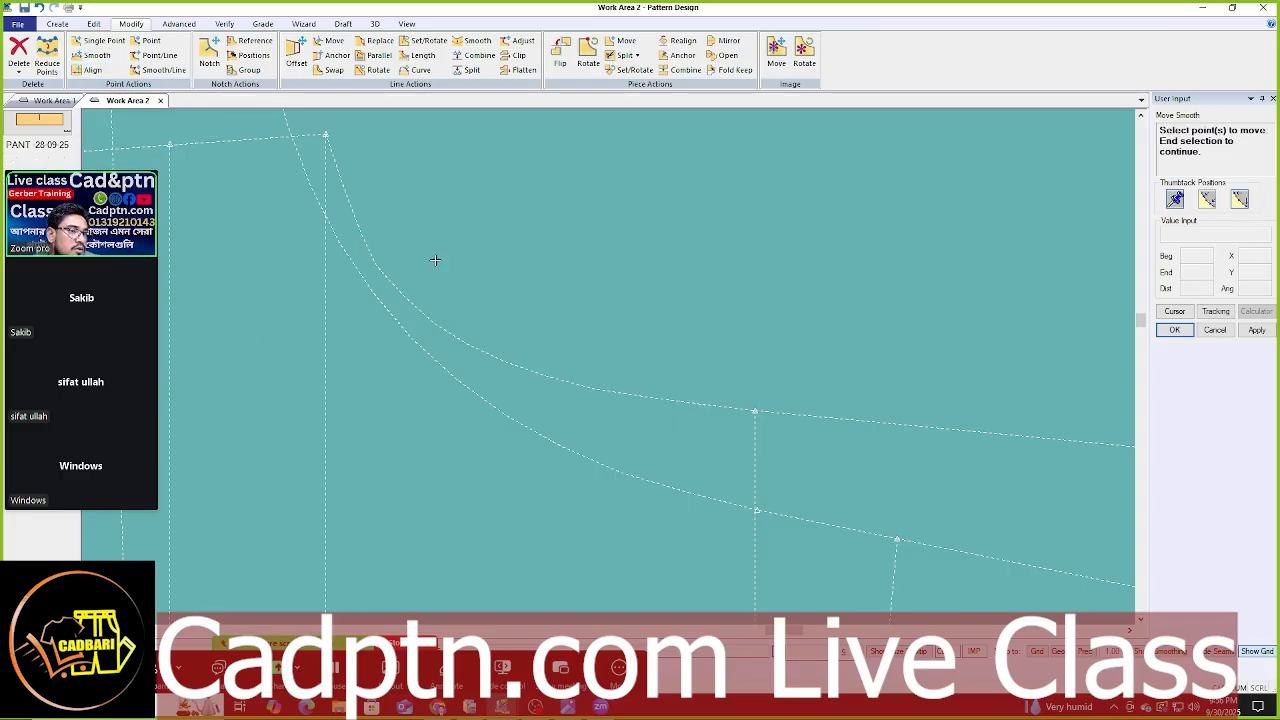
- Smooth-move the front crotch curve point just below the crotch point horizontally toward the hem to steepen the curve's start
click(355, 230)
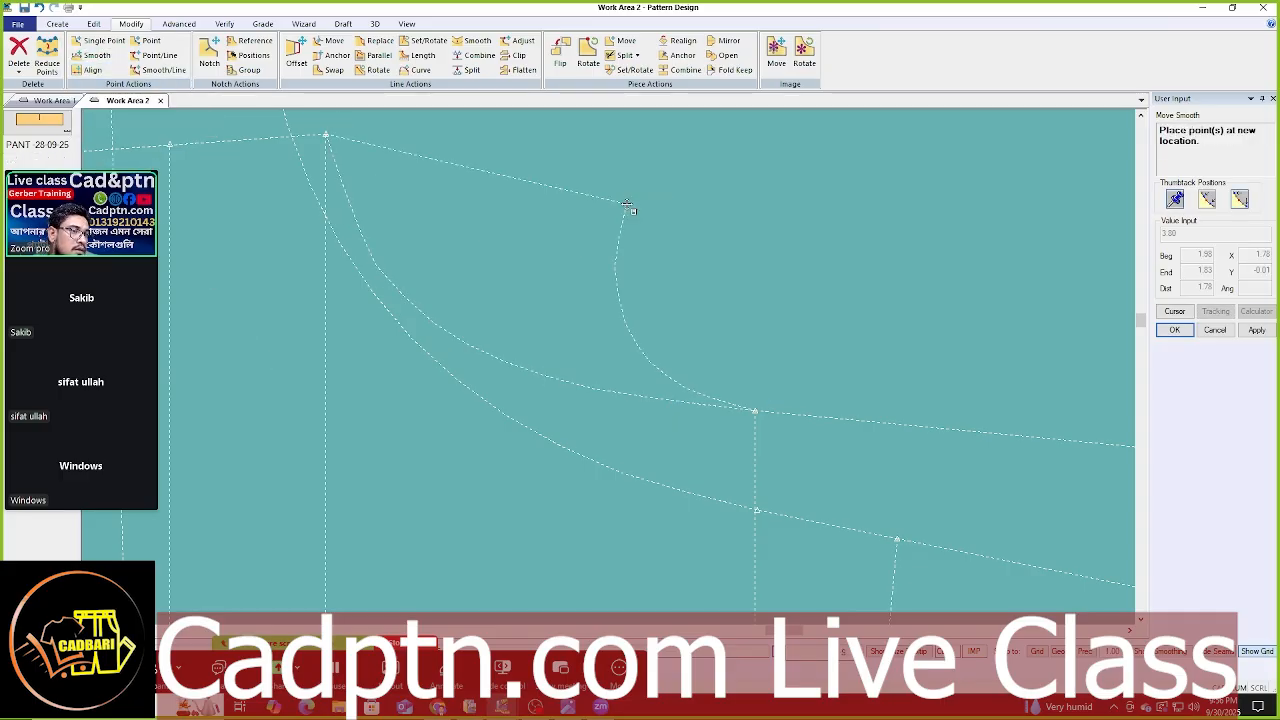
right_click(562, 198)
click(602, 377)
click(344, 531)
scroll(636, 423, down, 1)
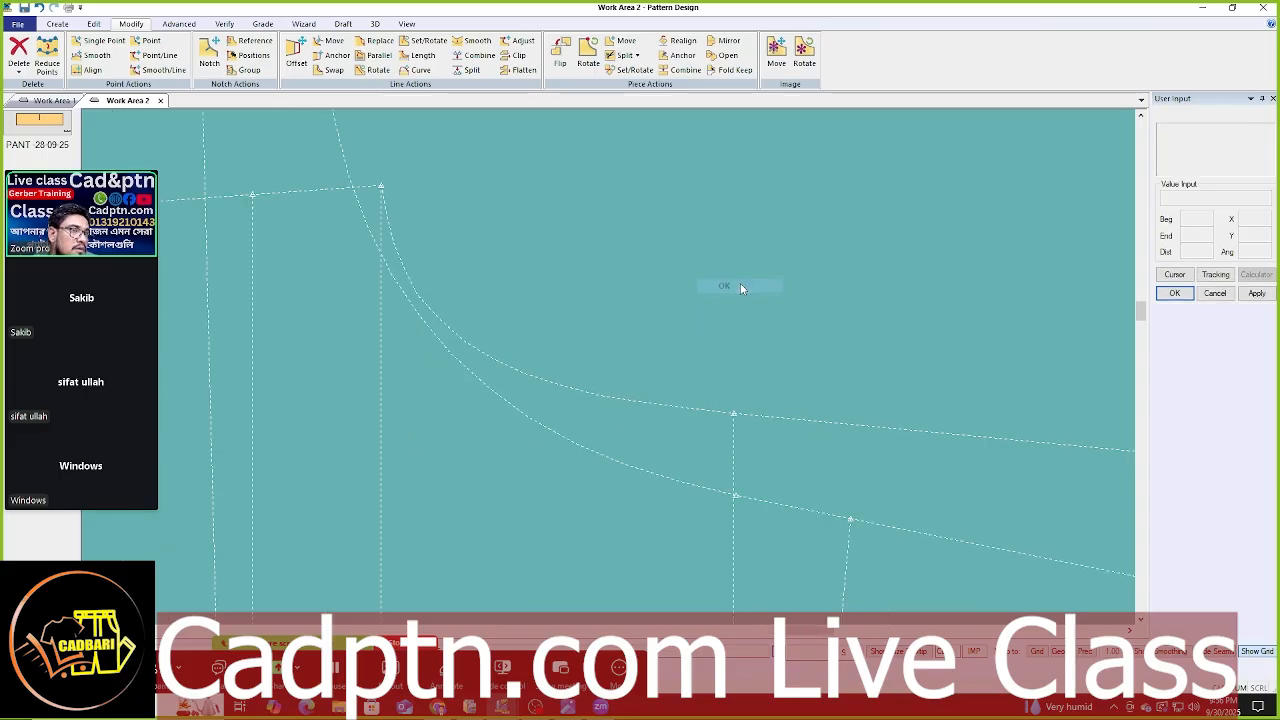
- Smooth the front crotch curve from the crotch point to the hip line with smooth factor 0.005
click(473, 41)
click(508, 362)
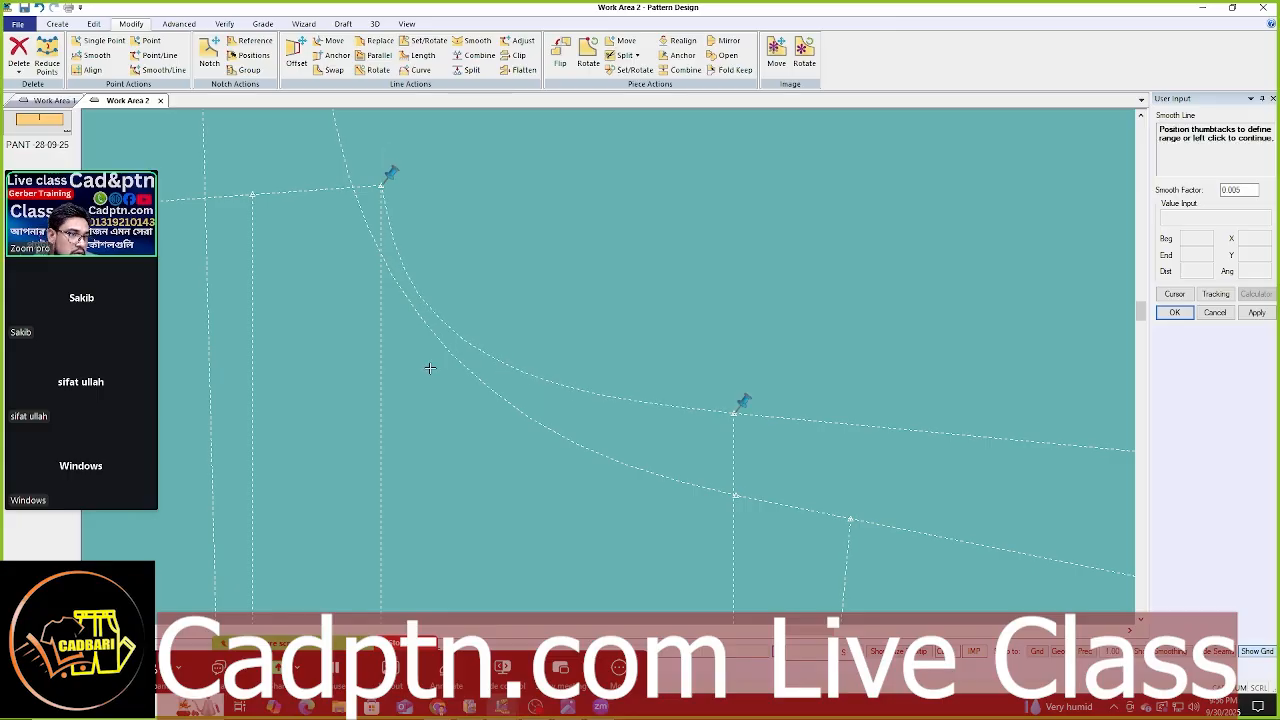
right_click(575, 262)
click(568, 265)
scroll(825, 200, down, 3)
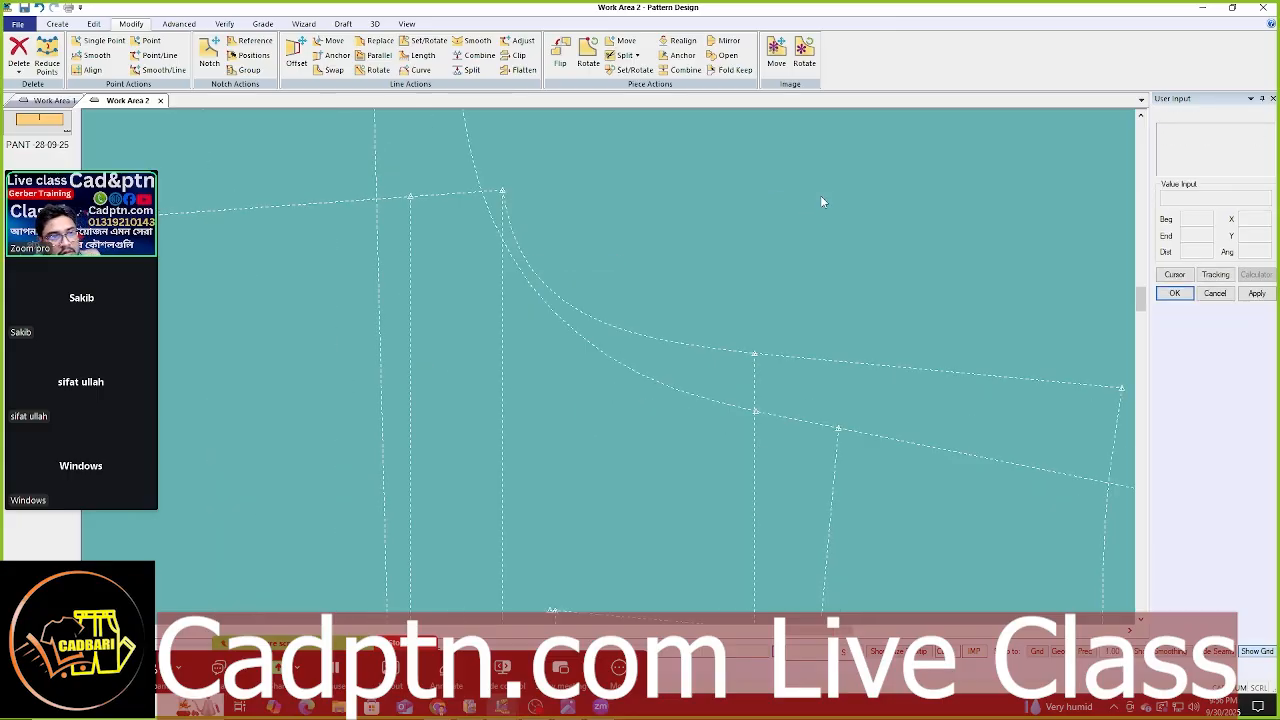
- Measure the reshaped front rise from waist to crotch point
scroll(856, 278, down, 5)
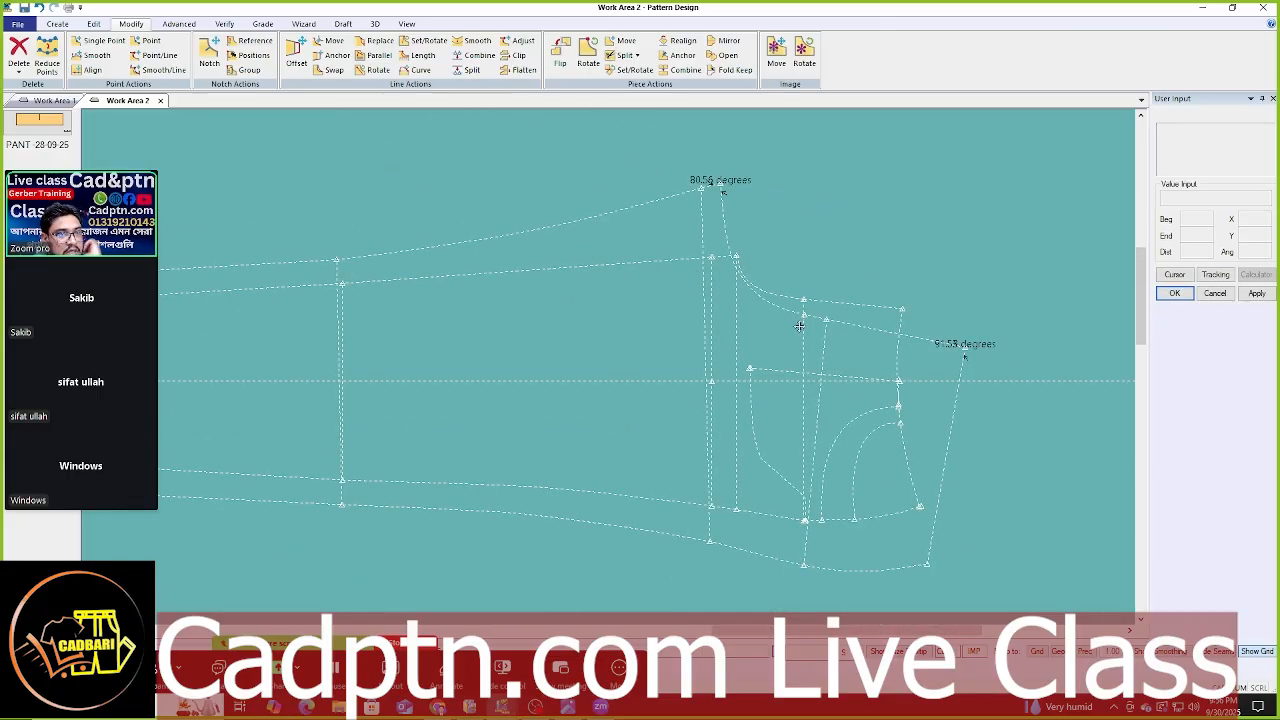
key(alt+l)
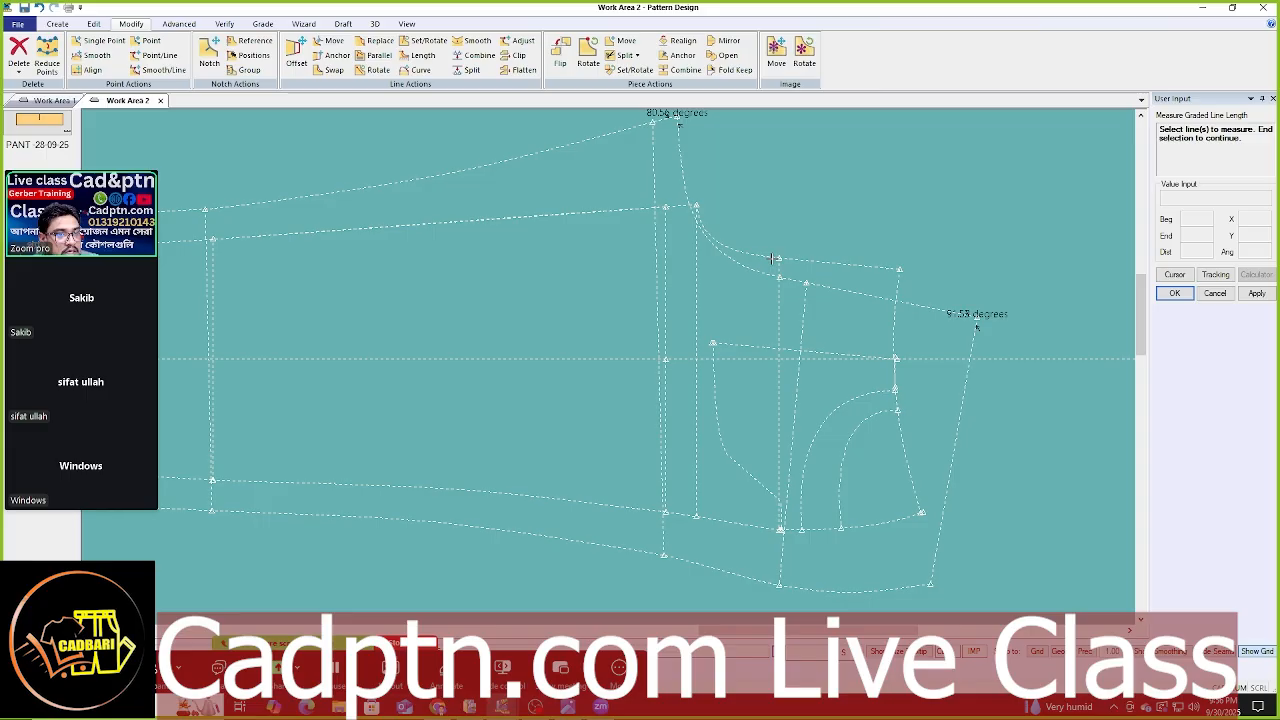
right_click(891, 209)
click(900, 213)
click(612, 240)
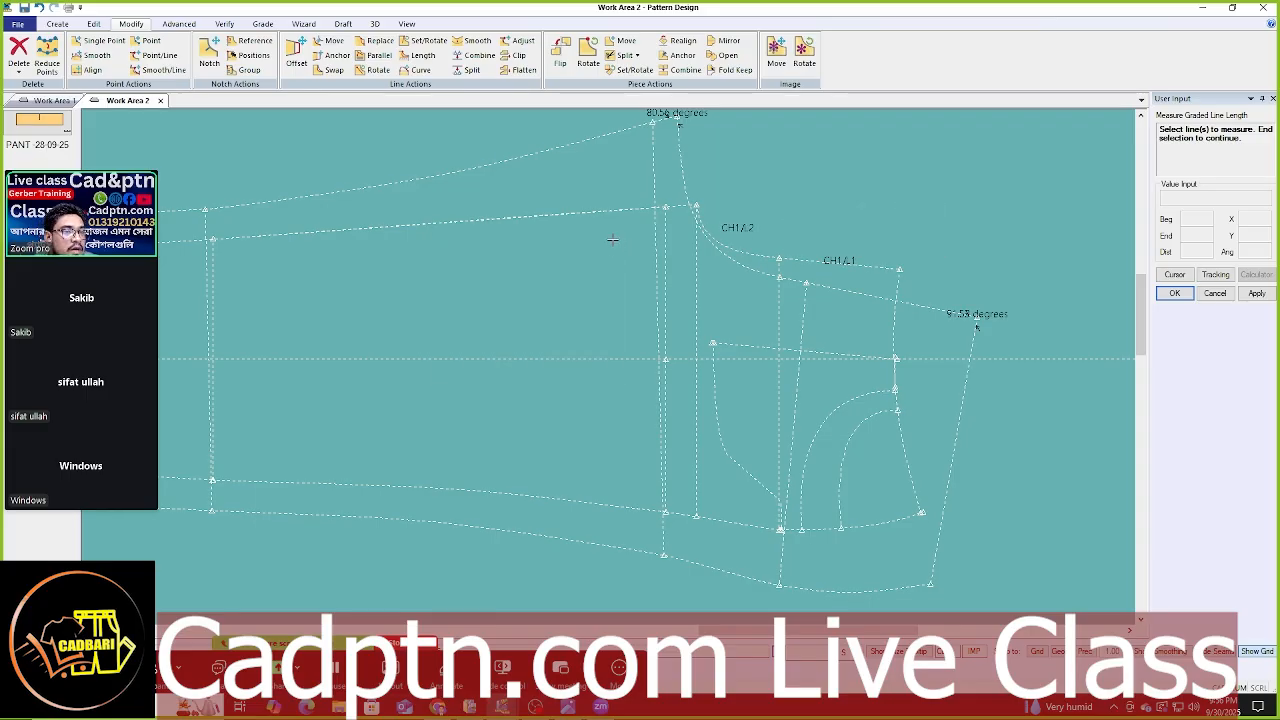
- Measure the back rise by combining its three line segments from waist to crotch point
click(843, 293)
right_click(913, 205)
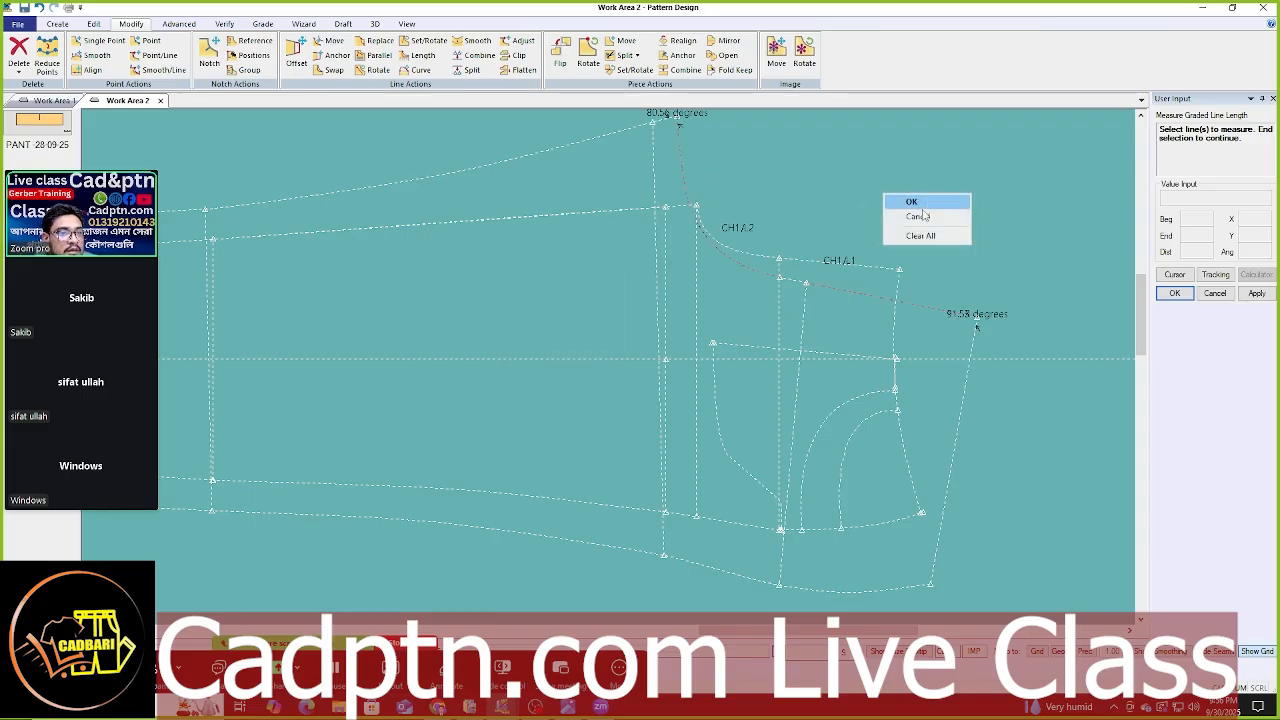
click(791, 285)
right_click(951, 189)
click(964, 184)
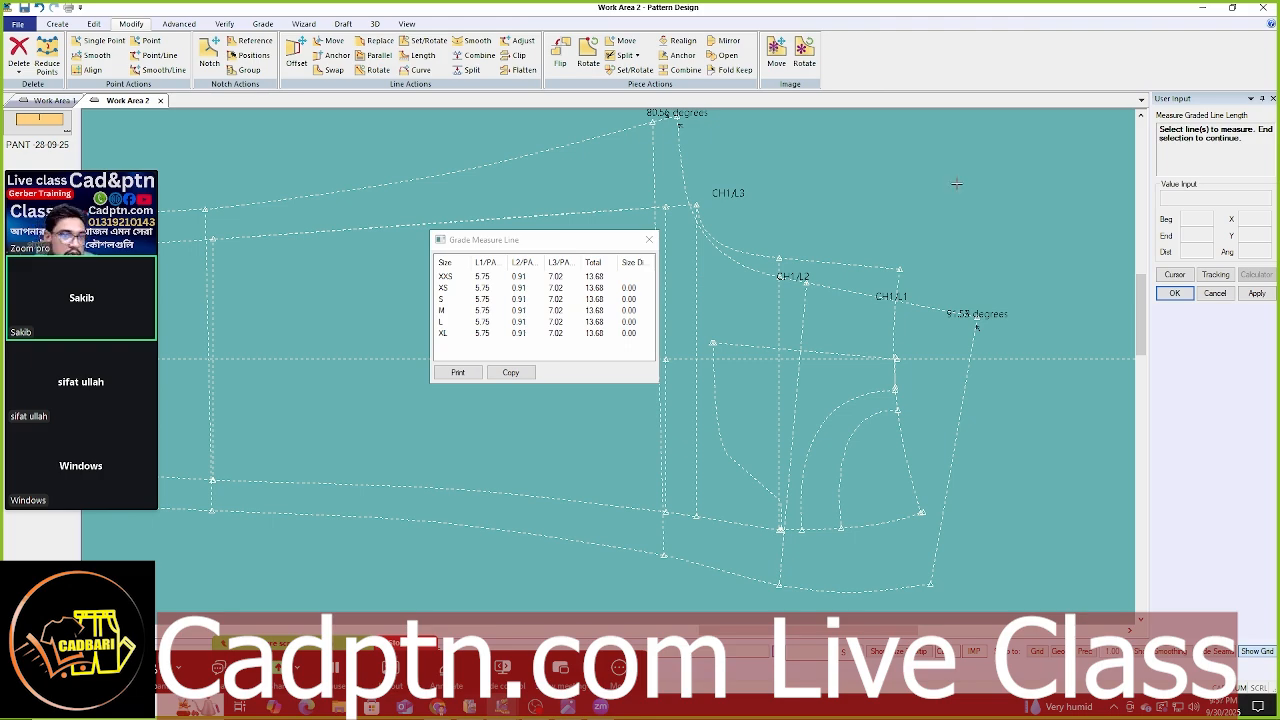
- End the graded line length measurement and close its results
right_click(956, 183)
click(930, 166)
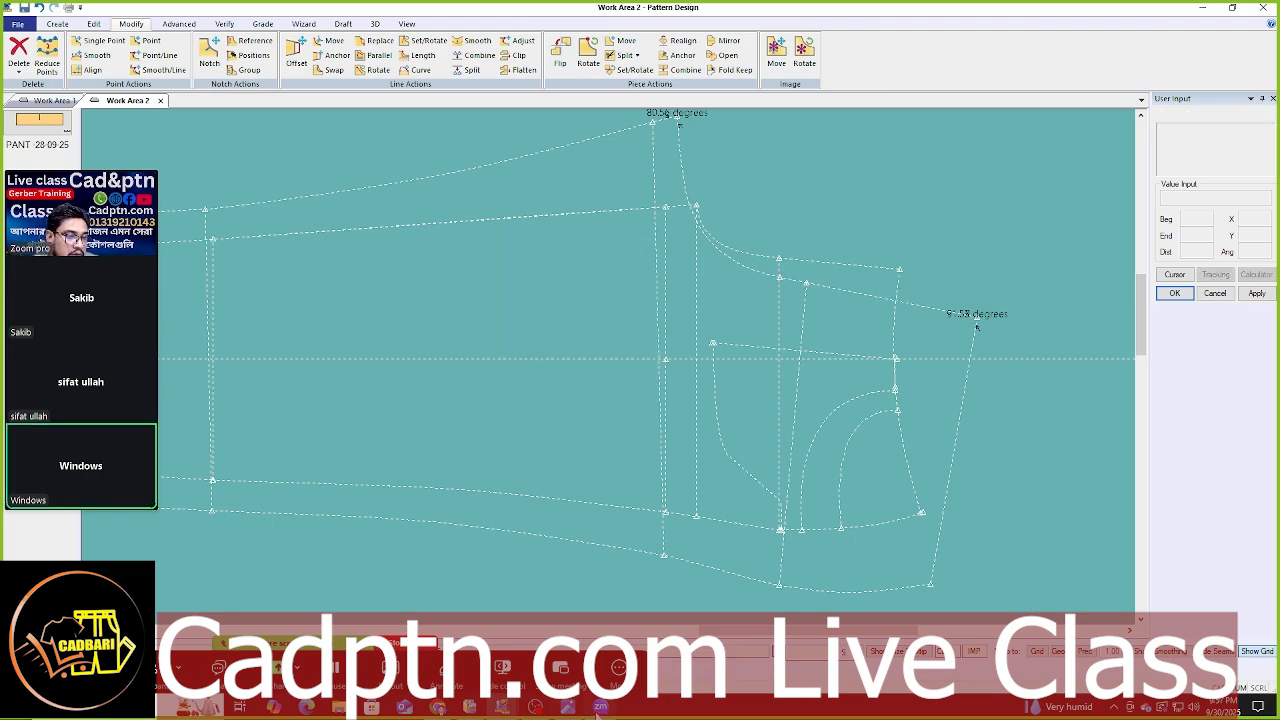
scroll(857, 372, up, 2)
mouse_move(856, 368)
middle_down()
mouse_move(831, 334)
mouse_move(809, 350)
mouse_move(797, 395)
middle_up()
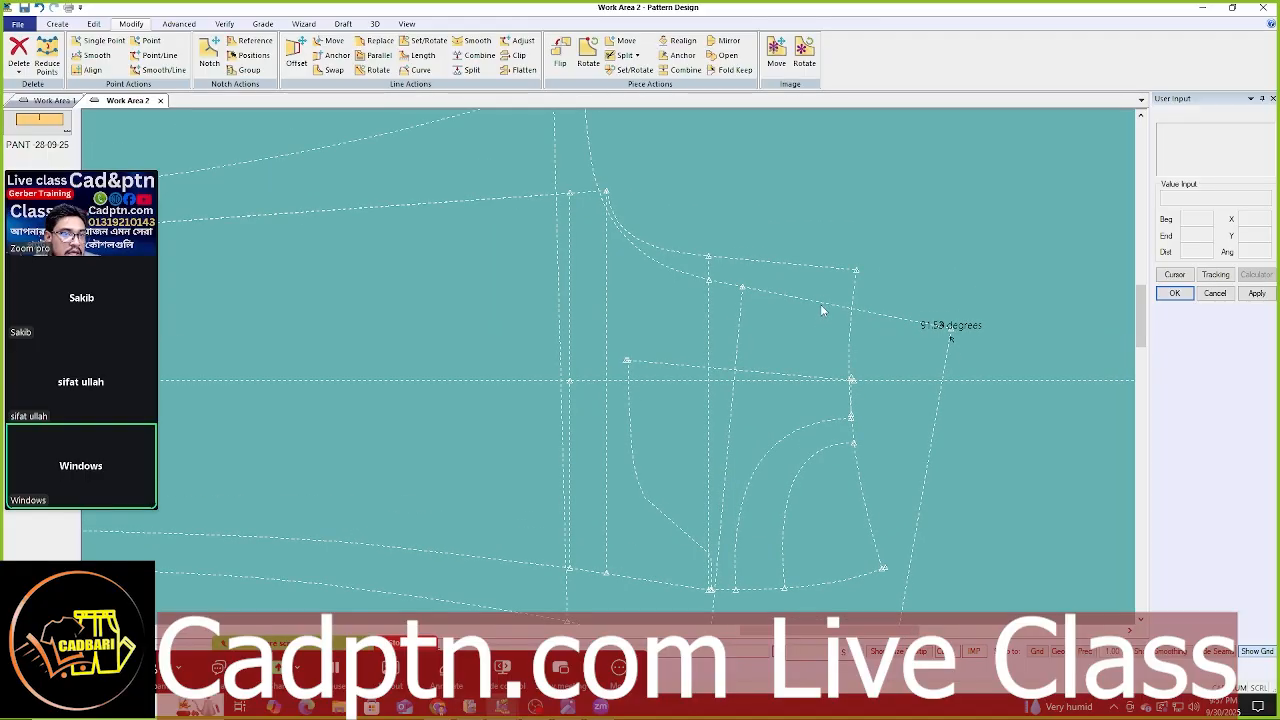
scroll(866, 358, down, 3)
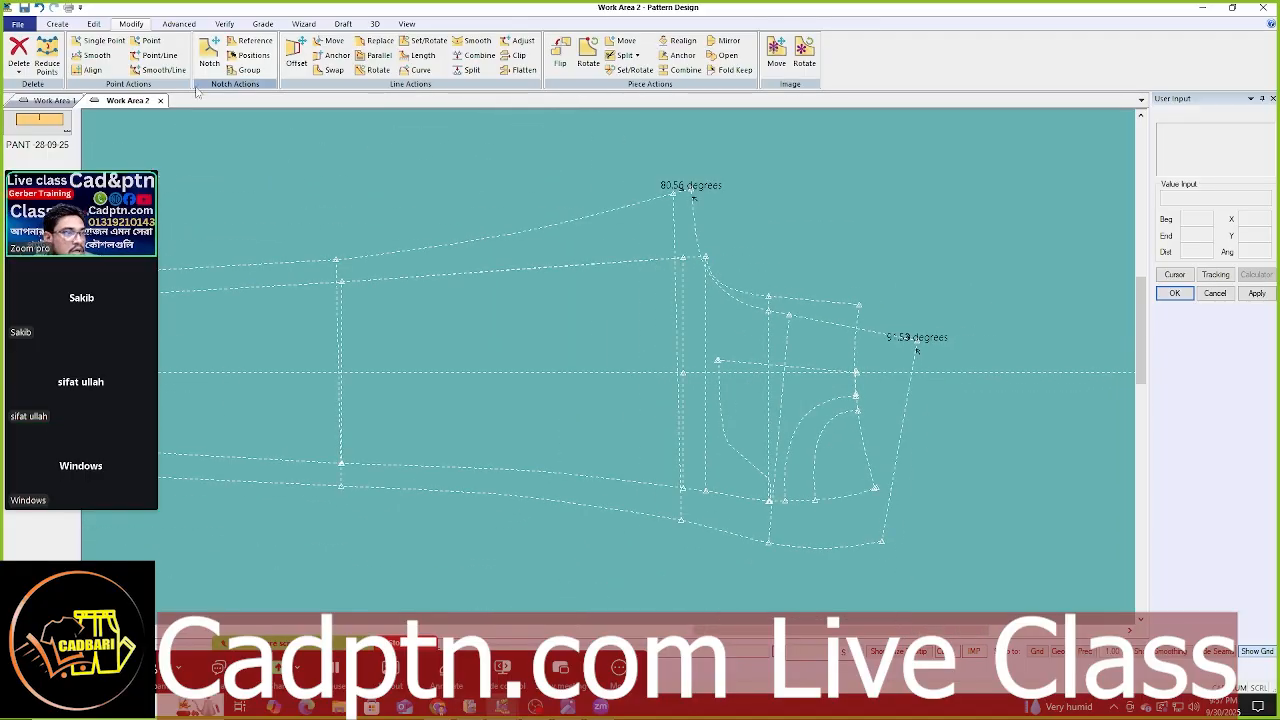
- Mirror the front piece's waistline across the centre-front line
click(58, 23)
click(298, 55)
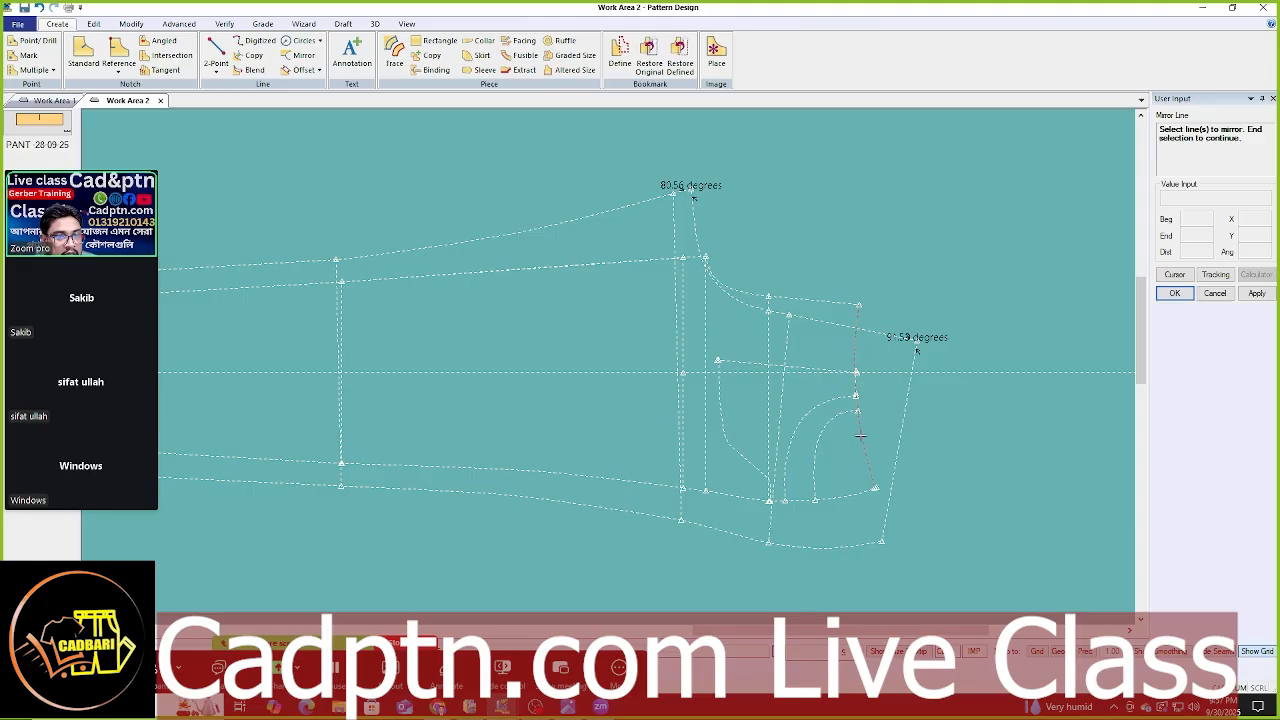
click(864, 457)
right_click(867, 258)
click(830, 258)
click(825, 301)
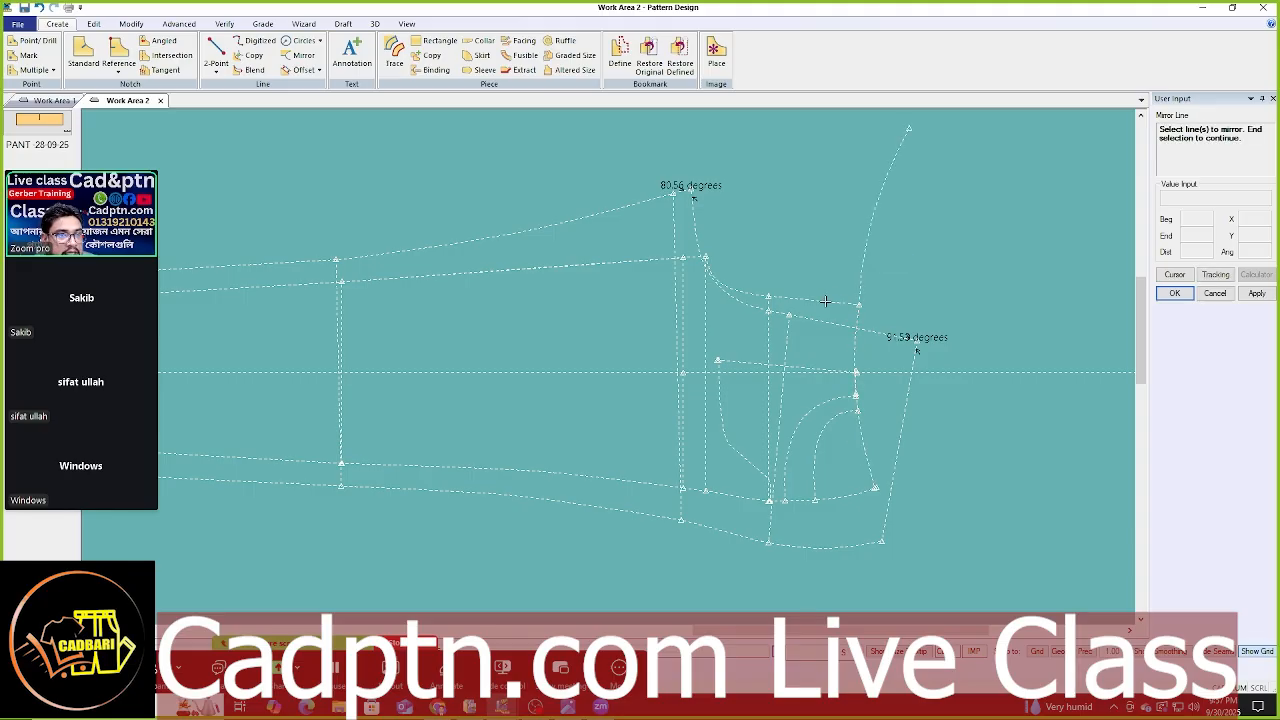
right_click(847, 255)
click(847, 258)
- Draw a 2-Point Curve from the mirrored waistline's free end to the front waist's side-seam end, shaping it through the centre-front corner
click(216, 68)
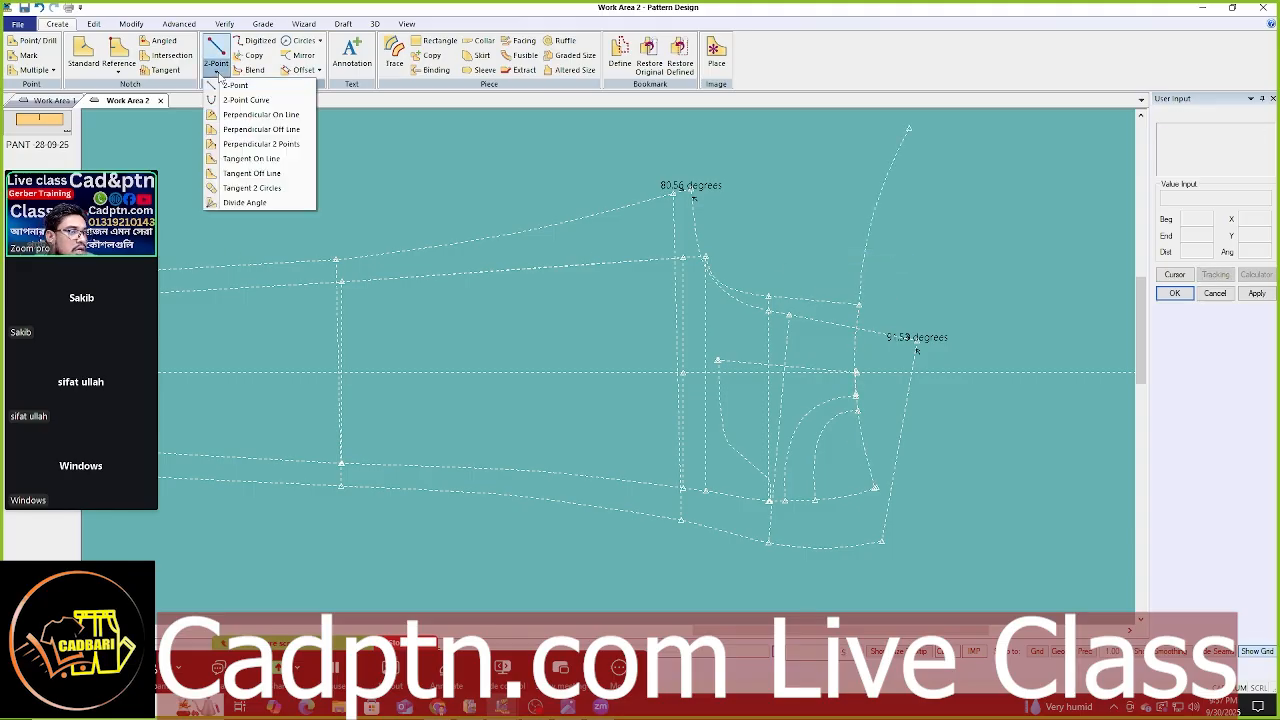
click(245, 100)
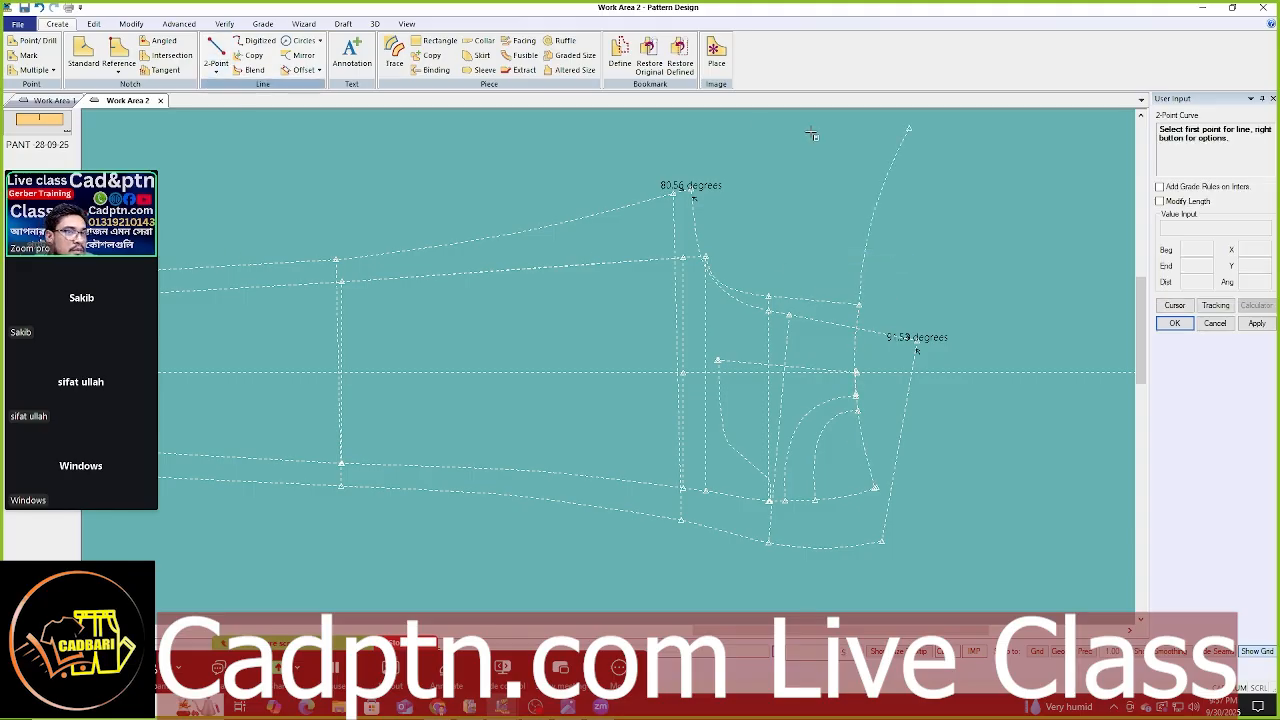
click(923, 166)
click(868, 496)
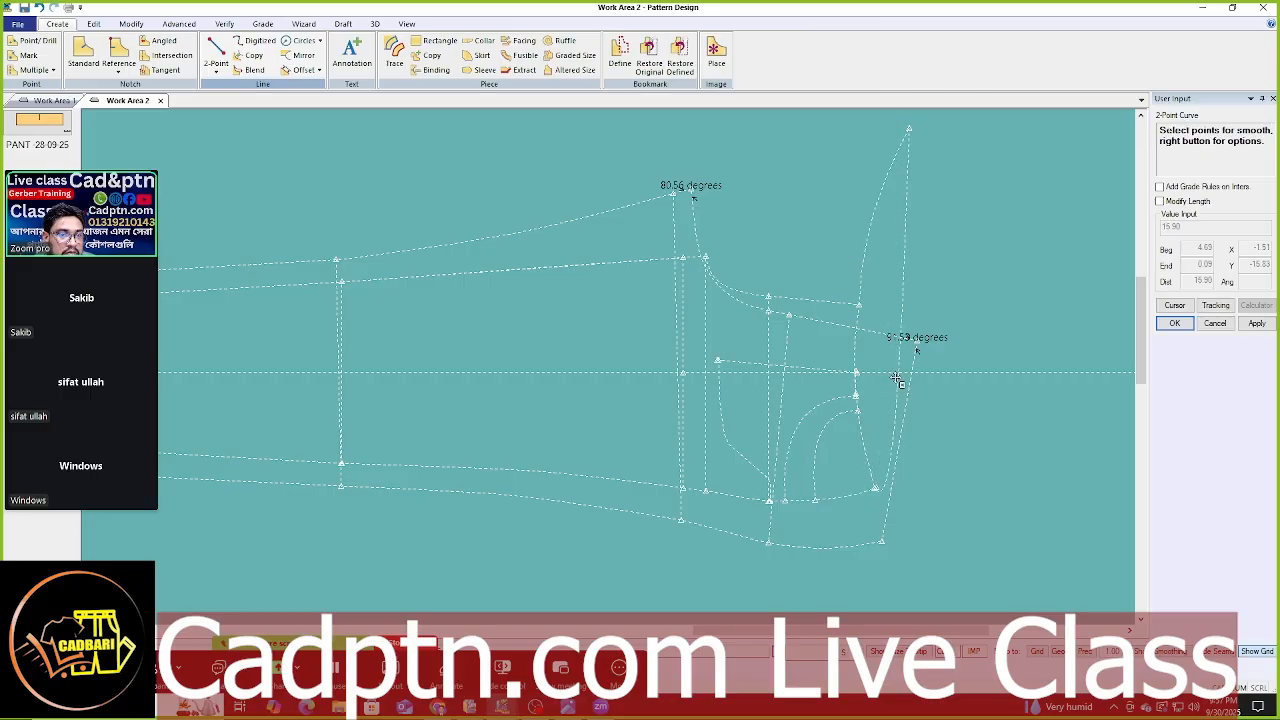
scroll(897, 381, up, 1)
click(852, 291)
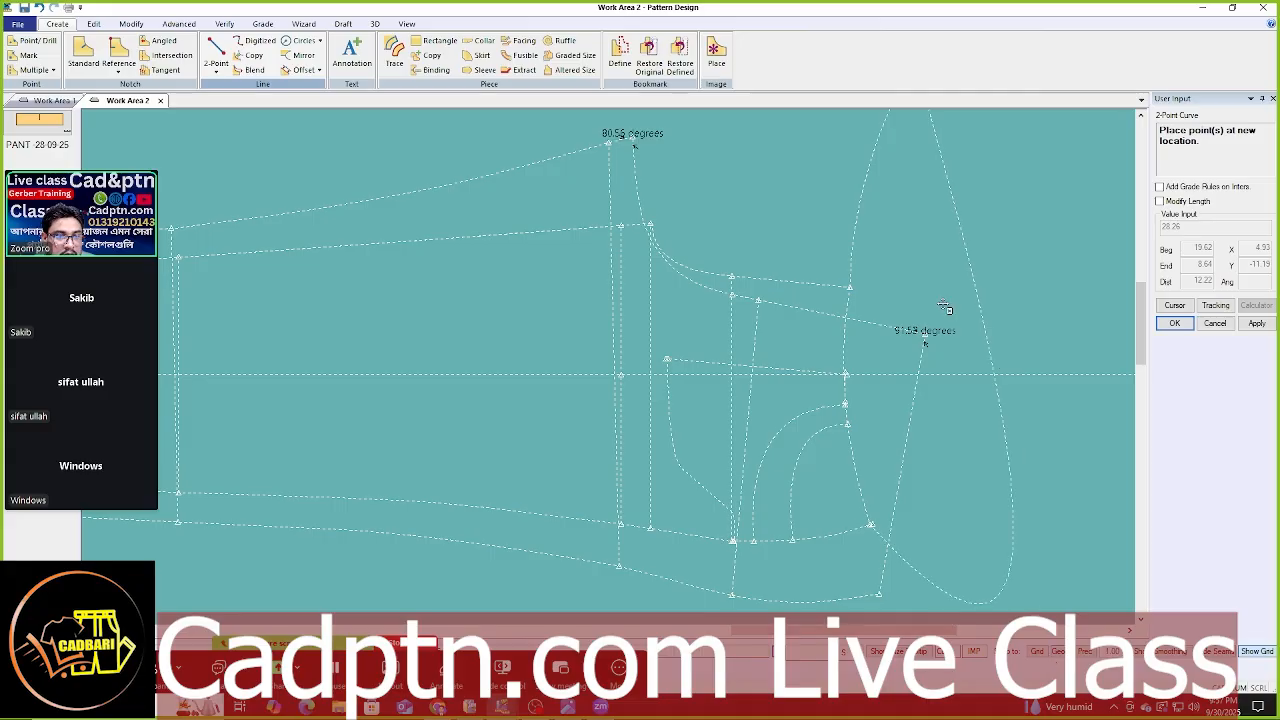
scroll(900, 295, up, 1)
click(855, 272)
scroll(900, 252, down, 1)
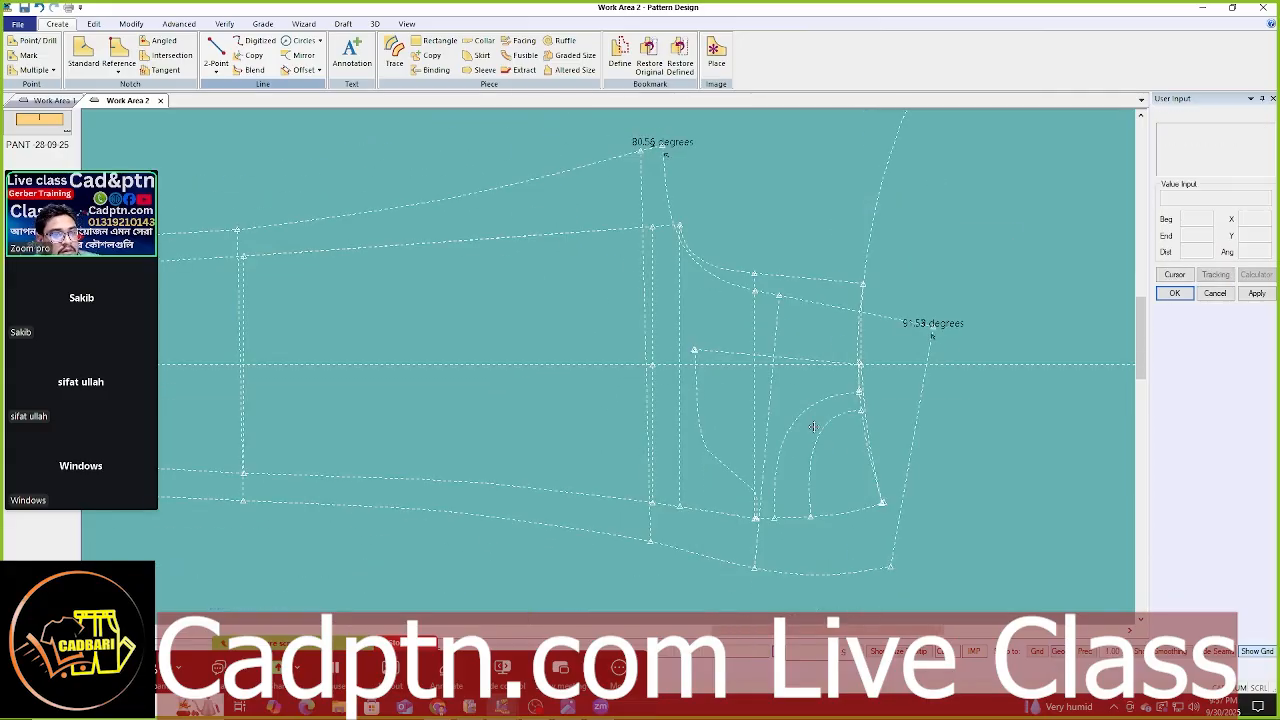
- Delete the old front waistline lying beneath the new smooth waist curve
scroll(860, 383, up, 1)
key(Delete)
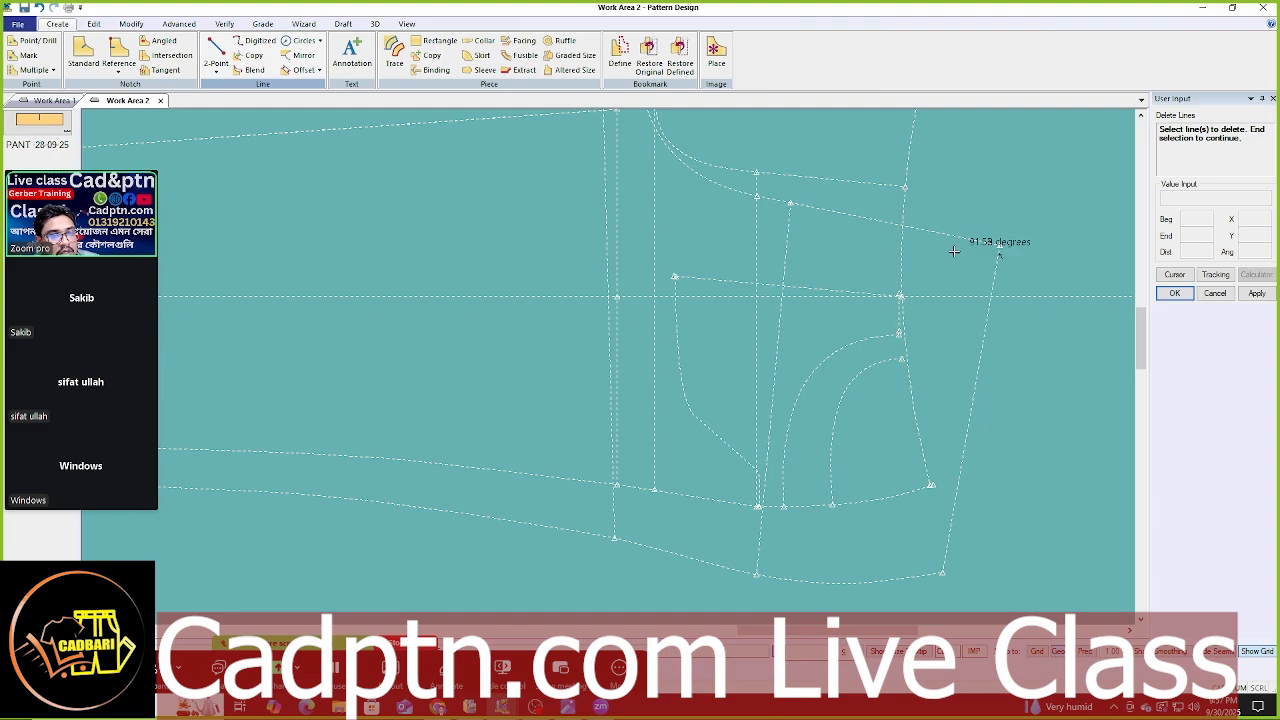
right_click(910, 226)
click(920, 259)
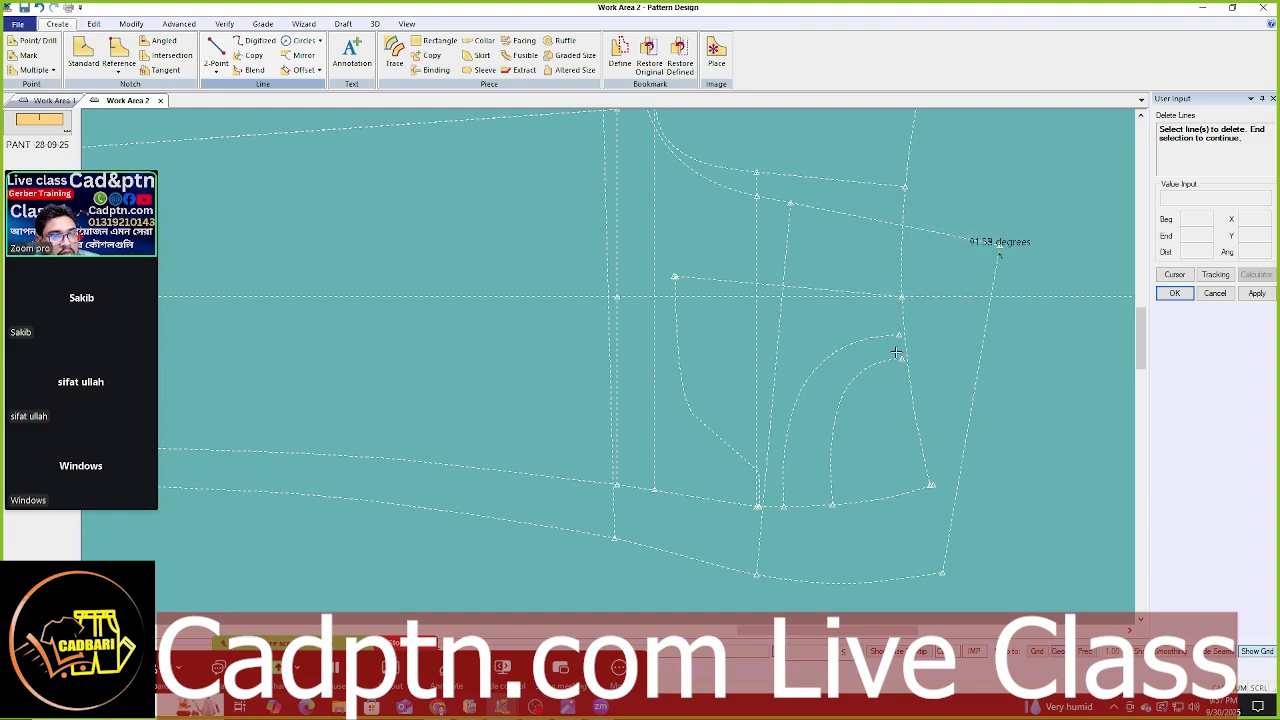
right_click(932, 264)
click(932, 266)
key(m)
scroll(897, 354, up, 2)
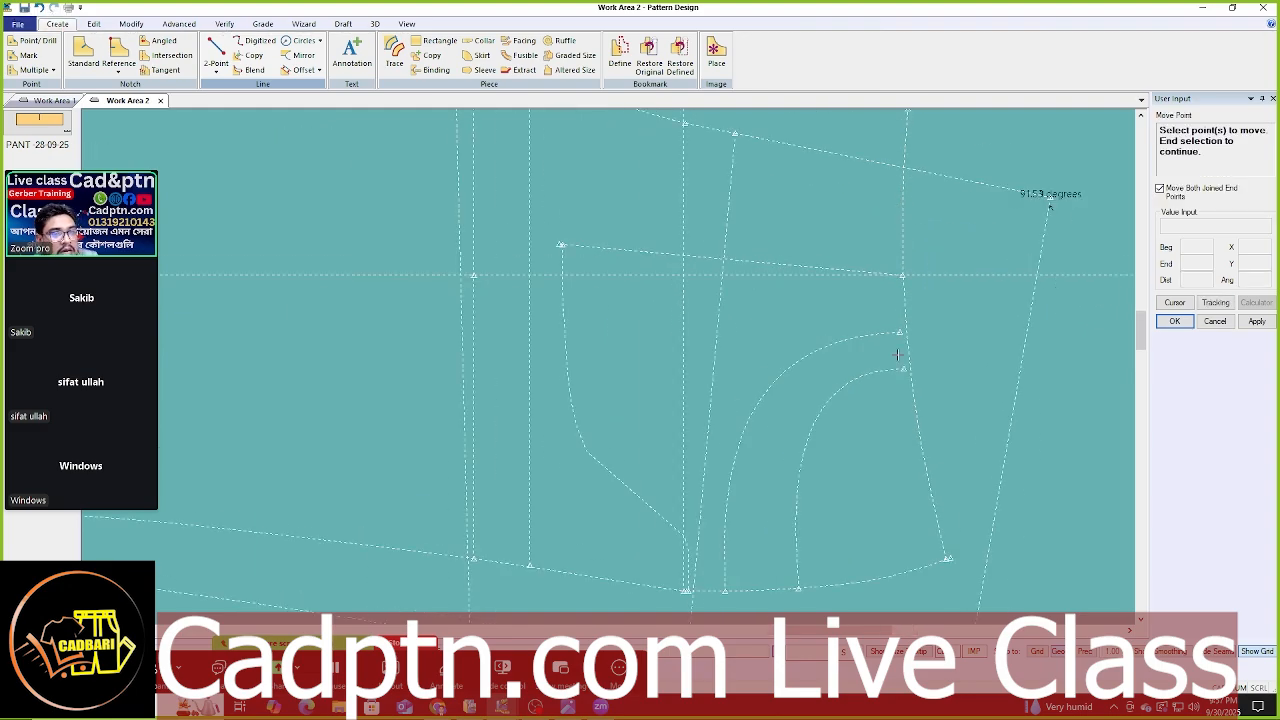
scroll(897, 354, up, 3)
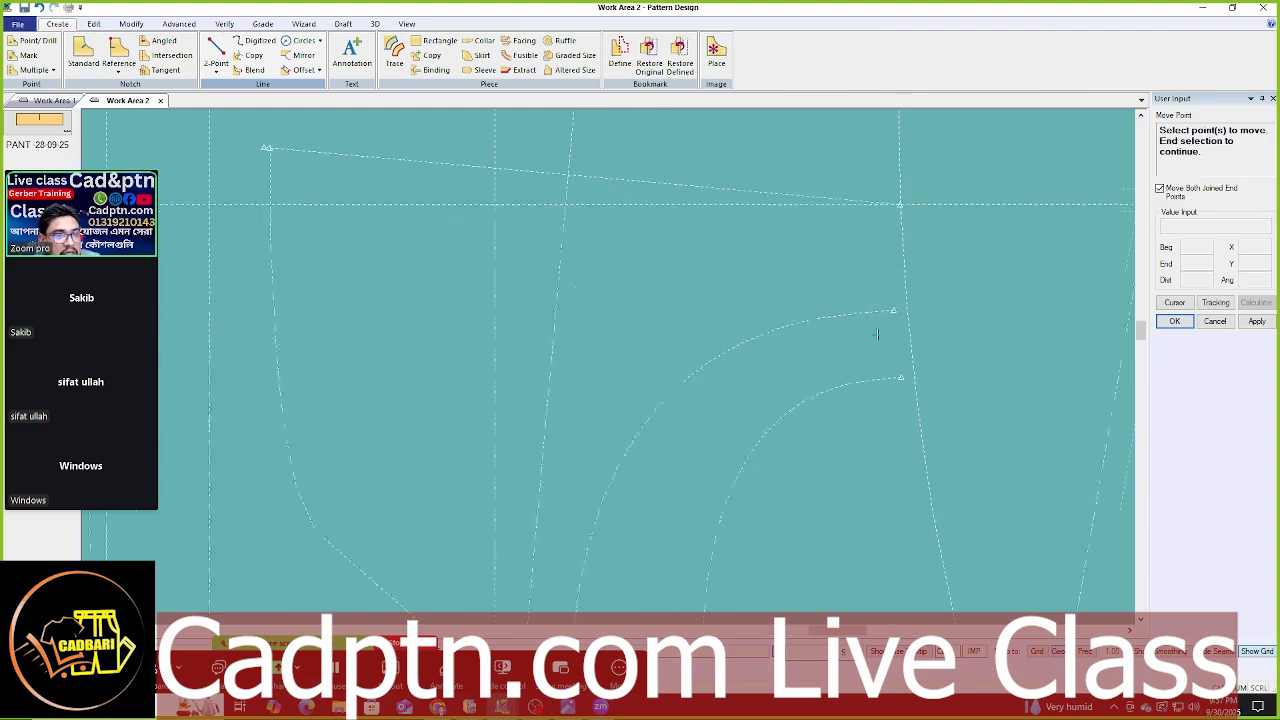
right_click(928, 276)
click(930, 279)
middle_drag(859, 270, 925, 345)
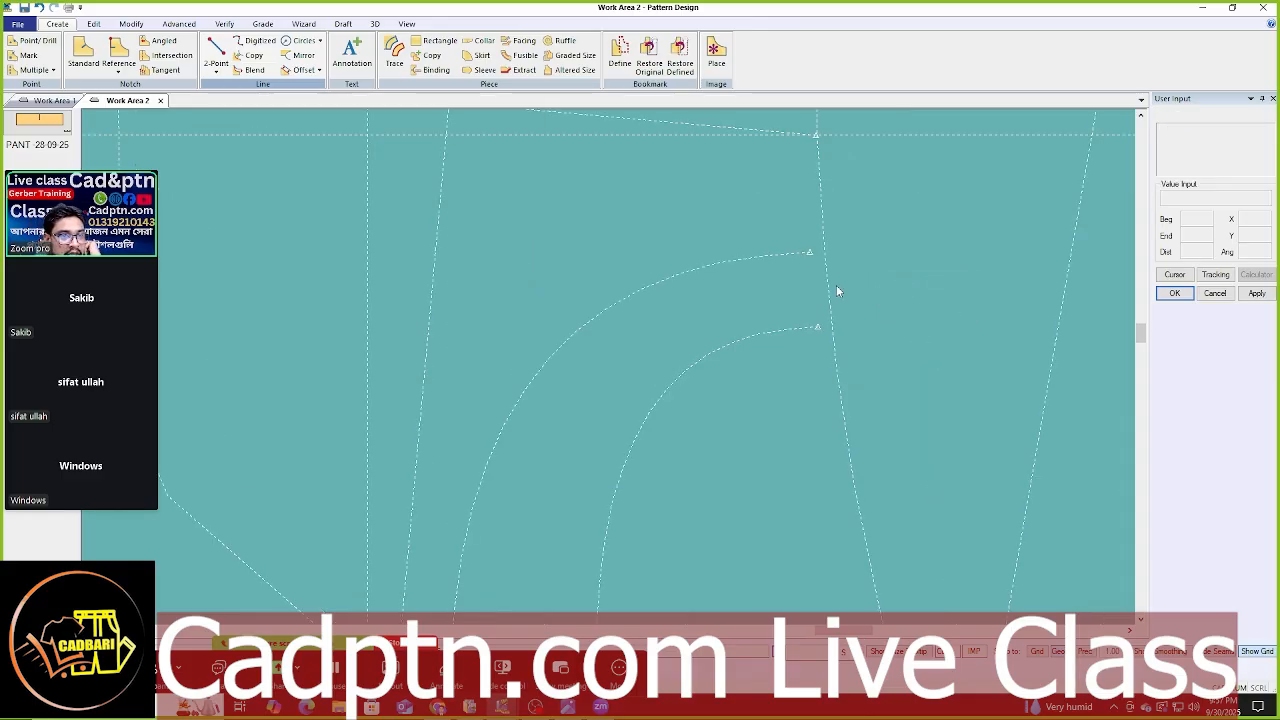
middle_drag(834, 303, 844, 307)
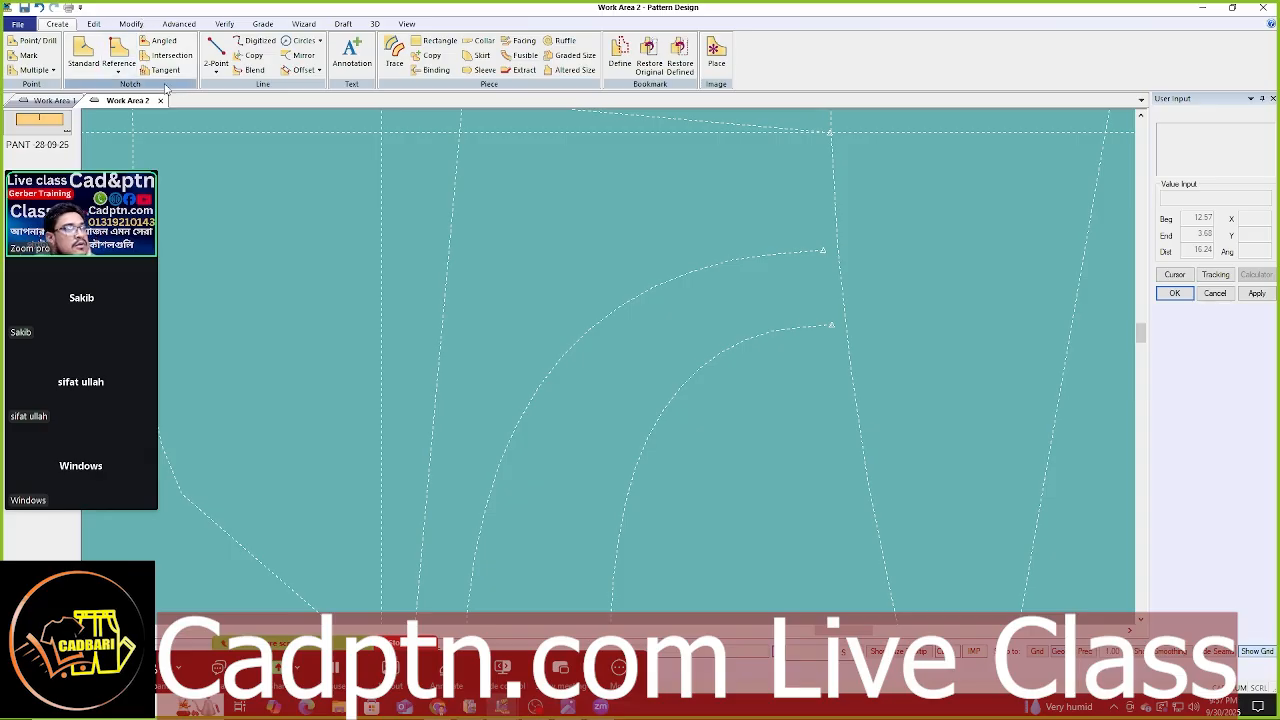
- Extend the waist ends of both pocket-opening curves along their own lines to meet the new waistline, using Move Point Line
click(131, 23)
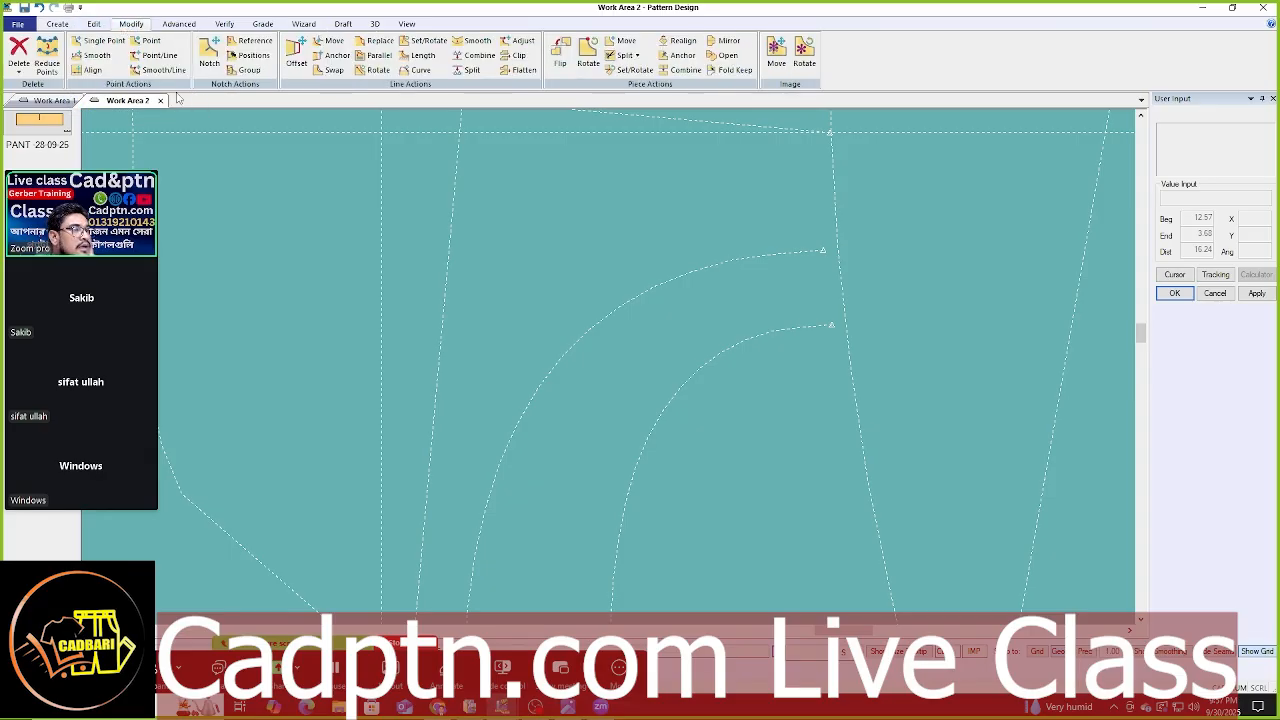
click(160, 56)
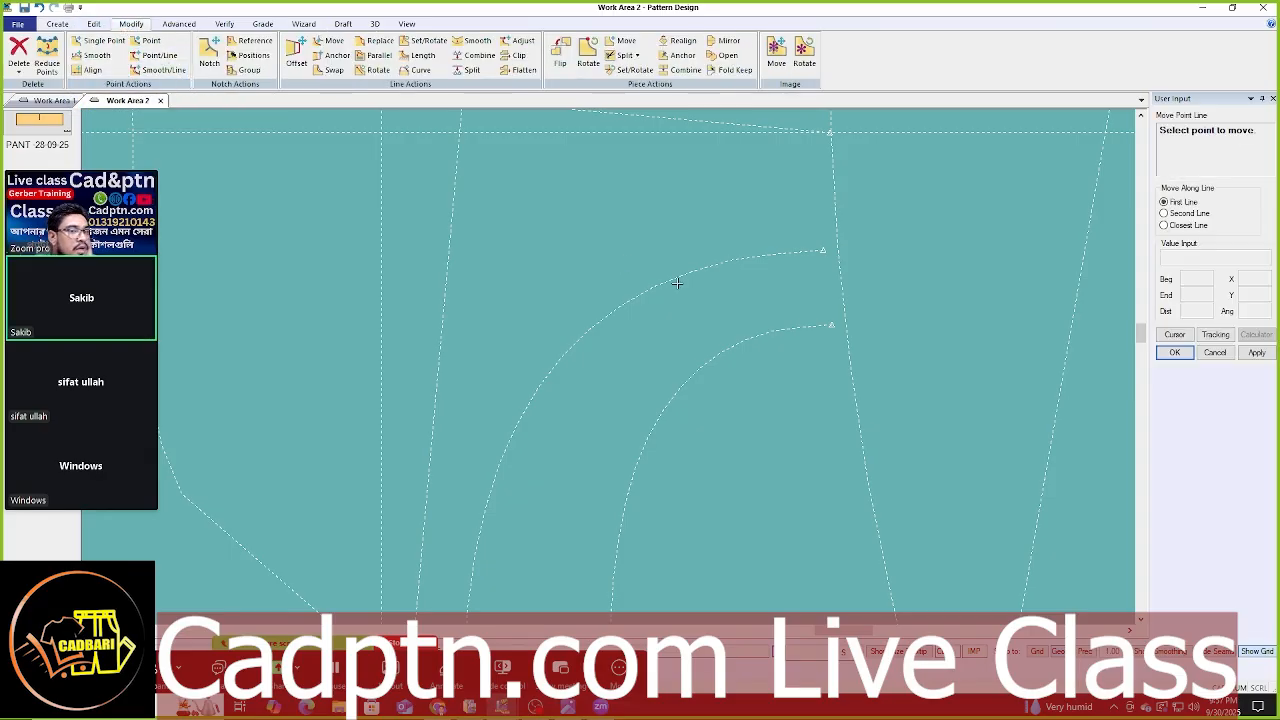
click(822, 253)
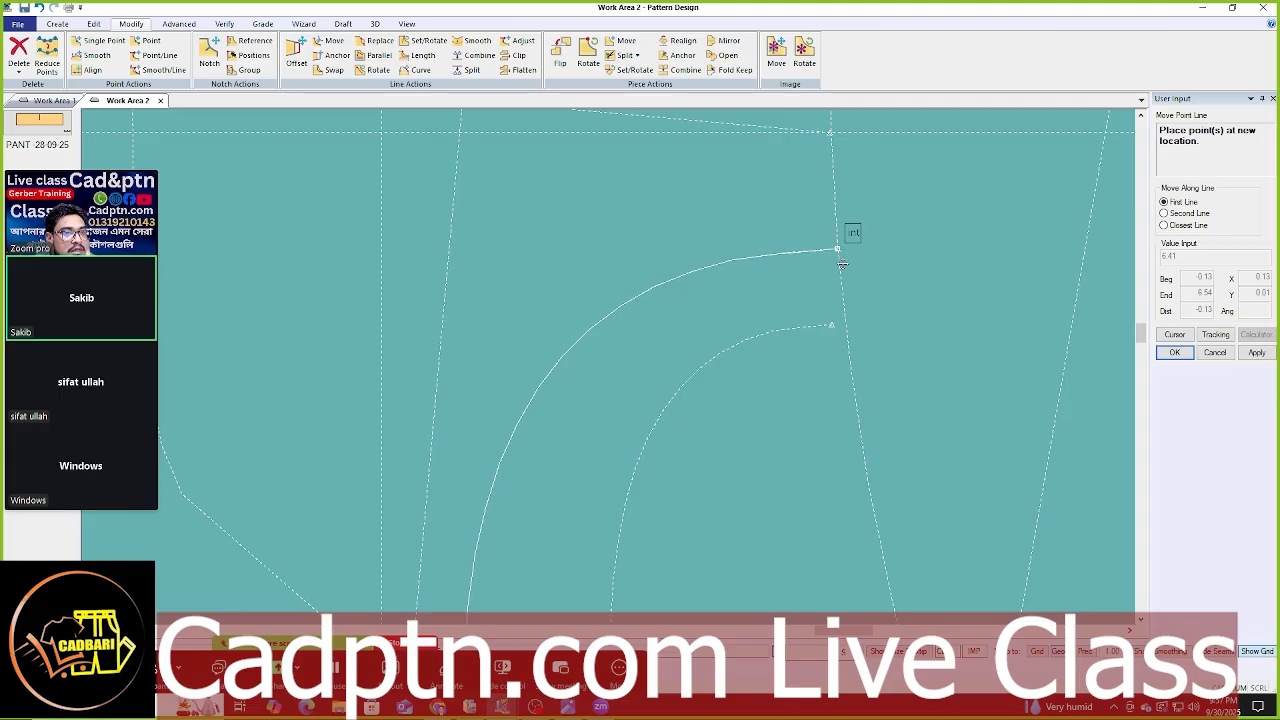
click(843, 327)
scroll(880, 268, down, 2)
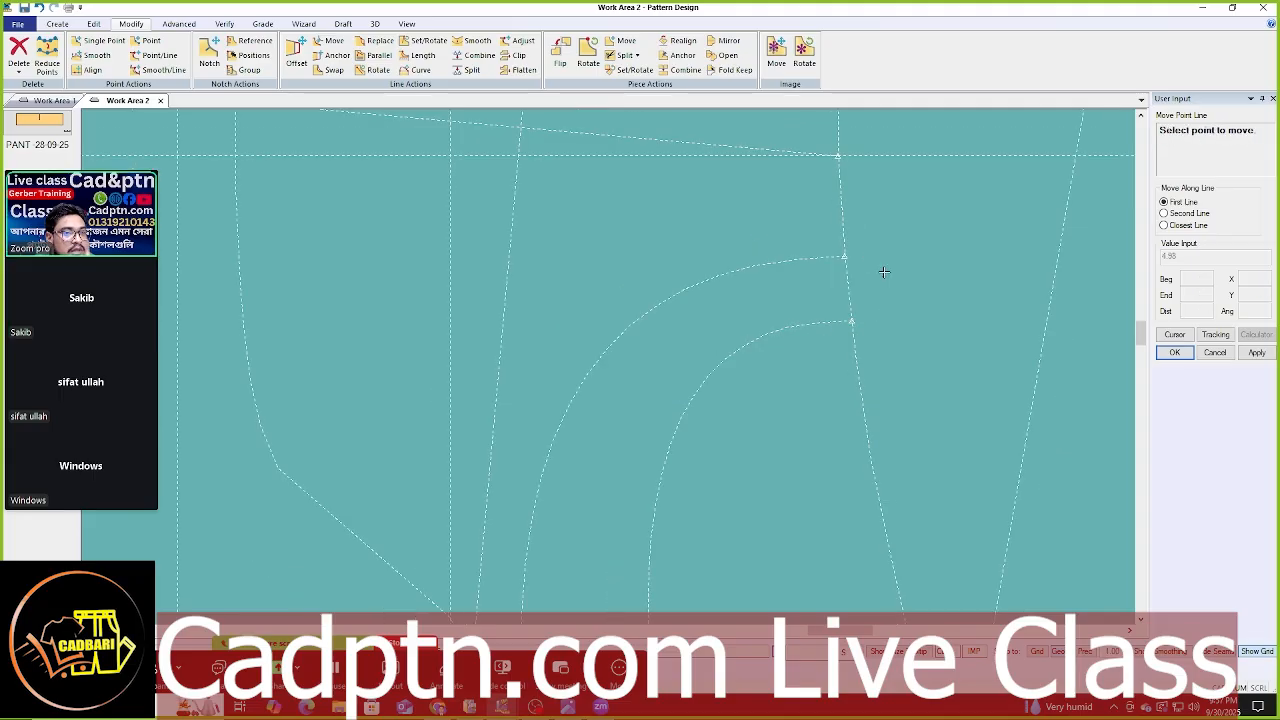
- Try moving the outer pocket-opening curve's waist end past the waistline with Move Point, and undo the move
click(150, 41)
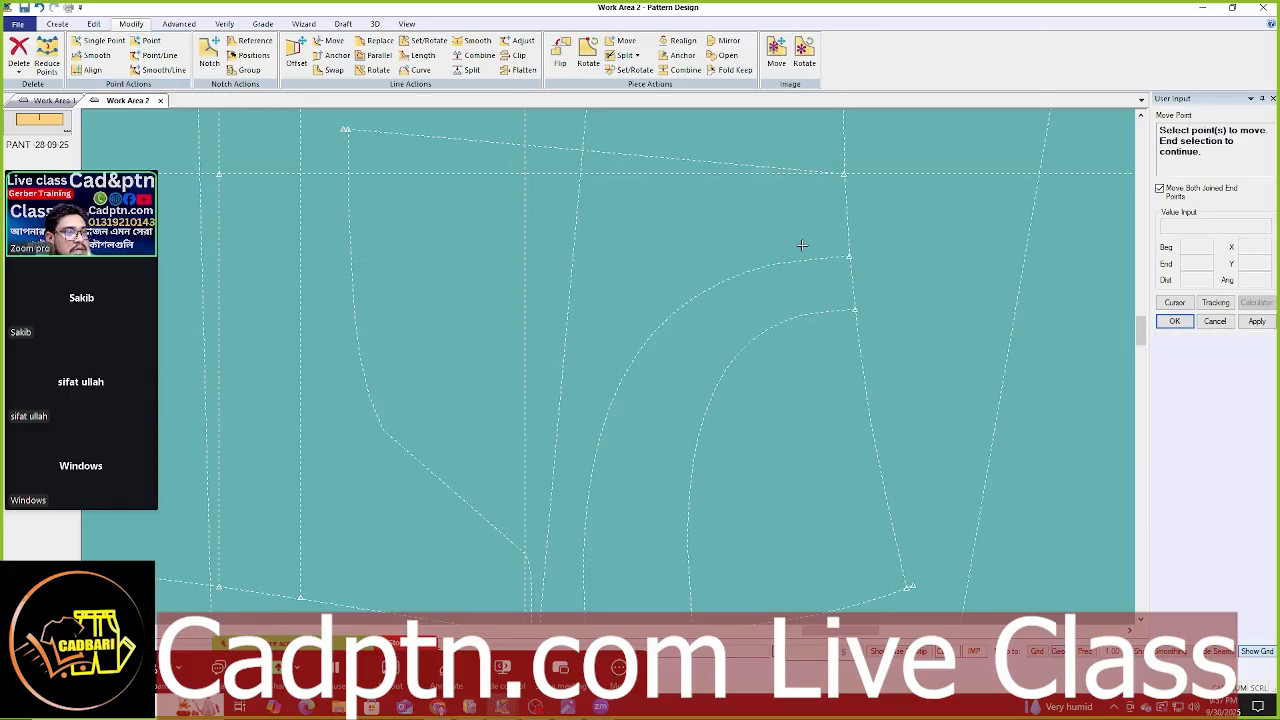
click(840, 262)
right_click(876, 246)
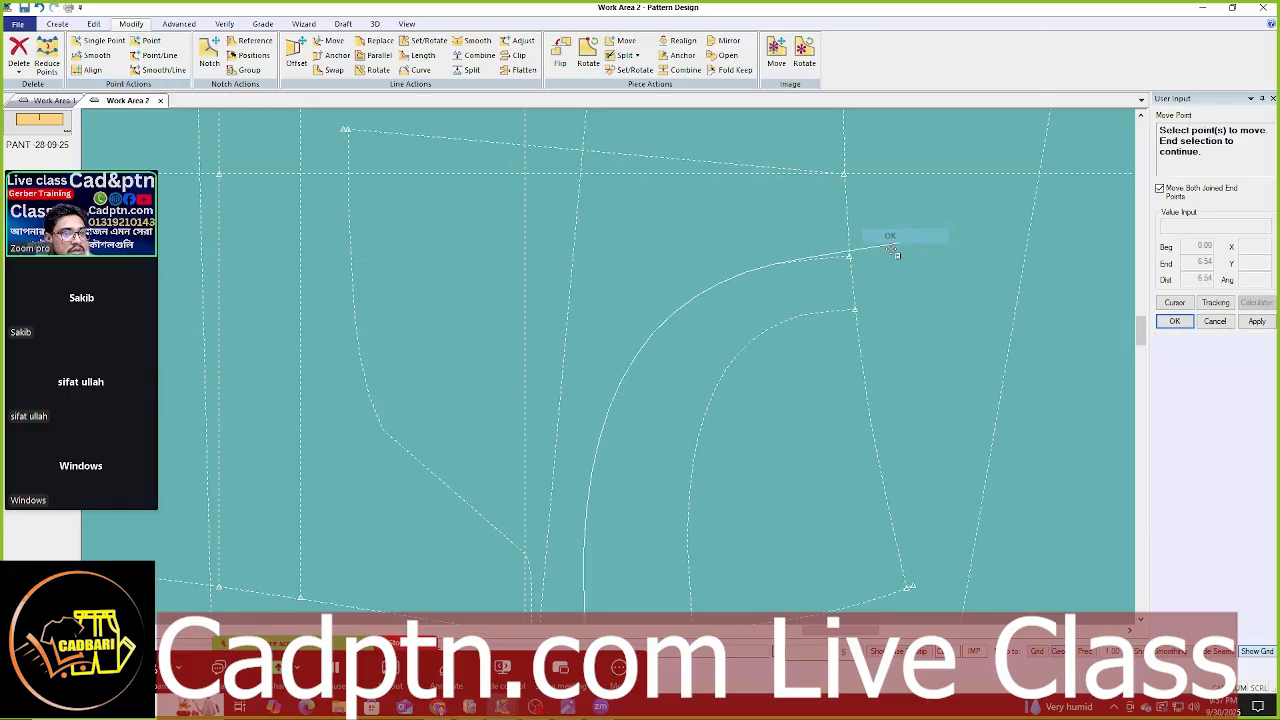
click(890, 236)
click(882, 255)
right_click(896, 294)
click(897, 299)
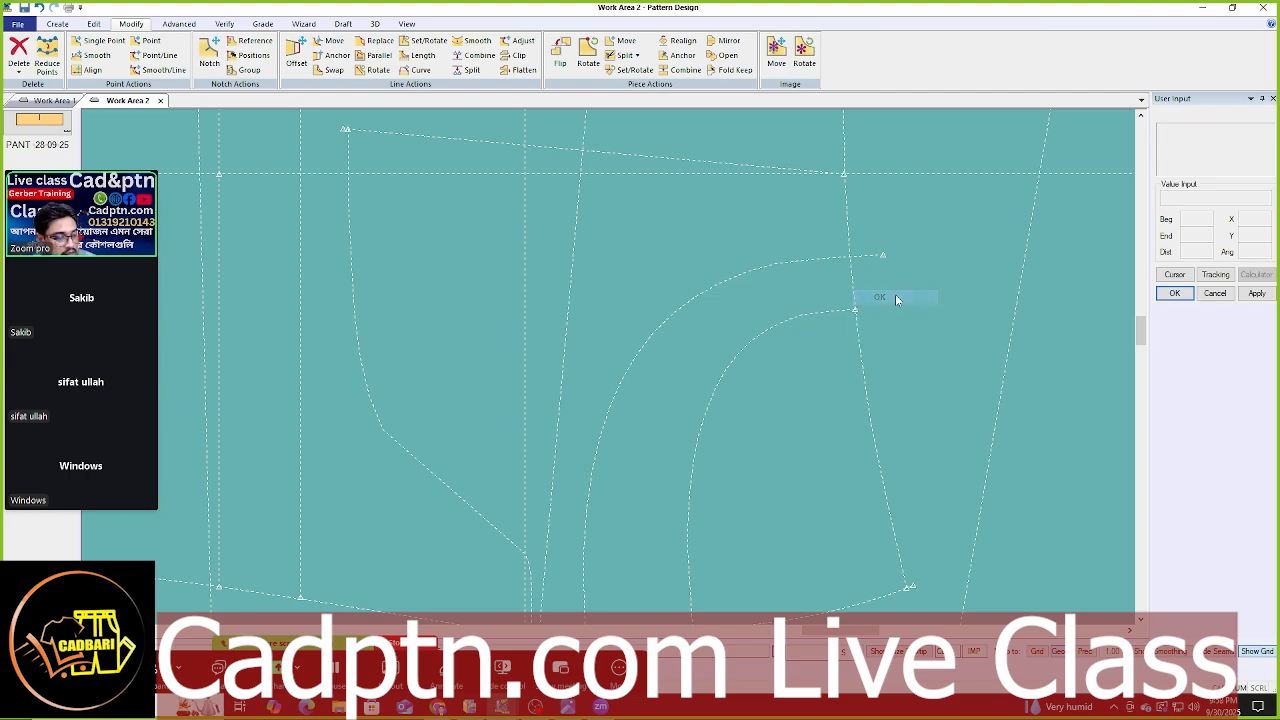
key(ctrl+z)
scroll(895, 295, down, 4)
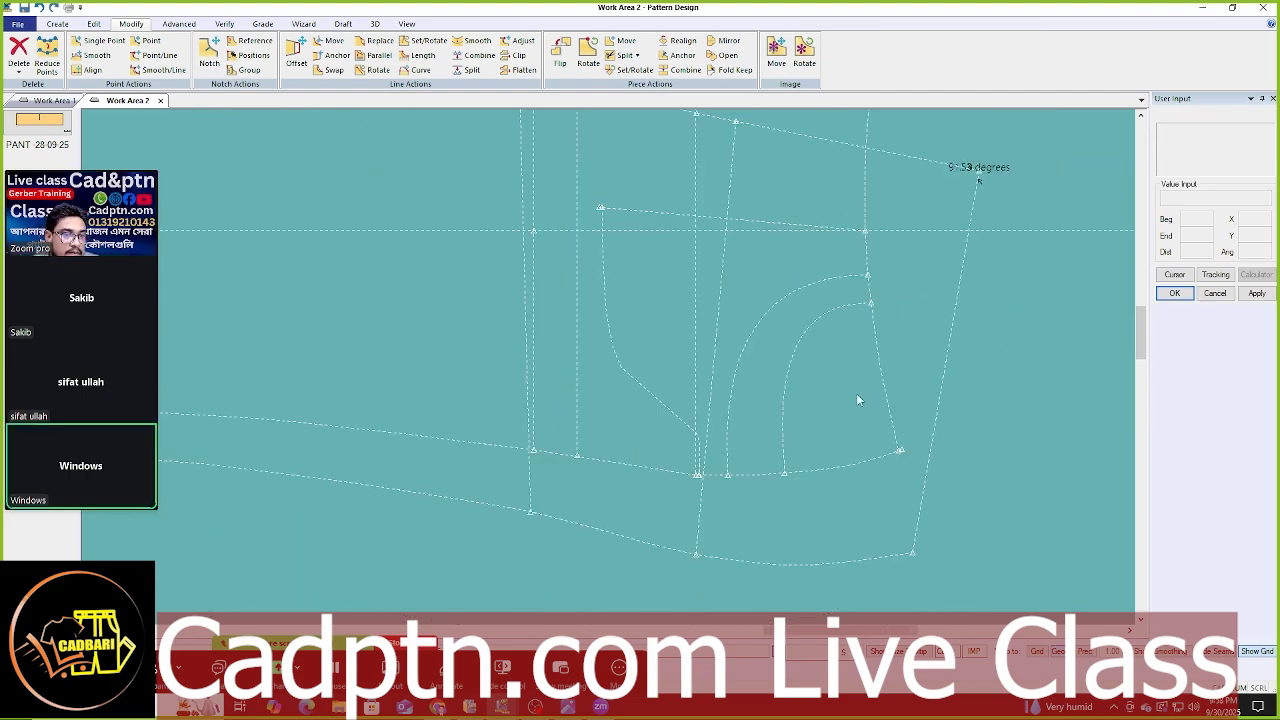
- Move the front side seam's waist end smoothly onto the waistline's end, limiting the change with a thumbtack between the inner pocket curve and the waist
scroll(856, 394, up, 2)
scroll(852, 449, up, 2)
key(s)
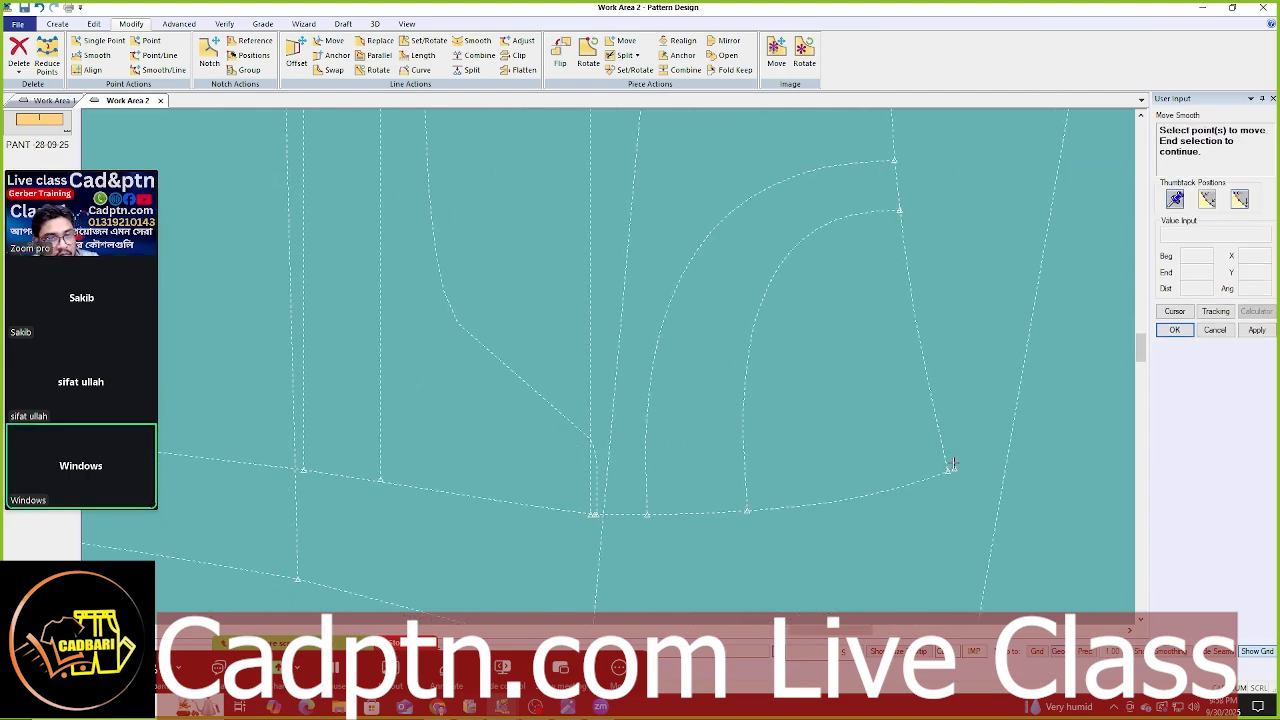
click(954, 468)
scroll(944, 370, down, 1)
right_click(811, 268)
scroll(837, 288, down, 3)
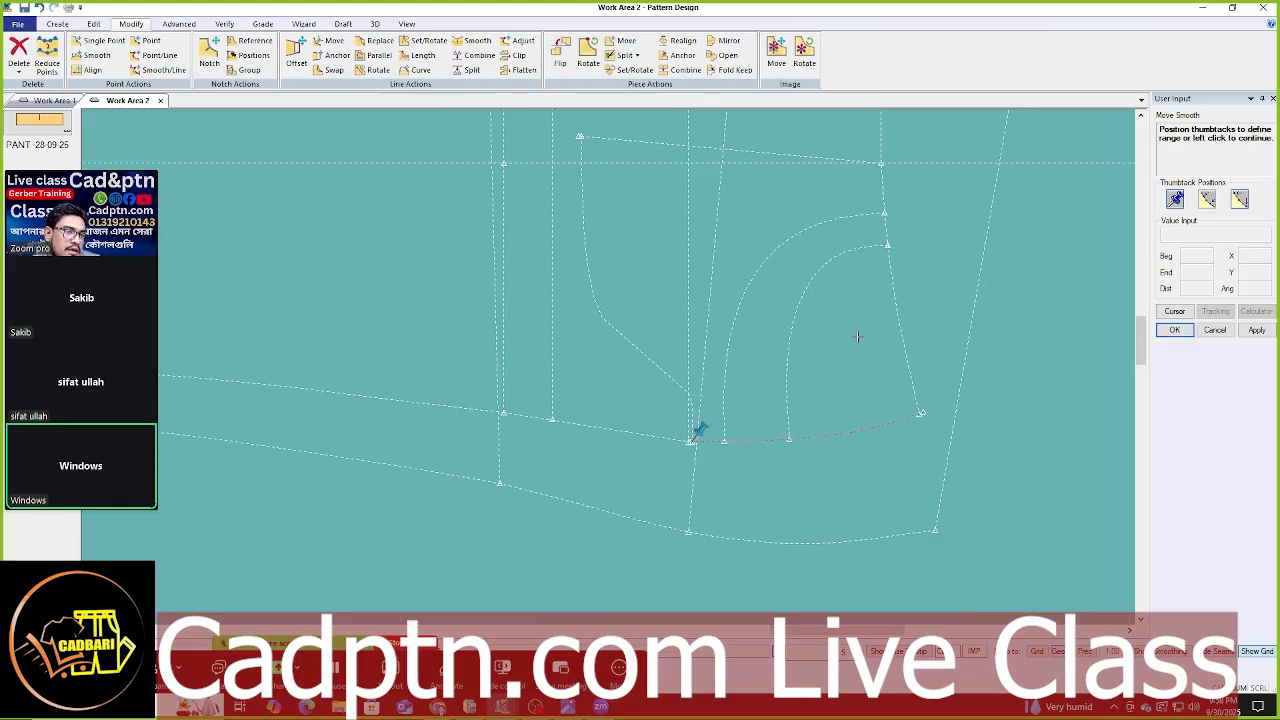
scroll(790, 449, up, 2)
scroll(814, 409, up, 4)
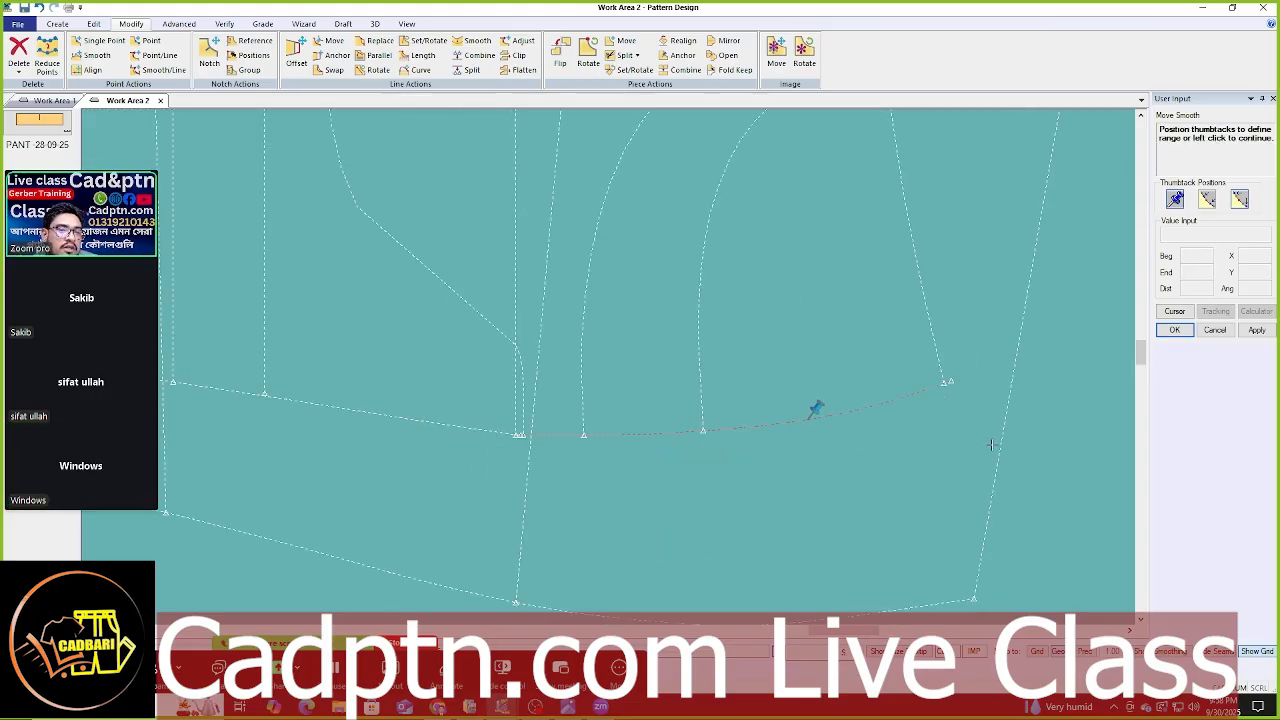
click(905, 363)
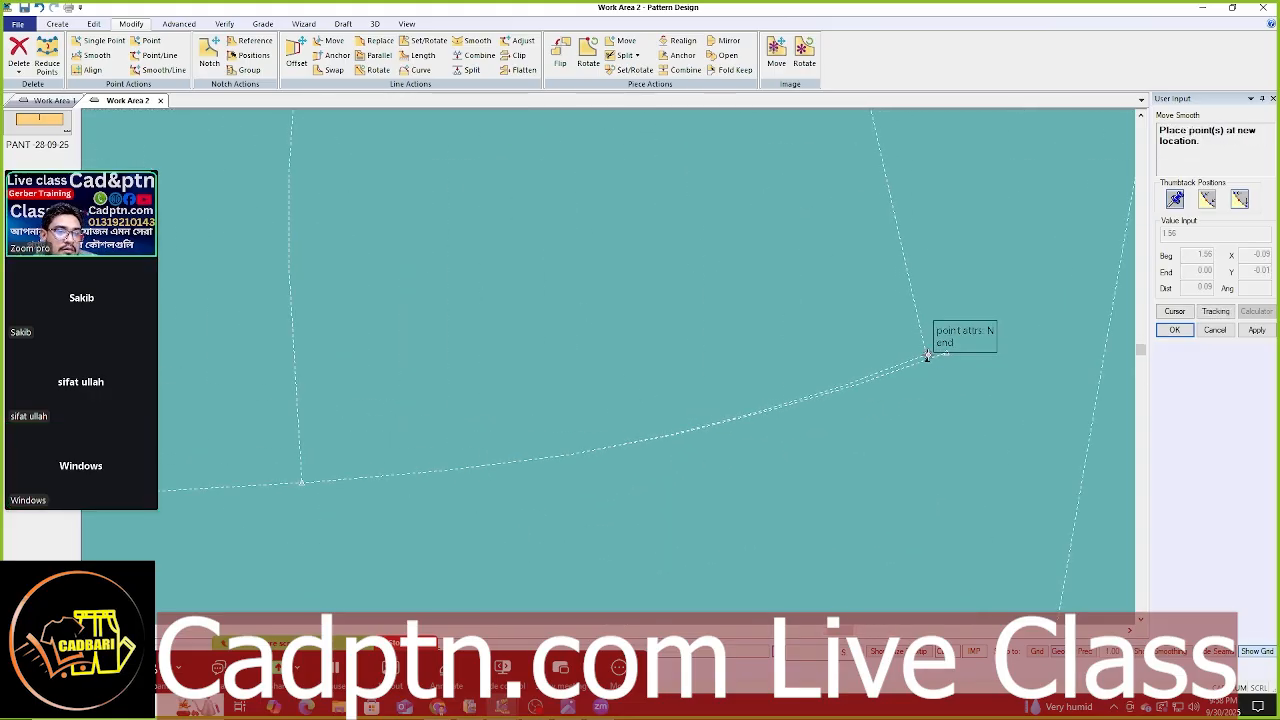
click(929, 367)
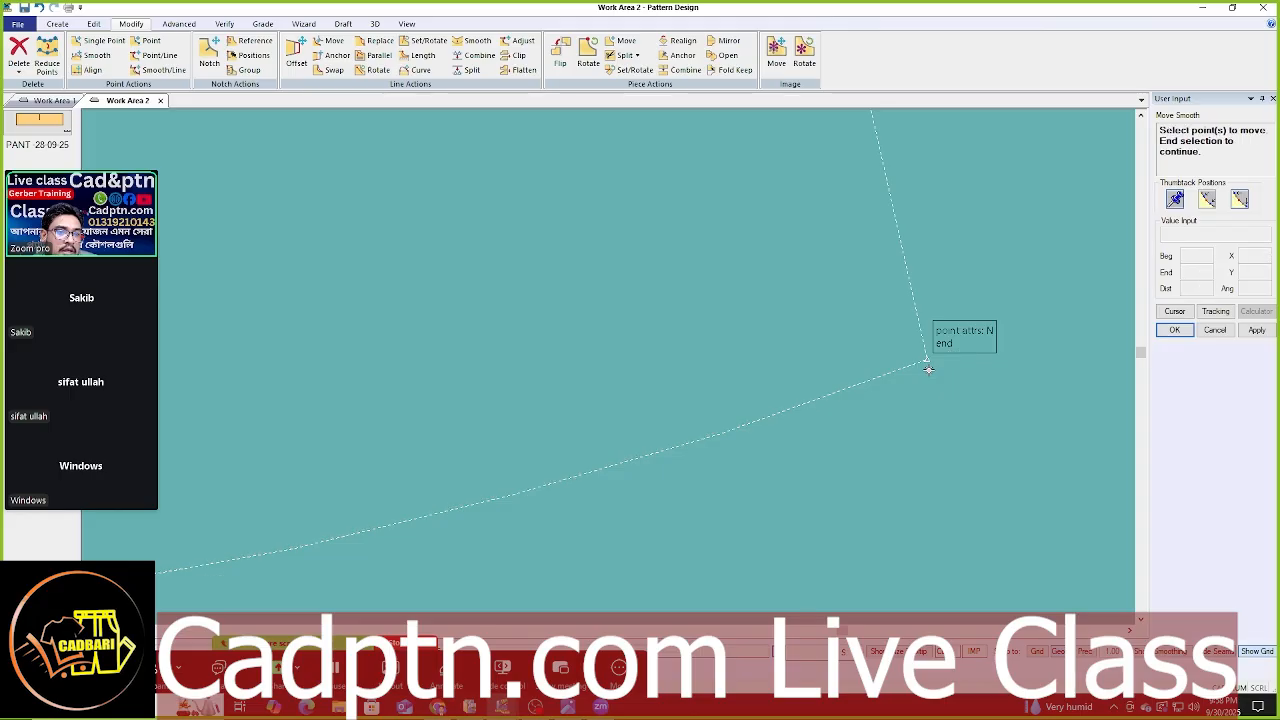
key(Escape)
scroll(923, 398, down, 4)
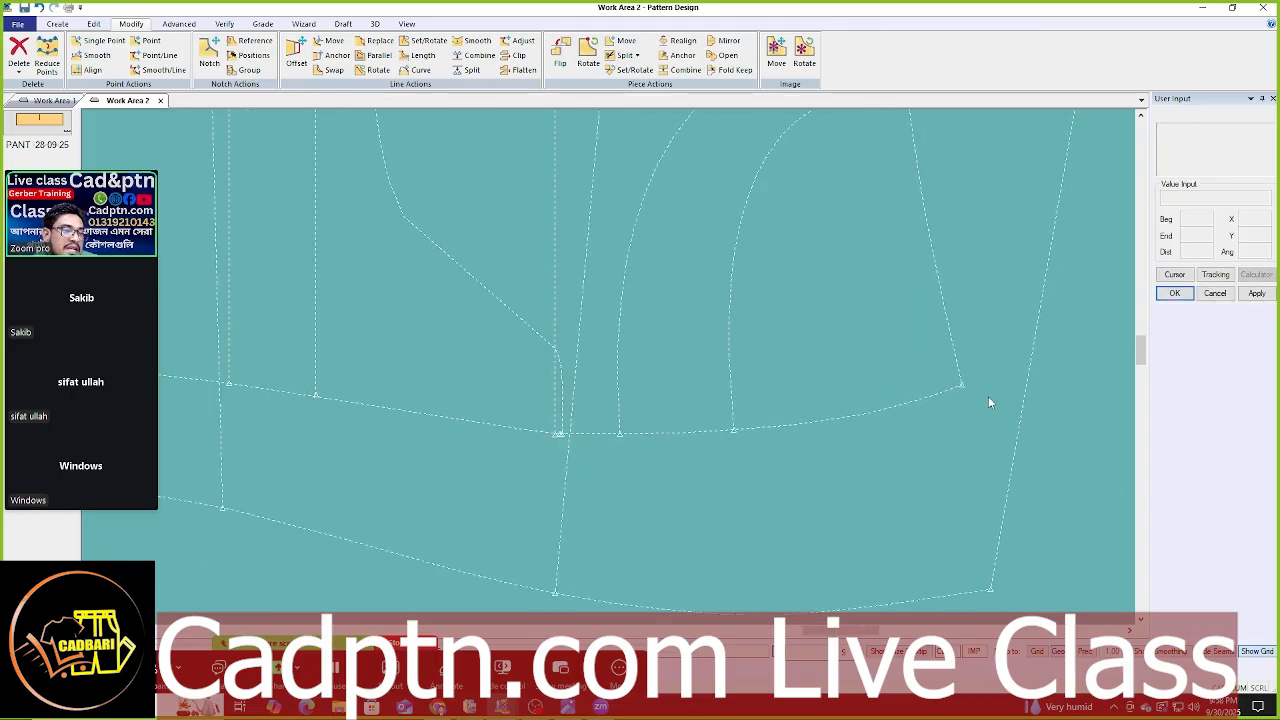
- Move the lower end of the straight pocket-bag line onto the adjoining end of the curved pocket-bag line
scroll(960, 404, down, 5)
scroll(634, 326, up, 3)
middle_drag(640, 264, 603, 330)
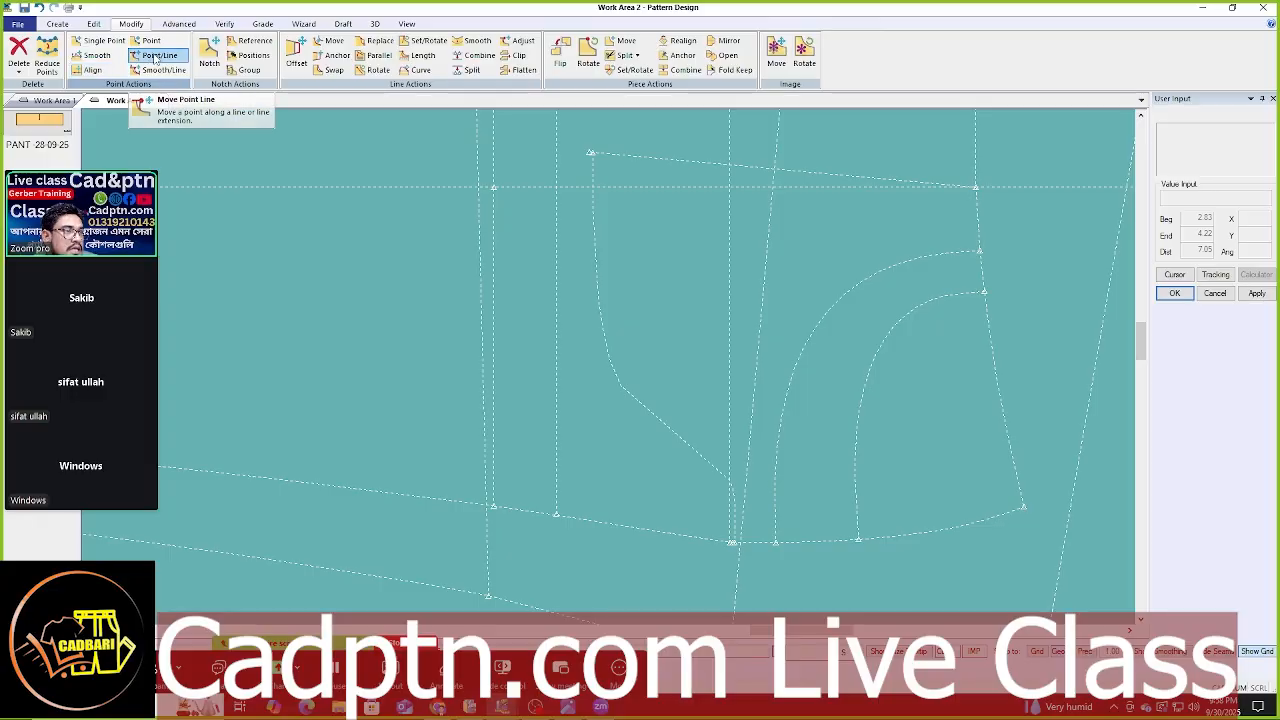
middle_drag(868, 435, 800, 440)
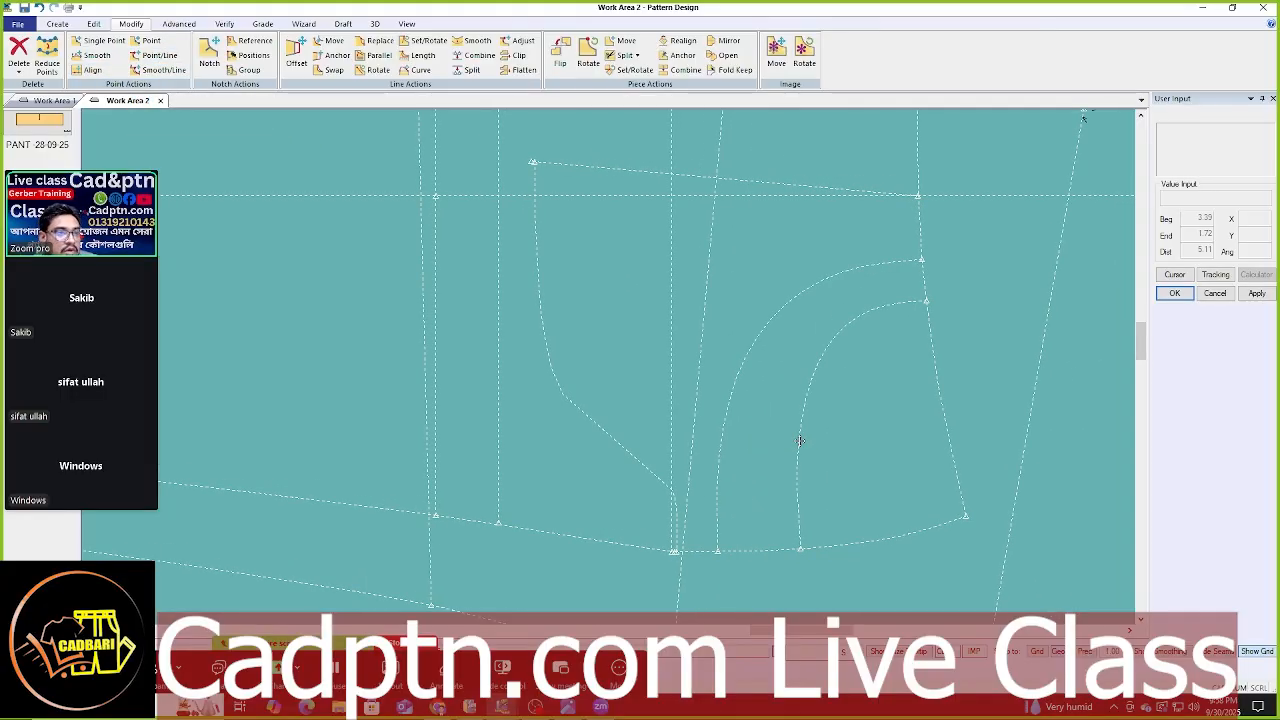
scroll(540, 175, up, 2)
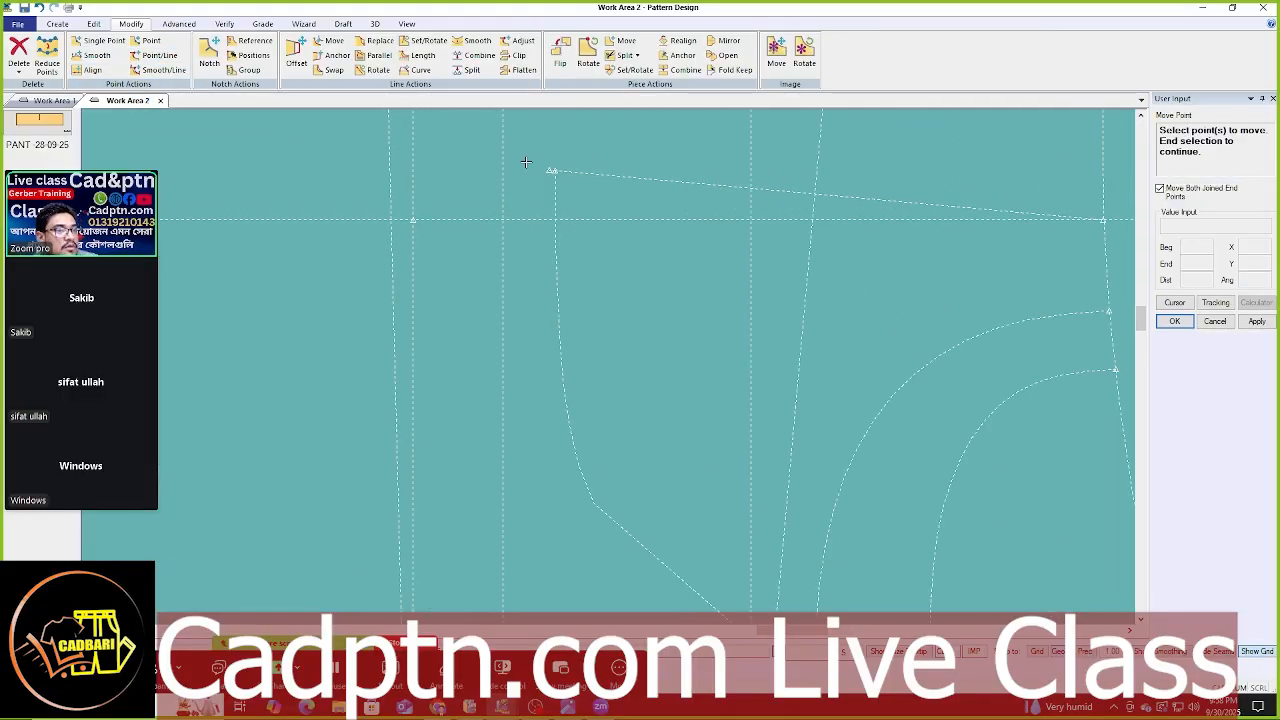
click(550, 170)
right_click(585, 141)
click(612, 148)
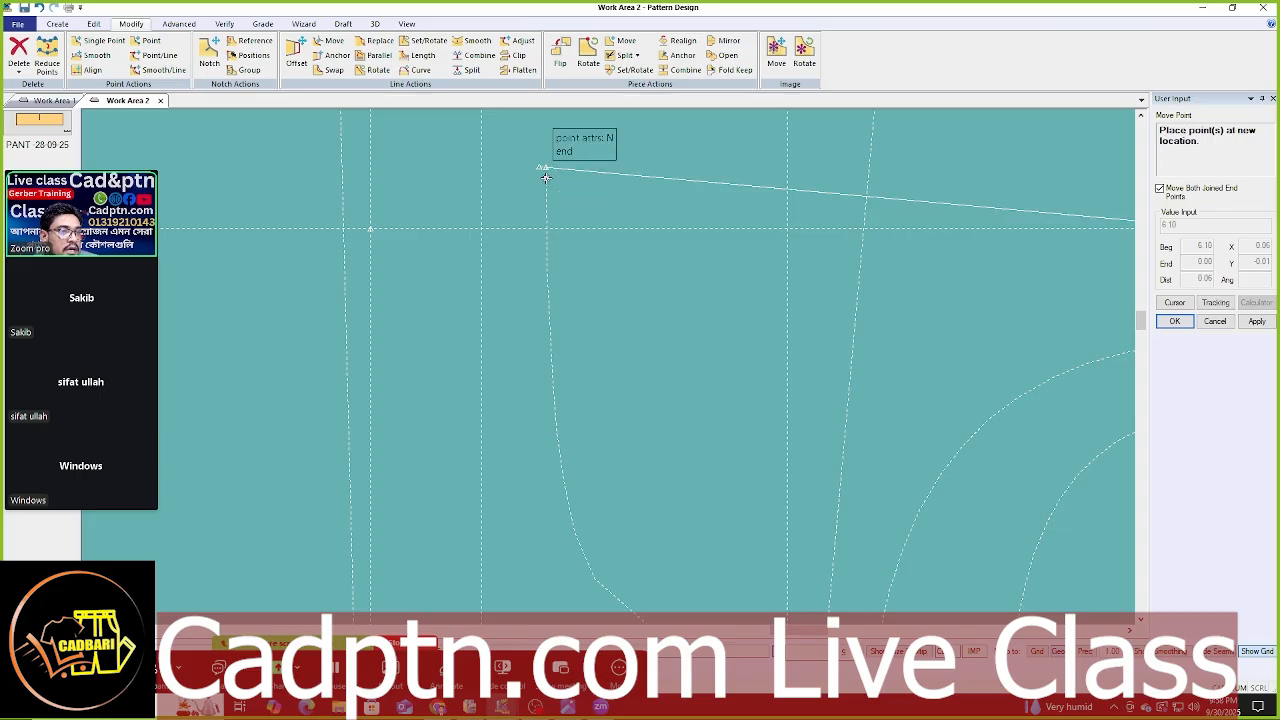
right_click(676, 166)
click(690, 172)
scroll(520, 208, down, 1)
scroll(520, 208, down, 4)
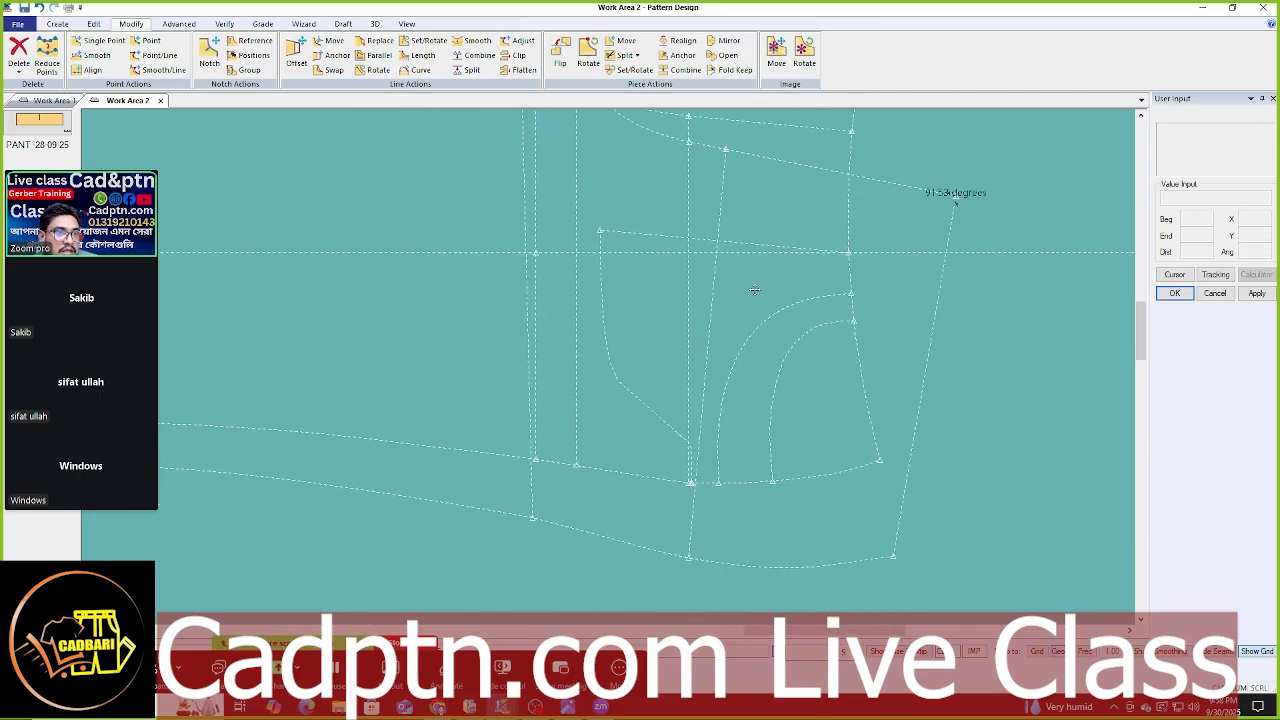
- Try deleting the long horizontal centre line that runs through the pant leg, and undo the deletion
key(Delete)
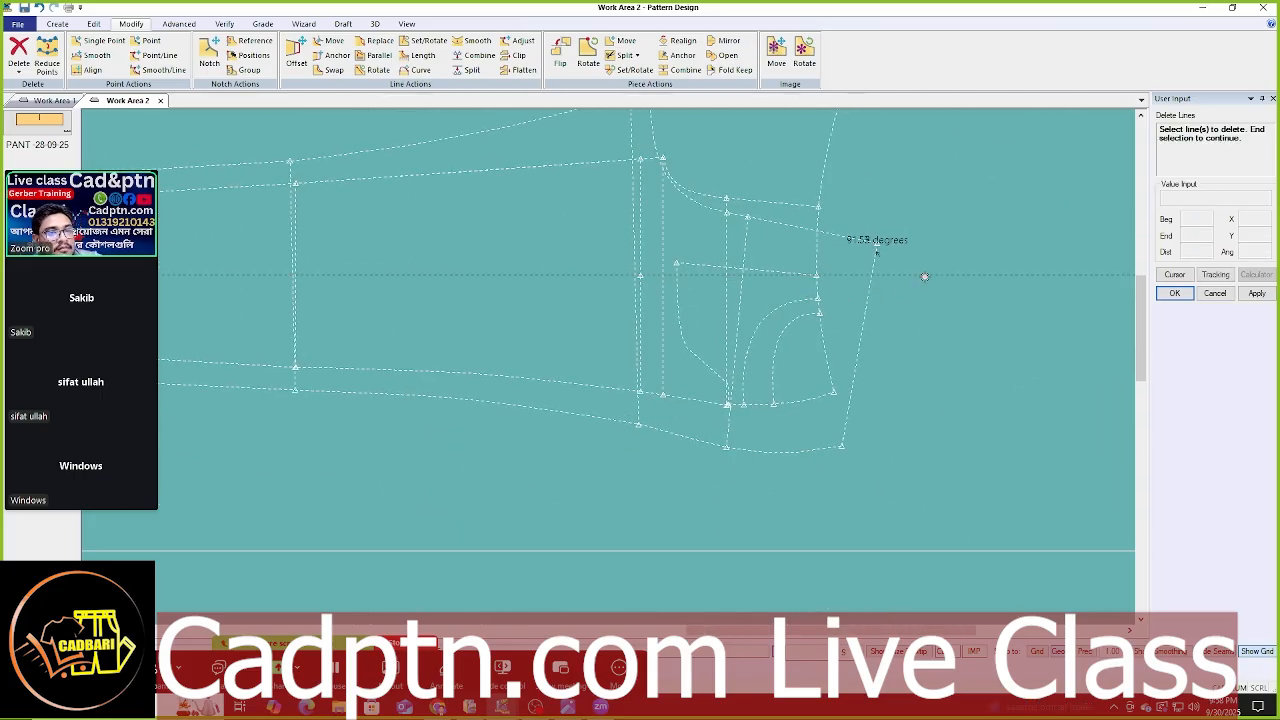
right_click(926, 208)
click(950, 216)
scroll(790, 360, down, 1)
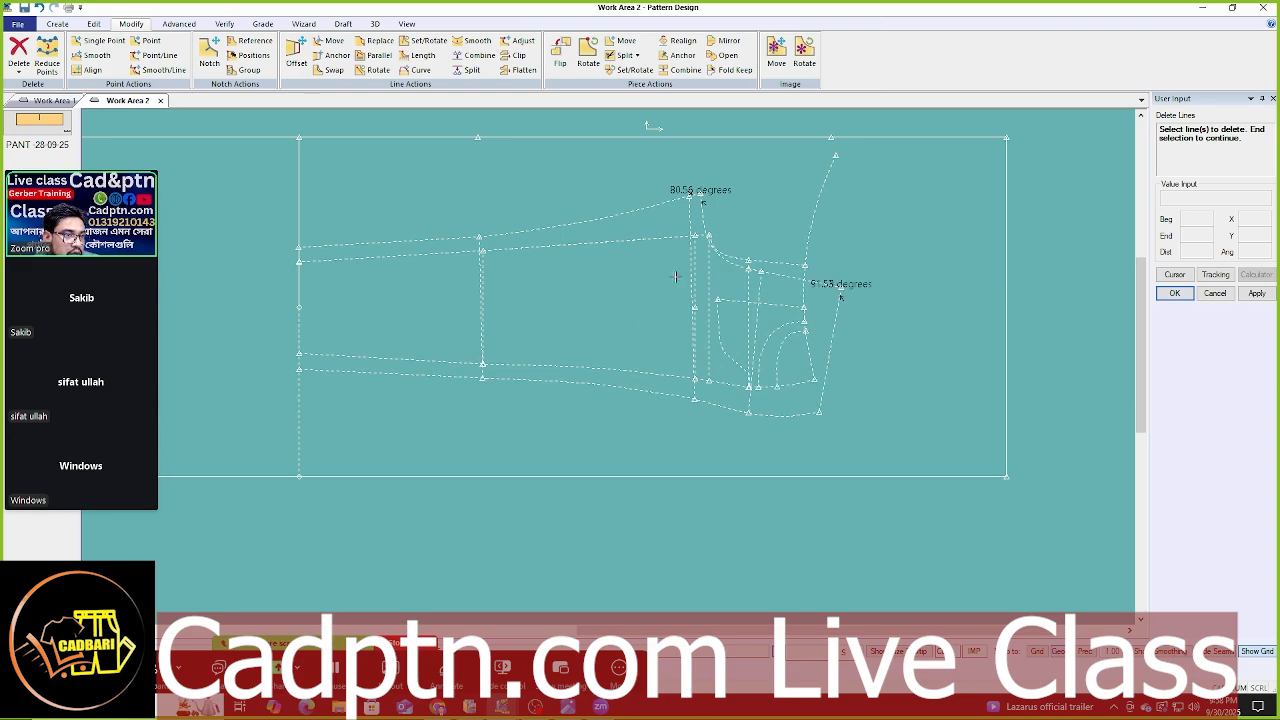
scroll(675, 276, up, 2)
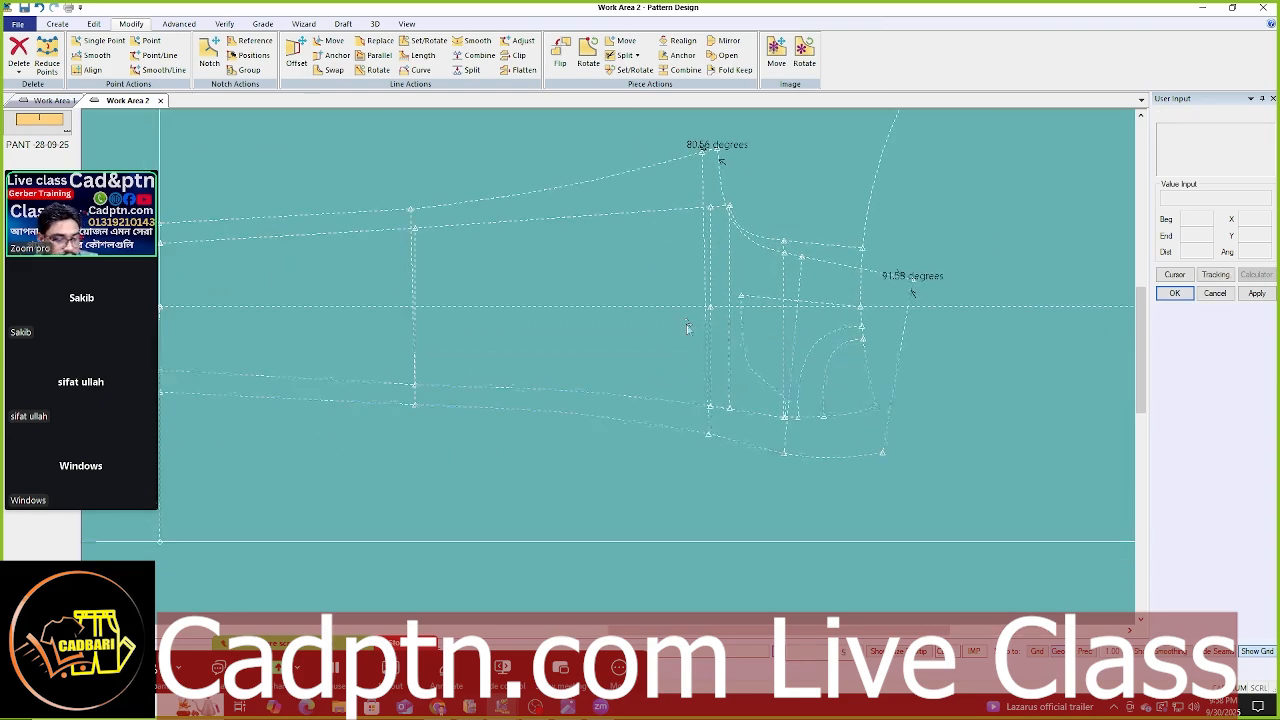
- Clip the long horizontal centre line at the front hip line, keeping the leg portion, using Clip Line
scroll(694, 306, up, 1)
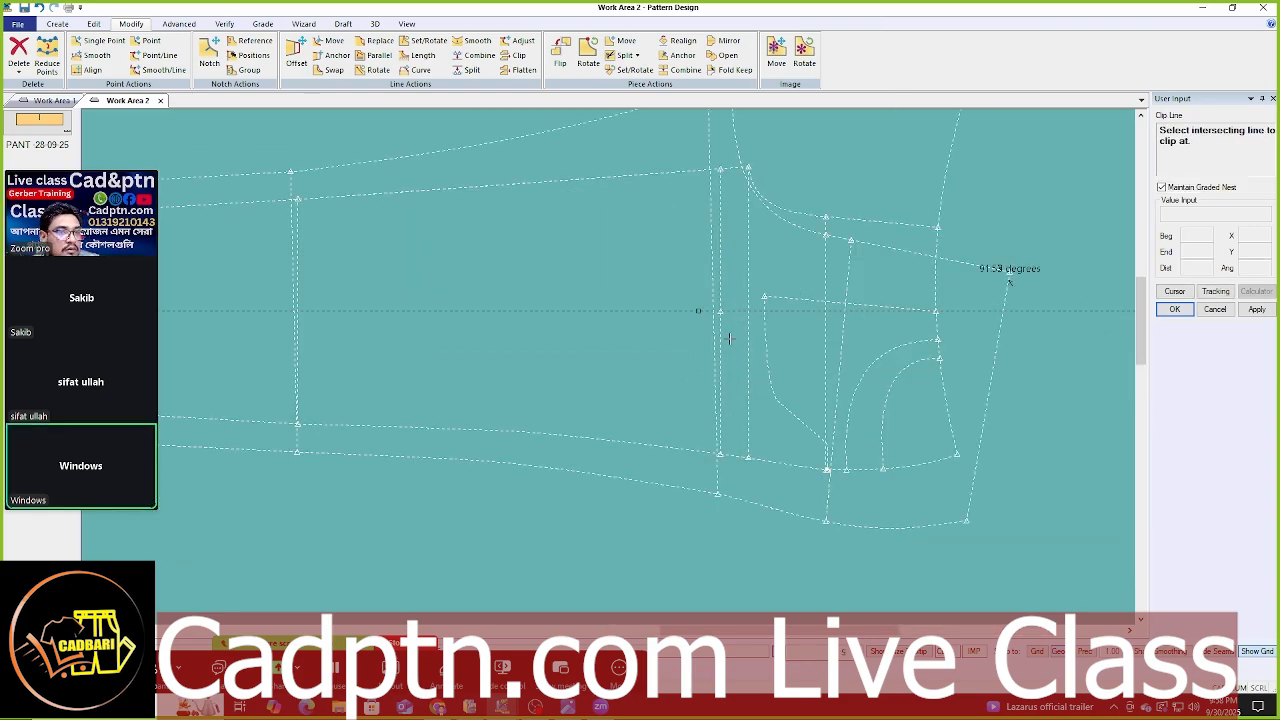
right_click(849, 205)
click(912, 211)
scroll(830, 305, down, 4)
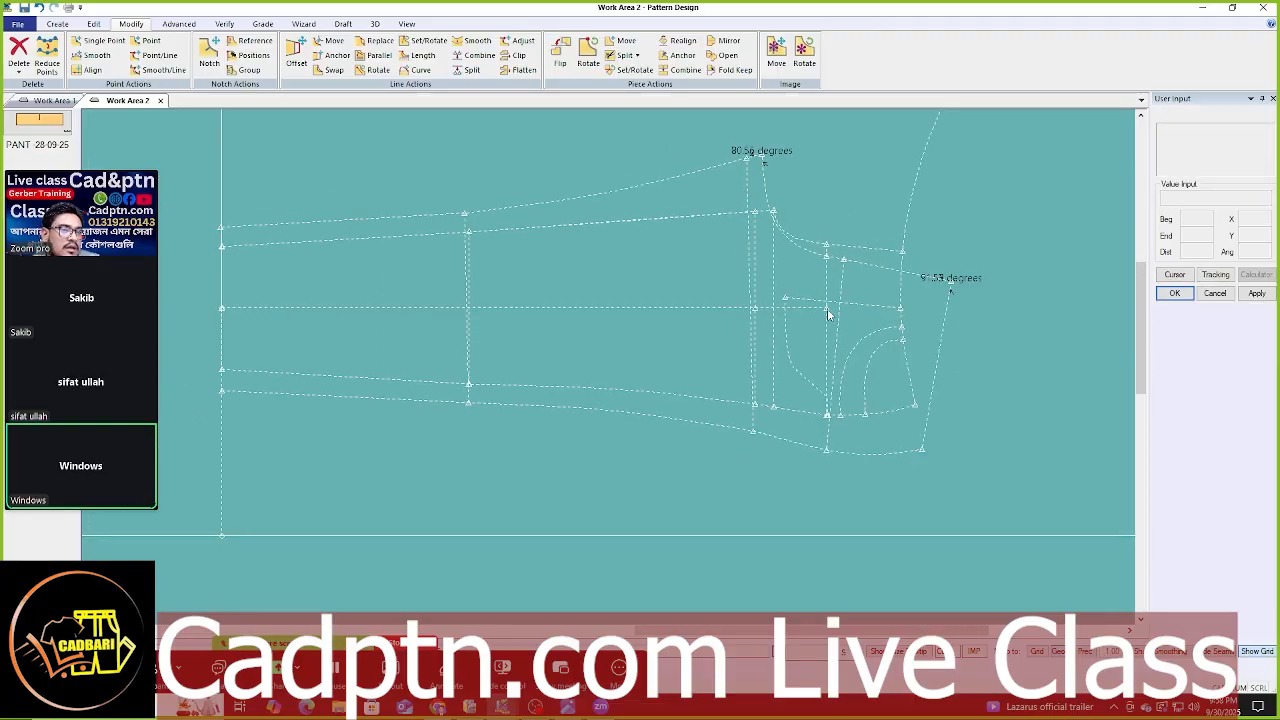
scroll(825, 300, up, 2)
middle_drag(810, 304, 869, 305)
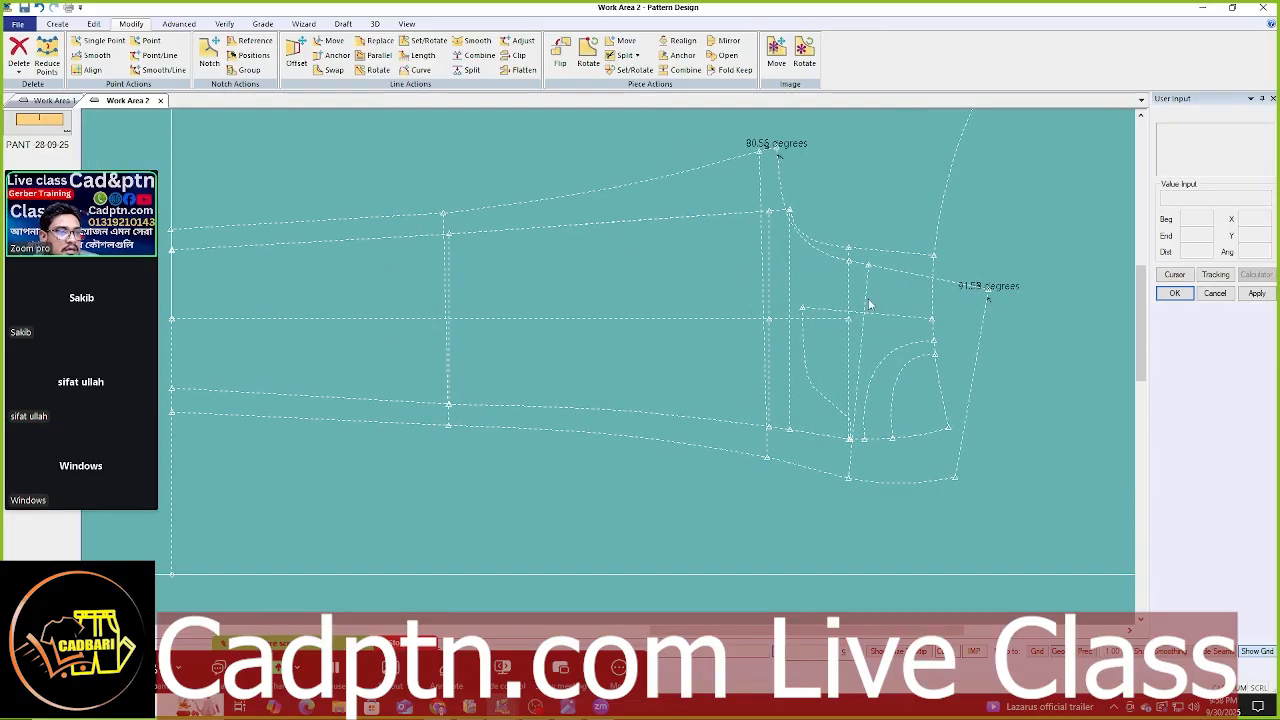
- Draw a slightly slanted two-point line about 6.46 long in the open leg area between the knee and crotch lines
click(57, 23)
click(216, 55)
scroll(413, 208, up, 1)
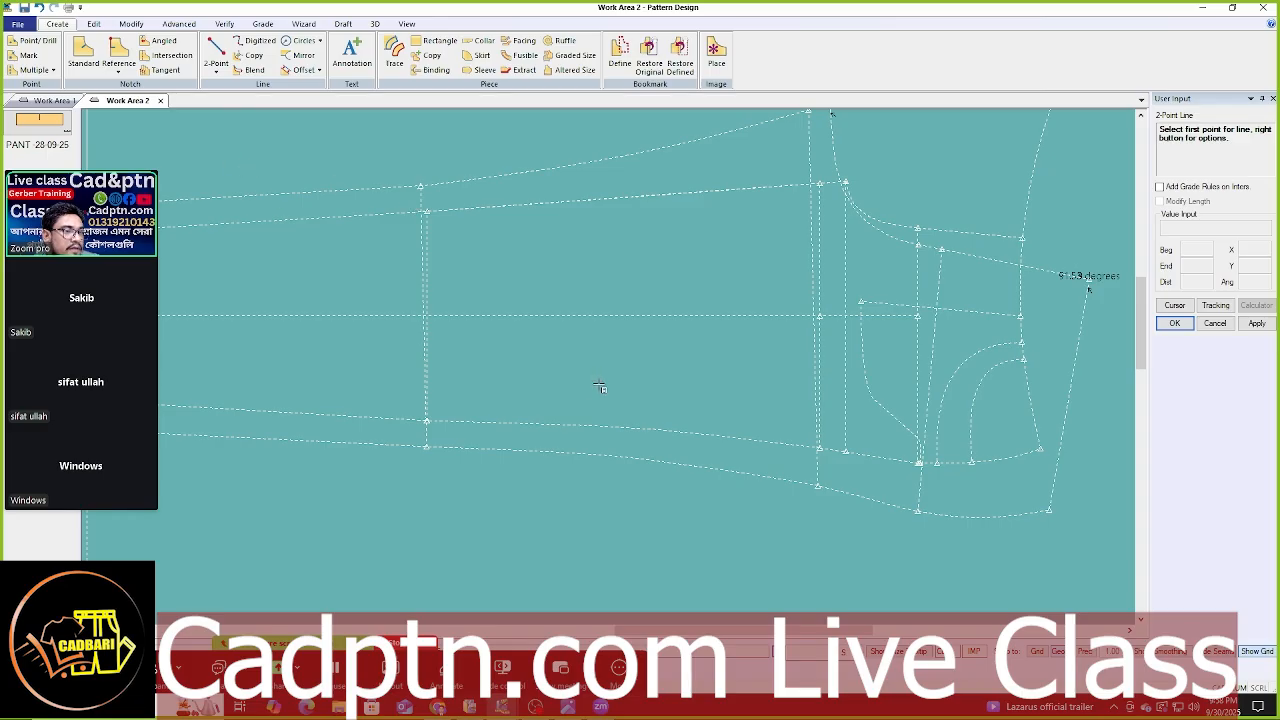
click(518, 358)
click(688, 371)
right_click(836, 204)
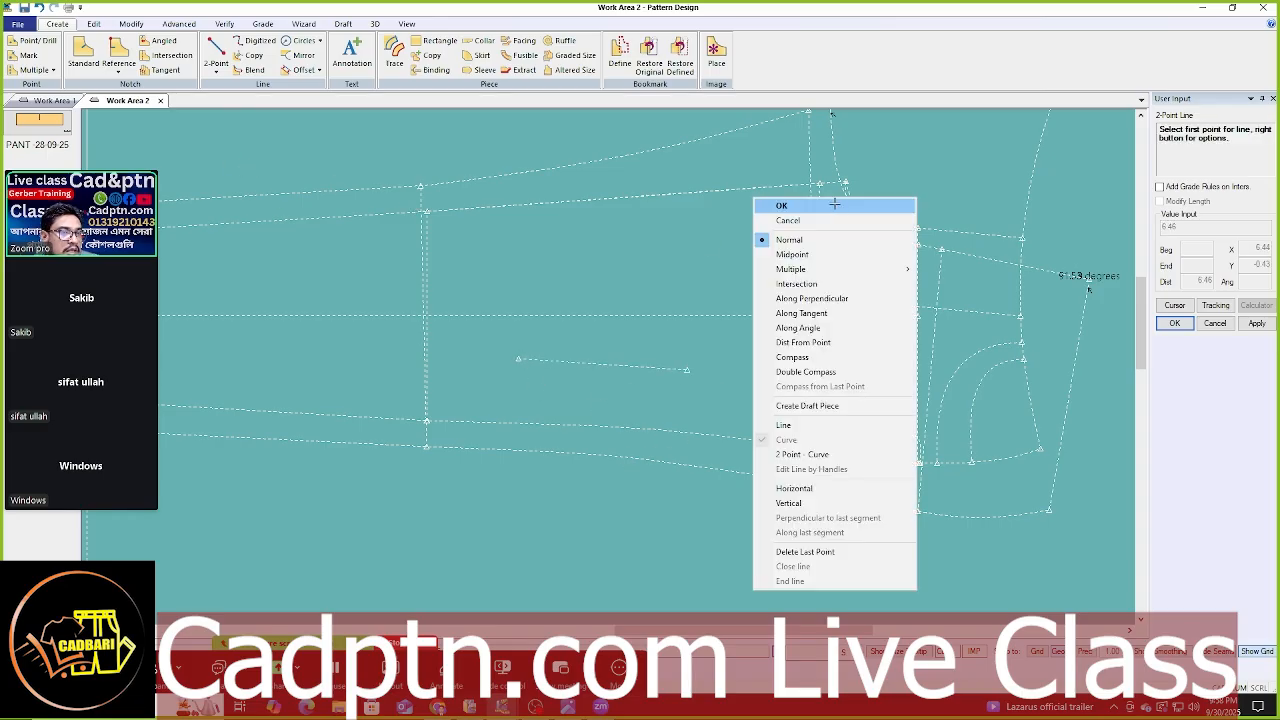
click(836, 205)
- Apply Intersection Internals to make the slanted line's crotch-side end and the back crotch line's side-seam end meet
scroll(736, 372, up, 2)
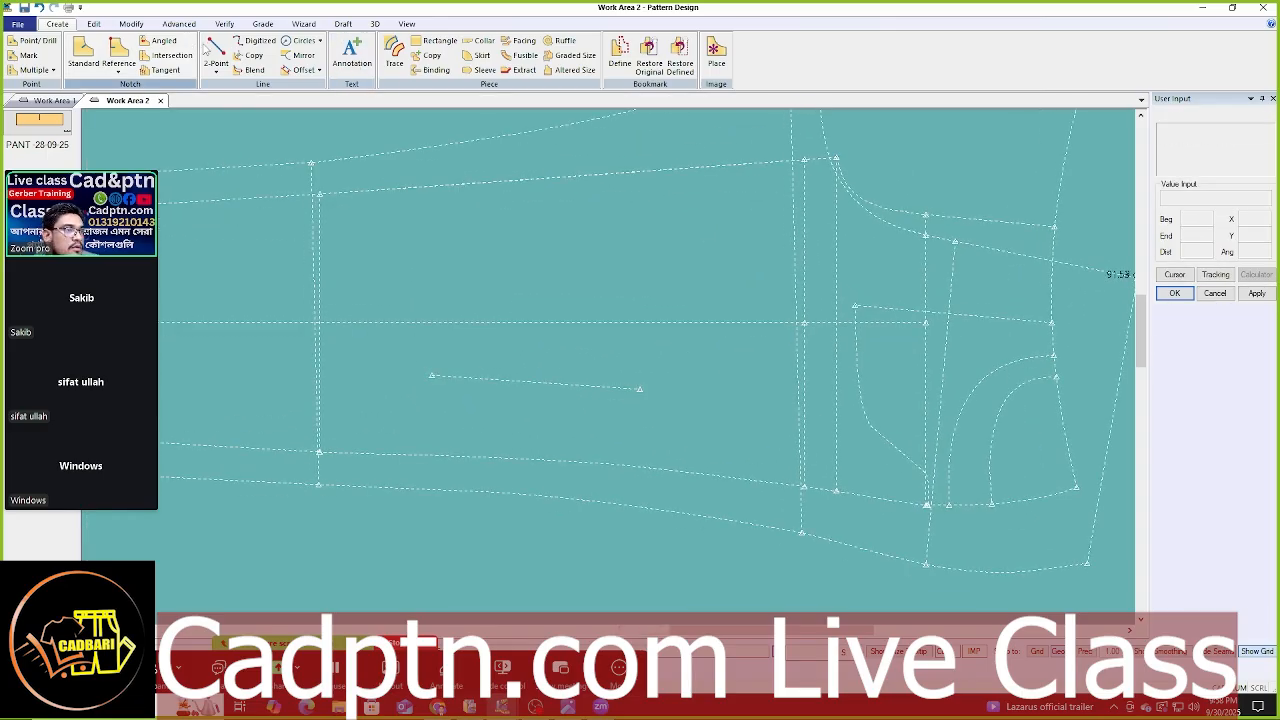
click(263, 23)
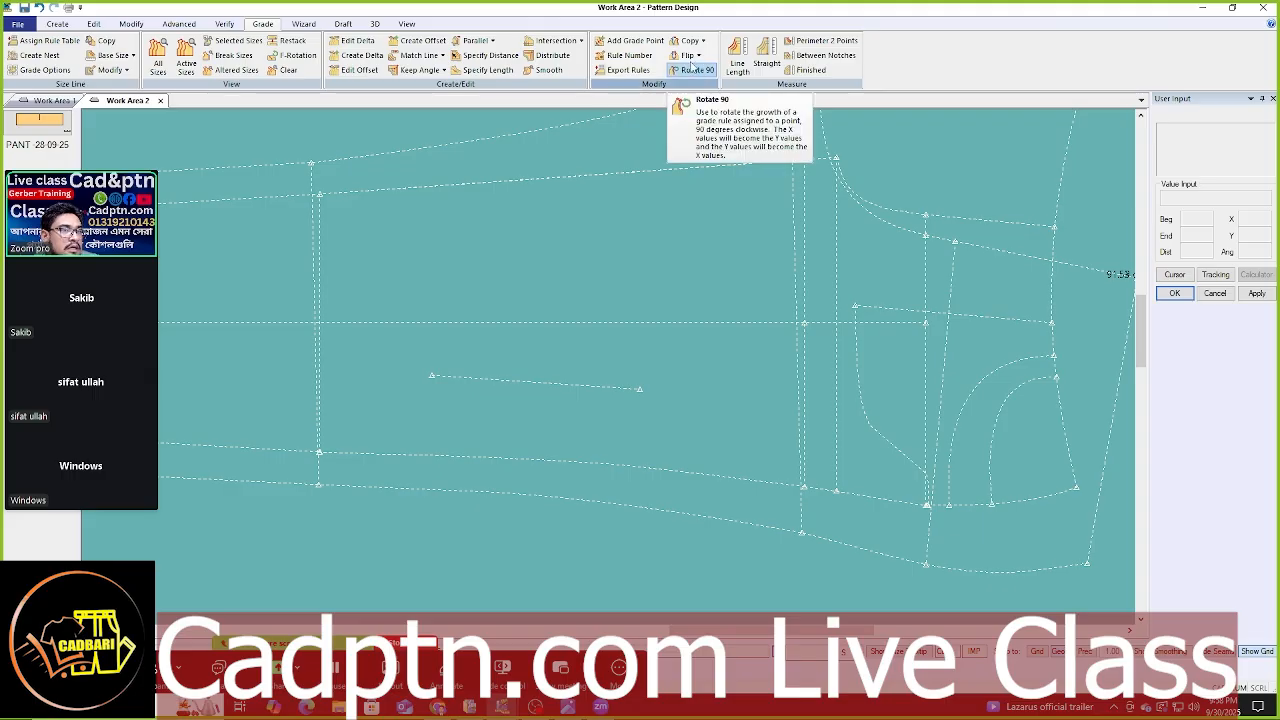
click(556, 41)
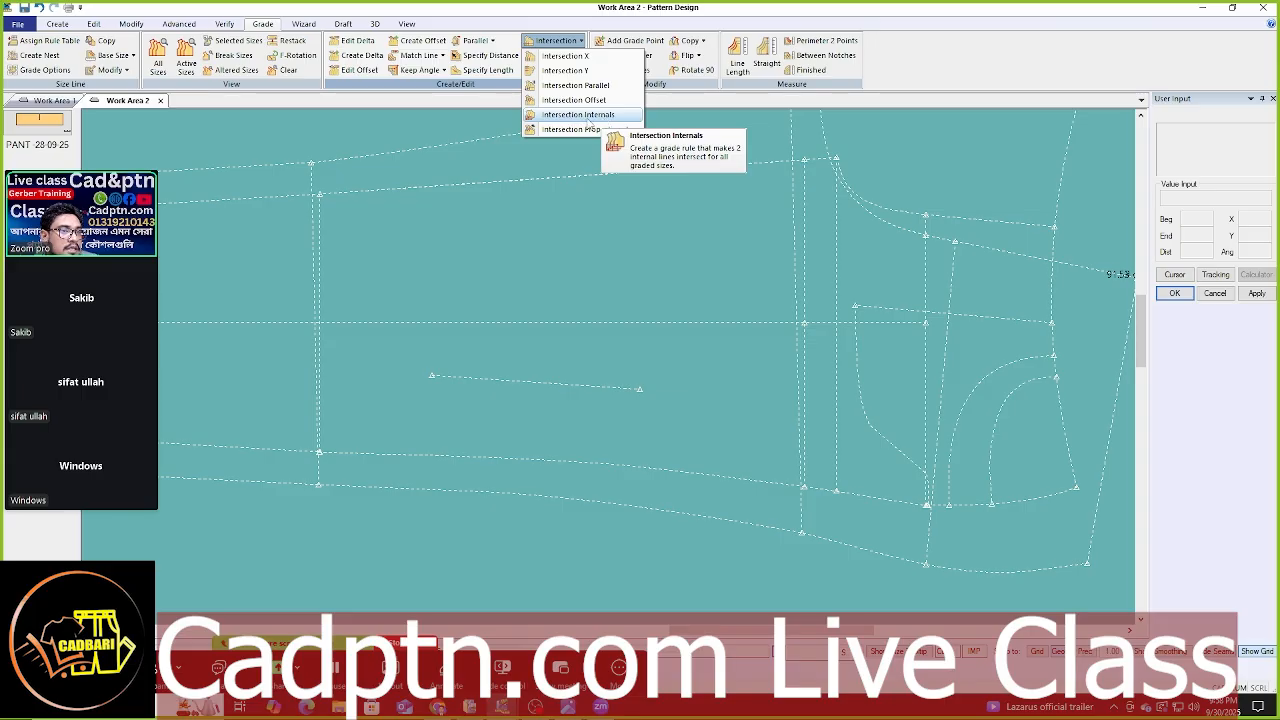
click(590, 115)
click(637, 390)
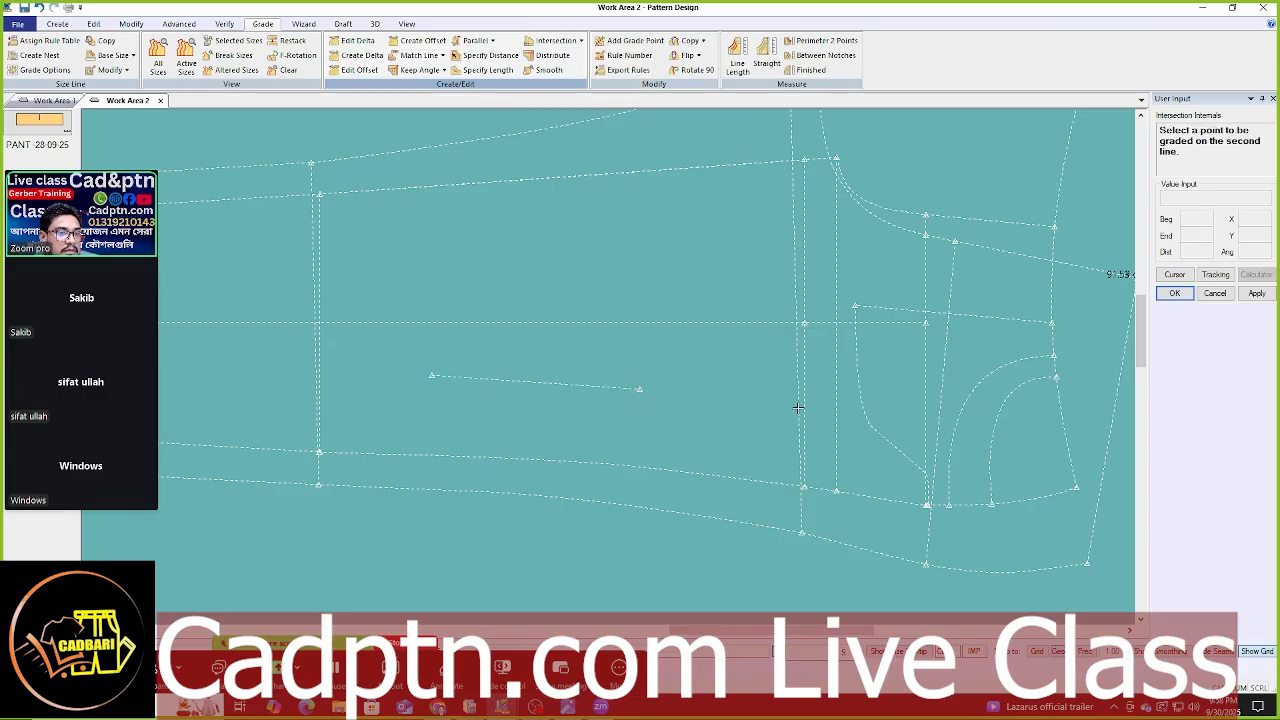
click(802, 537)
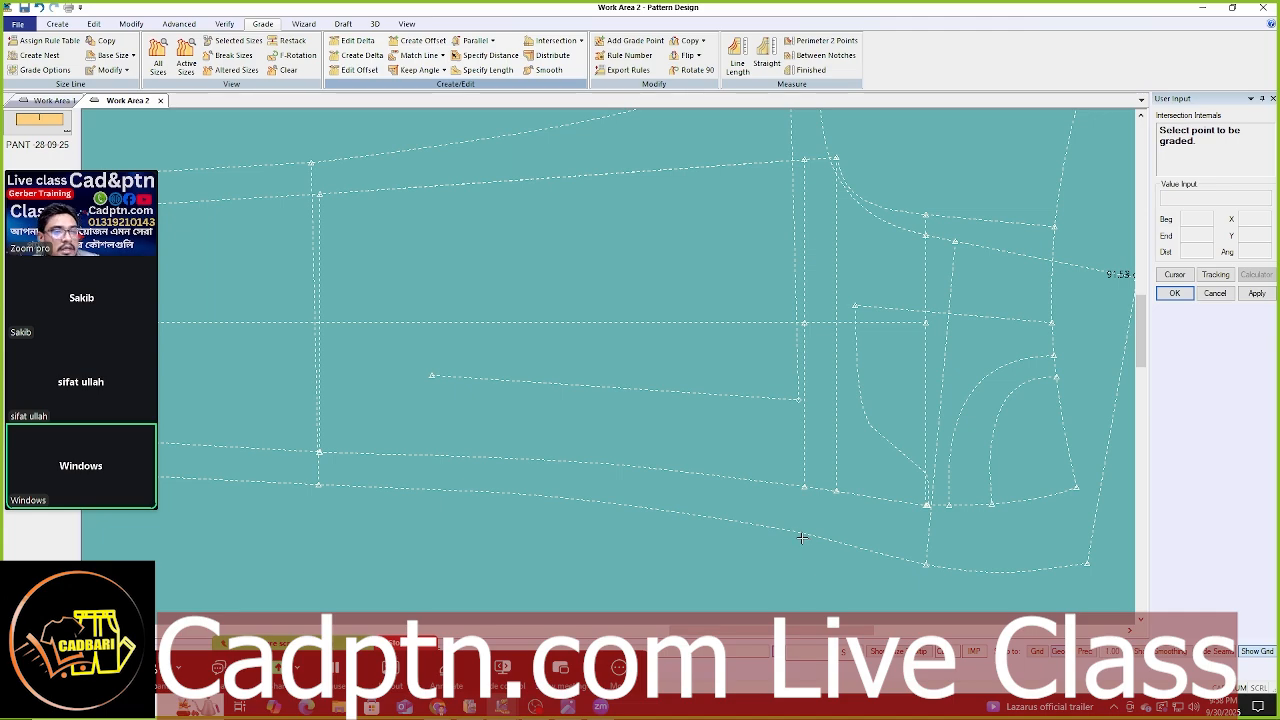
right_click(875, 368)
click(860, 359)
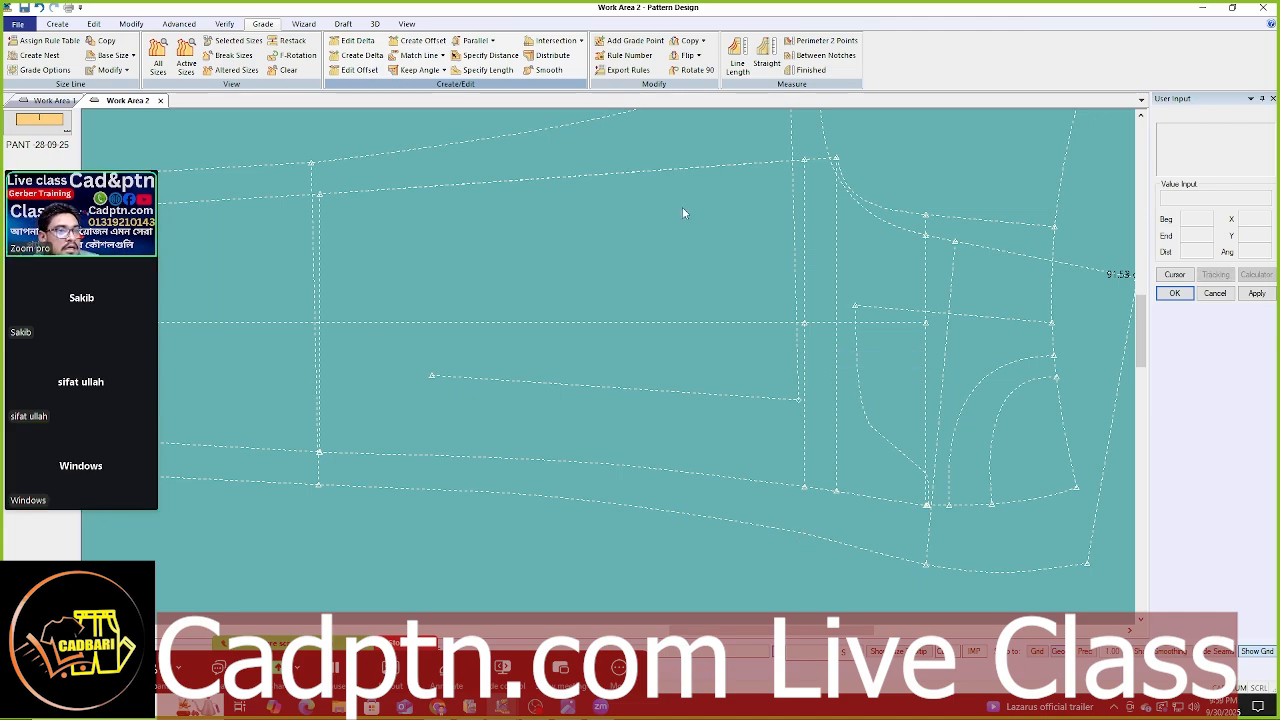
- Try moving the shortened back crotch line's end vertically toward the back side seam with Move Point, and undo the move, intersection and slanted line
key(m)
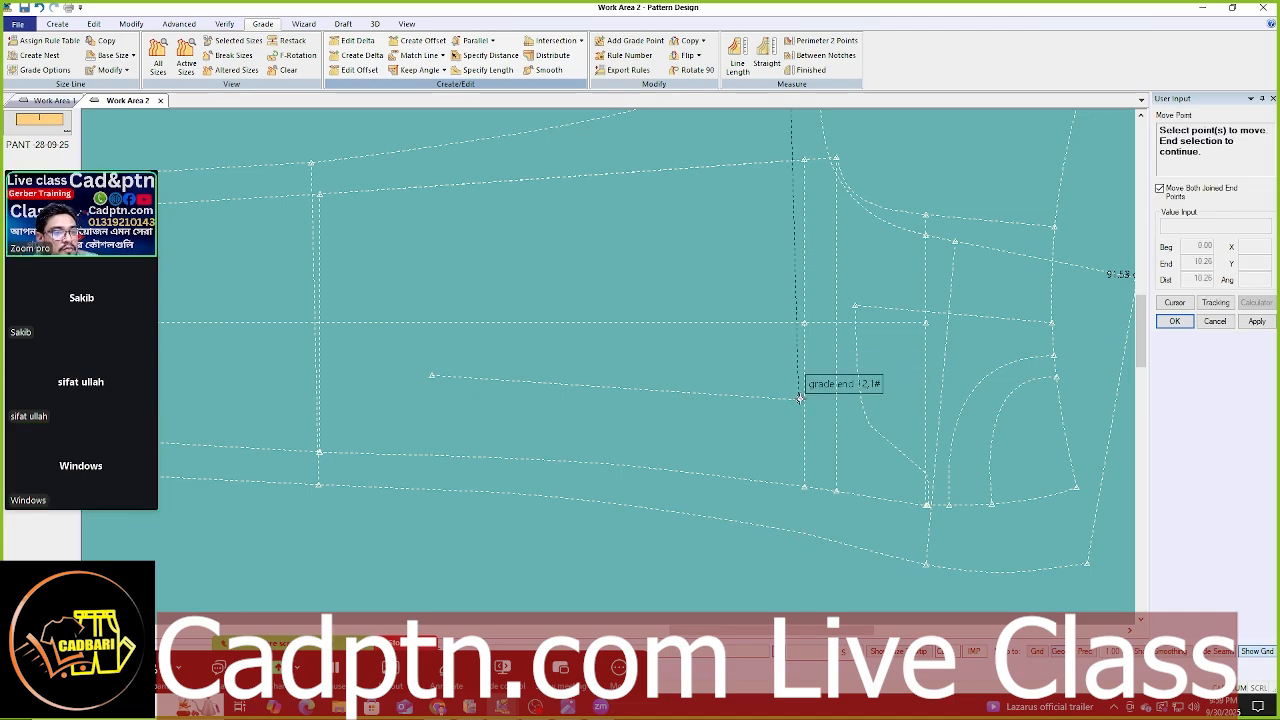
right_click(849, 328)
click(849, 329)
right_click(804, 376)
click(803, 441)
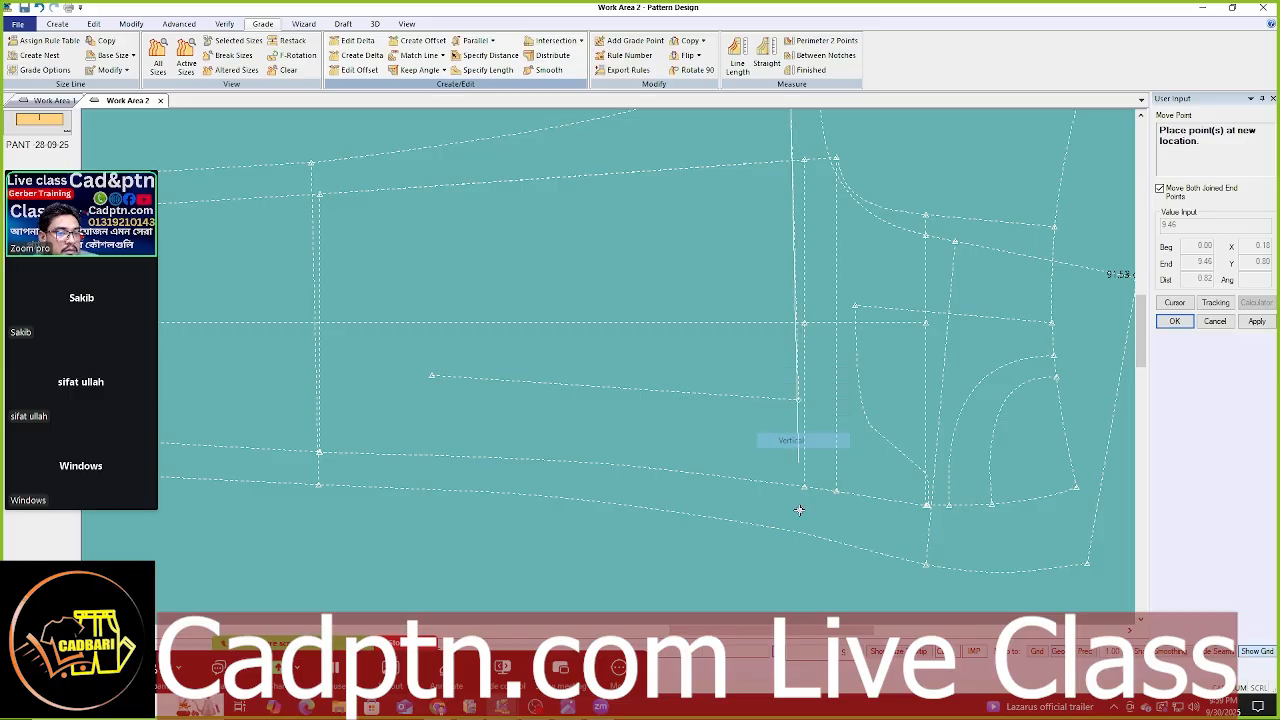
click(795, 536)
click(907, 212)
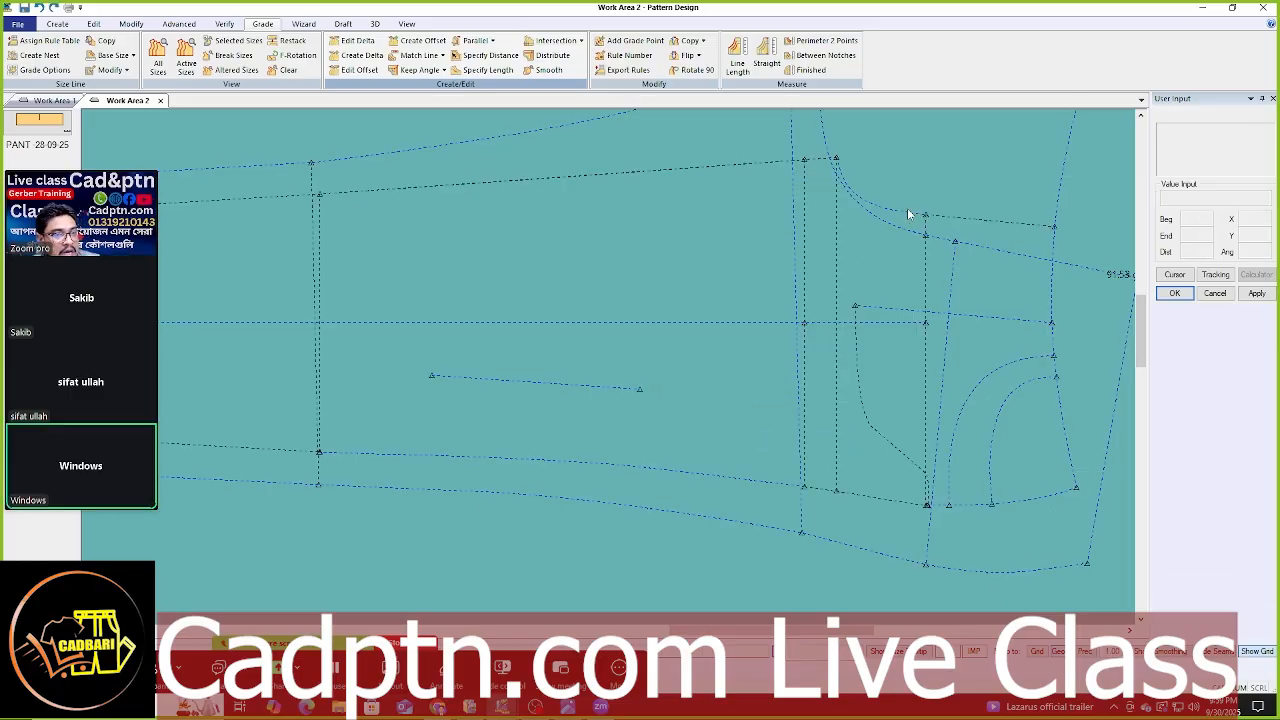
key(ctrl+z)
key(ctrl+z)
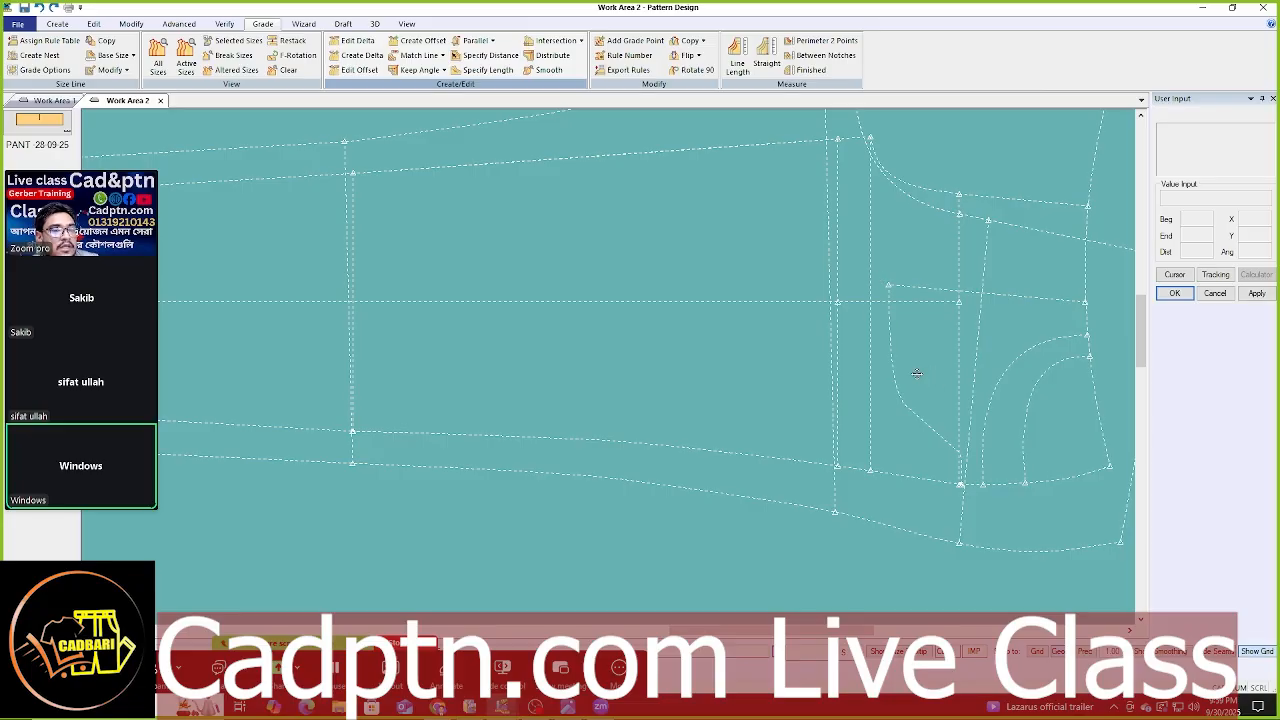
- Measure the graded lengths of the front rise's curved segment and its straight segment up to the waist
scroll(917, 371, down, 1)
middle_drag(917, 371, 702, 390)
scroll(706, 393, up, 1)
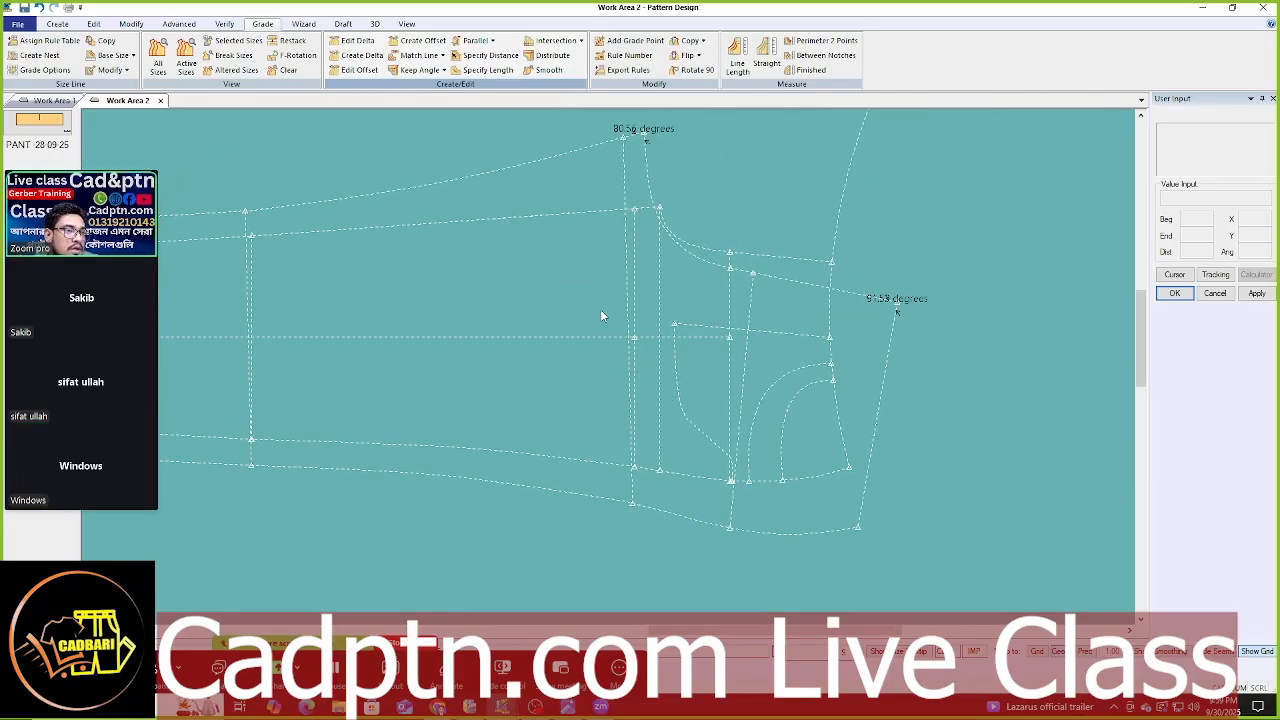
middle_drag(601, 316, 614, 326)
scroll(617, 329, up, 1)
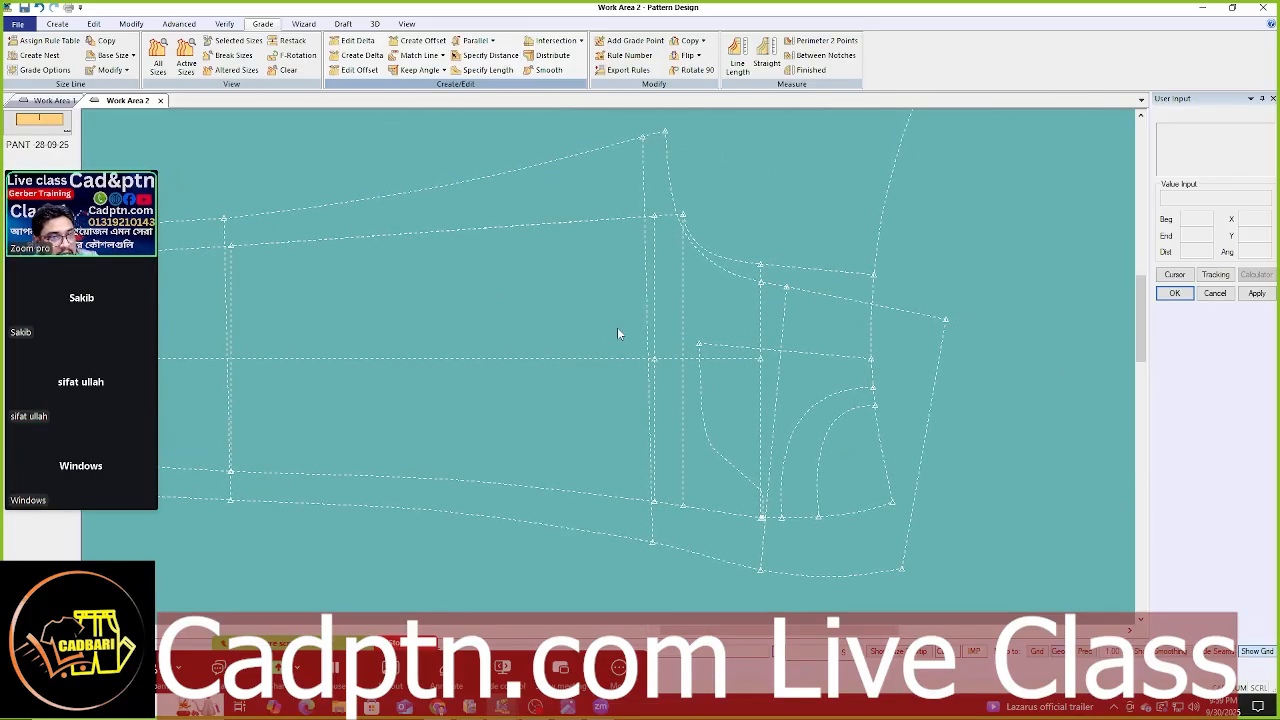
middle_drag(707, 329, 677, 310)
scroll(677, 310, up, 1)
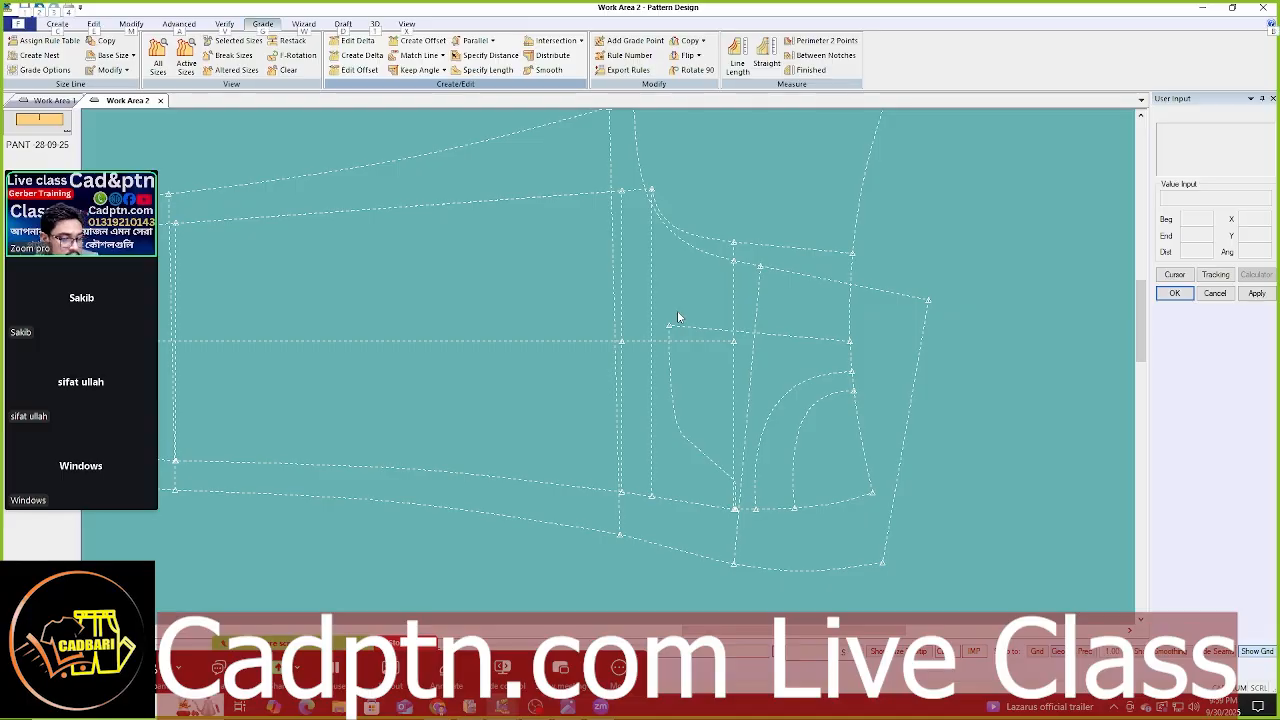
key(alt+l)
click(674, 200)
click(757, 241)
right_click(1001, 167)
click(1044, 175)
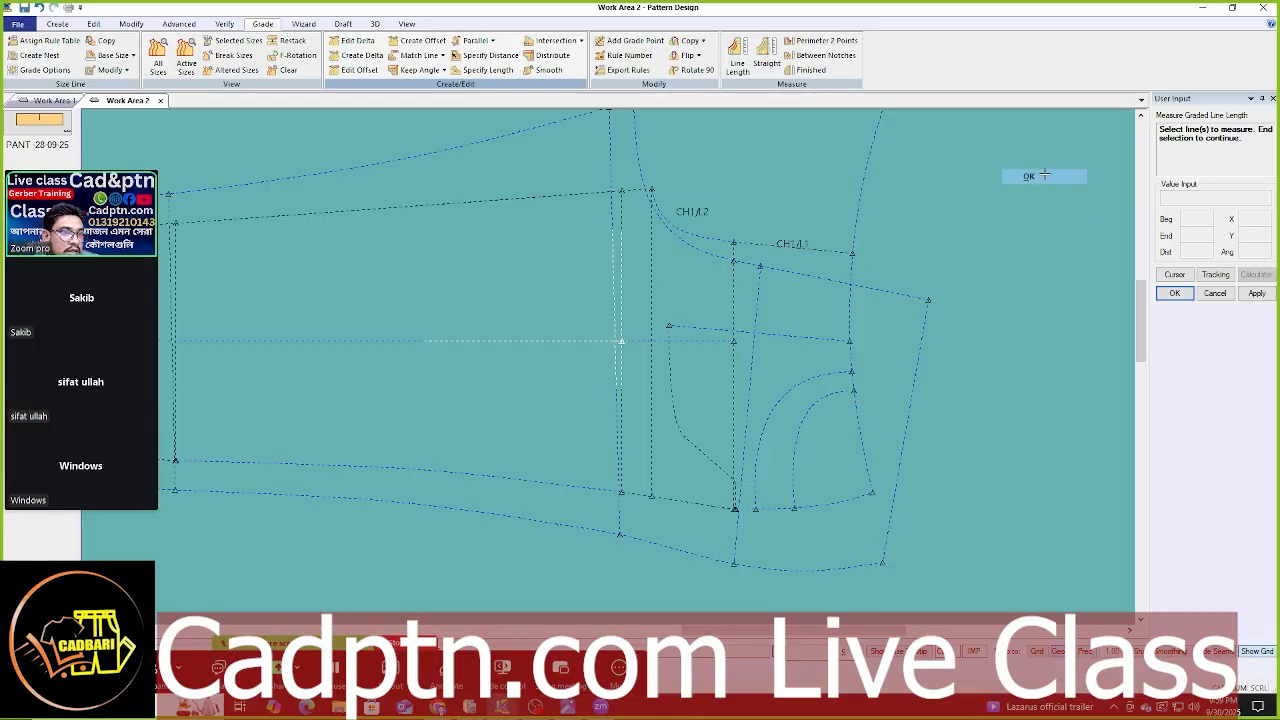
key(Escape)
scroll(823, 317, down, 2)
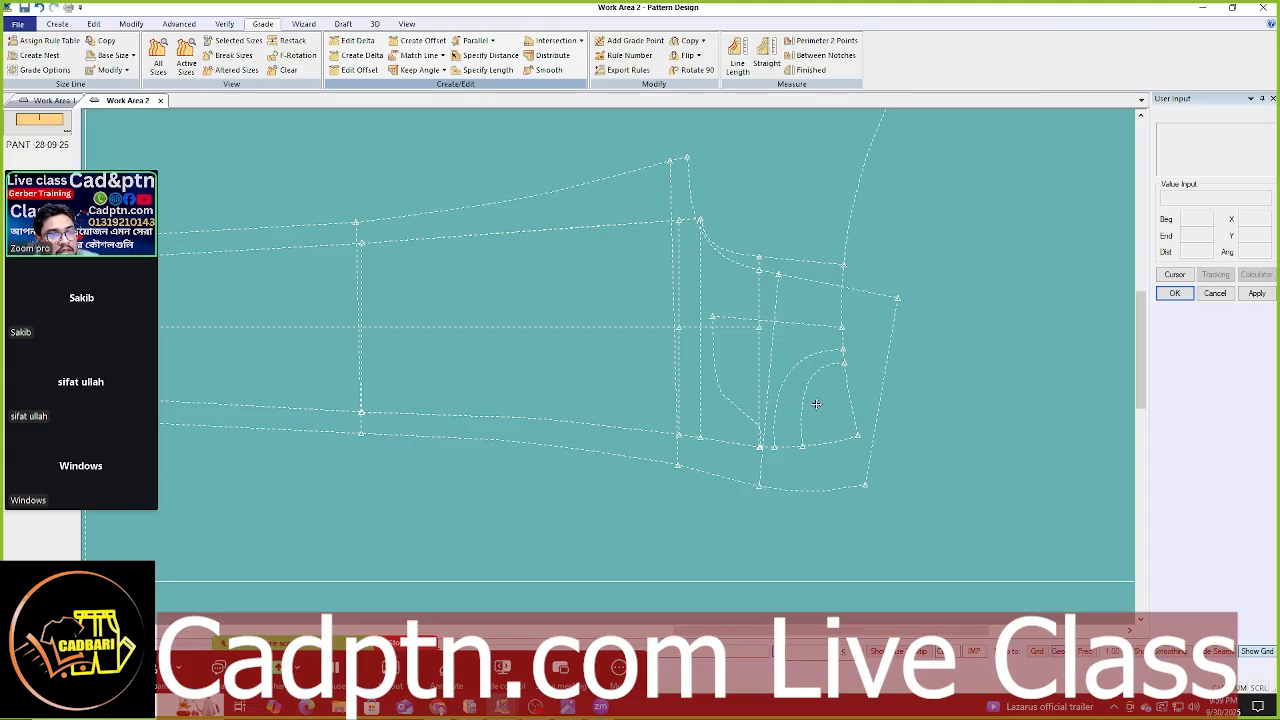
scroll(816, 403, up, 1)
key(m)
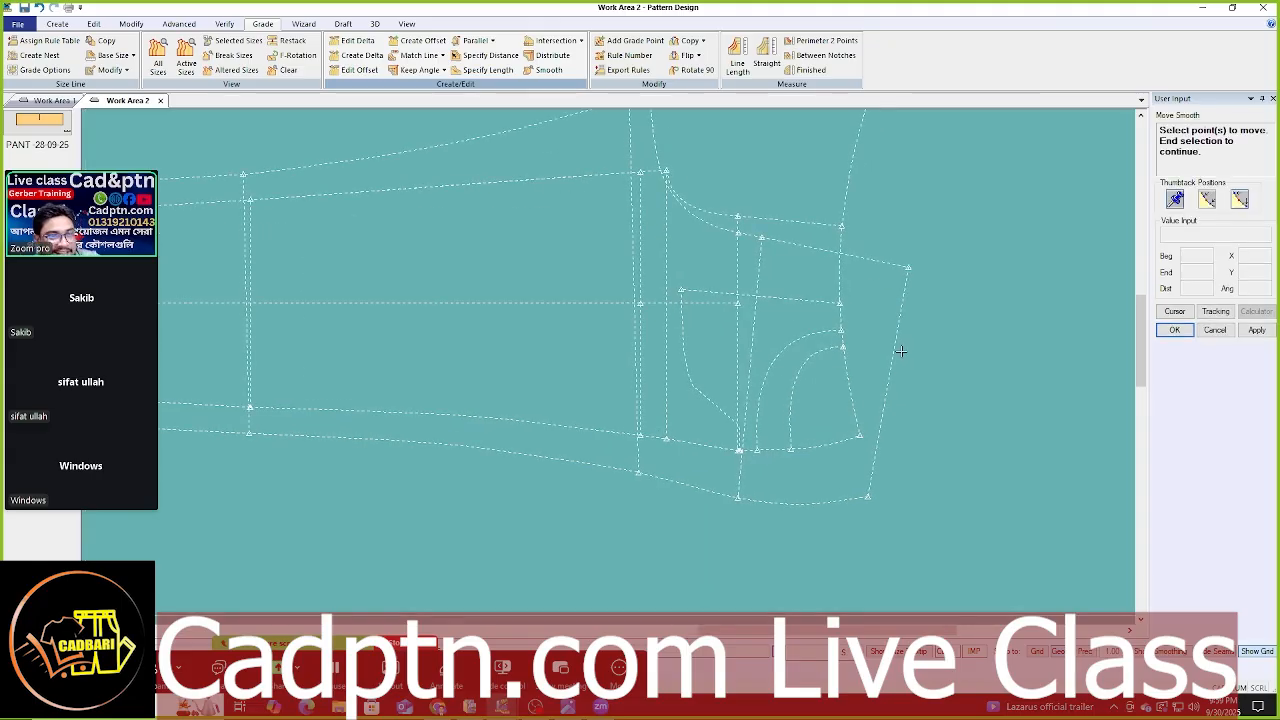
click(903, 290)
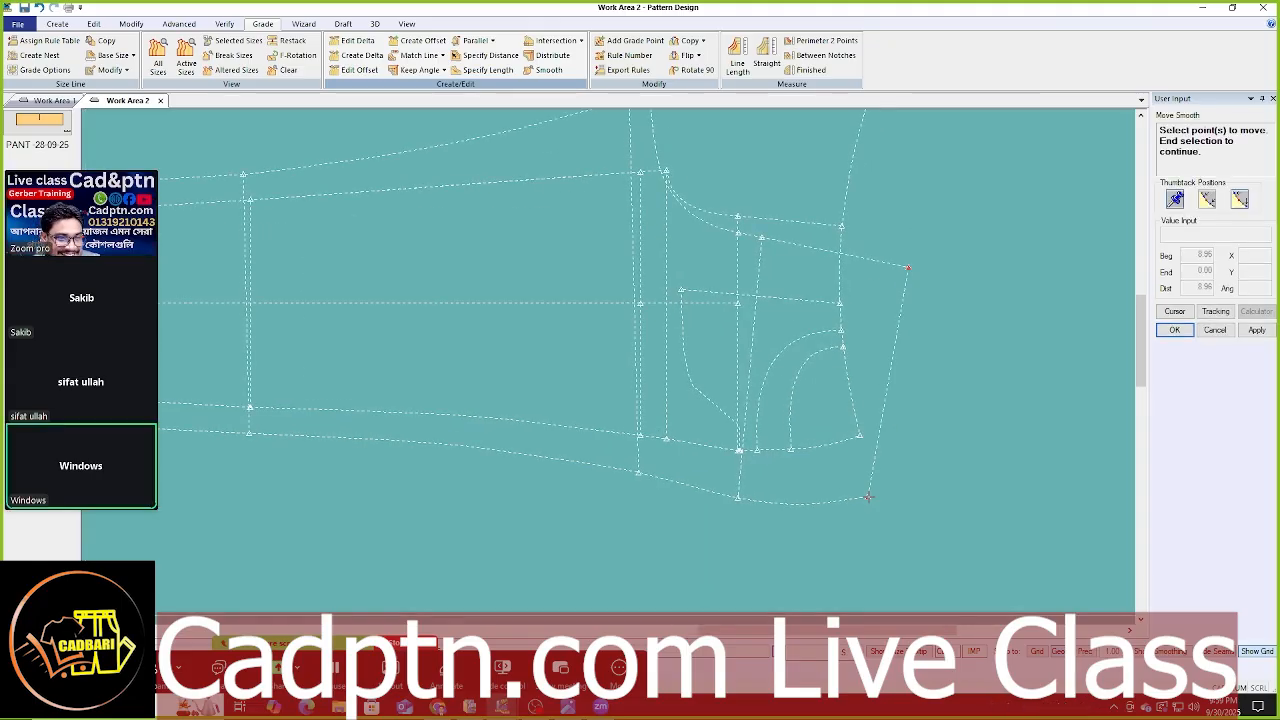
right_click(968, 323)
click(968, 323)
right_click(969, 323)
click(969, 323)
click(909, 269)
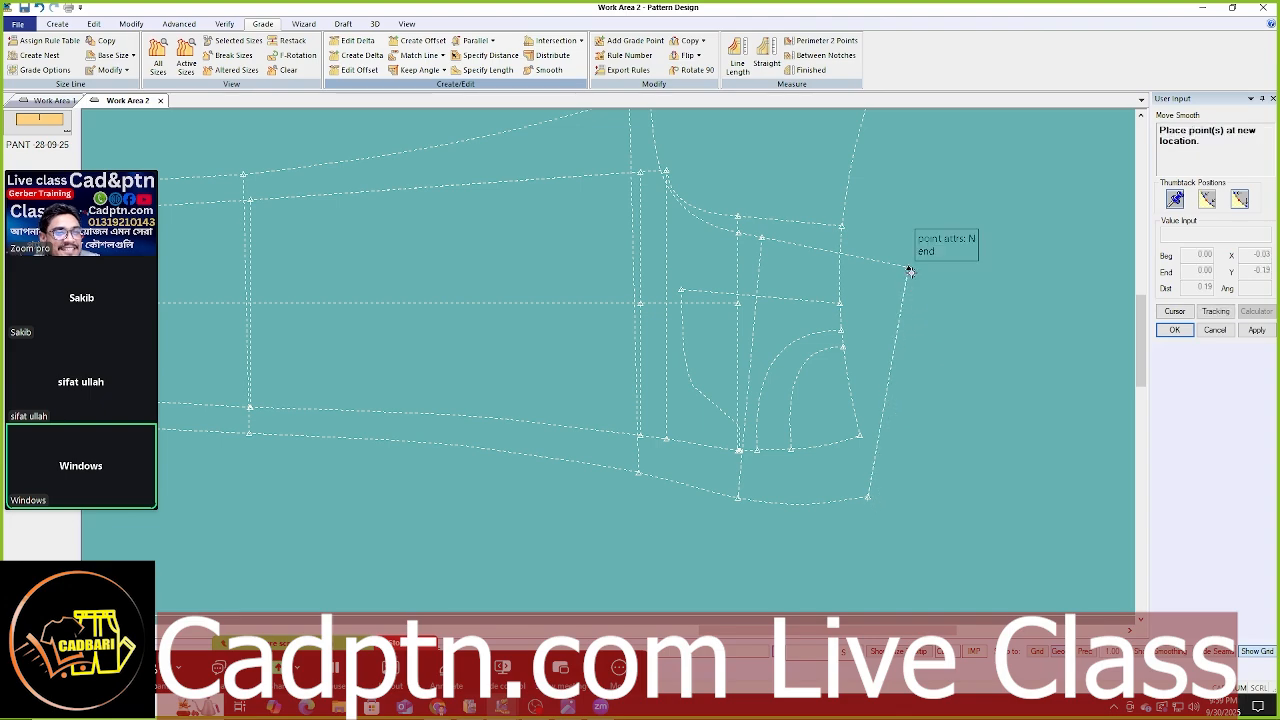
key(F12)
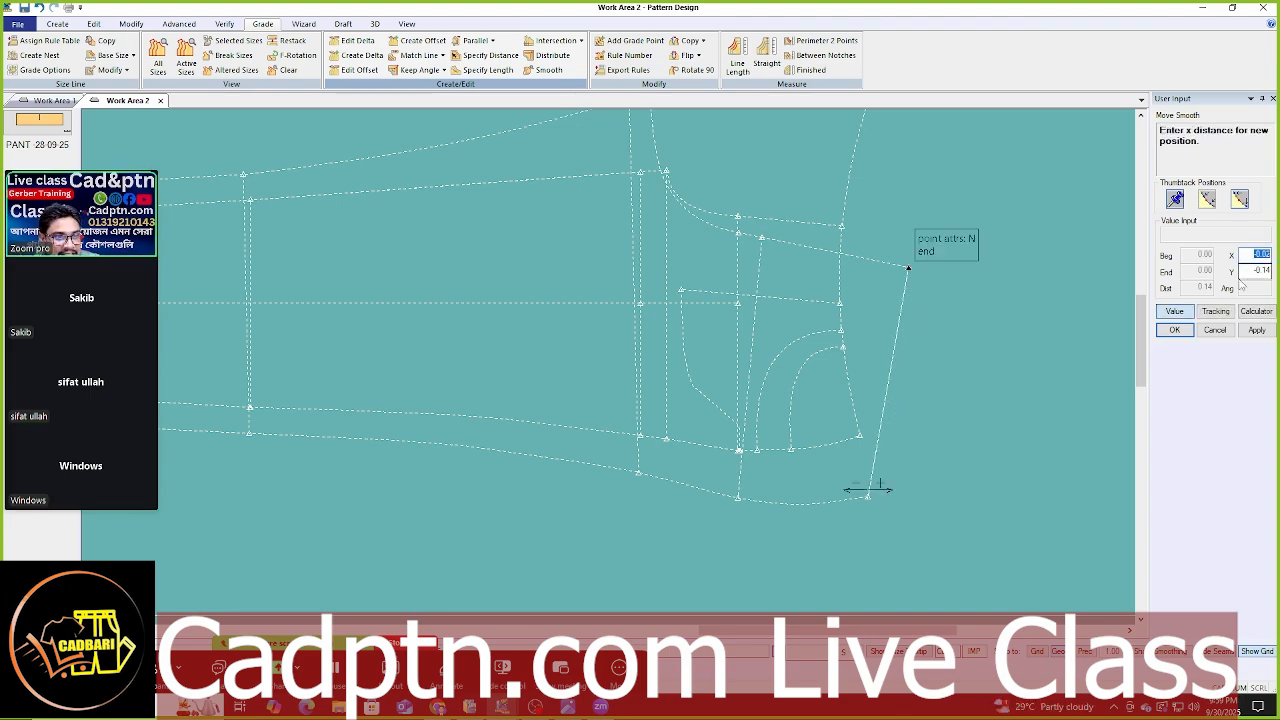
right_click(1070, 283)
click(1075, 302)
right_click(669, 266)
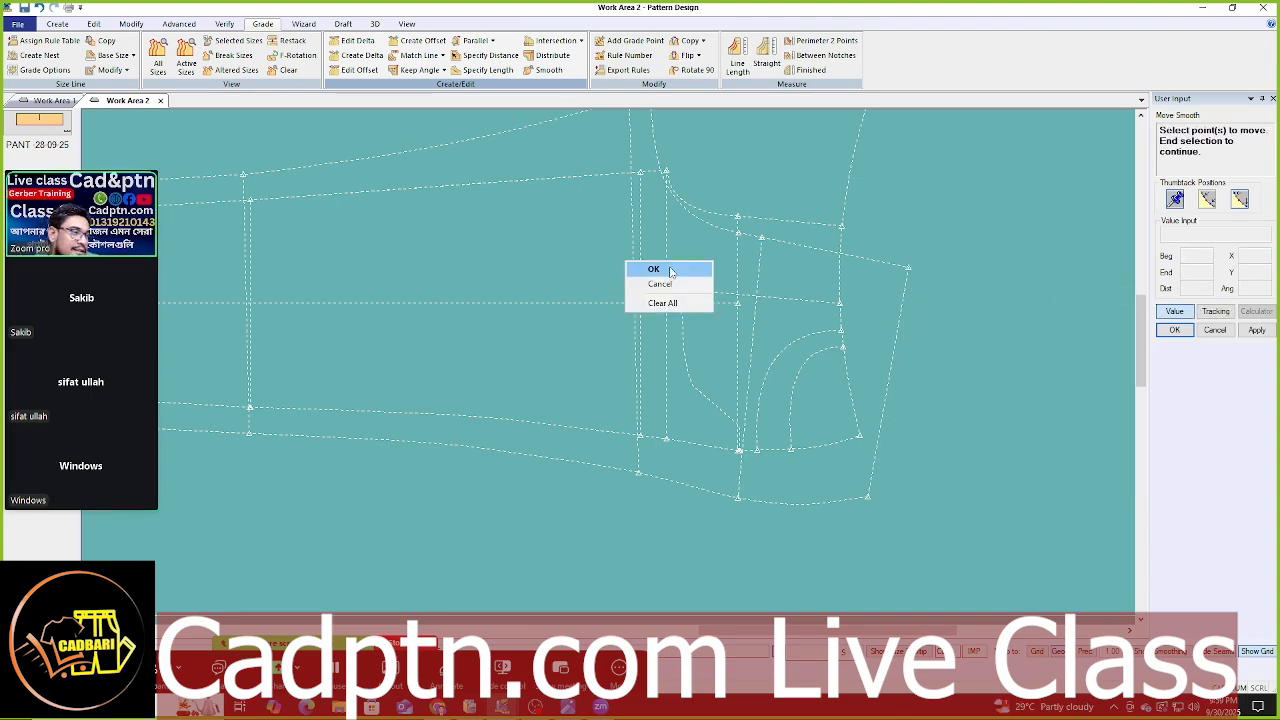
click(671, 284)
click(463, 358)
- Measure the graded length of all front side seam segments from hem to waist, and that of the back side seam
scroll(500, 381, down, 2)
middle_drag(531, 376, 718, 360)
key(l)
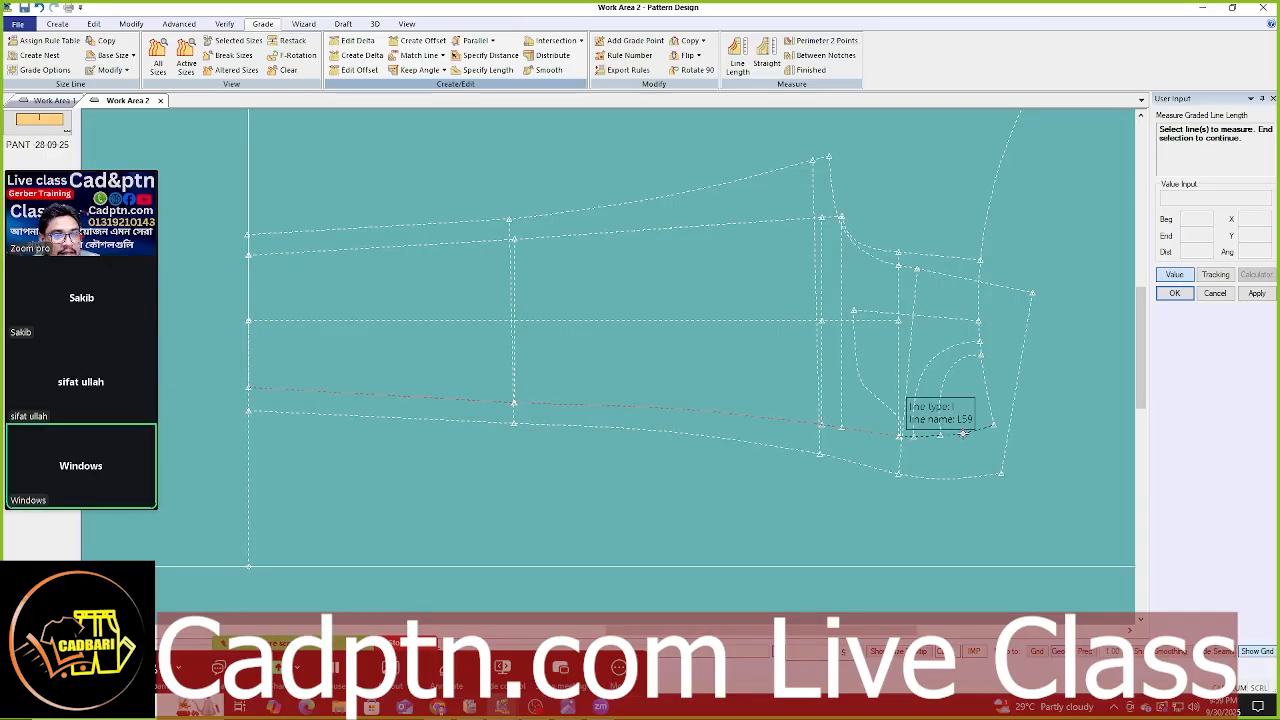
right_click(952, 344)
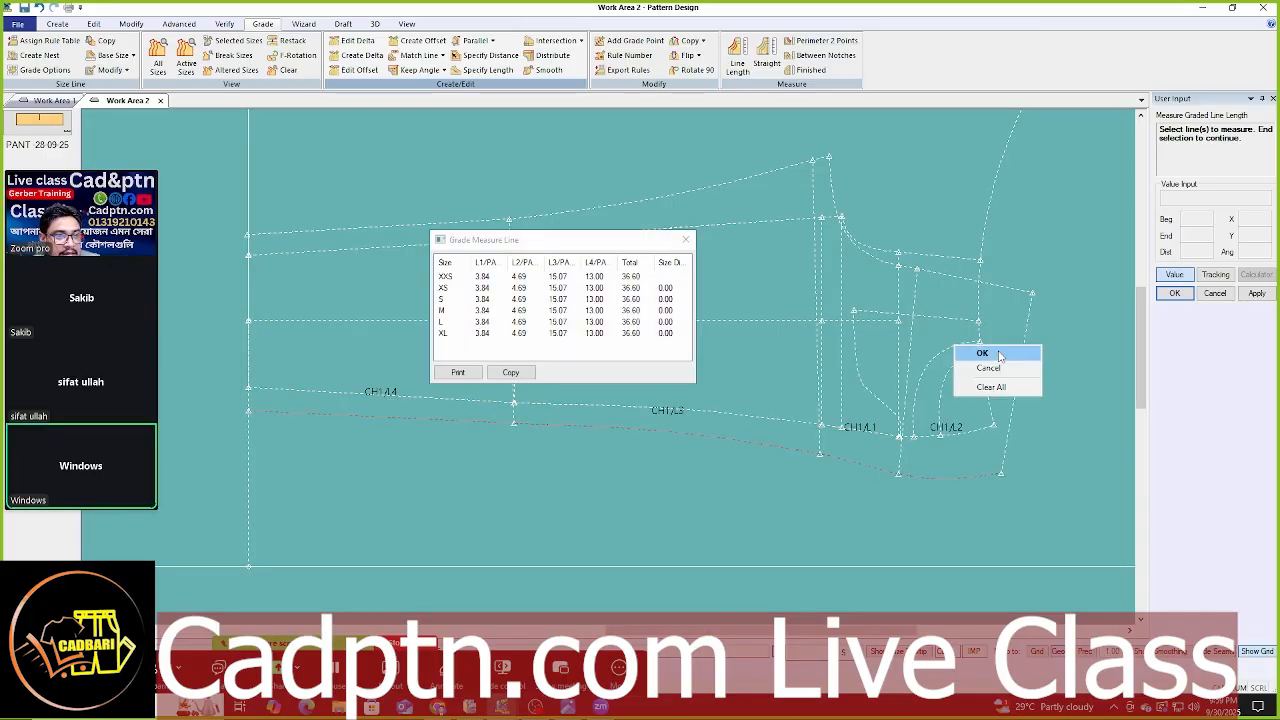
click(997, 350)
right_click(998, 350)
click(998, 350)
- Move the back side seam's waist end along X by an entered distance to shorten the seam, using Move Point
key(m)
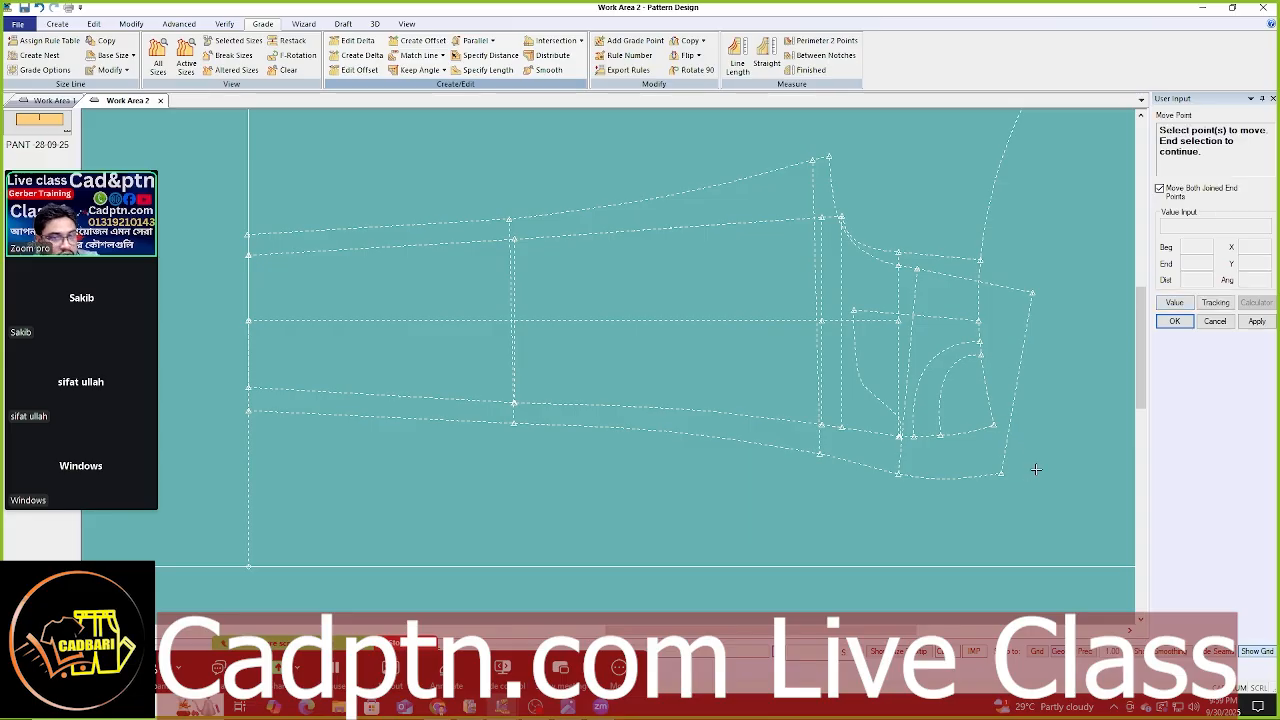
scroll(1038, 470, up, 2)
drag(1038, 470, 981, 511)
key(Return)
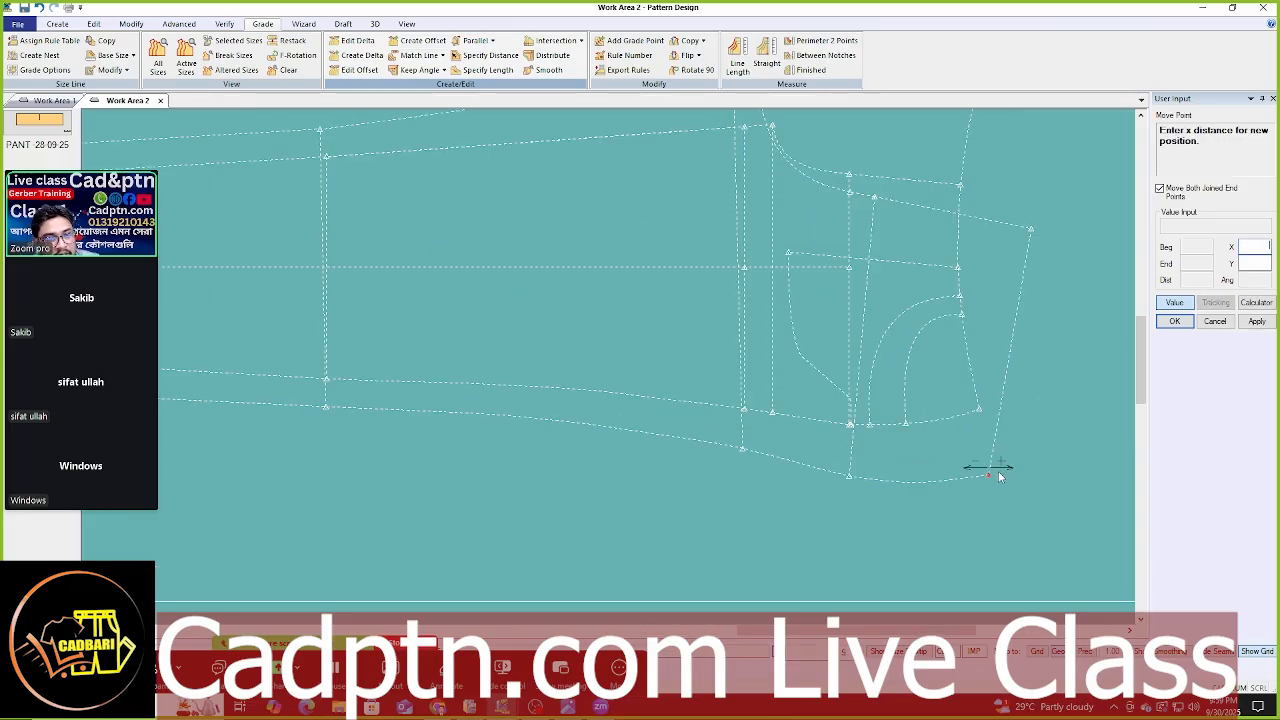
click(1256, 322)
click(1175, 321)
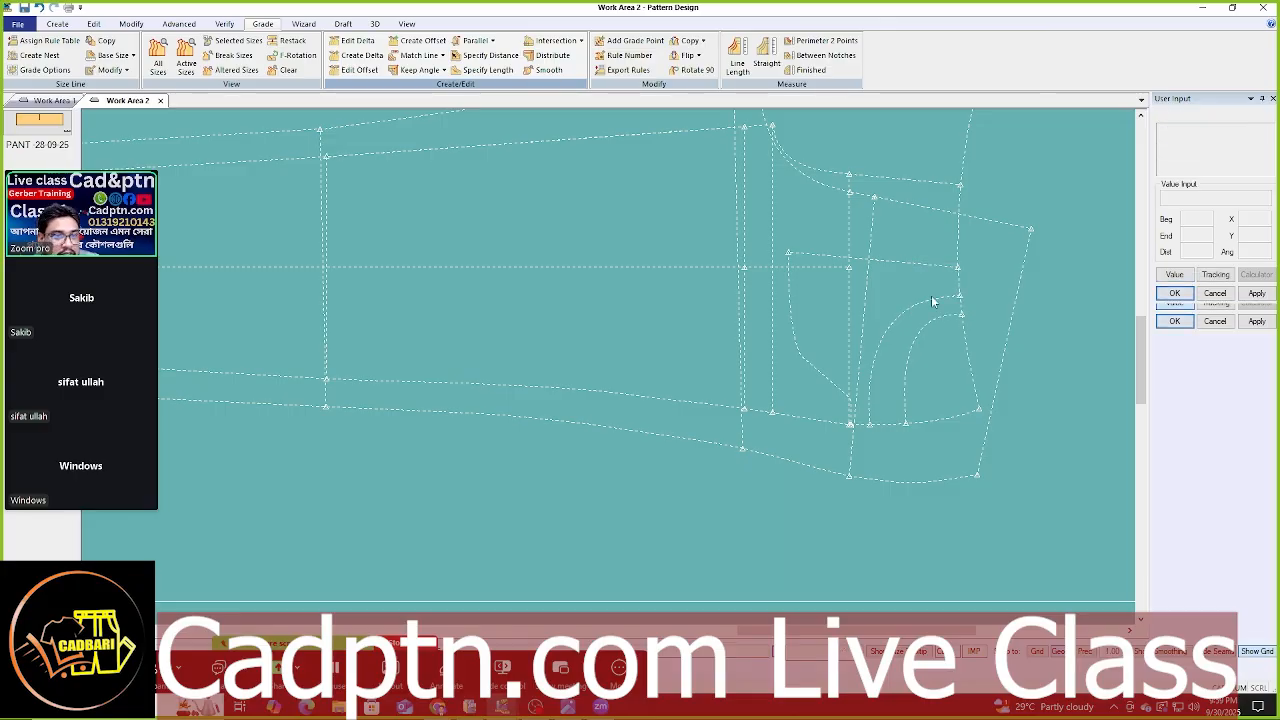
- Smooth the back side seam between its hip-line point and waist end with Smooth Line, using a smooth factor of 0.005
scroll(692, 216, up, 1)
scroll(963, 337, up, 2)
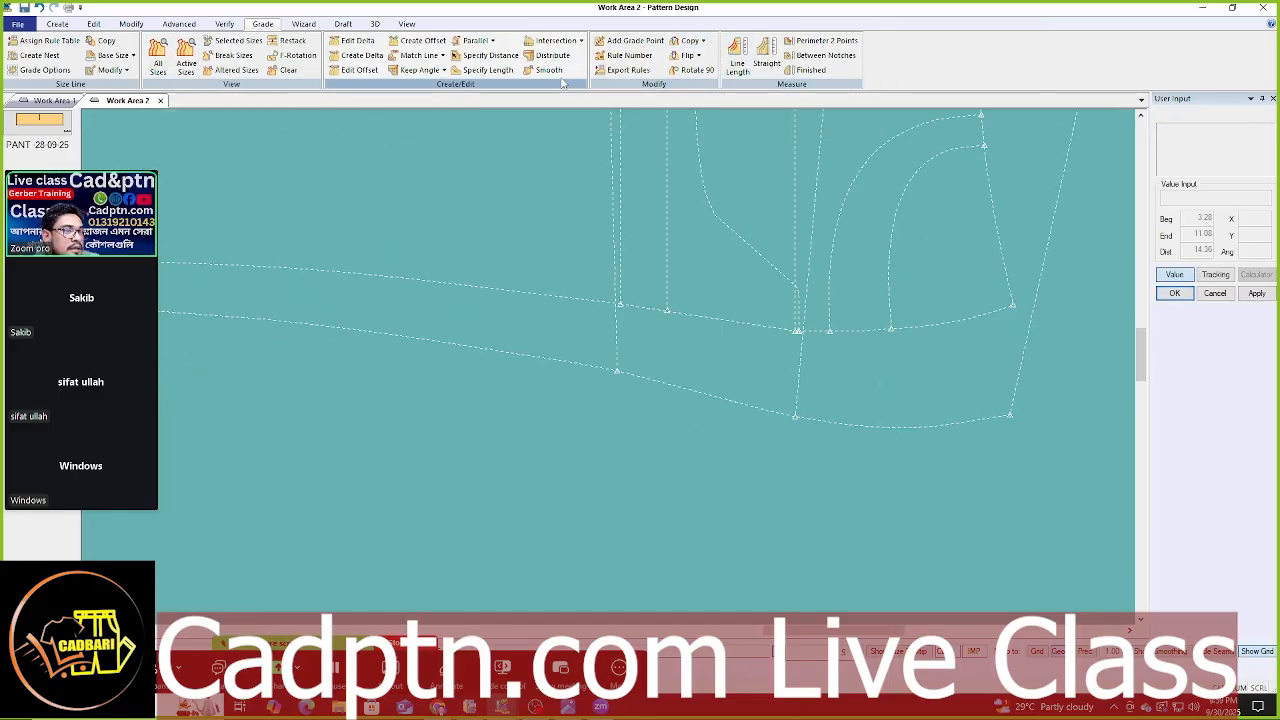
click(132, 24)
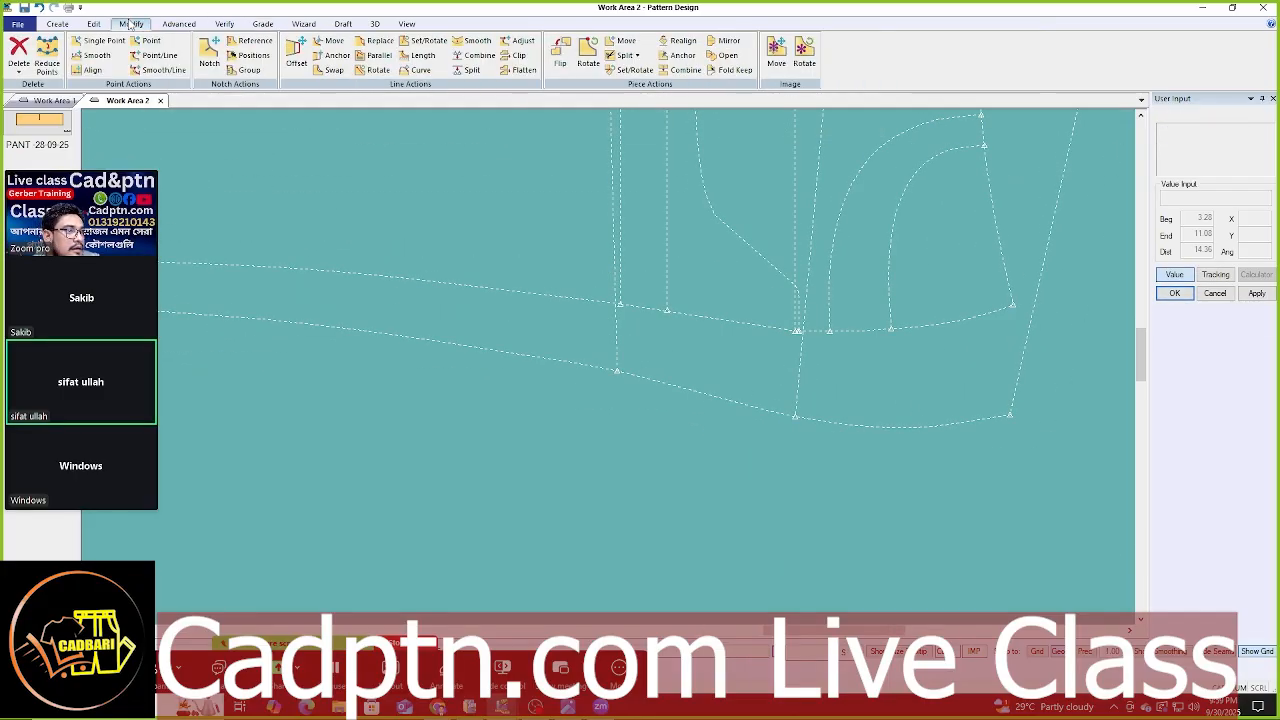
click(472, 40)
scroll(878, 321, down, 1)
scroll(958, 450, down, 2)
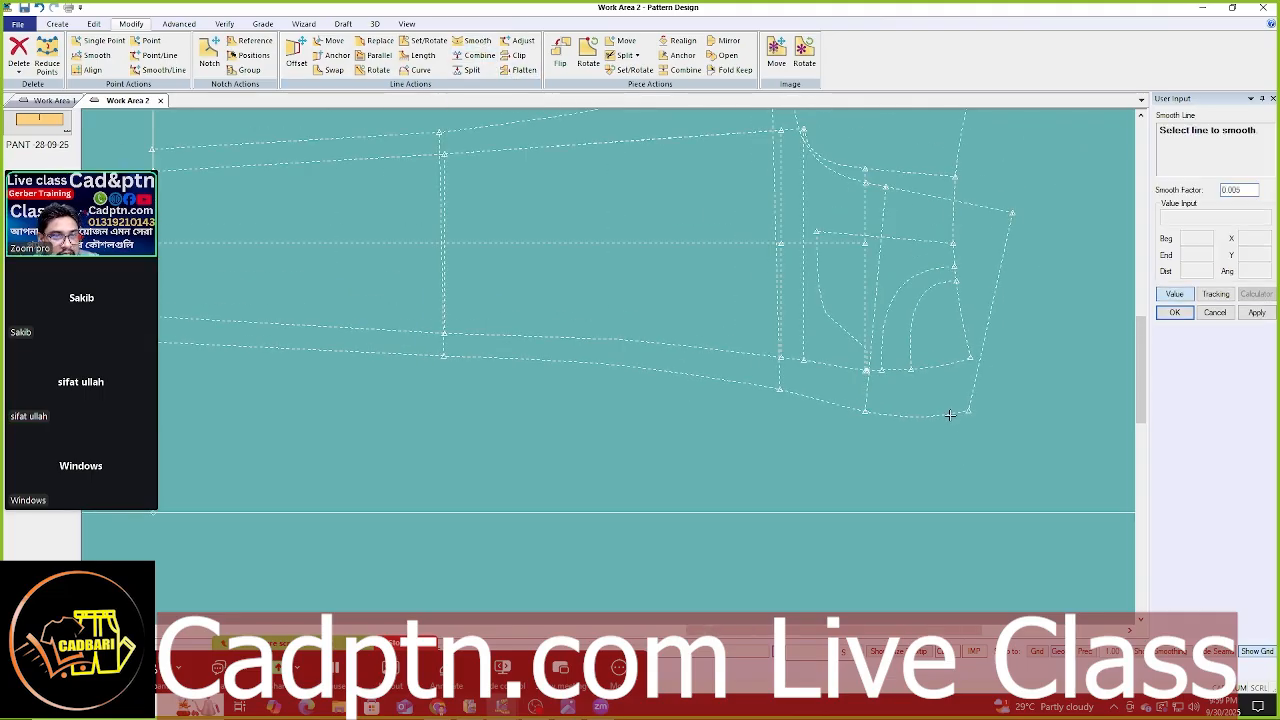
click(972, 400)
scroll(972, 400, up, 2)
click(435, 347)
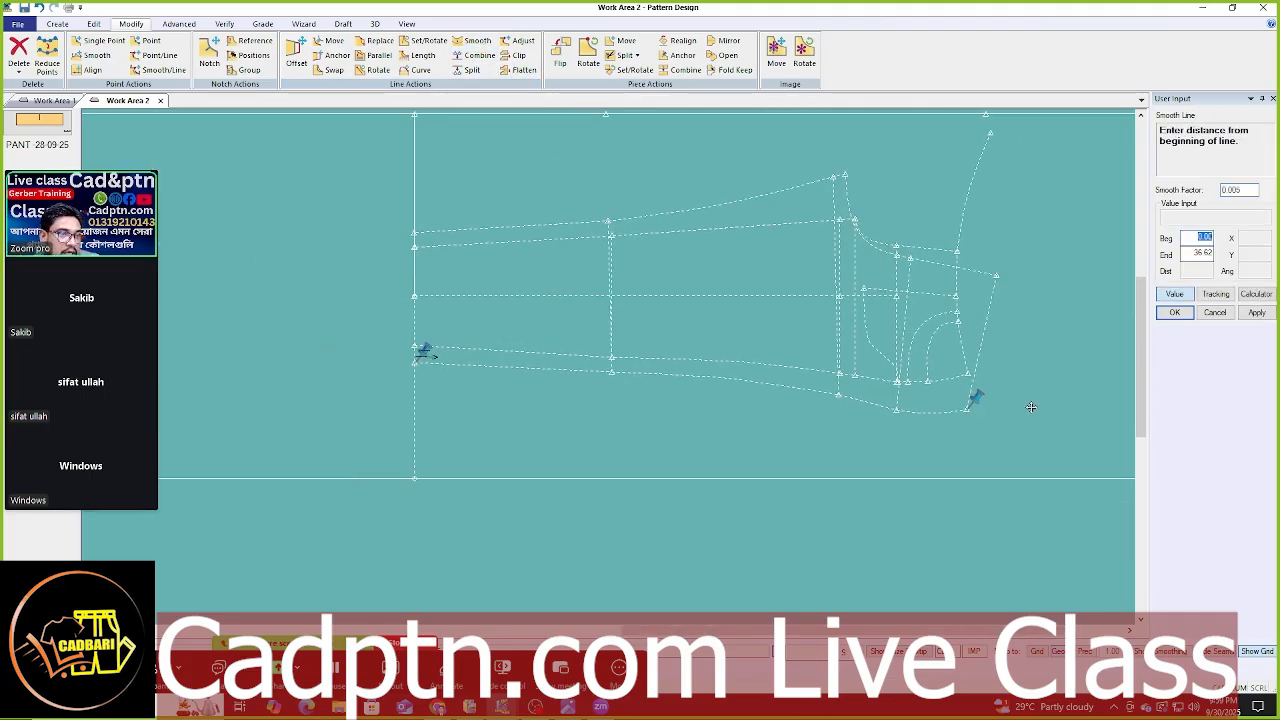
click(1179, 293)
scroll(1057, 405, up, 2)
click(767, 410)
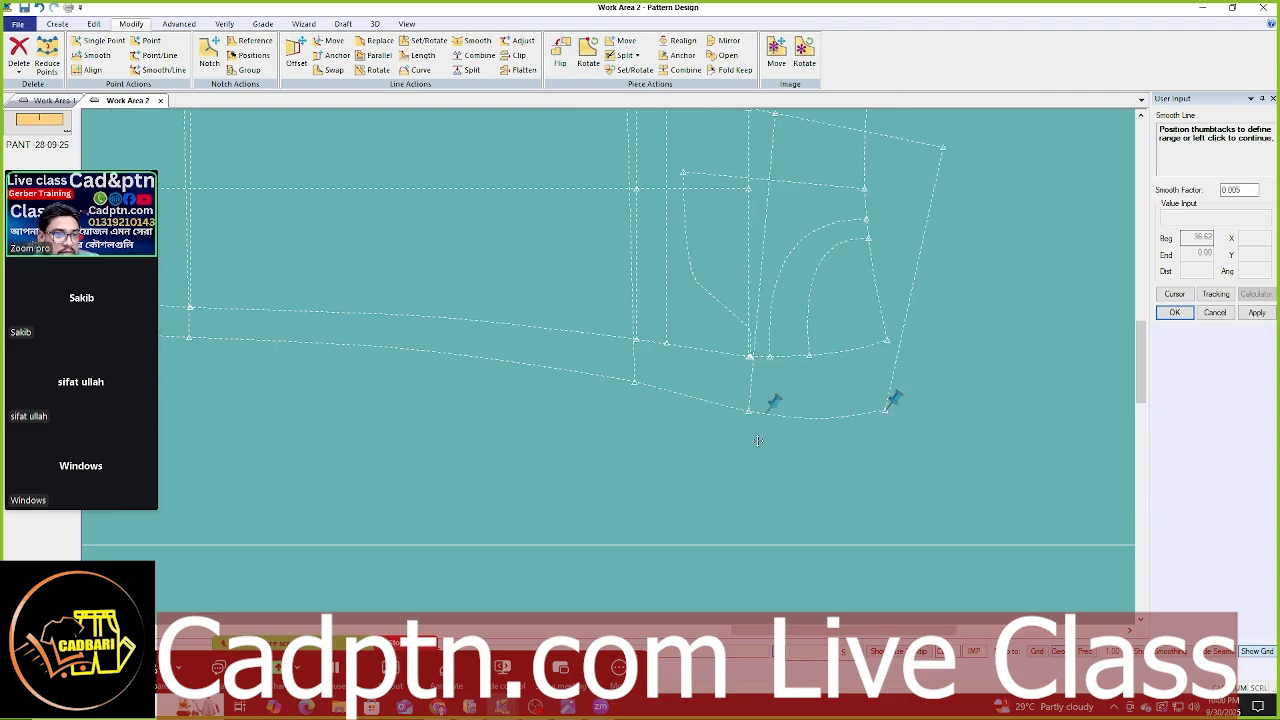
scroll(975, 445, up, 1)
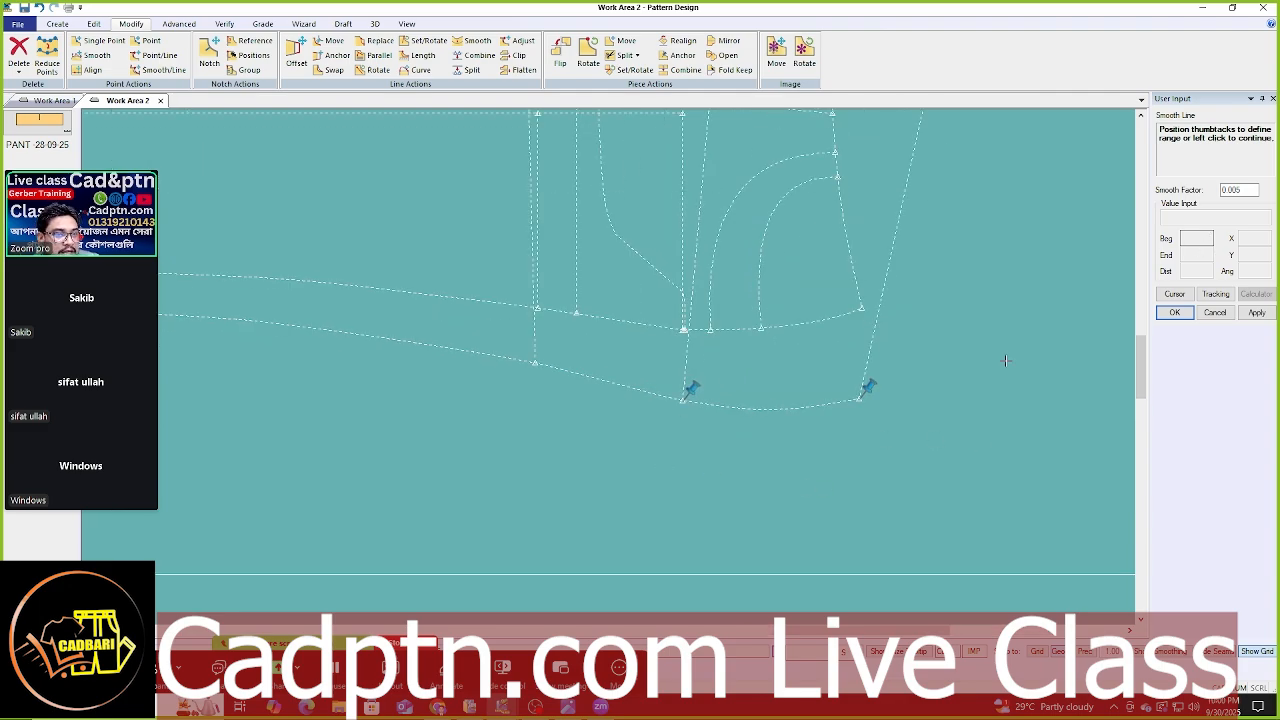
scroll(1006, 361, down, 2)
scroll(684, 324, up, 1)
right_click(807, 248)
click(807, 263)
right_click(908, 225)
click(907, 227)
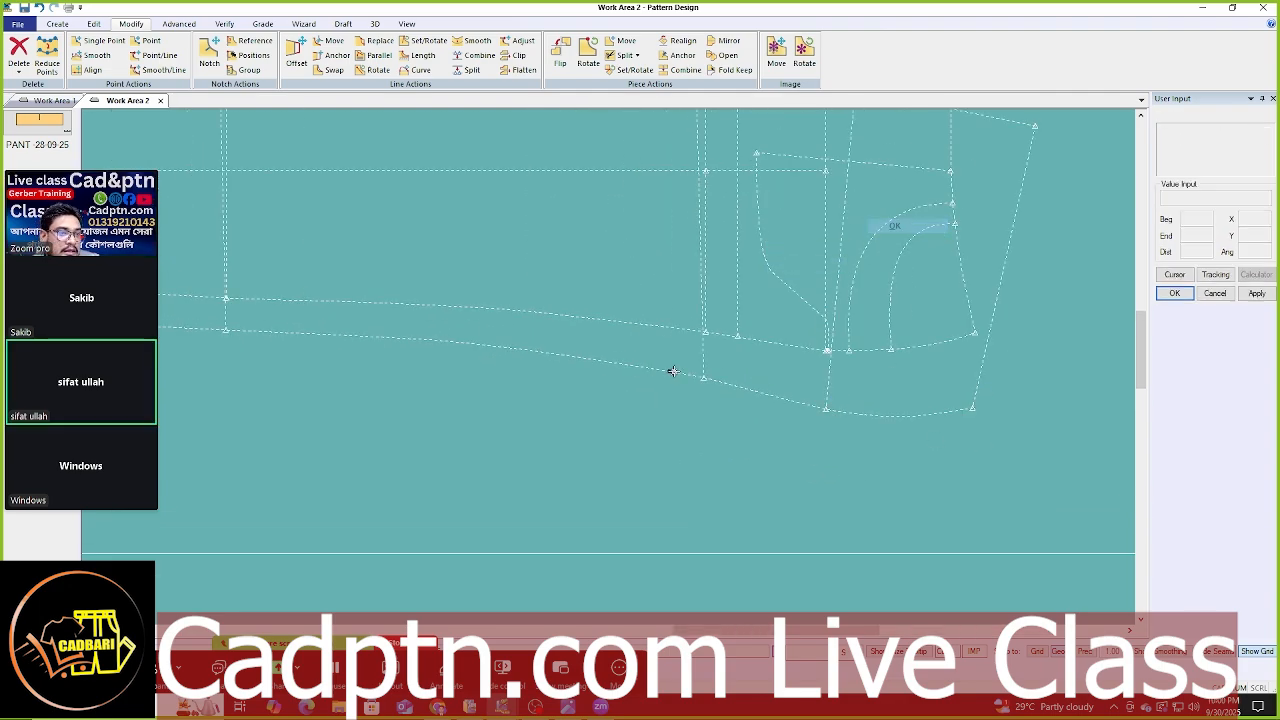
- Reshape the back side seam between knee and crotch line with Move Smooth, limiting the range up to the crotch line and repositioning an intermediate point
middle_drag(673, 371, 778, 374)
key(m)
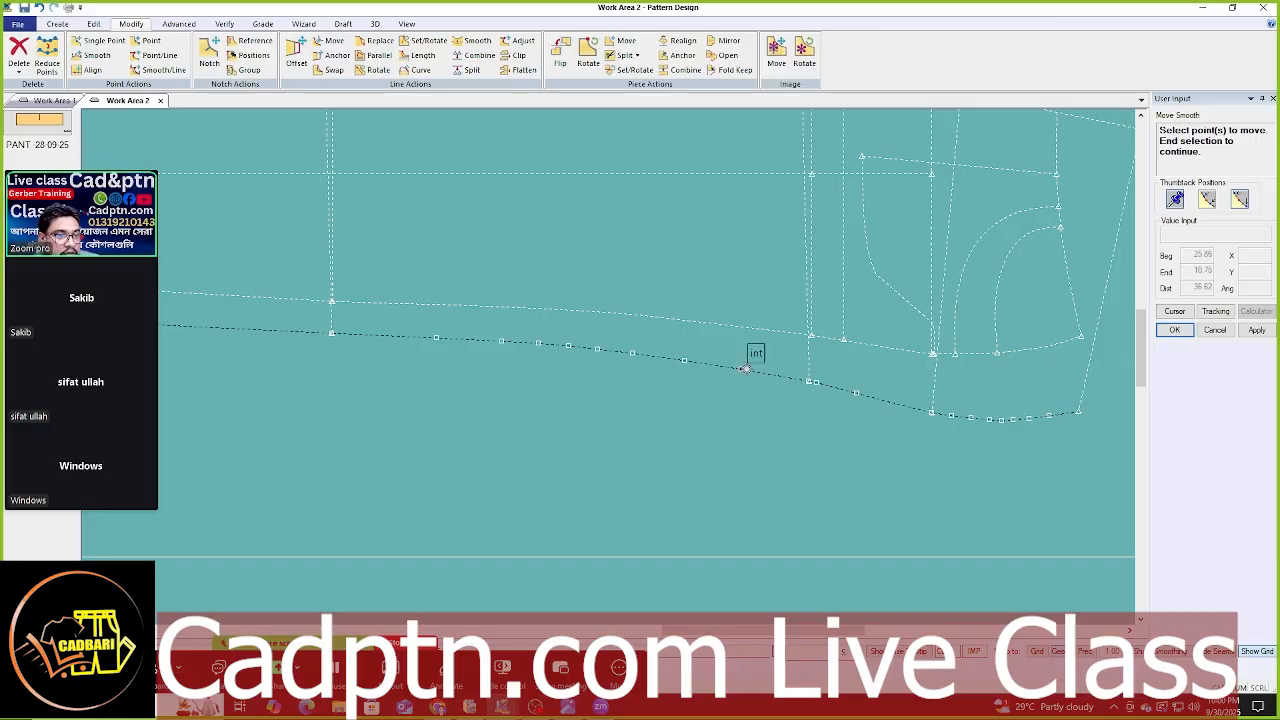
click(746, 369)
scroll(981, 326, down, 2)
right_click(881, 225)
click(881, 226)
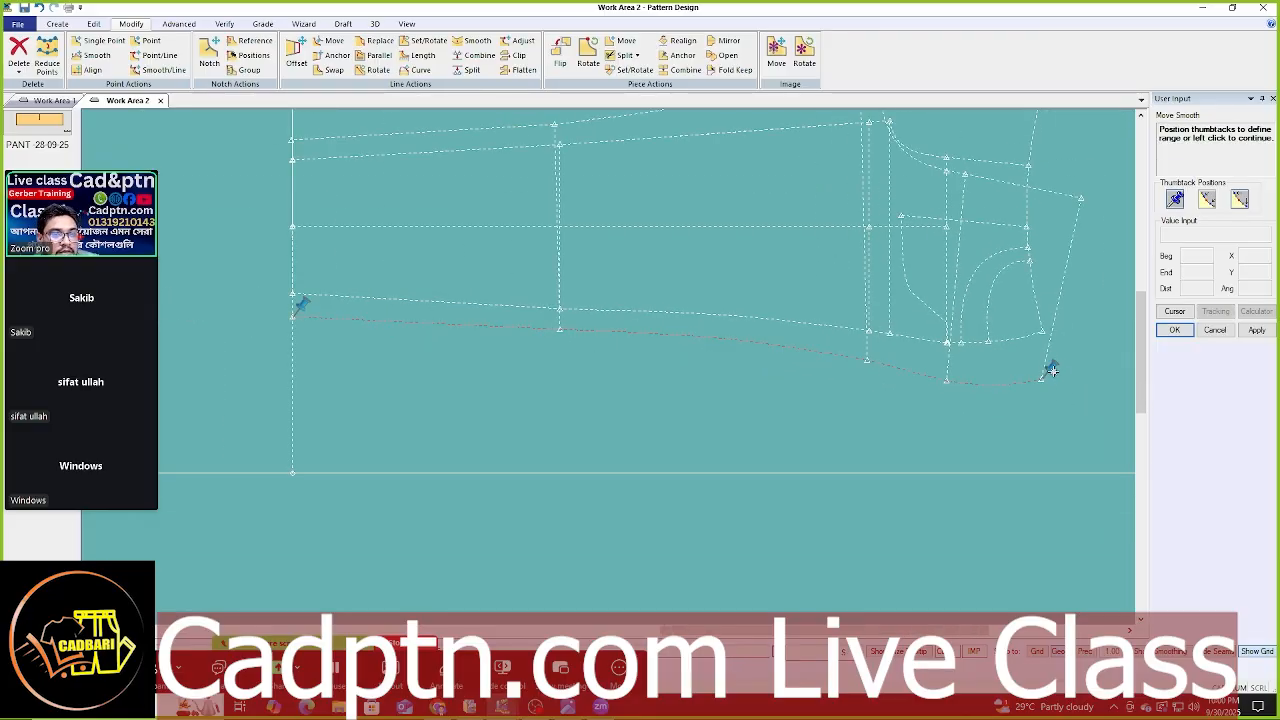
click(855, 381)
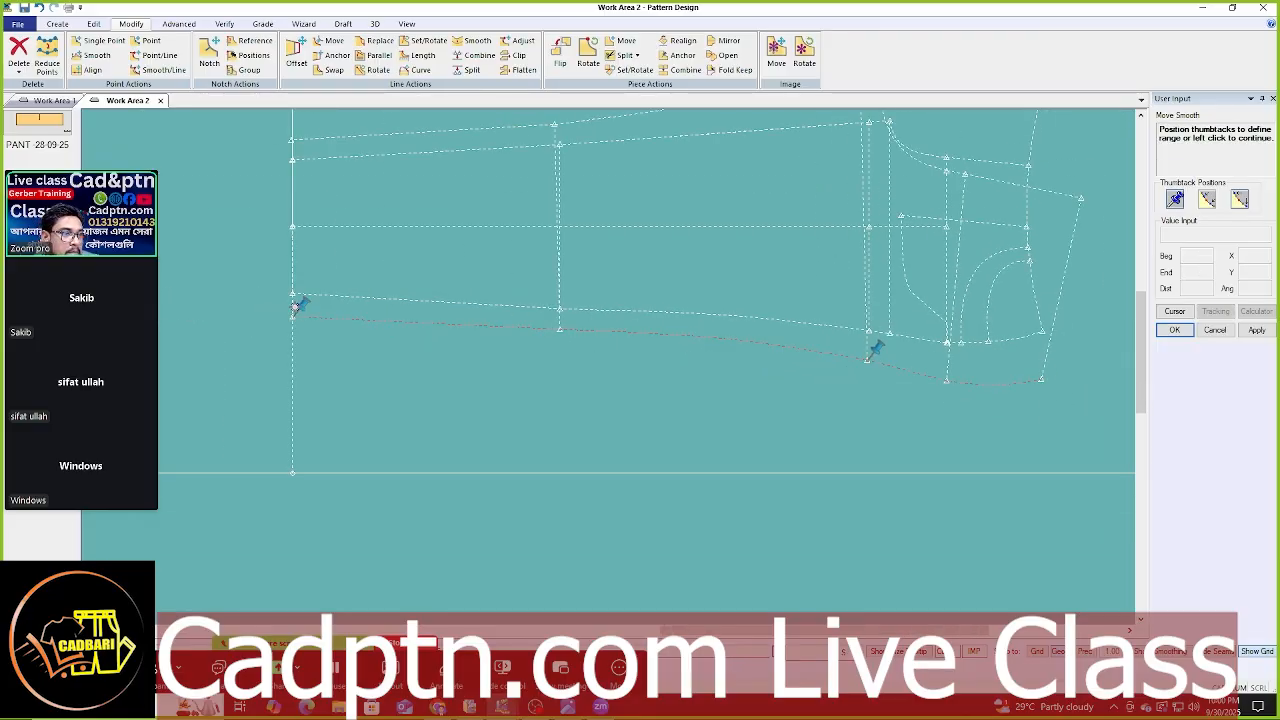
click(728, 337)
scroll(716, 357, up, 2)
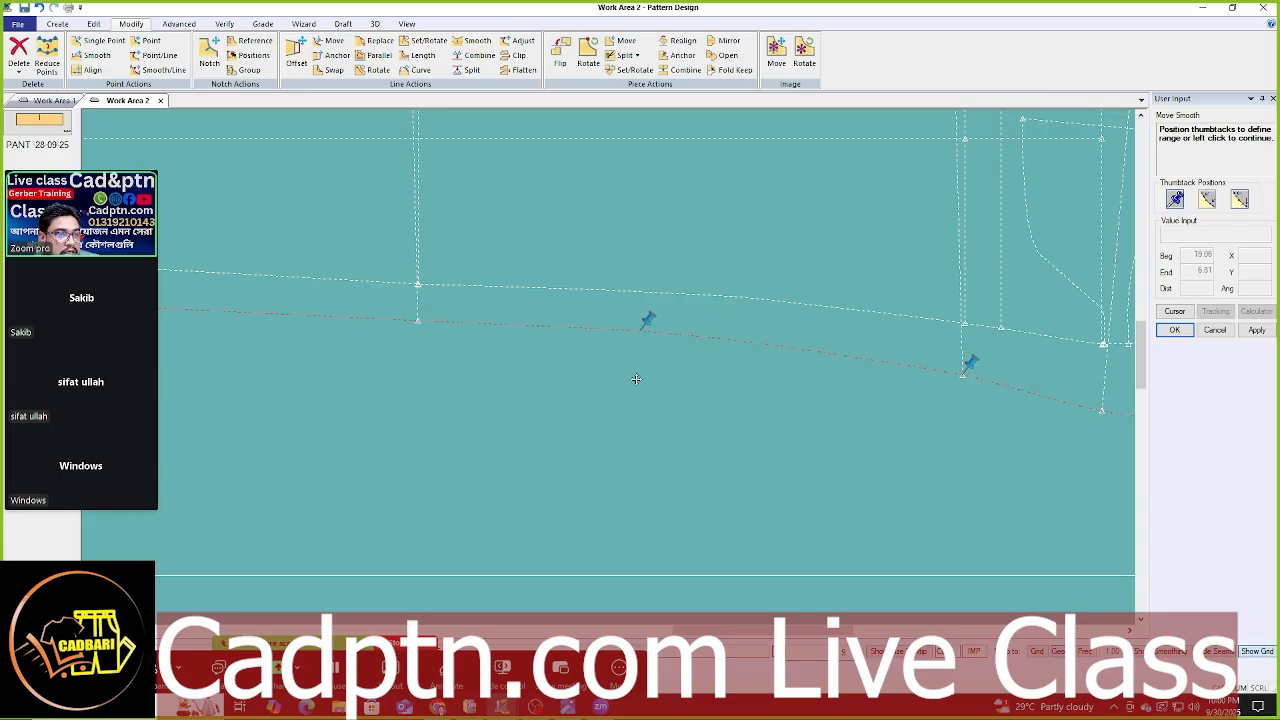
click(824, 381)
right_click(731, 213)
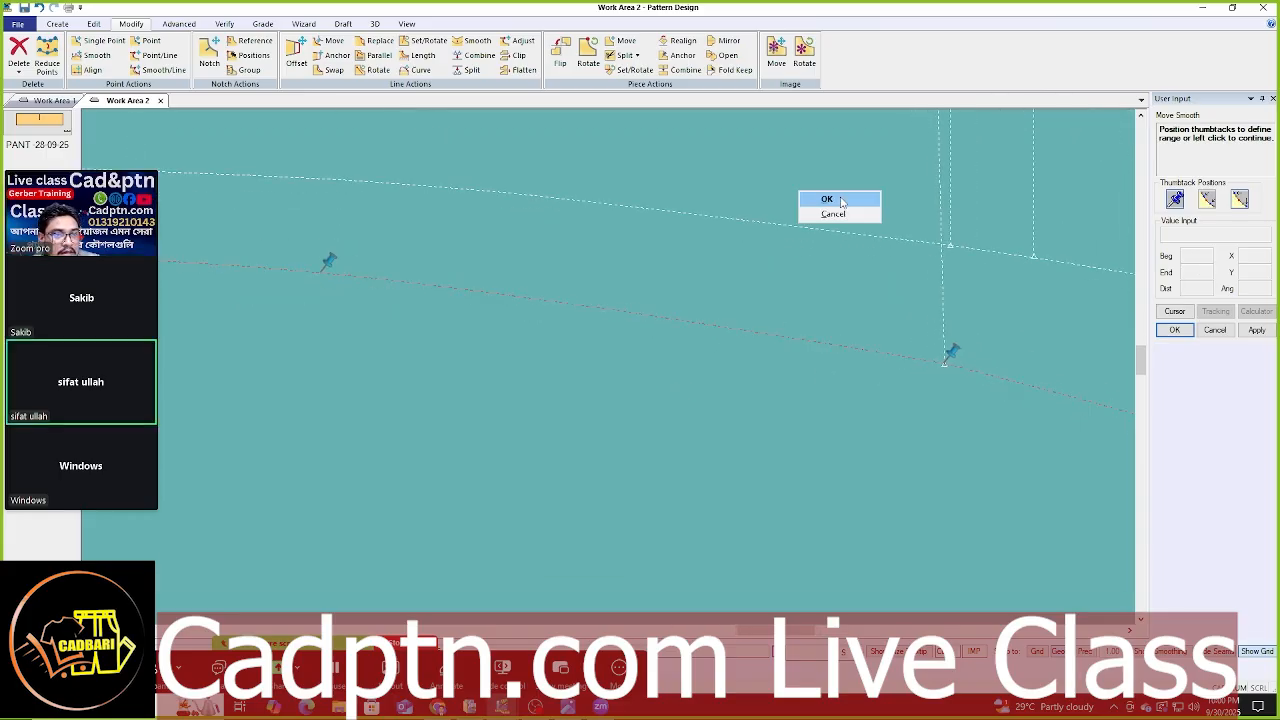
click(764, 403)
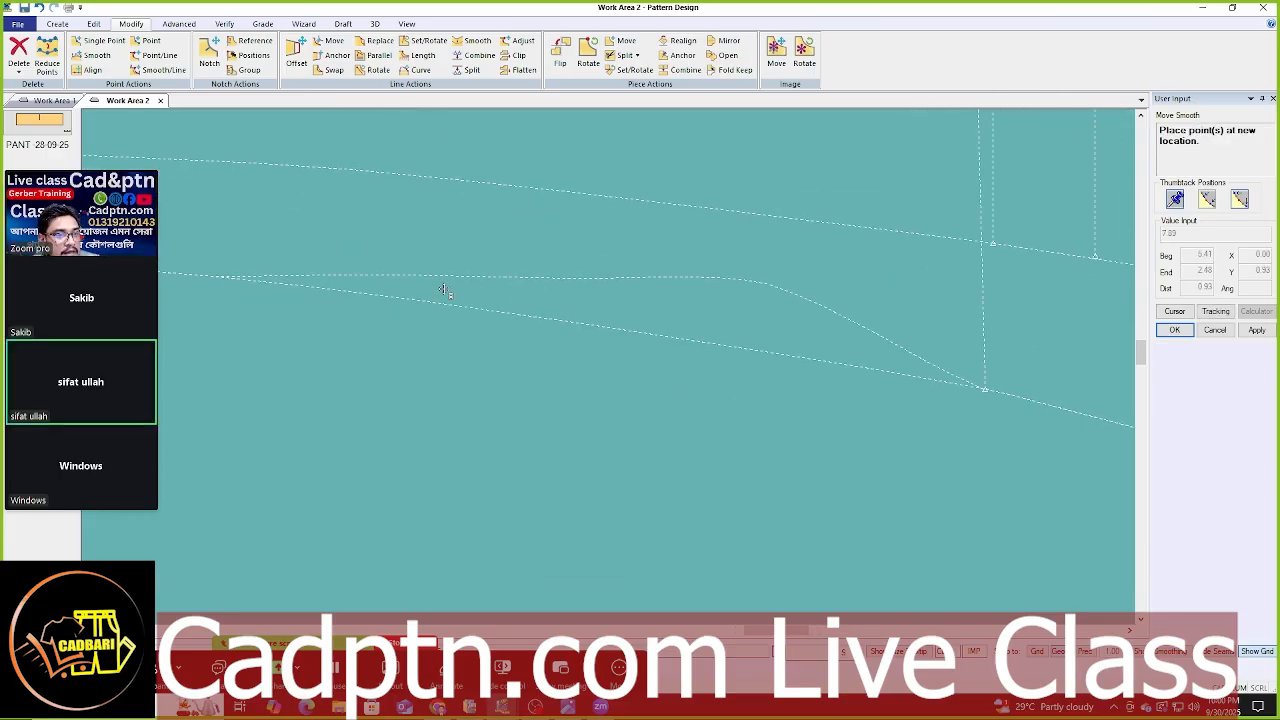
click(405, 348)
scroll(550, 320, down, 5)
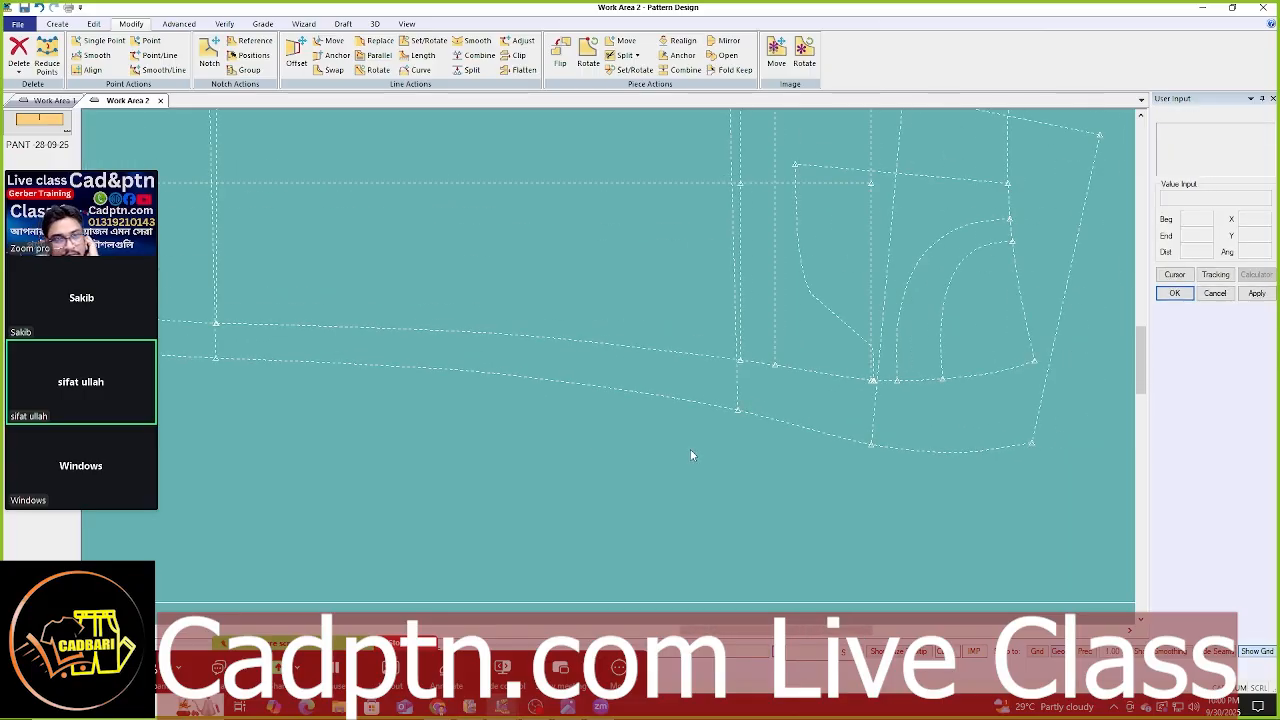
scroll(862, 397, down, 1)
scroll(845, 318, up, 2)
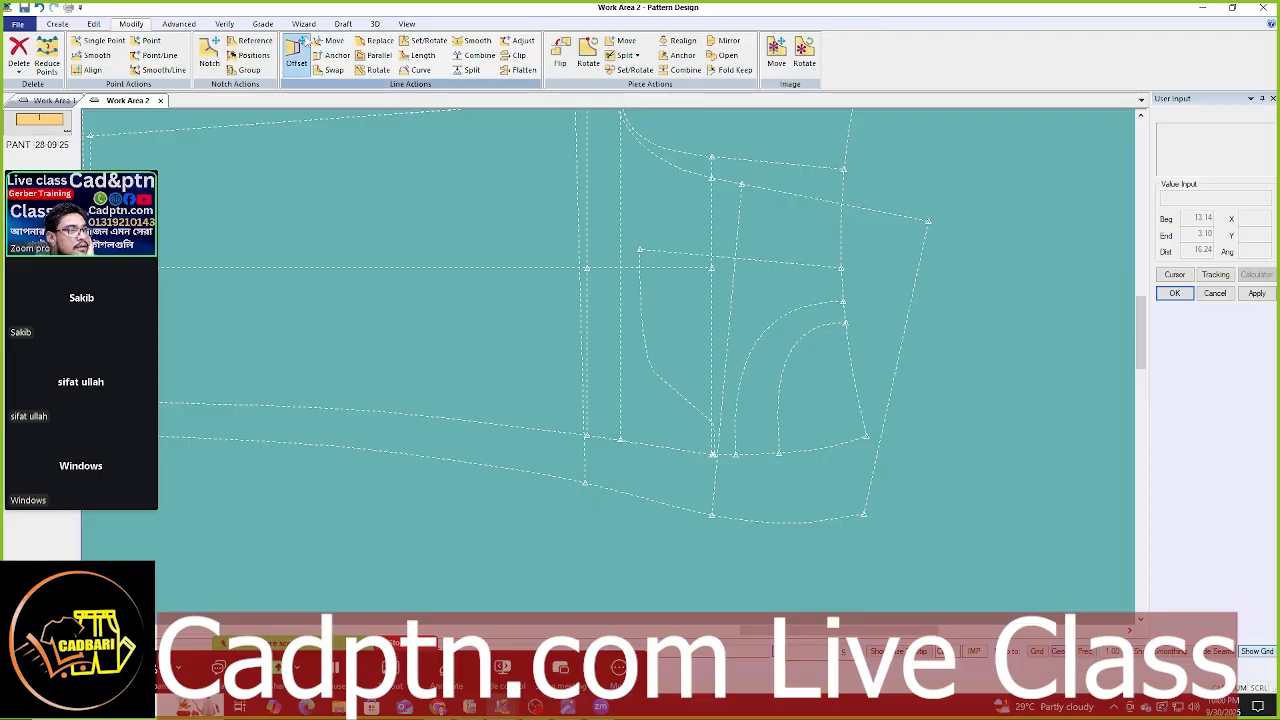
- Measure the angle between the back rise line and the back waistline
click(224, 23)
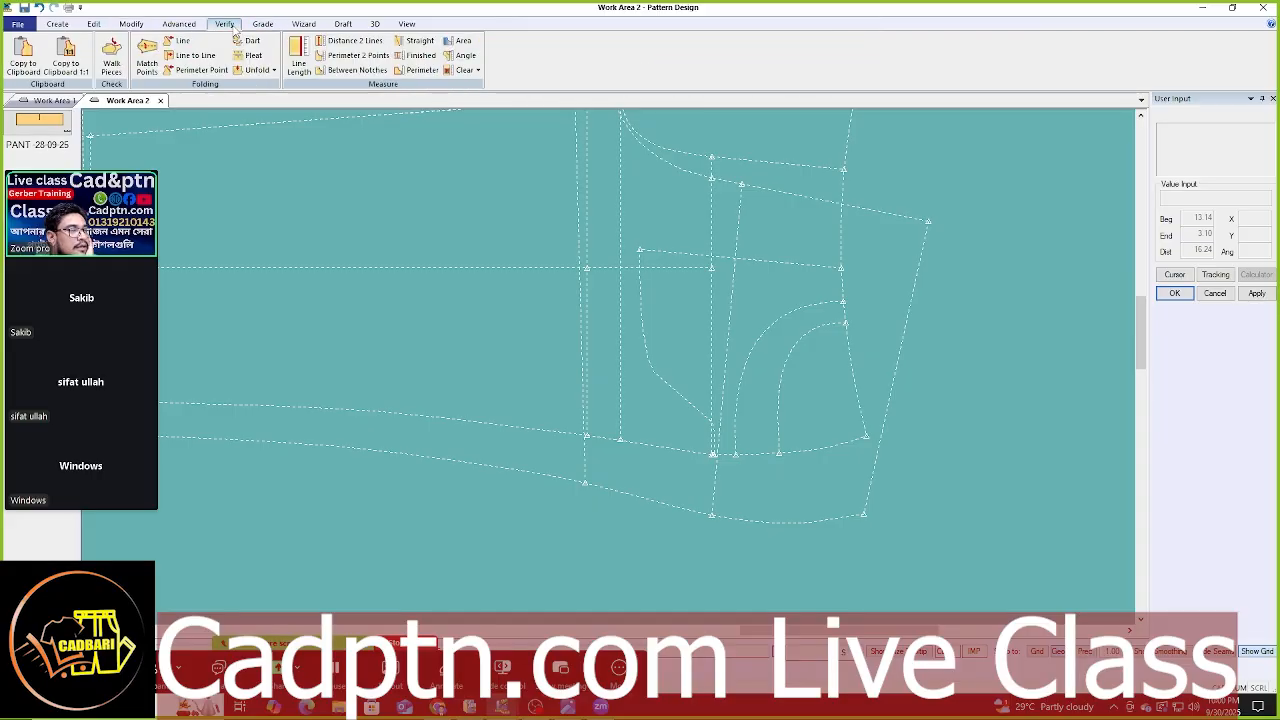
click(462, 55)
scroll(908, 218, up, 1)
click(908, 218)
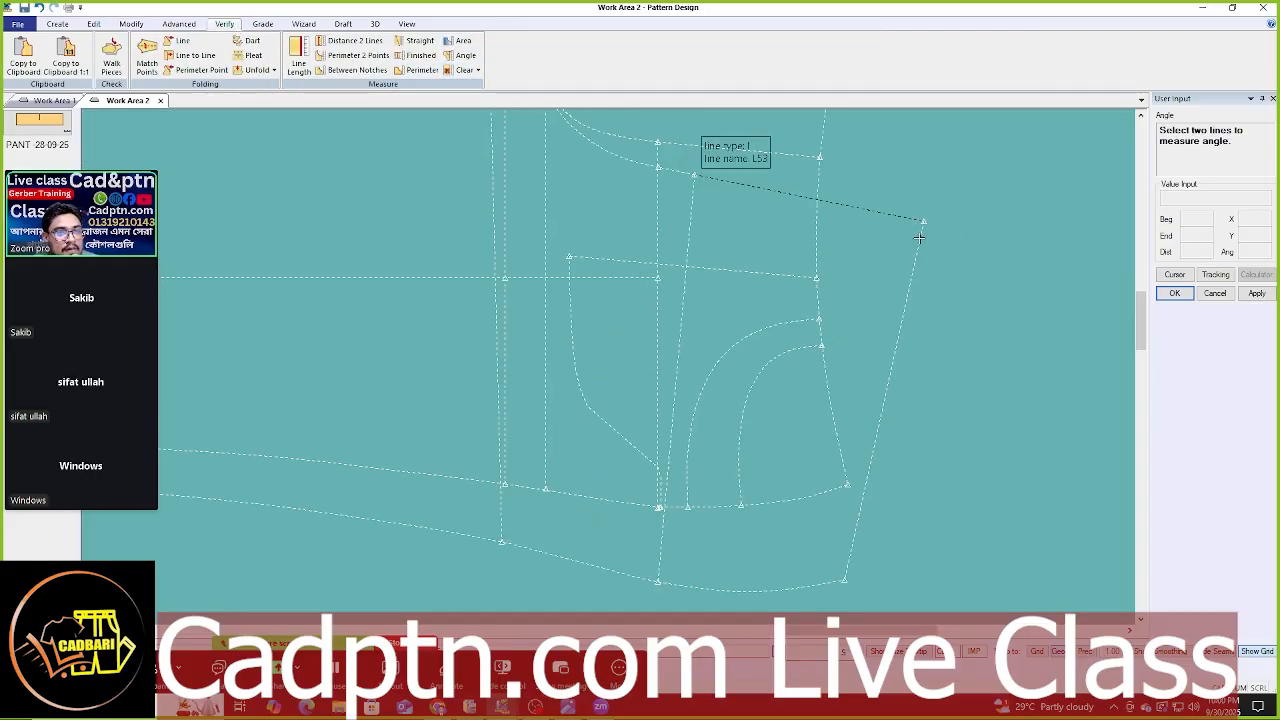
click(919, 238)
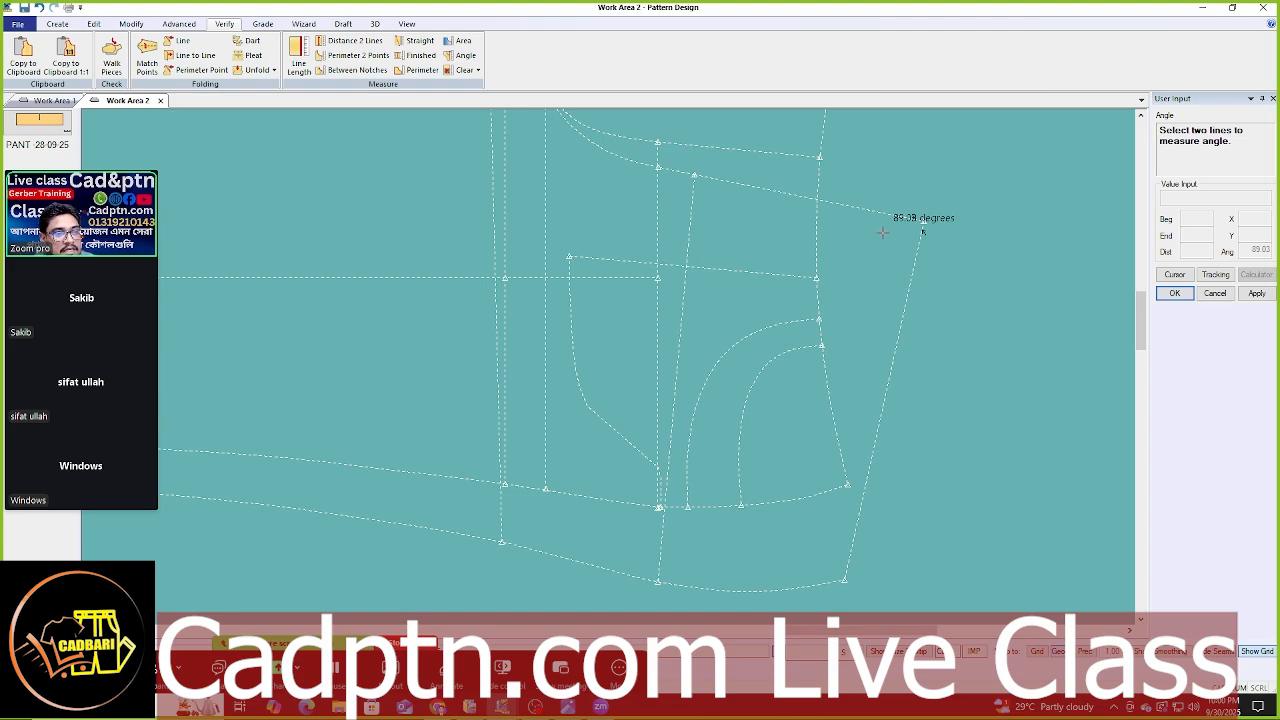
scroll(829, 289, down, 1)
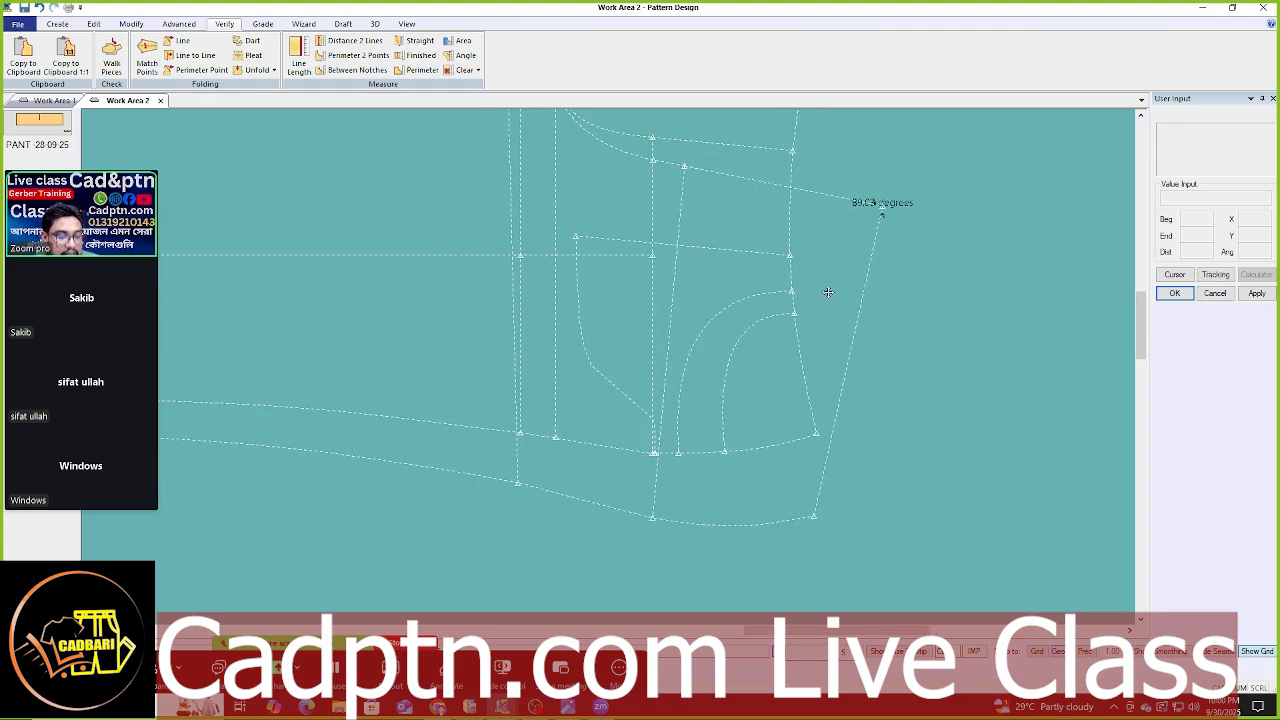
- Move the back rise's waist end by X 0.00 and Y -0.13 with Move Smooth
key(Escape)
key(m)
click(882, 212)
scroll(897, 417, down, 1)
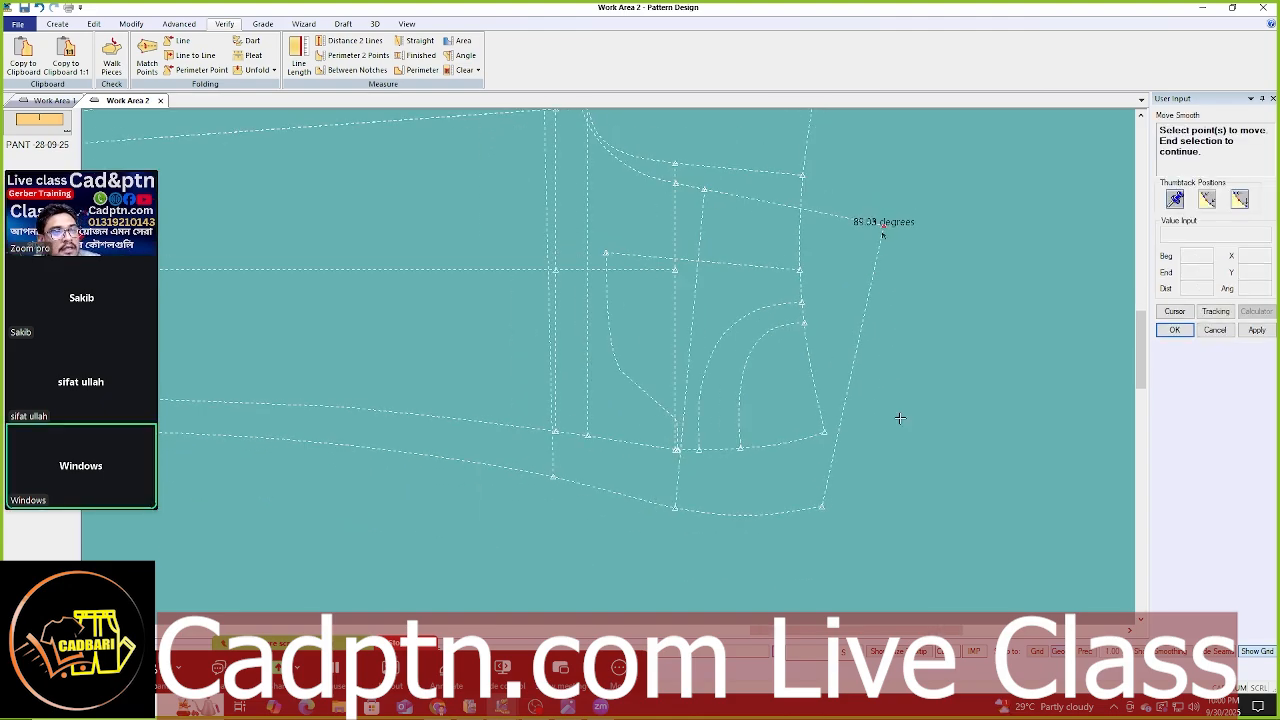
scroll(905, 165, up, 2)
right_click(906, 162)
click(907, 166)
click(958, 287)
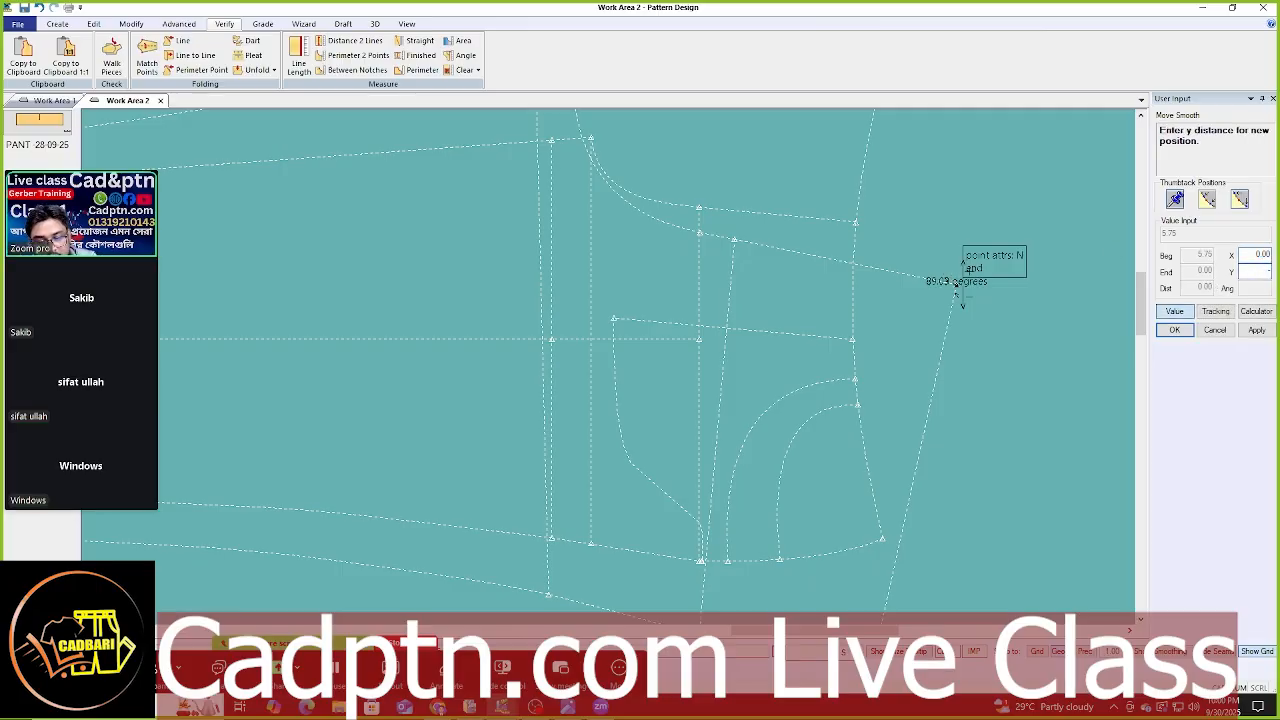
click(1258, 332)
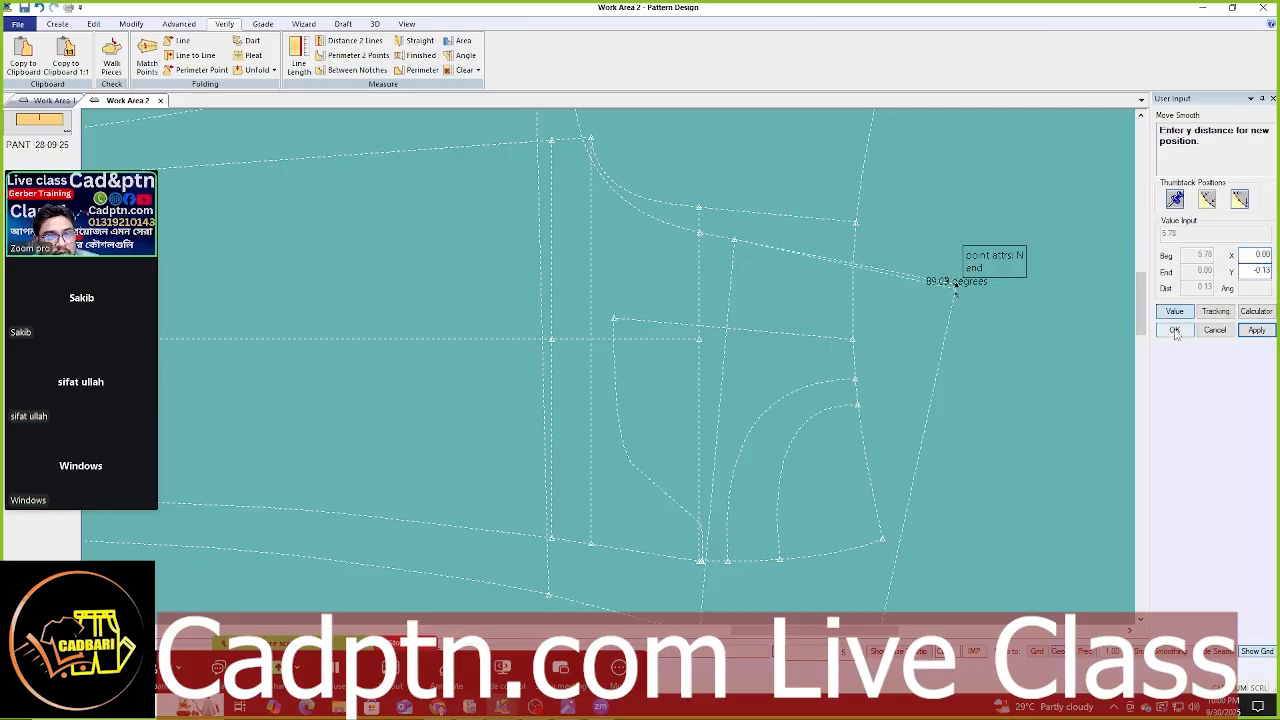
click(1175, 331)
- Adjust the back rise's waist end along Y again with Move Smooth to square the corner between rise and waistline
click(951, 287)
scroll(951, 287, up, 2)
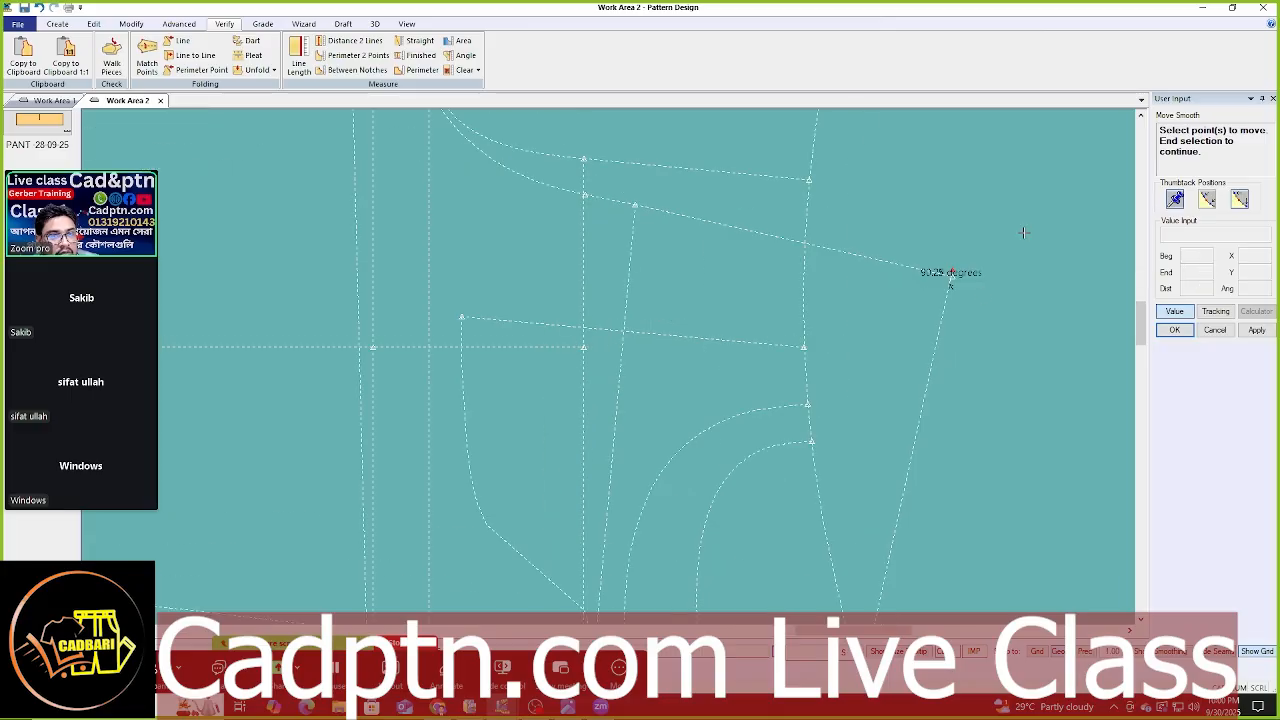
right_click(985, 229)
click(992, 234)
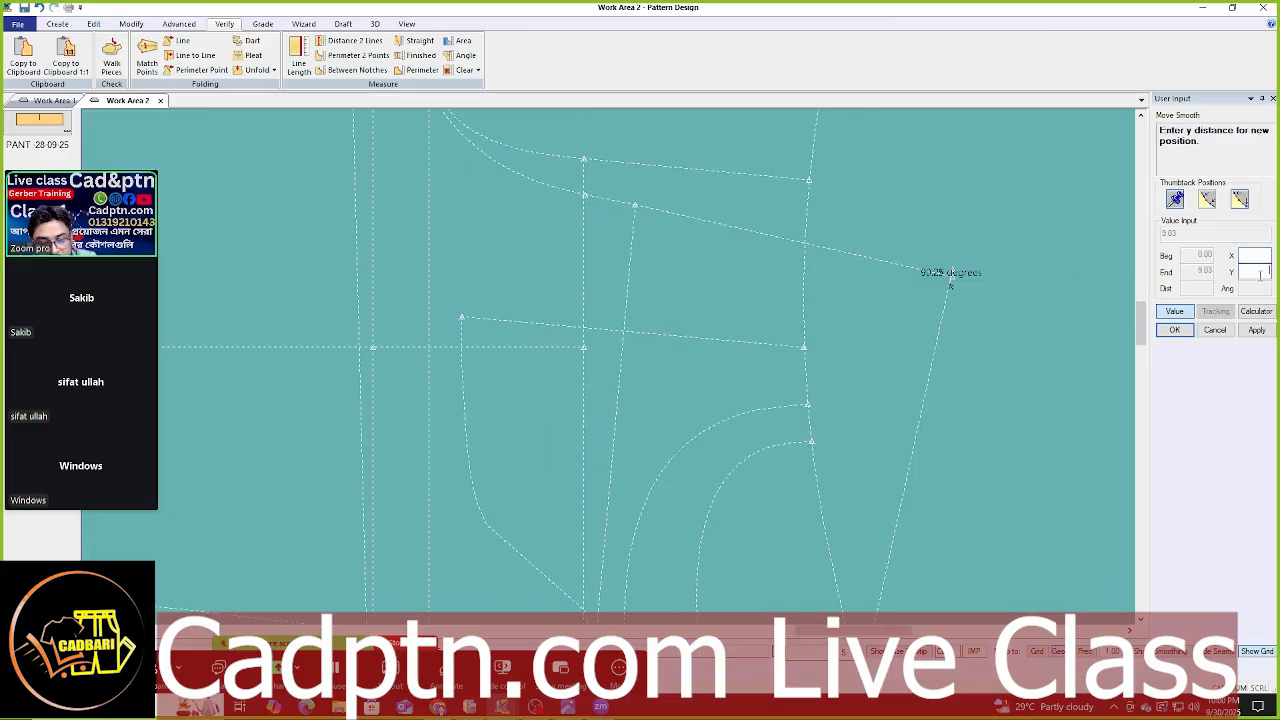
key(Return)
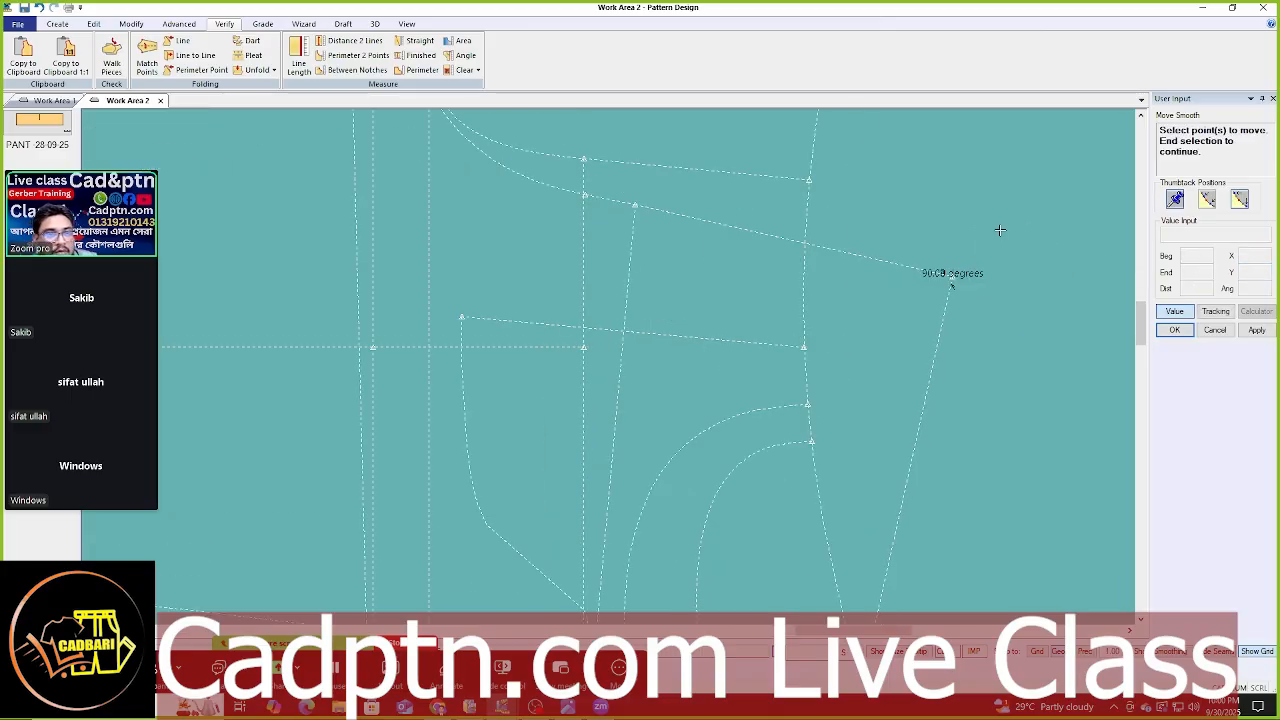
click(1005, 229)
scroll(972, 321, up, 3)
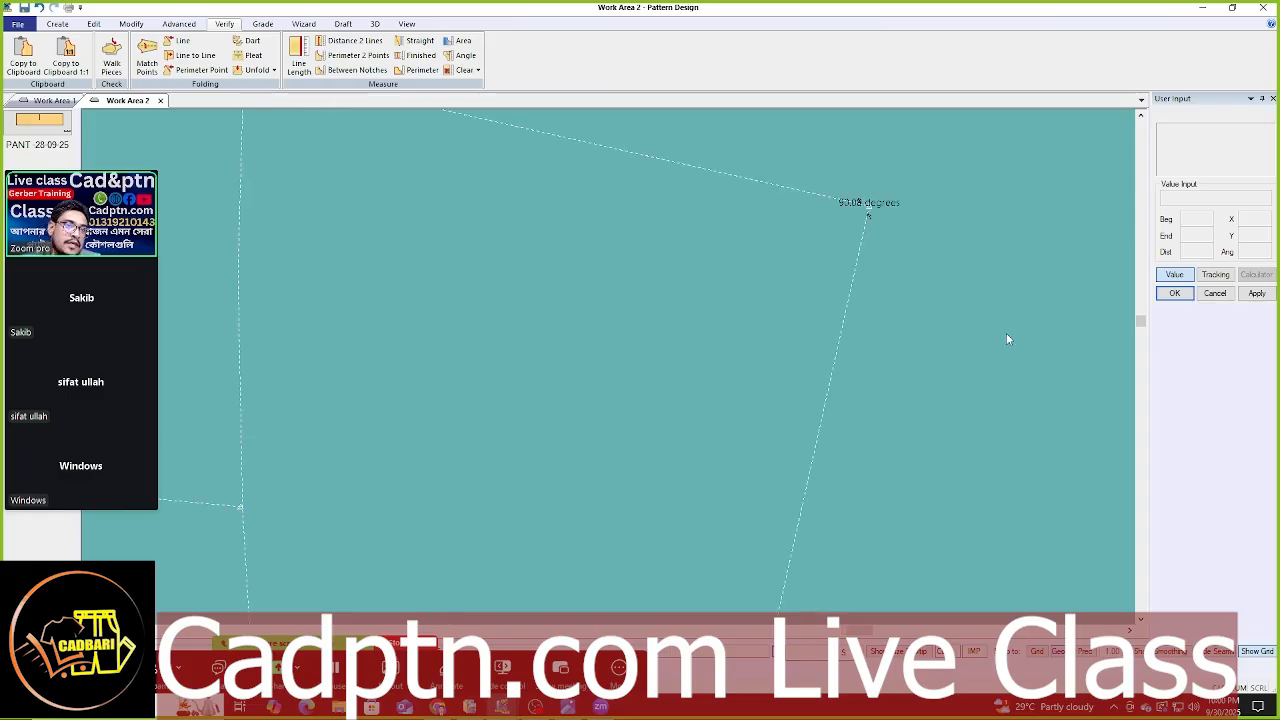
- Examine the back rise, waistline and side seam, including their fit with the overall pant draft
scroll(1006, 333, down, 1)
scroll(923, 179, down, 3)
scroll(961, 396, down, 1)
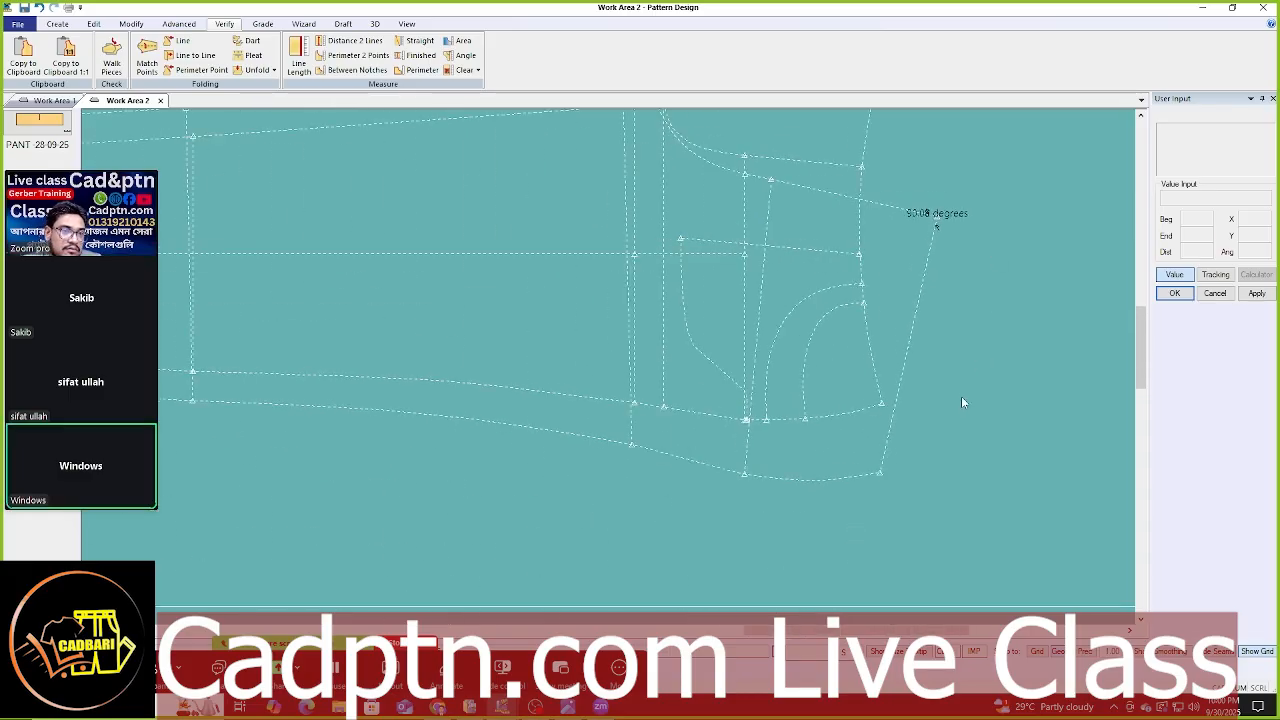
scroll(793, 380, up, 2)
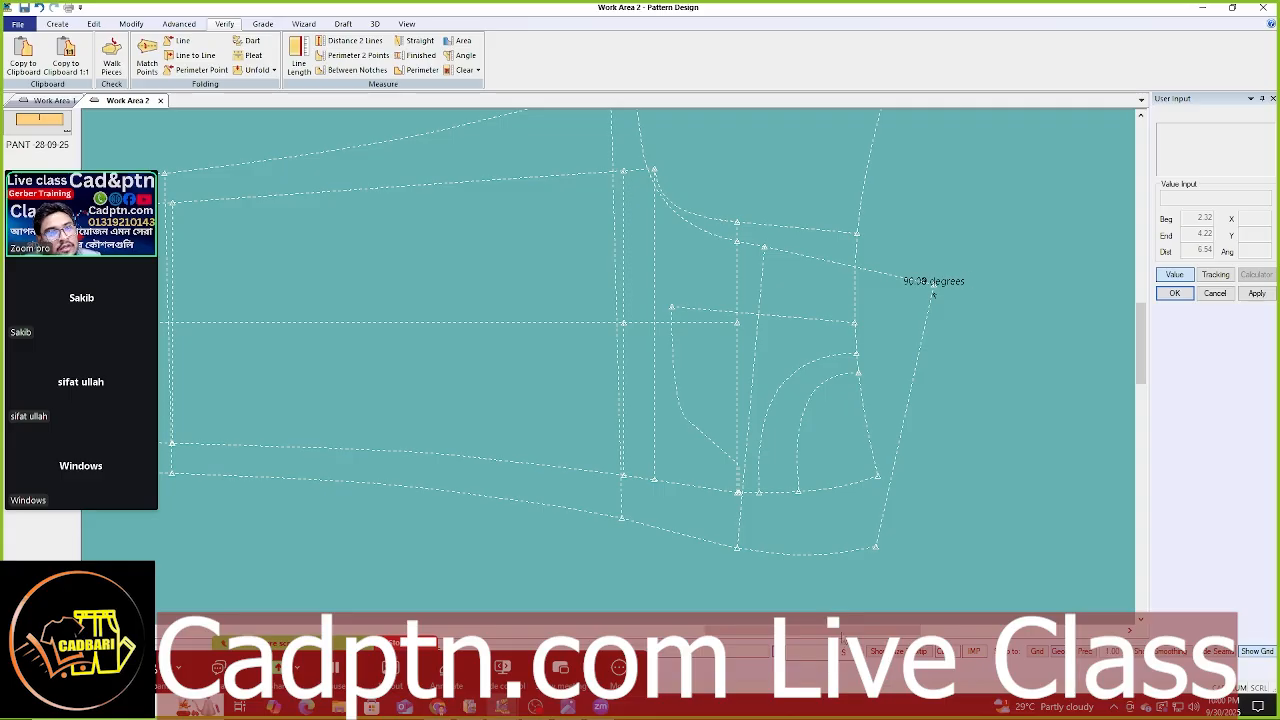
scroll(848, 366, up, 1)
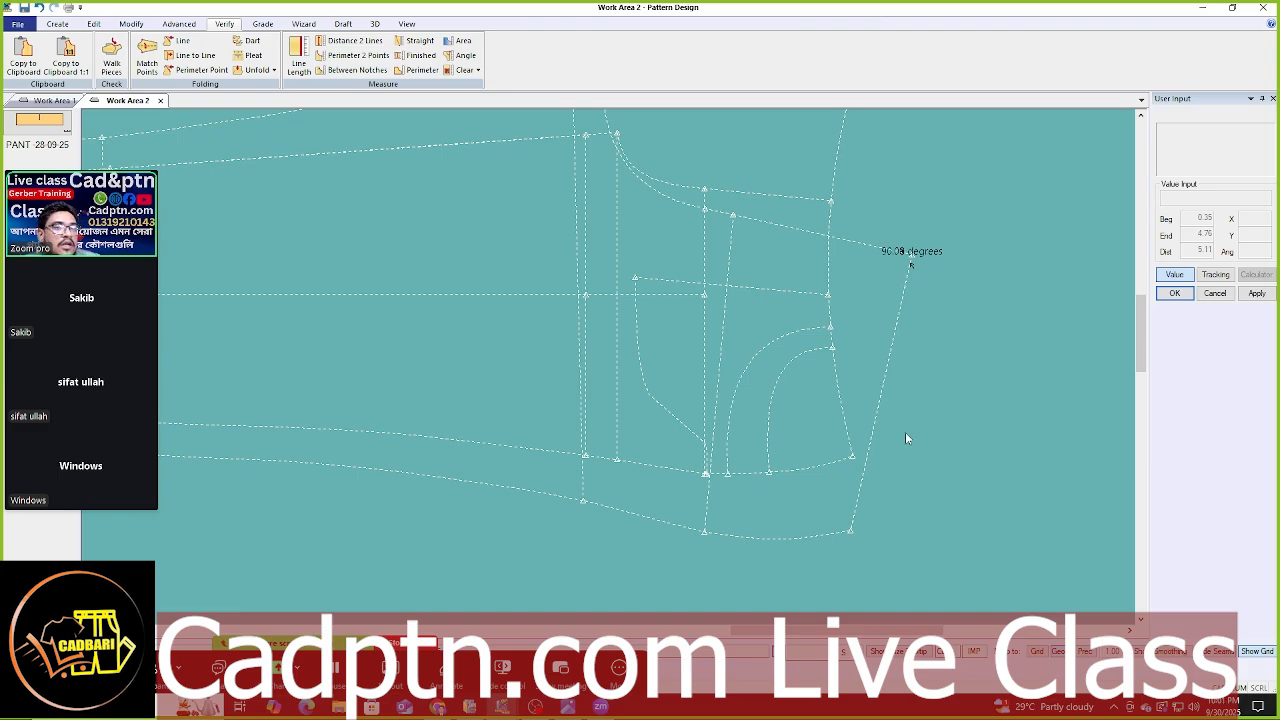
scroll(797, 395, up, 2)
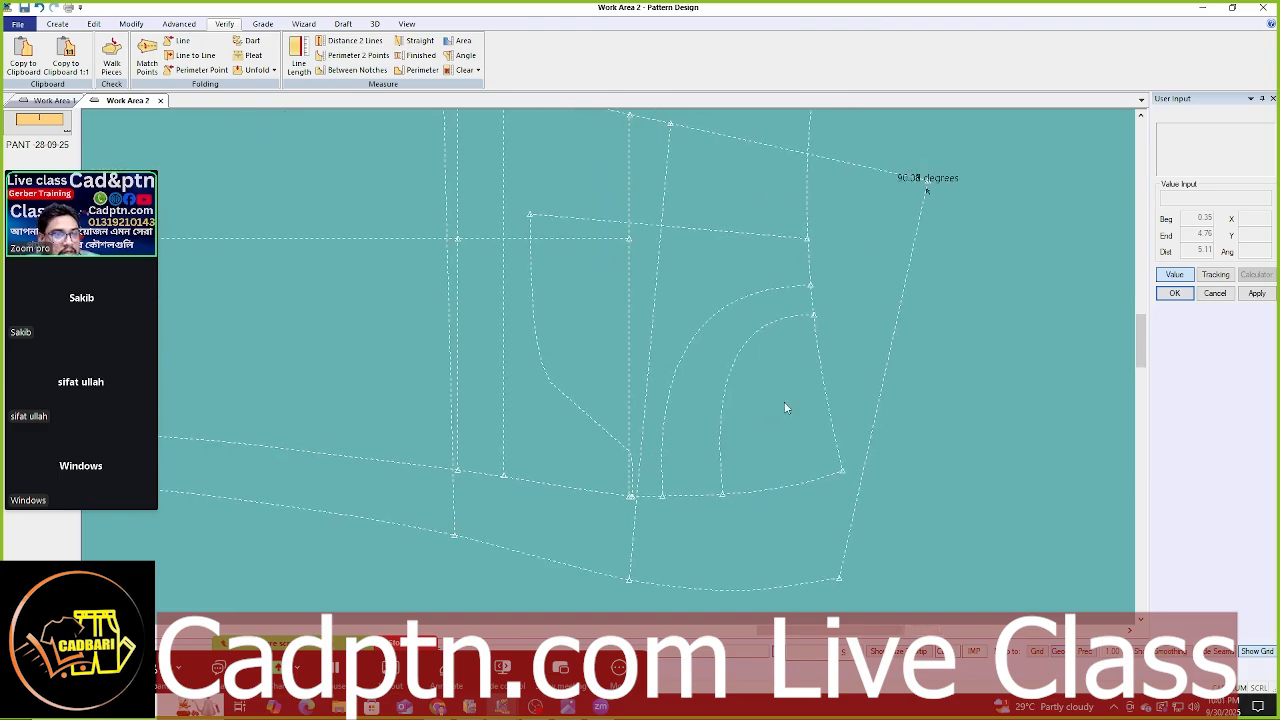
scroll(1011, 420, down, 2)
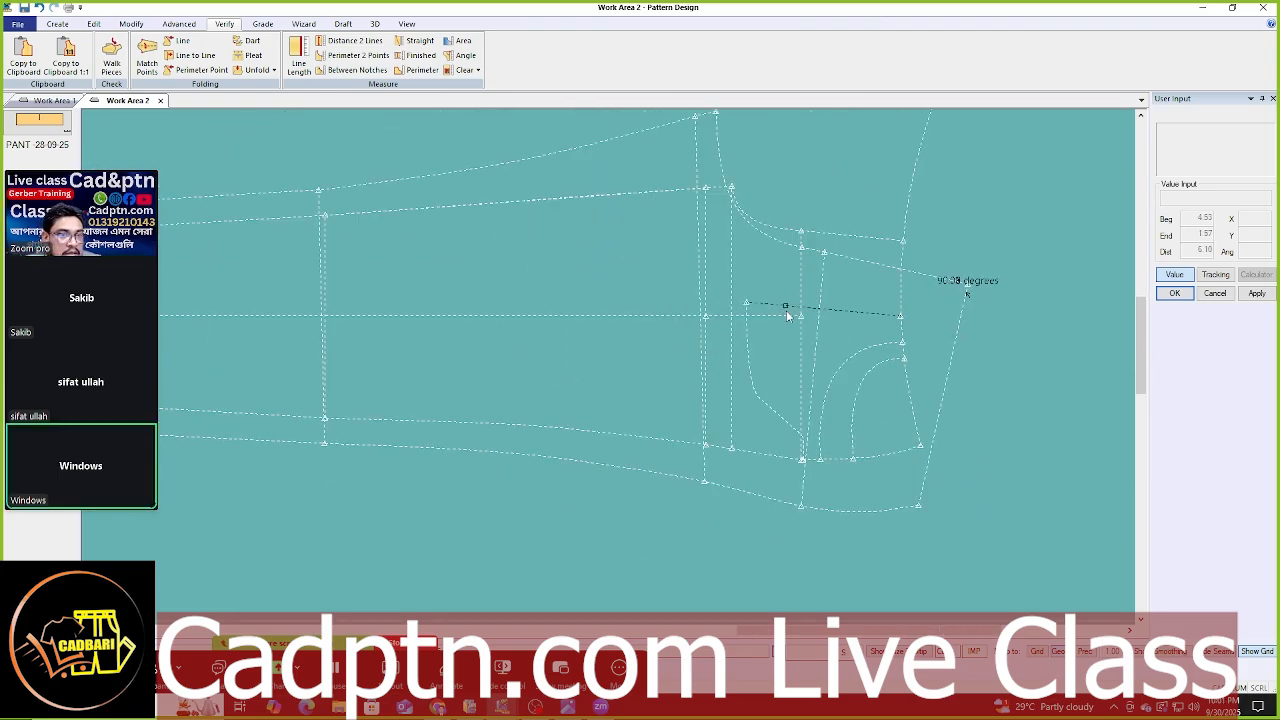
scroll(812, 282, down, 3)
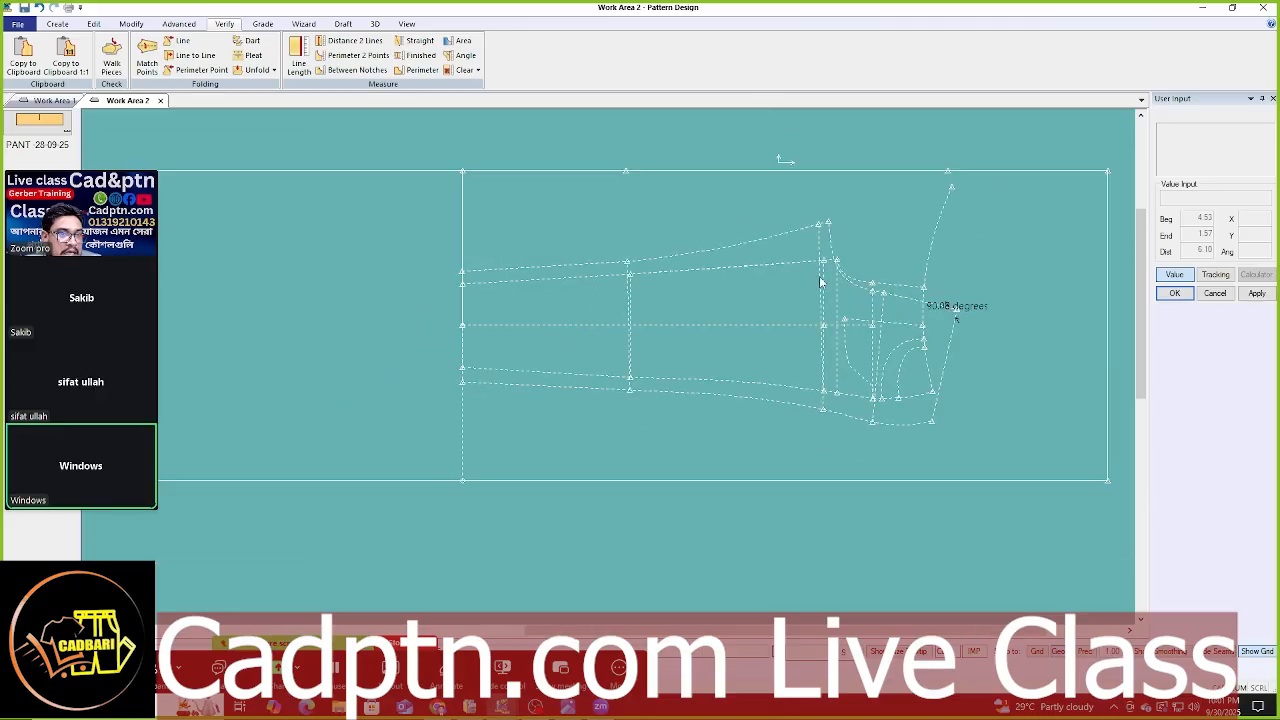
- Split the front waist curve at its intersection with the front rise line
scroll(883, 362, up, 2)
key(s)
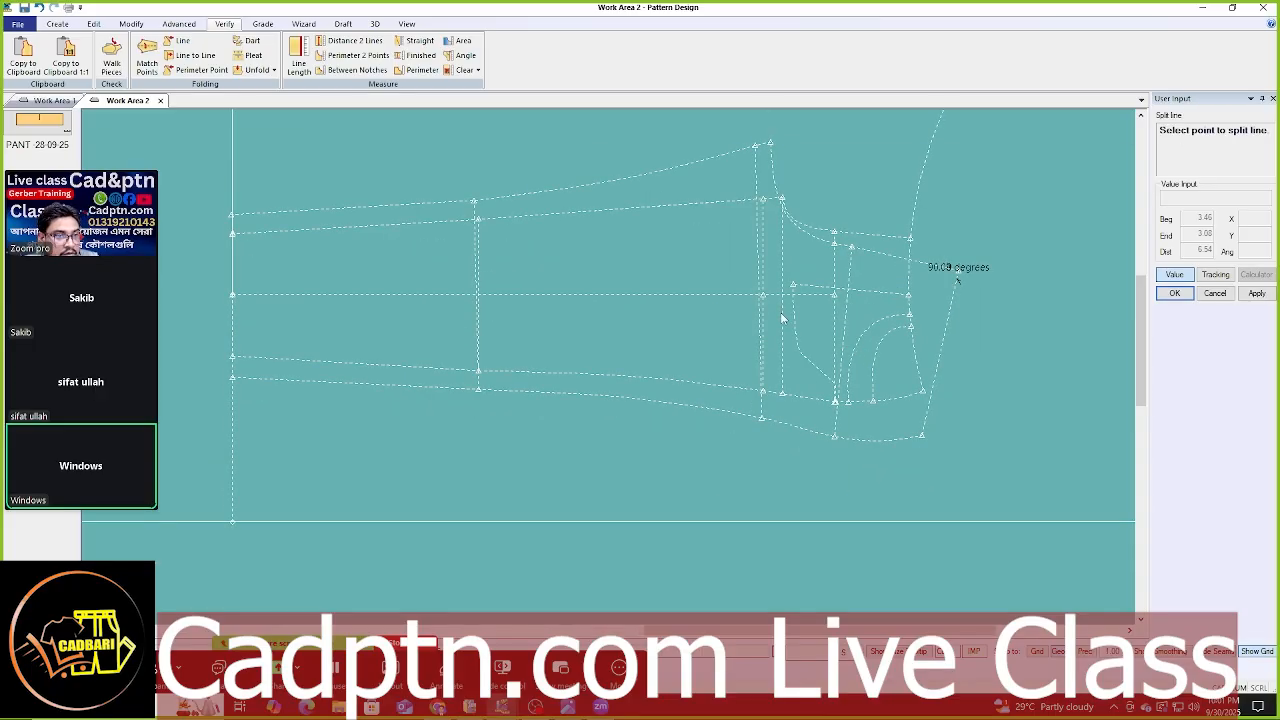
right_click(716, 307)
click(779, 393)
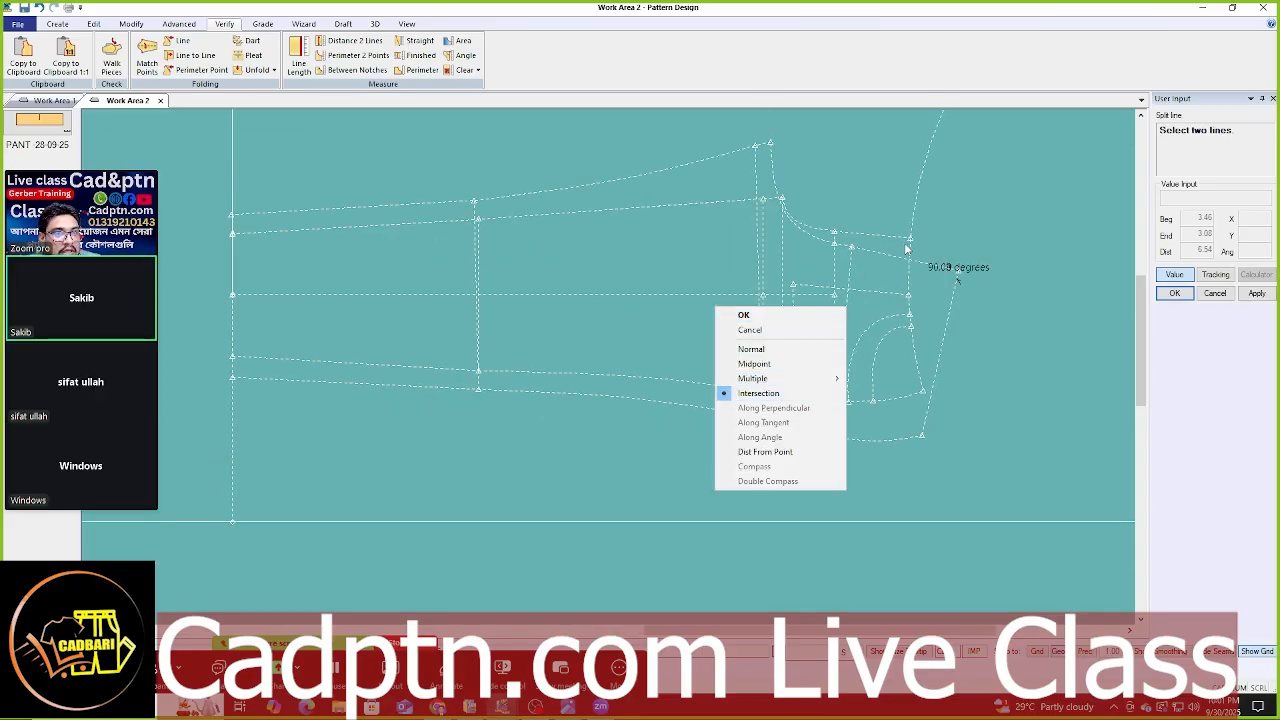
click(906, 247)
right_click(946, 210)
click(962, 217)
middle_drag(871, 278, 825, 349)
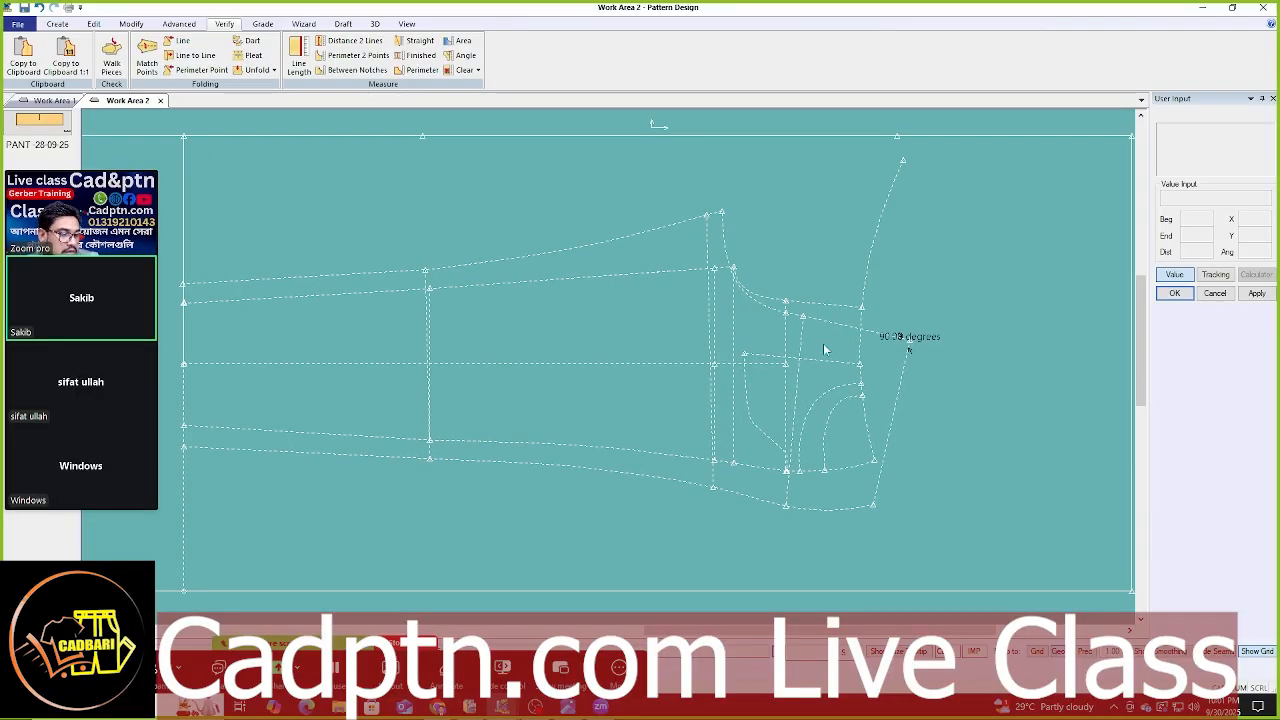
- Close the active measuring command and place the stored PANT 28-09-25 piece in the work area below the edited draft
right_click(884, 217)
click(902, 223)
scroll(691, 168, down, 2)
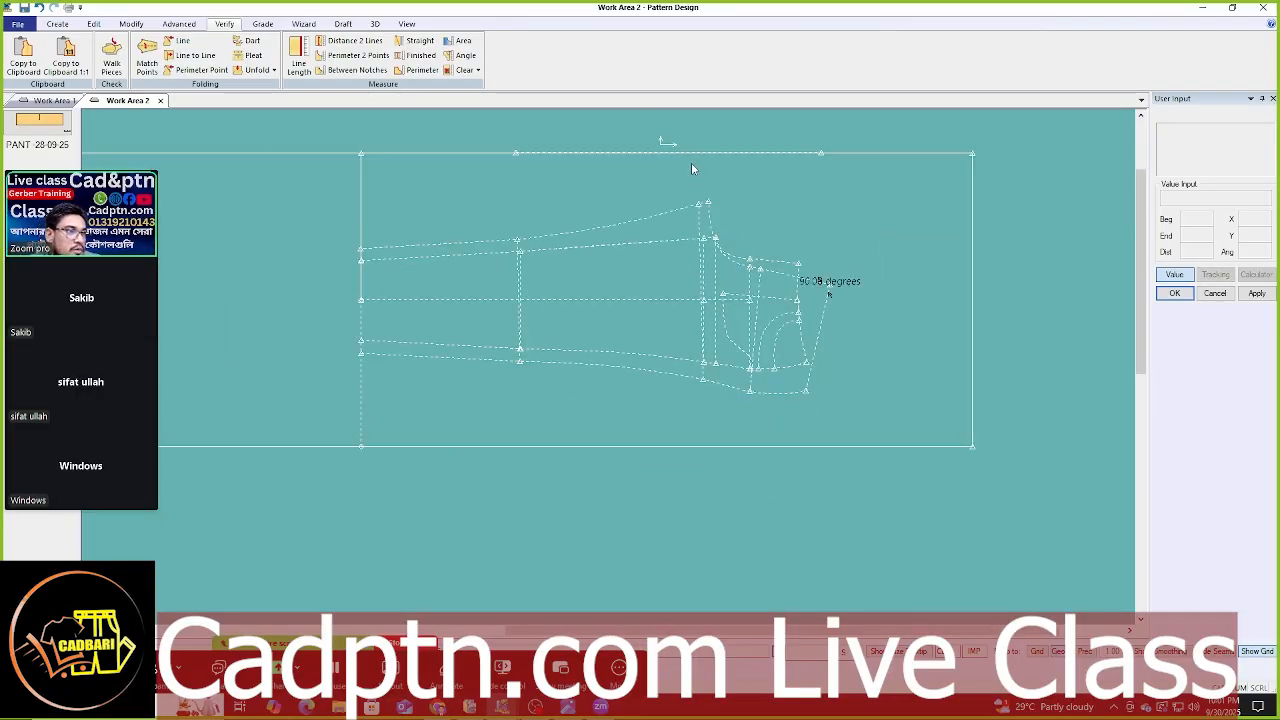
scroll(711, 194, down, 4)
click(42, 121)
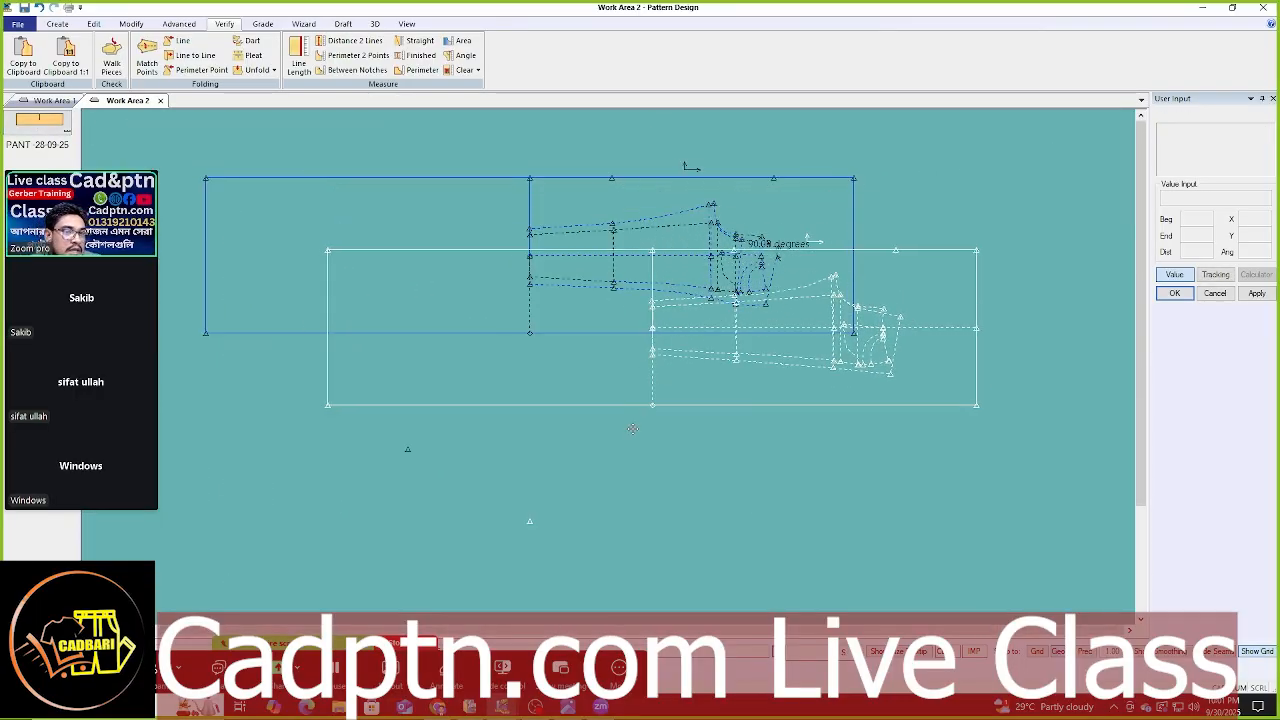
click(536, 553)
scroll(884, 365, up, 2)
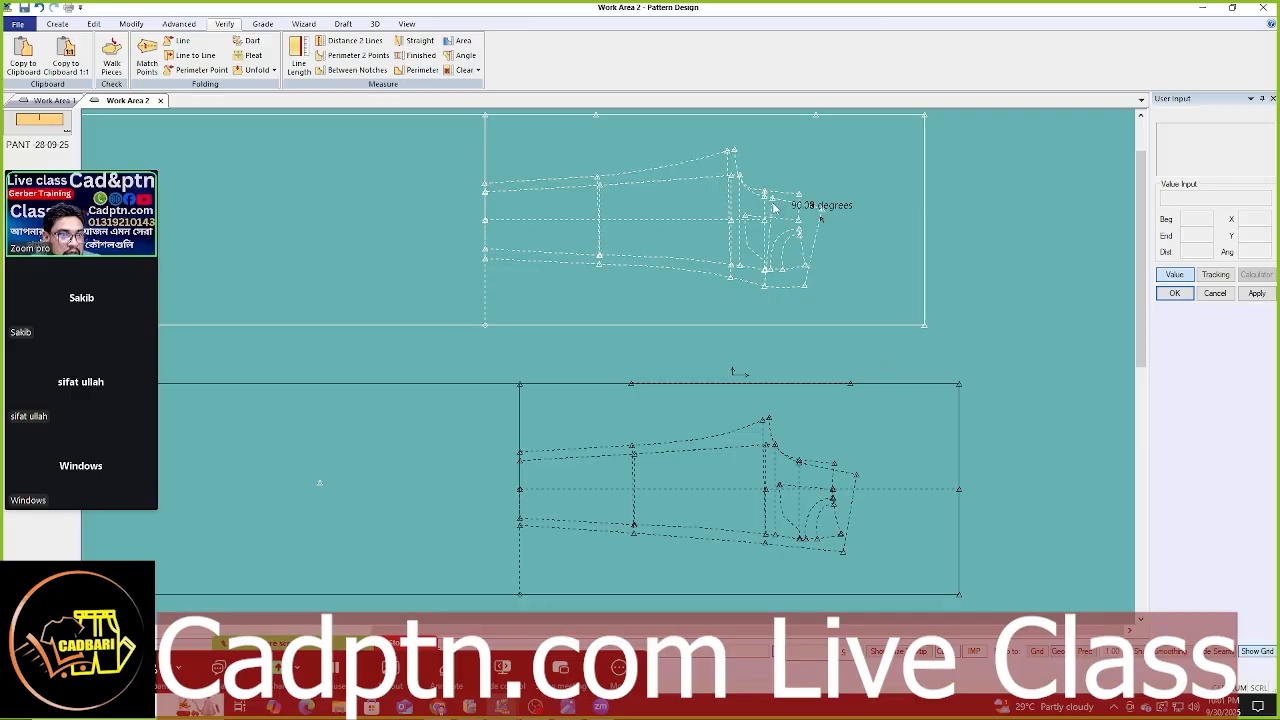
- Move the edited draft directly above the newly placed piece so that their adjoining rectangle corners meet
scroll(760, 175, down, 2)
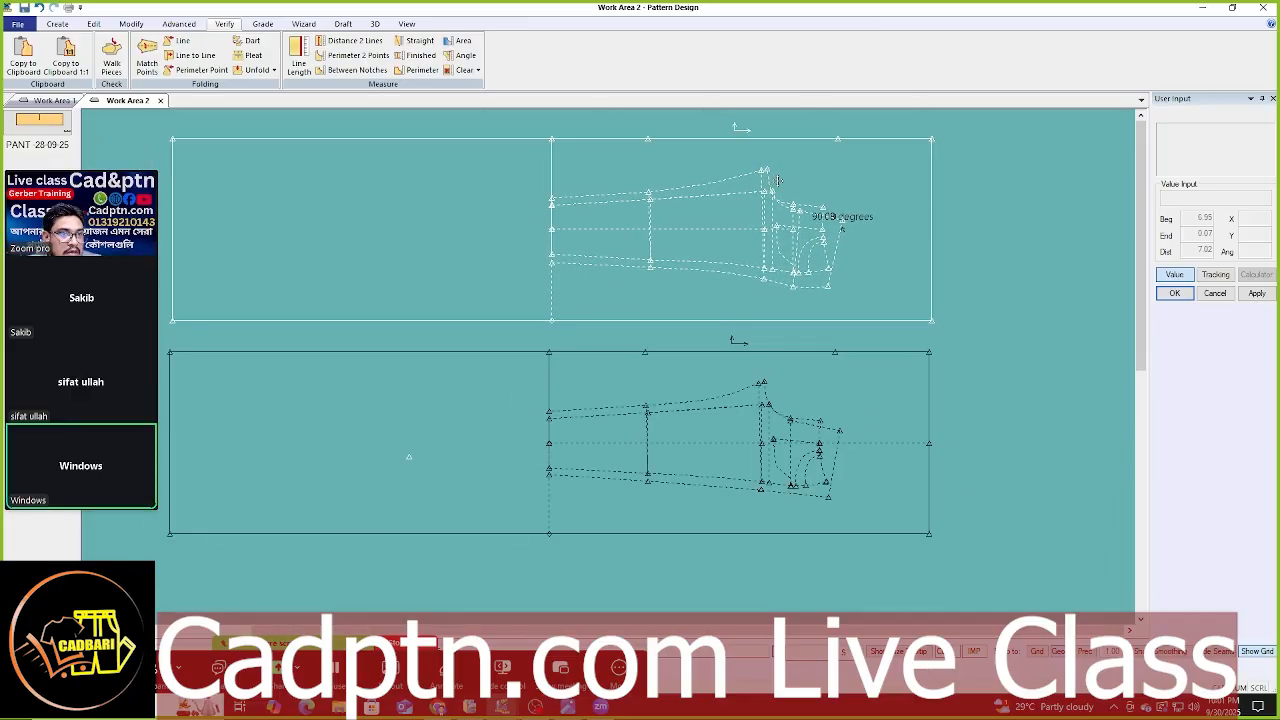
click(884, 314)
click(939, 328)
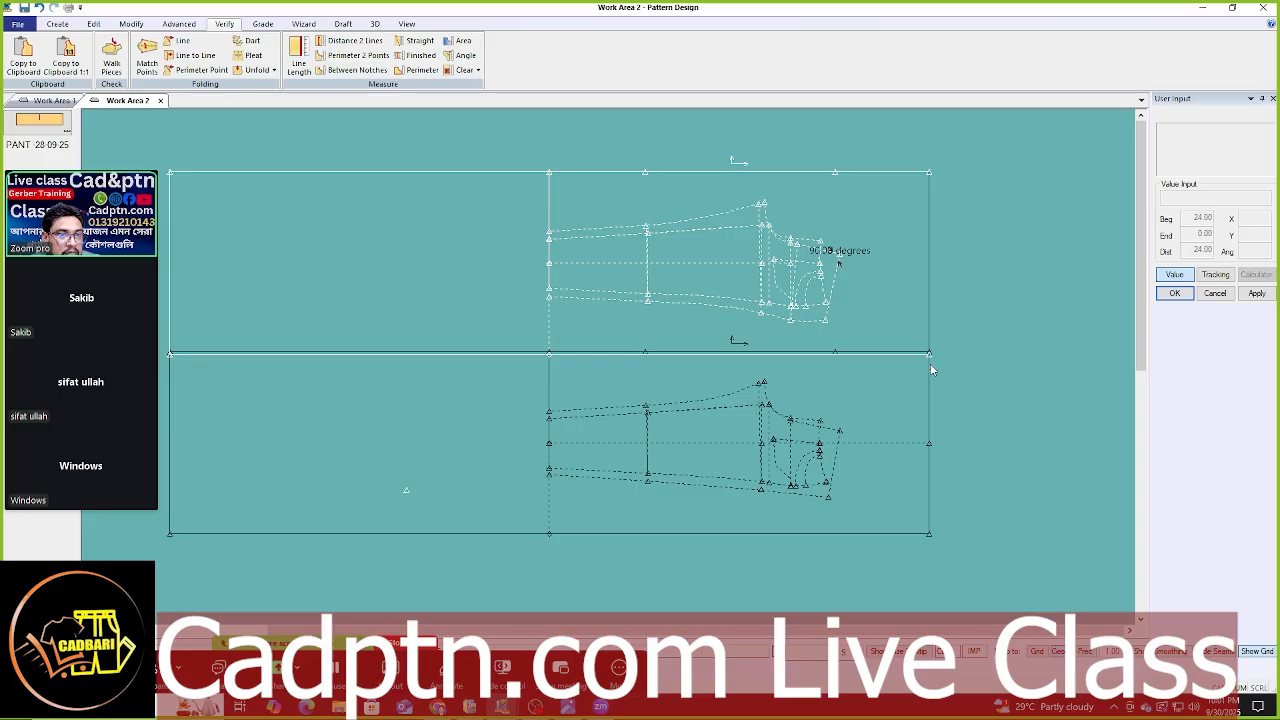
click(929, 355)
- Compare the stored pant piece with the edited draft, looking at the side seam, rise and waist
scroll(811, 516, up, 2)
scroll(616, 376, up, 2)
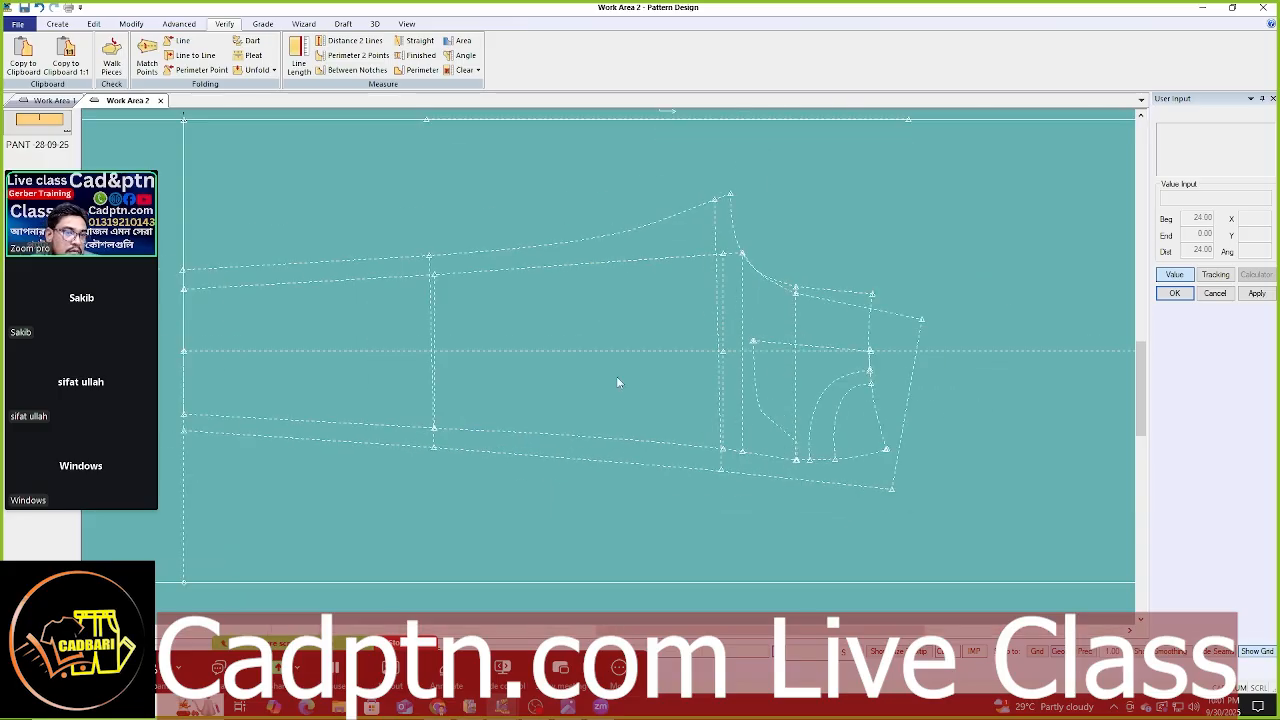
scroll(1036, 436, down, 2)
scroll(760, 318, up, 1)
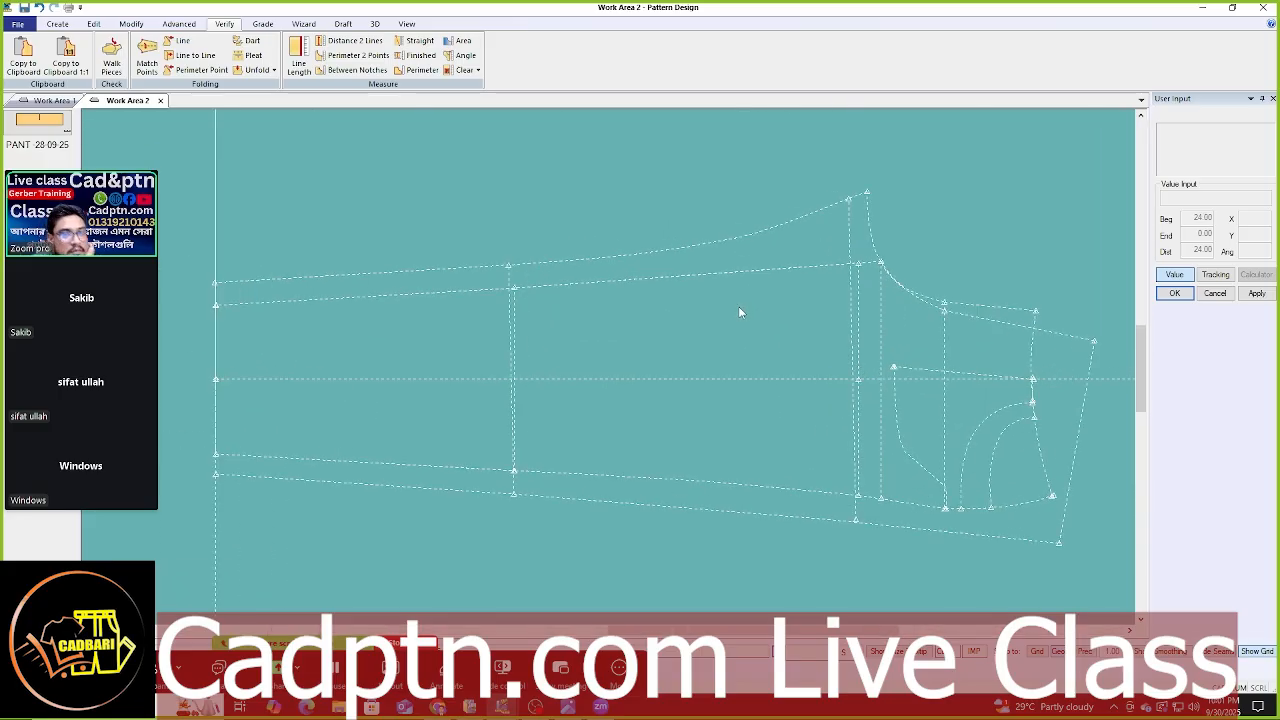
scroll(921, 308, down, 3)
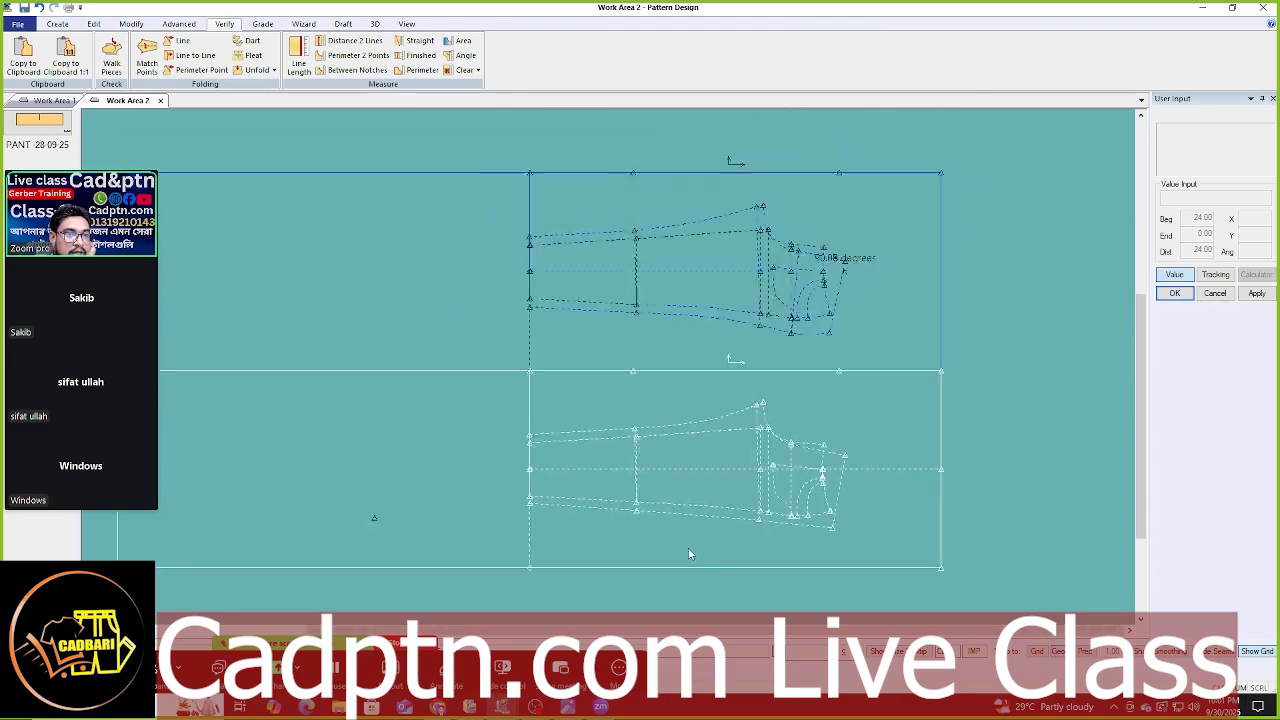
scroll(691, 551, up, 2)
scroll(791, 379, up, 2)
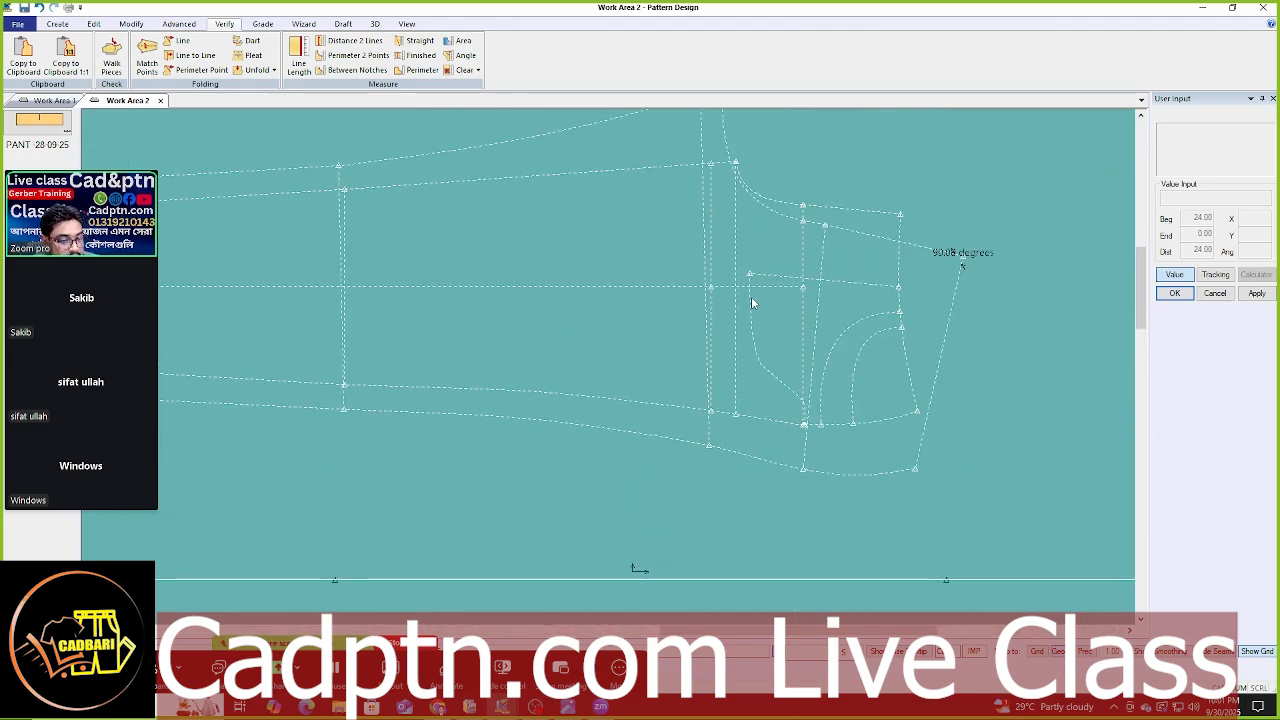
scroll(1054, 415, down, 2)
scroll(658, 258, up, 2)
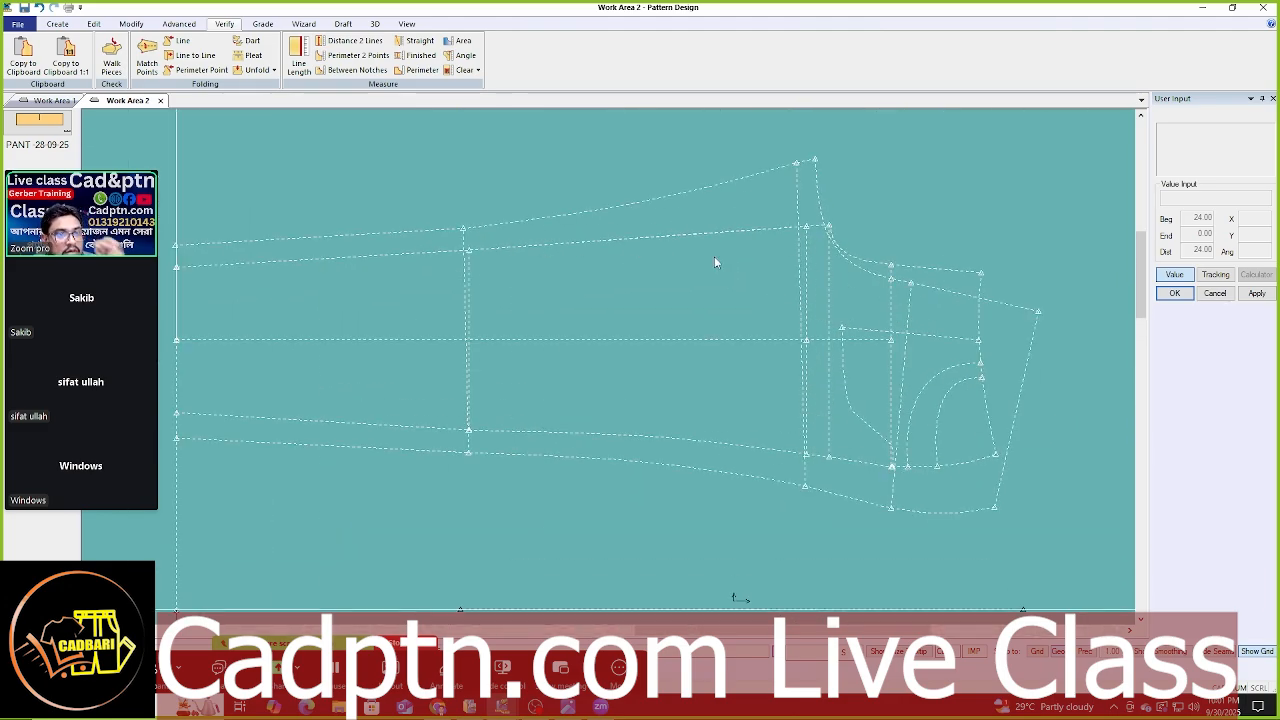
scroll(960, 308, down, 3)
scroll(603, 252, up, 3)
scroll(942, 262, up, 1)
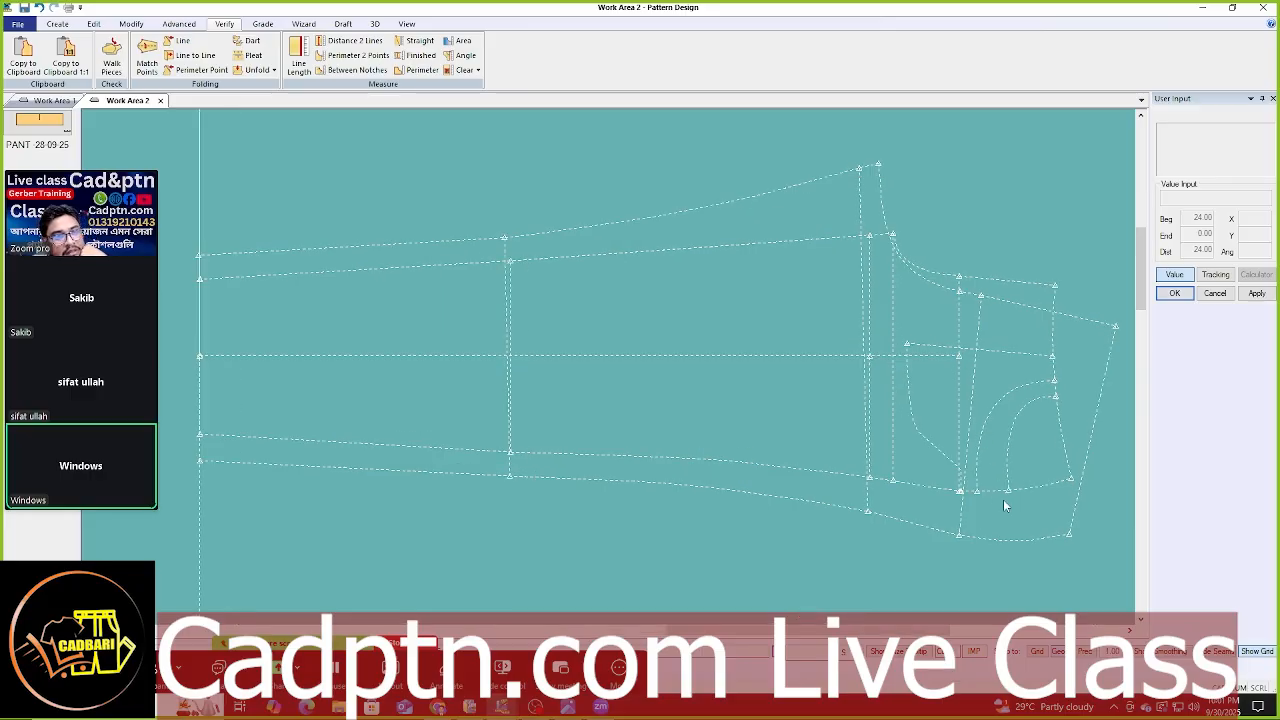
- Delete the pocket bag's old outline running from the inner pocket line down to the side seam
scroll(958, 488, up, 3)
scroll(949, 461, up, 1)
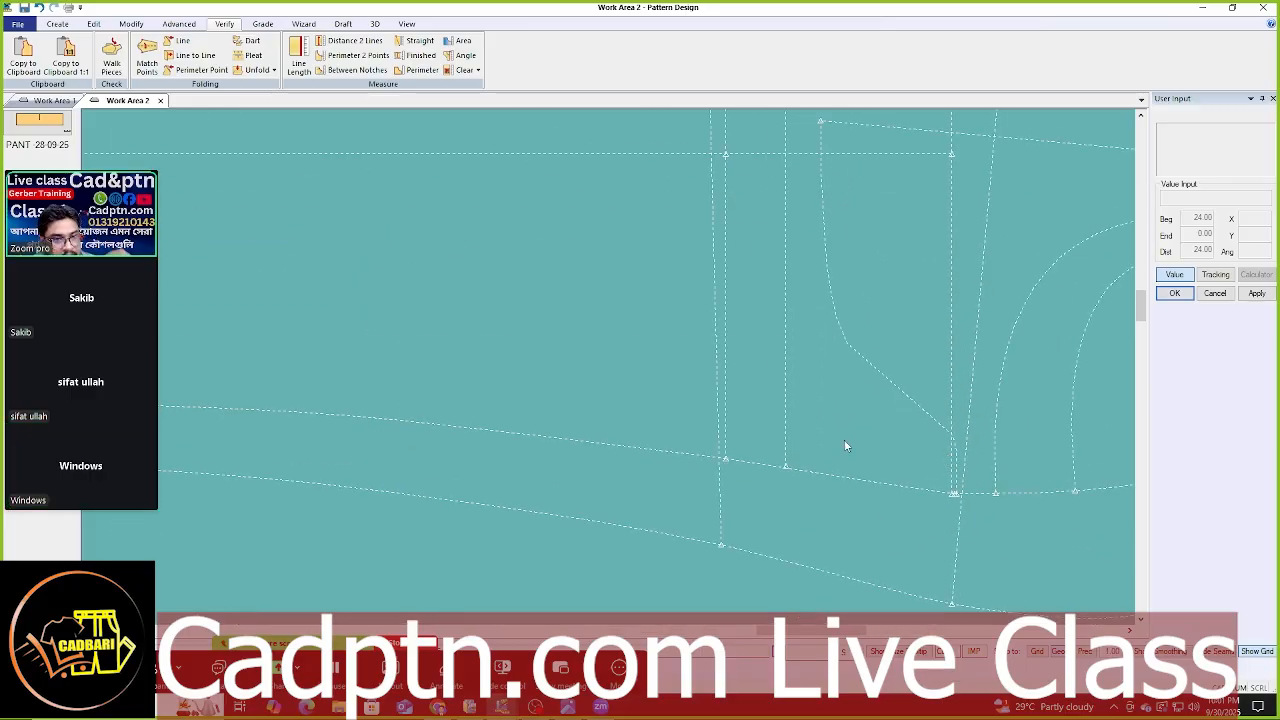
scroll(845, 446, down, 3)
key(Delete)
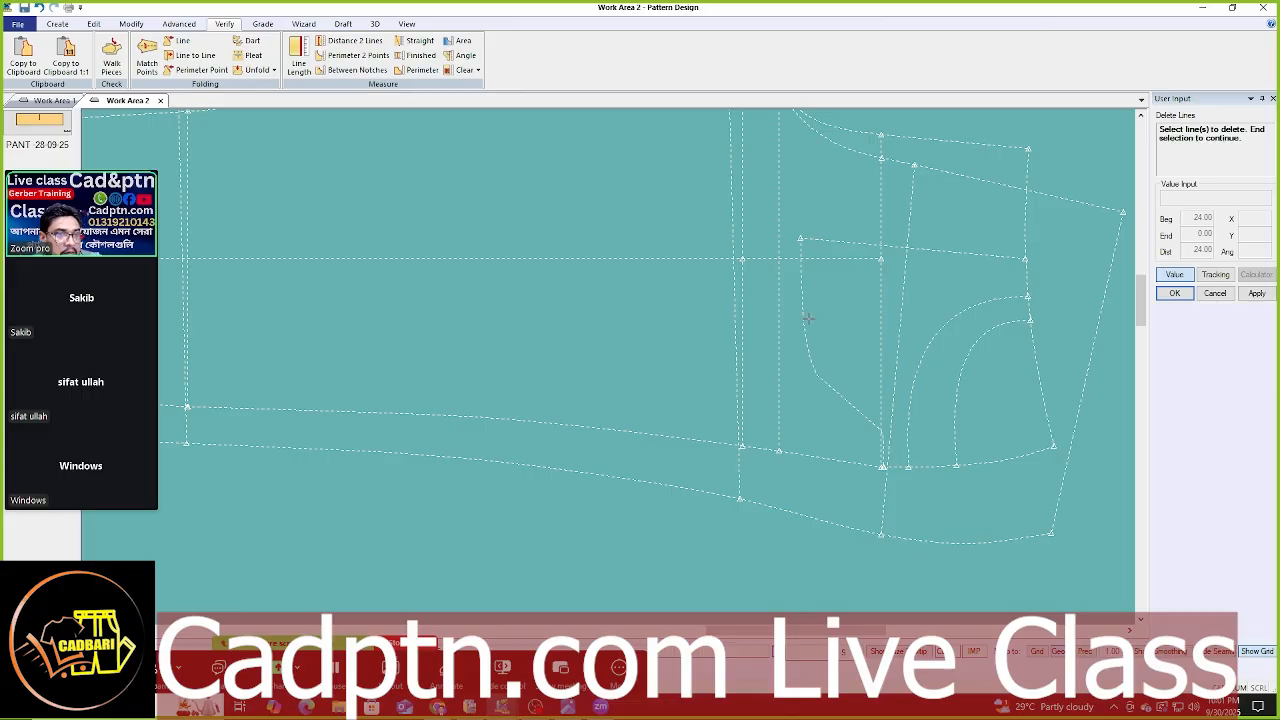
click(808, 318)
right_click(846, 268)
click(866, 276)
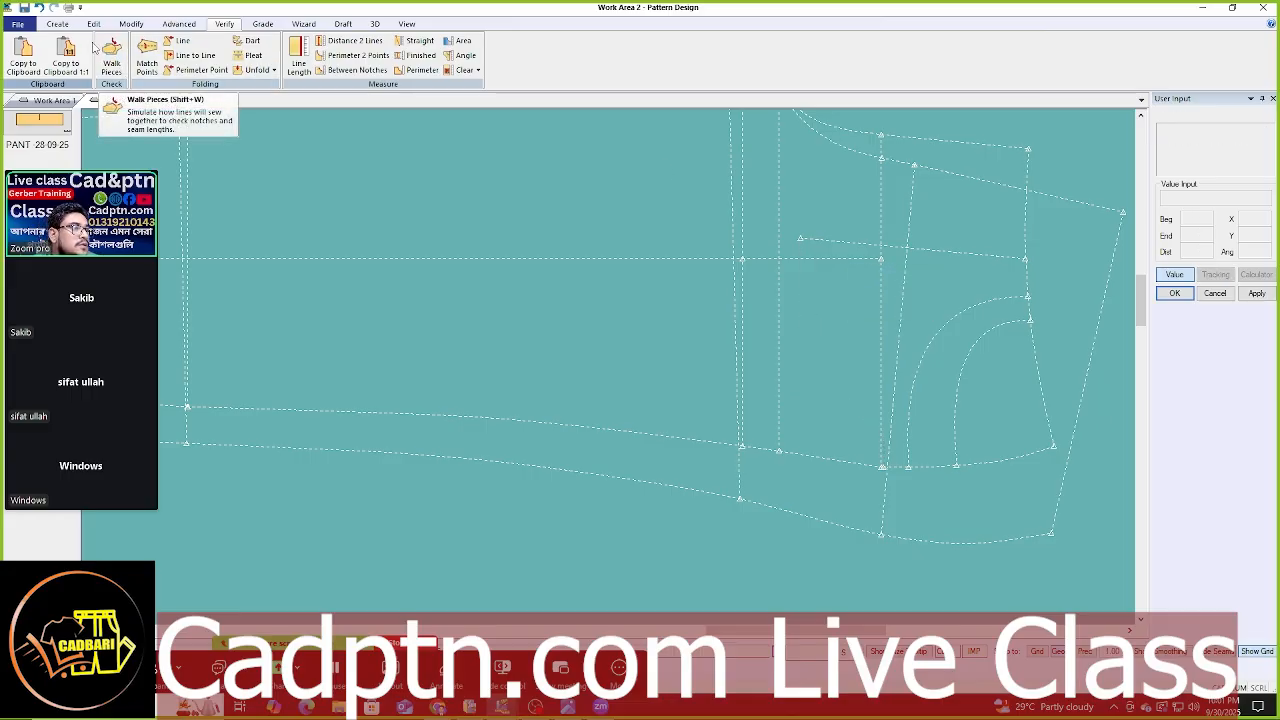
- Draw a 2-Point Curve about 4.77 long from the inner pocket line's free end down toward the side seam as the pocket bag edge
click(57, 23)
click(216, 62)
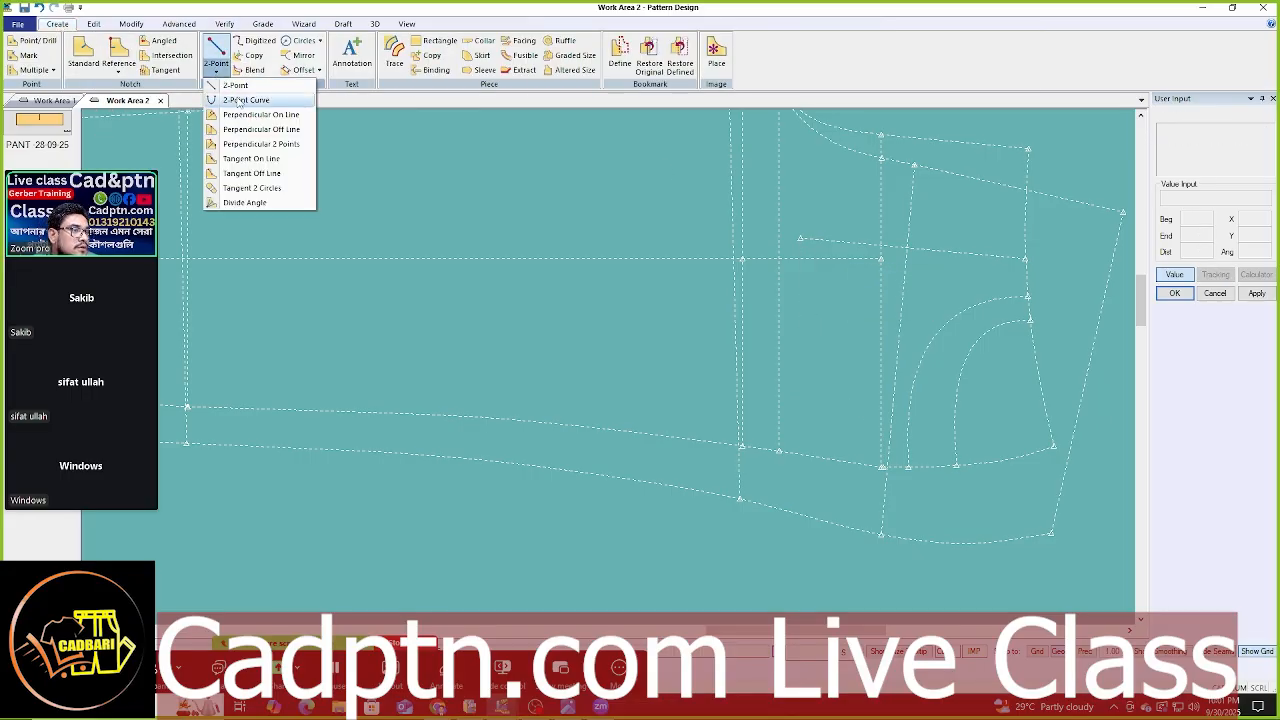
click(238, 101)
scroll(829, 223, up, 3)
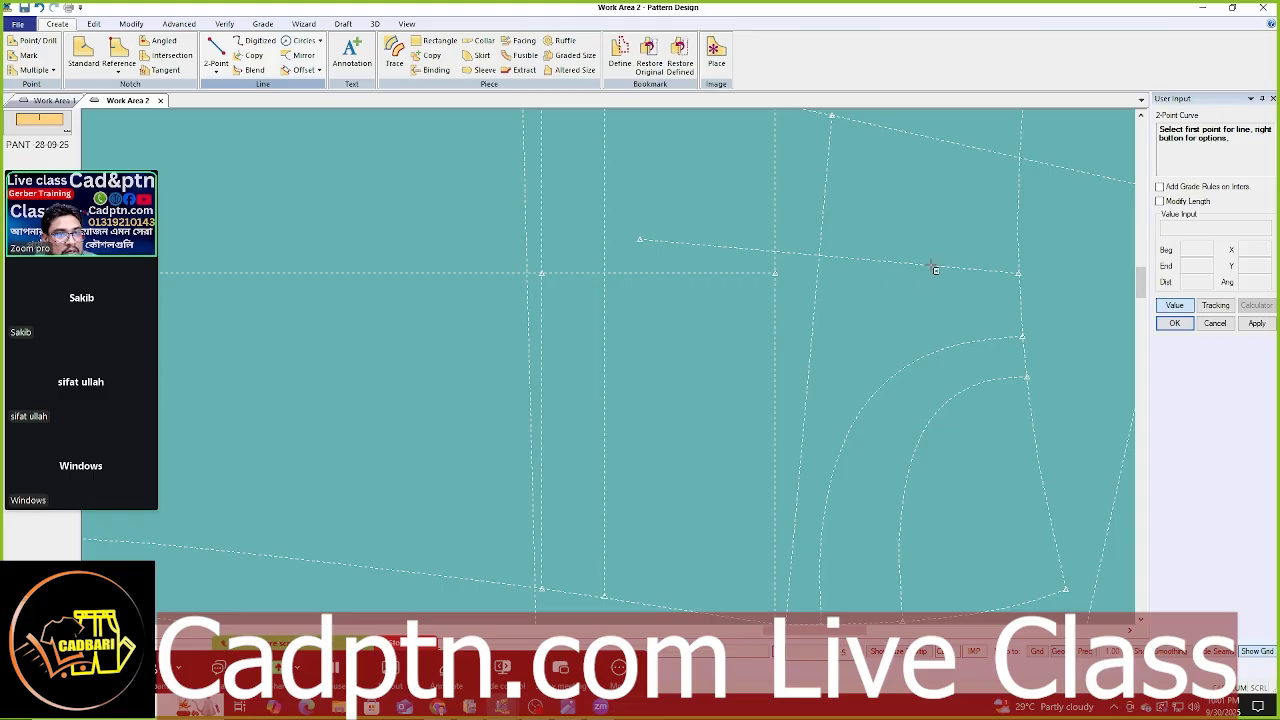
scroll(948, 260, down, 2)
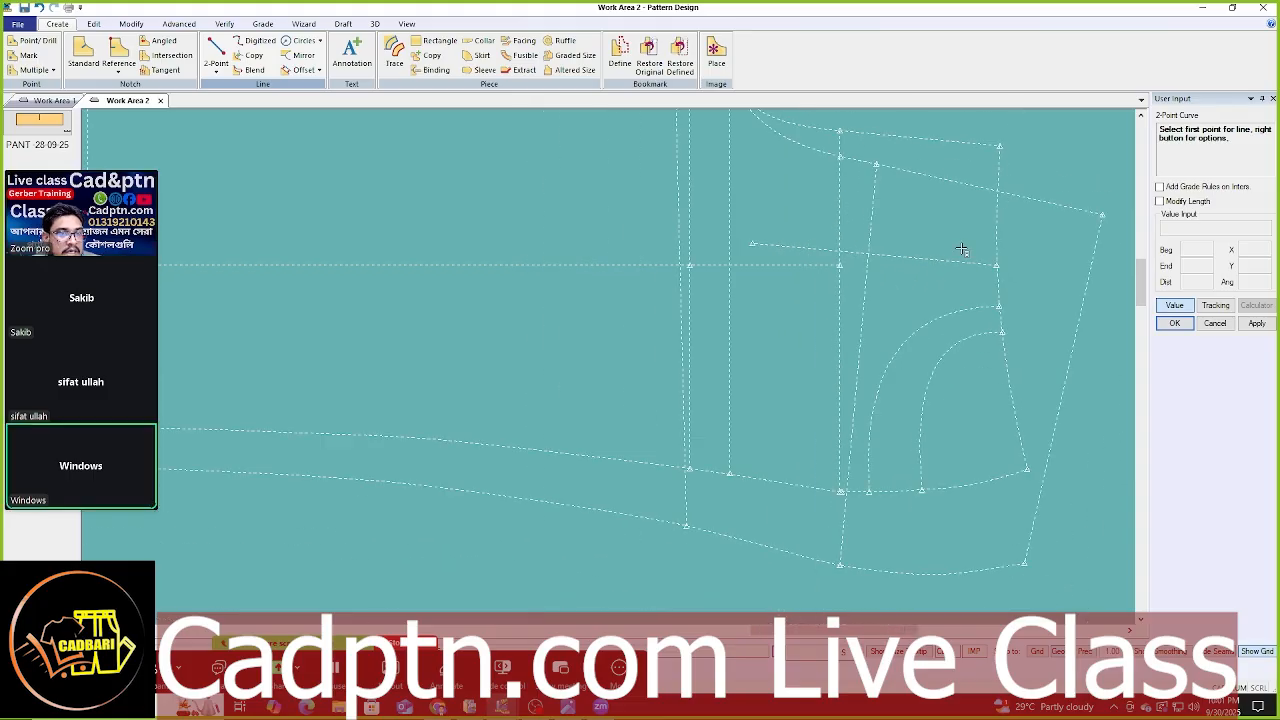
click(762, 243)
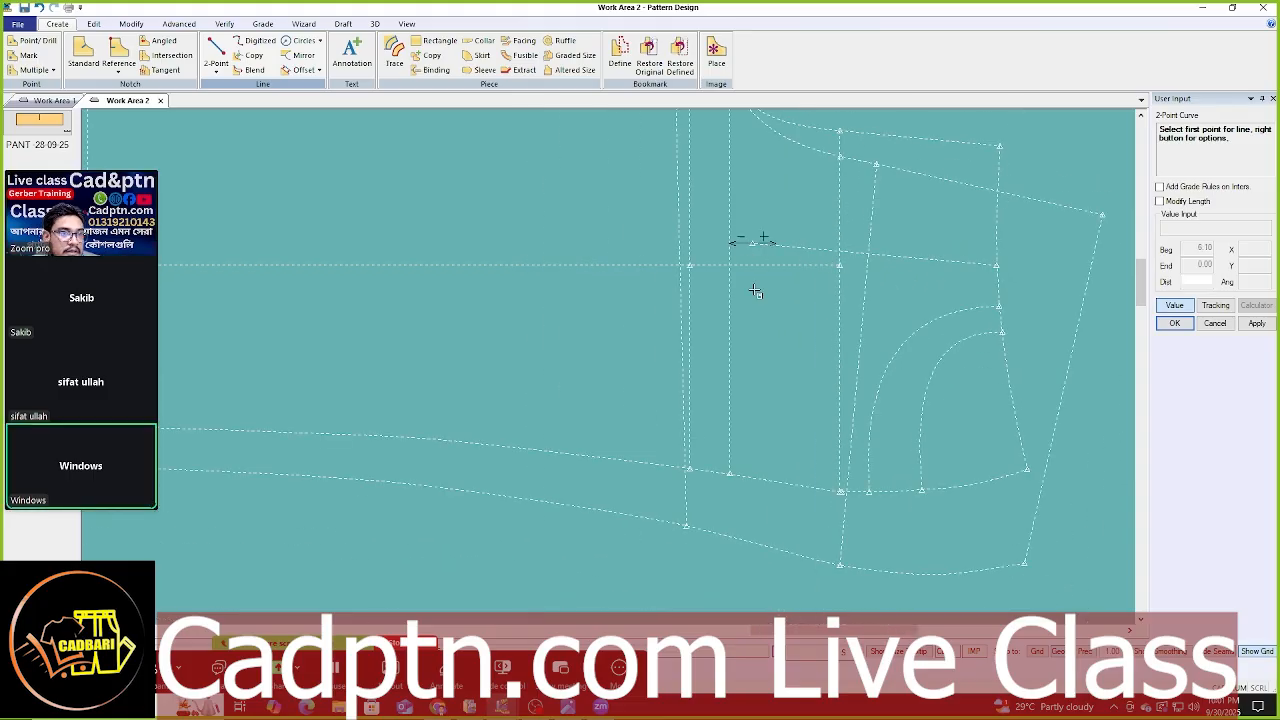
click(1175, 305)
scroll(889, 306, up, 1)
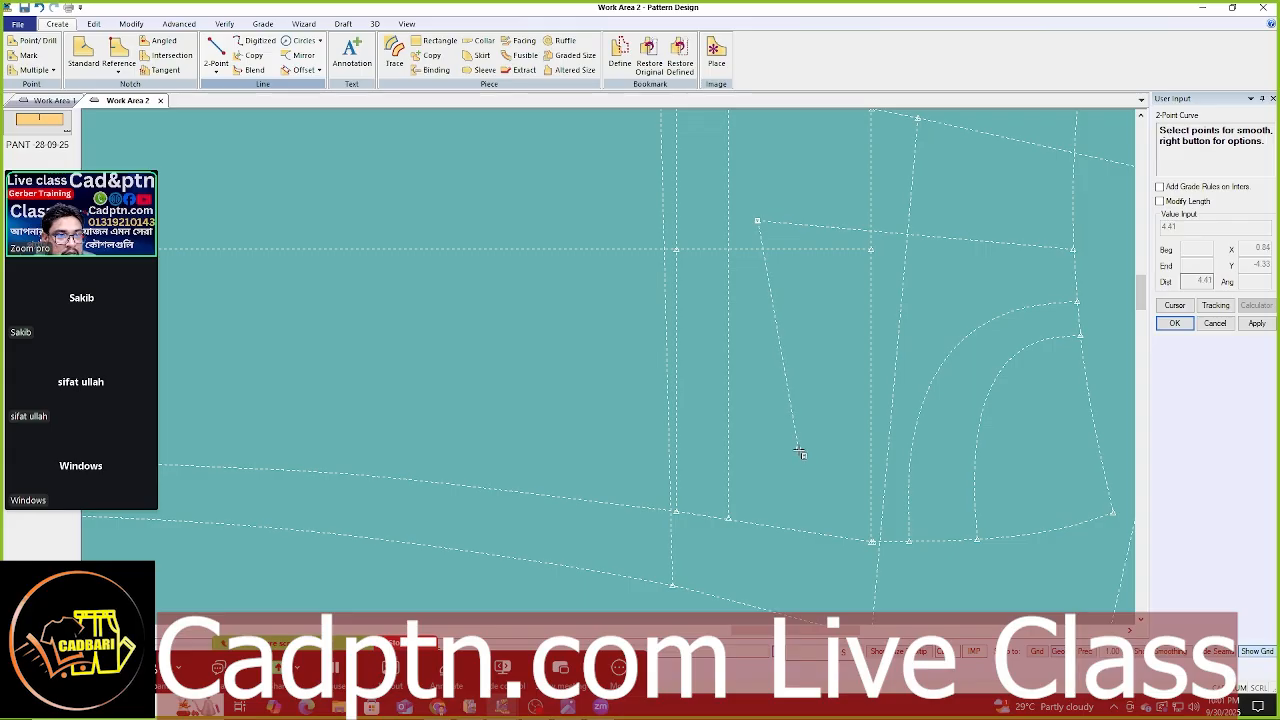
click(814, 456)
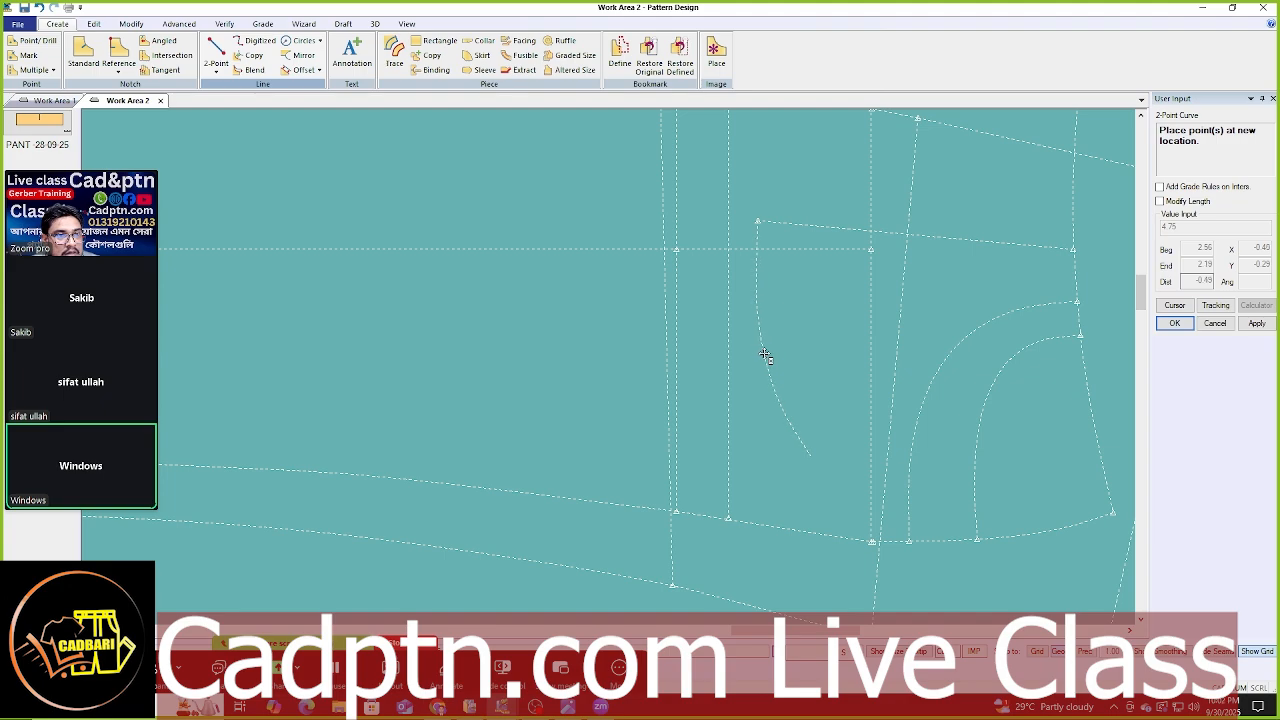
click(763, 357)
- Draw a second 2-Point Curve joining the front side seam near the hip line to the lower end of the new pocket bag curve
scroll(871, 538, up, 1)
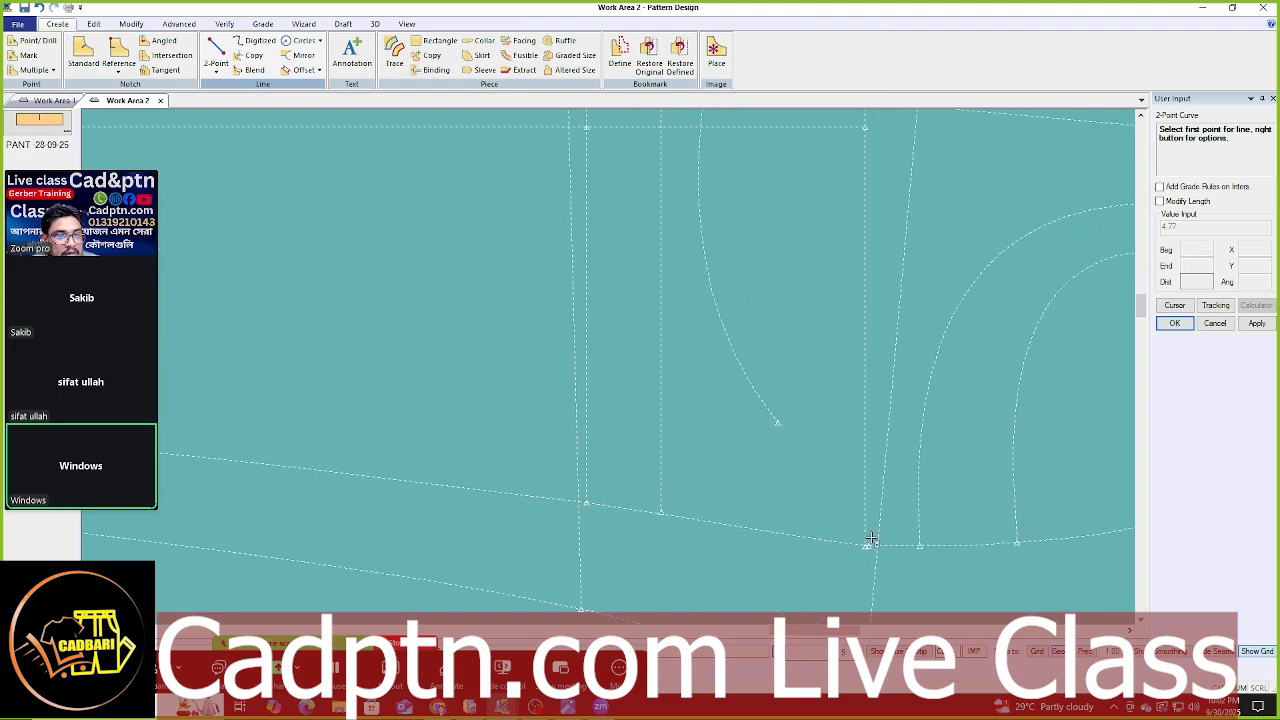
click(853, 553)
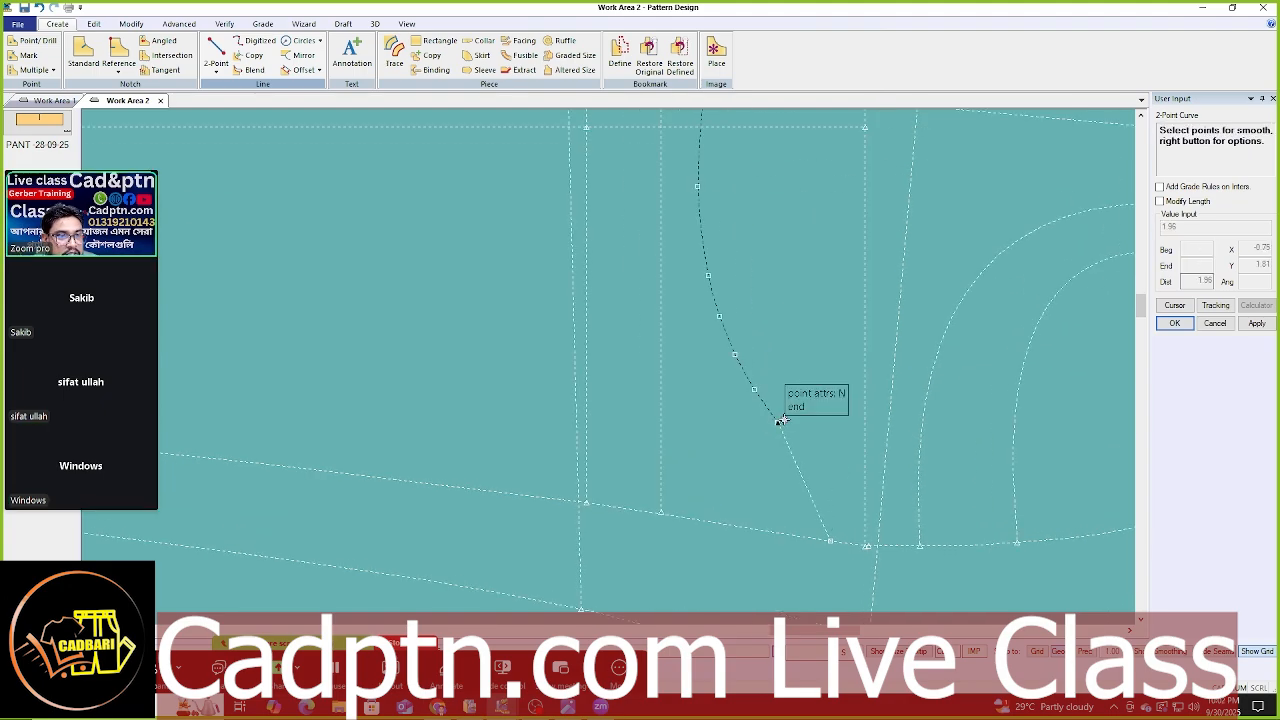
click(779, 421)
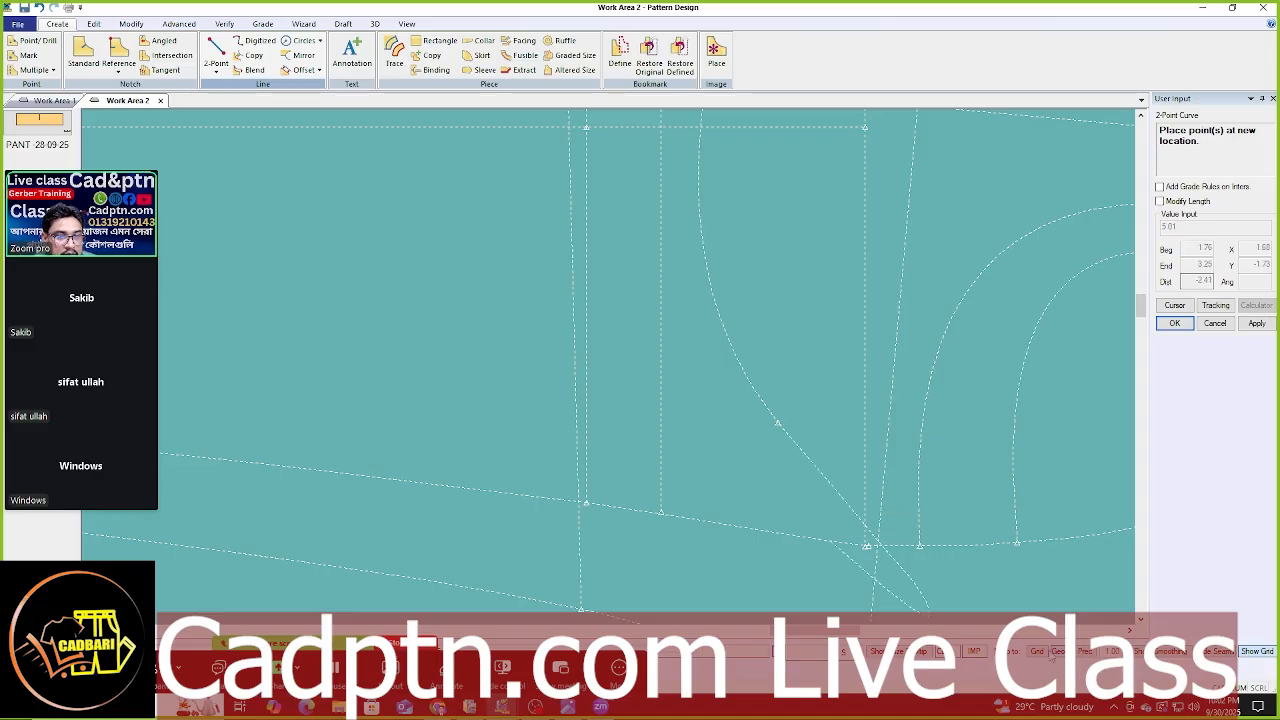
click(819, 481)
scroll(651, 477, down, 2)
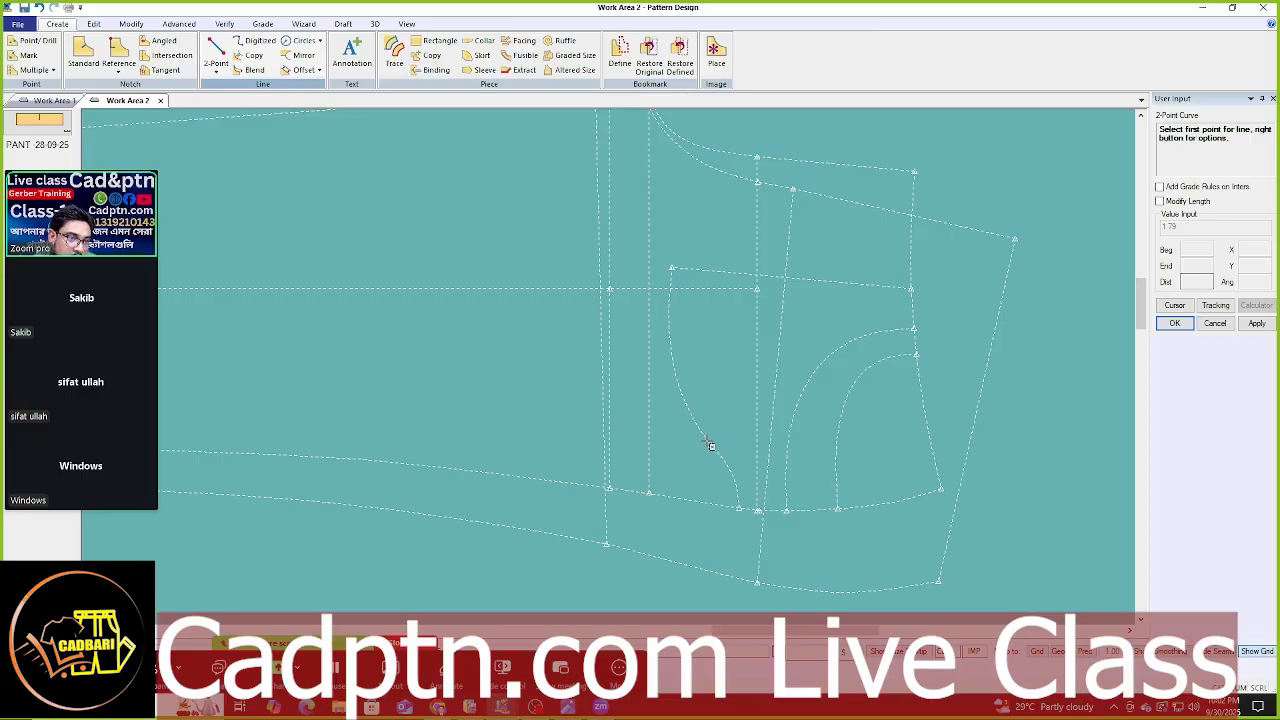
click(738, 508)
right_click(798, 297)
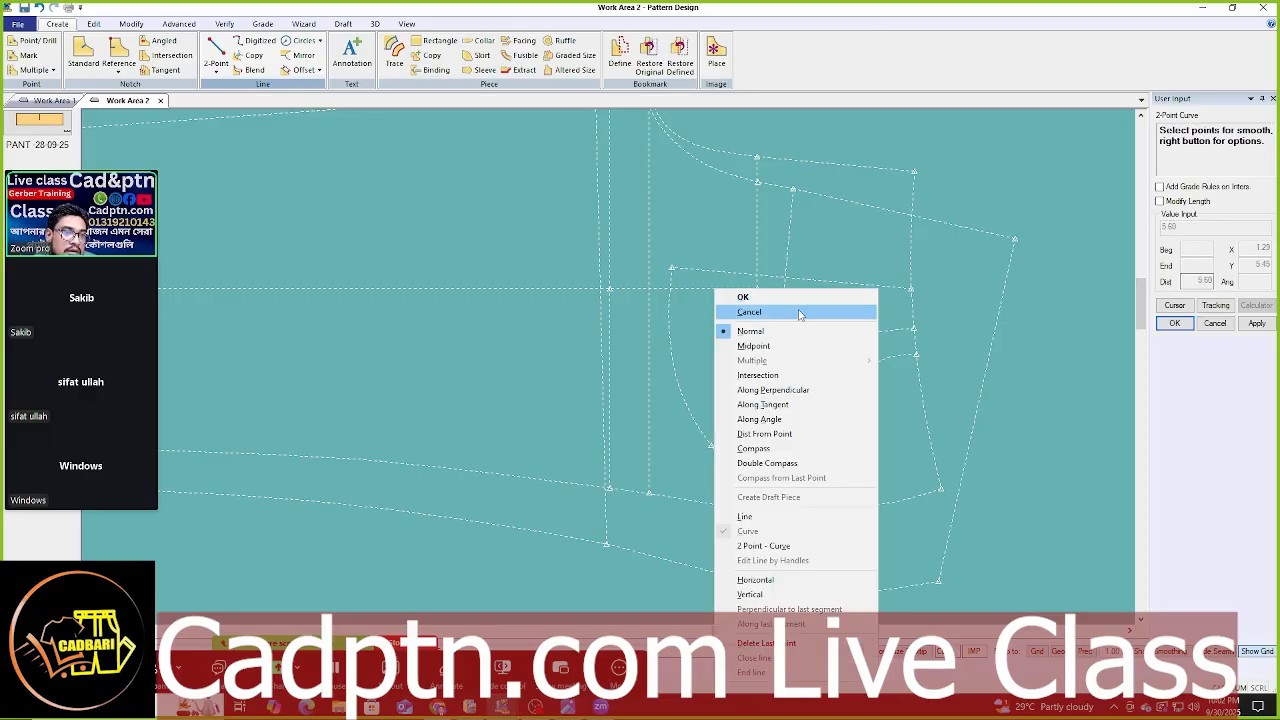
click(798, 313)
- Draw a practice 2-Point Curve about 3.75 long in the empty thigh area and delete it
scroll(800, 330, up, 2)
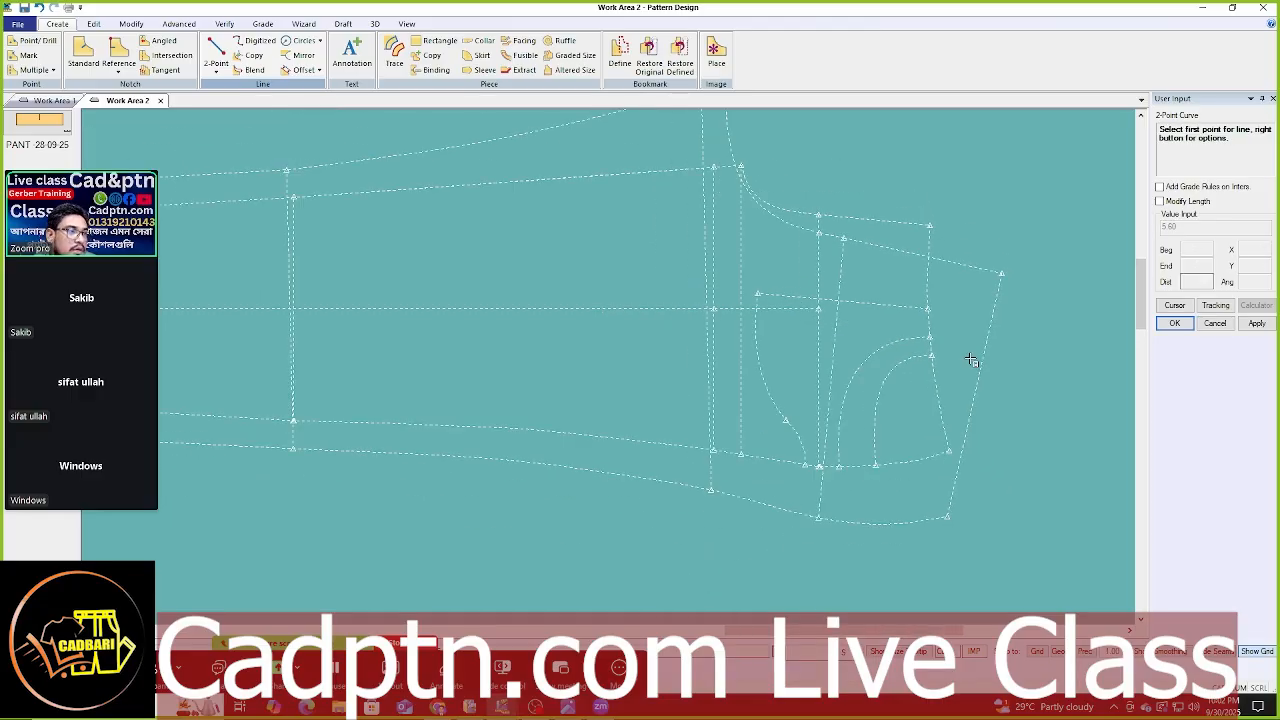
click(510, 185)
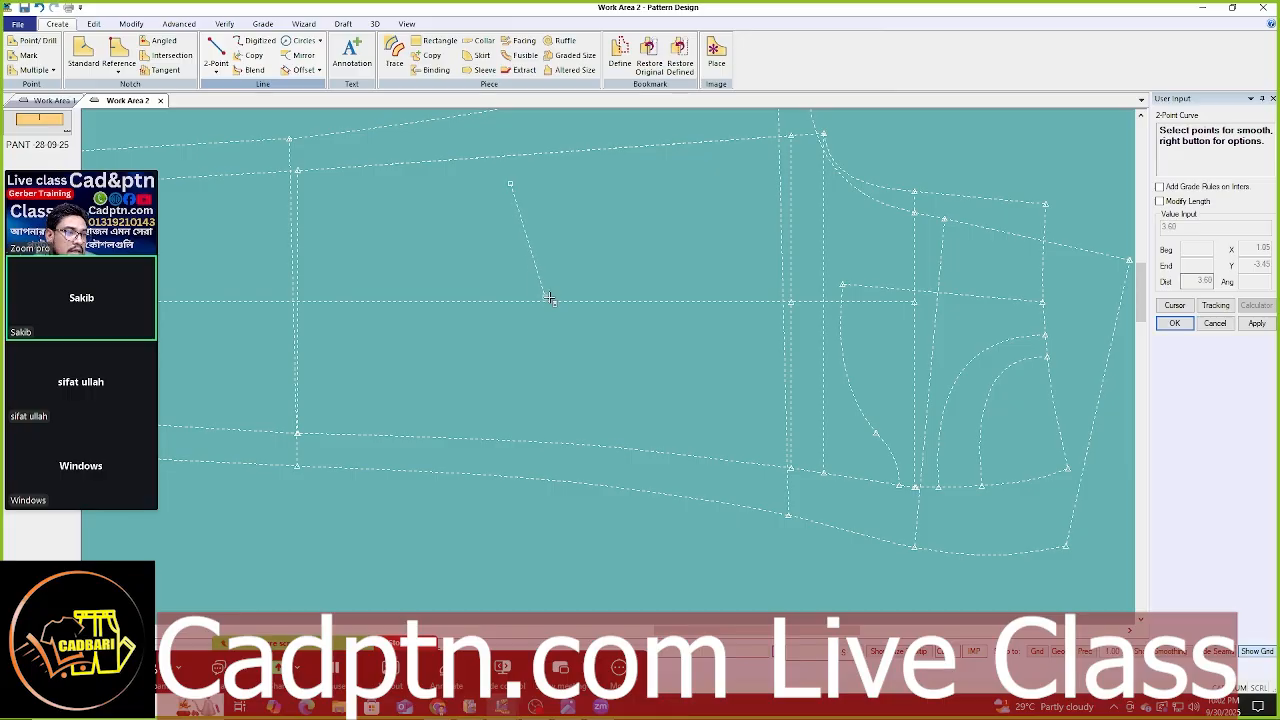
click(526, 304)
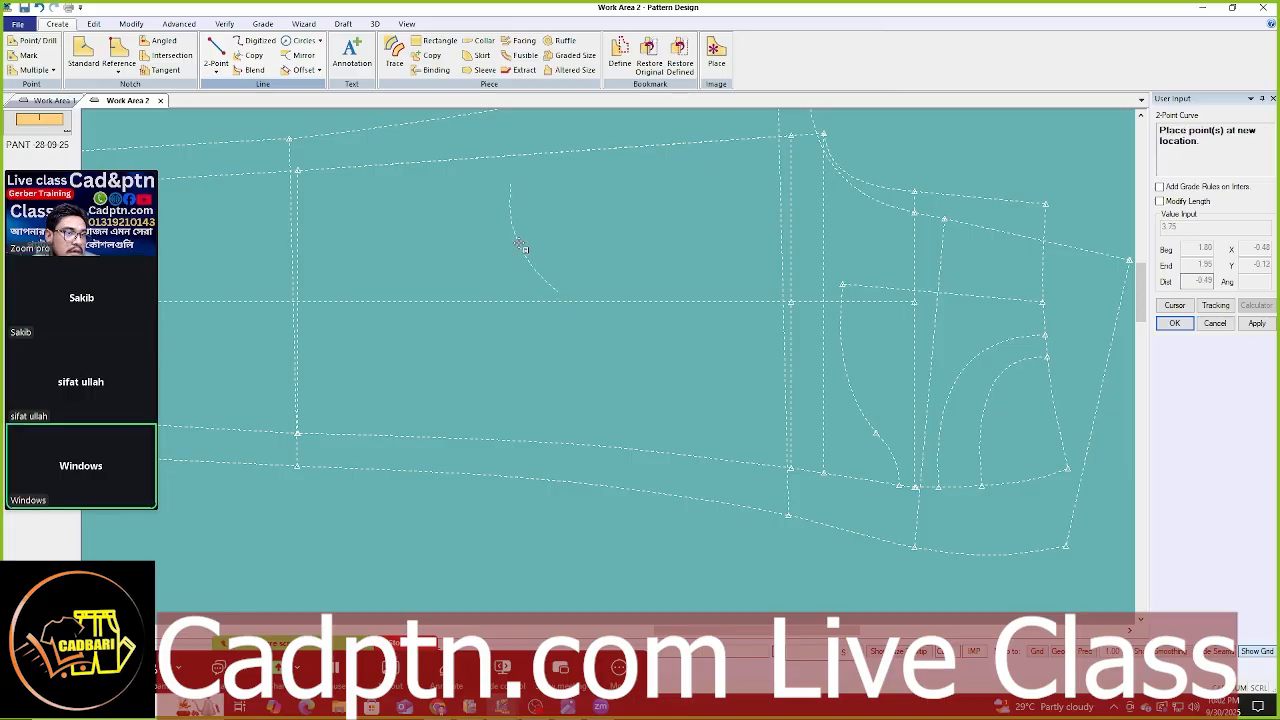
right_click(682, 171)
click(683, 189)
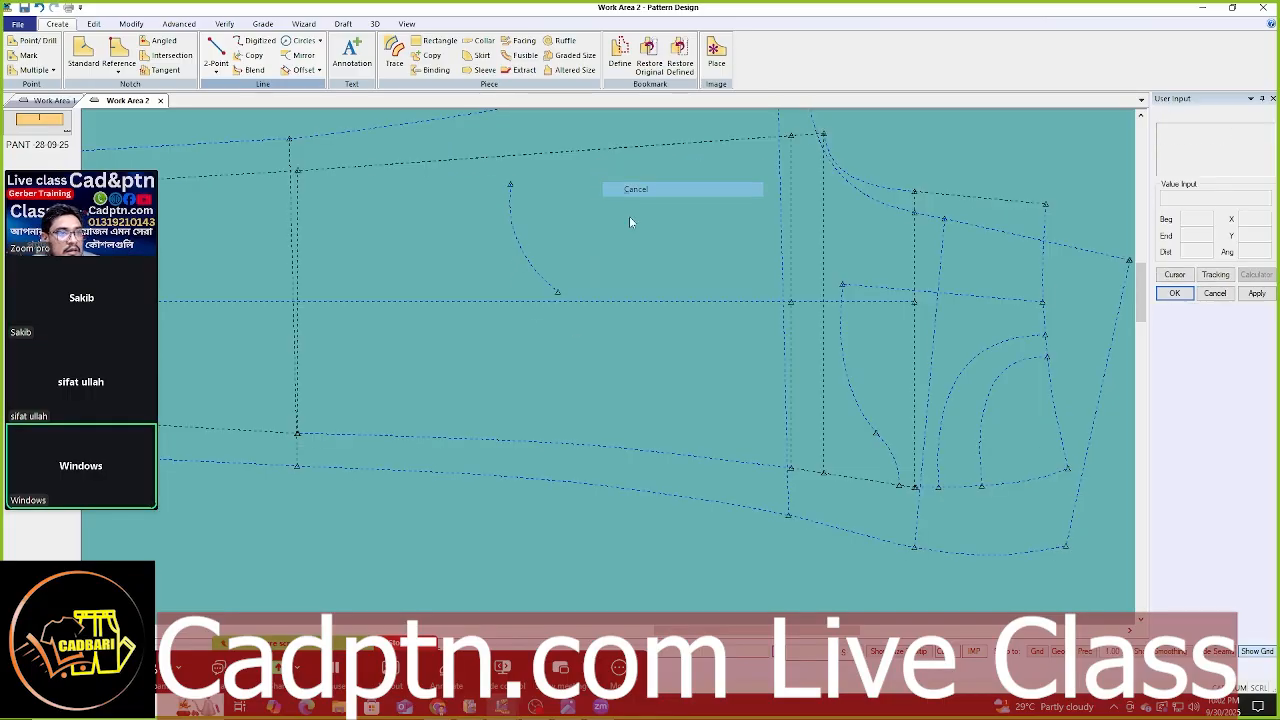
key(Delete)
click(518, 240)
right_click(570, 225)
click(594, 231)
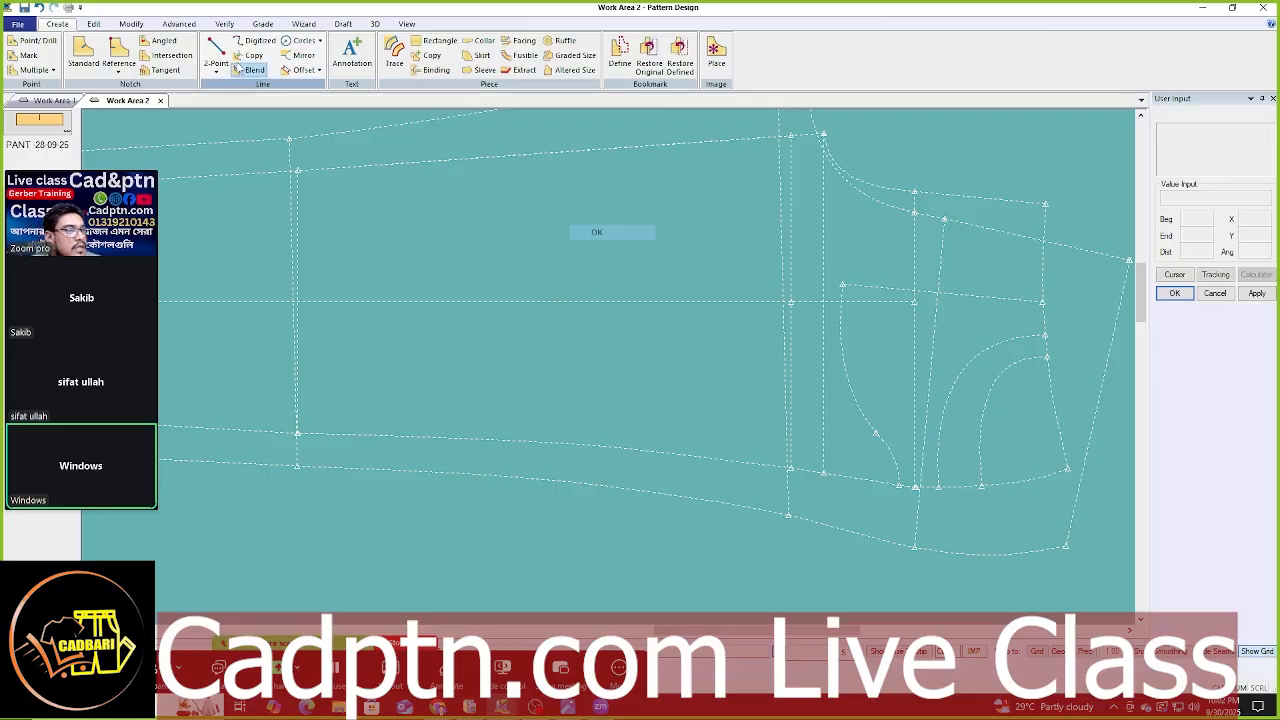
- Draw a deeply bowed practice 2-Point Curve across the leg's centre line between knee and crotch, and delete it
click(218, 72)
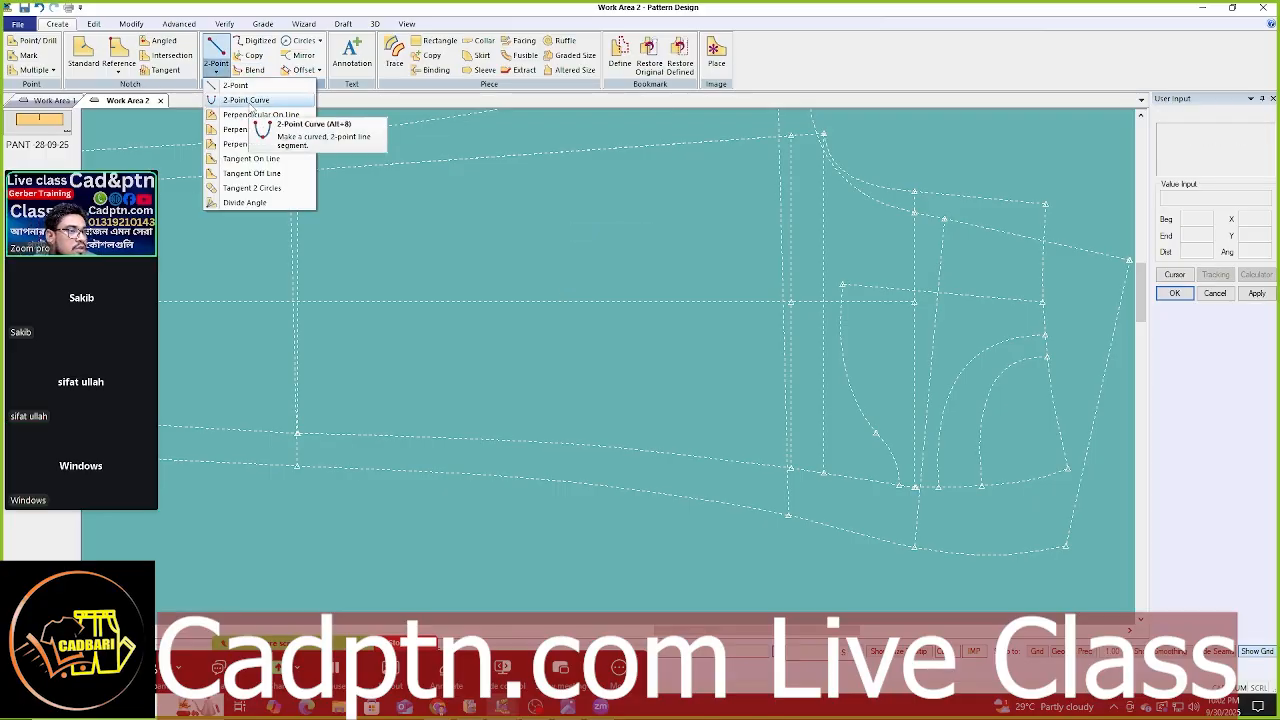
click(250, 101)
click(594, 374)
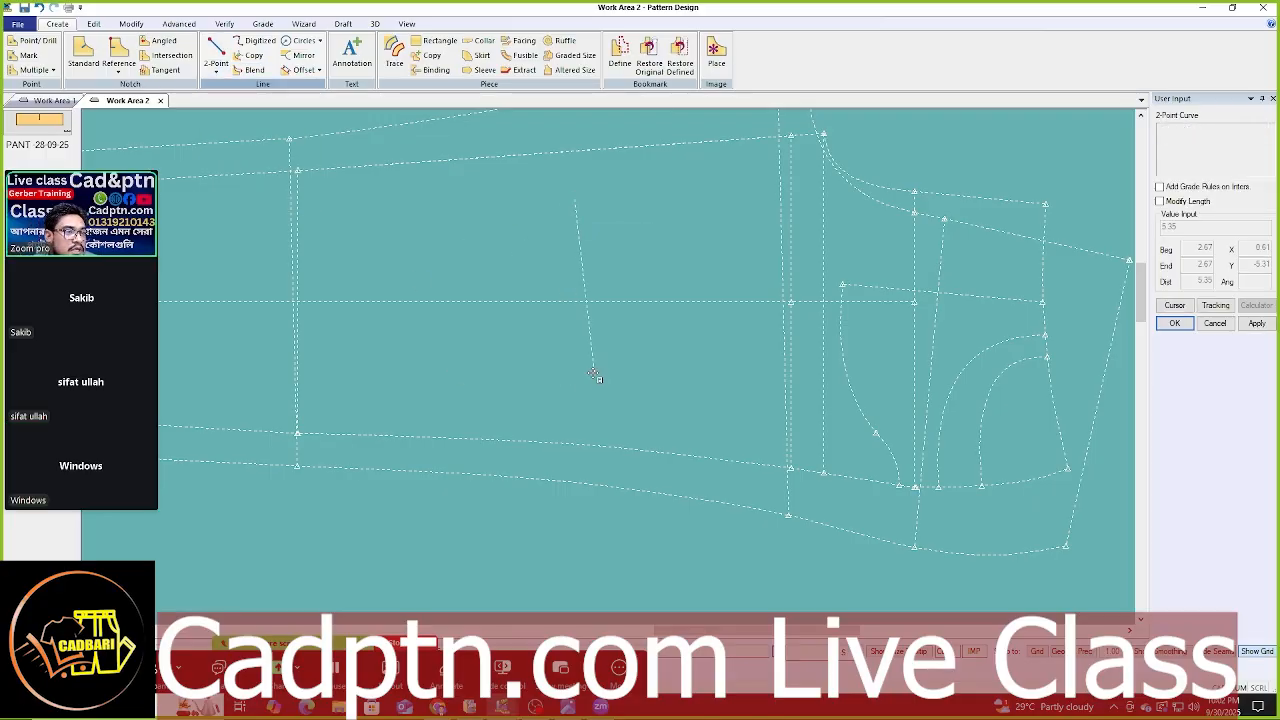
click(497, 287)
right_click(566, 226)
click(566, 227)
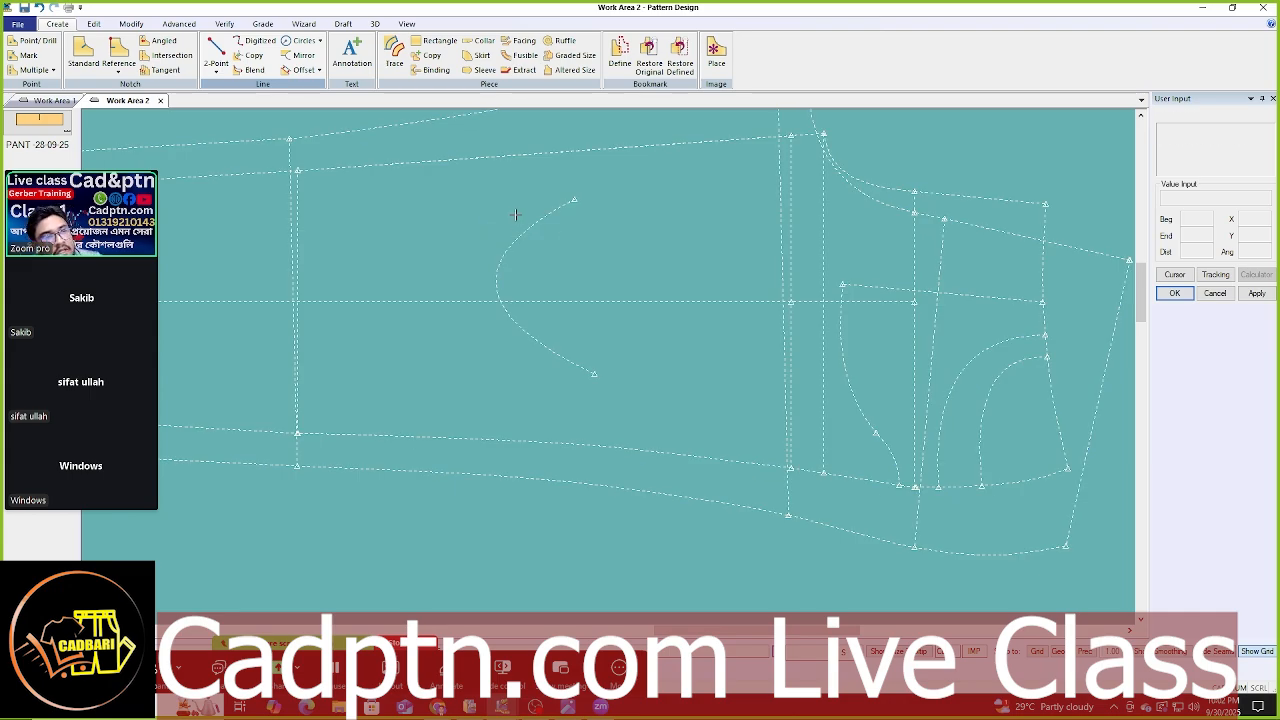
key(Delete)
click(534, 219)
right_click(646, 192)
click(645, 189)
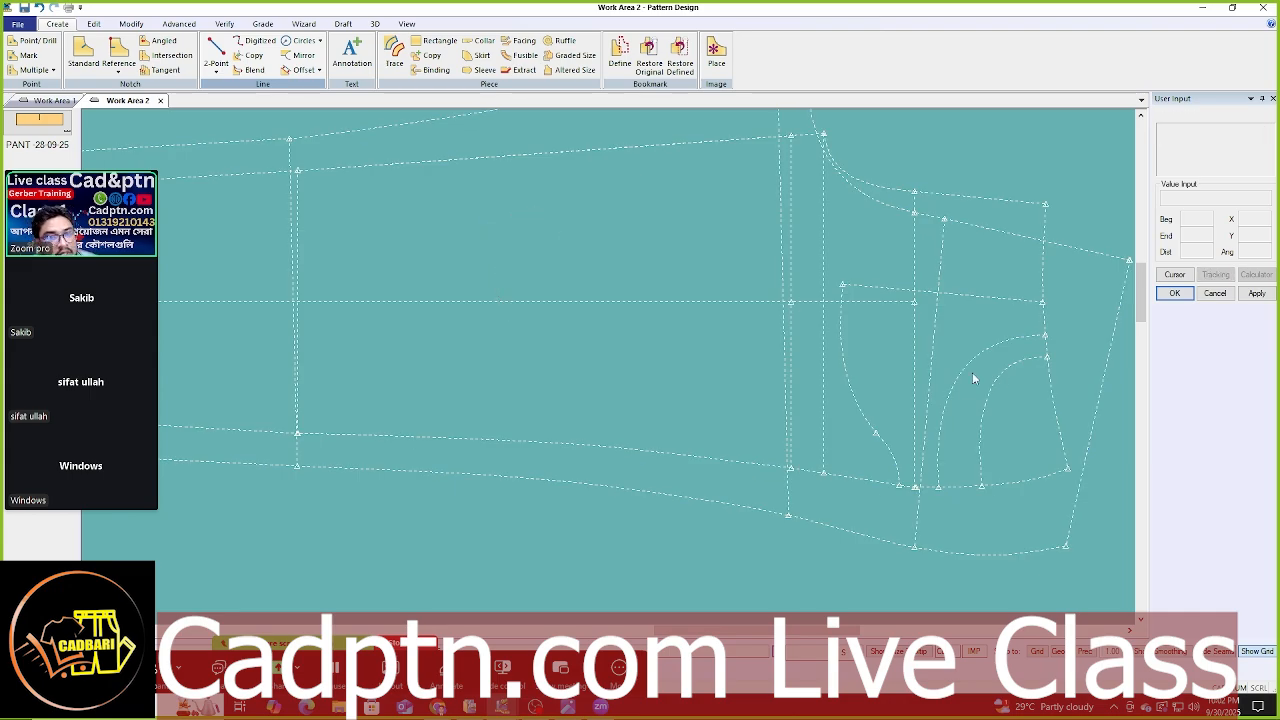
scroll(873, 406, up, 2)
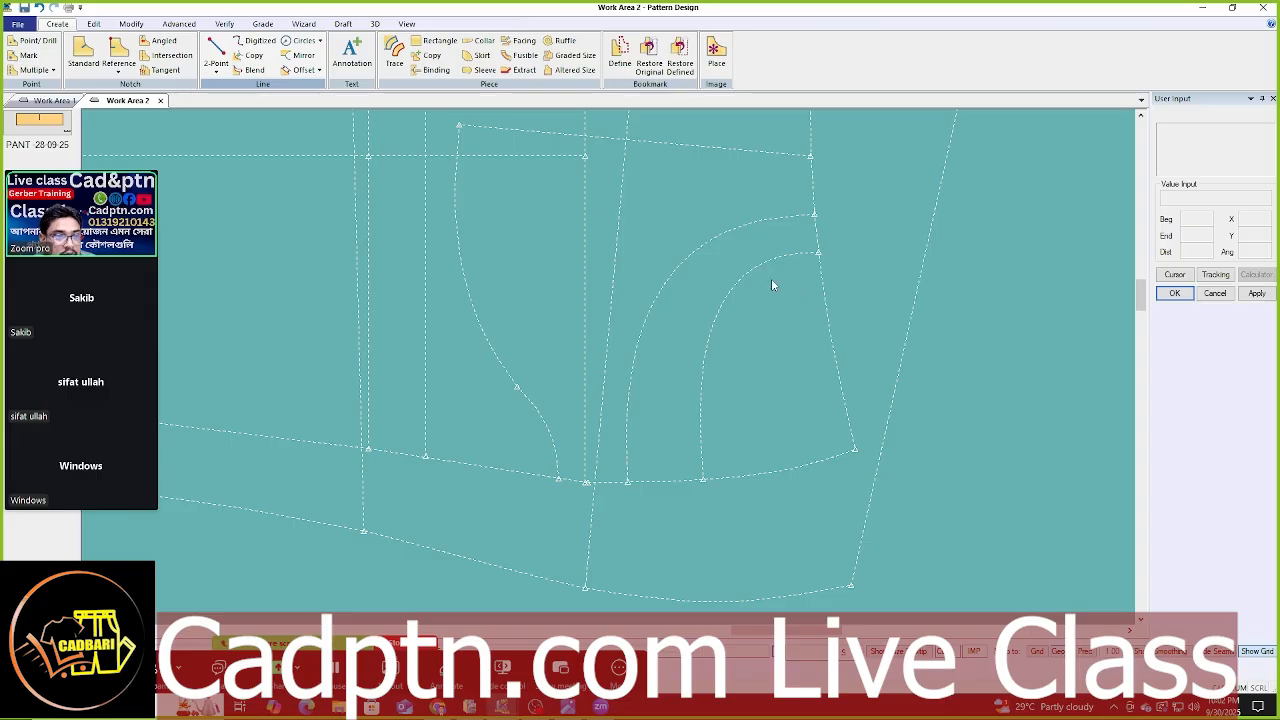
- Adjust the longer pocket bag curve by shifting one of its intermediate points slightly in a straight vertical direction with Move Smooth
scroll(761, 415, up, 1)
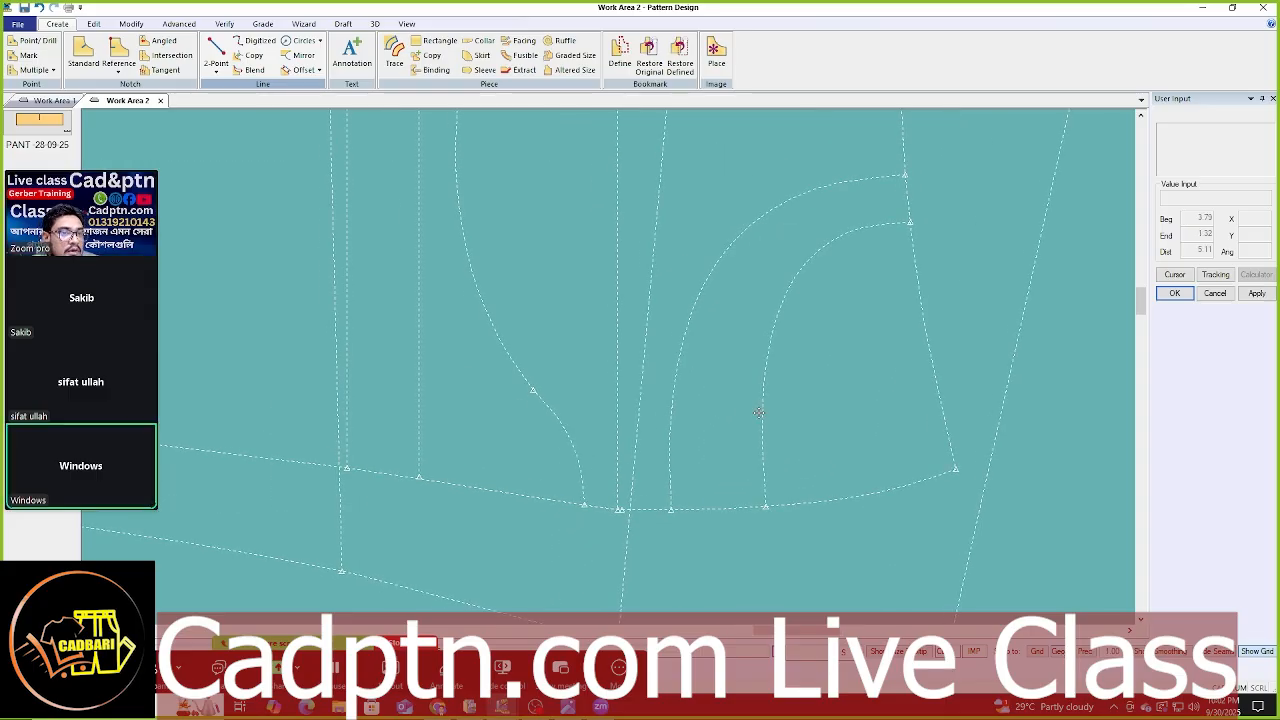
scroll(754, 414, down, 1)
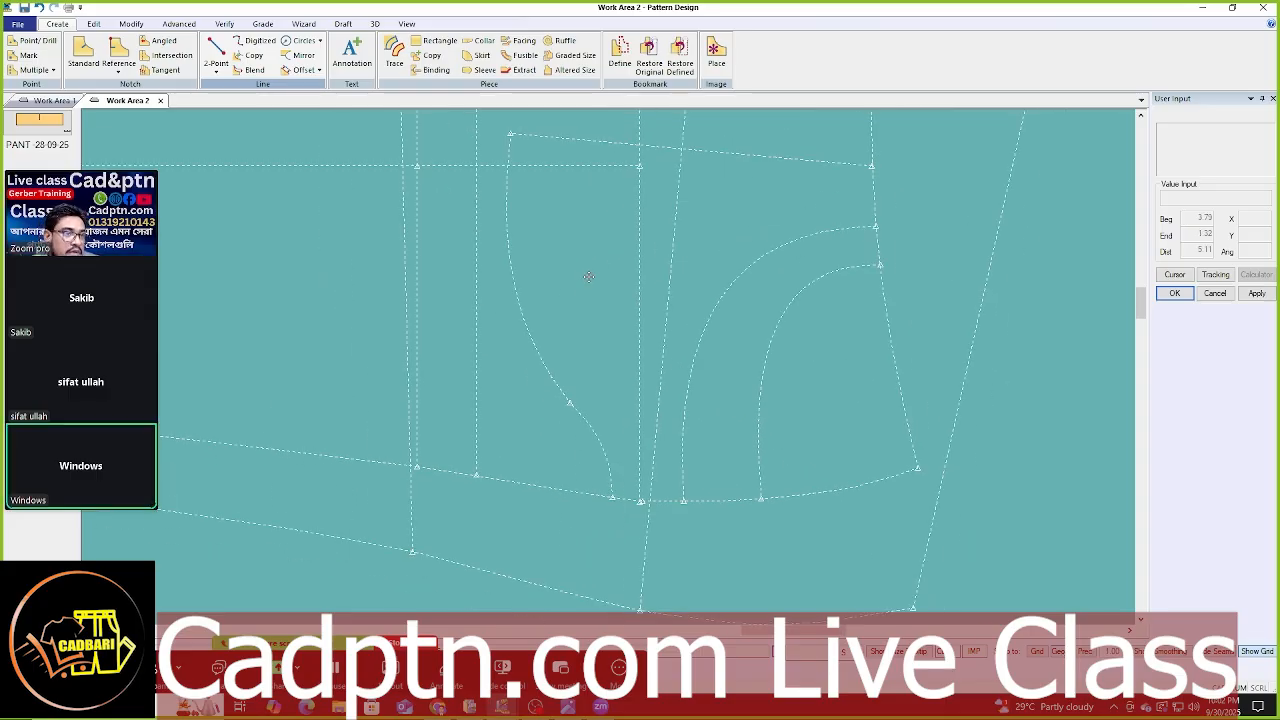
middle_drag(582, 266, 598, 277)
key(m)
click(527, 275)
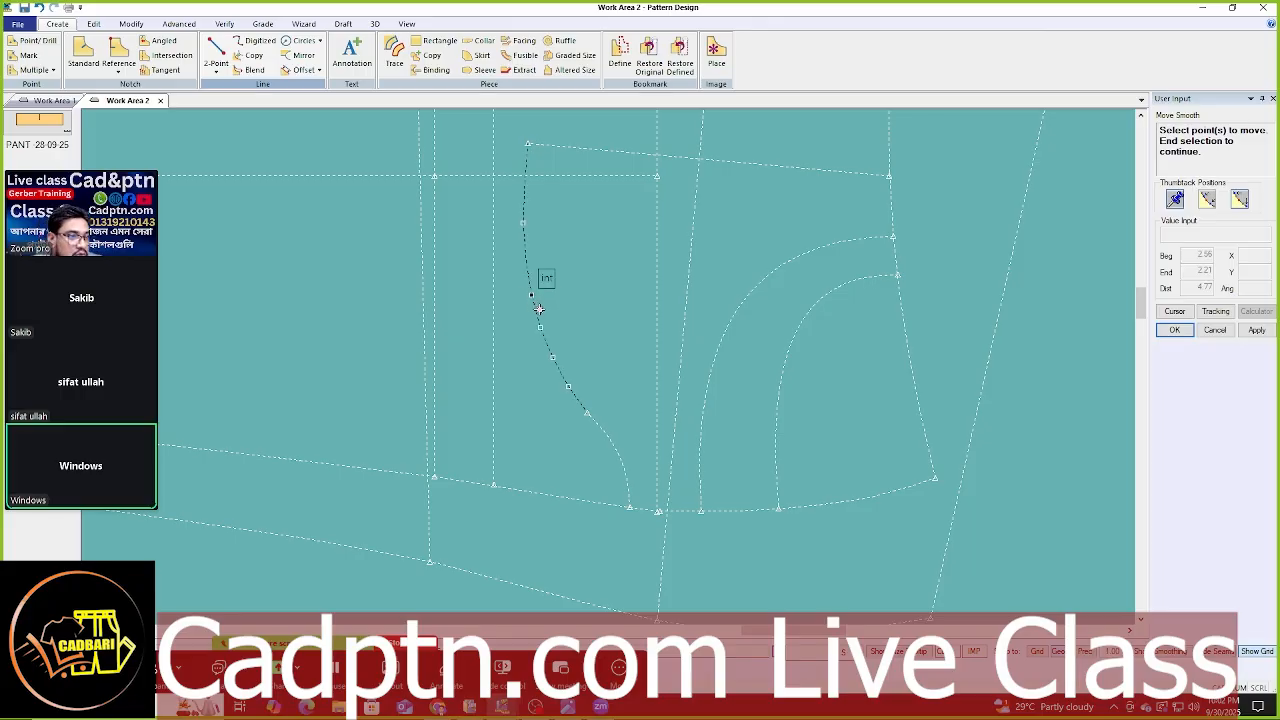
scroll(537, 310, up, 1)
right_click(608, 426)
right_click(530, 297)
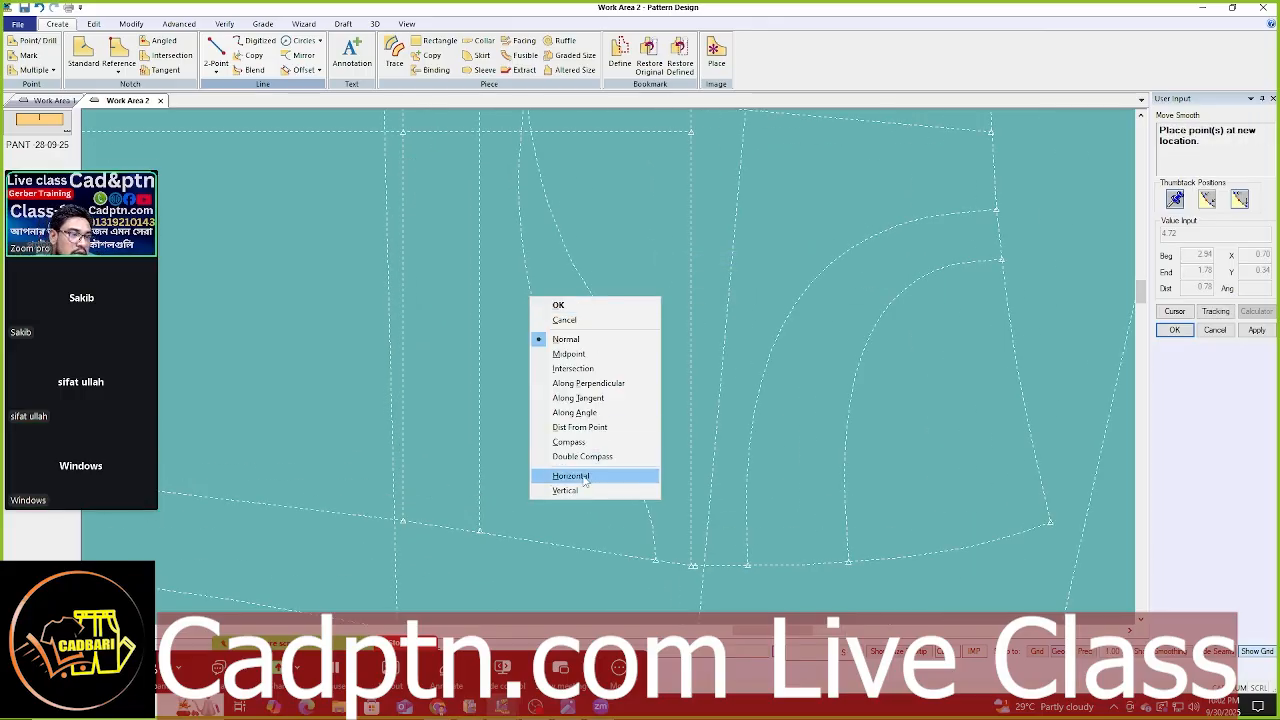
click(570, 478)
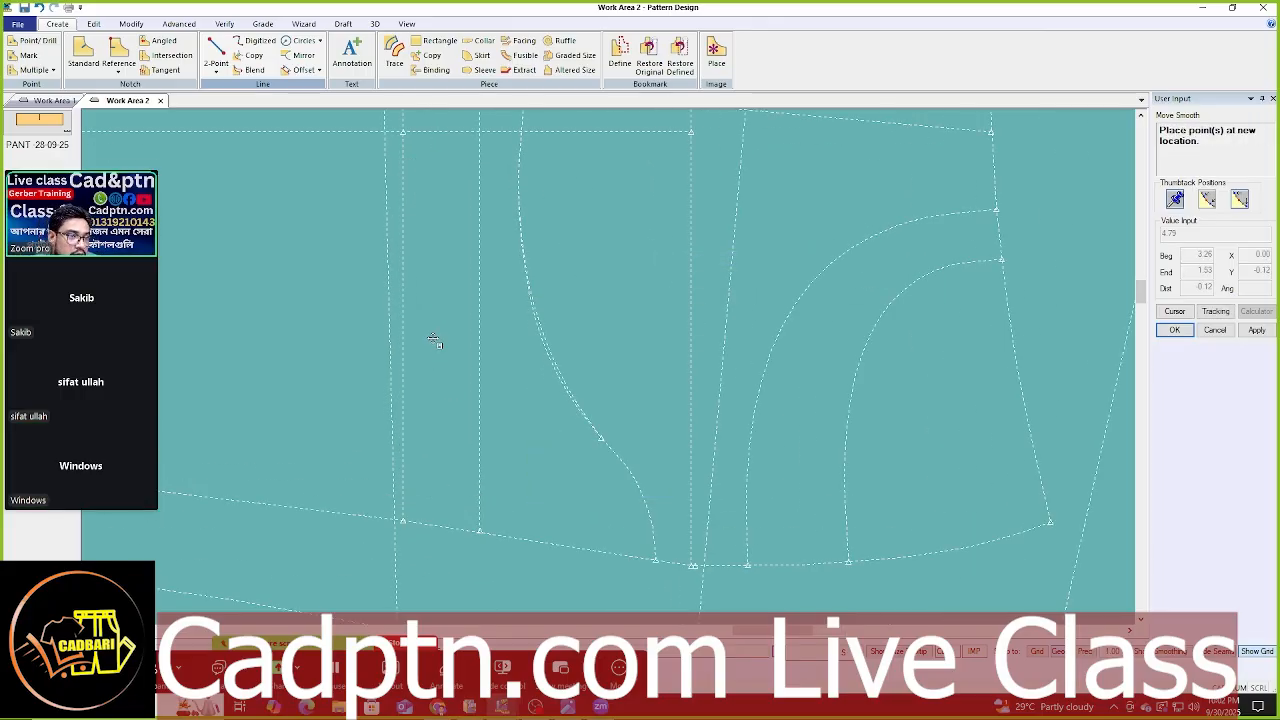
scroll(680, 386, down, 1)
right_click(808, 235)
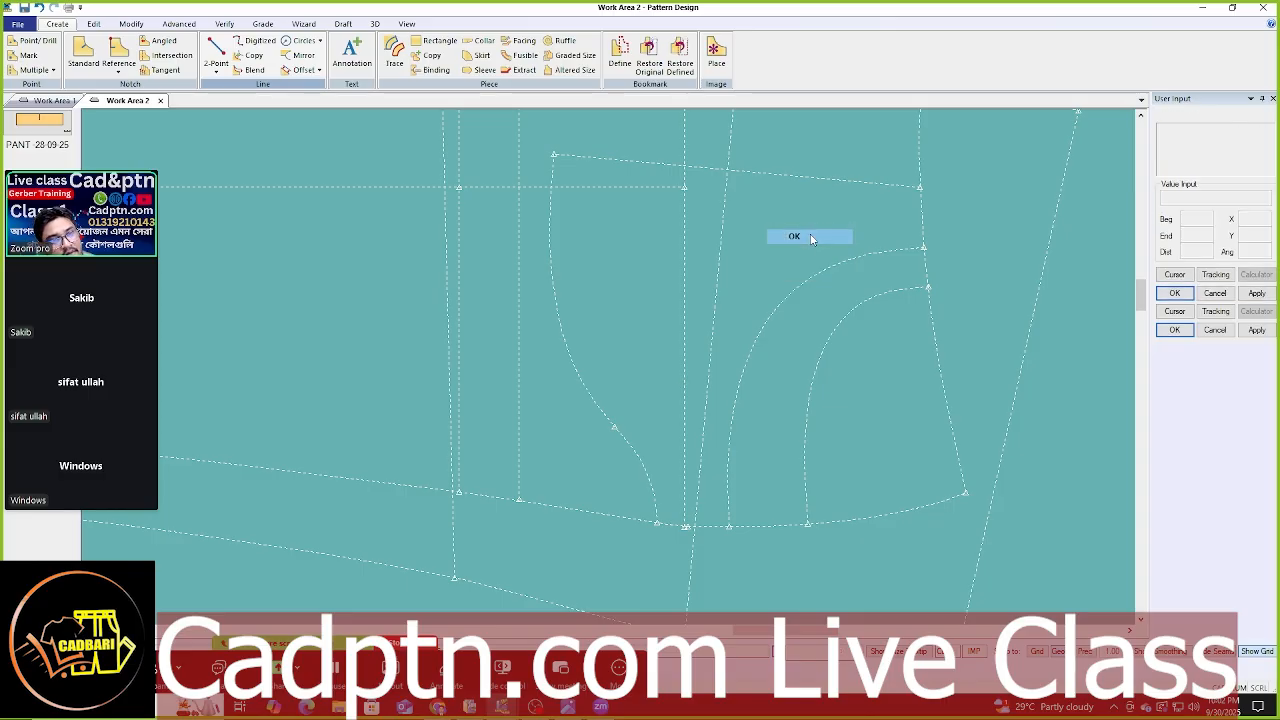
- Smooth both curved front pocket opening lines over their full length with Smooth Line at a factor of 0.005
scroll(870, 385, up, 1)
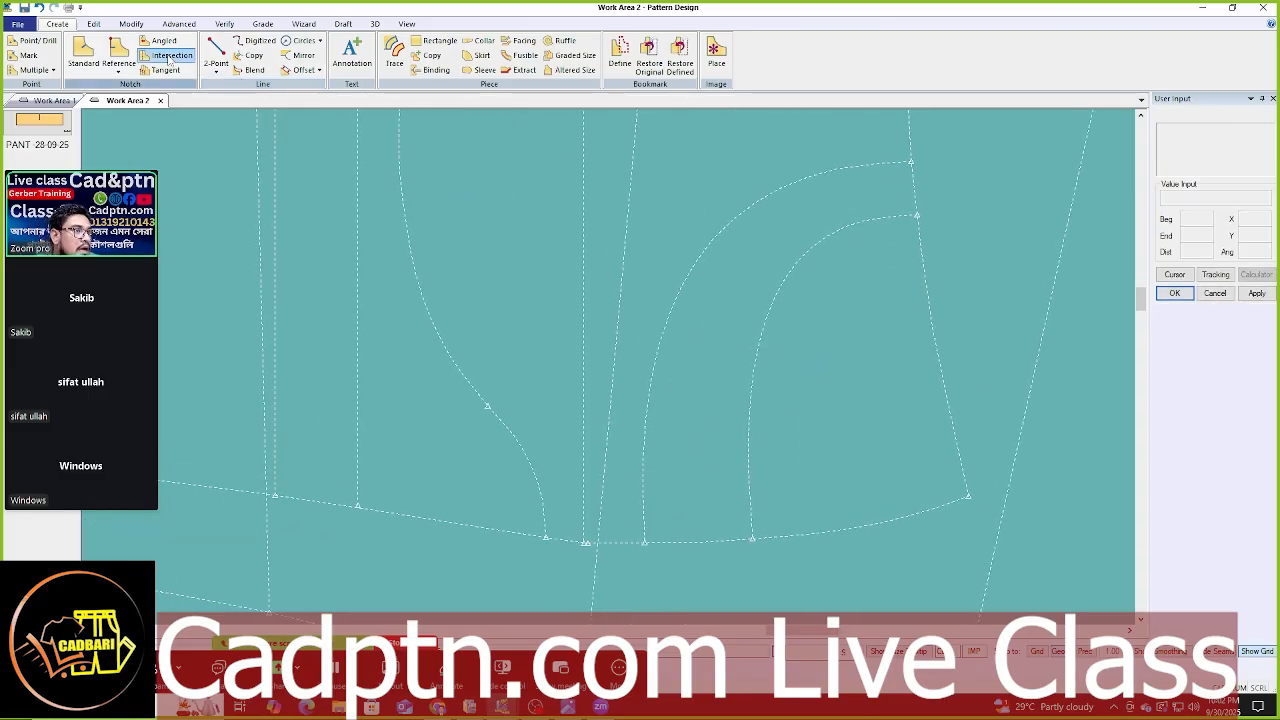
click(131, 23)
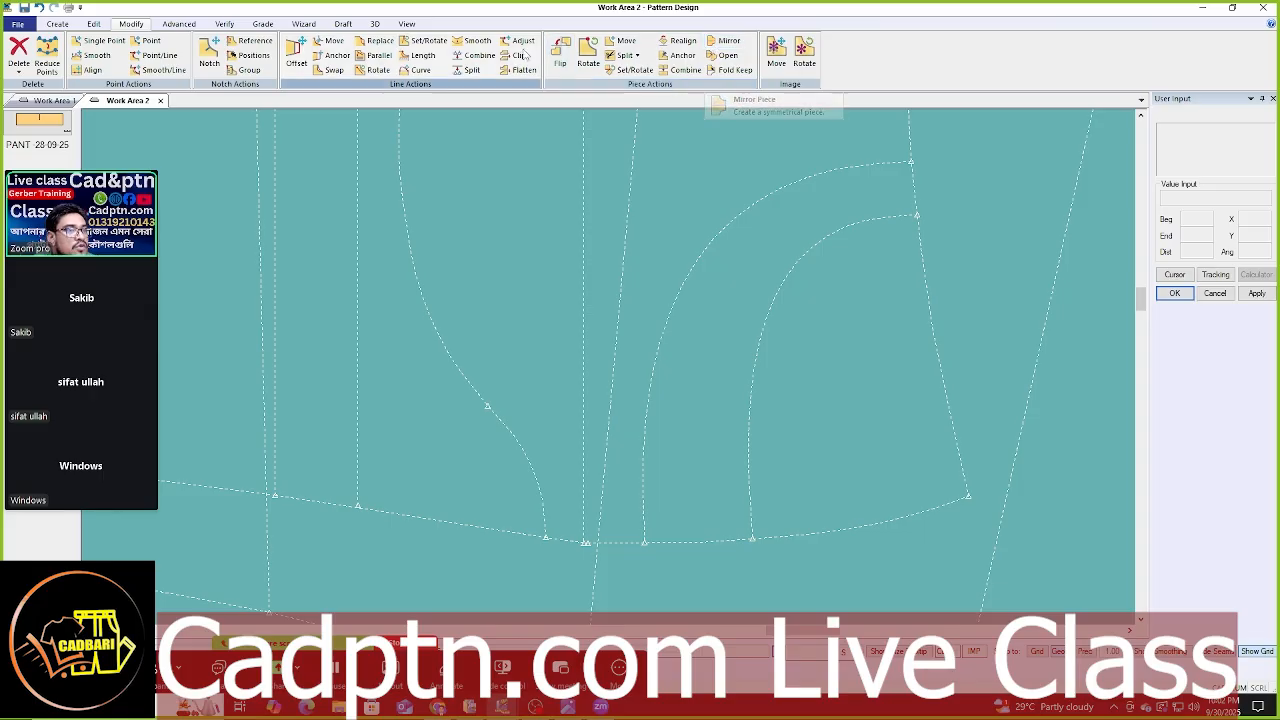
click(470, 41)
click(773, 290)
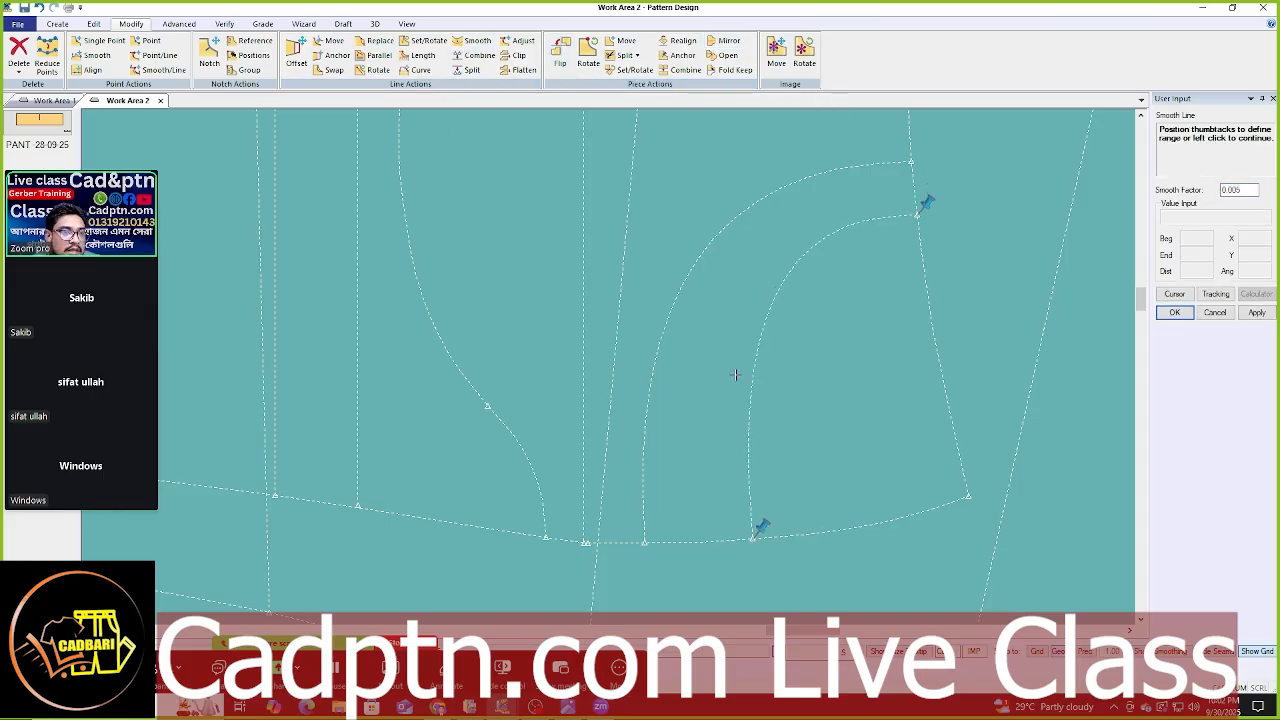
right_click(861, 192)
click(870, 201)
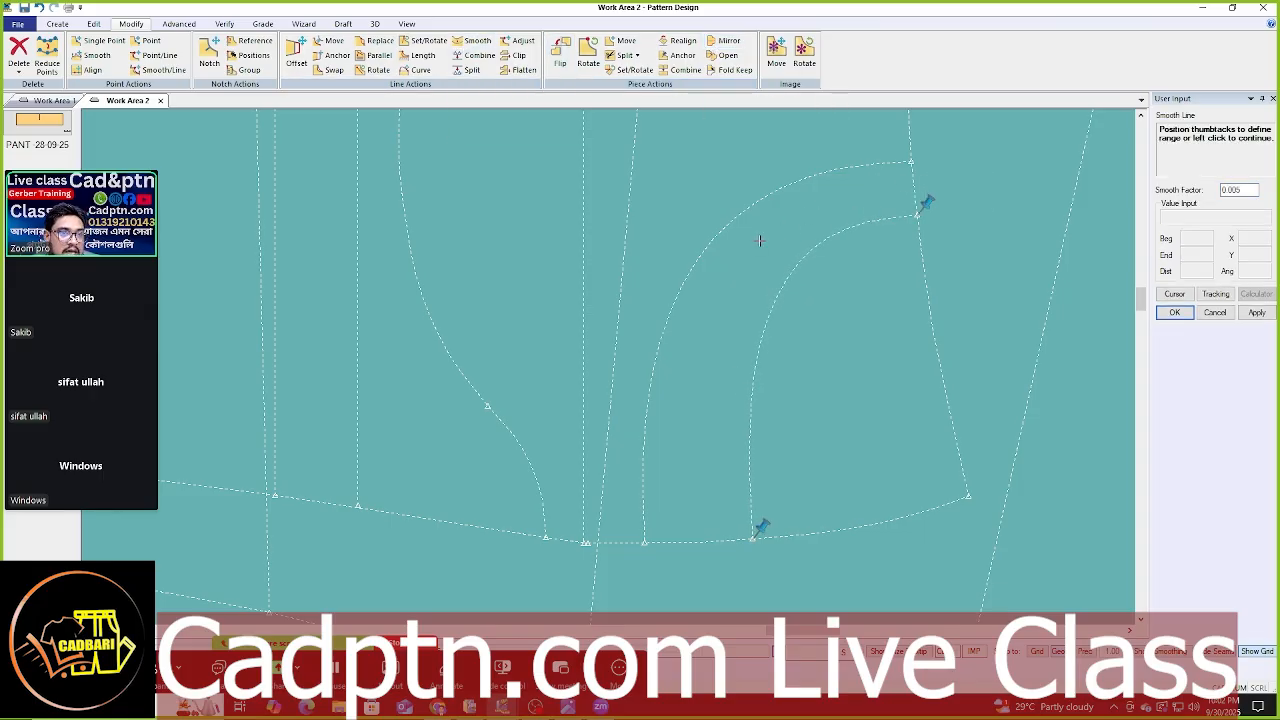
click(761, 240)
right_click(903, 194)
click(917, 191)
right_click(922, 195)
click(909, 189)
- Move the inseam end of the back knee line horizontally so it lines up with the front knee line
scroll(958, 350, down, 5)
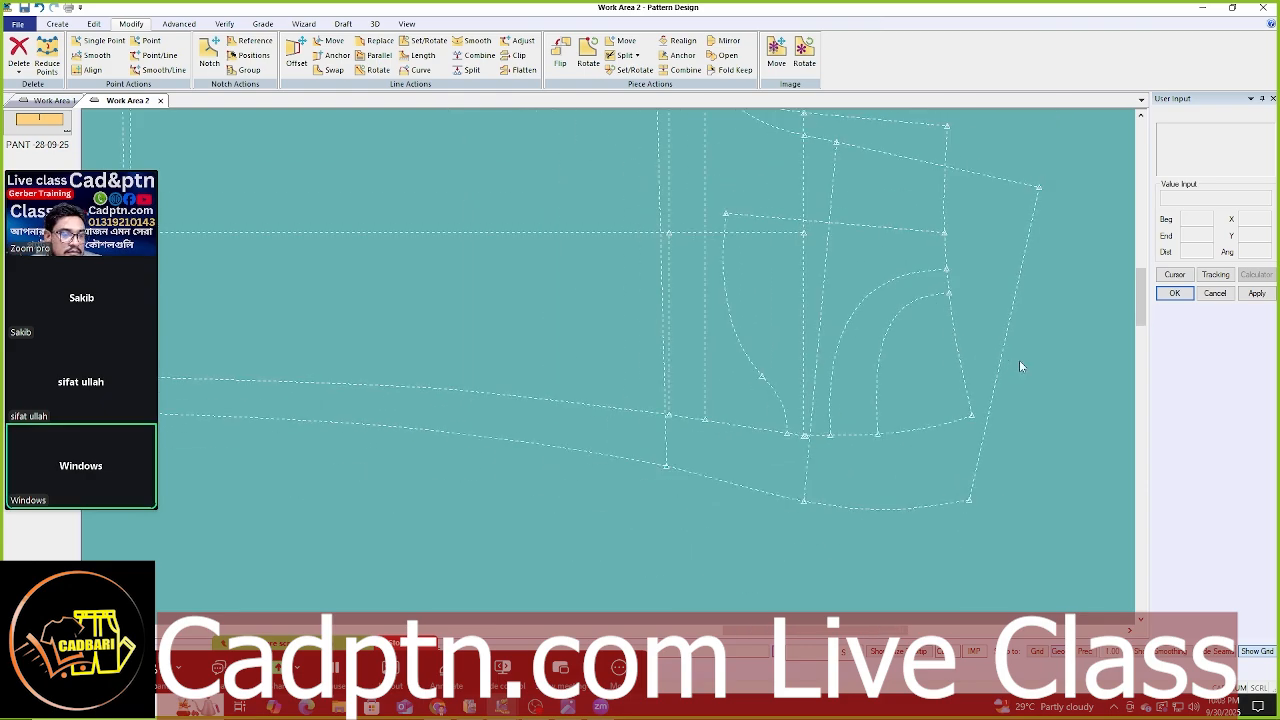
scroll(660, 292, up, 2)
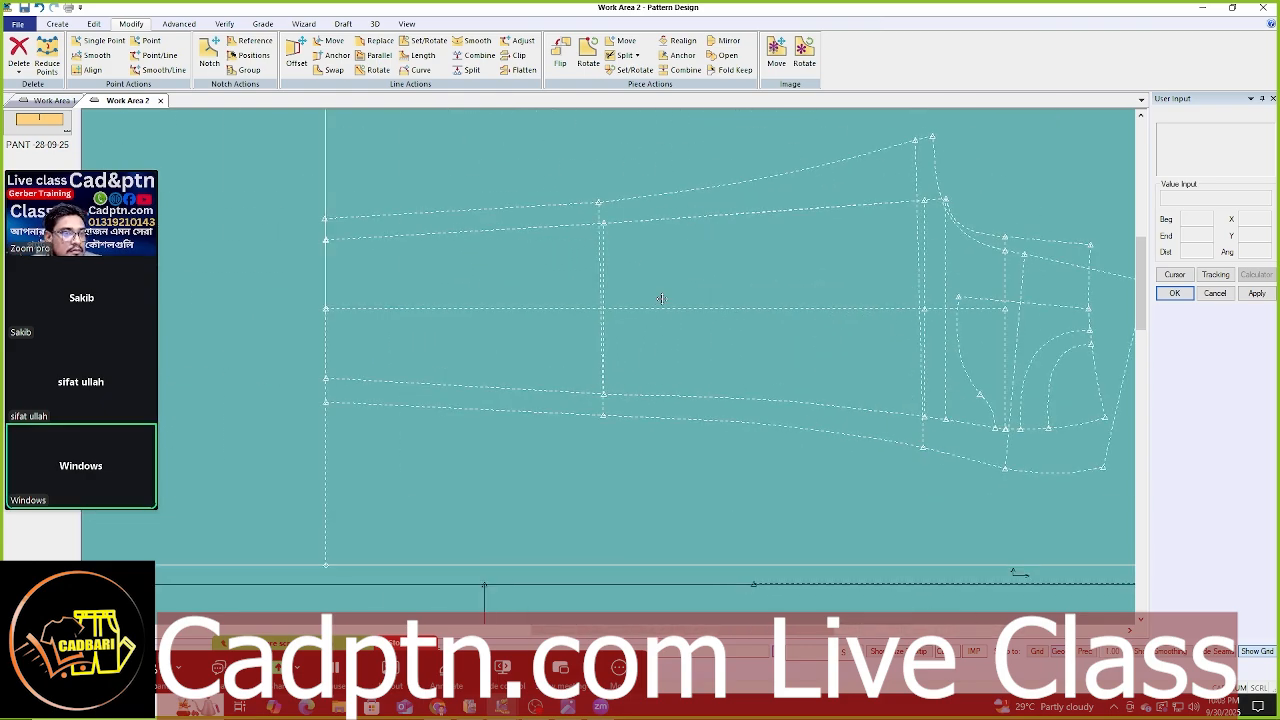
key(m)
scroll(609, 190, up, 3)
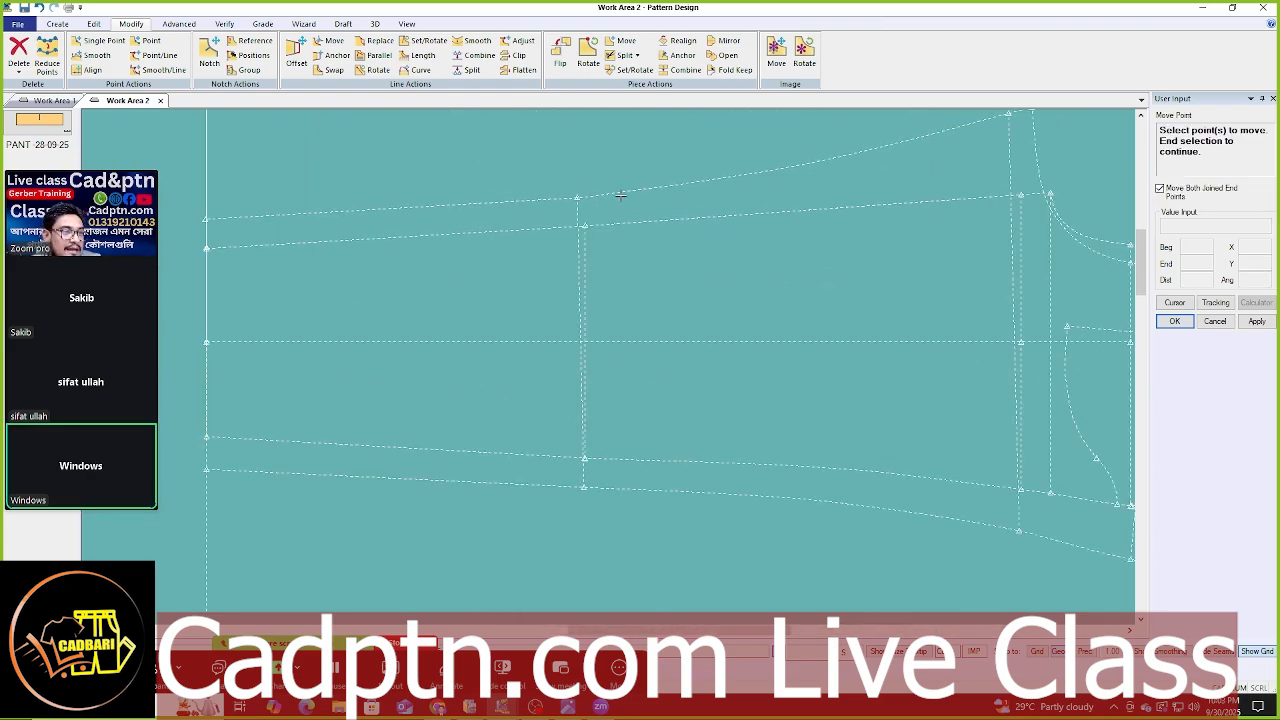
click(577, 197)
right_click(552, 198)
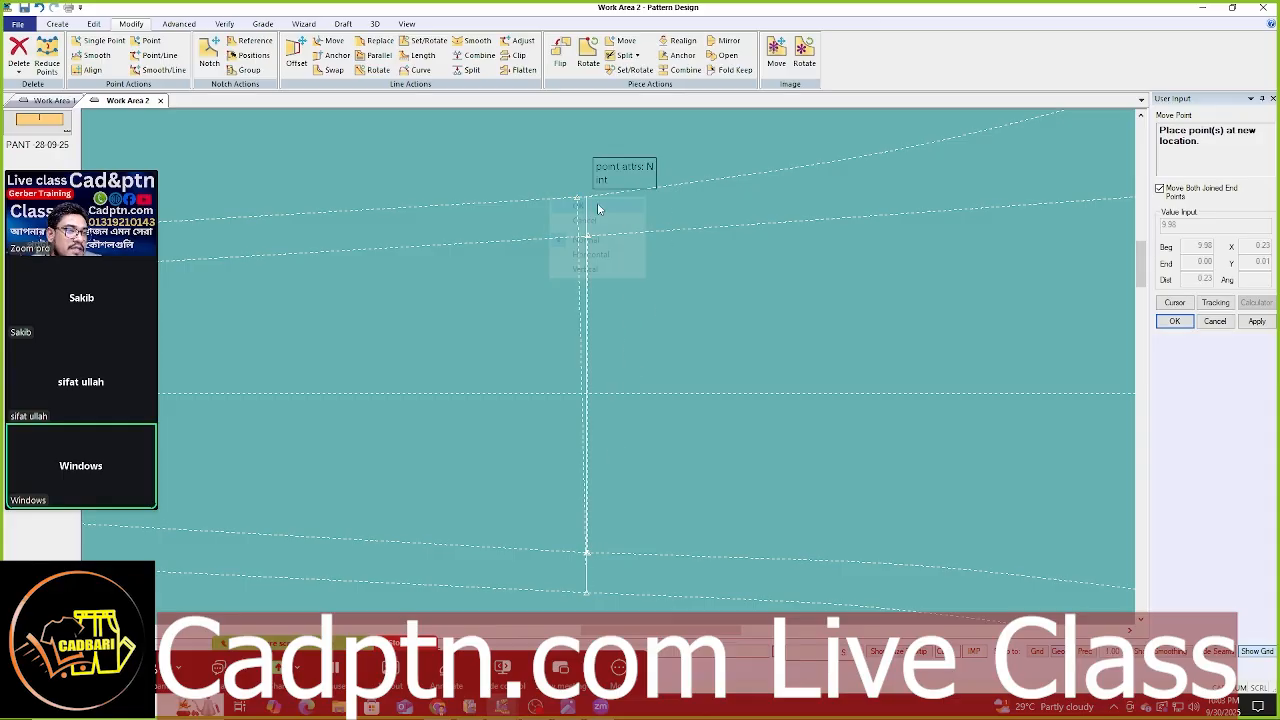
click(606, 254)
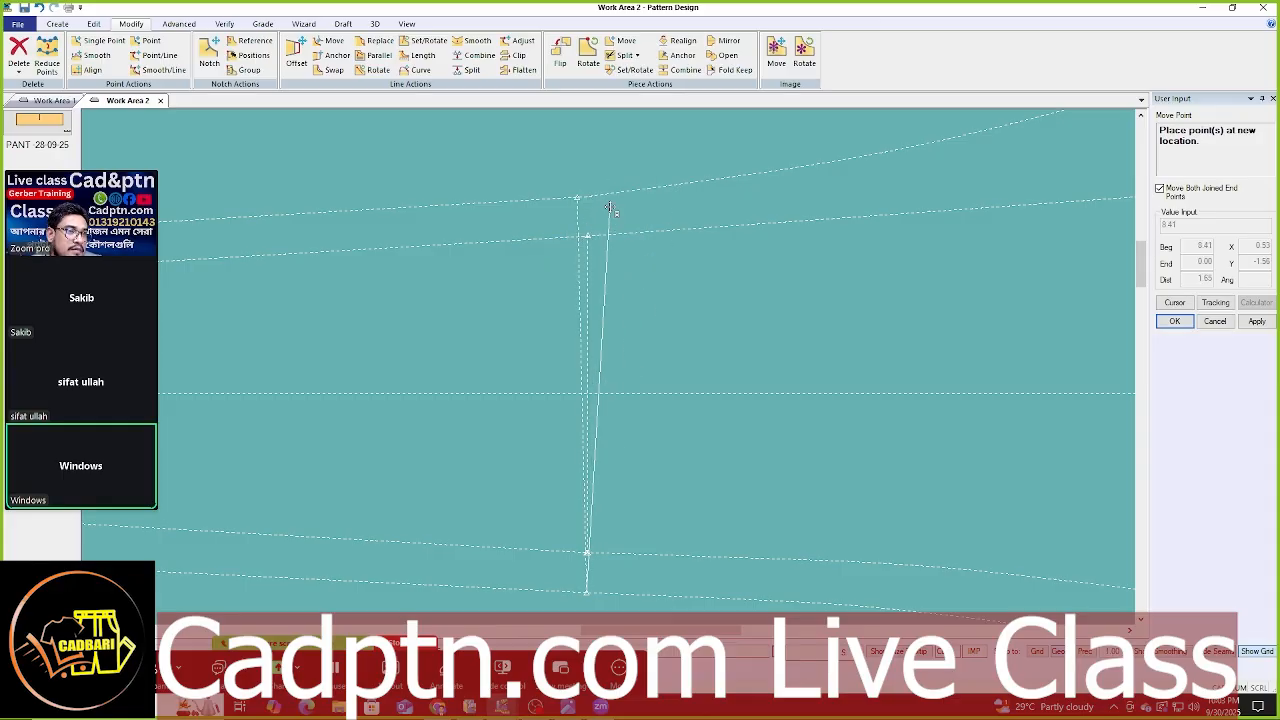
right_click(565, 201)
click(610, 257)
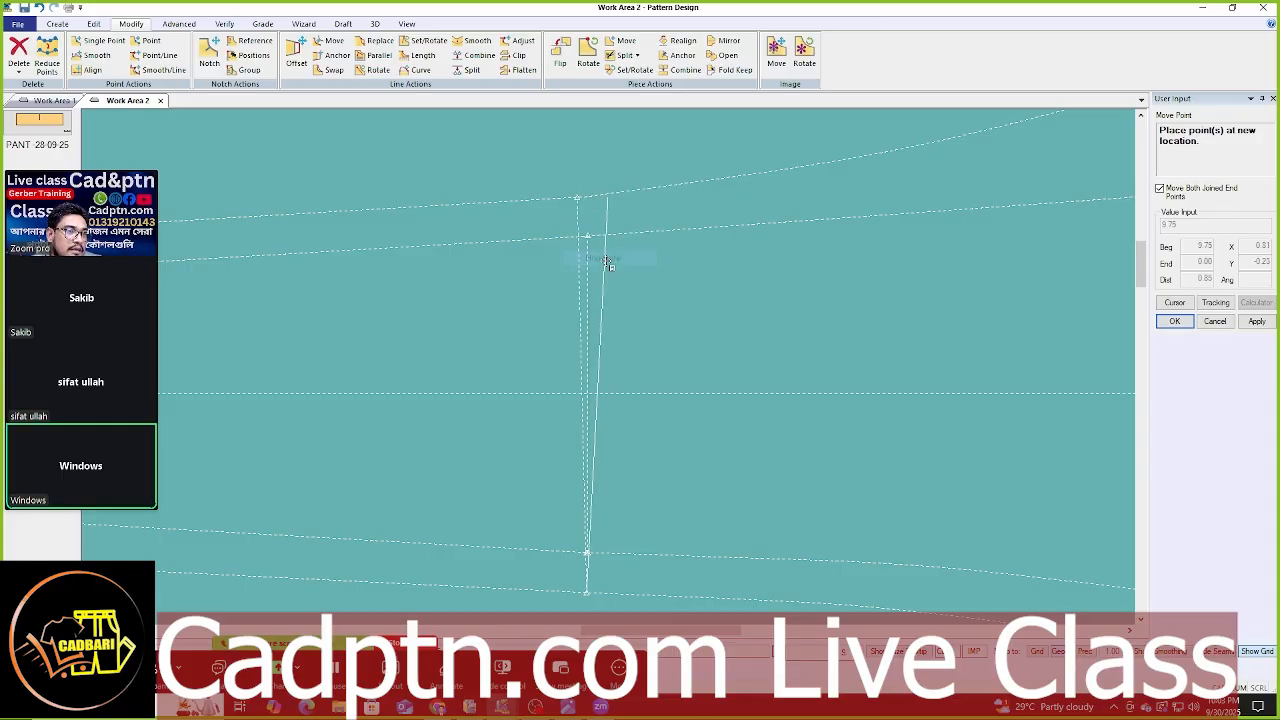
click(686, 207)
scroll(531, 223, down, 5)
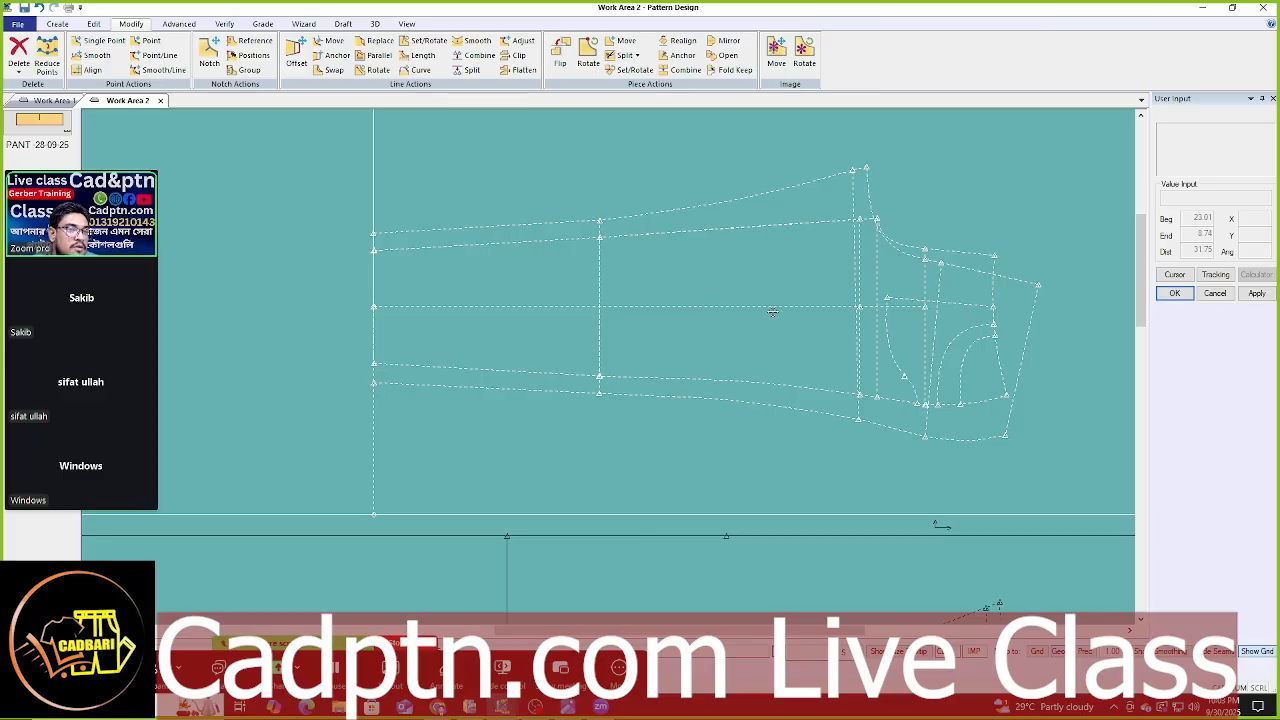
scroll(780, 313, up, 1)
key(Delete)
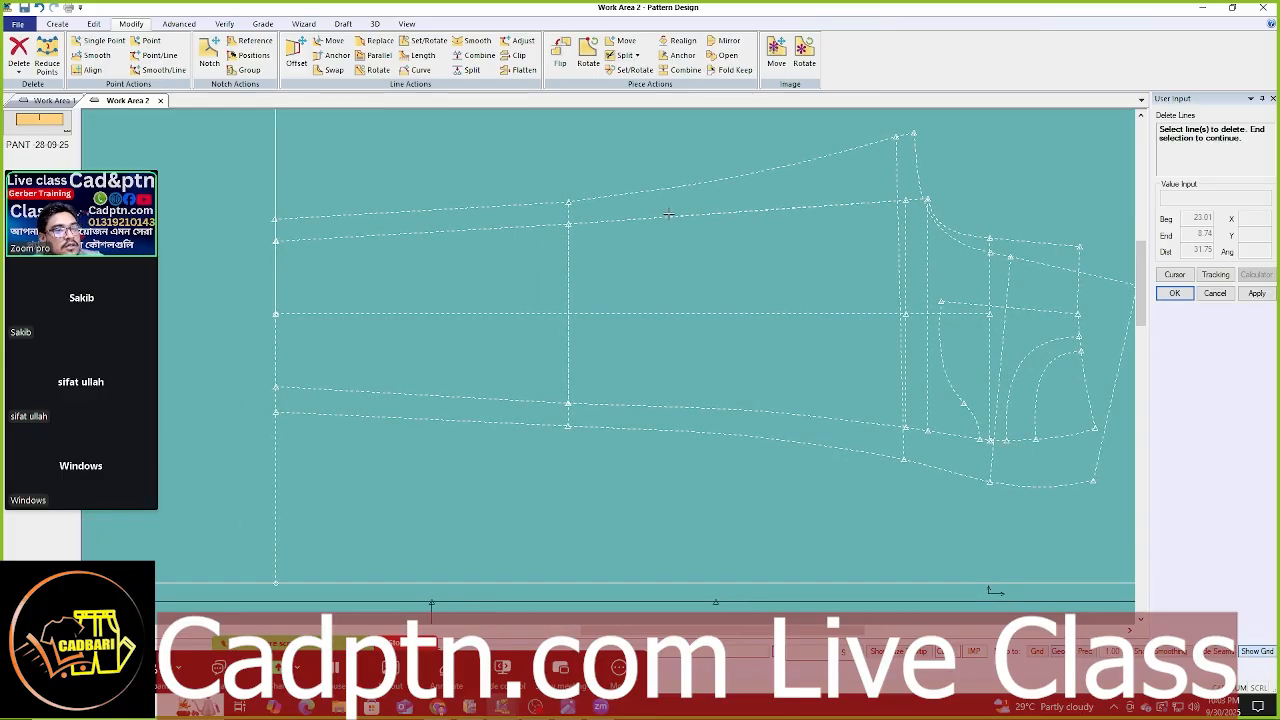
right_click(795, 206)
click(843, 194)
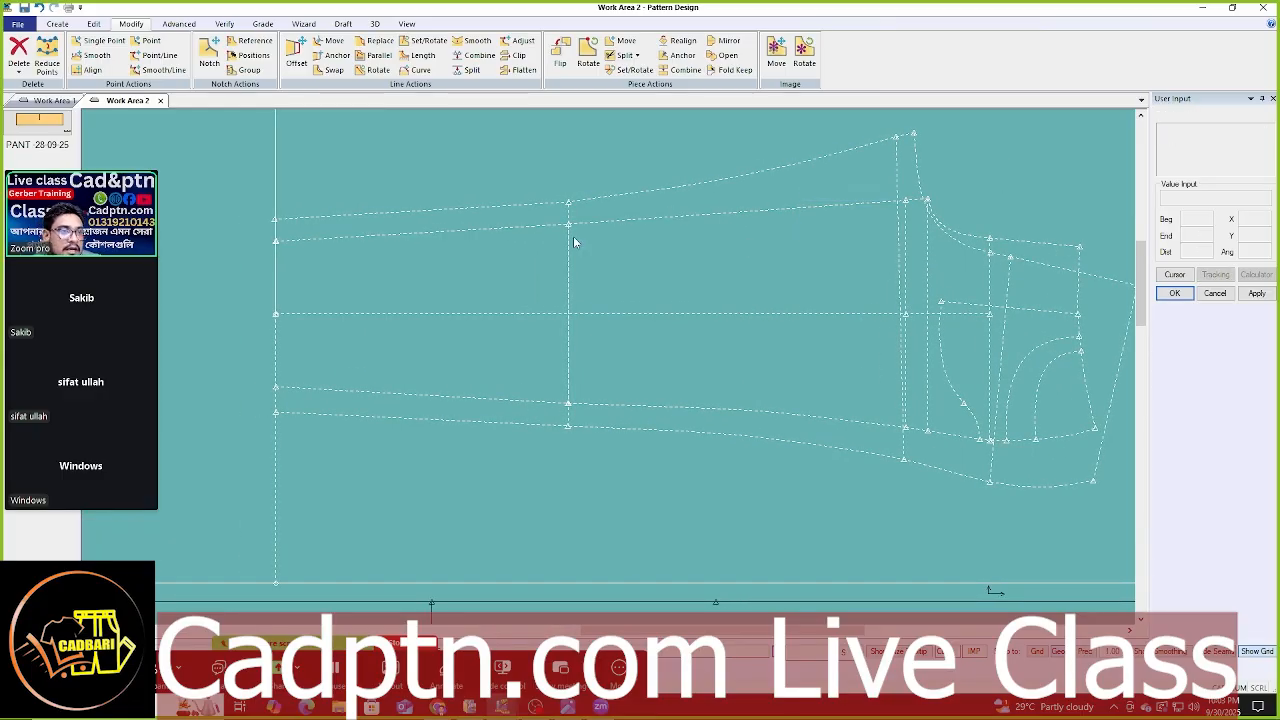
scroll(573, 236, down, 2)
scroll(609, 258, up, 2)
middle_drag(609, 258, 642, 297)
middle_drag(720, 329, 750, 327)
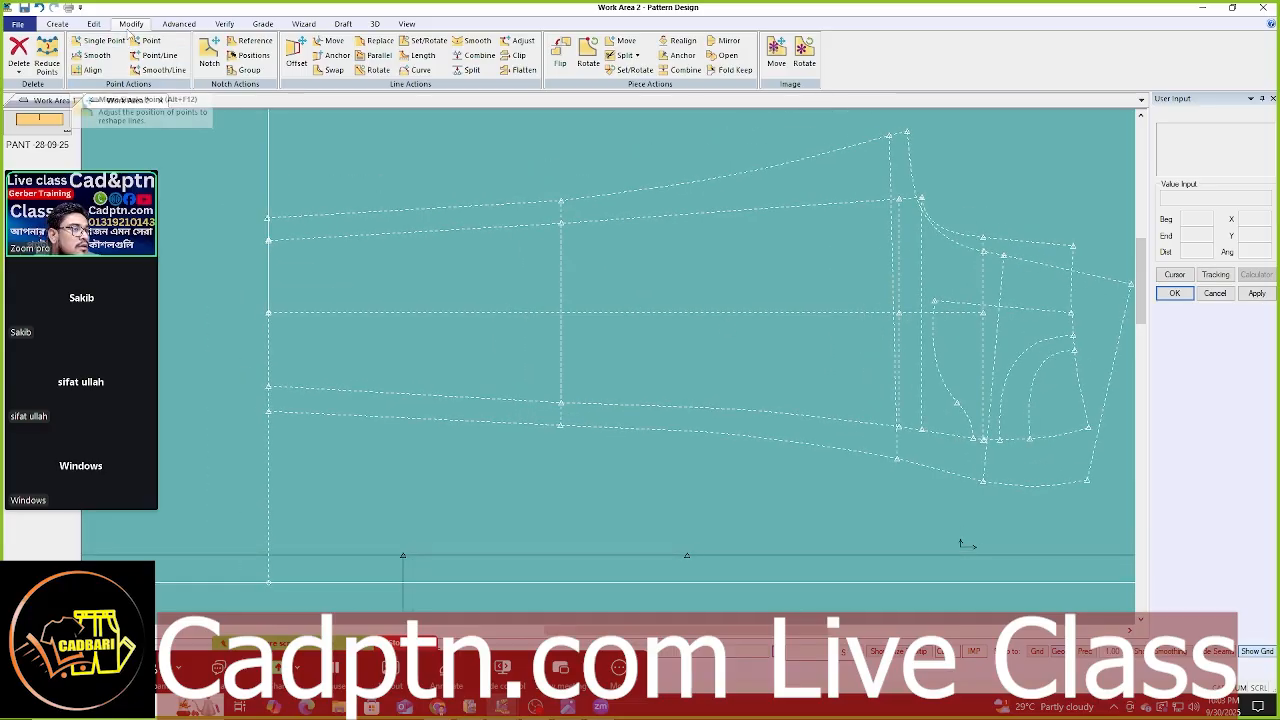
- Smooth the back side seam between the knee line and the crotch line, using a smooth factor of 0.005
click(471, 41)
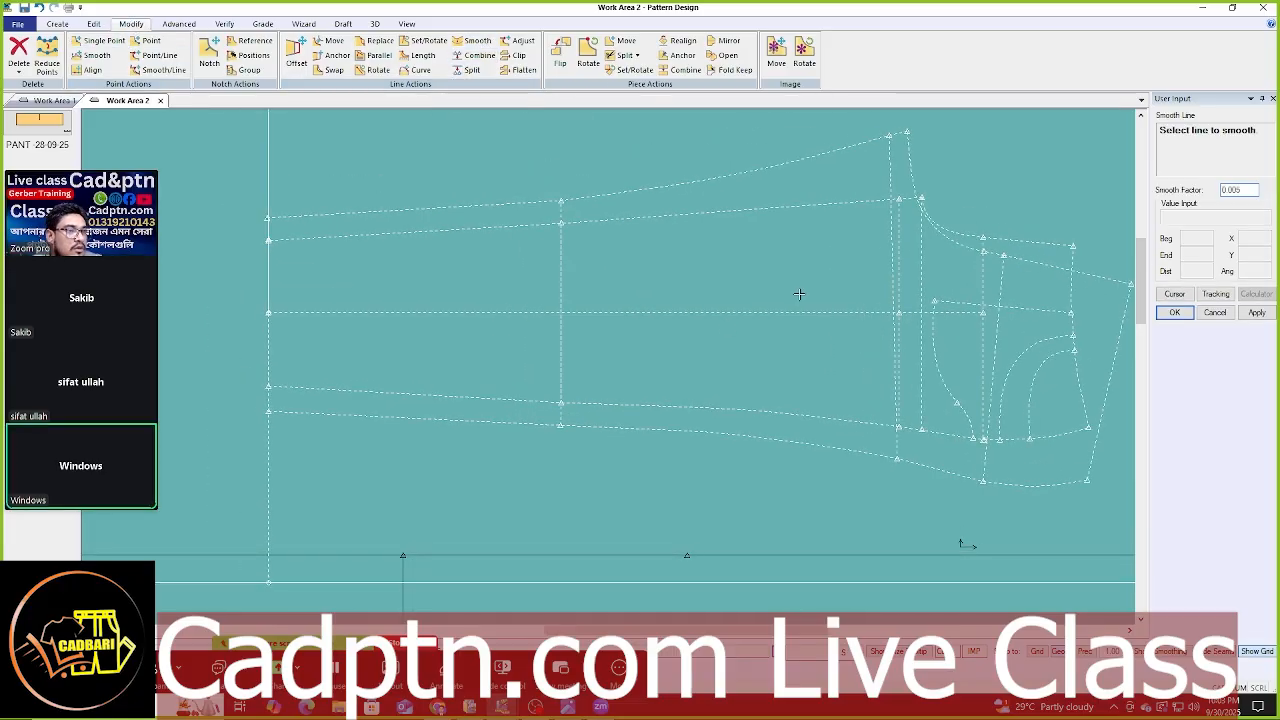
click(840, 450)
scroll(840, 450, down, 1)
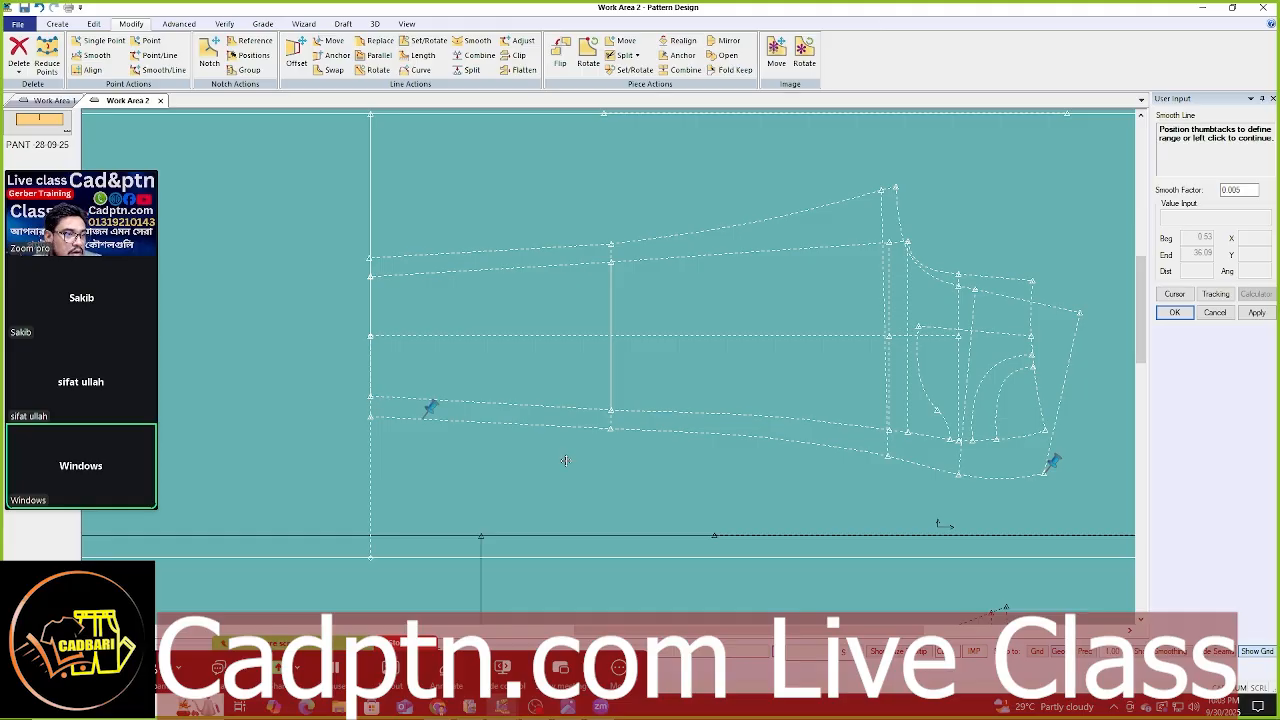
drag(566, 461, 611, 436)
scroll(1011, 497, up, 2)
drag(1061, 462, 810, 469)
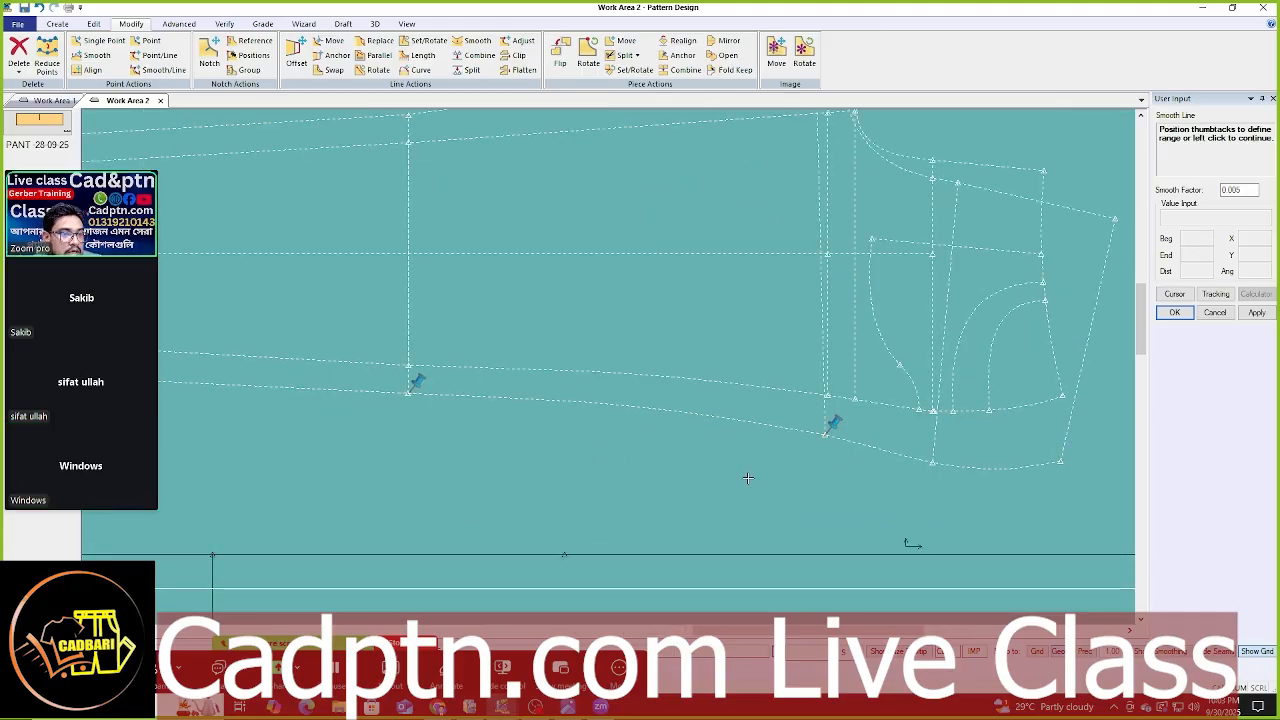
right_click(571, 281)
click(571, 279)
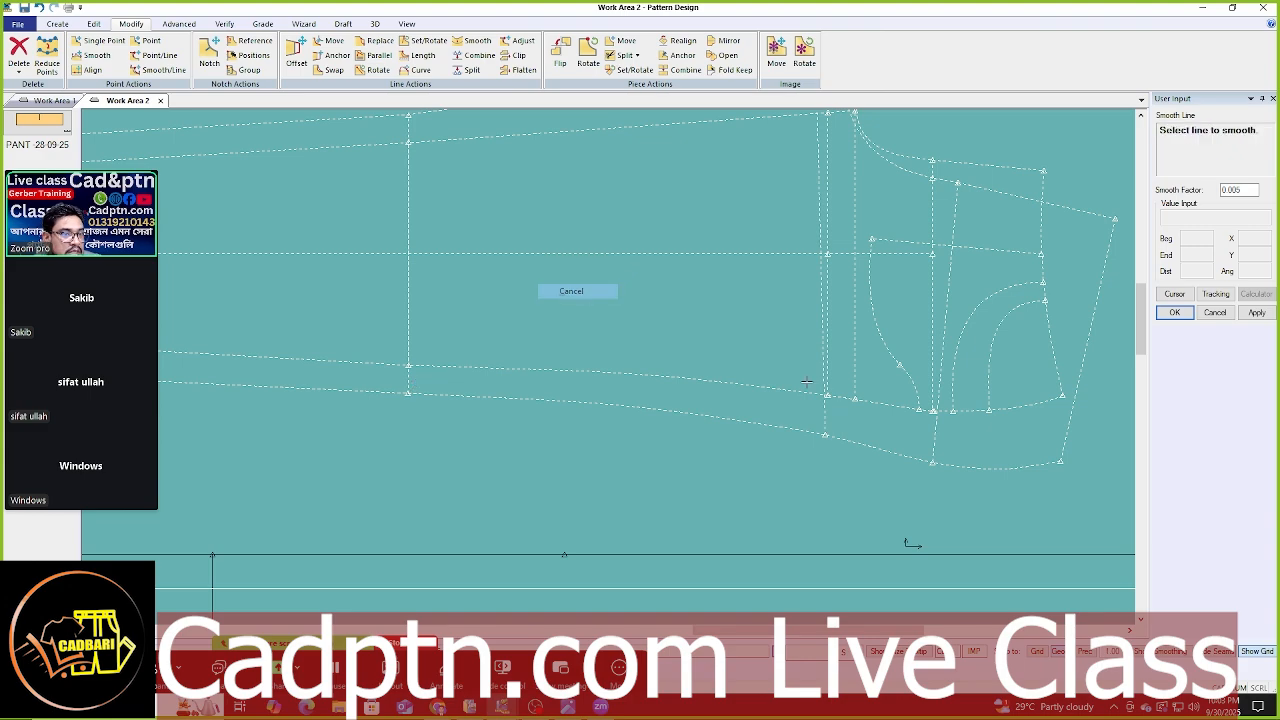
- Smooth the front side seam between the knee line and the crotch line with the 0.005 factor
click(796, 391)
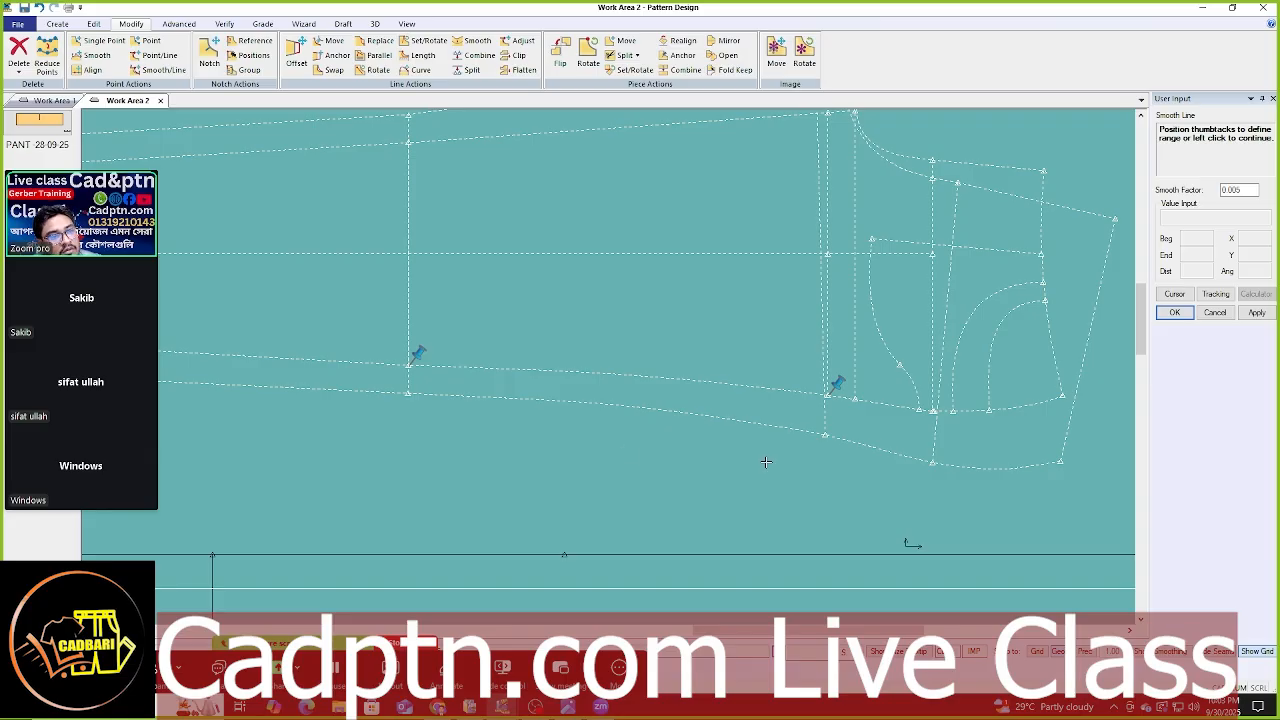
right_click(755, 263)
click(771, 277)
scroll(1045, 452, up, 3)
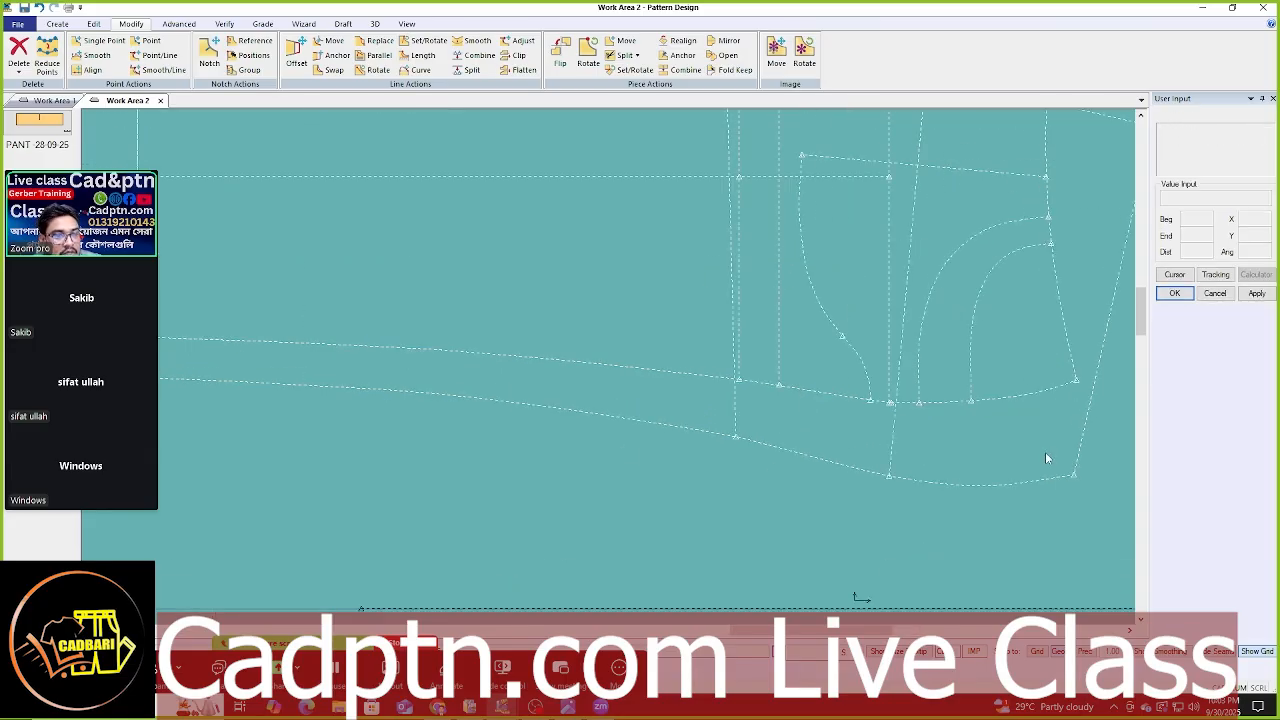
scroll(735, 379, up, 5)
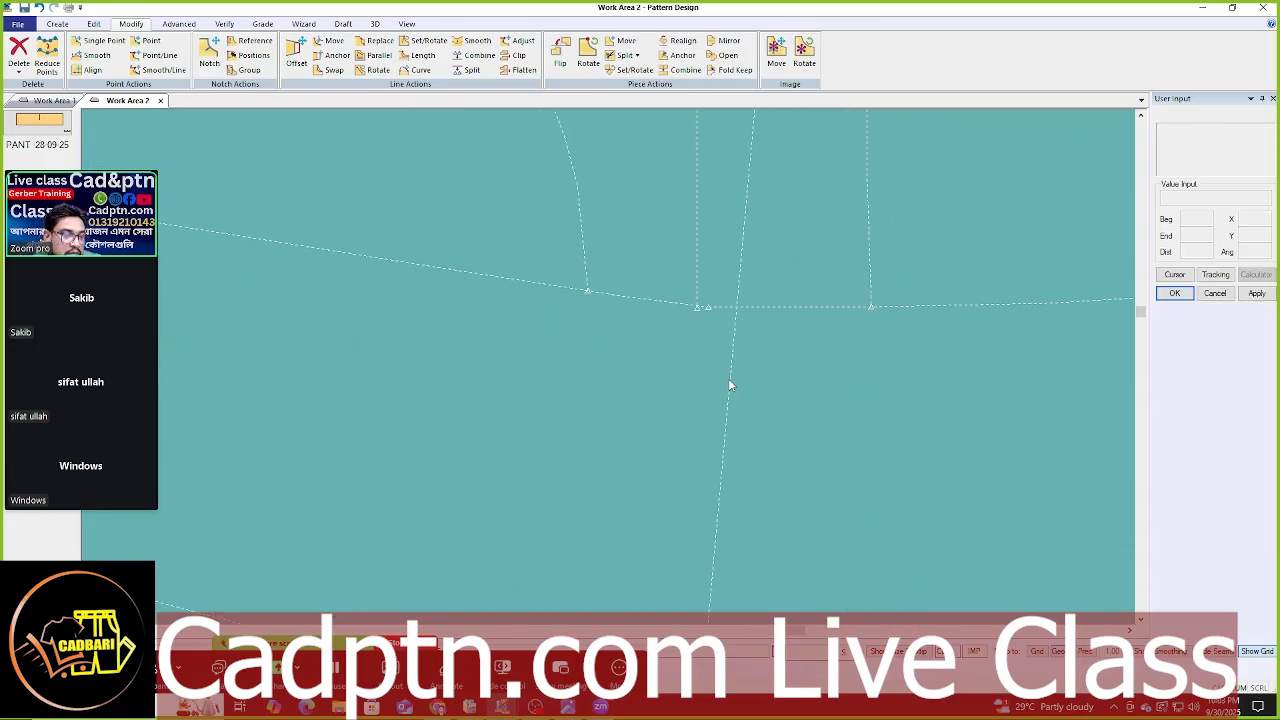
scroll(690, 289, up, 1)
click(680, 240)
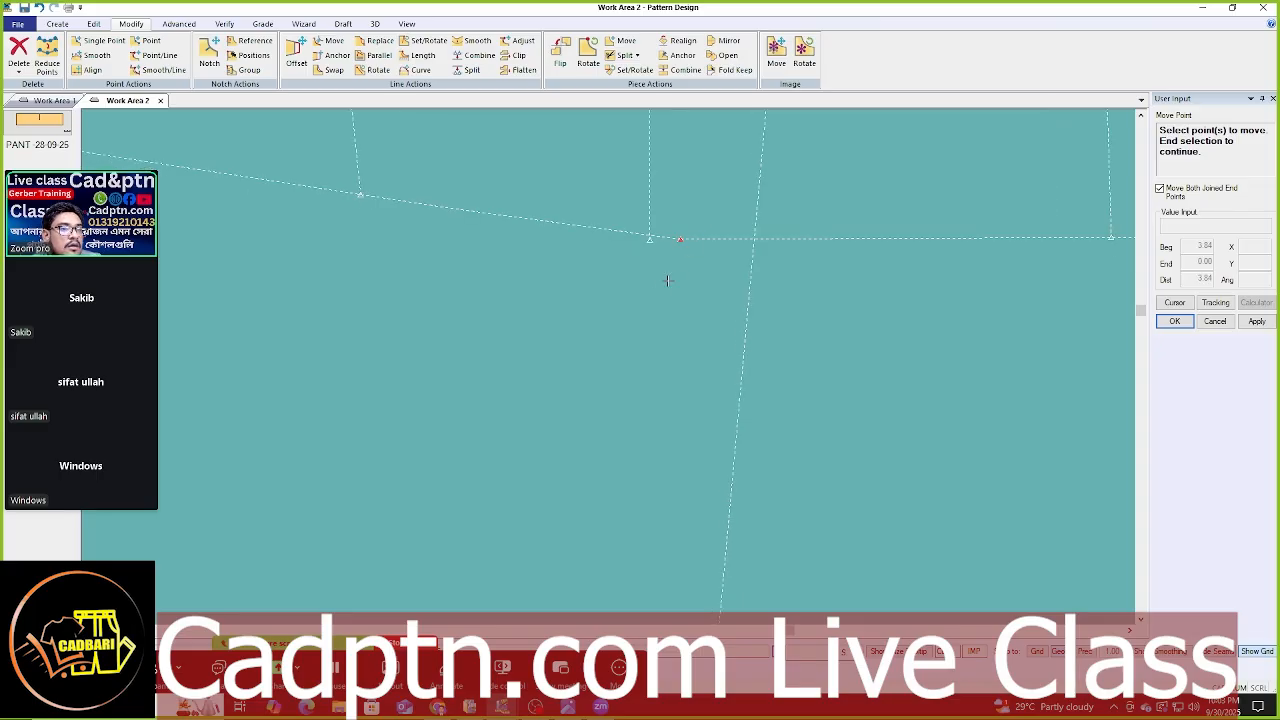
right_click(602, 212)
click(658, 240)
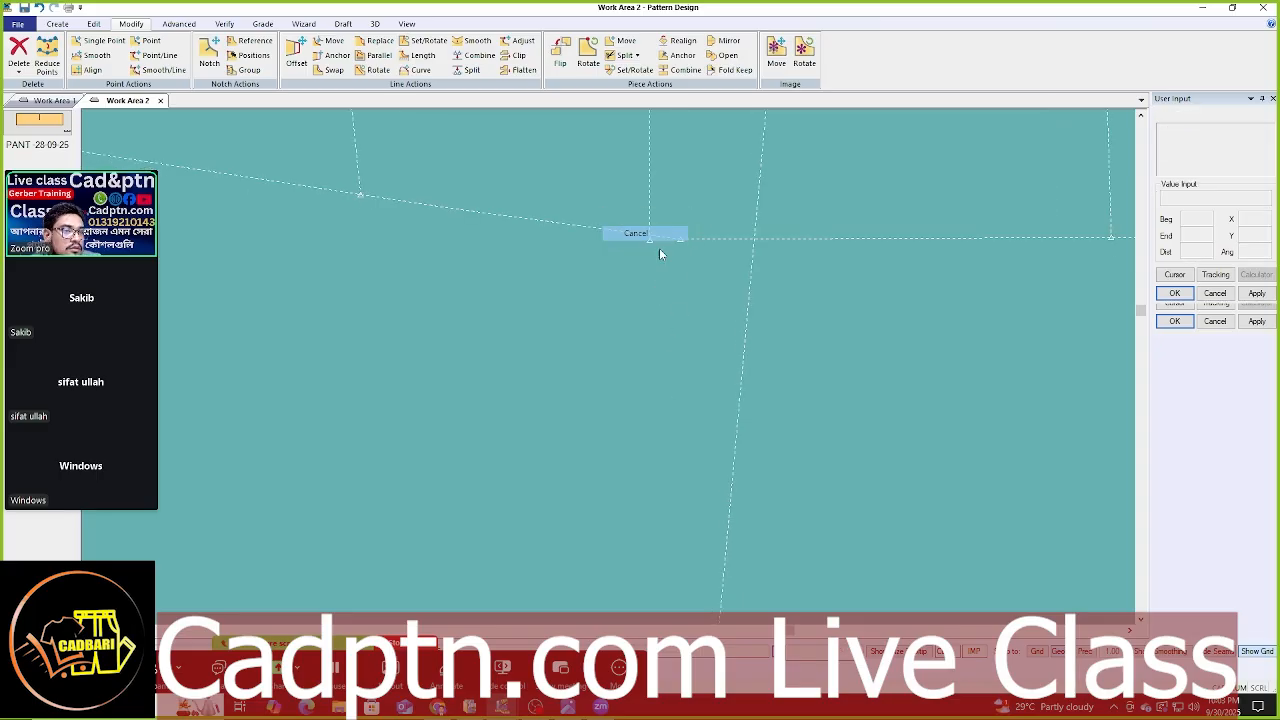
- Move the joined front side seam end points beside the hip line horizontally onto the hip line's end point
key(m)
drag(676, 445, 716, 323)
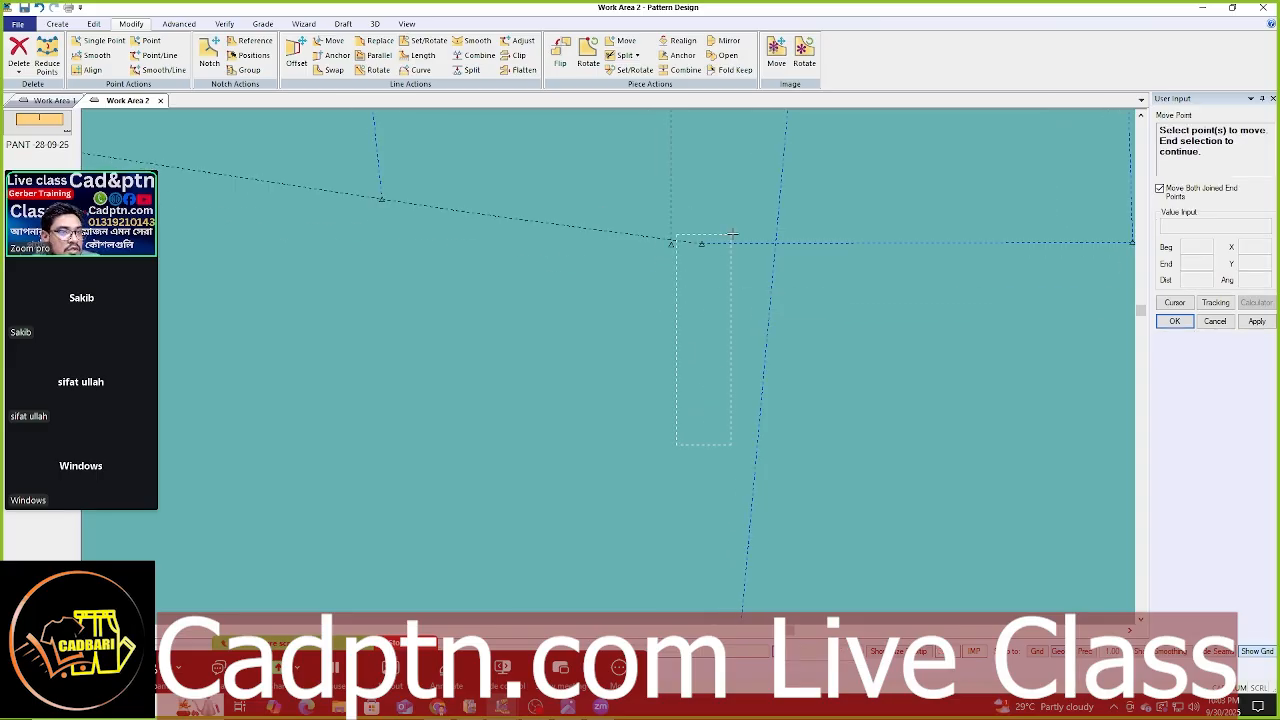
drag(732, 234, 732, 236)
right_click(681, 208)
click(720, 262)
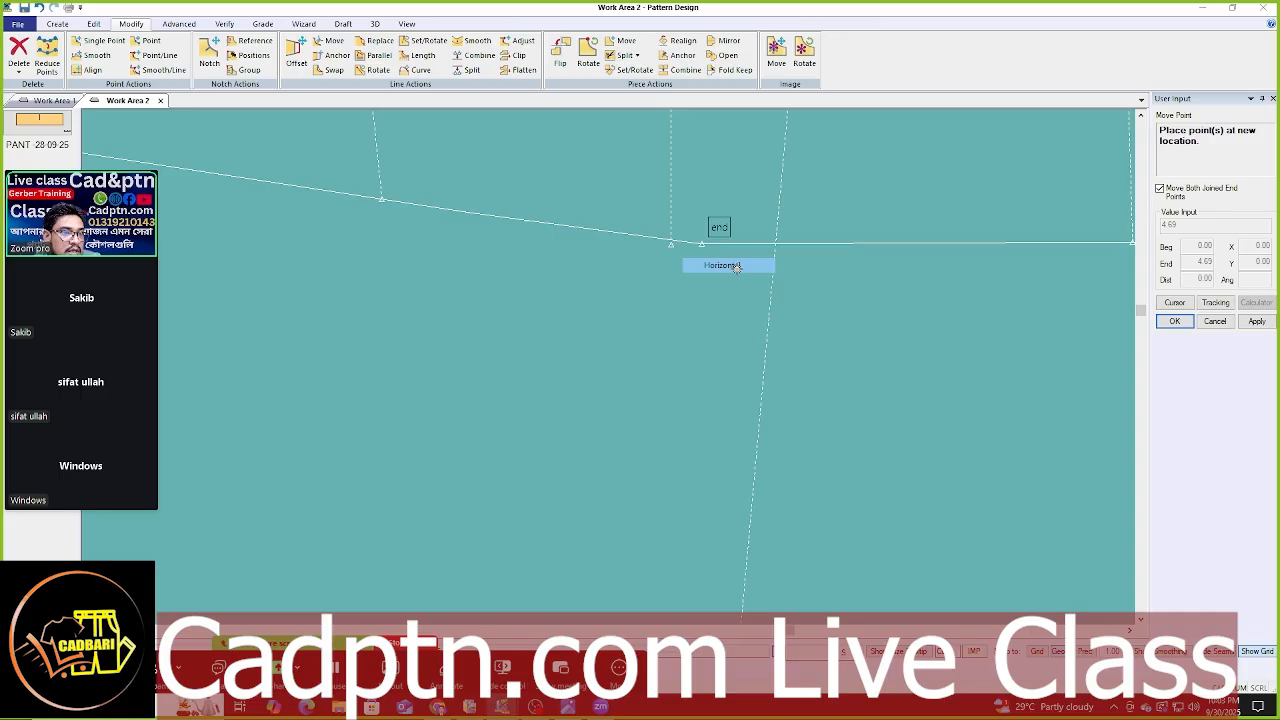
click(673, 217)
- Use Move Smooth to shift the front side seam point at the outer pocket line vertically outward by about 0.06
scroll(591, 289, down, 5)
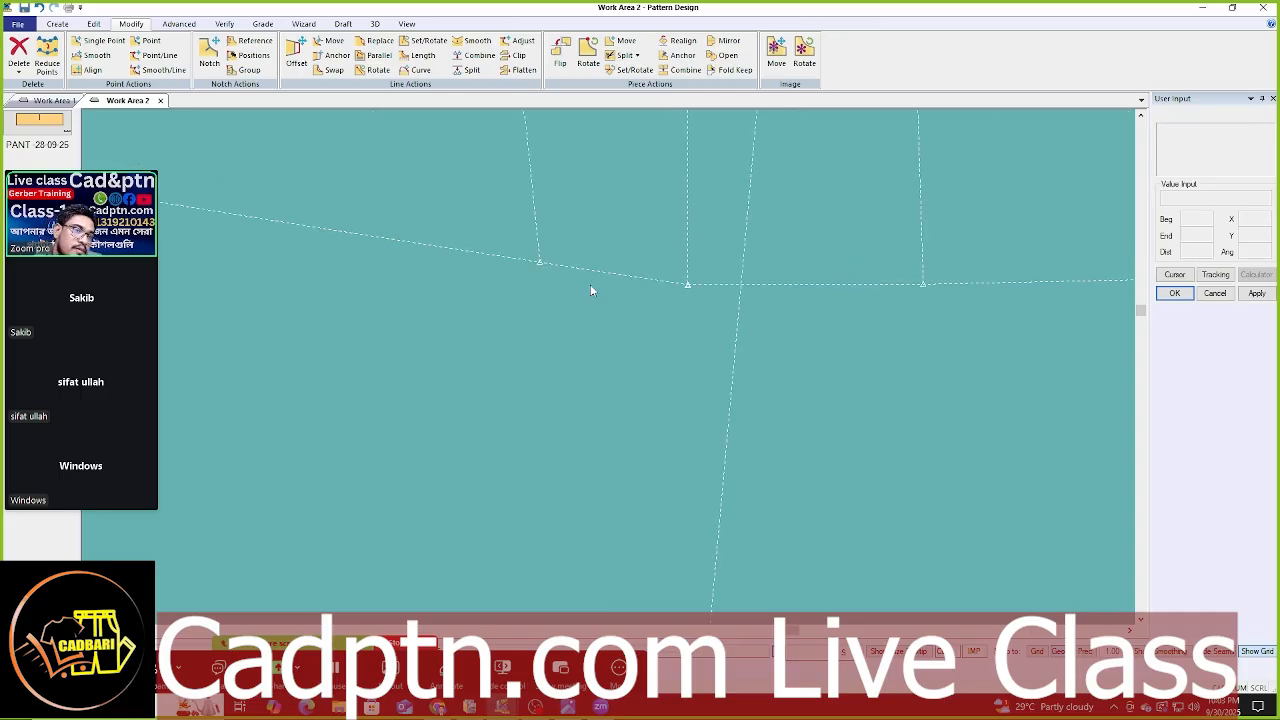
scroll(800, 374, down, 4)
scroll(829, 368, up, 3)
middle_drag(829, 368, 799, 351)
key(s)
click(757, 323)
scroll(1011, 317, up, 3)
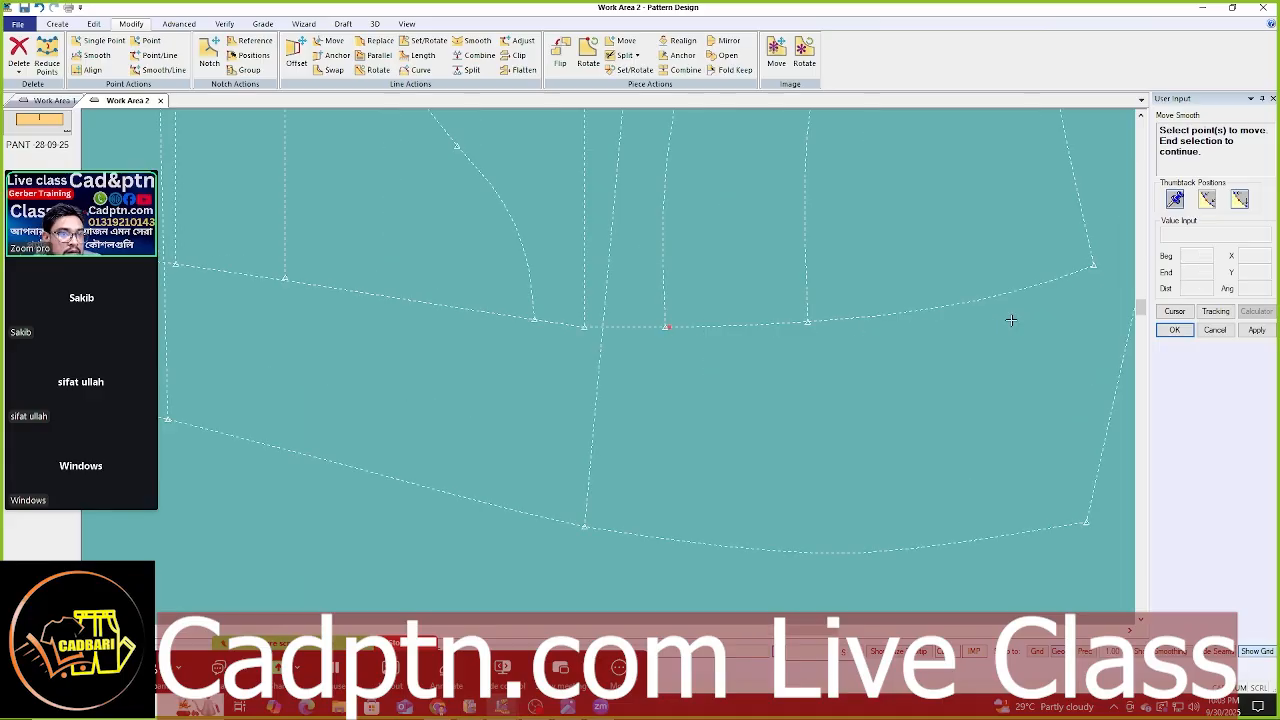
right_click(679, 265)
click(679, 265)
right_click(508, 283)
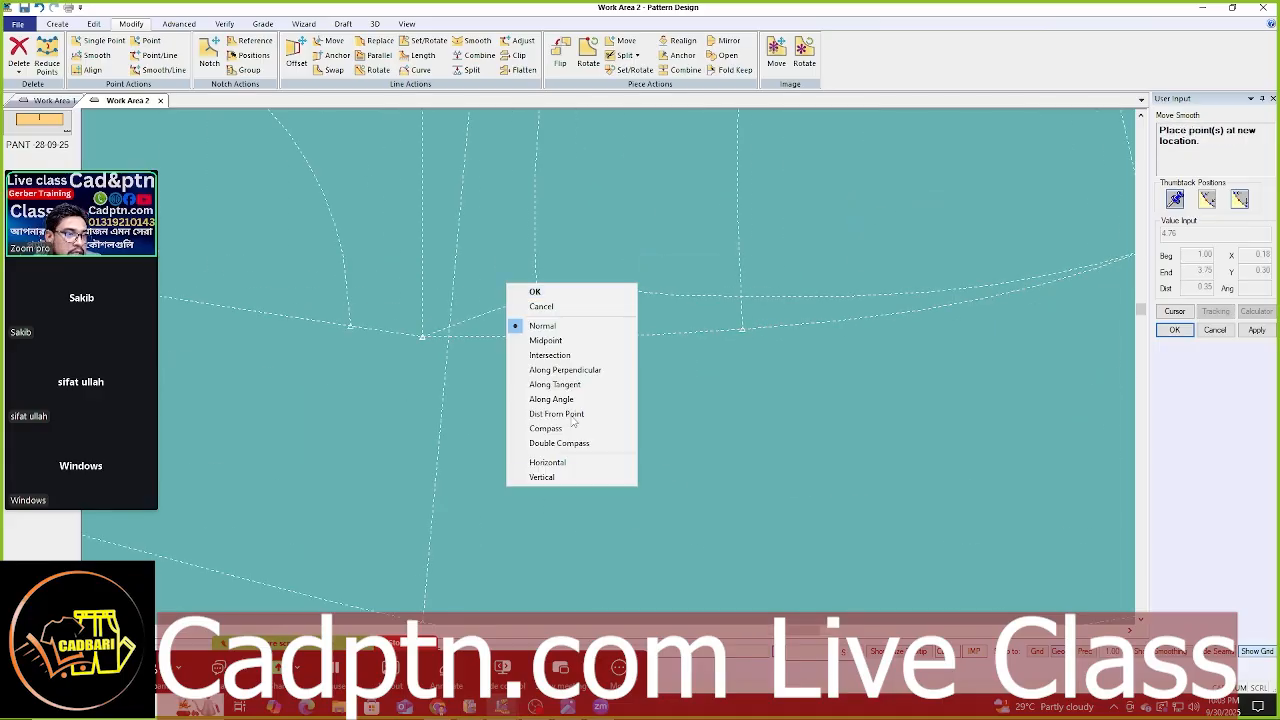
click(567, 477)
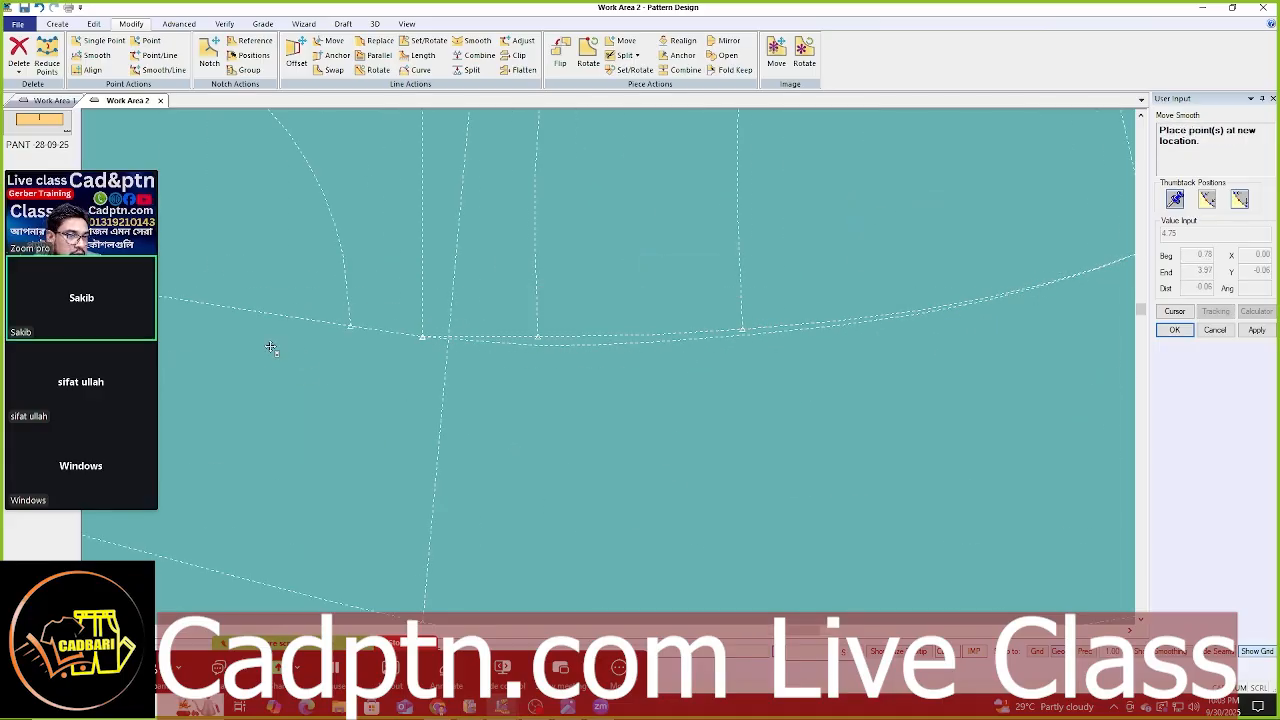
click(270, 347)
scroll(806, 371, down, 3)
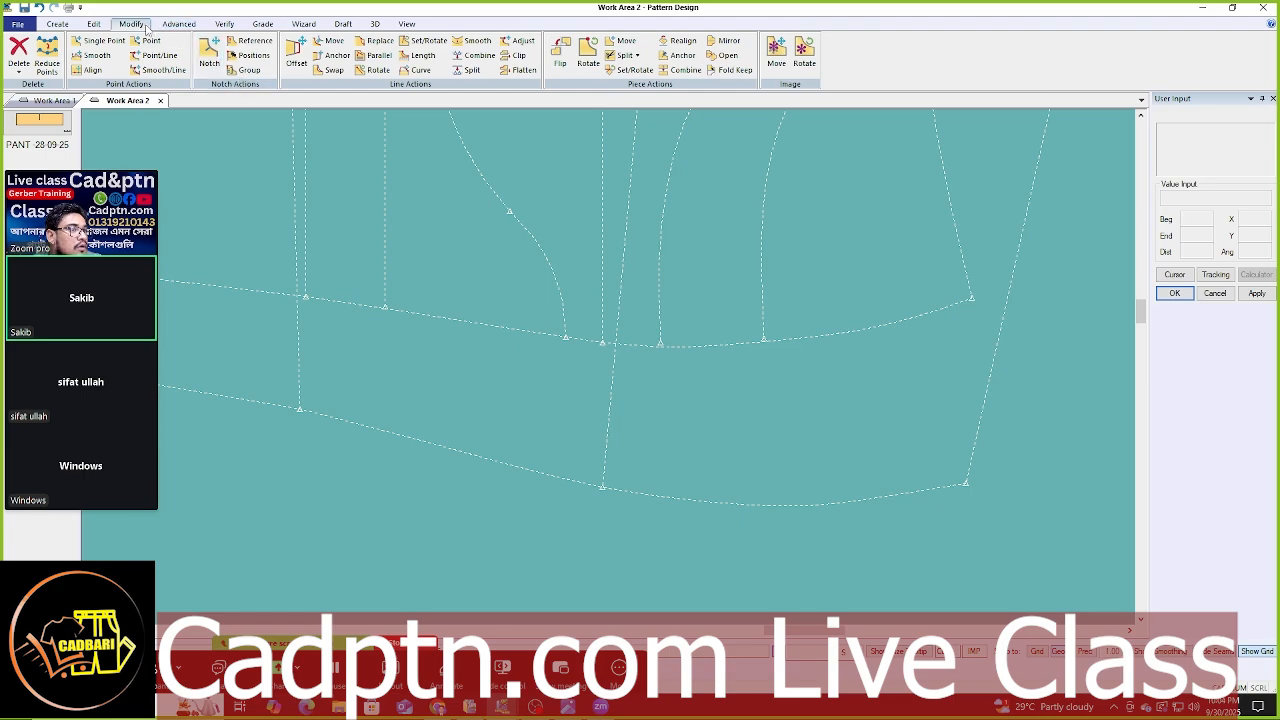
- Smooth the front side seam between the hip line and the waist, using a smooth factor of 0.005
click(472, 41)
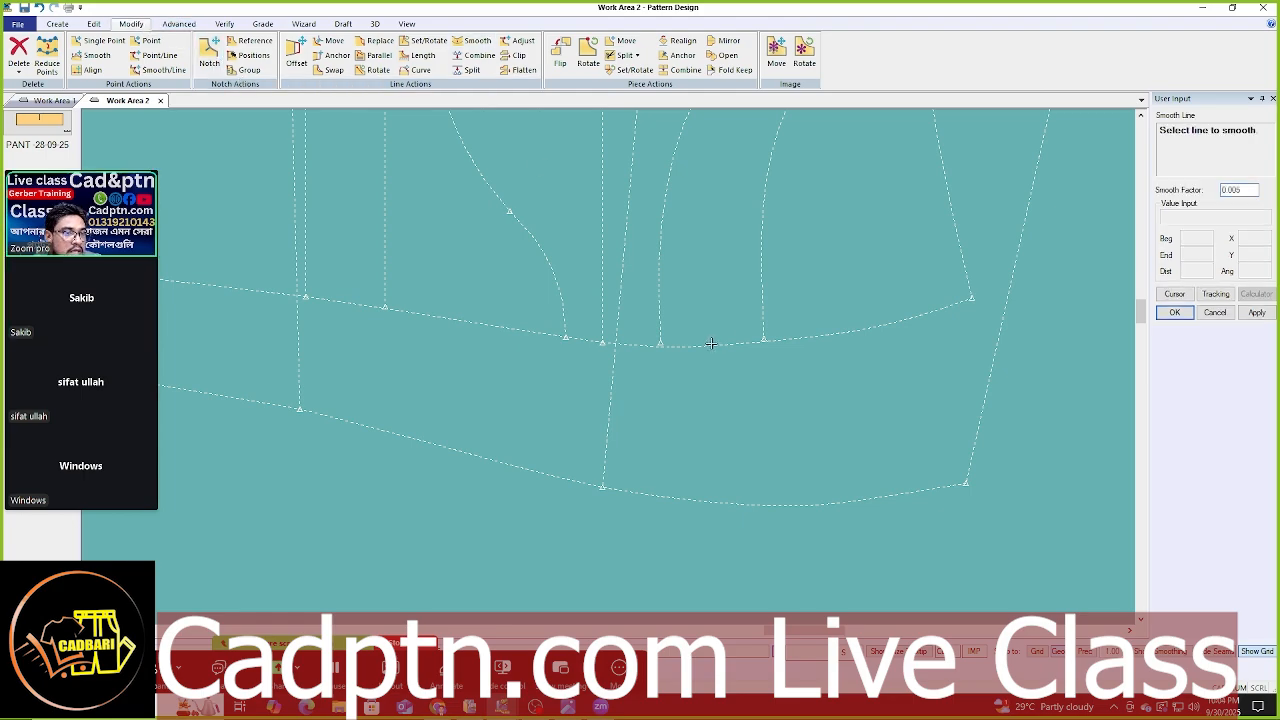
click(710, 343)
right_click(748, 180)
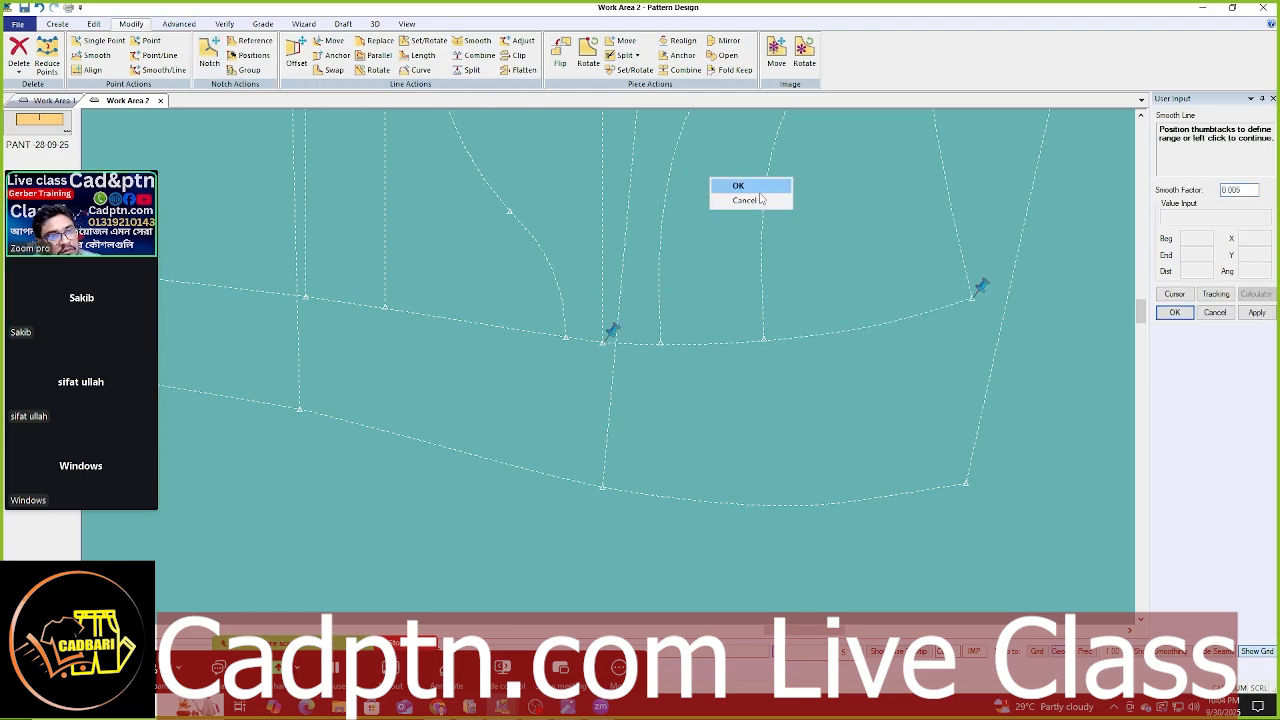
click(748, 184)
scroll(976, 481, down, 3)
scroll(1003, 487, down, 3)
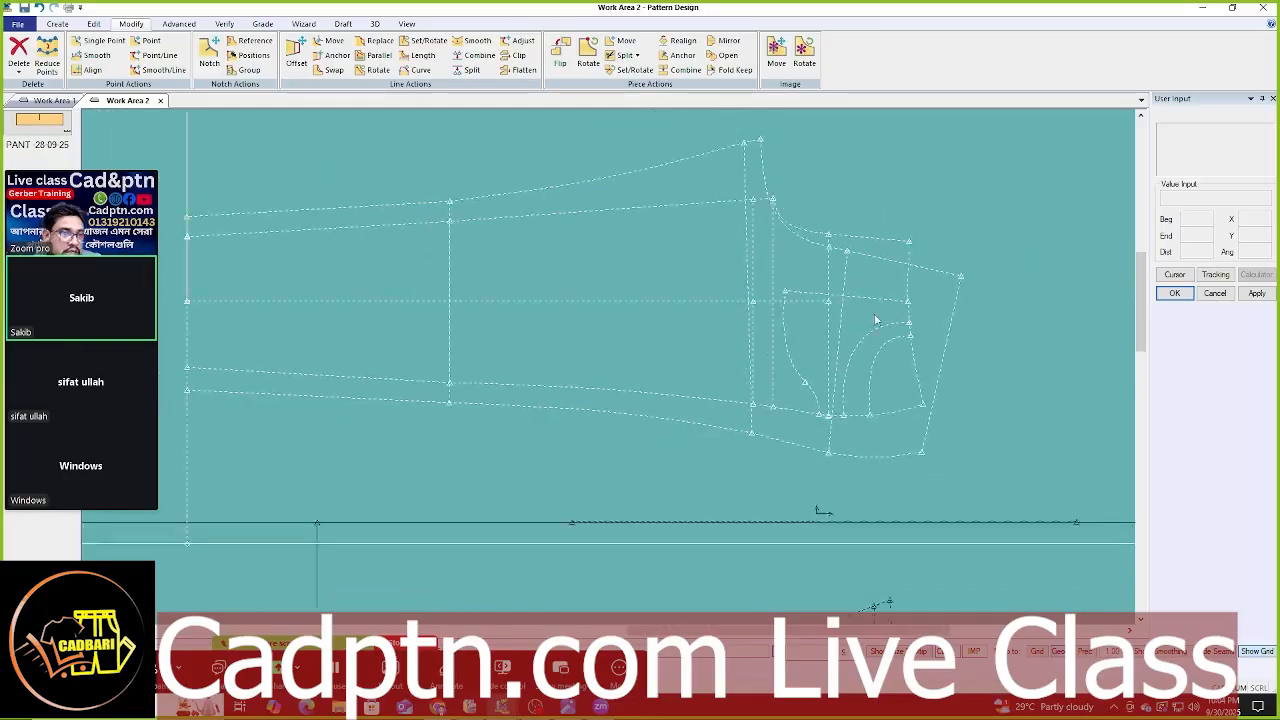
scroll(725, 308, down, 2)
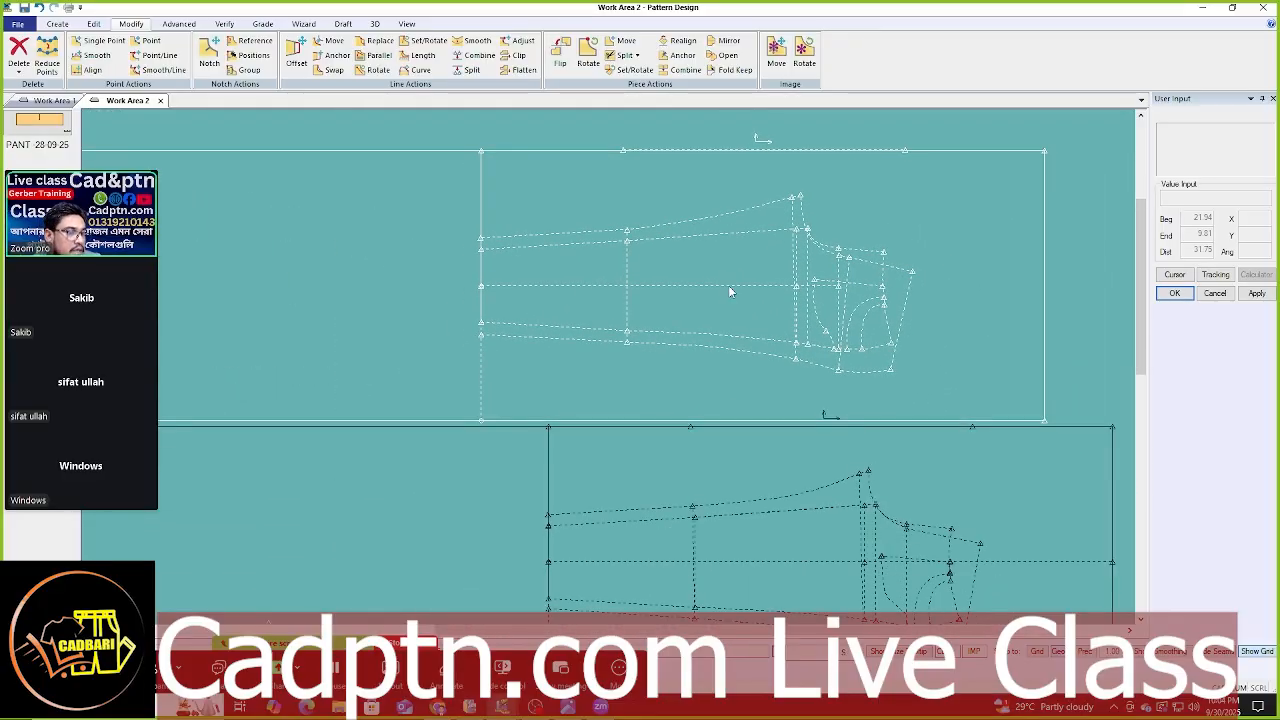
click(733, 239)
right_click(820, 193)
click(871, 204)
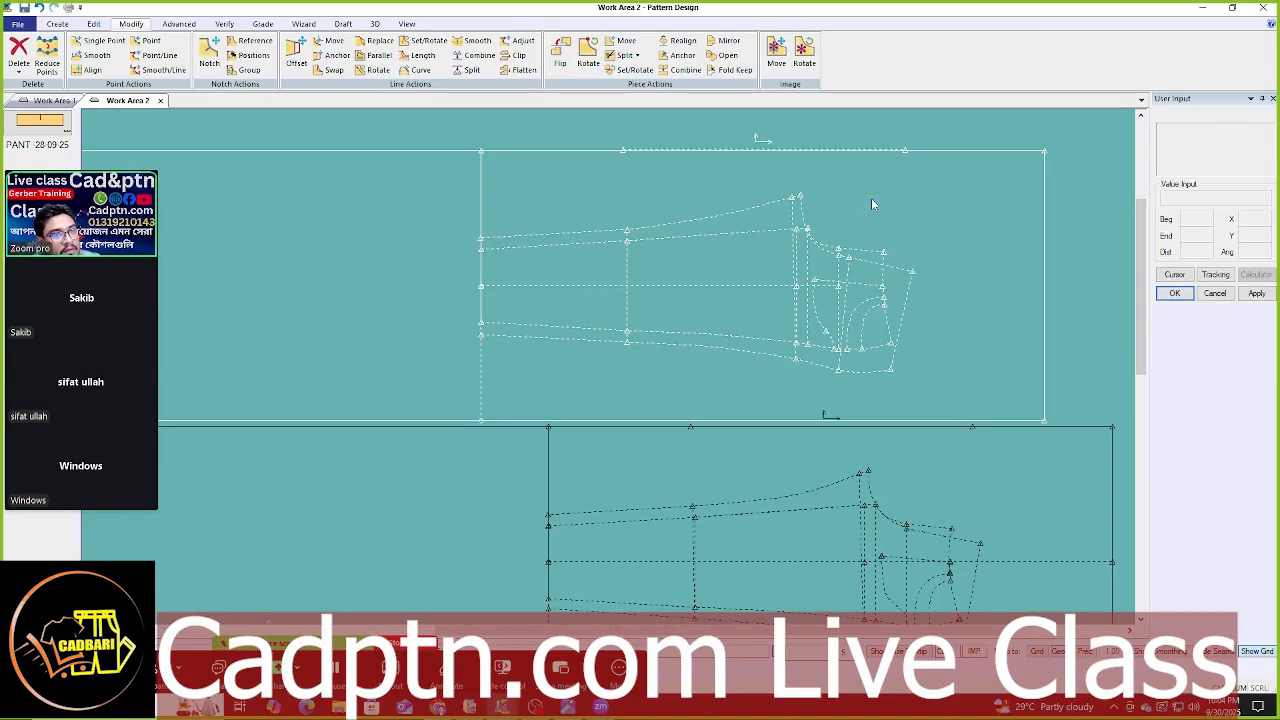
right_click(746, 212)
- Save the refined pant piece as a copy in DATA90, adding the student's name to its PANT -28-09-25 file name
scroll(673, 249, down, 3)
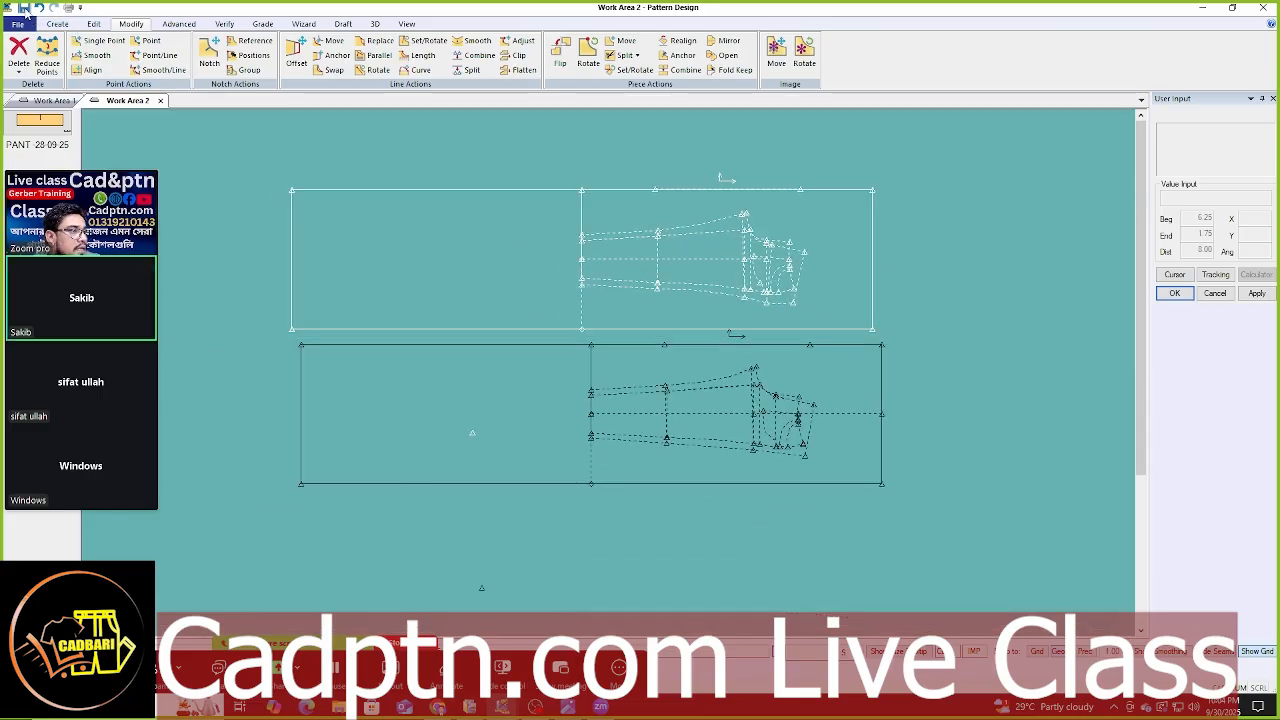
click(18, 23)
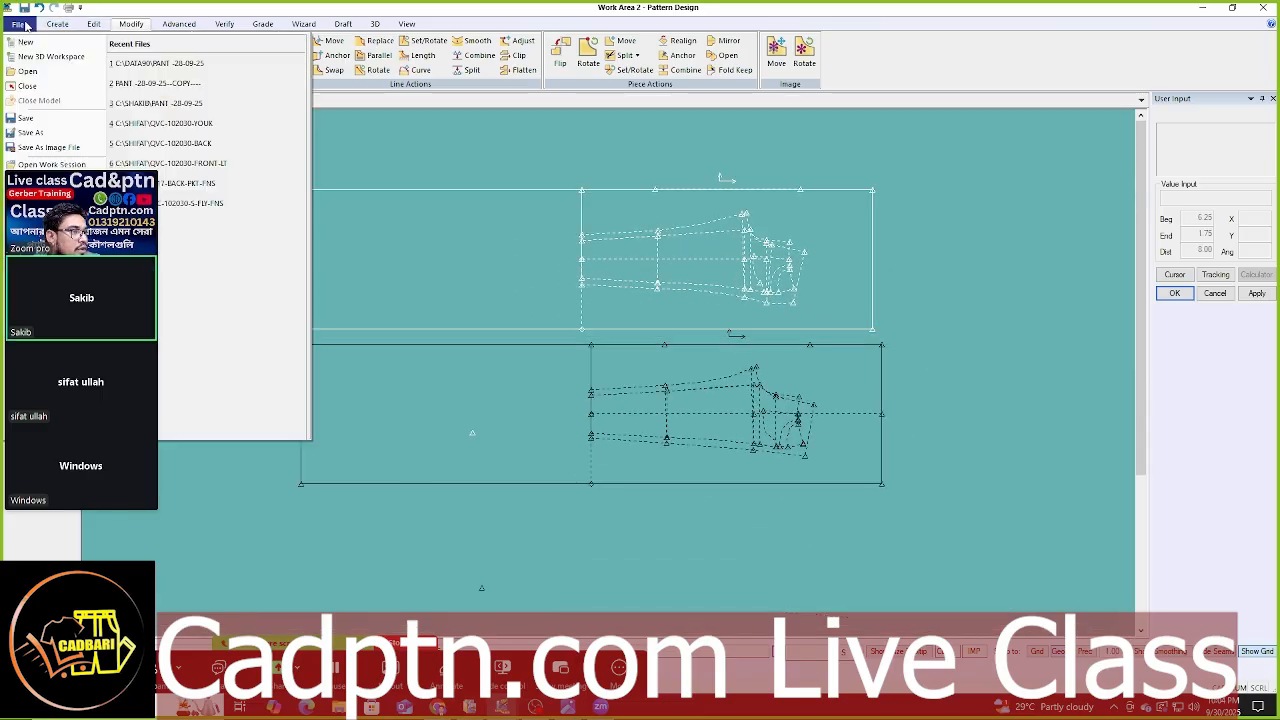
click(38, 132)
click(621, 241)
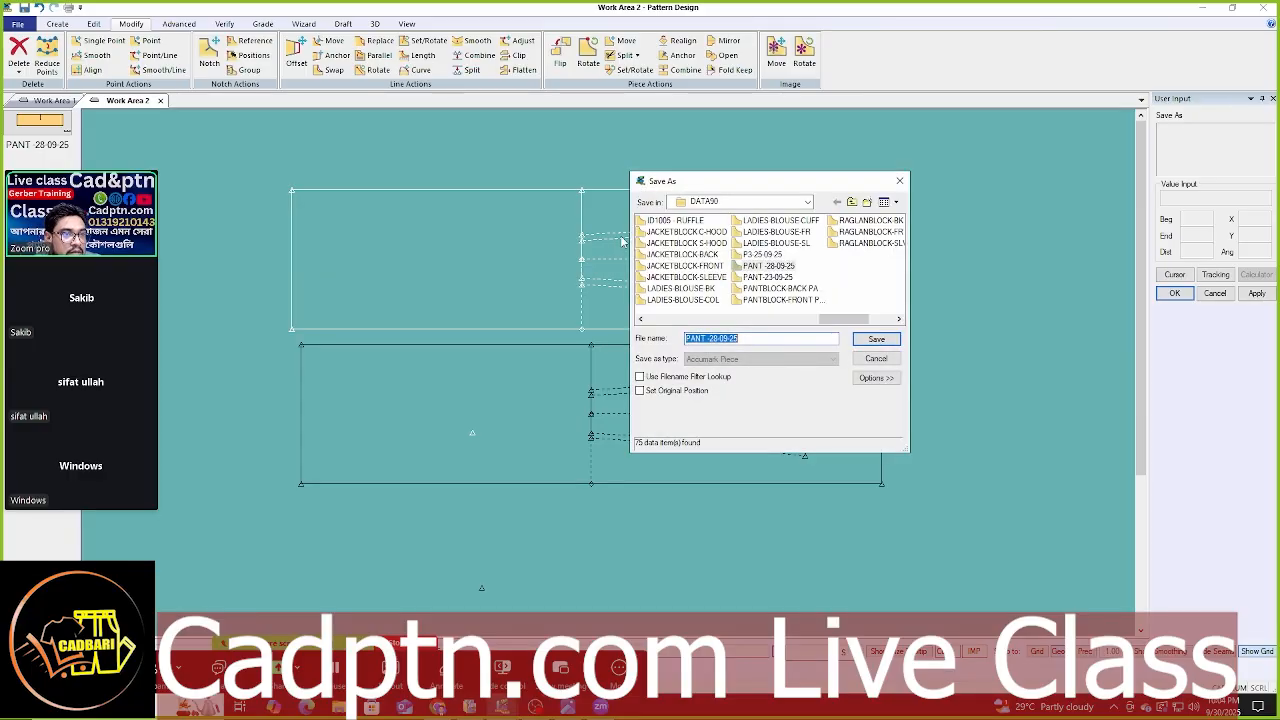
click(808, 203)
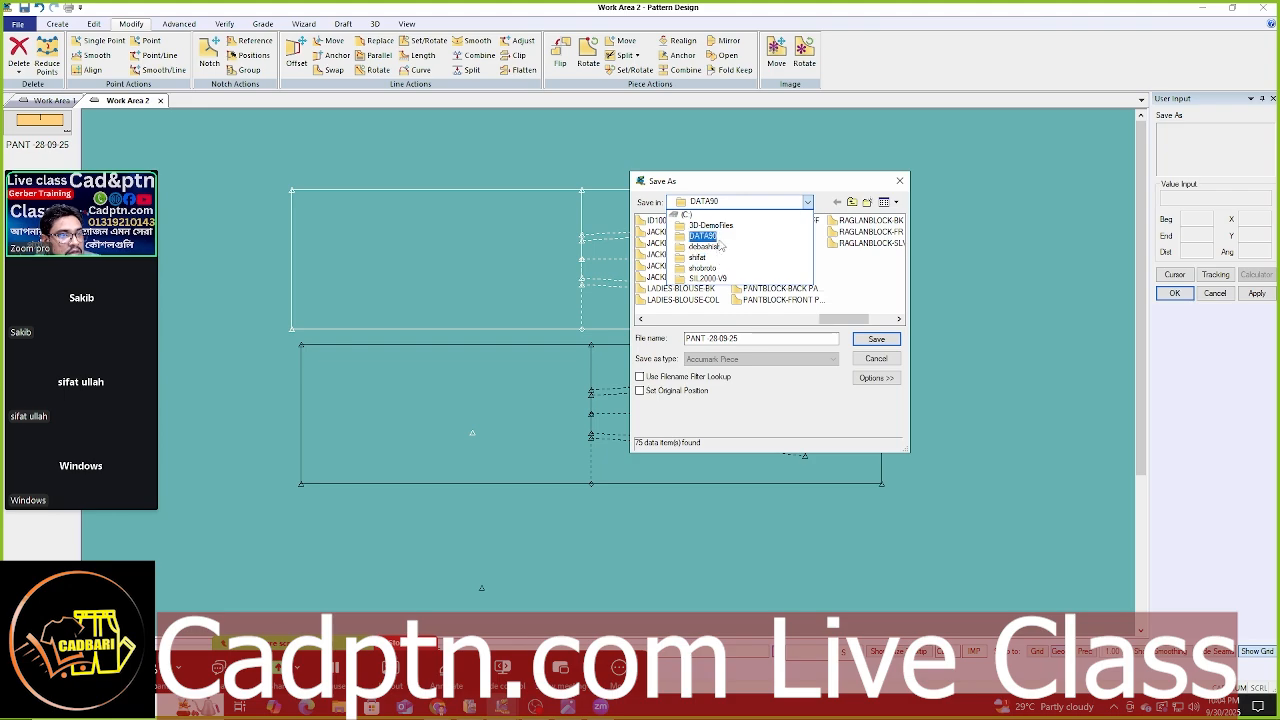
click(704, 236)
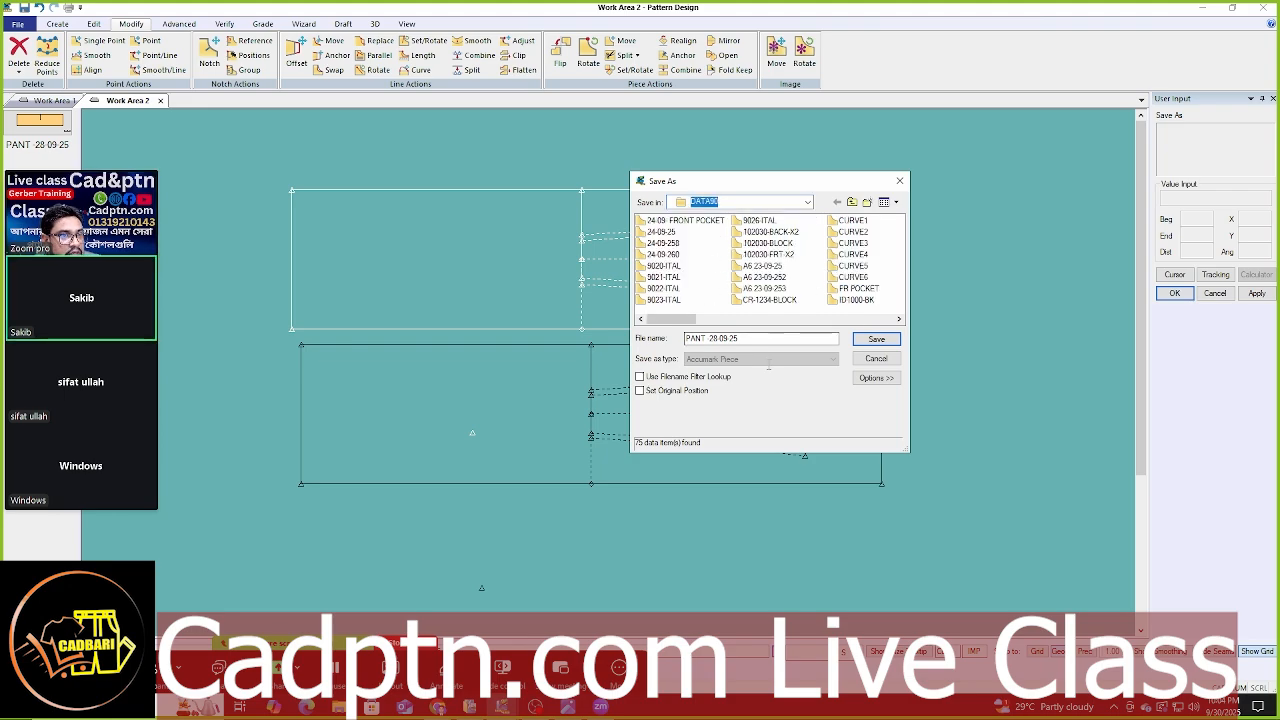
click(766, 337)
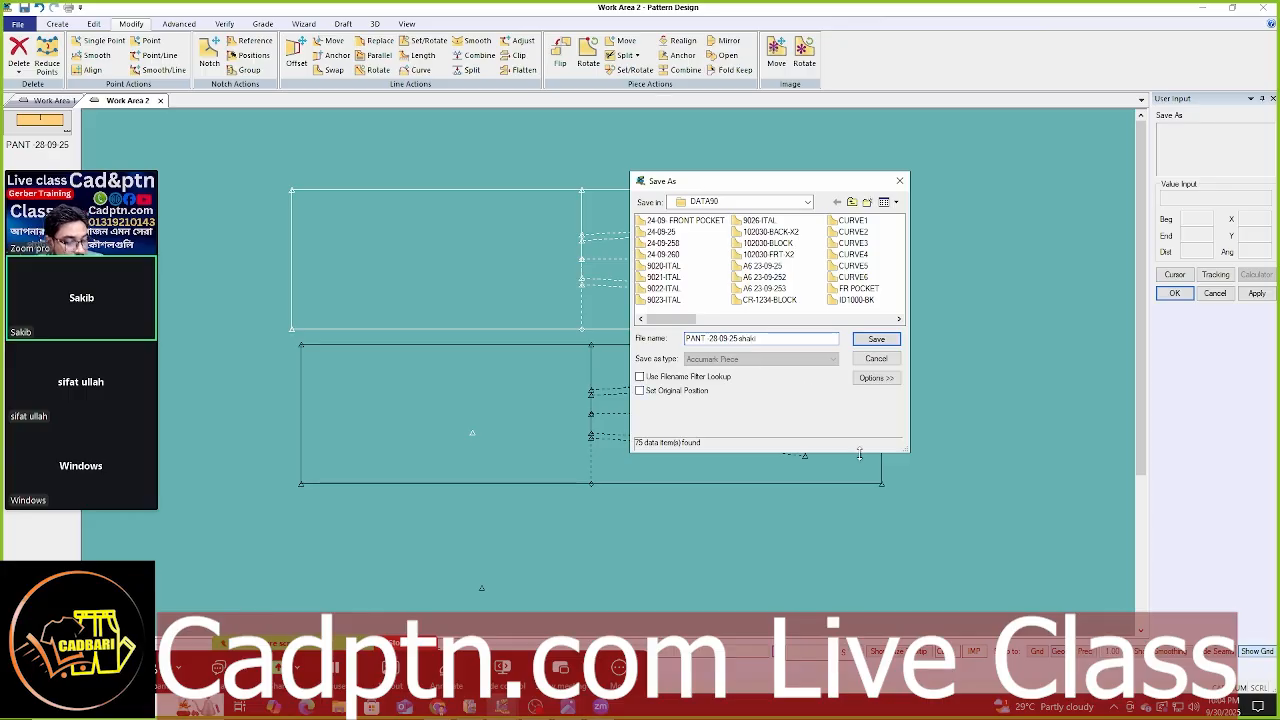
click(877, 339)
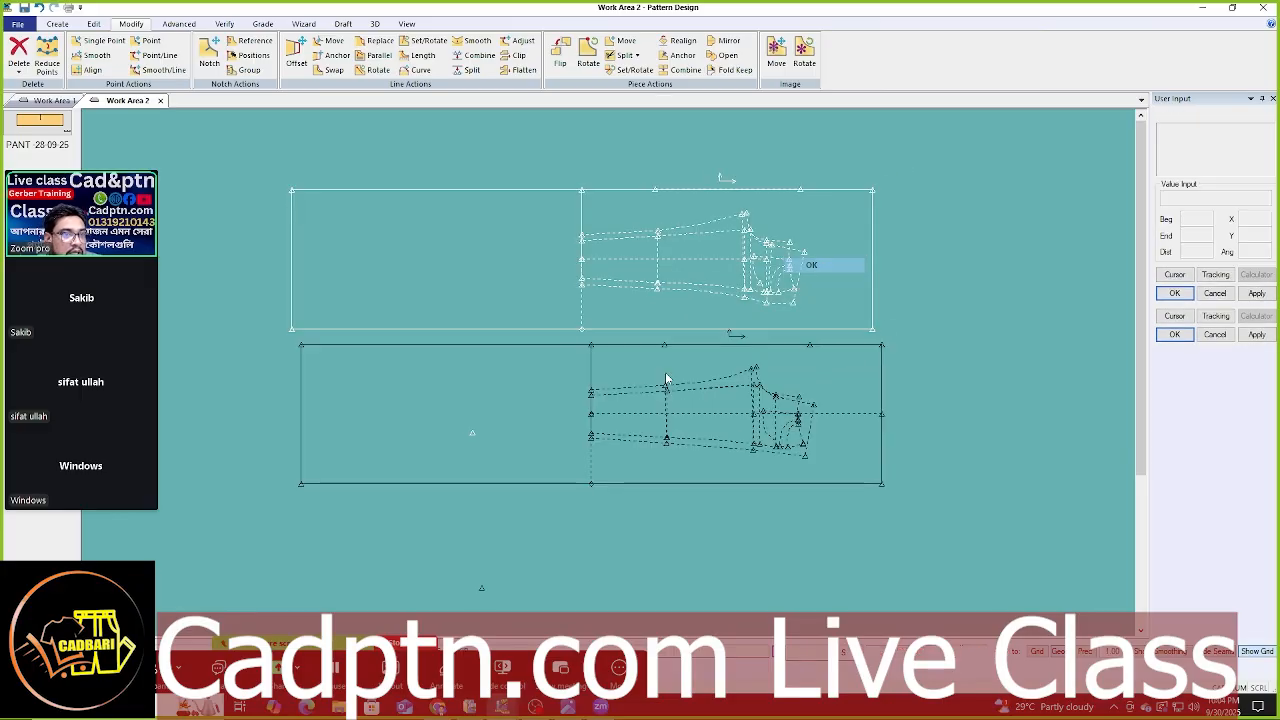
- Reposition the two pant pieces in the work area so there is a wider gap between them
click(645, 487)
click(712, 415)
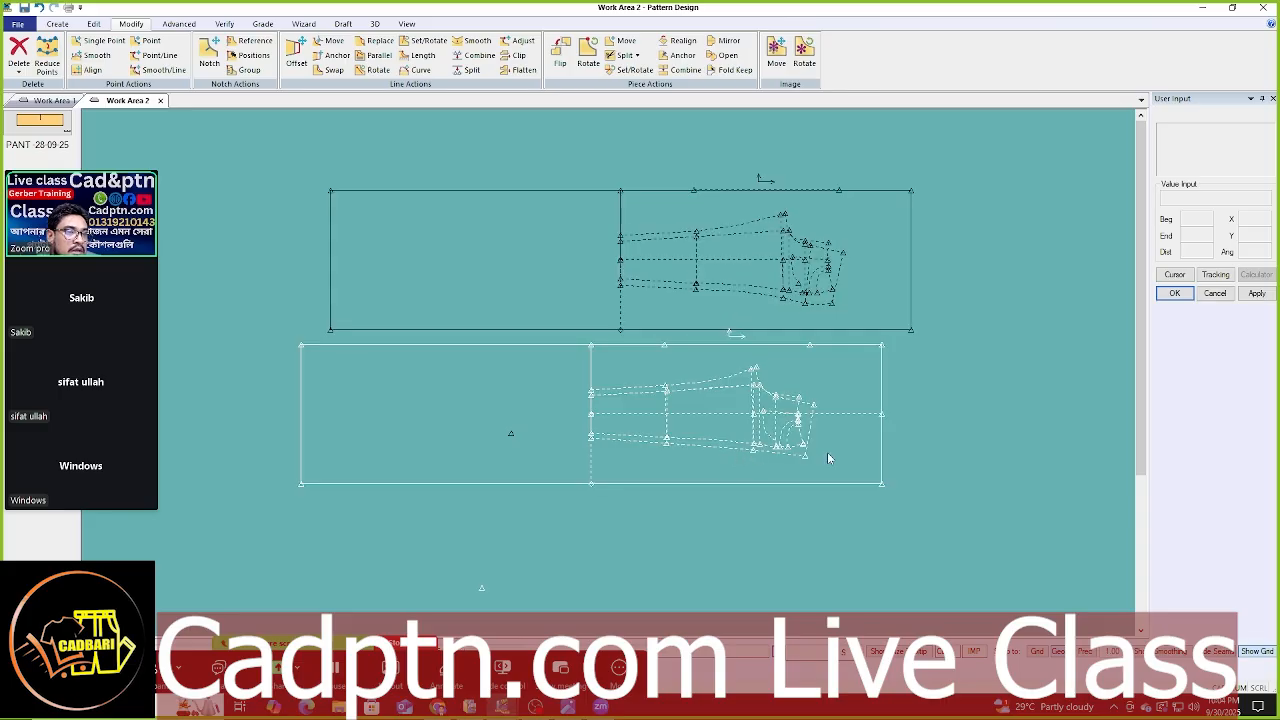
click(829, 458)
click(832, 520)
click(711, 287)
scroll(709, 290, up, 3)
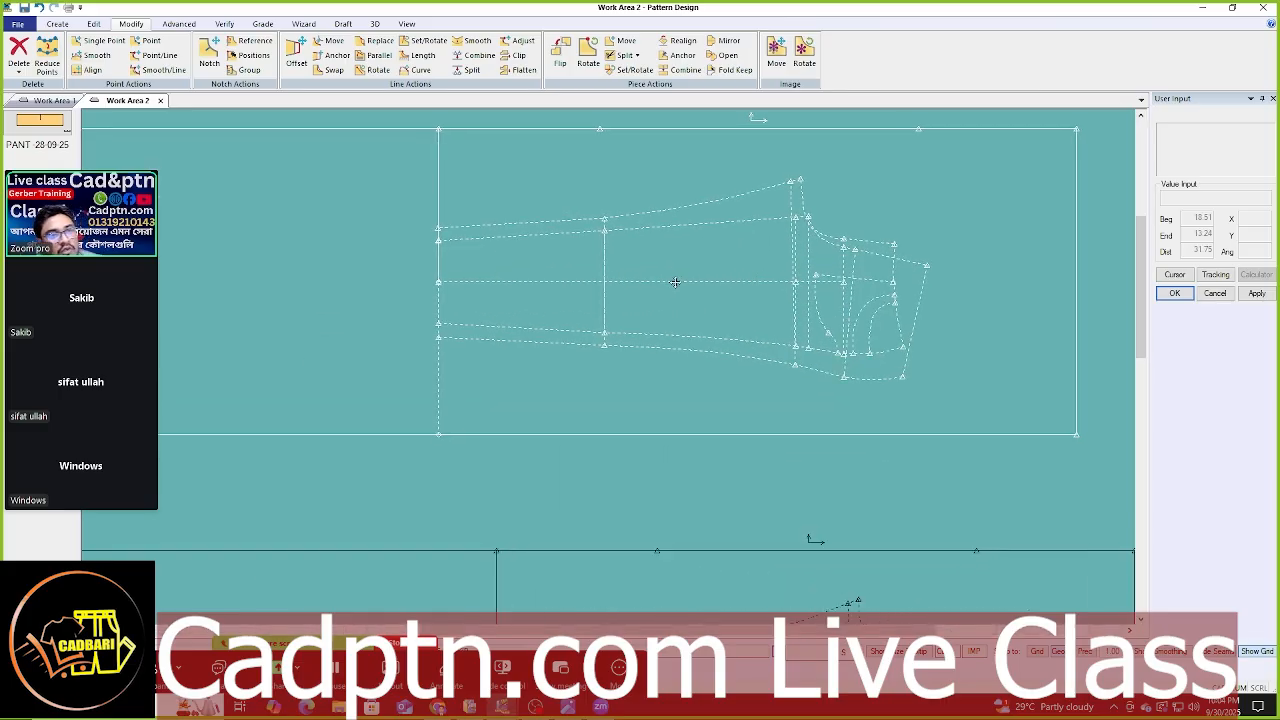
scroll(965, 320, down, 3)
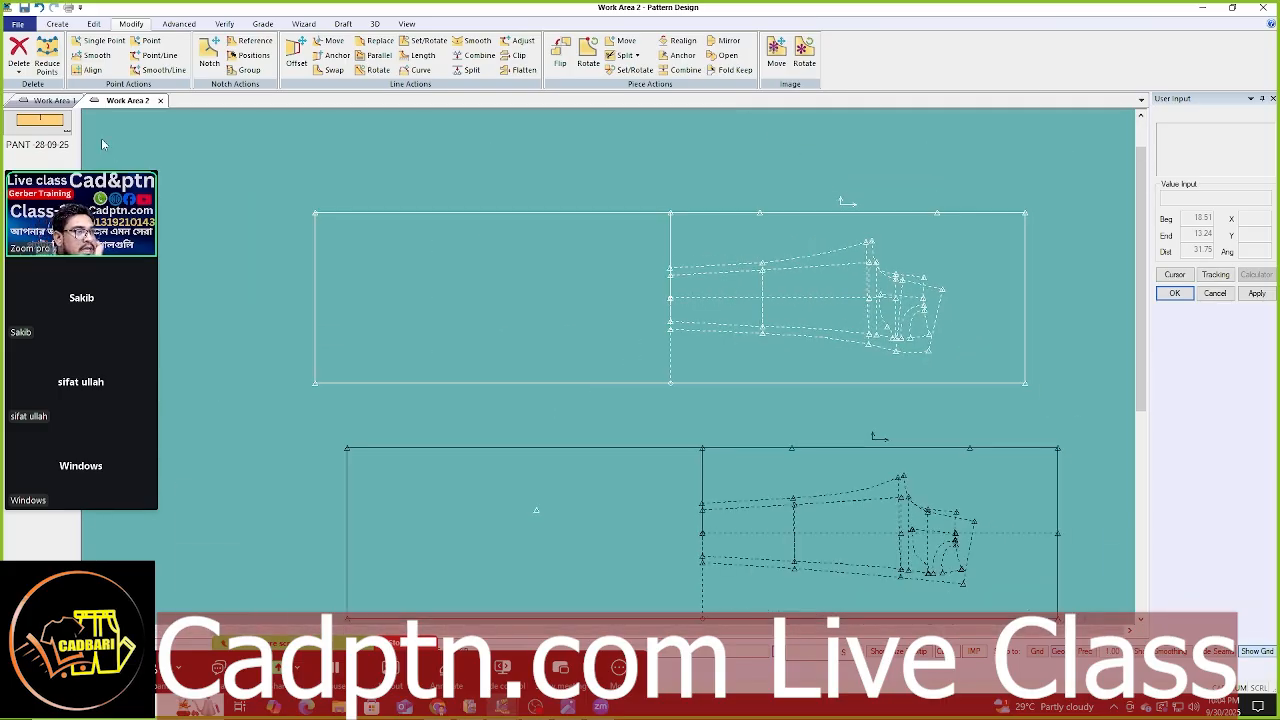
- Delete the upper, refined pant piece from the work area
right_click(743, 292)
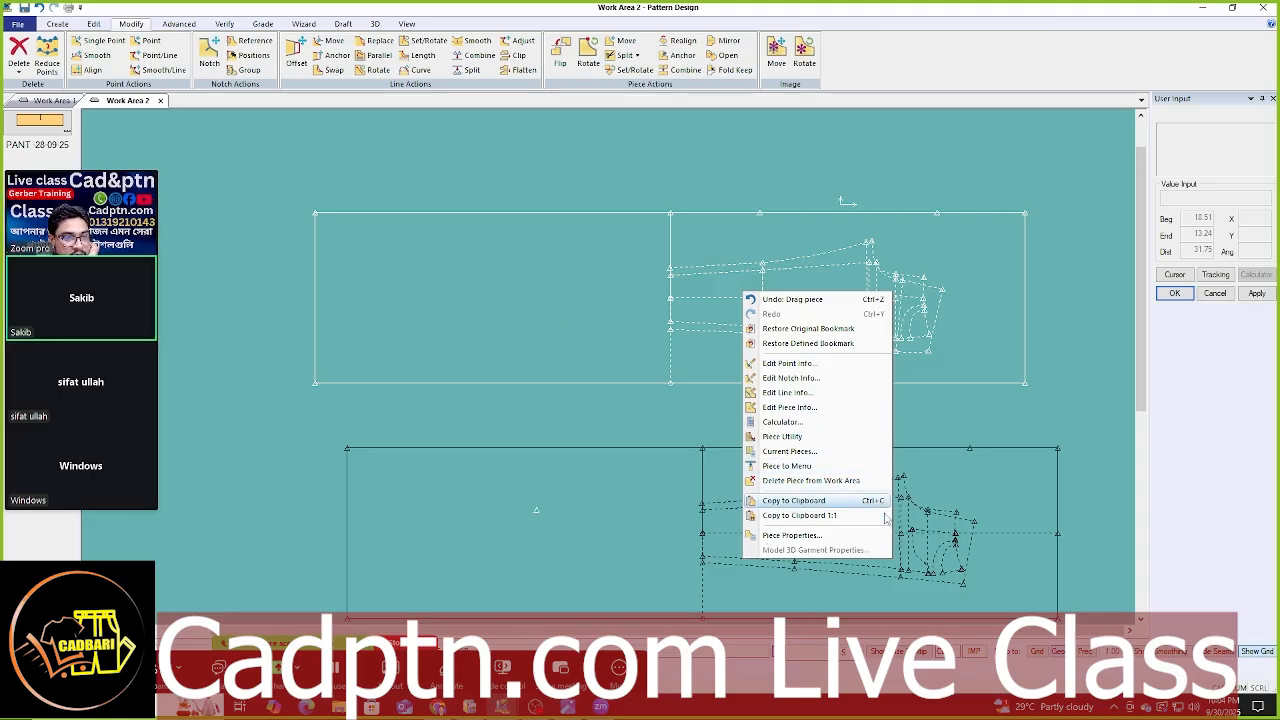
click(826, 481)
mouse_move(110, 185)
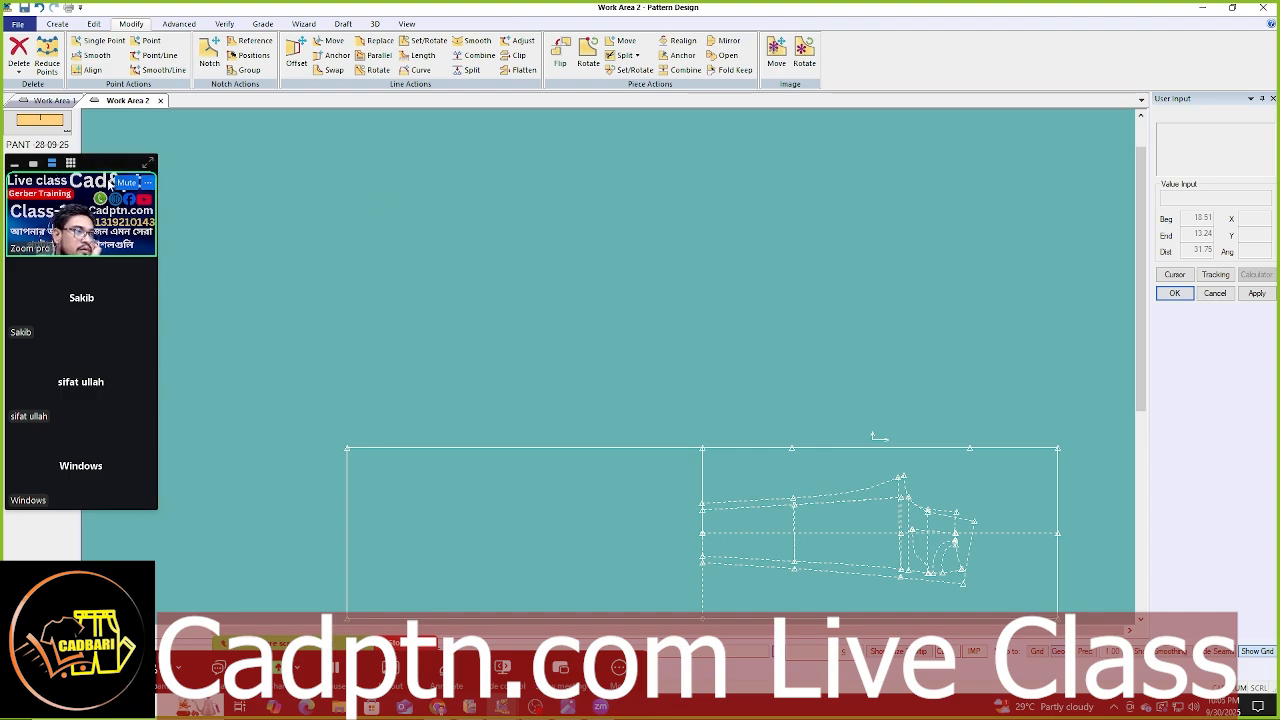
scroll(697, 280, down, 5)
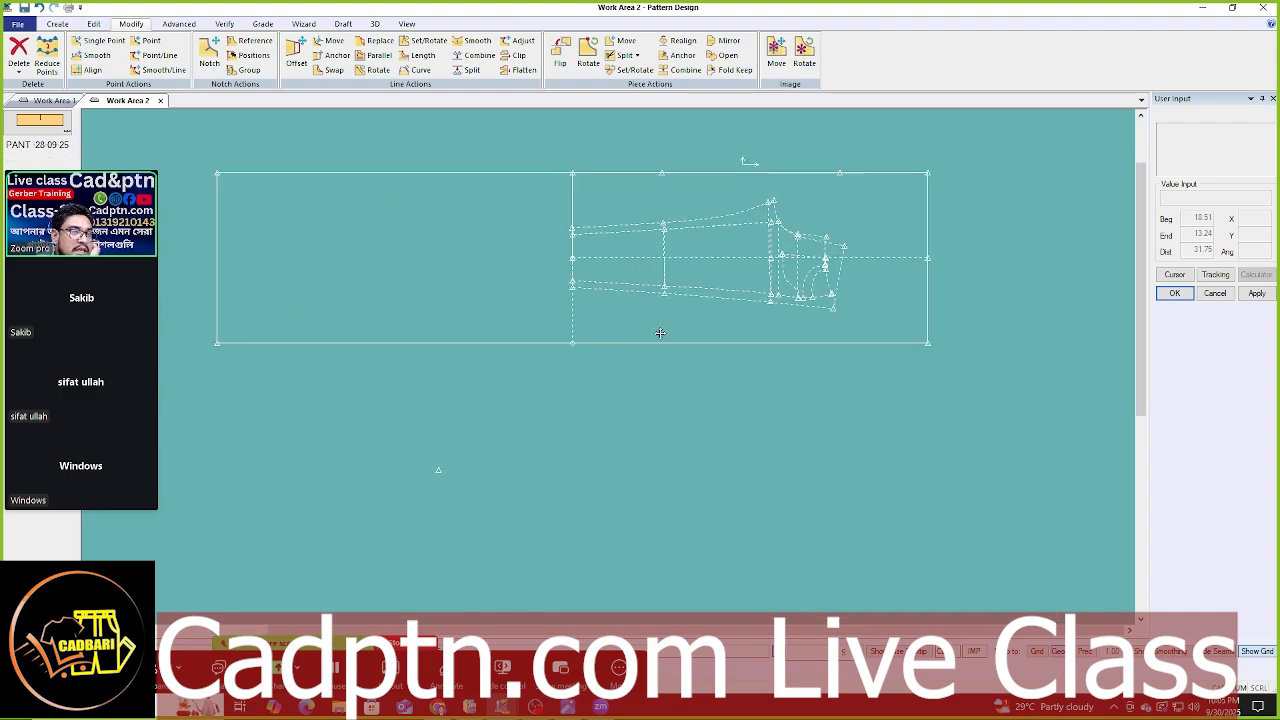
middle_drag(660, 333, 668, 133)
- Place the PANT -28-09-25 piece from the piece menu in the work area above the other pant piece
click(46, 127)
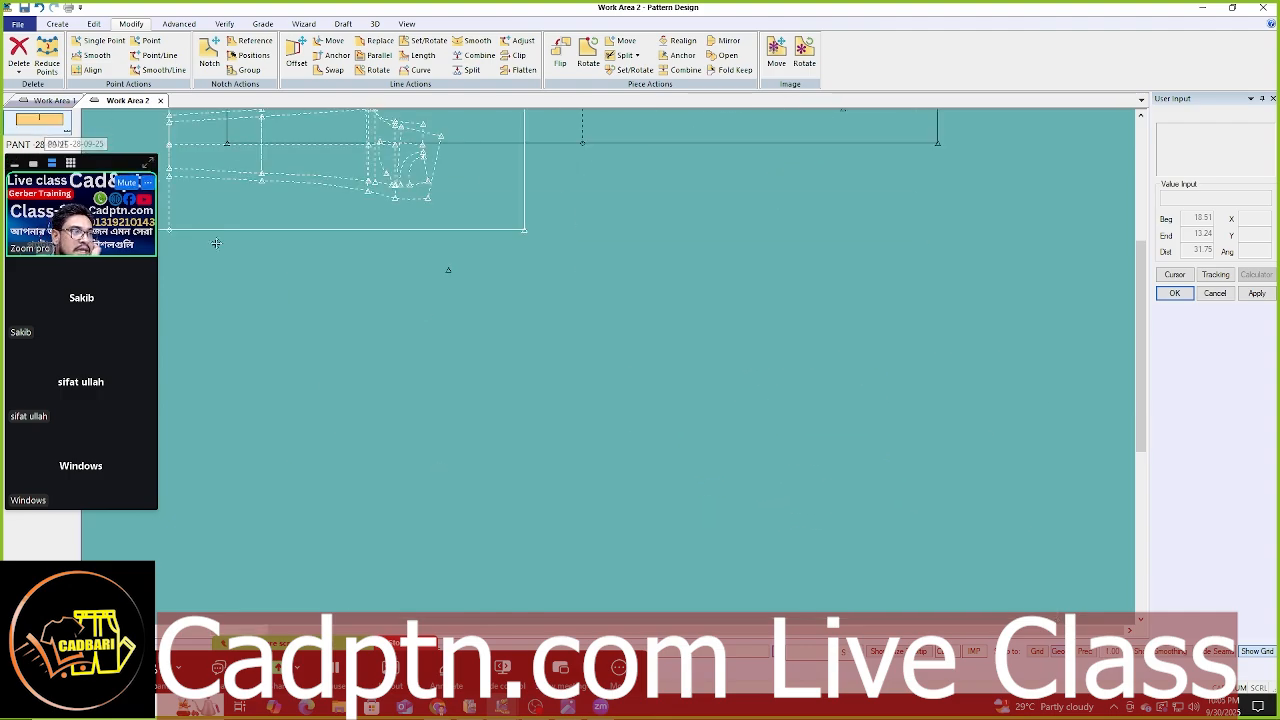
click(878, 305)
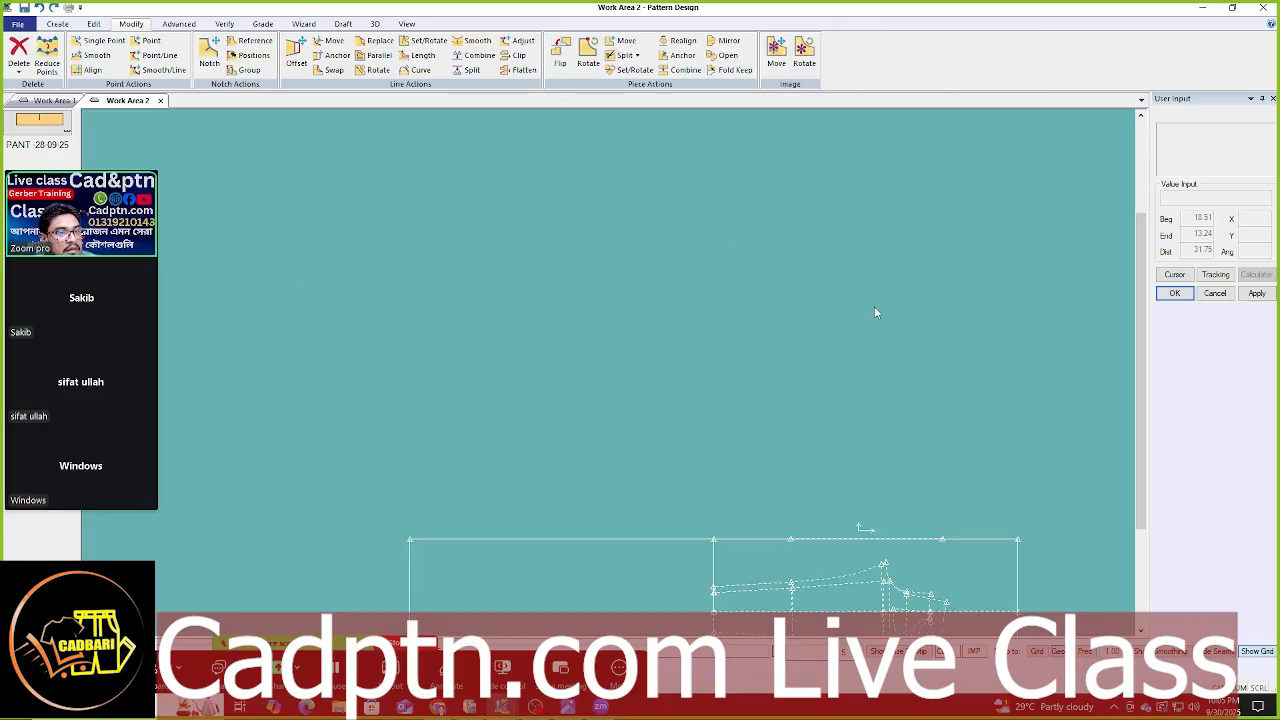
click(874, 307)
click(874, 307)
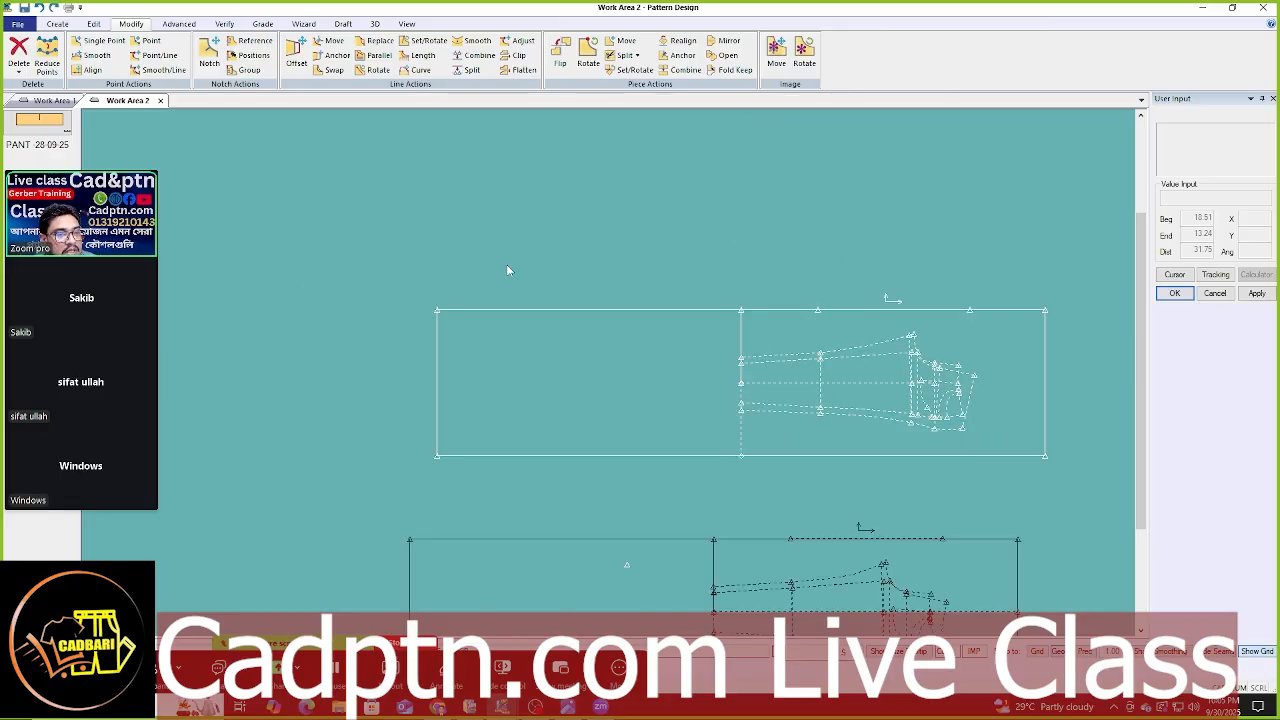
scroll(410, 190, down, 3)
scroll(836, 392, up, 6)
scroll(798, 345, up, 5)
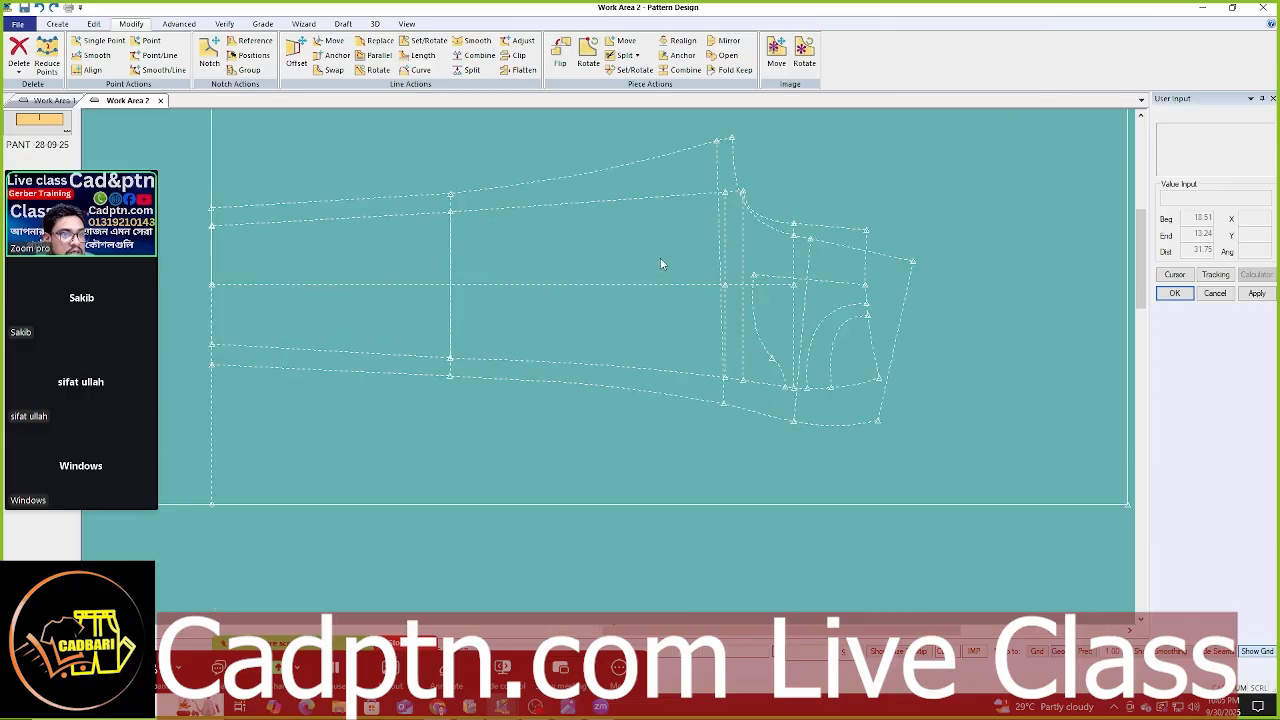
- Send the refined pant piece to the piece menu and move the meeting video window below the piece thumbnails
right_click(644, 262)
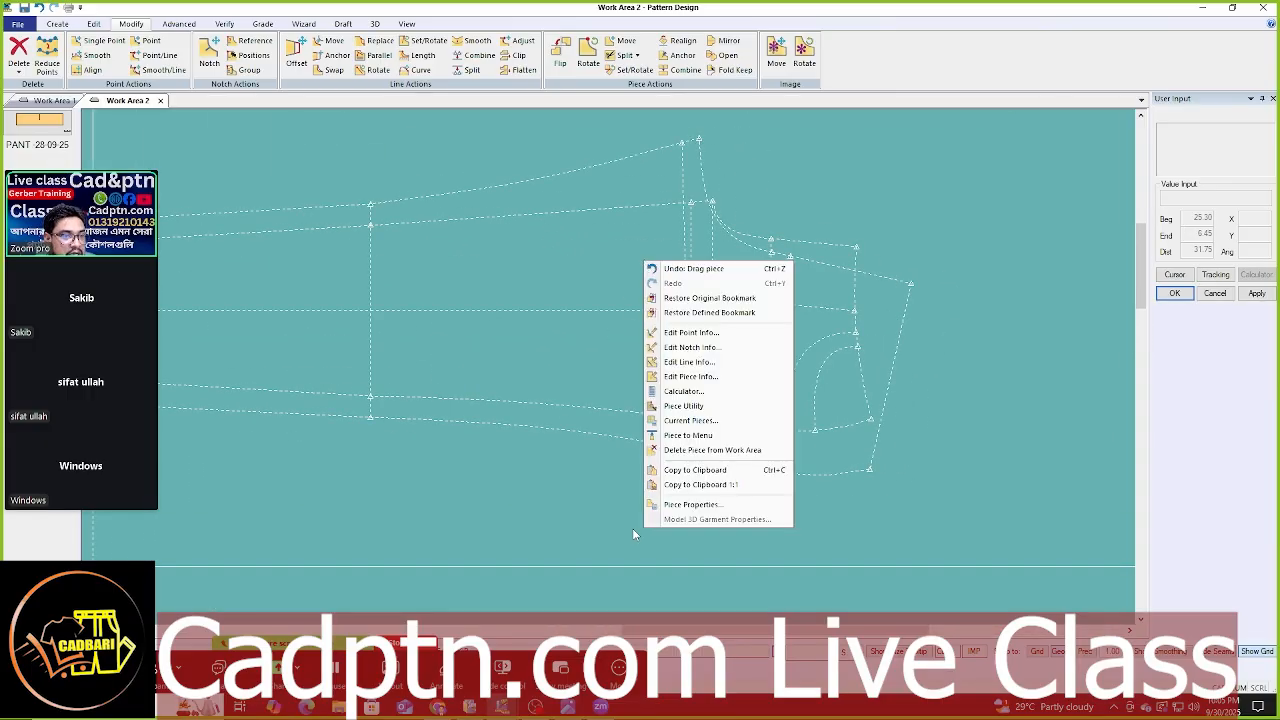
click(706, 437)
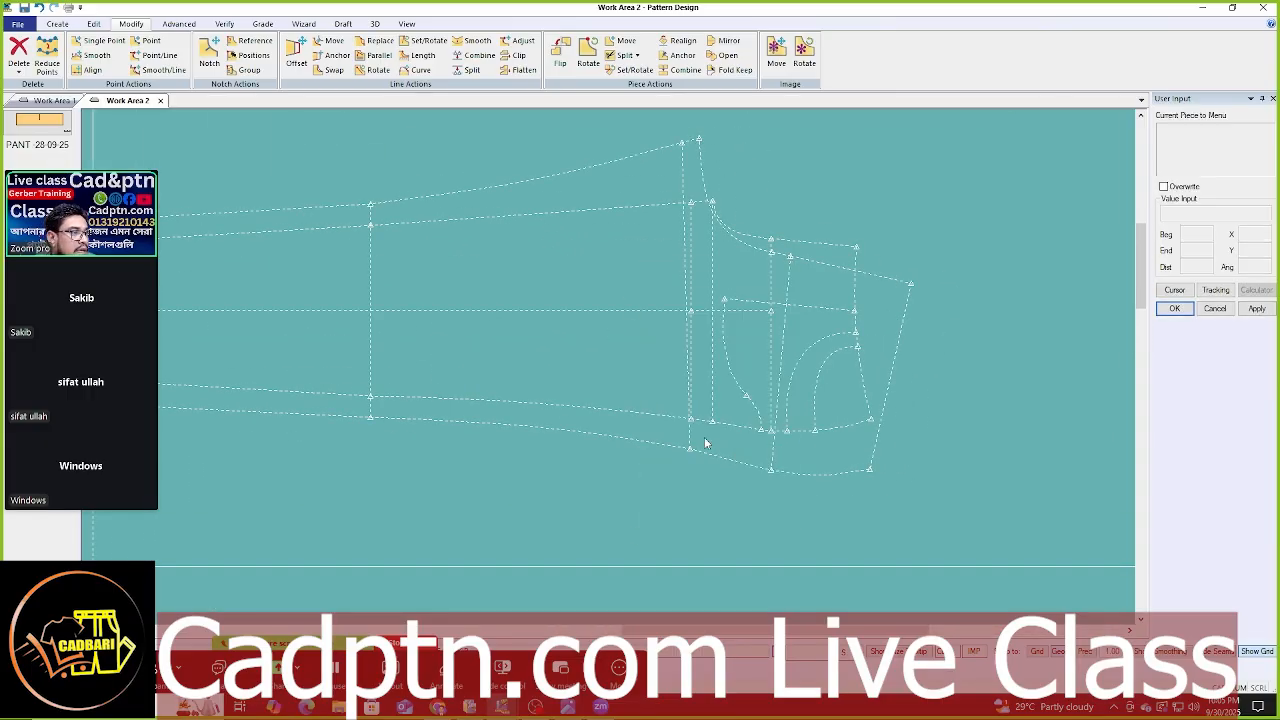
drag(100, 200, 98, 332)
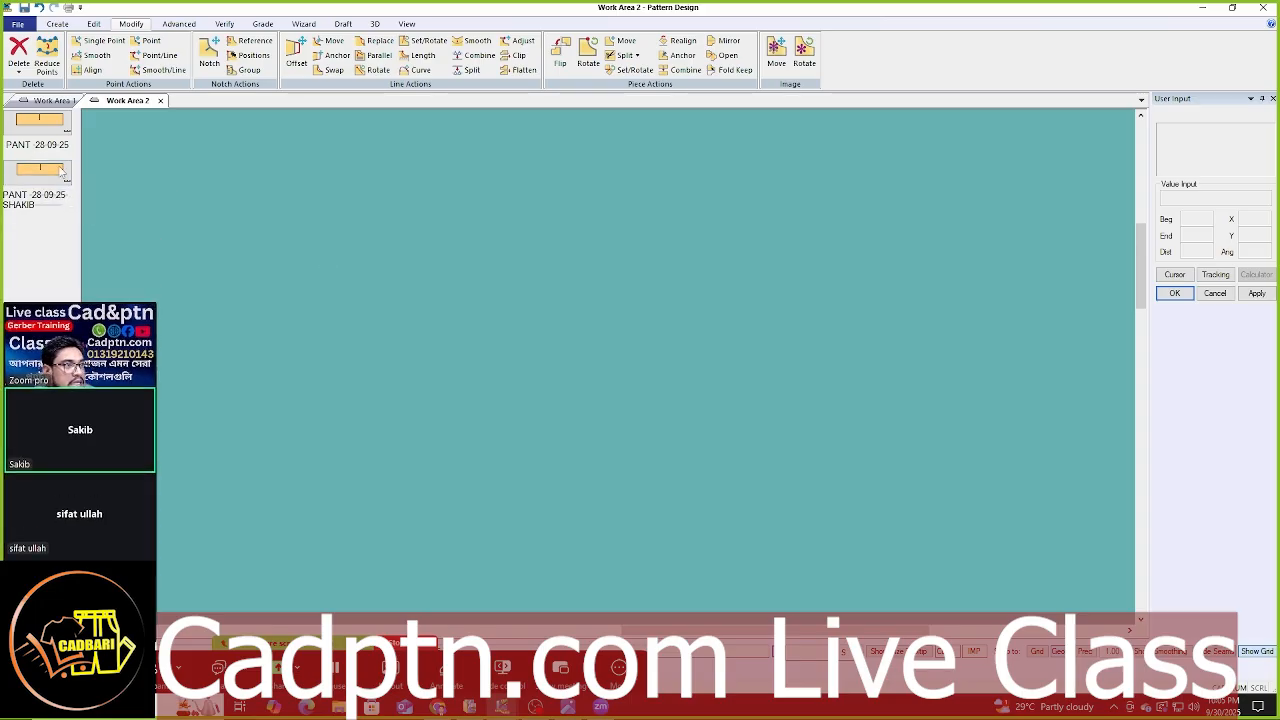
- Create a freehand rectangle piece in the empty work area and accept its default piece name
click(57, 23)
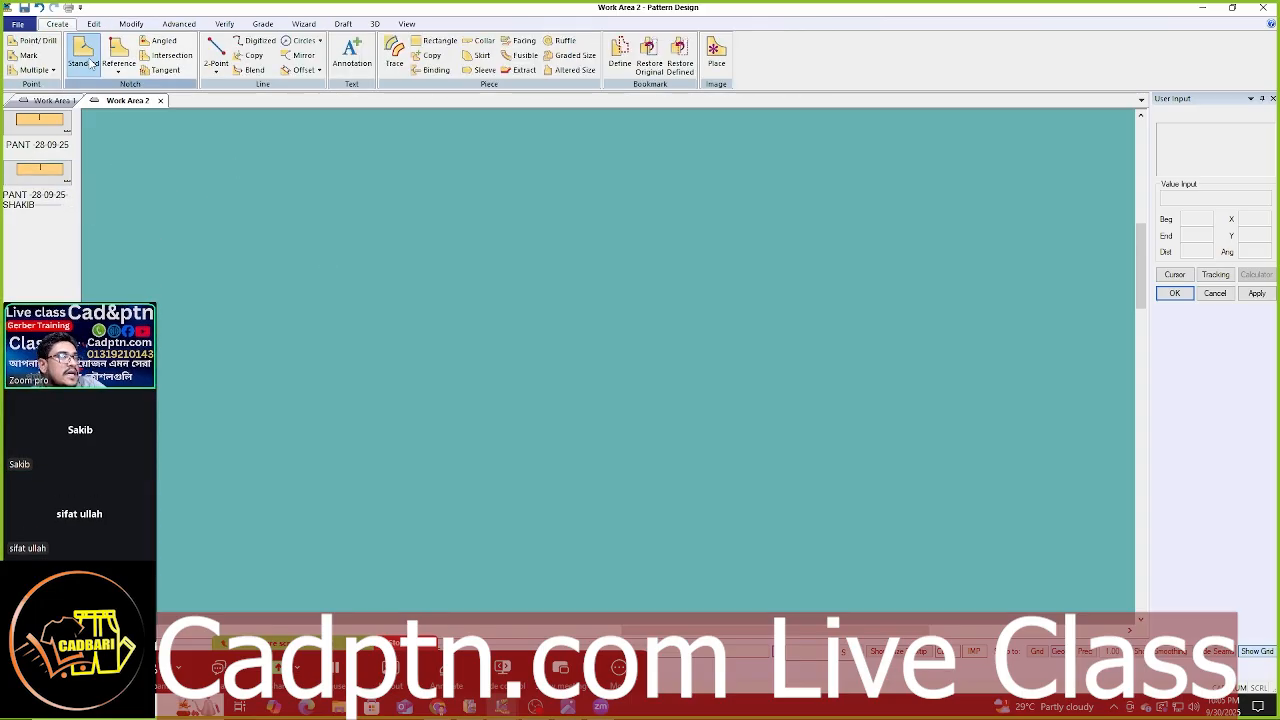
click(436, 40)
click(1056, 530)
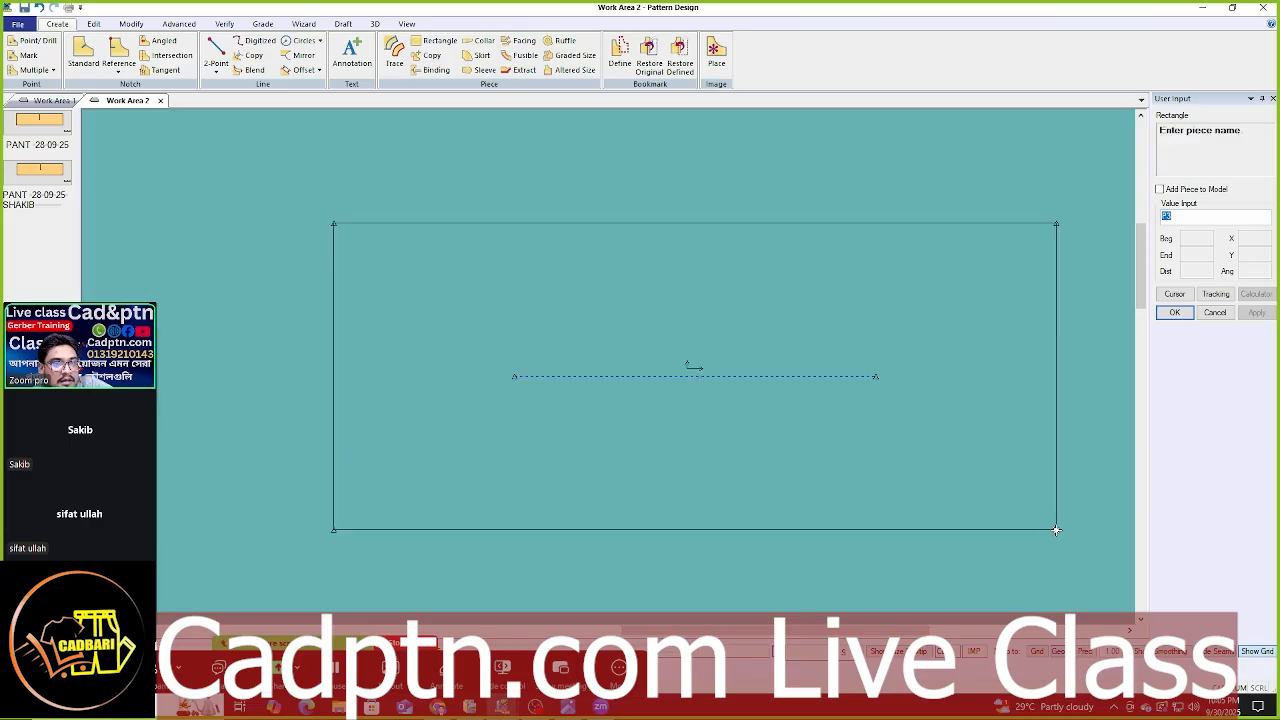
right_click(831, 147)
click(831, 150)
right_click(831, 170)
click(831, 171)
- Create a draft piece with the 2-Point Line tool by drawing a horizontal line about 21 long in the empty work area
middle_drag(718, 409, 726, 94)
click(216, 55)
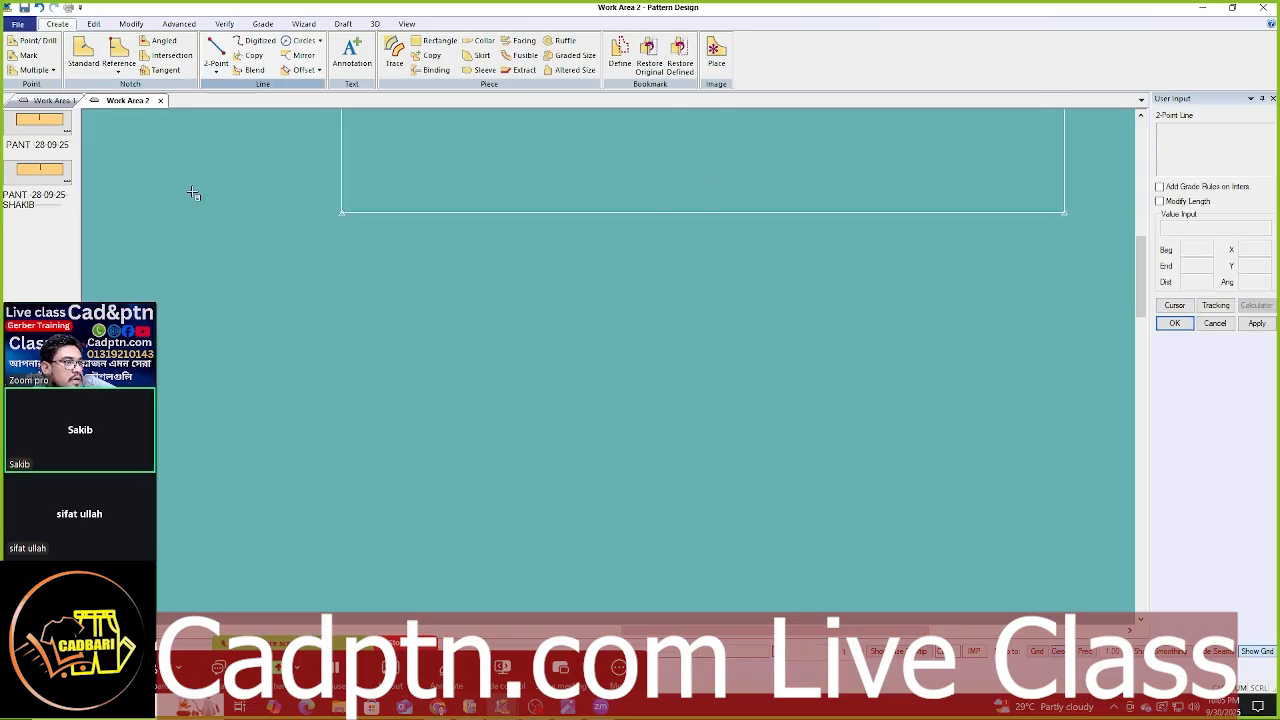
right_click(257, 187)
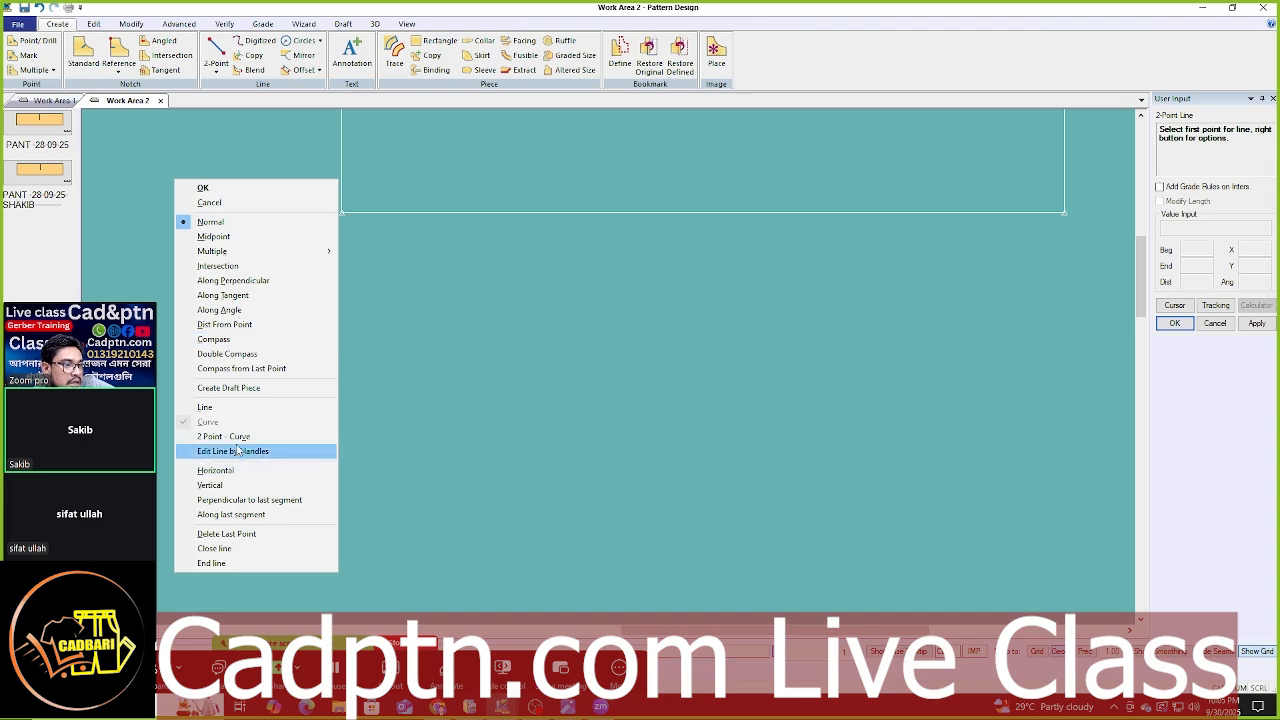
click(239, 389)
click(1188, 327)
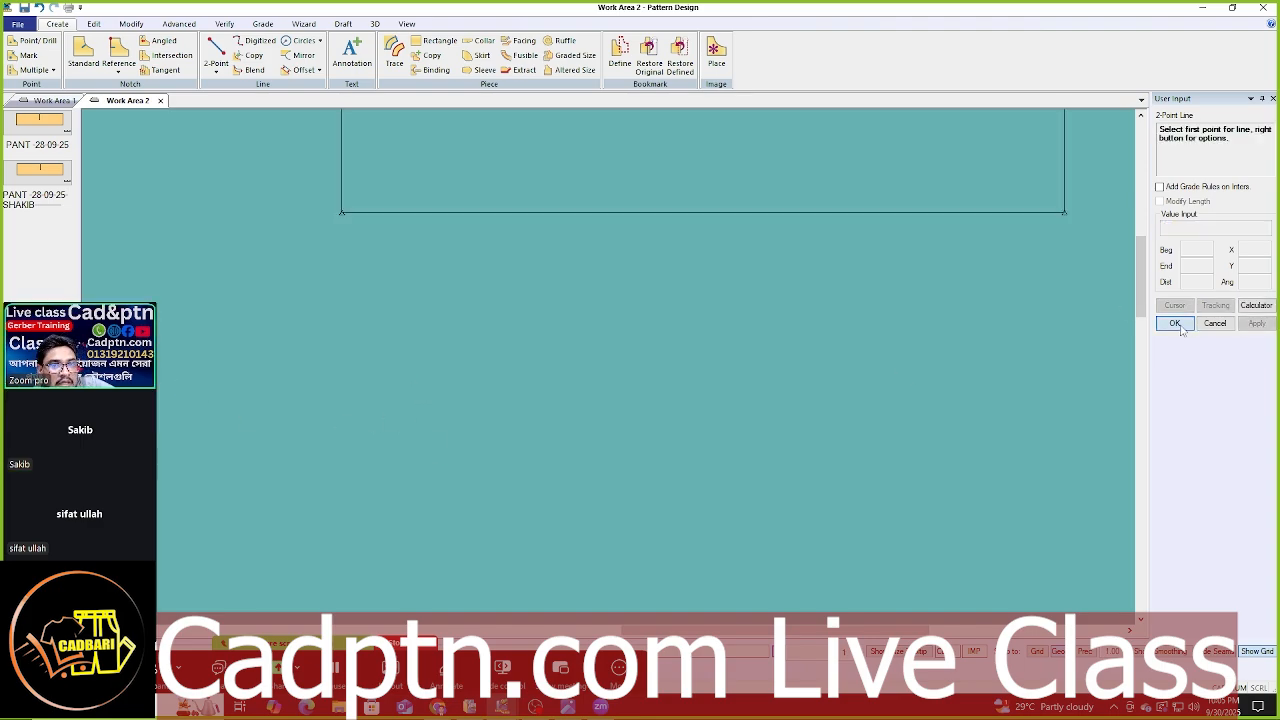
scroll(586, 178, down, 4)
scroll(680, 456, up, 2)
scroll(526, 370, up, 1)
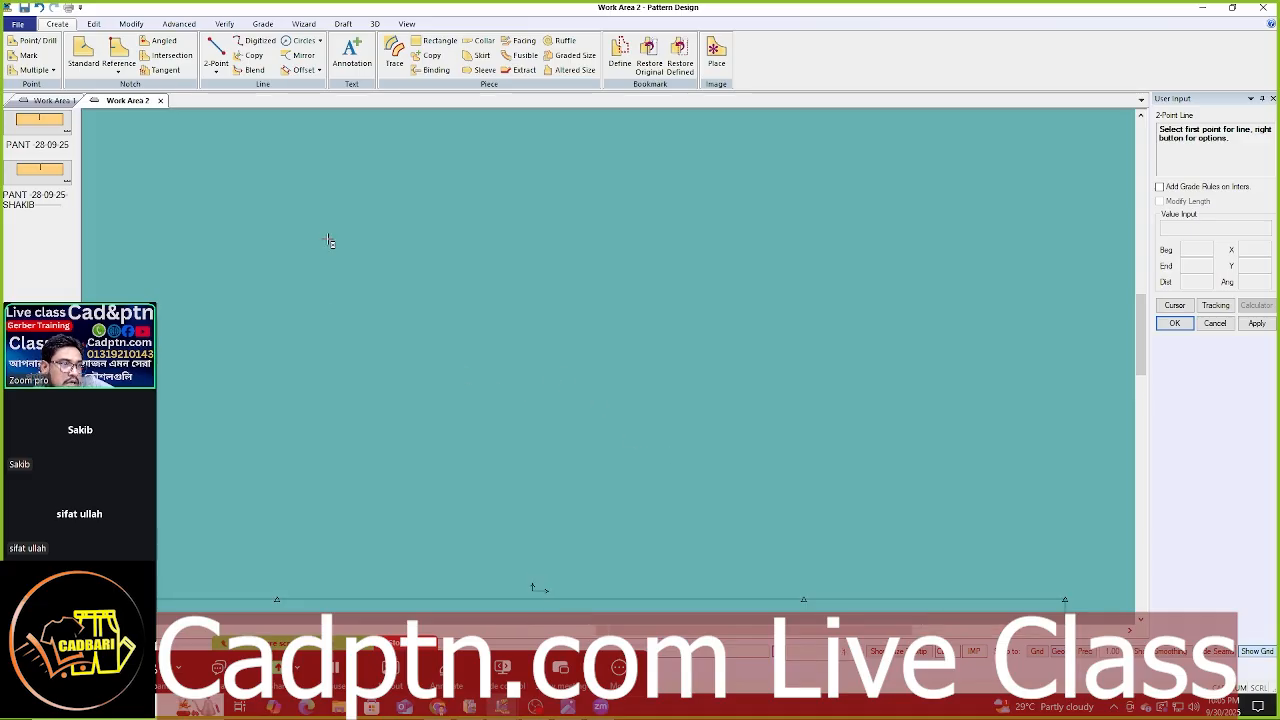
click(327, 238)
right_click(695, 182)
click(752, 471)
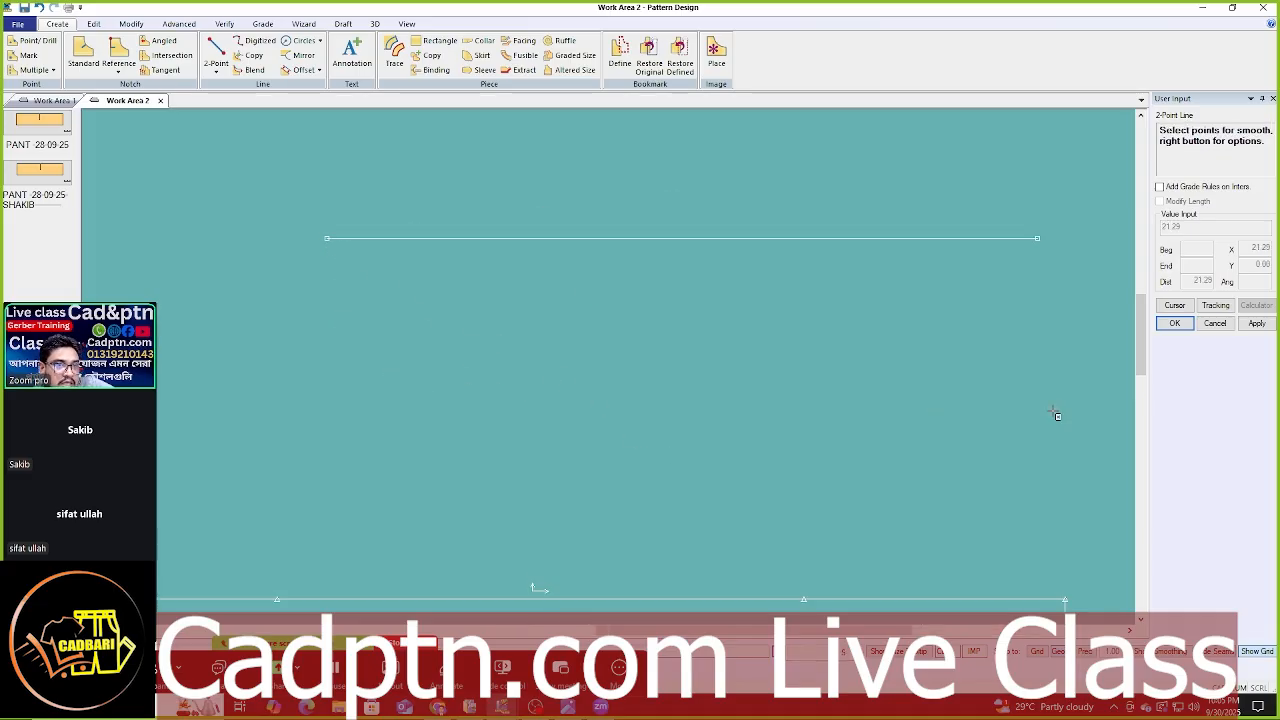
click(1021, 407)
right_click(879, 184)
click(962, 193)
scroll(798, 335, up, 1)
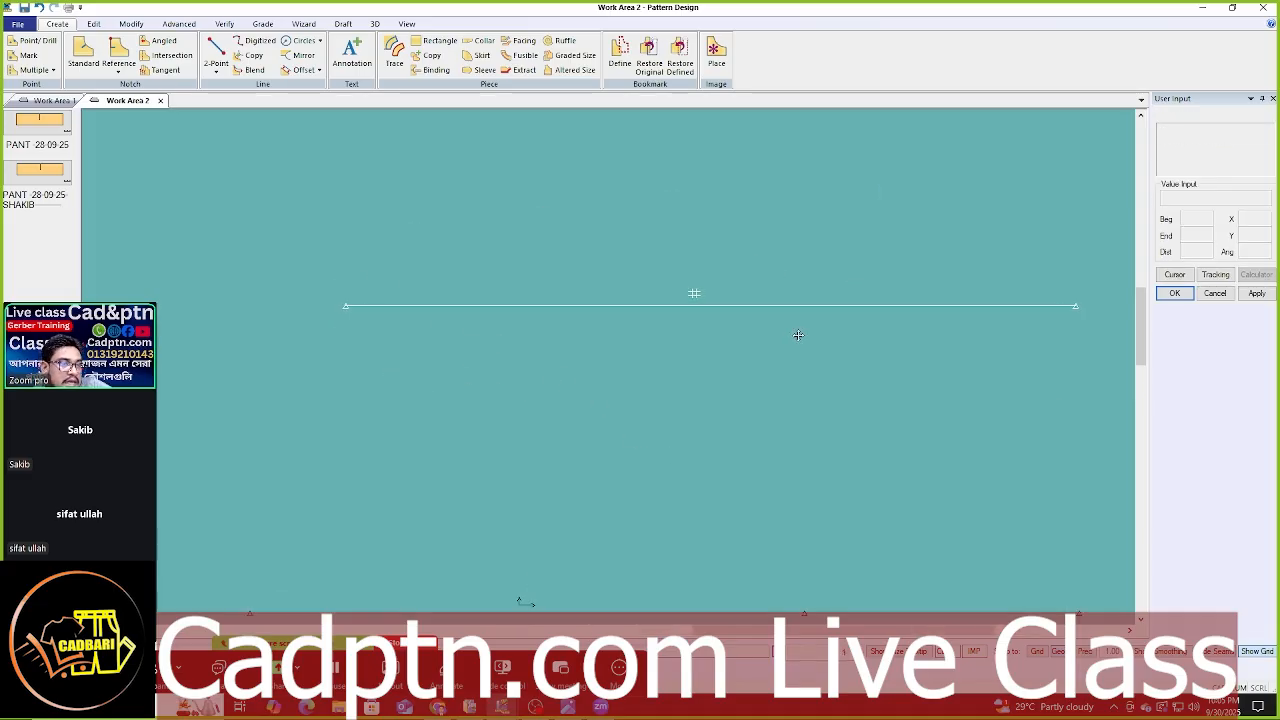
scroll(700, 253, down, 2)
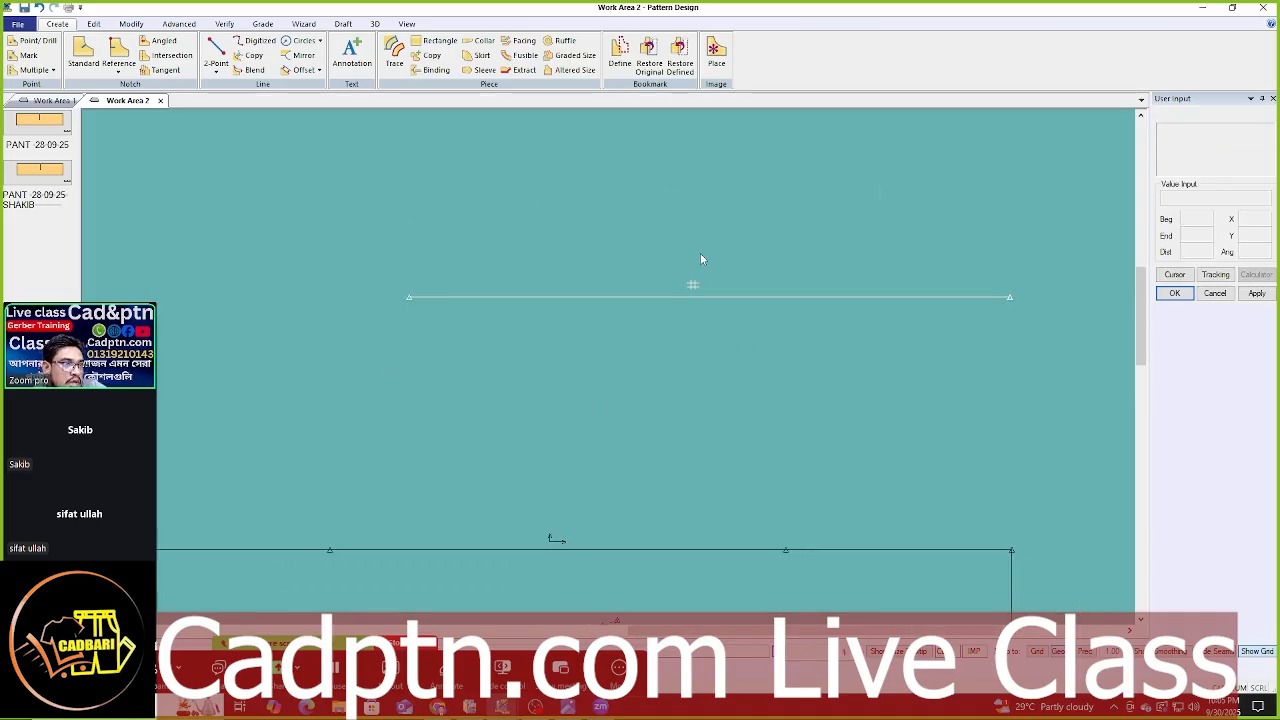
- Place the refined pant piece from the piece menu in the work area above the other pant piece
click(215, 55)
click(46, 172)
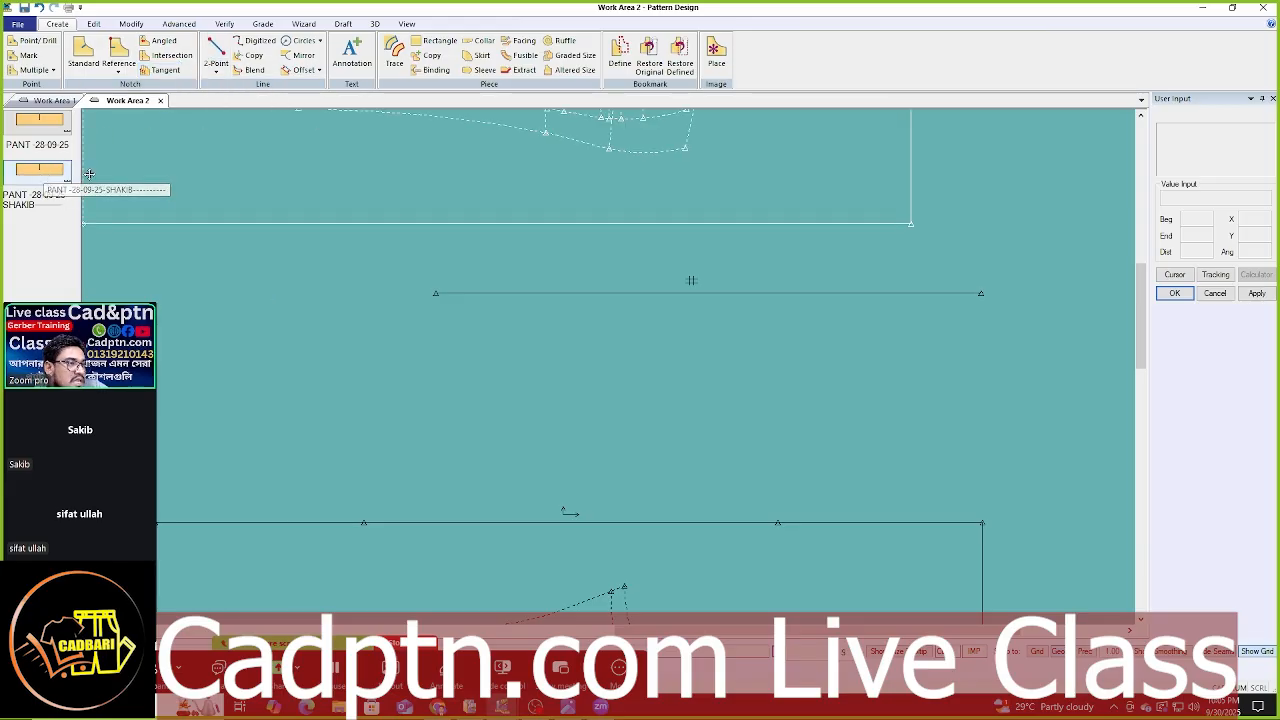
scroll(225, 238, down, 2)
scroll(268, 370, up, 2)
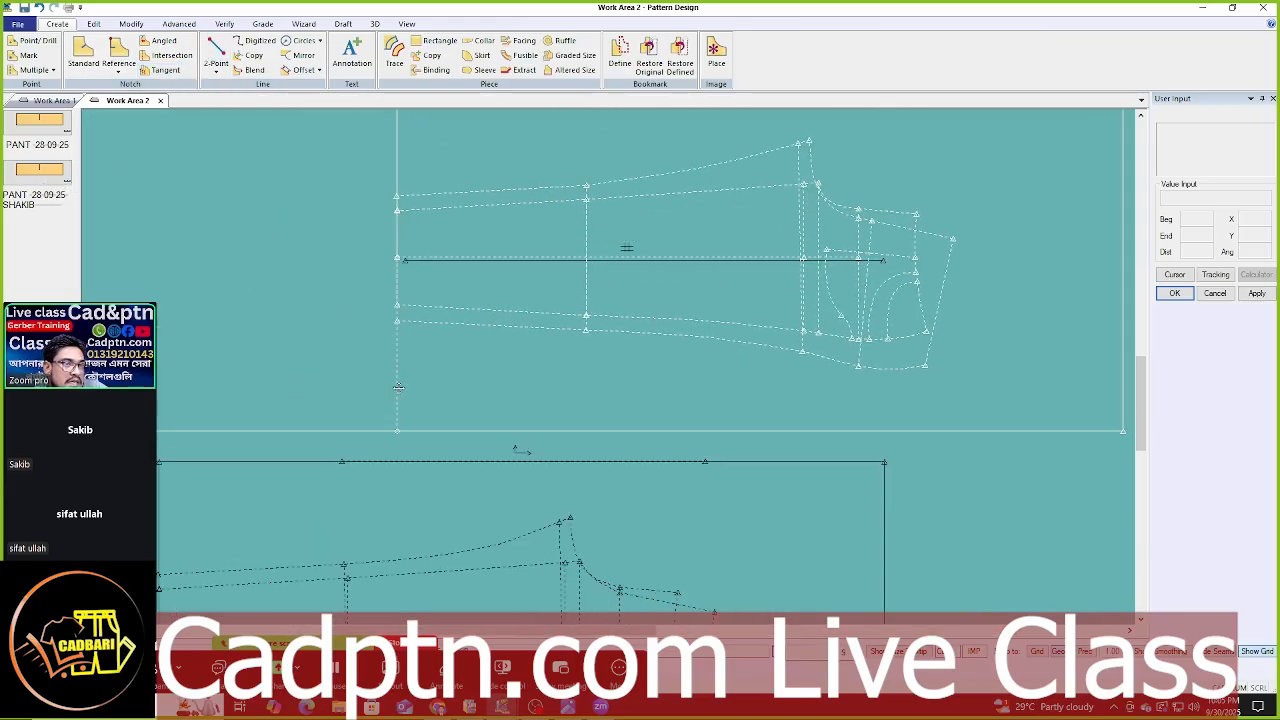
scroll(401, 390, down, 5)
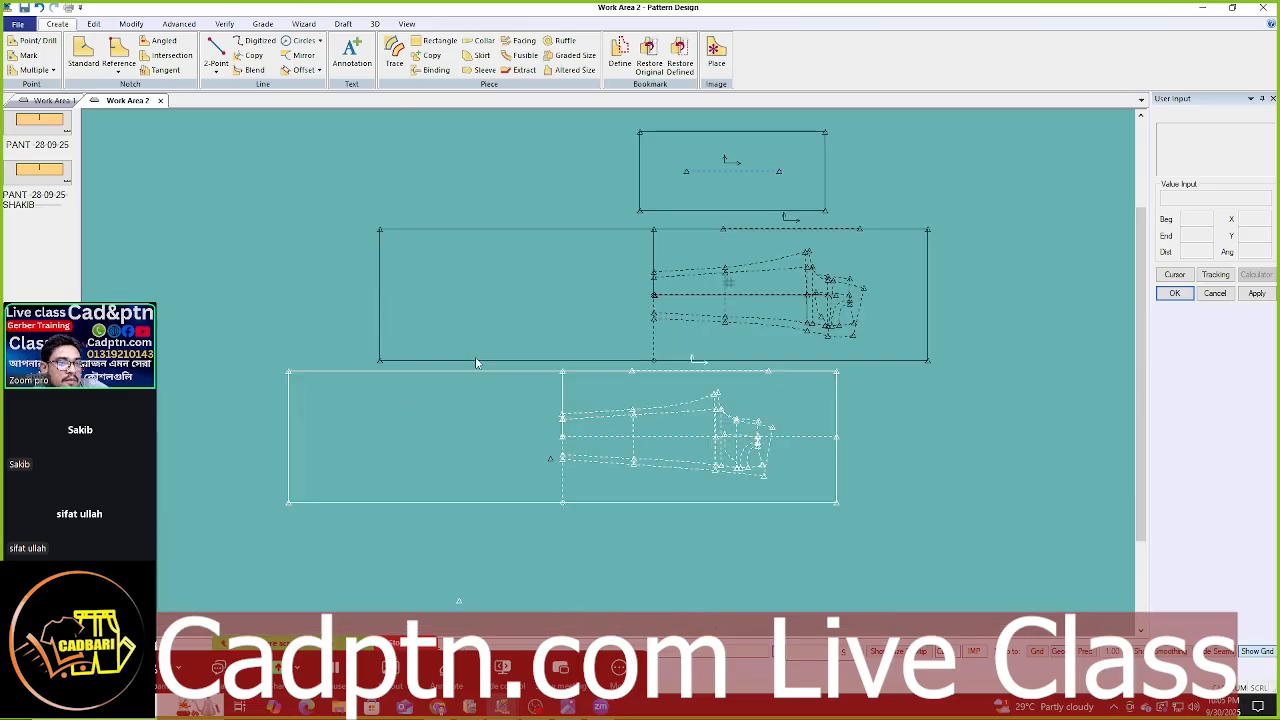
scroll(742, 244, up, 5)
scroll(795, 316, up, 5)
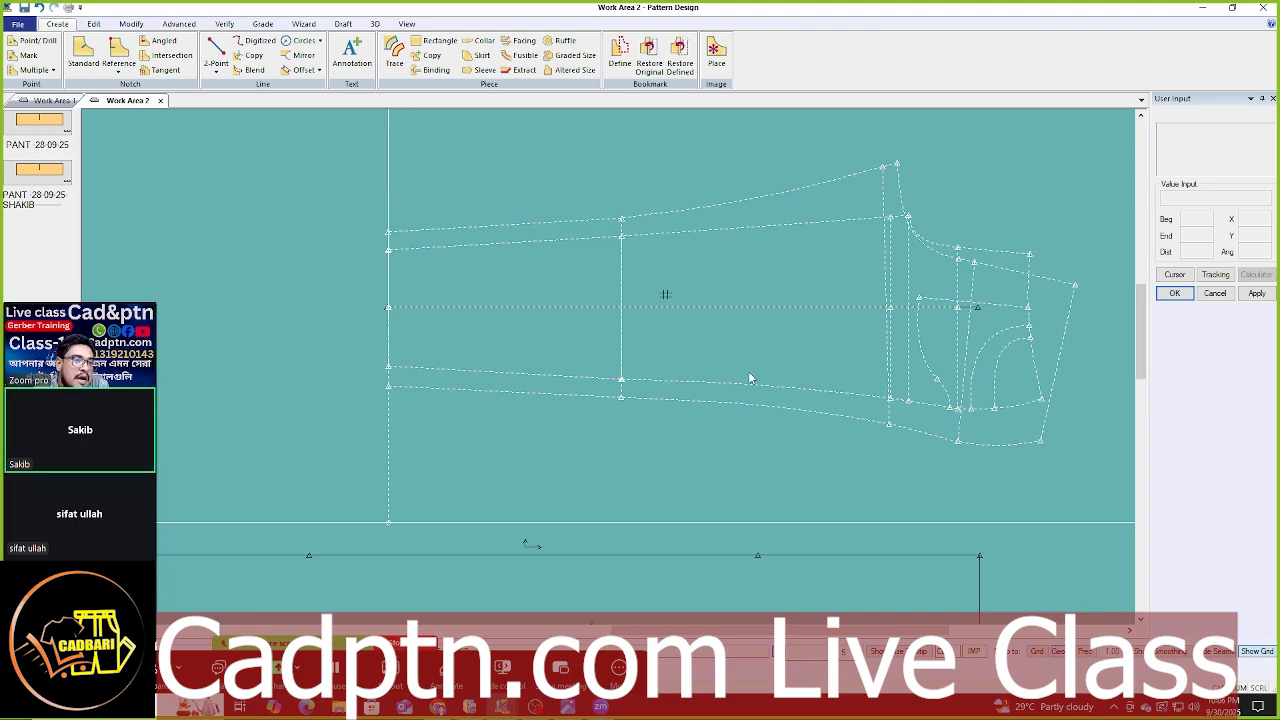
- Move the refined pant piece into the empty space away from the other pieces
mouse_move(533, 322)
mouse_down()
mouse_move(519, 374)
mouse_move(530, 325)
mouse_up()
scroll(440, 342, down, 5)
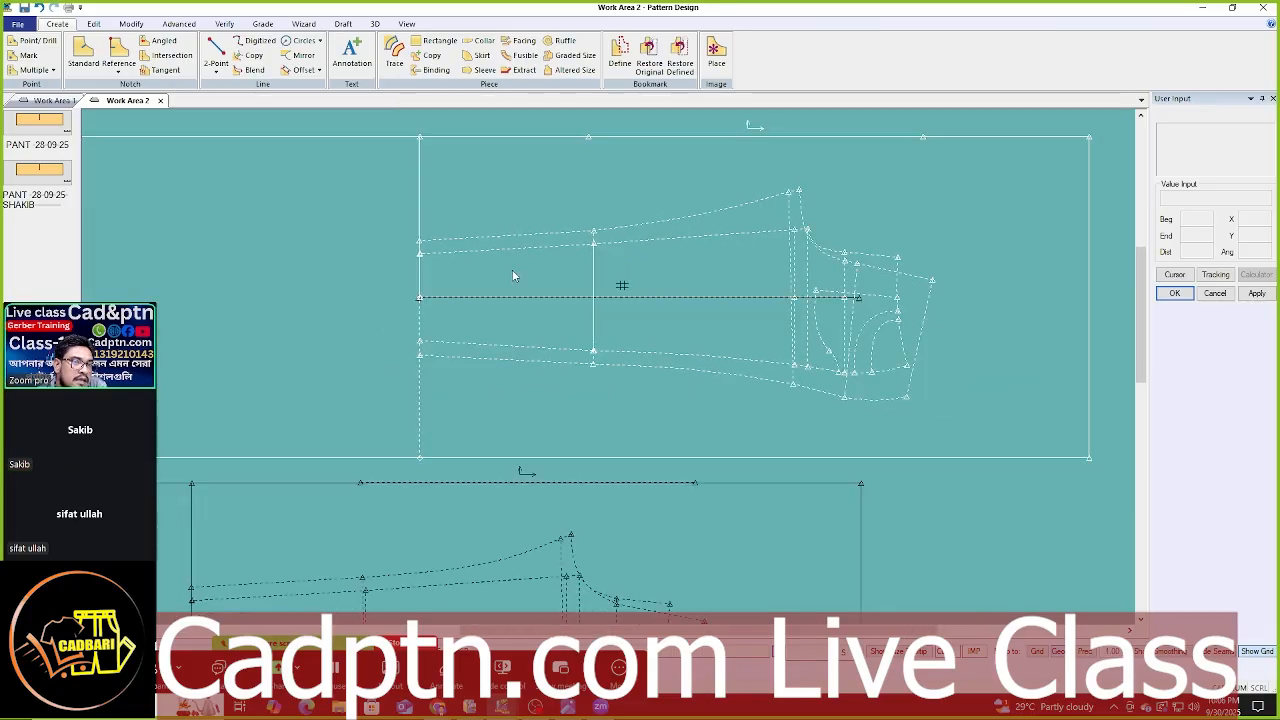
click(507, 291)
scroll(588, 232, down, 6)
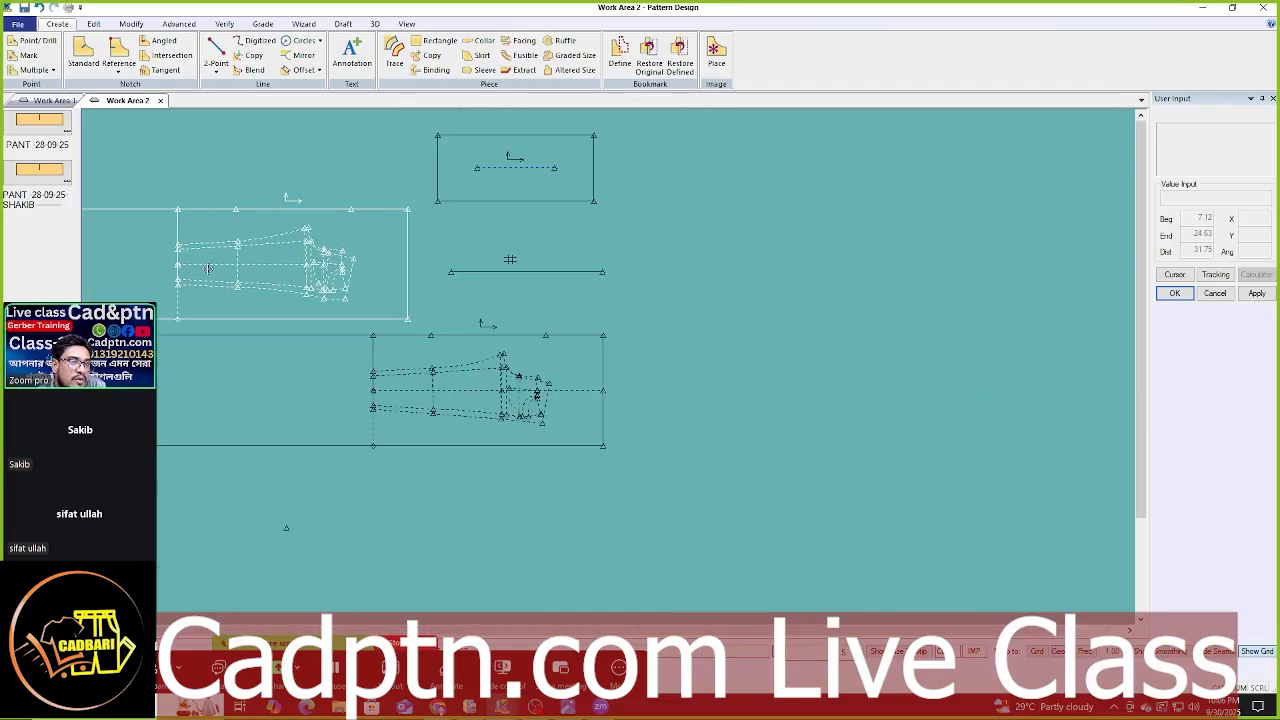
scroll(775, 440, up, 5)
click(792, 414)
- Move the refined piece's outer rectangle corners on the hem side horizontally inward, close to the hem line
key(m)
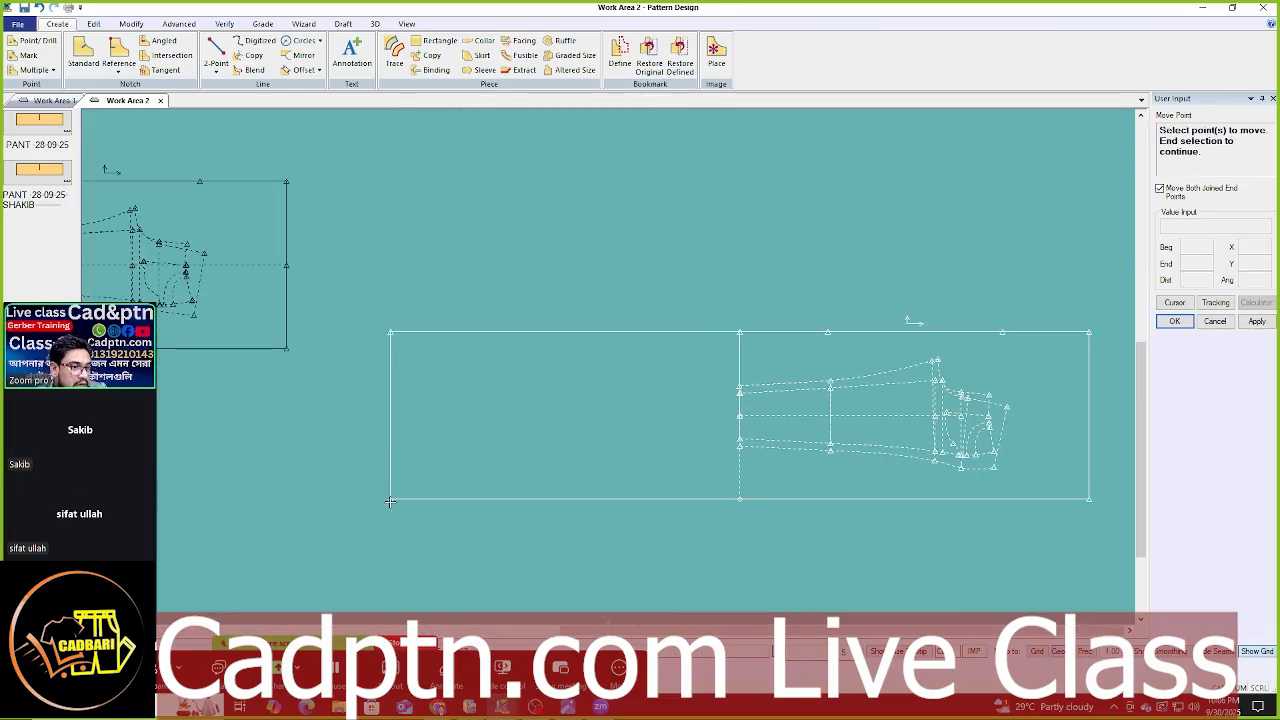
drag(384, 535, 430, 305)
right_click(608, 225)
click(652, 235)
right_click(579, 290)
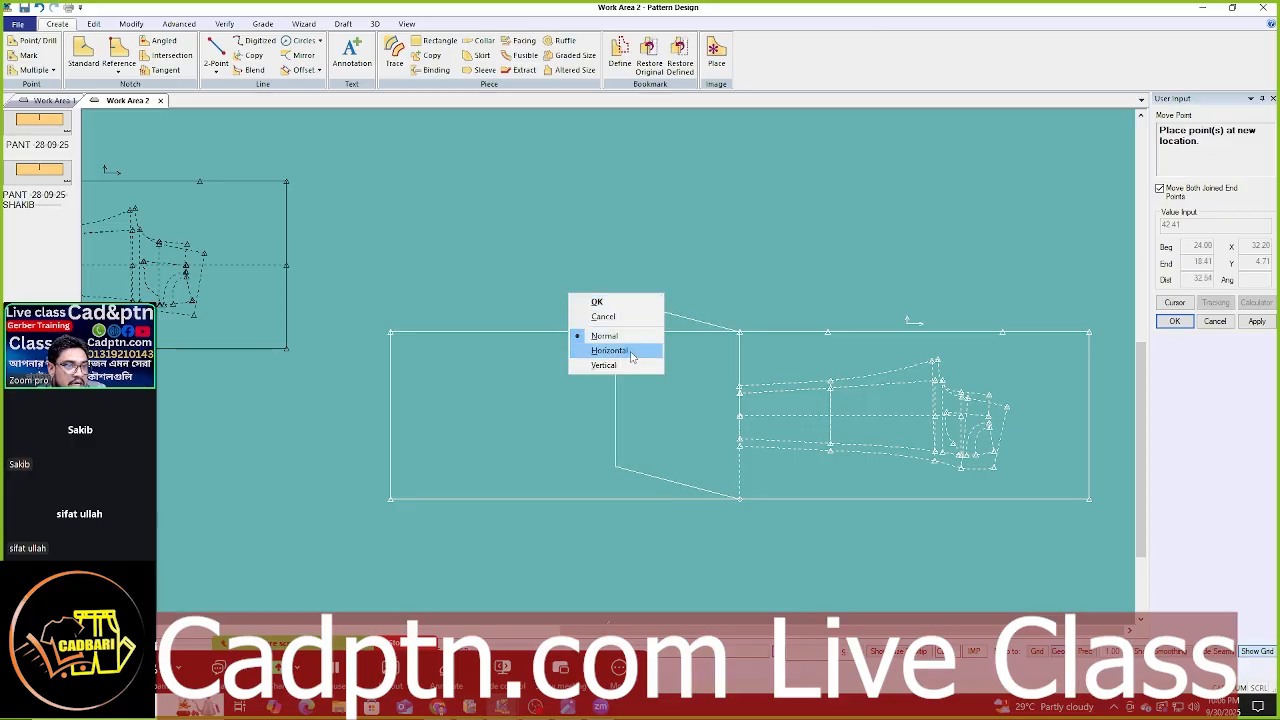
click(626, 351)
click(719, 418)
- Move the outer rectangle's corners on the waist side horizontally inward, closer to the pant's waistline
scroll(920, 446, up, 3)
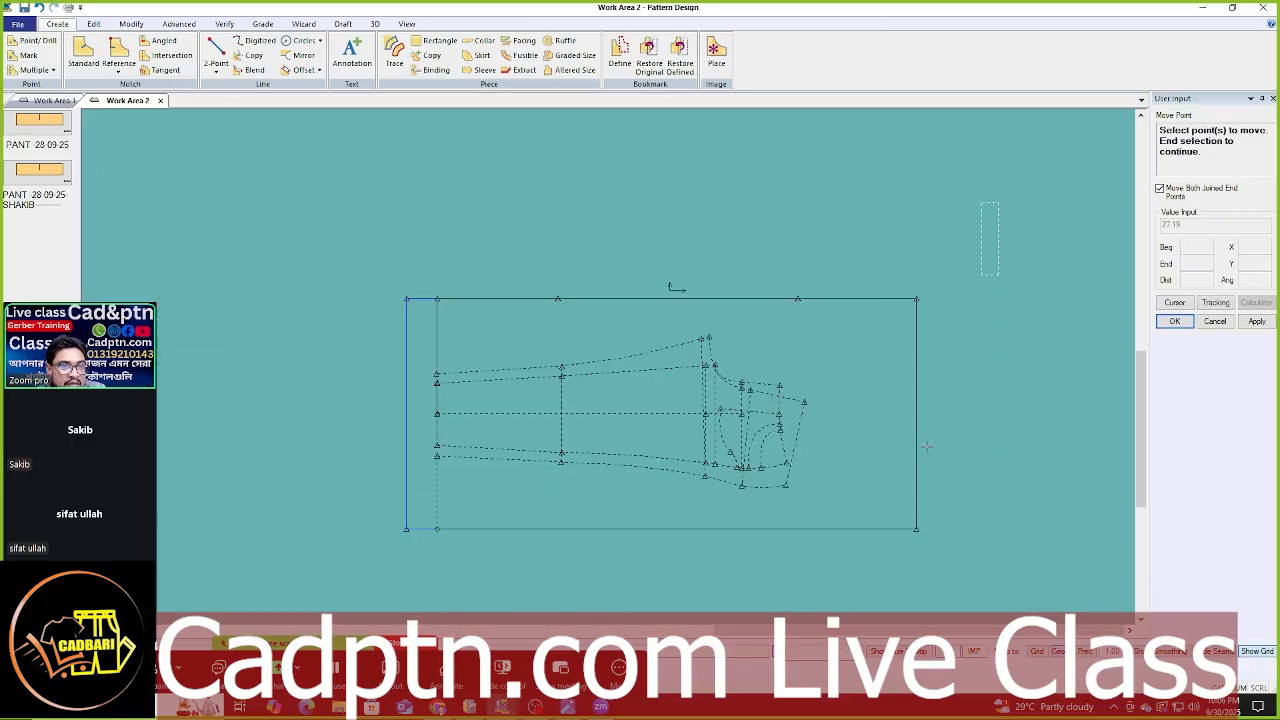
right_click(857, 353)
click(903, 411)
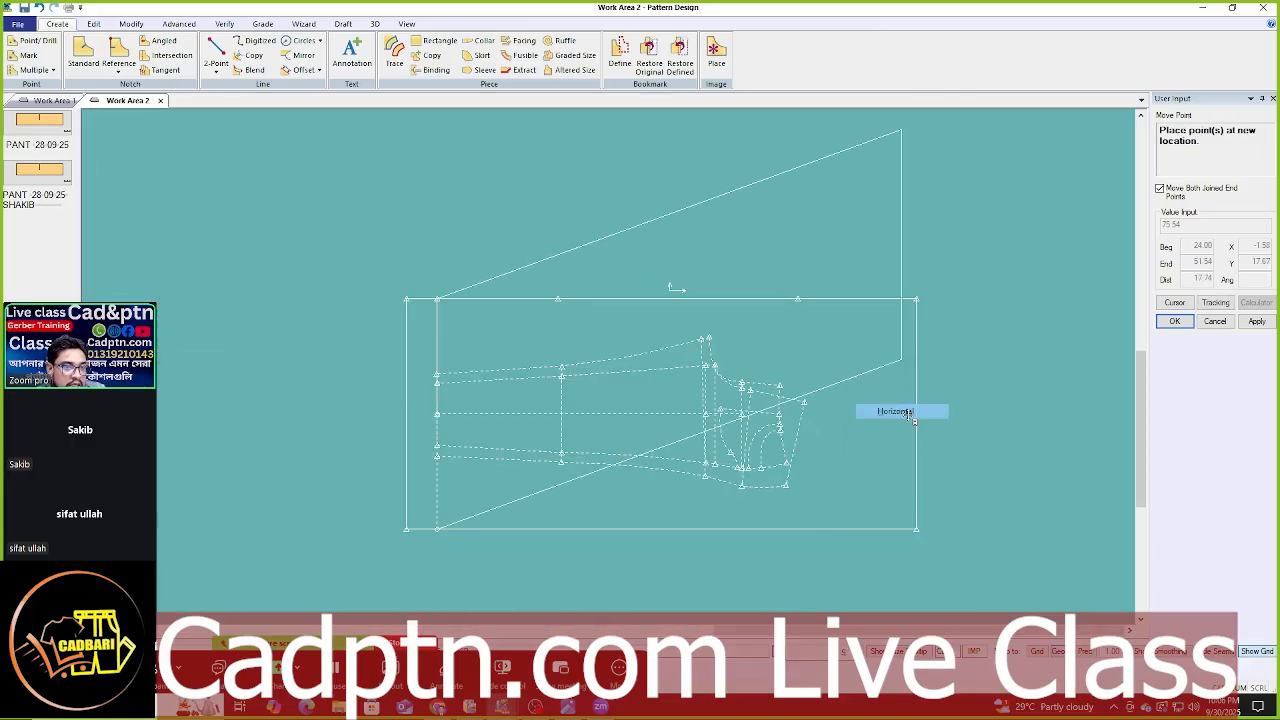
scroll(835, 529, up, 1)
click(813, 257)
- Move the outer rectangle's upper edge points vertically down about 2.2 toward the pant draft
drag(812, 268, 270, 199)
key(Return)
right_click(485, 201)
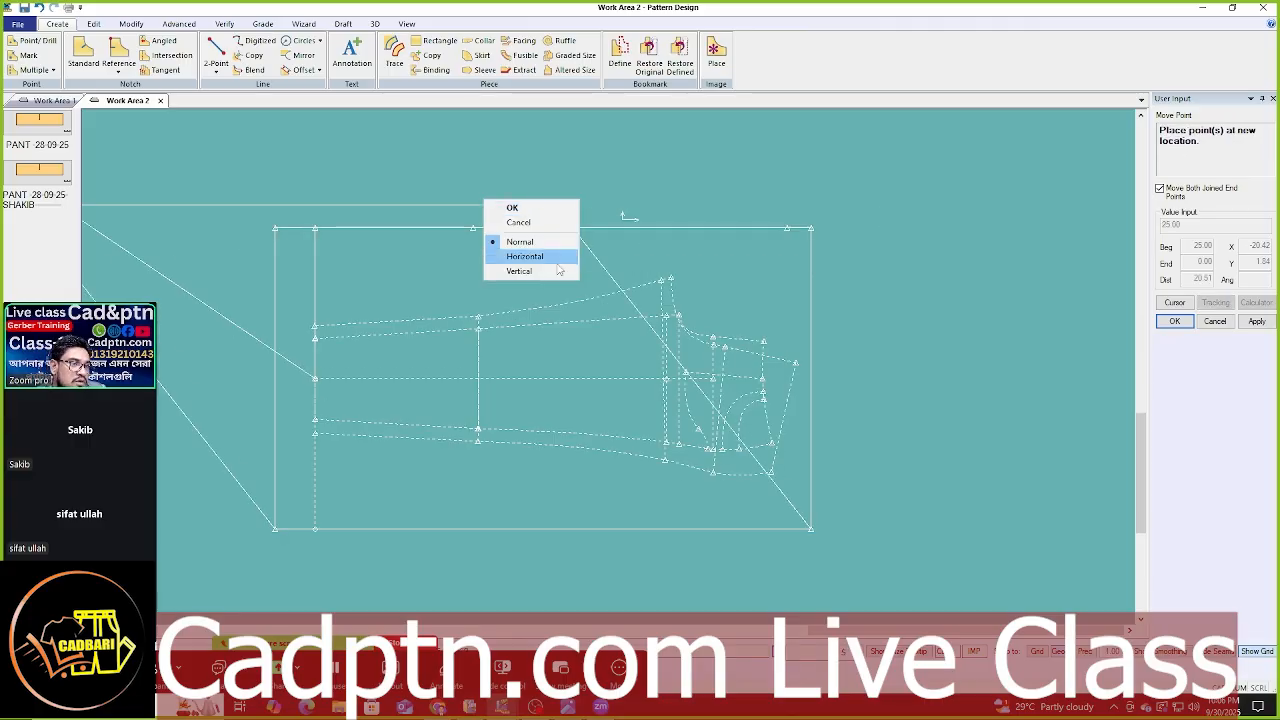
click(537, 272)
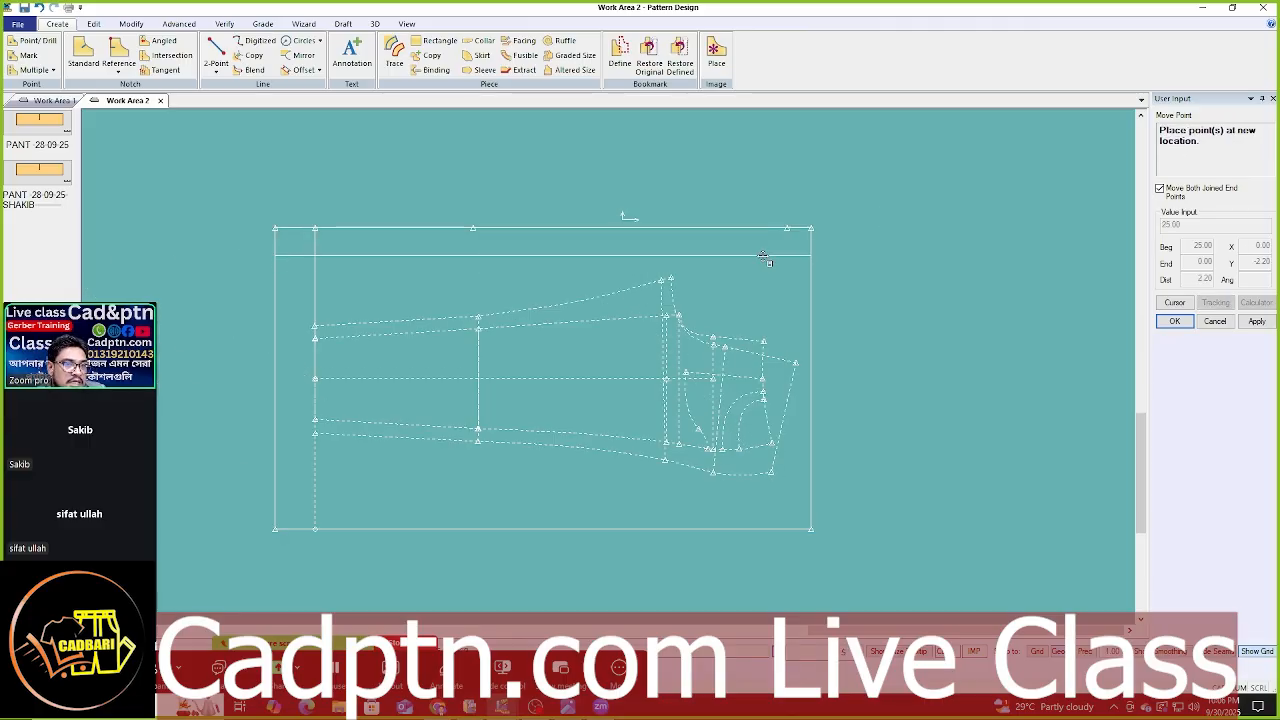
click(763, 257)
- Move the outer rectangle's lower edge points vertically up toward the pant draft and save the piece
drag(590, 473, 846, 506)
right_click(814, 210)
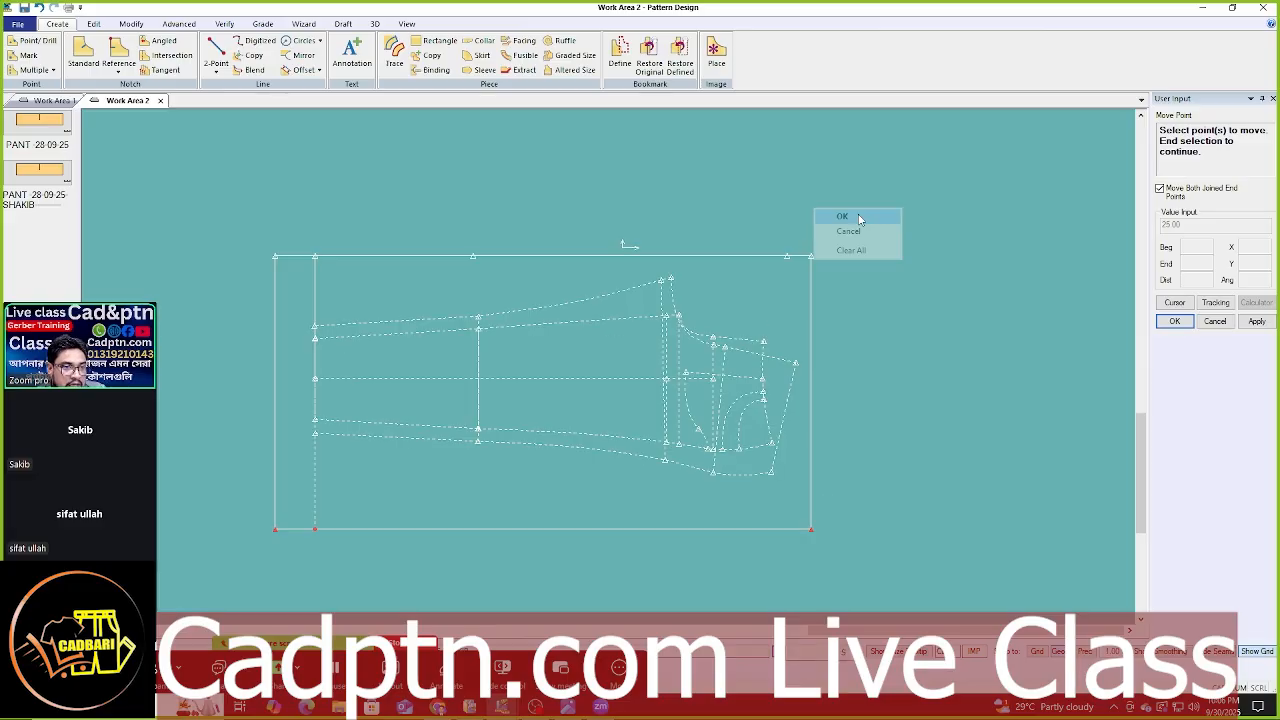
click(822, 217)
right_click(691, 283)
click(739, 353)
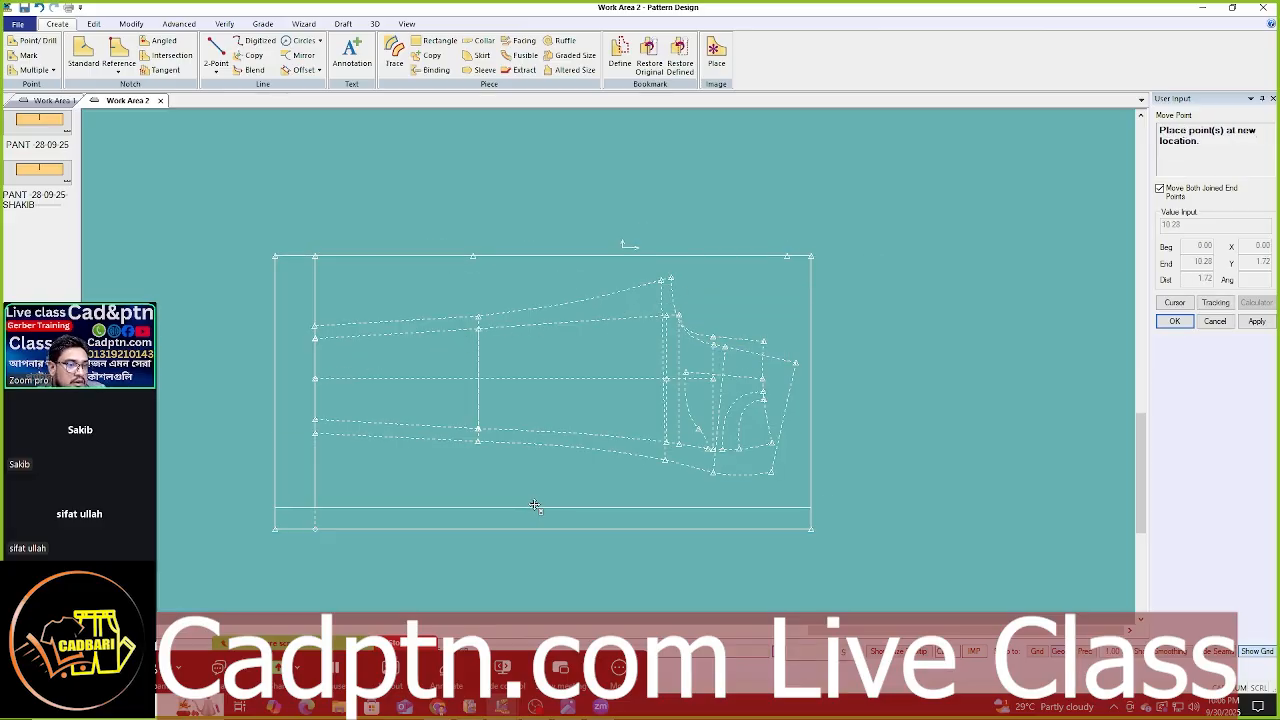
click(534, 490)
scroll(523, 363, up, 2)
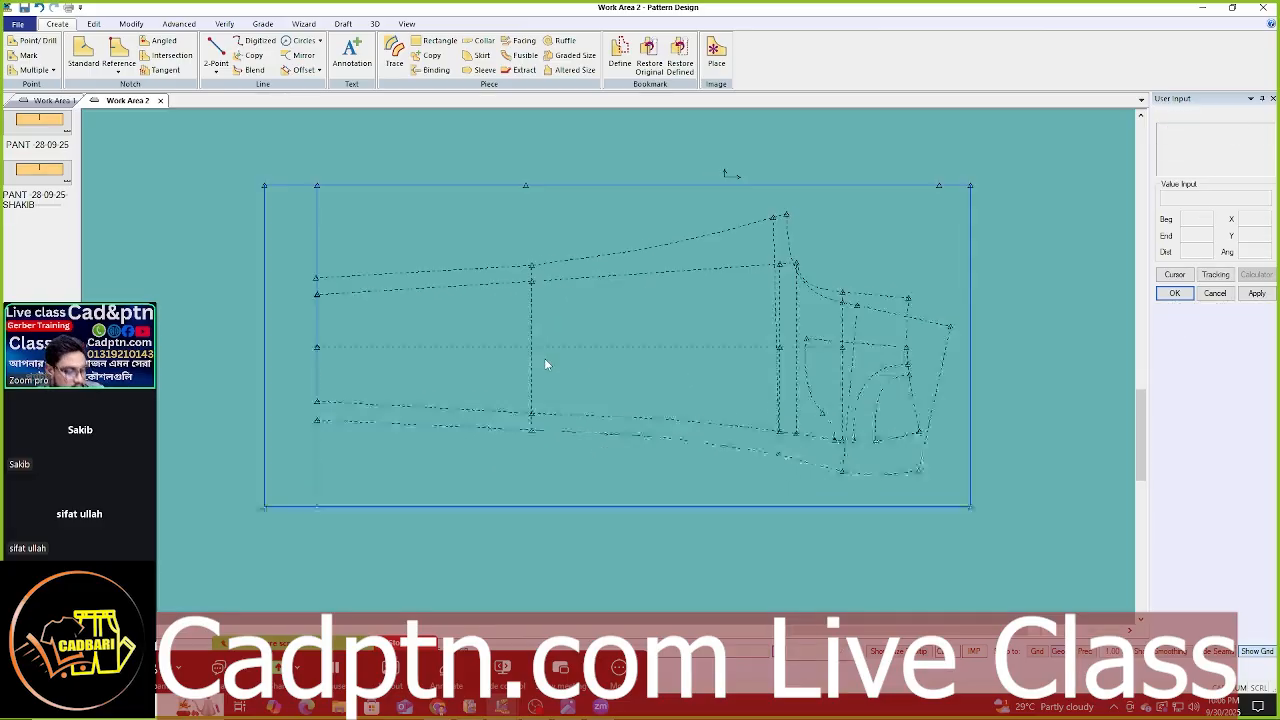
right_click(702, 260)
click(748, 270)
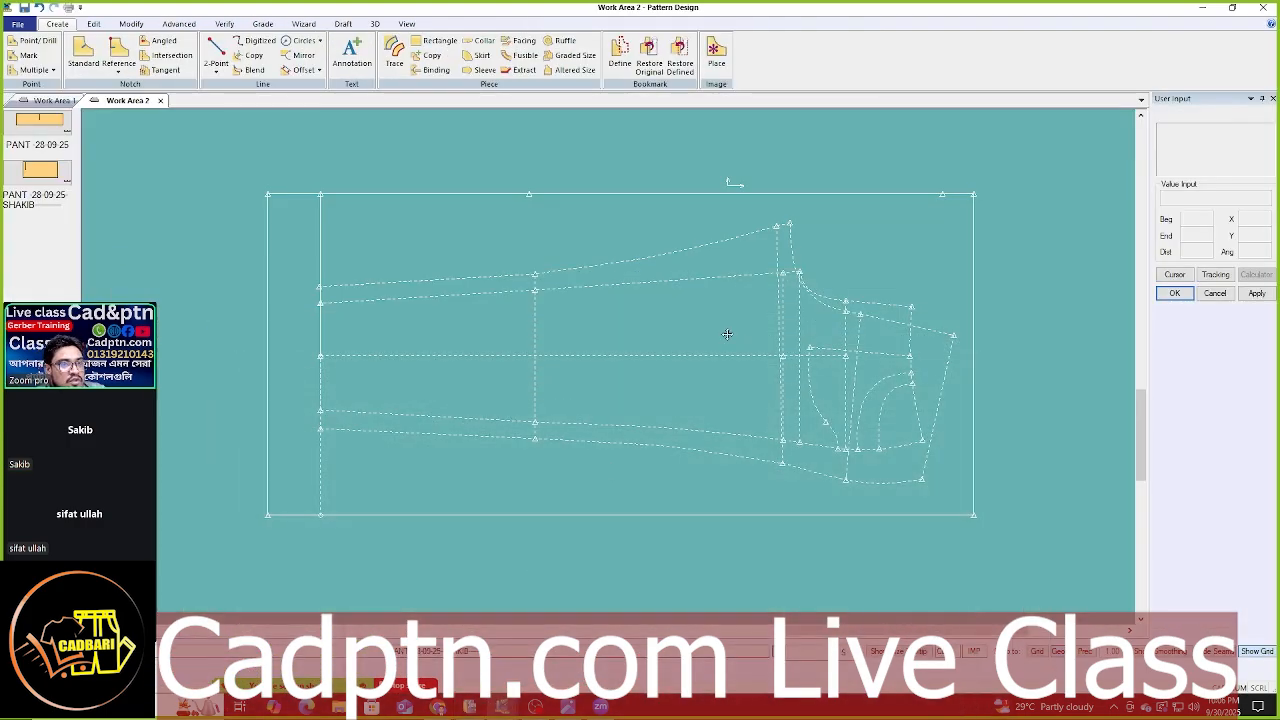
mouse_move(727, 335)
middle_down()
mouse_move(749, 307)
mouse_move(716, 342)
middle_up()
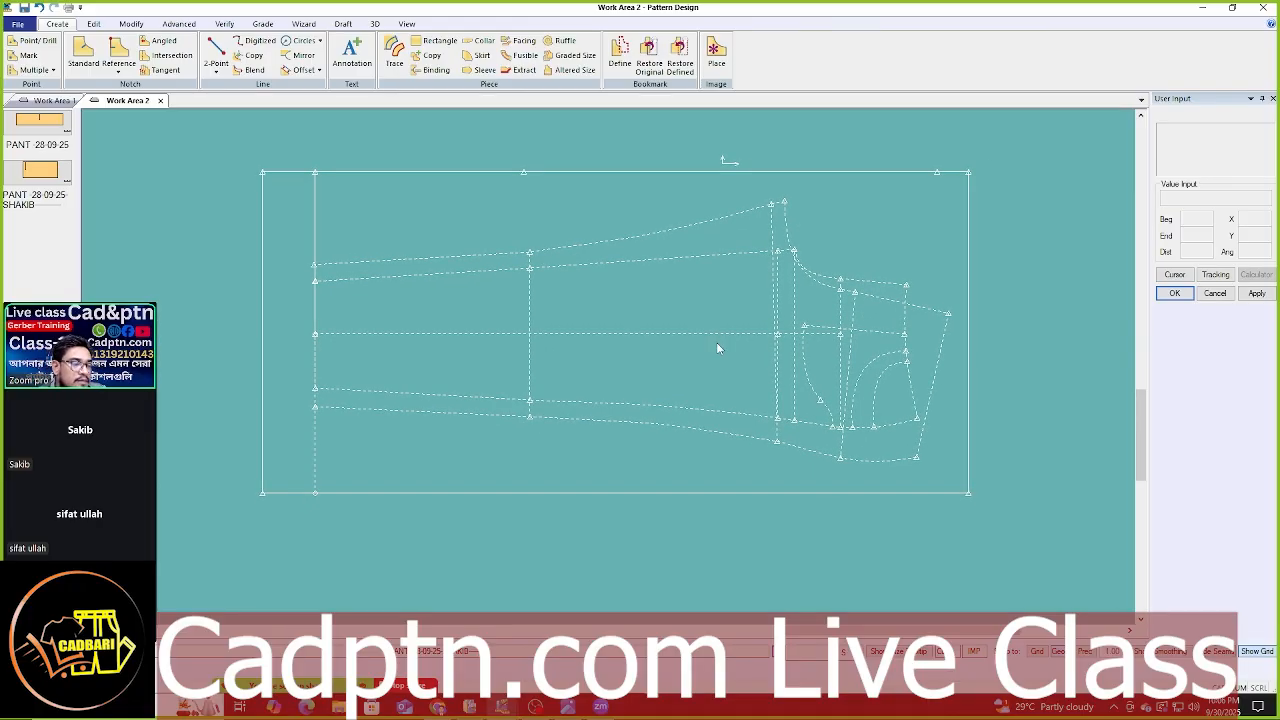
- Preview the 102030-BLOCK piece in the DATA90 folder of AccuMark Explorer and return to Pattern Design
click(469, 707)
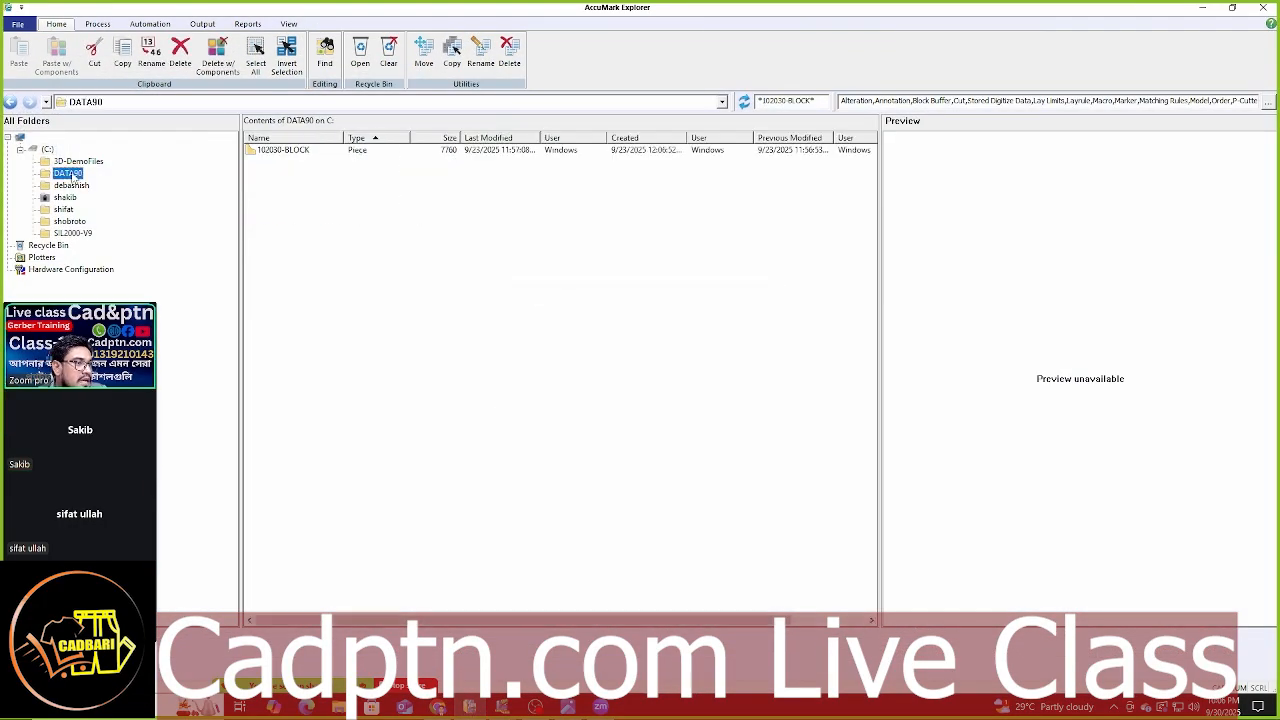
click(286, 151)
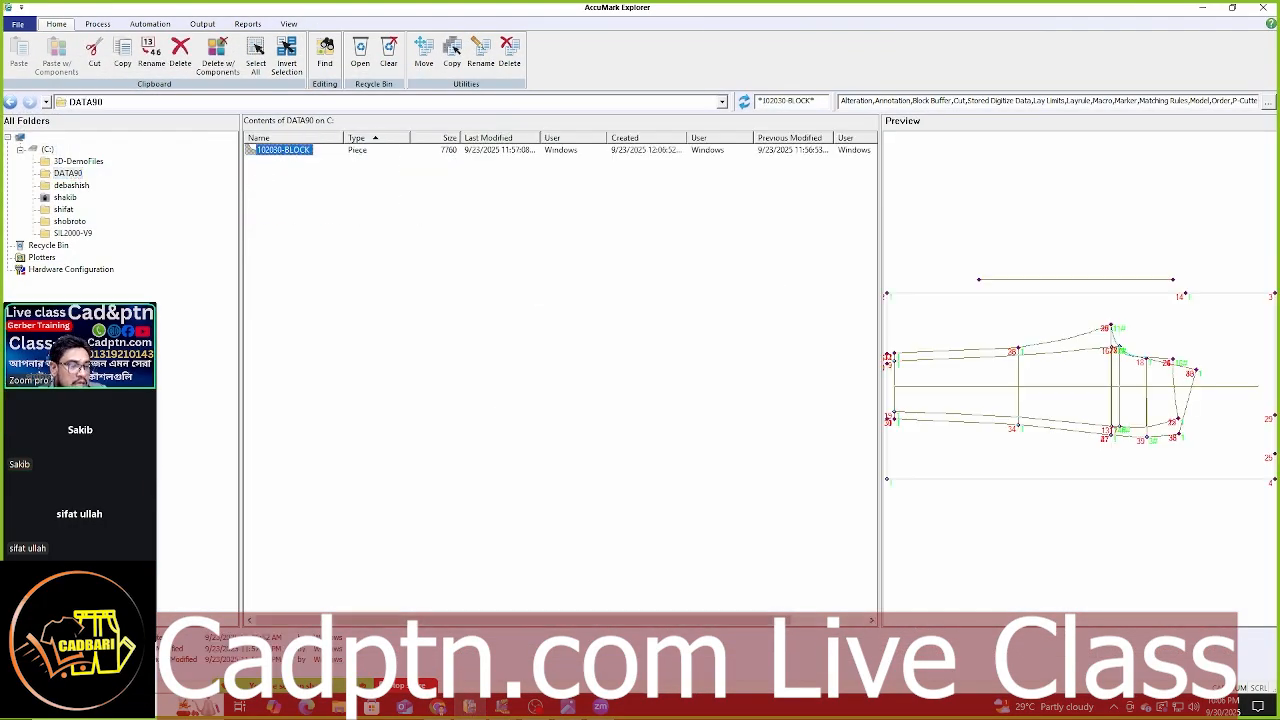
click(499, 711)
click(616, 607)
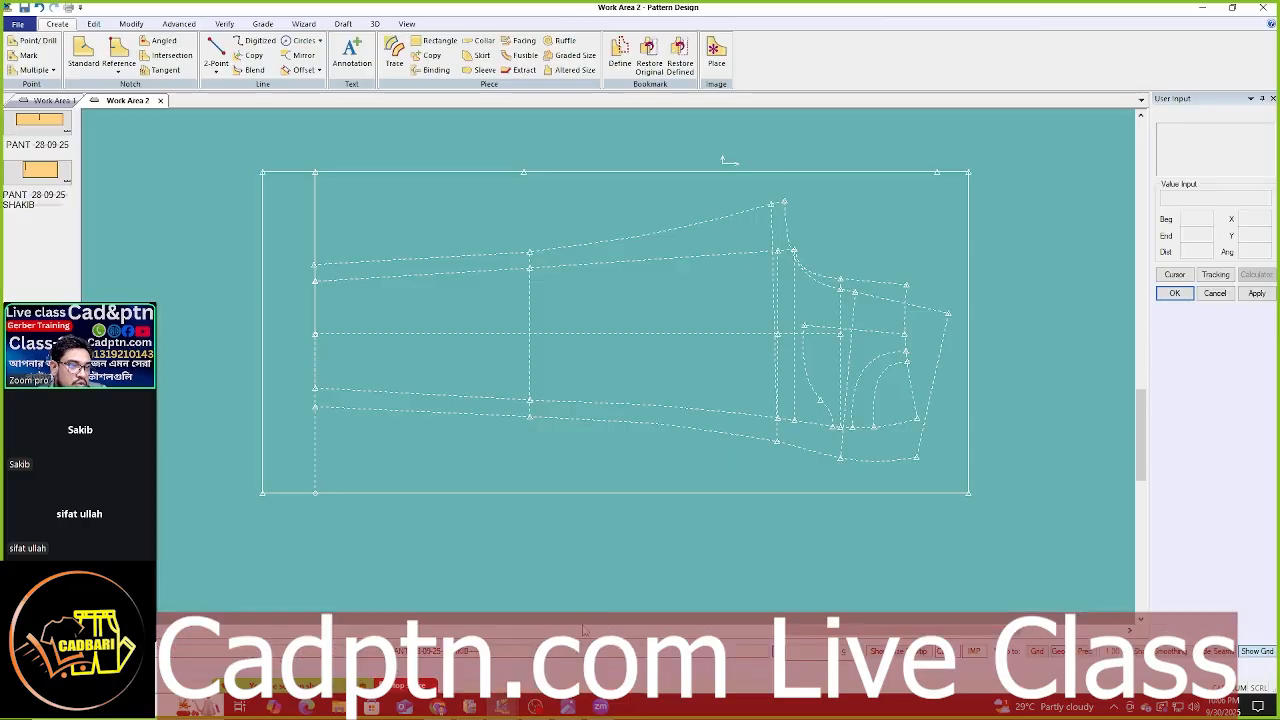
- Copy the full name of the resized pant piece
middle_drag(698, 383, 621, 481)
scroll(540, 533, up, 3)
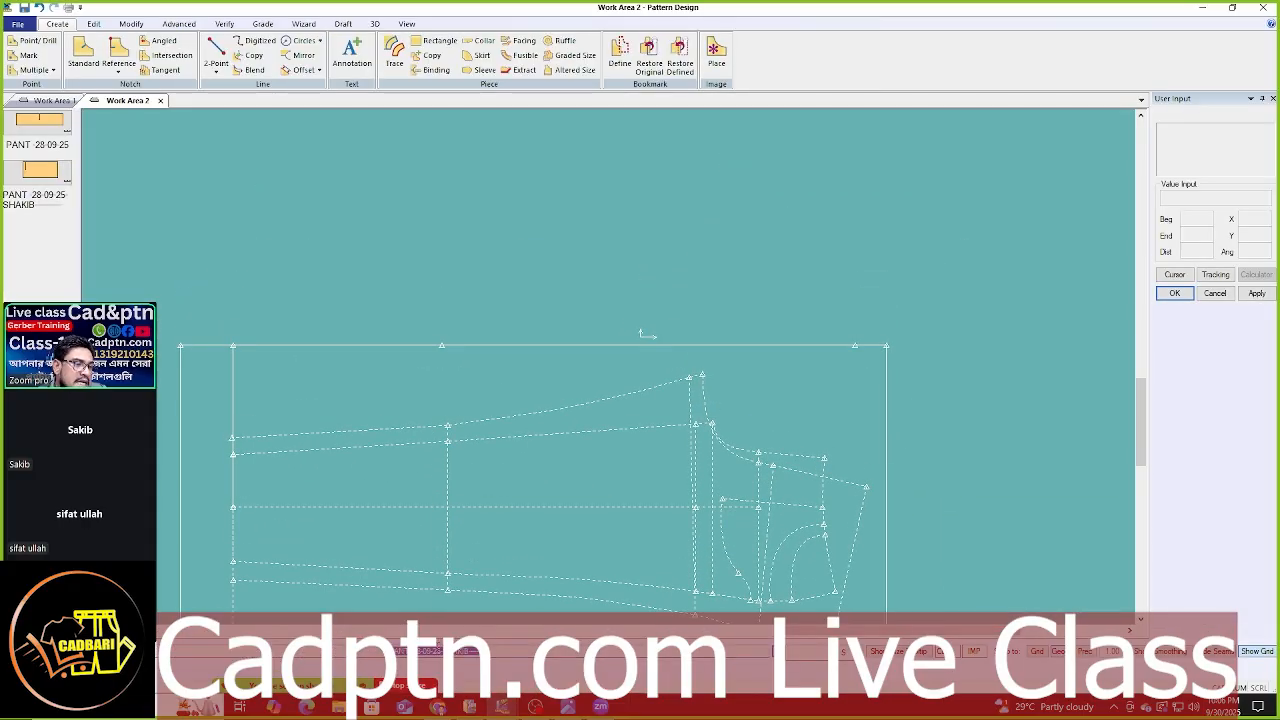
right_click(437, 497)
click(485, 535)
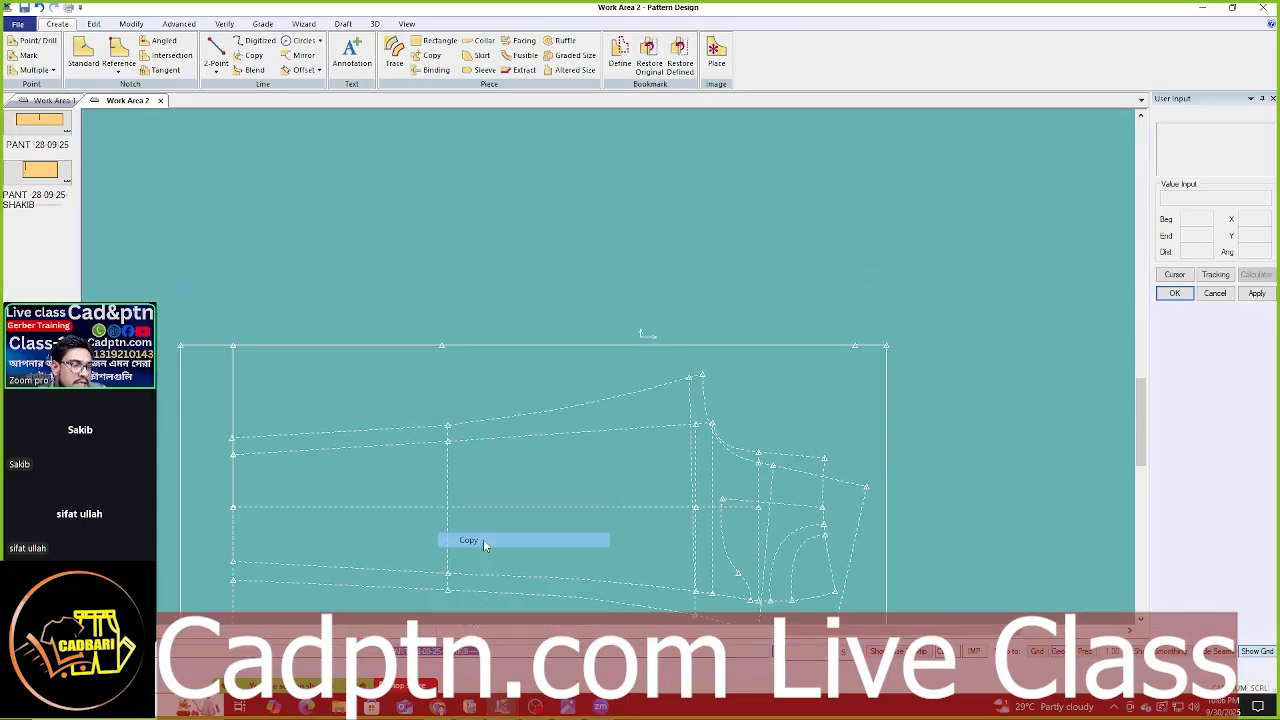
- Switch to AccuMark Explorer and filter the DATA90 folder by the copied piece name in place of 102030-BLOCK
click(470, 707)
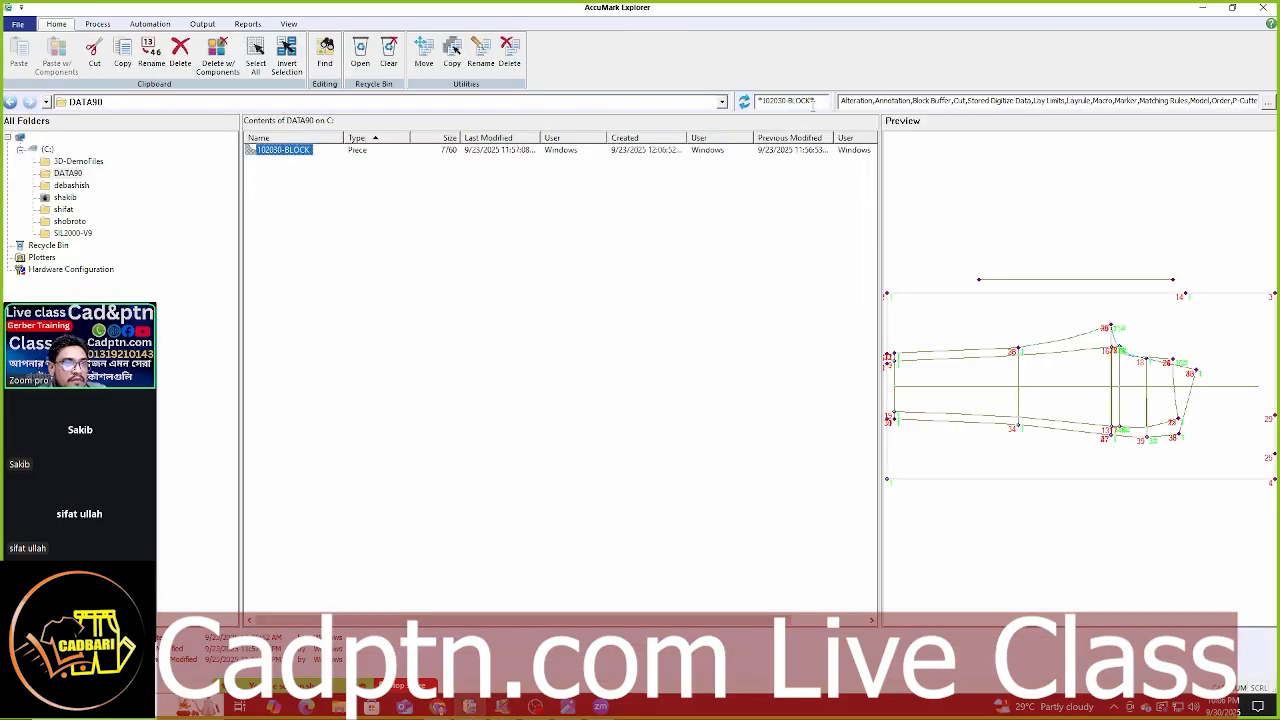
drag(815, 101, 781, 121)
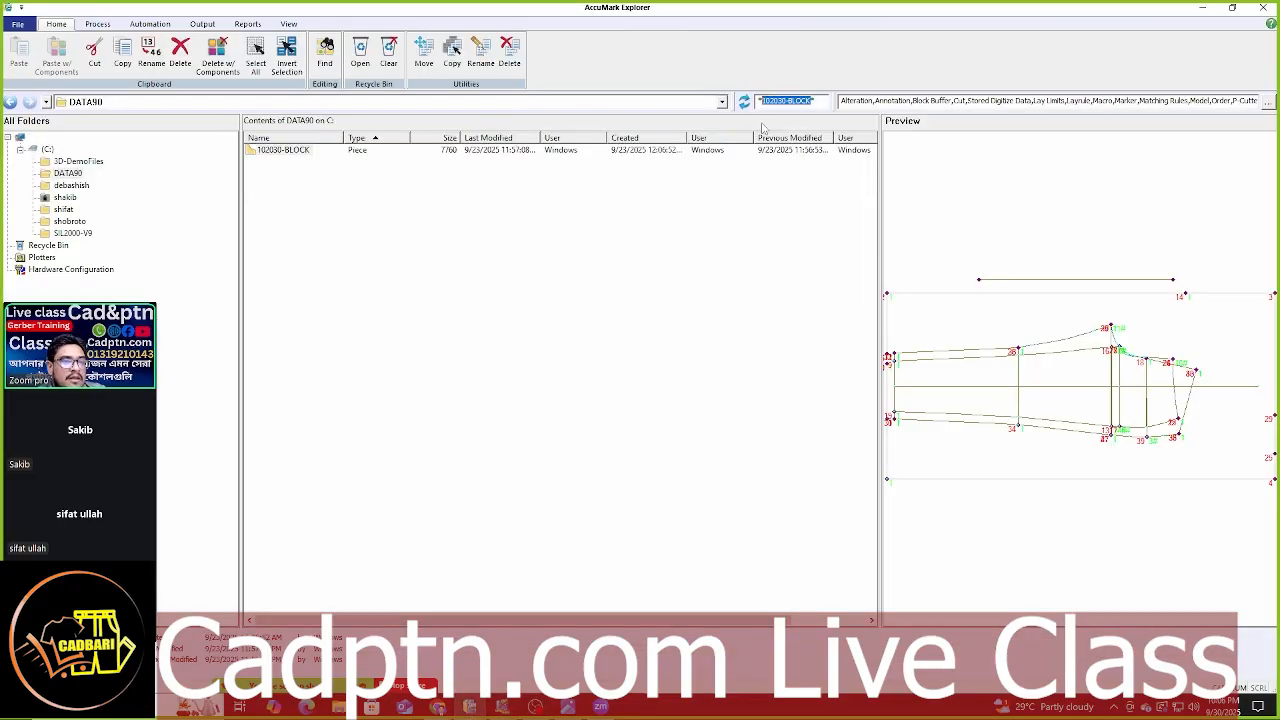
key(ctrl+v)
key(Return)
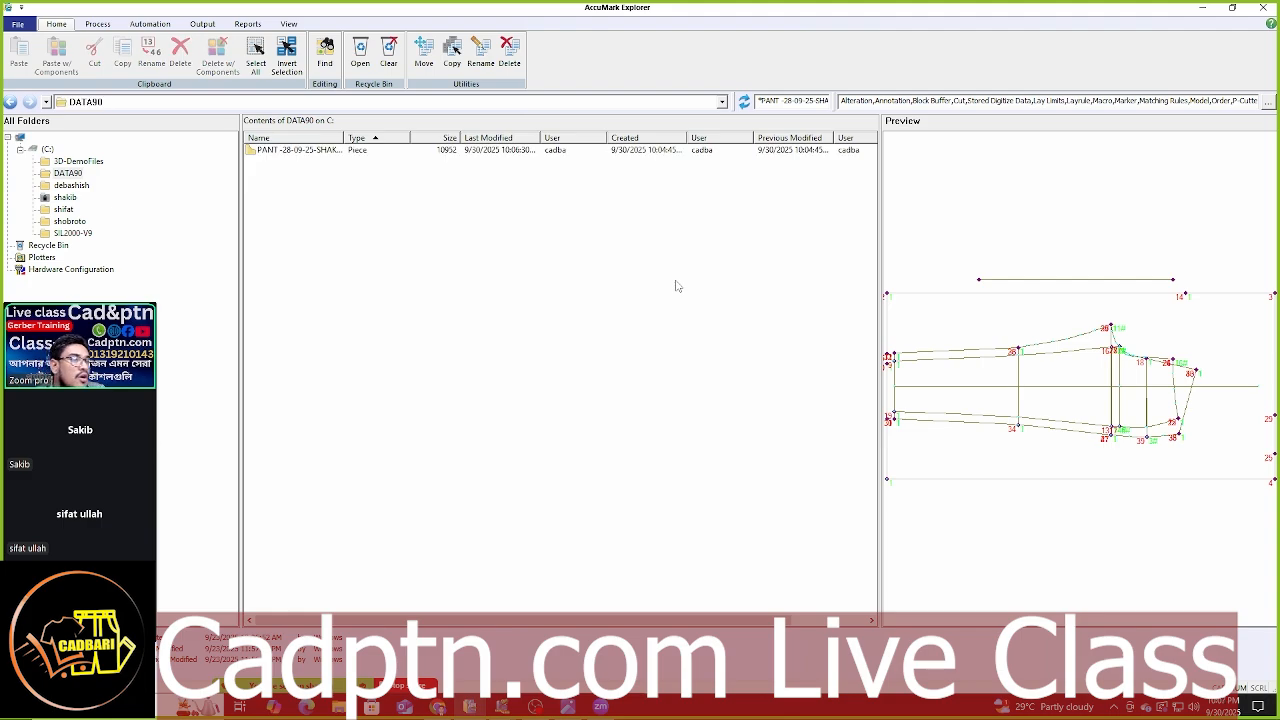
- Export the filtered pant piece as a ZIP file to the Desktop, keeping the proposed file name and the default component options
click(293, 152)
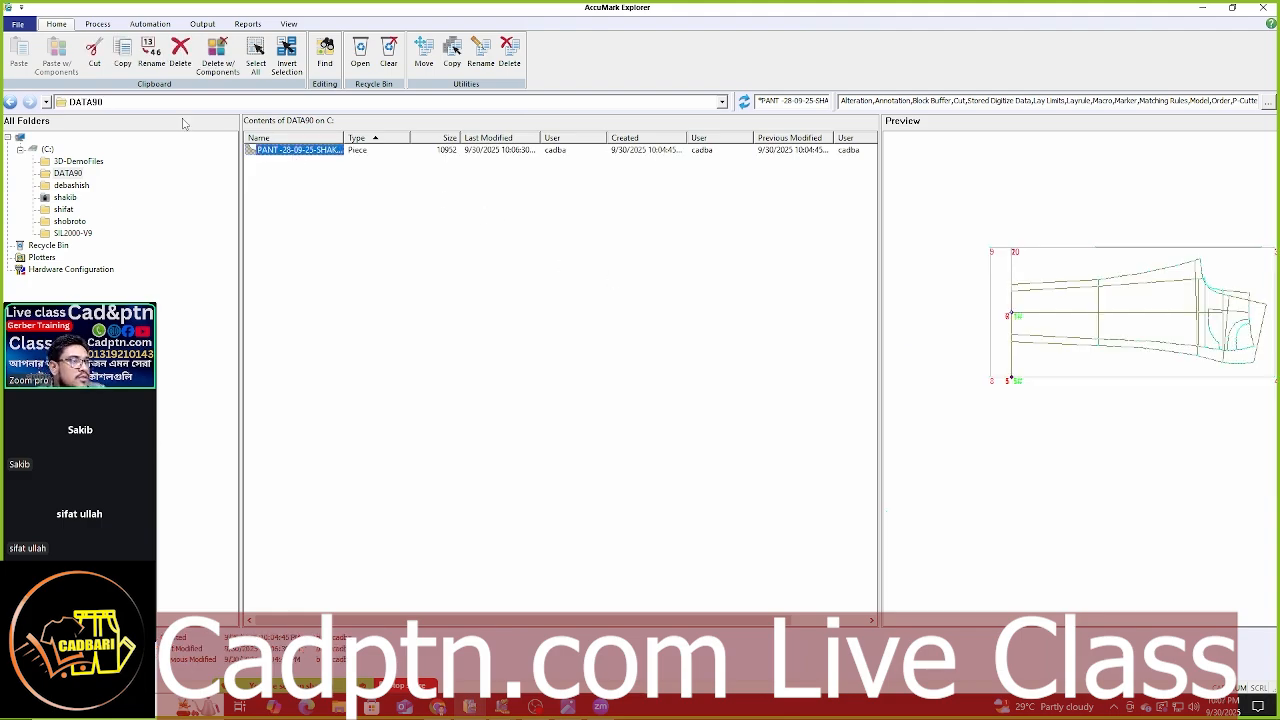
click(22, 25)
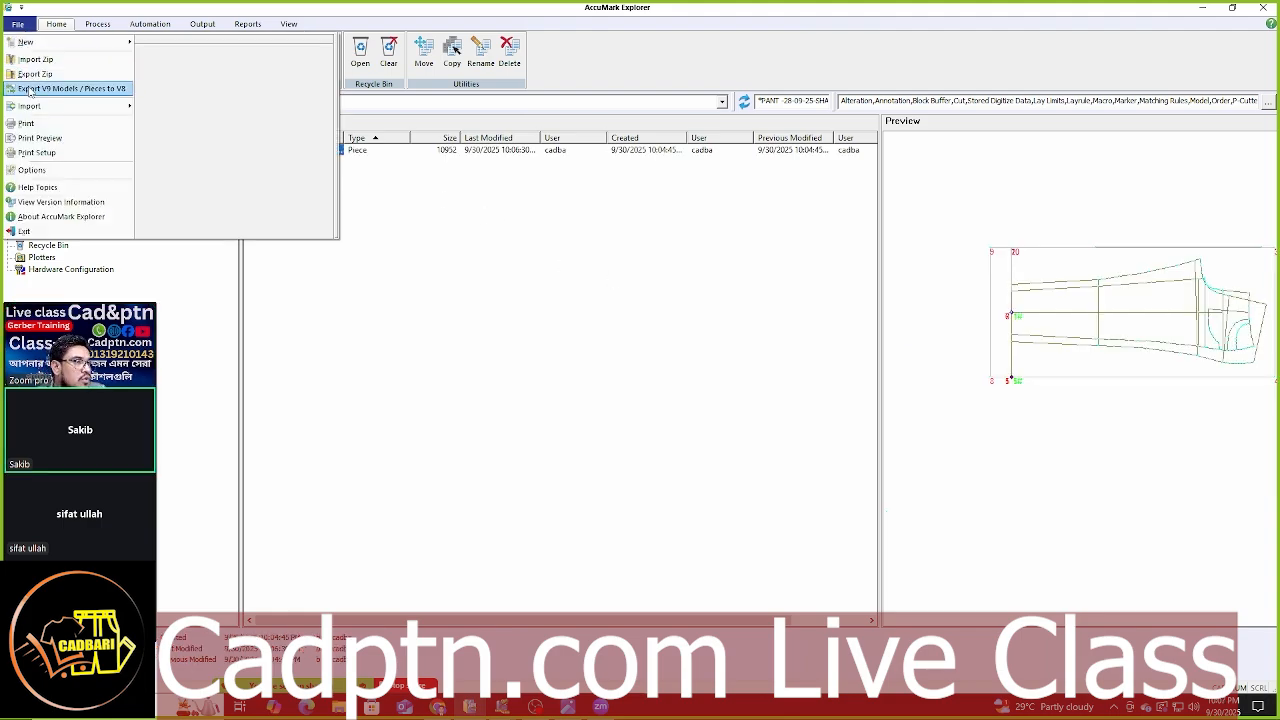
click(35, 74)
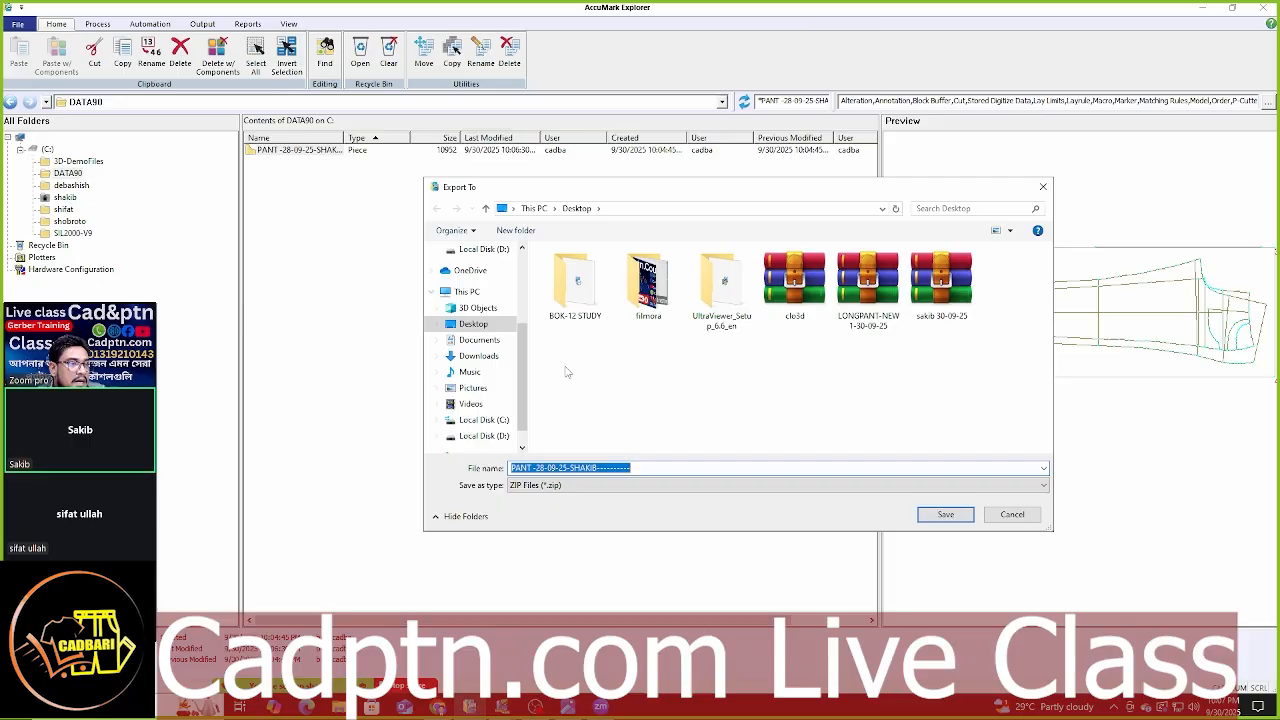
click(474, 324)
click(656, 469)
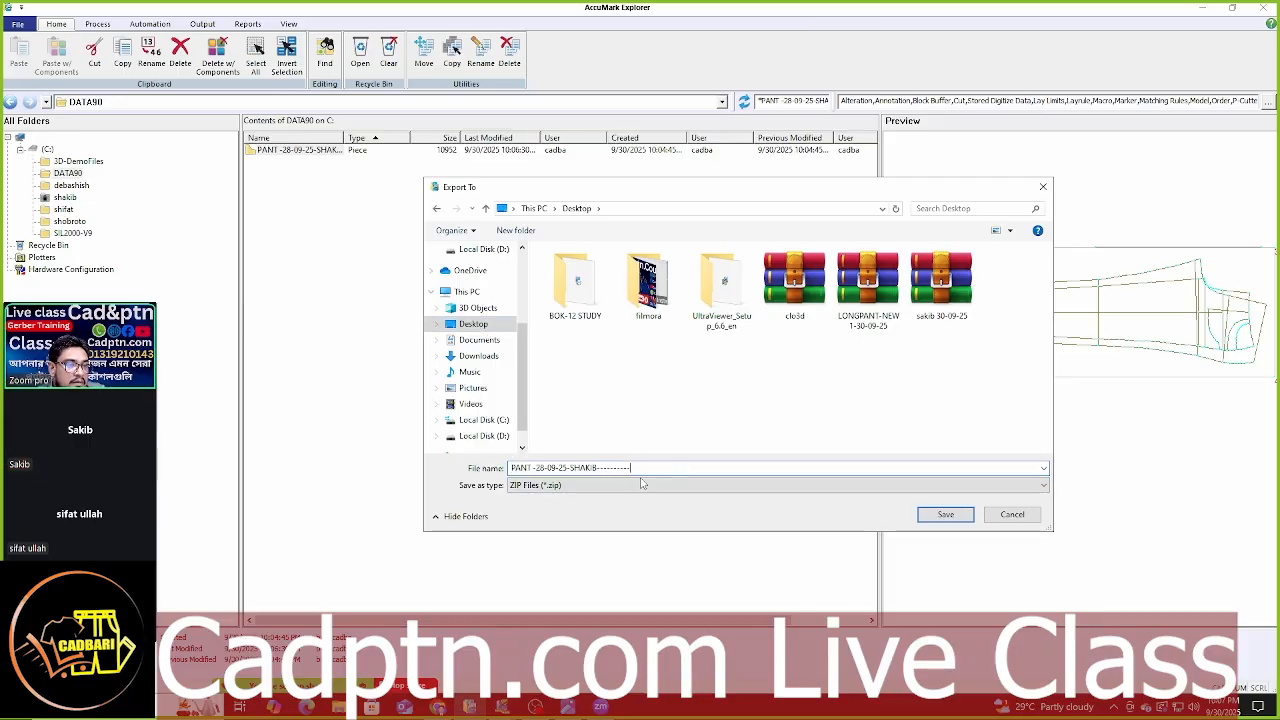
click(955, 515)
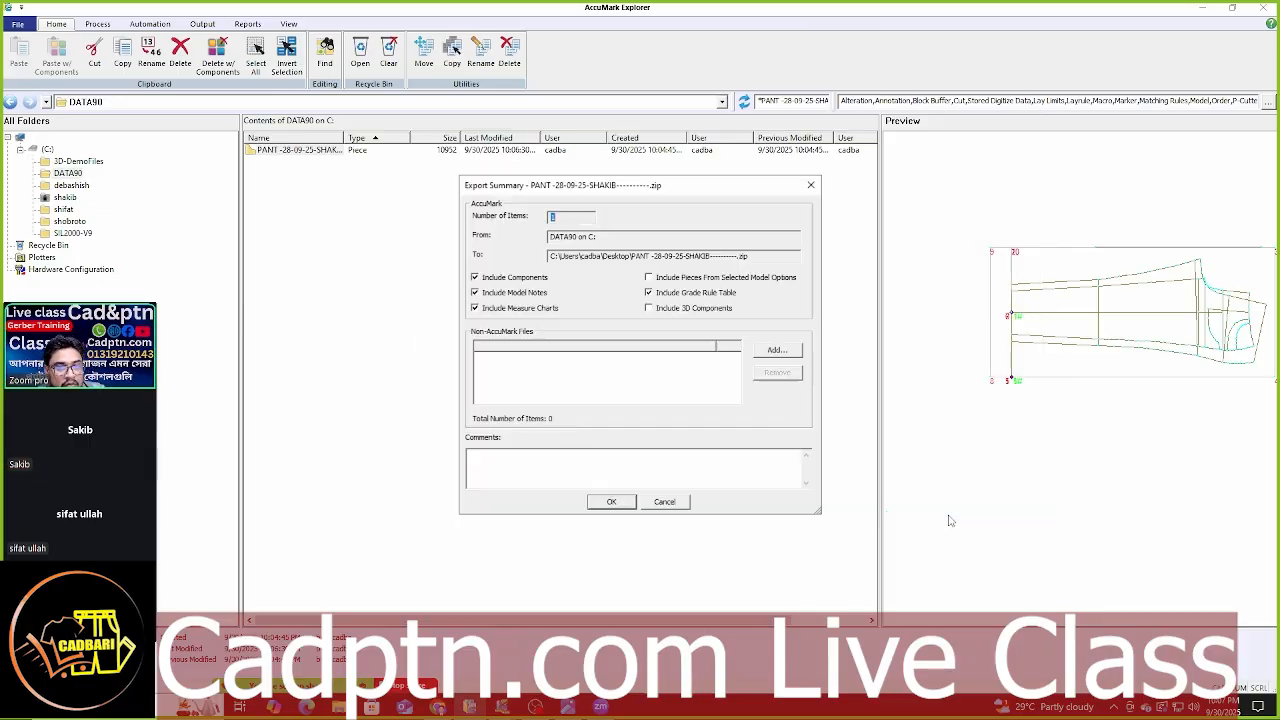
click(613, 502)
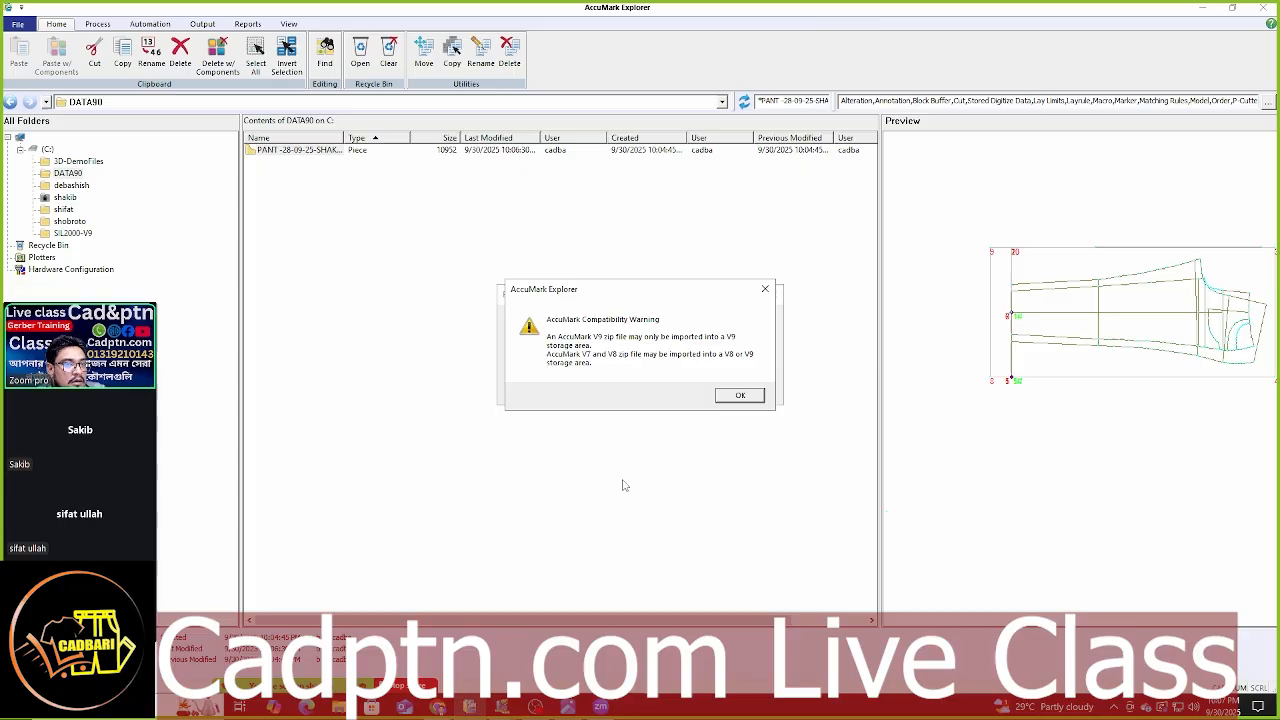
click(742, 396)
click(668, 381)
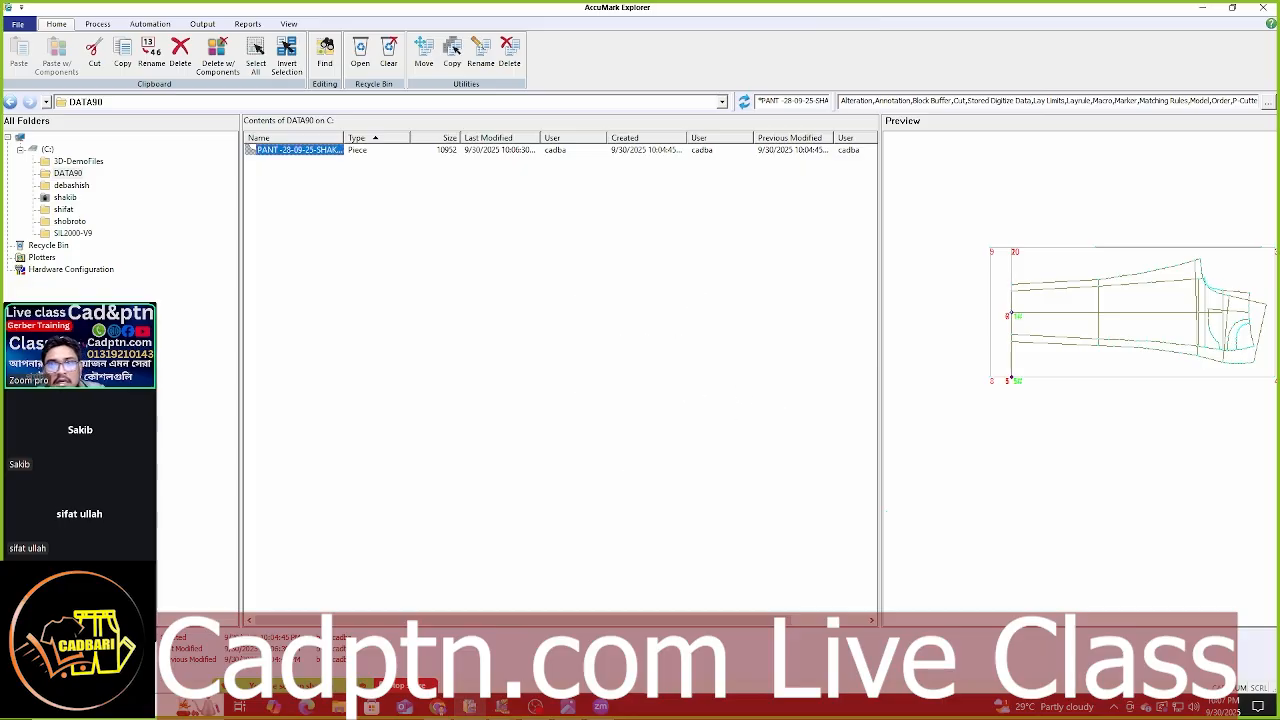
click(439, 707)
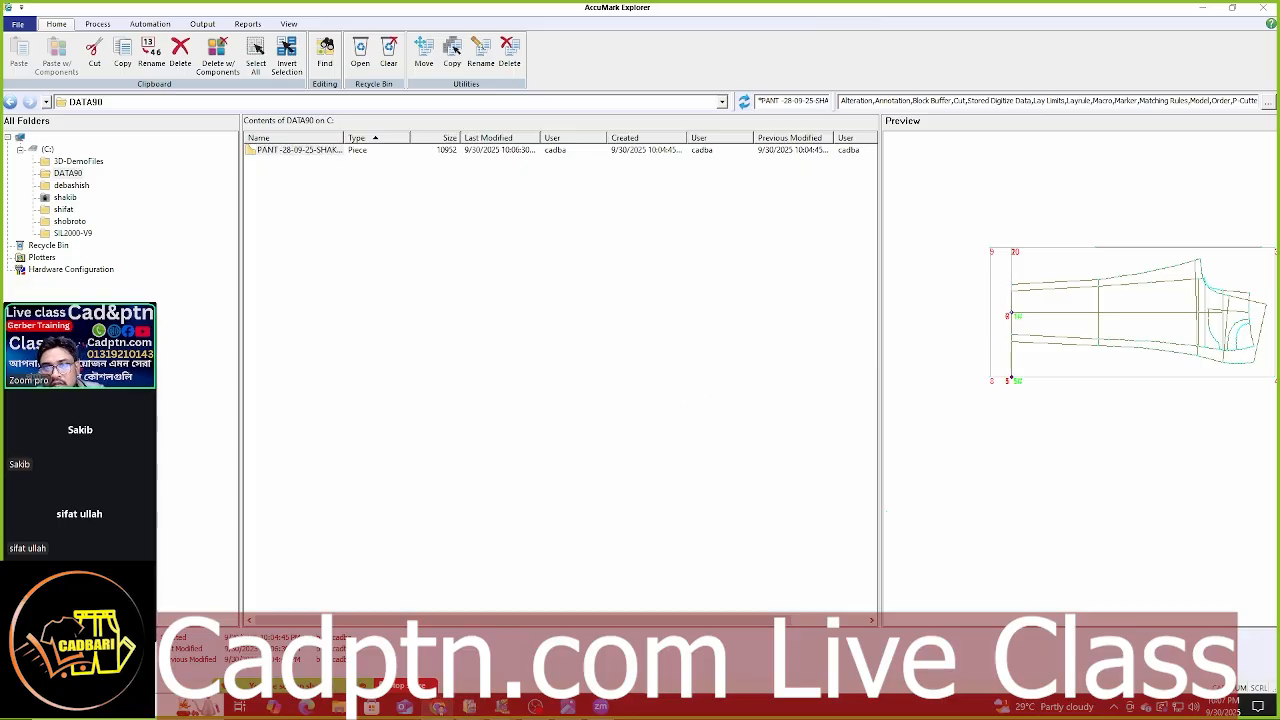
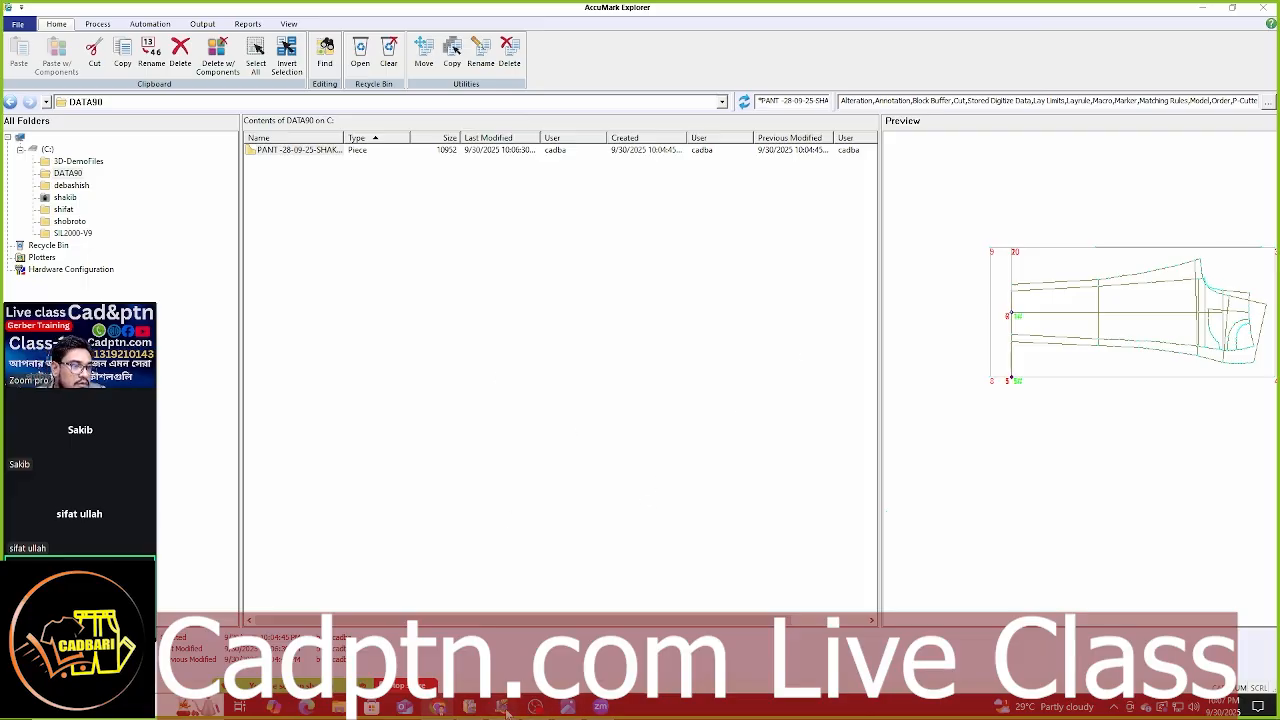
- Replace the piece-name filter of the DATA90 folder with * so that all of its items are listed
click(325, 383)
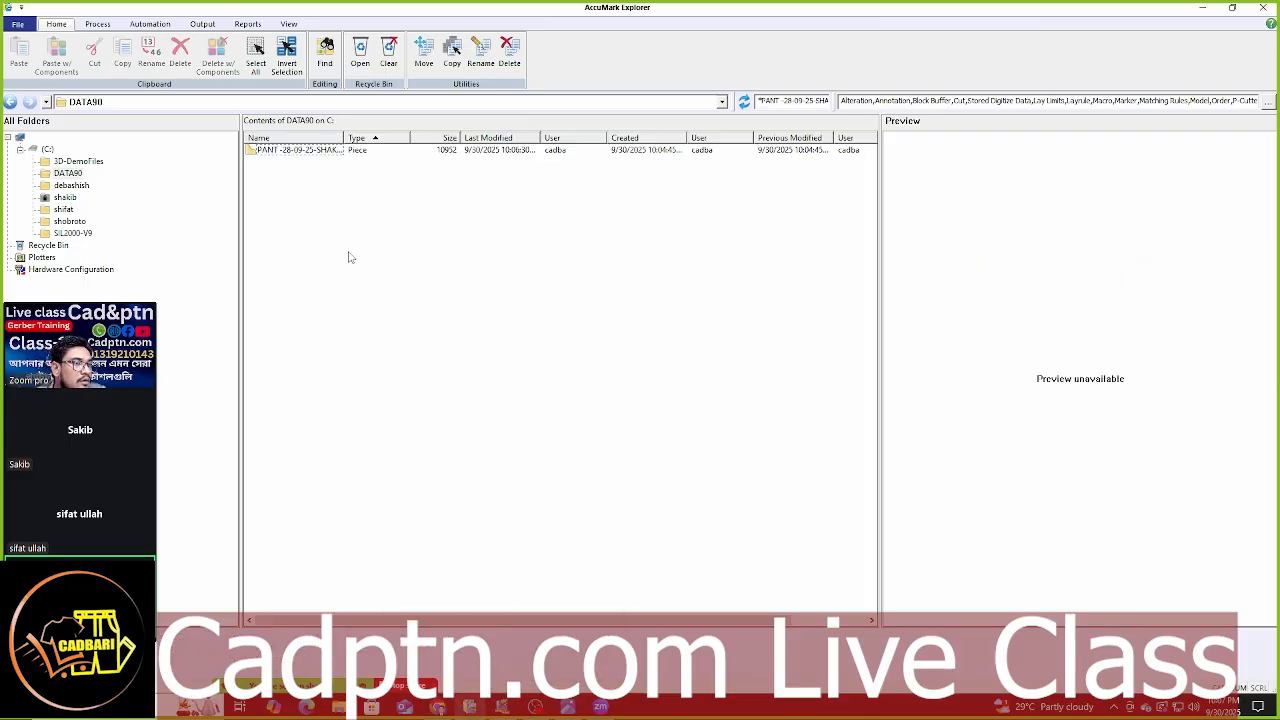
click(764, 99)
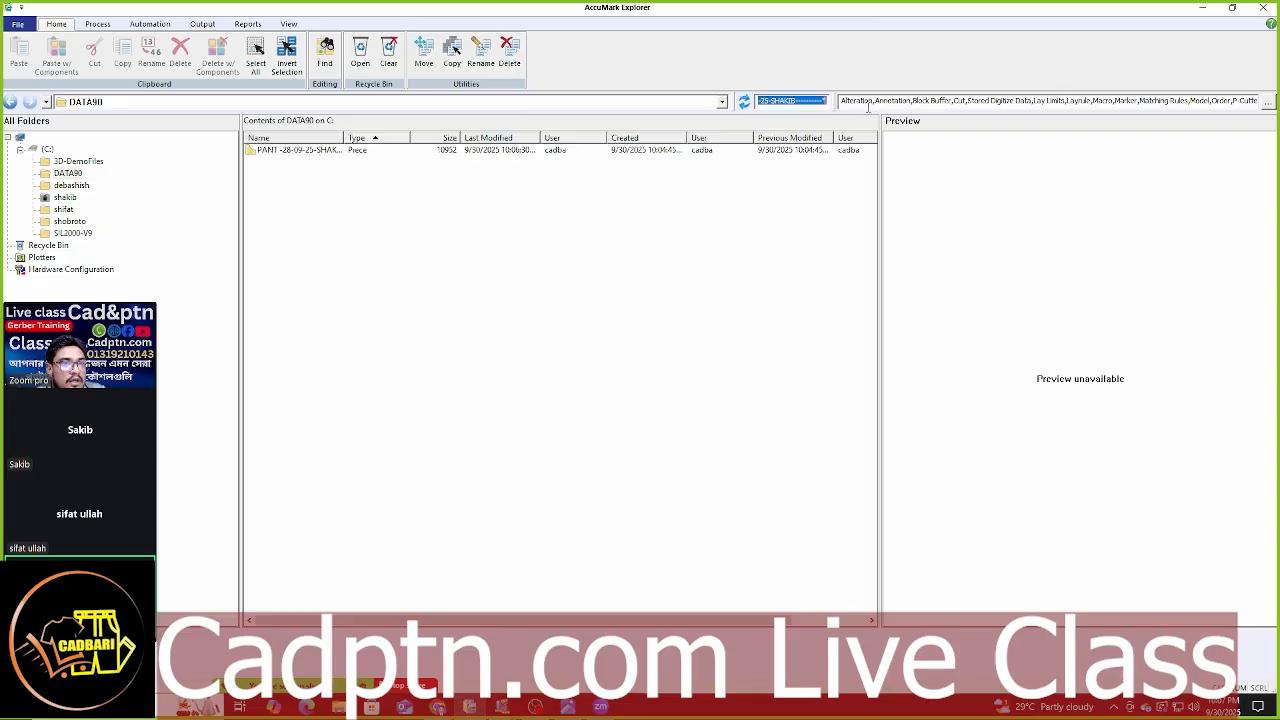
text(*)
key(Return)
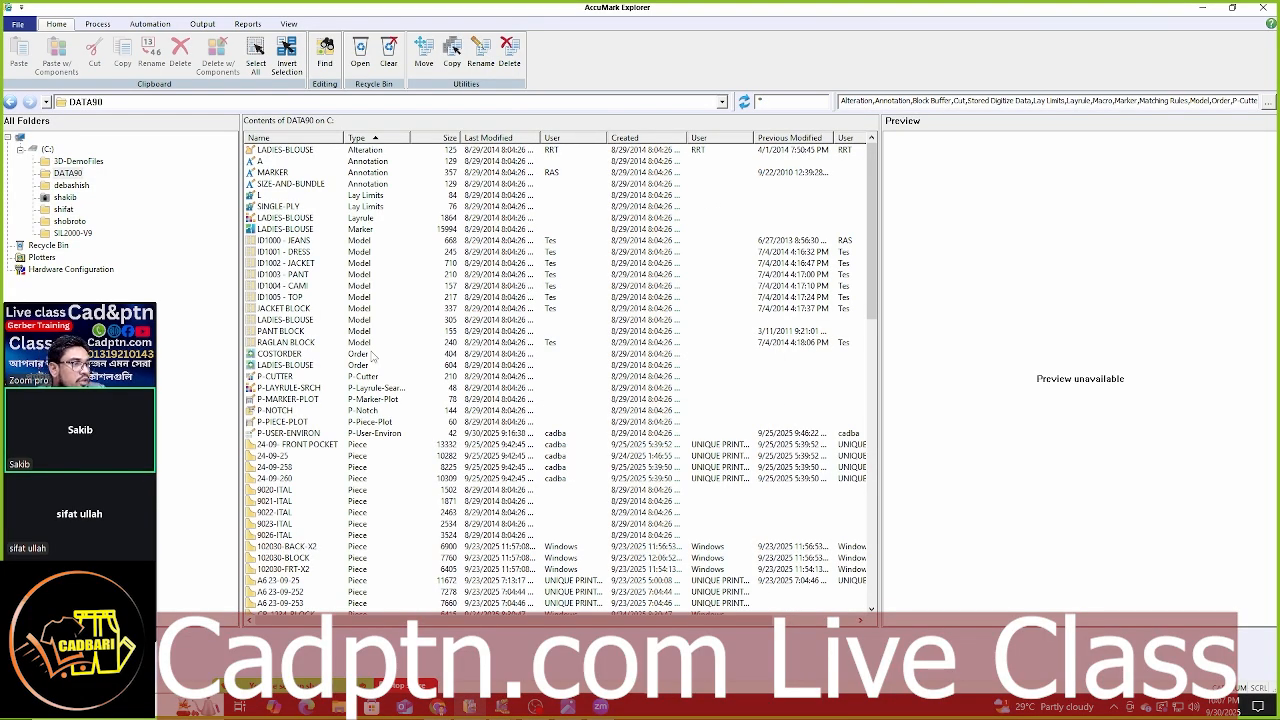
click(17, 26)
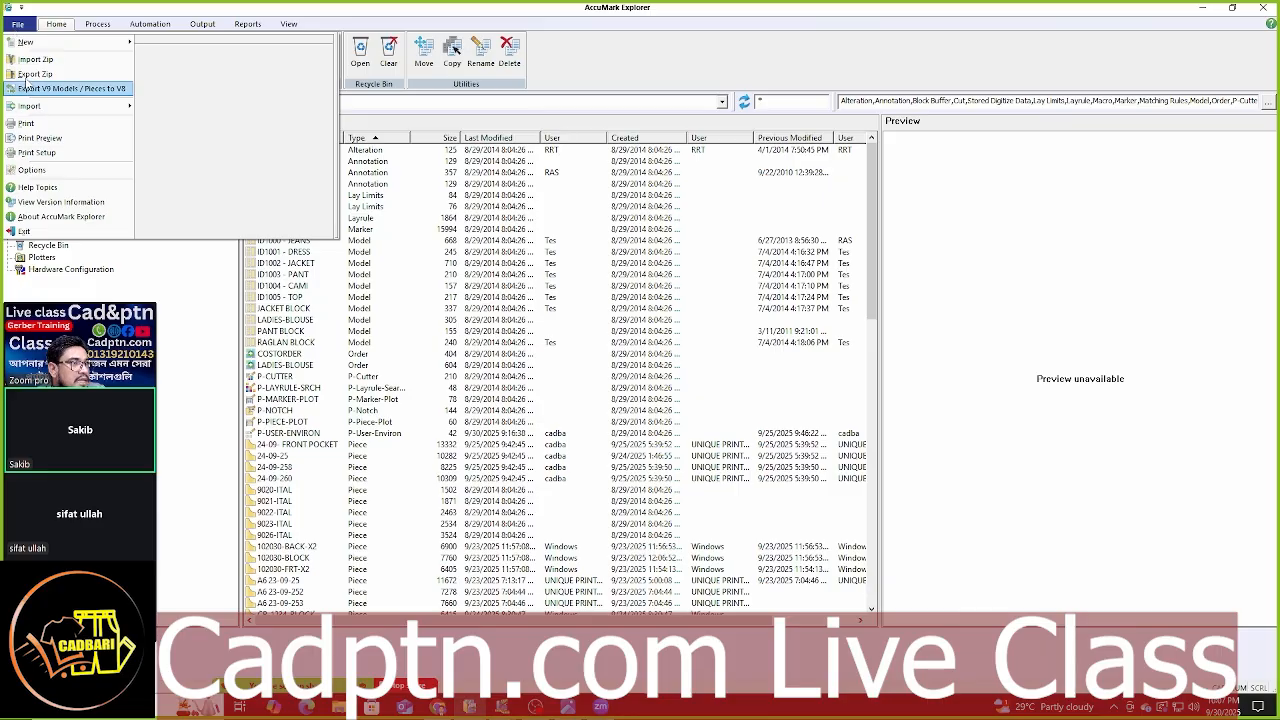
click(35, 59)
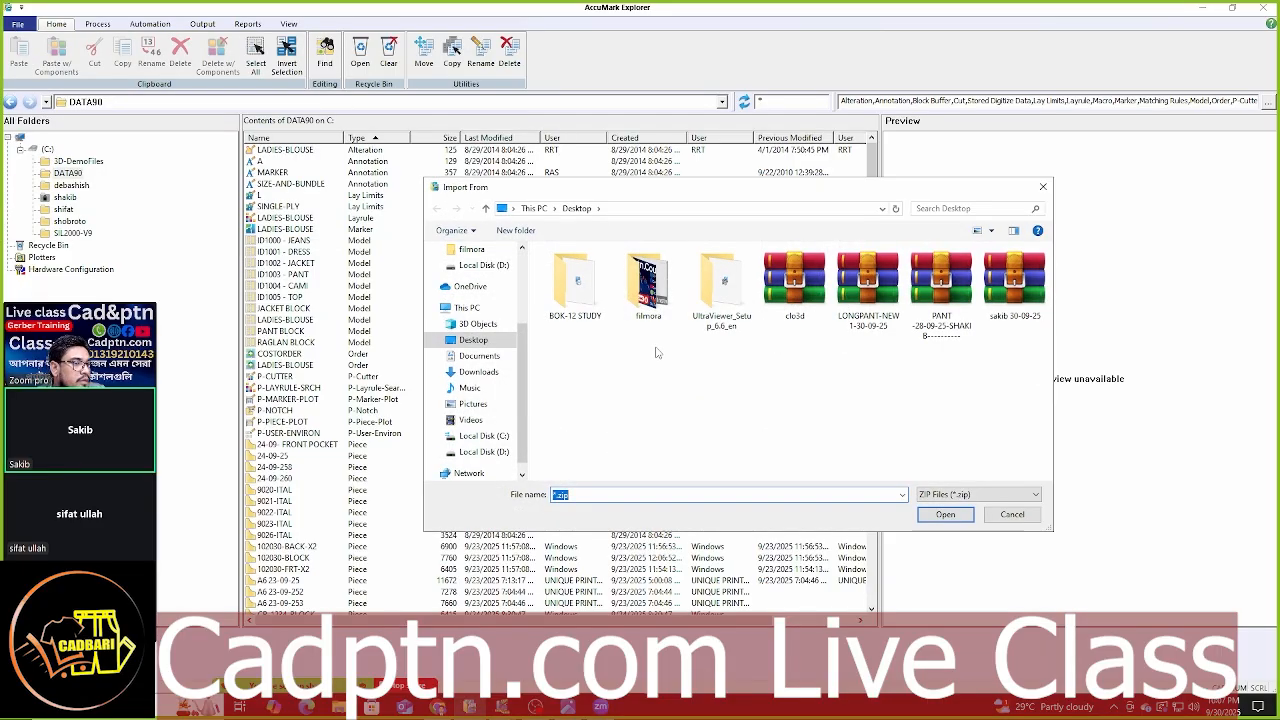
click(951, 346)
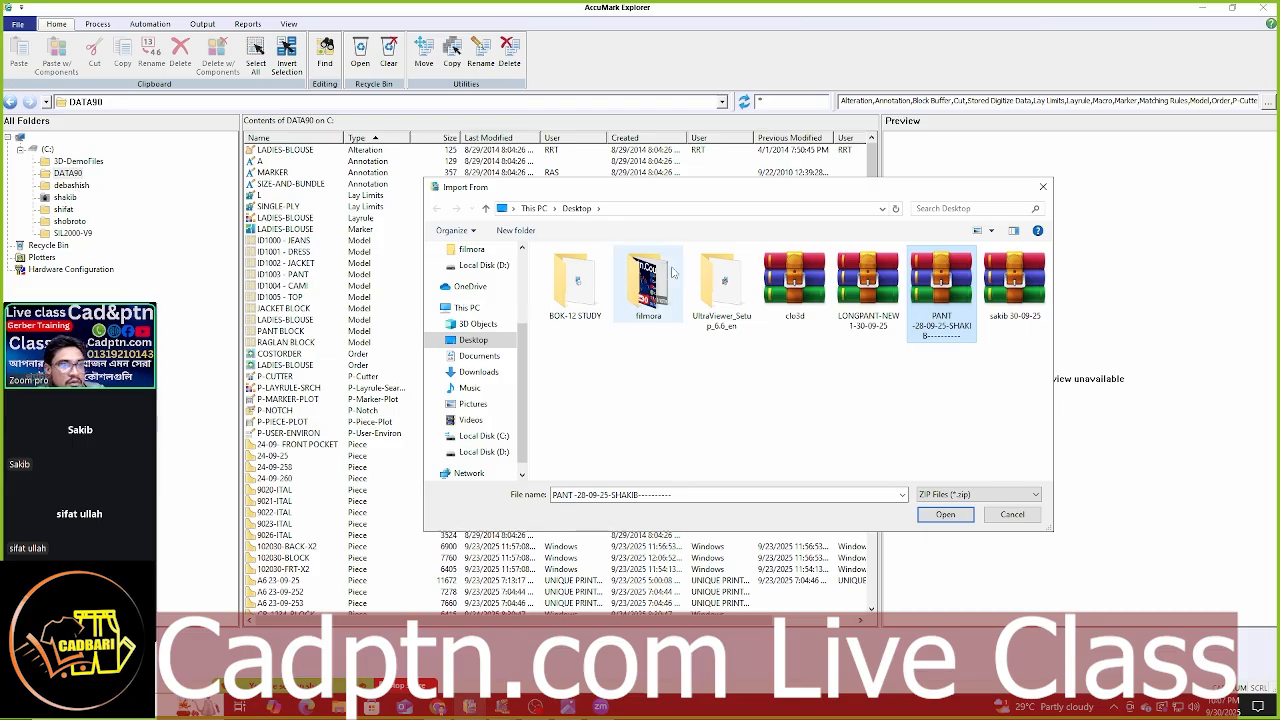
click(1010, 518)
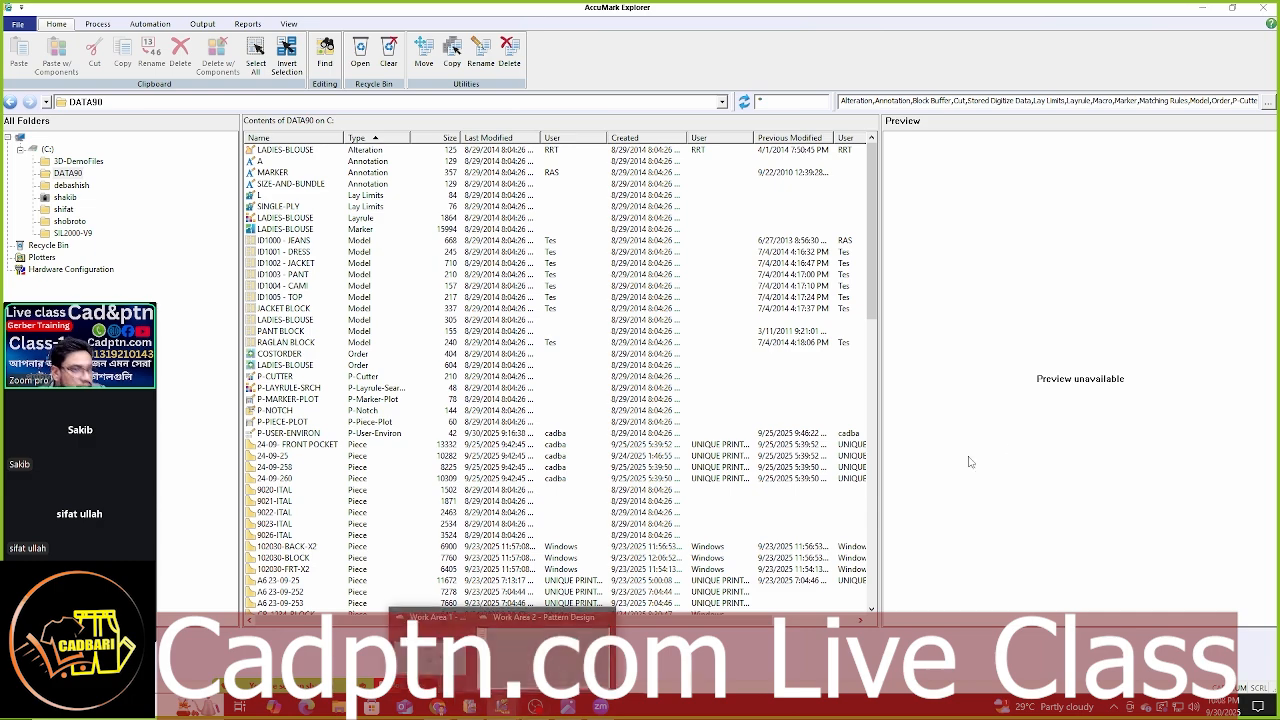
- Switch to Pattern Design and create a draft piece named P5 from the 2-Point line command in the empty area beside the resized pant
click(512, 703)
scroll(677, 272, down, 1)
middle_drag(635, 460, 669, 302)
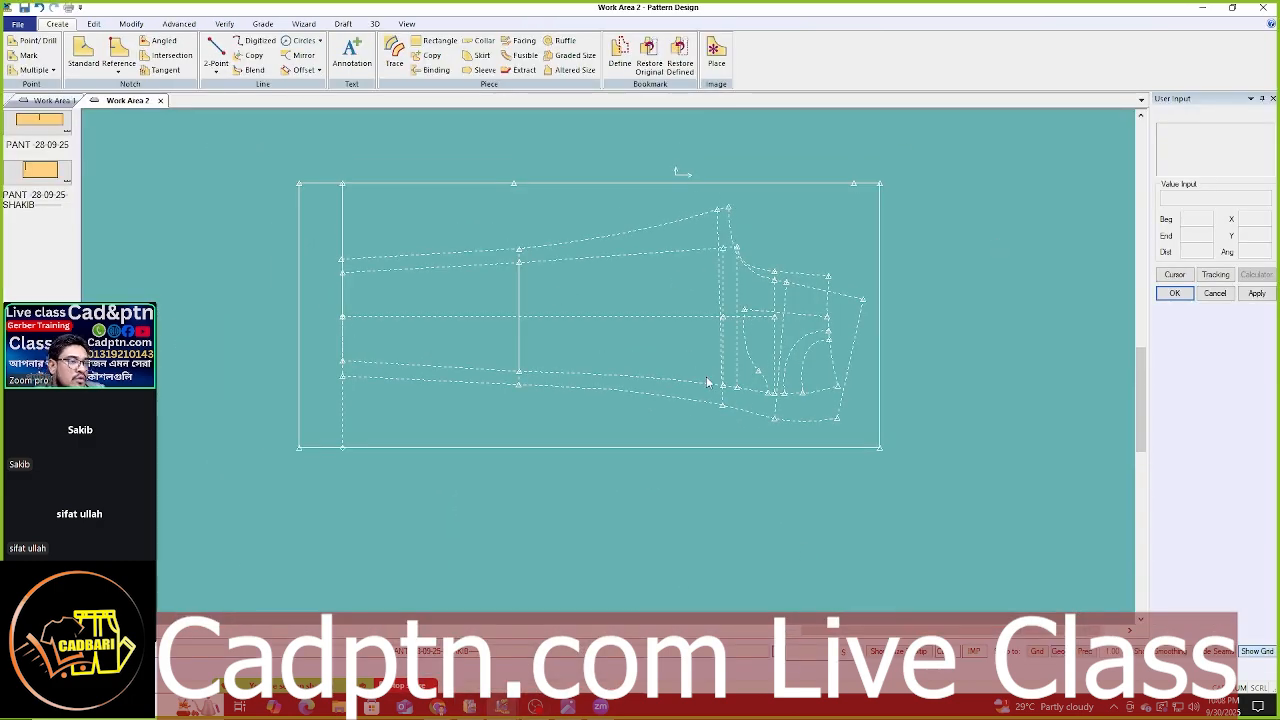
middle_drag(706, 383, 183, 239)
middle_drag(297, 234, 244, 232)
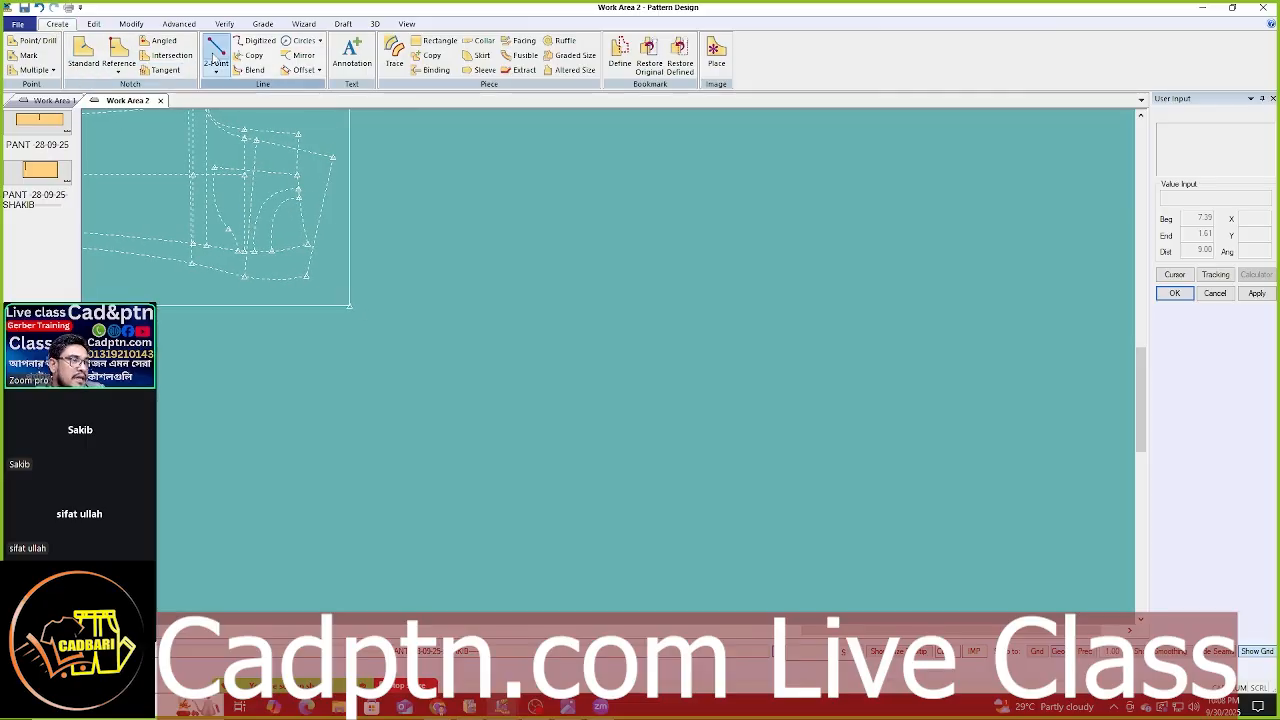
click(216, 52)
right_click(632, 179)
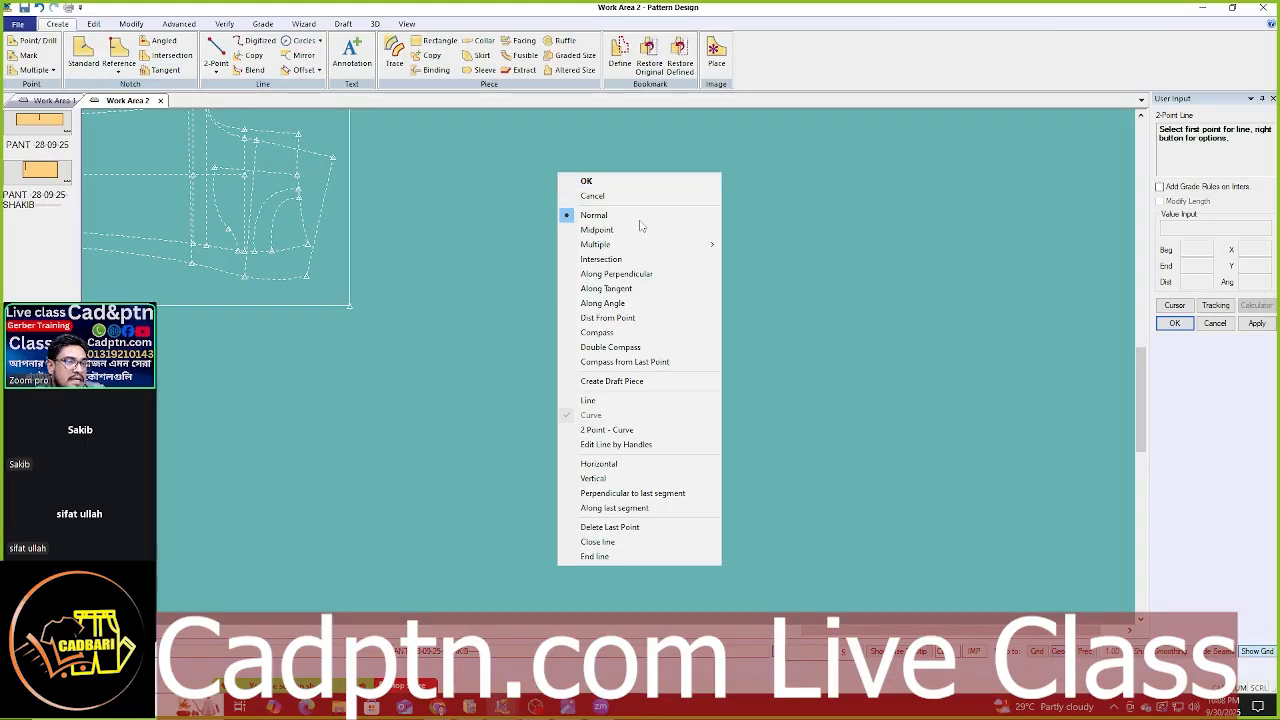
click(634, 383)
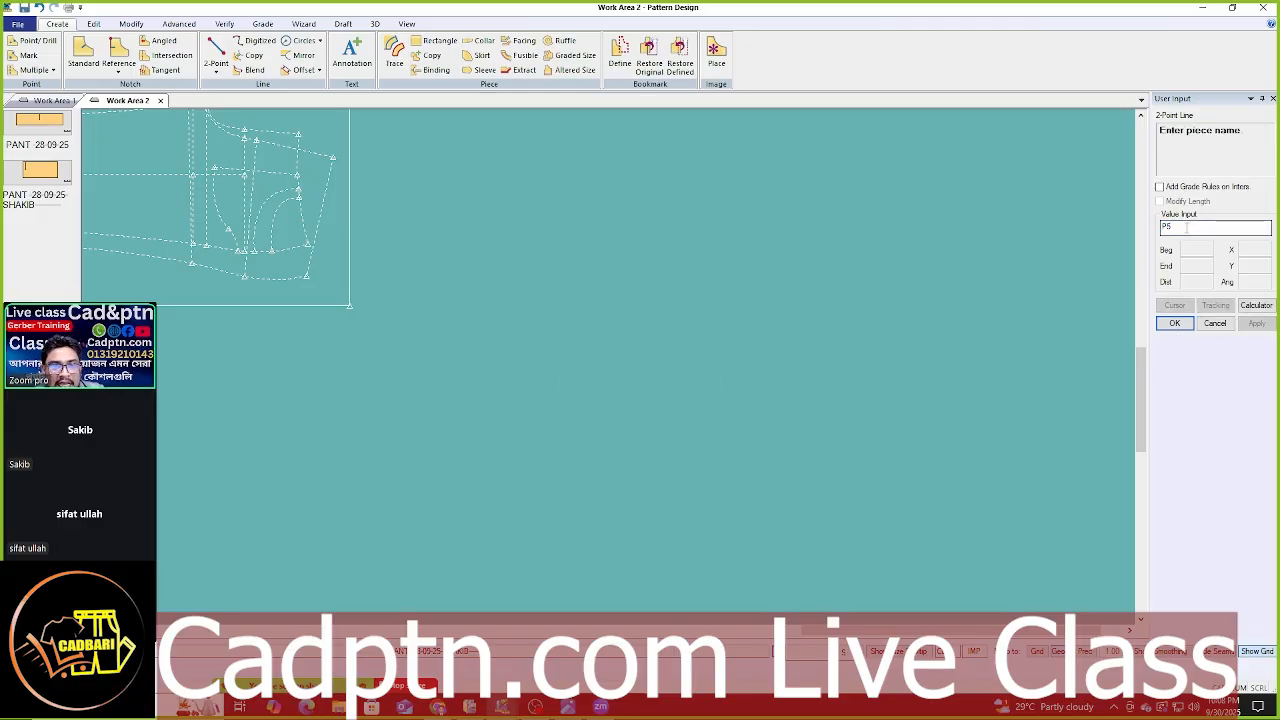
click(1175, 323)
- Draw a long, slightly sloping line about 38 in long as the base line of the new draft piece
click(395, 390)
click(731, 516)
click(910, 435)
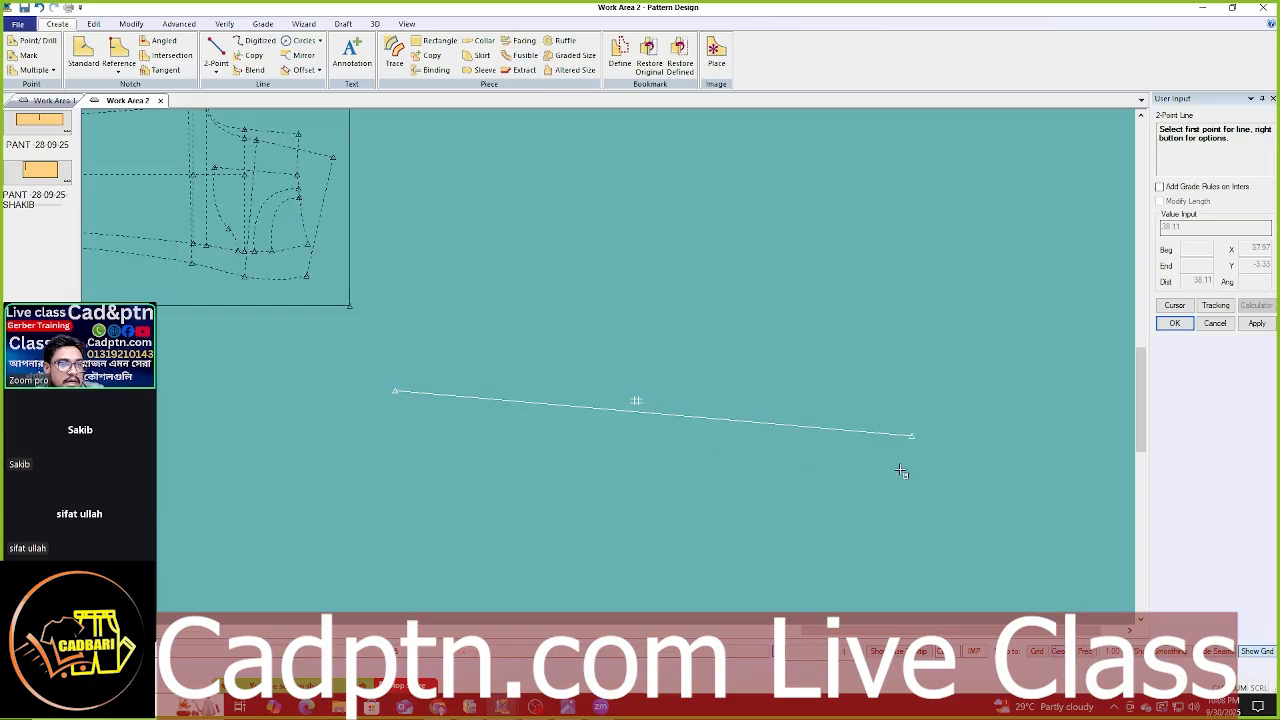
- Draw four cross lines about 15 in long at intervals over the sloping base line and end the 2-Point line command
click(599, 305)
click(561, 510)
click(757, 303)
click(731, 514)
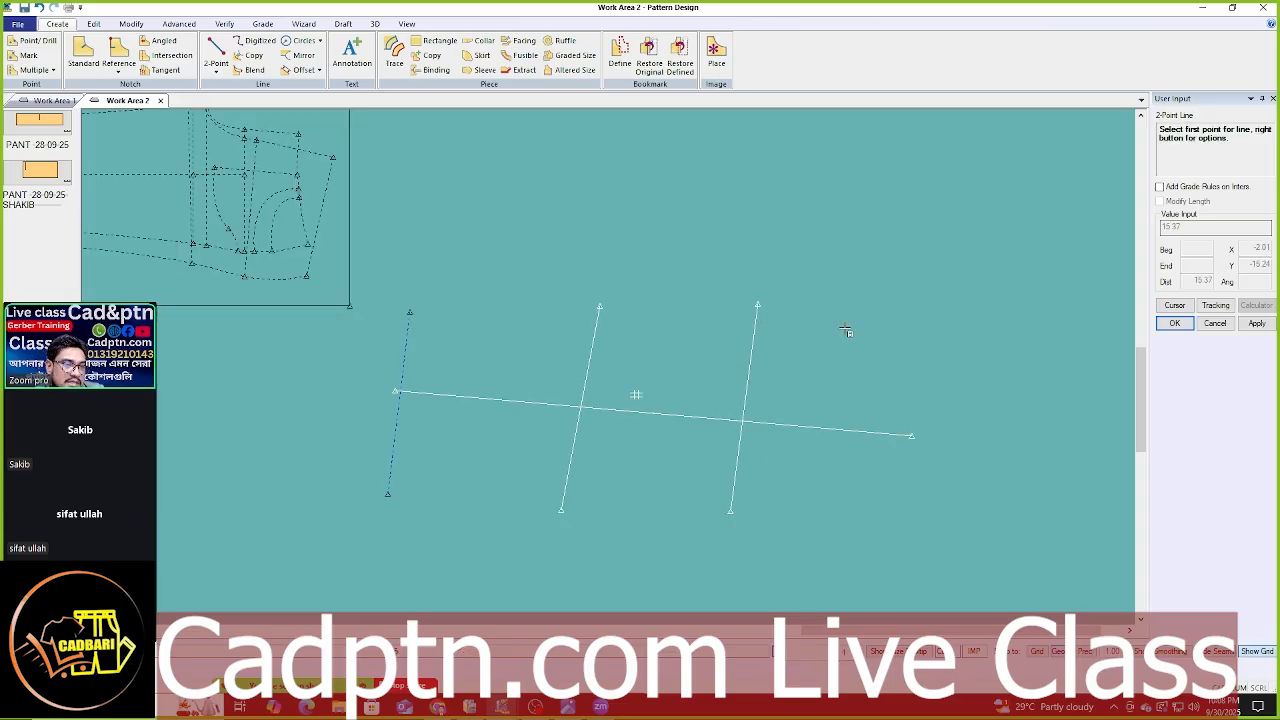
click(848, 320)
click(815, 545)
click(917, 338)
click(898, 538)
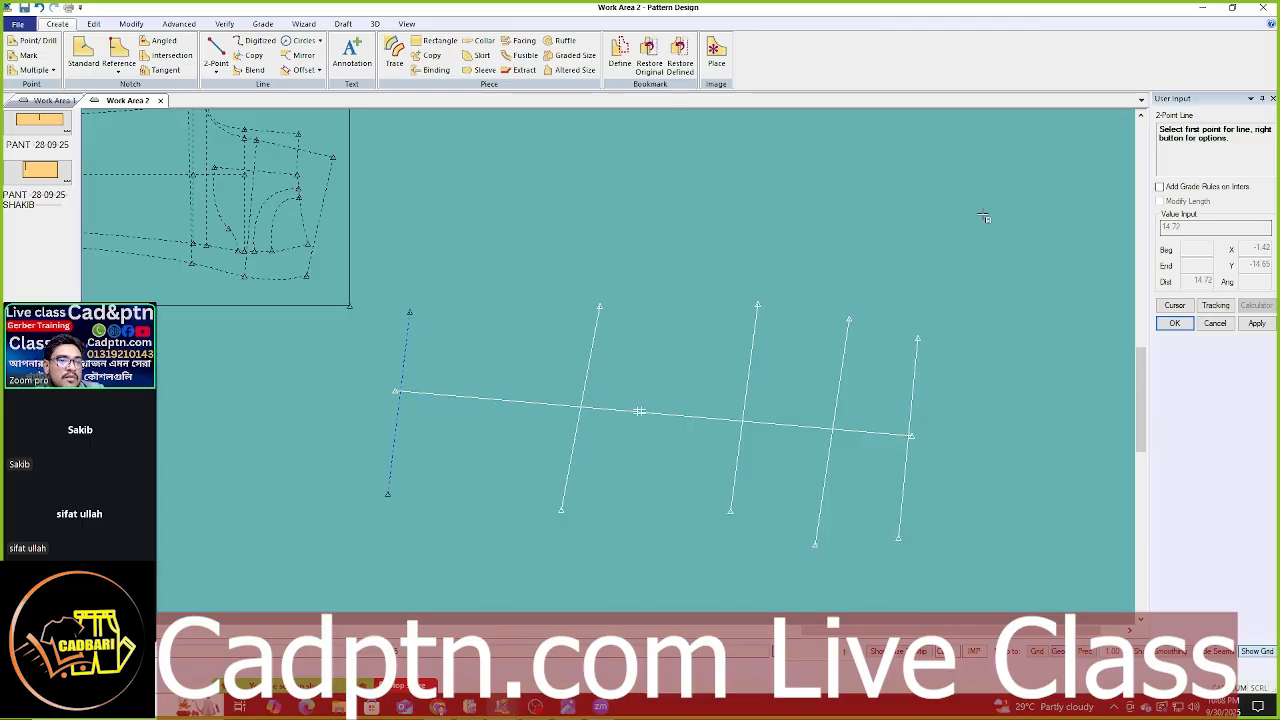
right_click(988, 212)
click(991, 209)
- Move the new draft piece away from the dashed cross line at its start and back beside it
drag(672, 432, 729, 403)
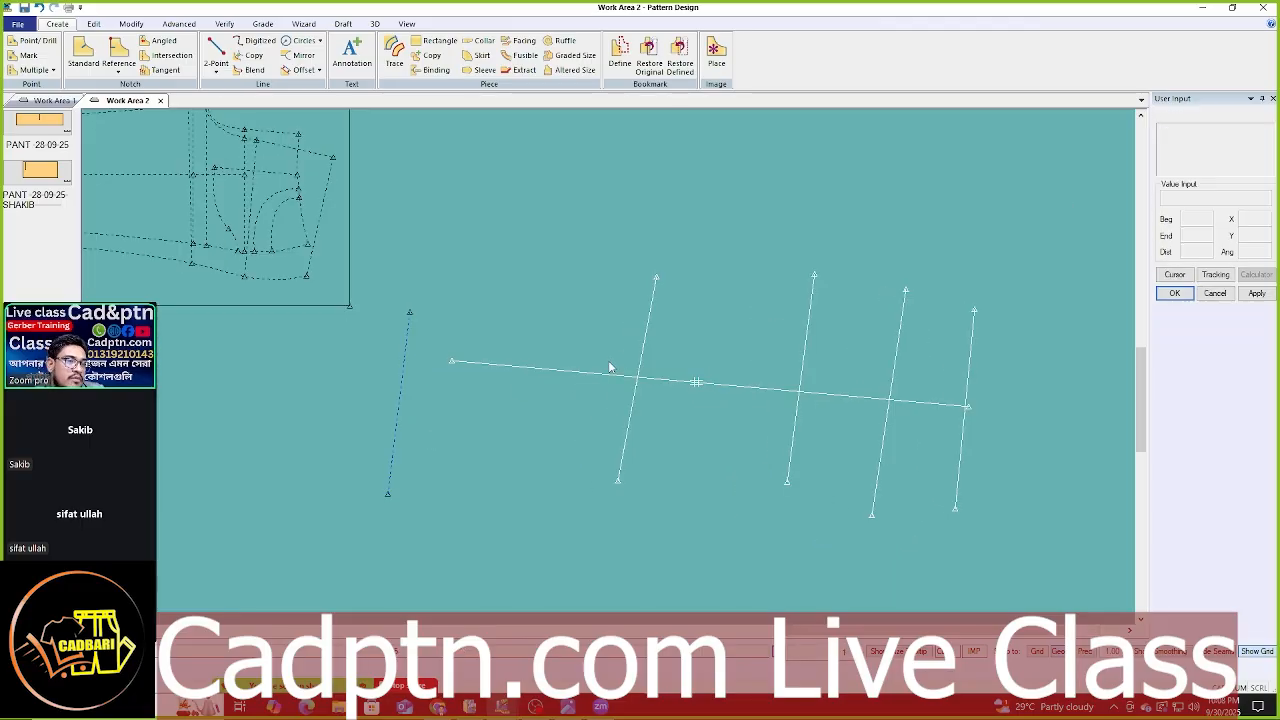
drag(907, 400, 839, 418)
scroll(863, 388, down, 3)
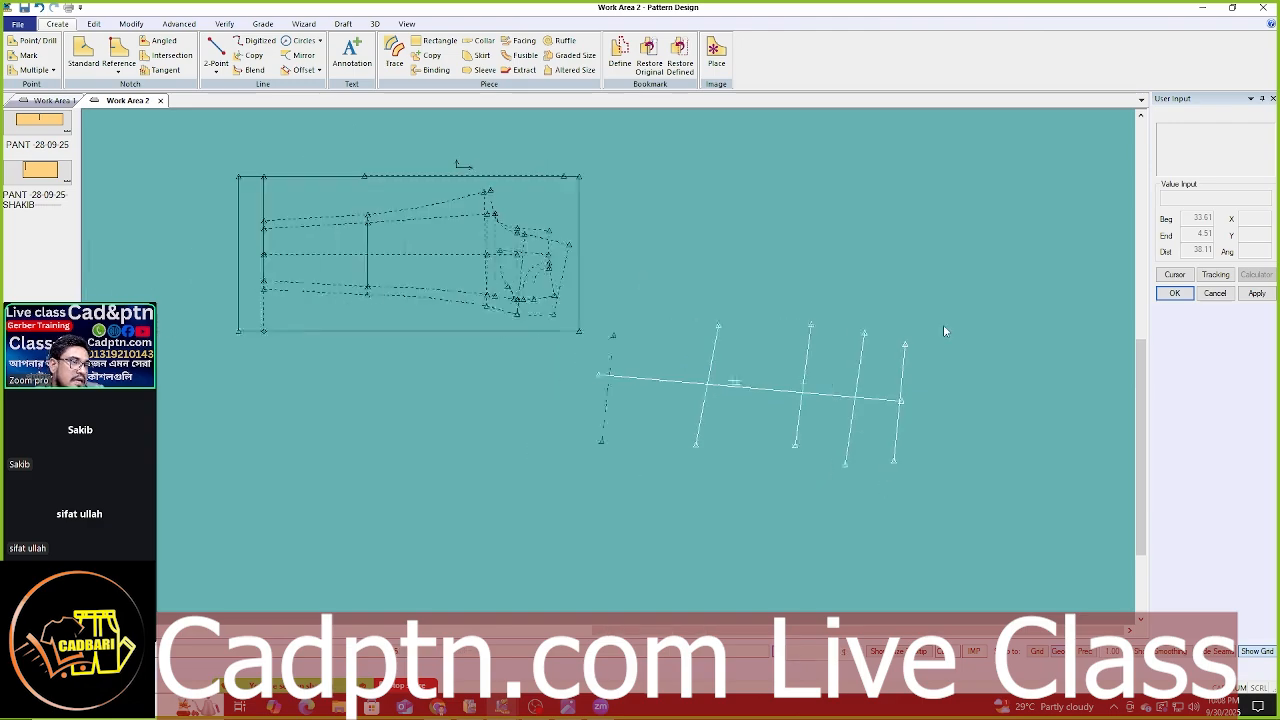
- Move the resized pant piece to the right and slightly up in the work area
scroll(310, 225, up, 2)
scroll(270, 280, up, 1)
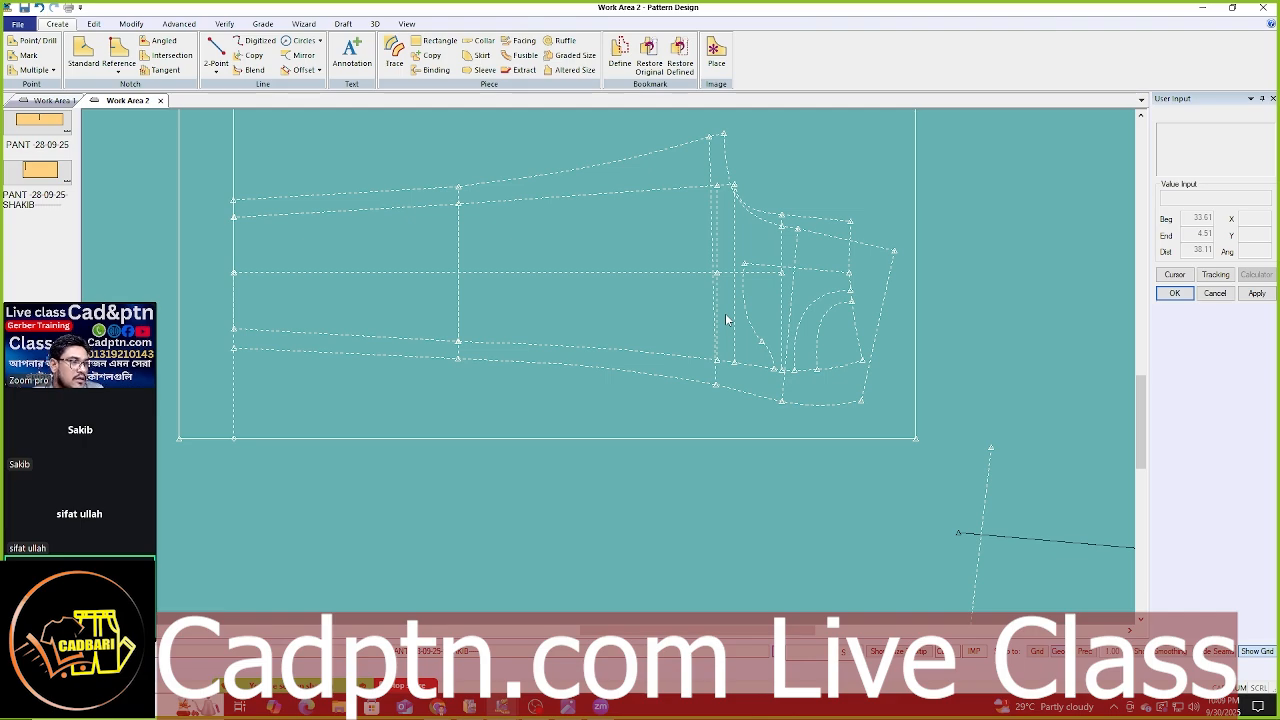
scroll(640, 245, down, 5)
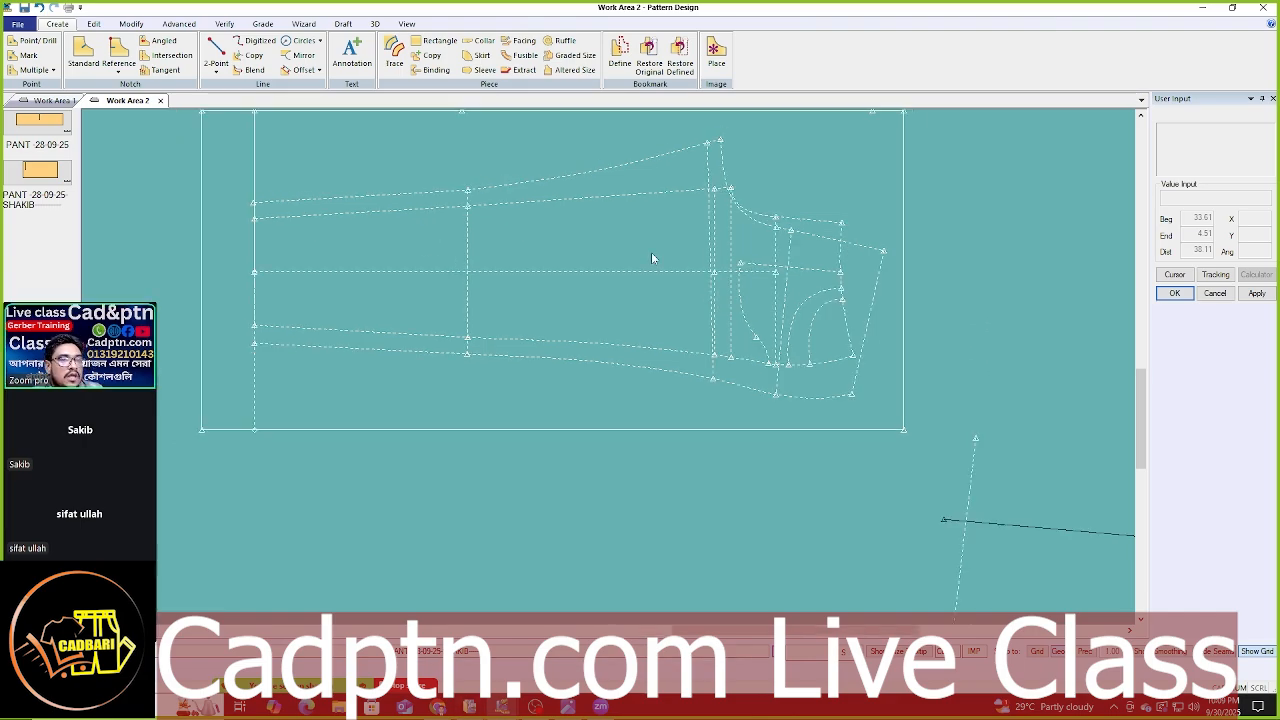
drag(707, 295, 947, 257)
- Examine the original pant draft inside its larger rectangle, especially the hem and knee lines and their points
scroll(975, 290, down, 2)
scroll(450, 250, up, 2)
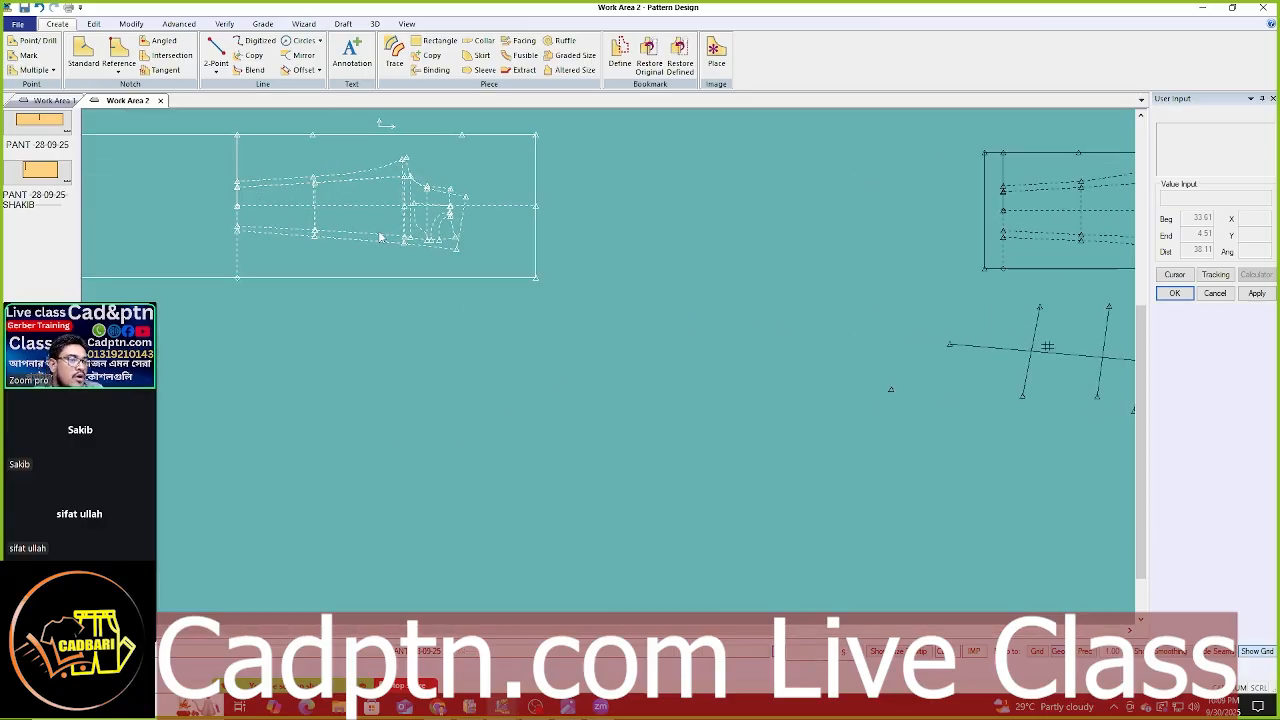
scroll(532, 357, up, 3)
scroll(451, 355, up, 2)
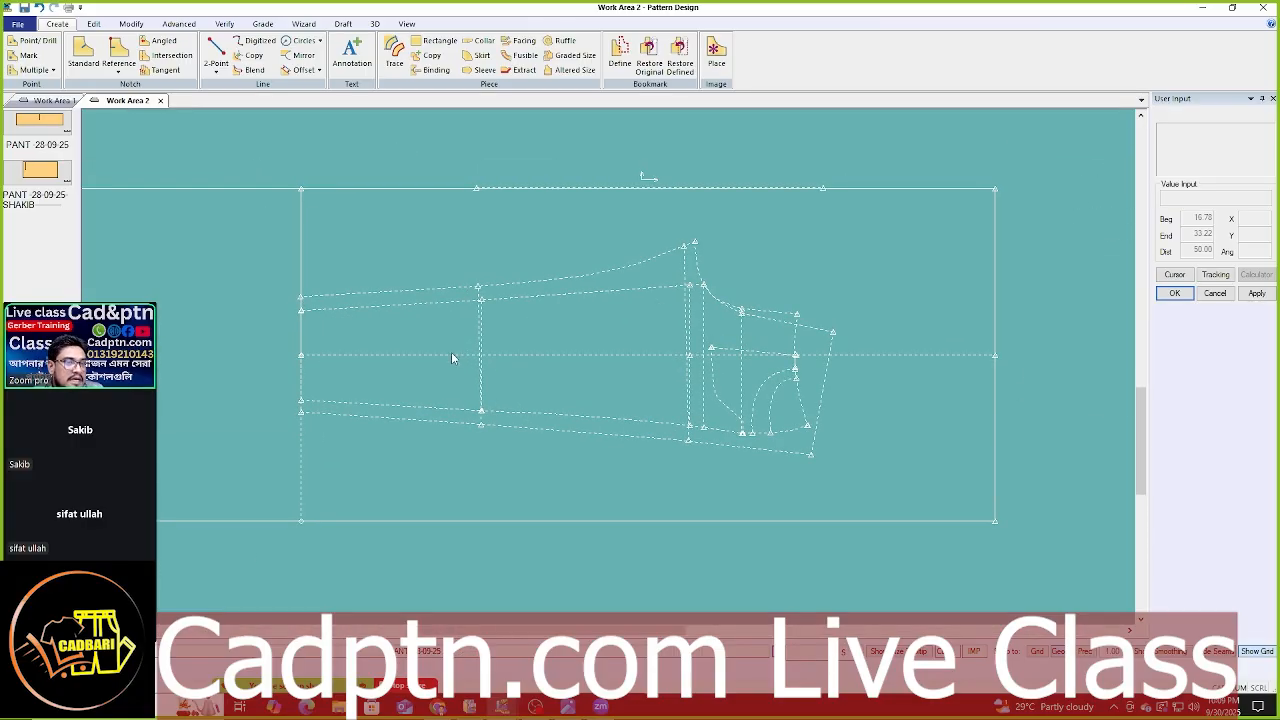
scroll(542, 355, down, 4)
scroll(540, 350, down, 4)
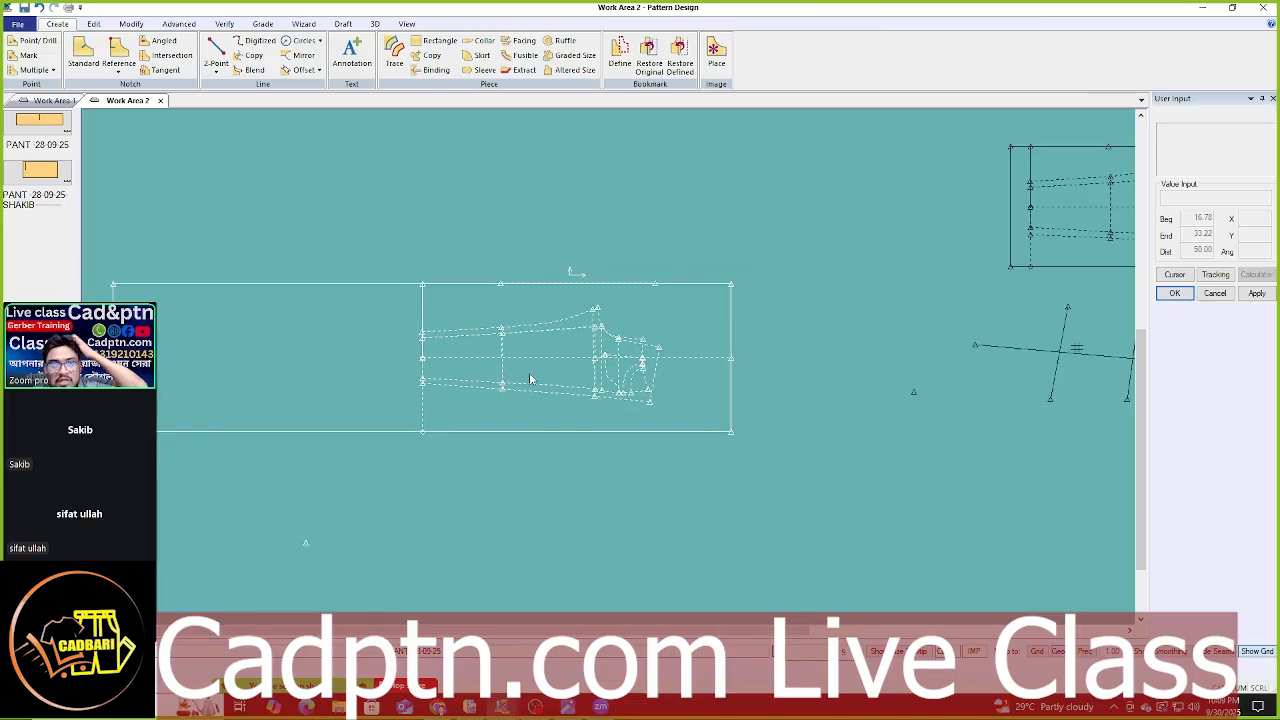
scroll(600, 372, up, 1)
scroll(600, 372, up, 4)
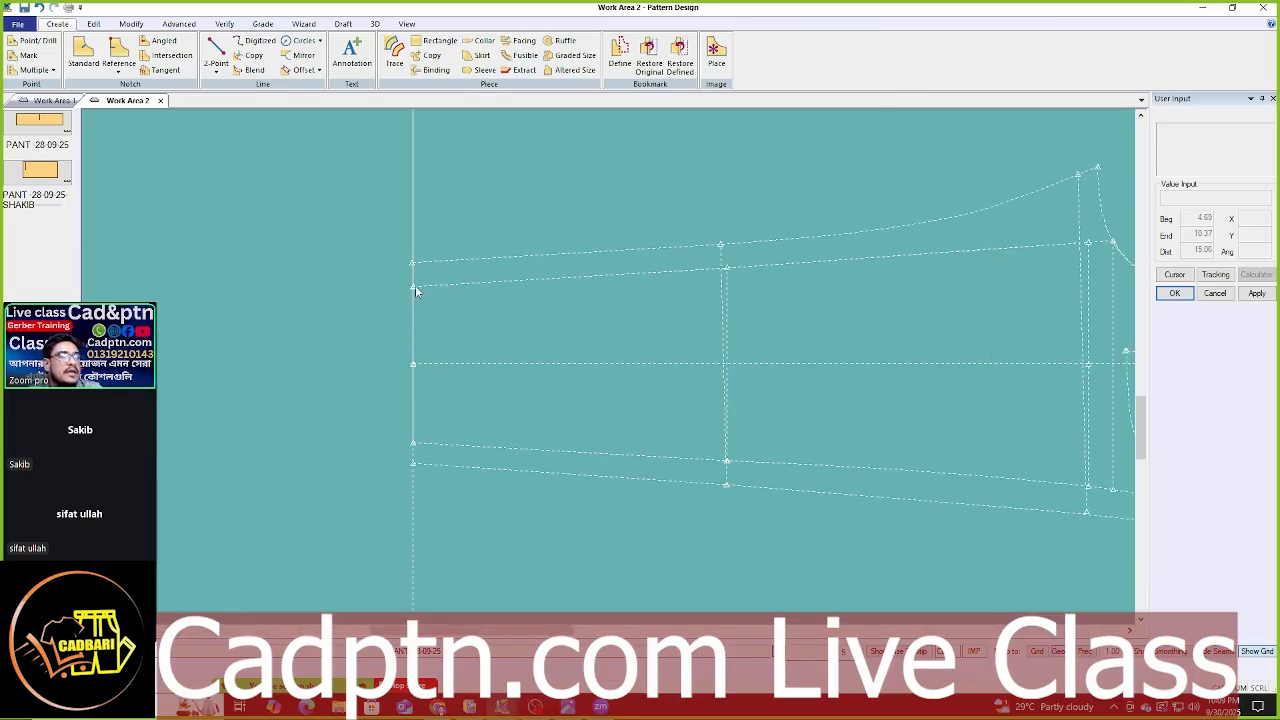
middle_drag(429, 279, 438, 288)
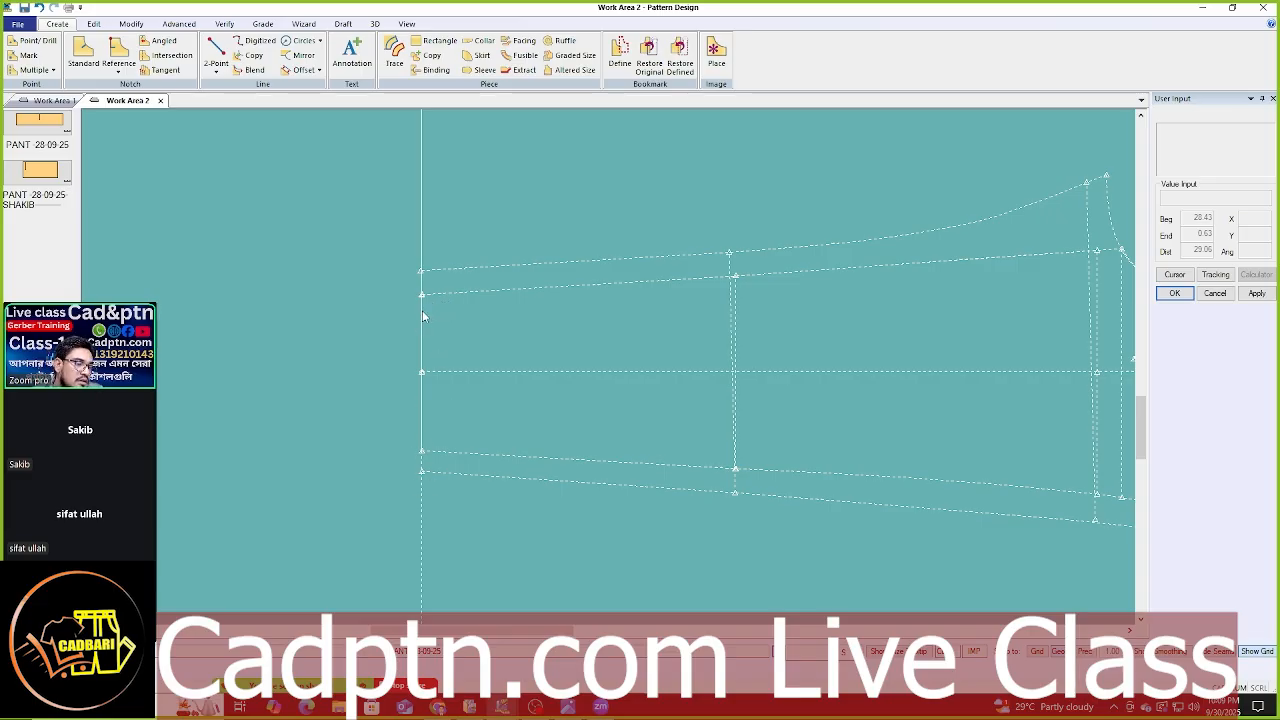
scroll(317, 365, down, 3)
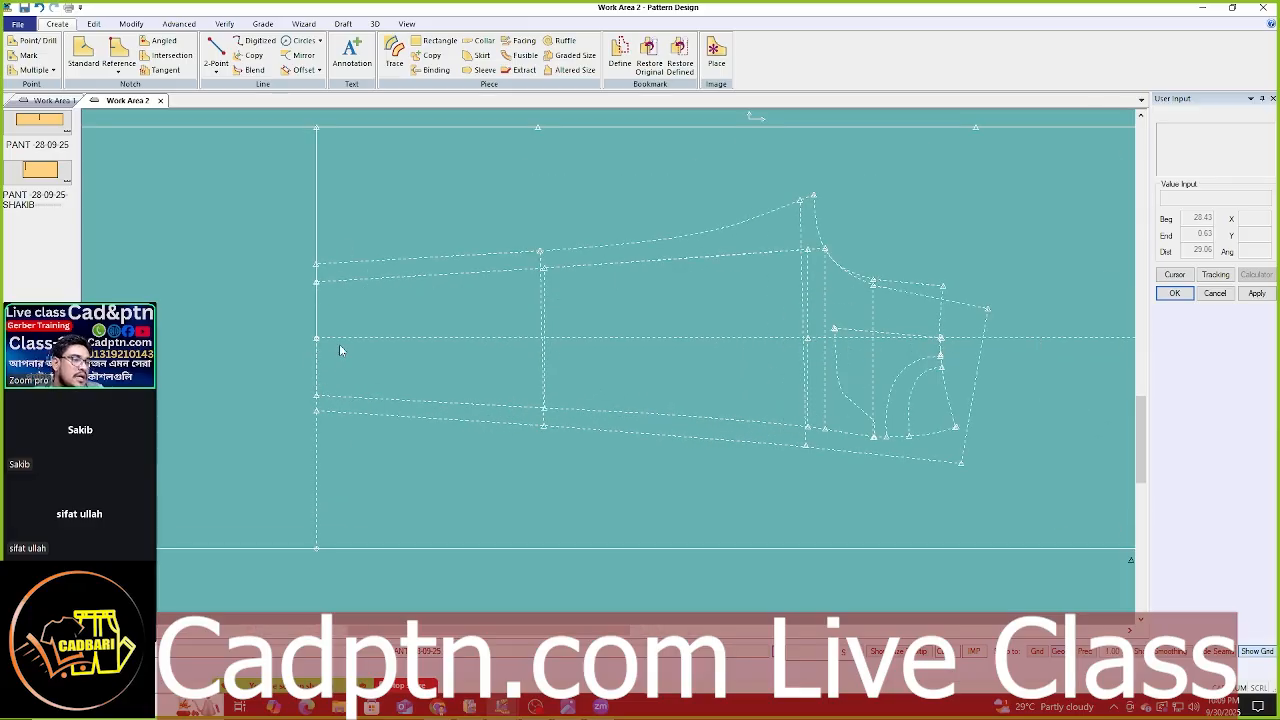
scroll(565, 255, down, 5)
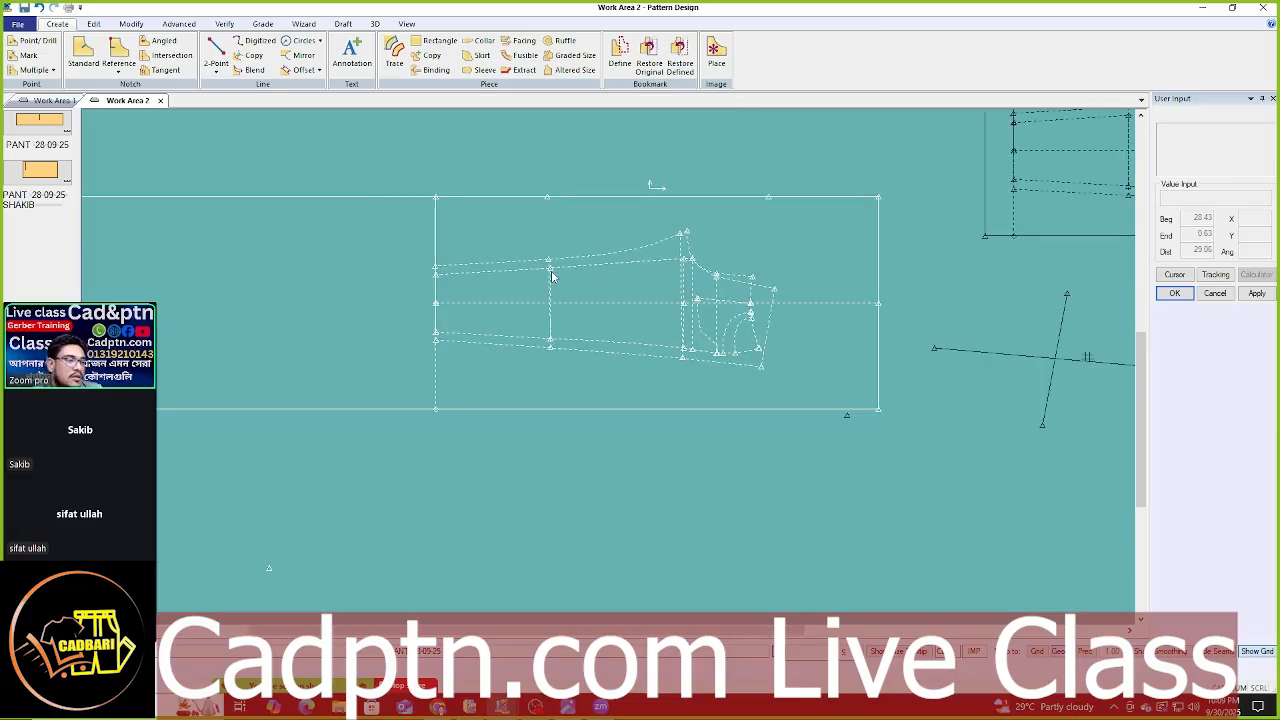
- Move the original pant piece up, roughly level with the resized pant piece
drag(554, 273, 550, 166)
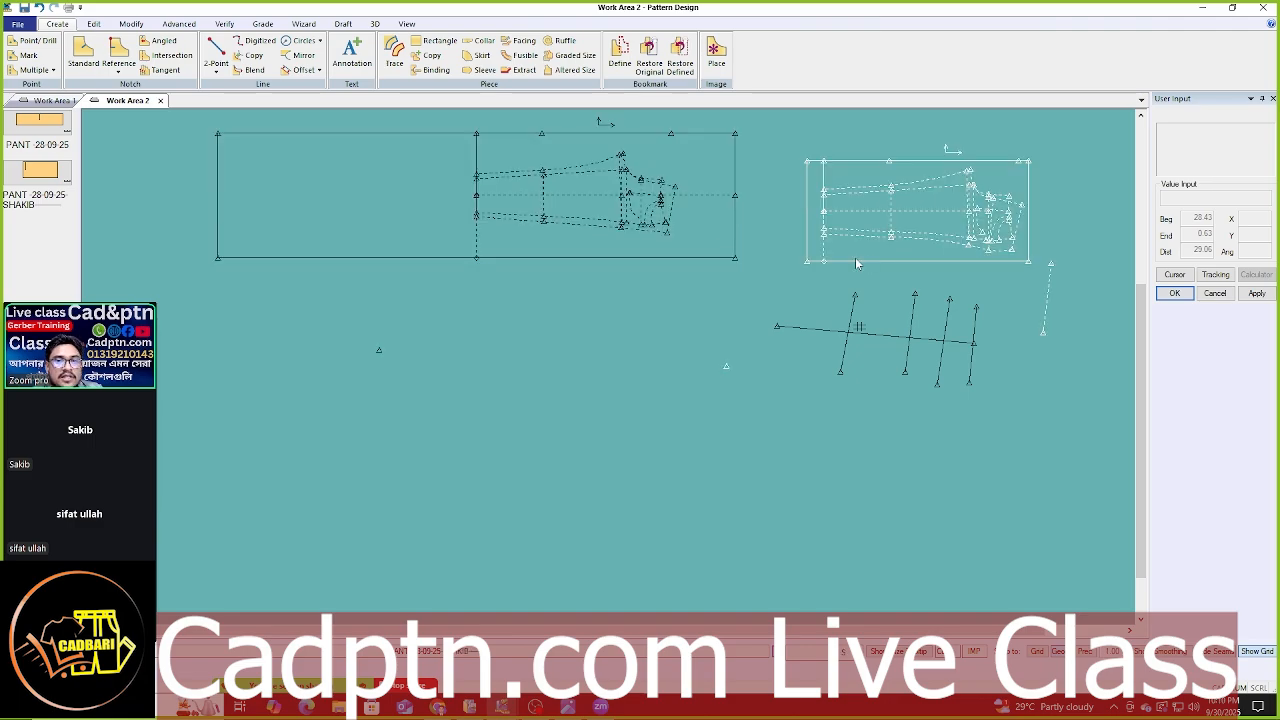
- Move the new draft piece with the crossed lines farther below the resized pant piece and delete it from the work area
drag(866, 334, 890, 412)
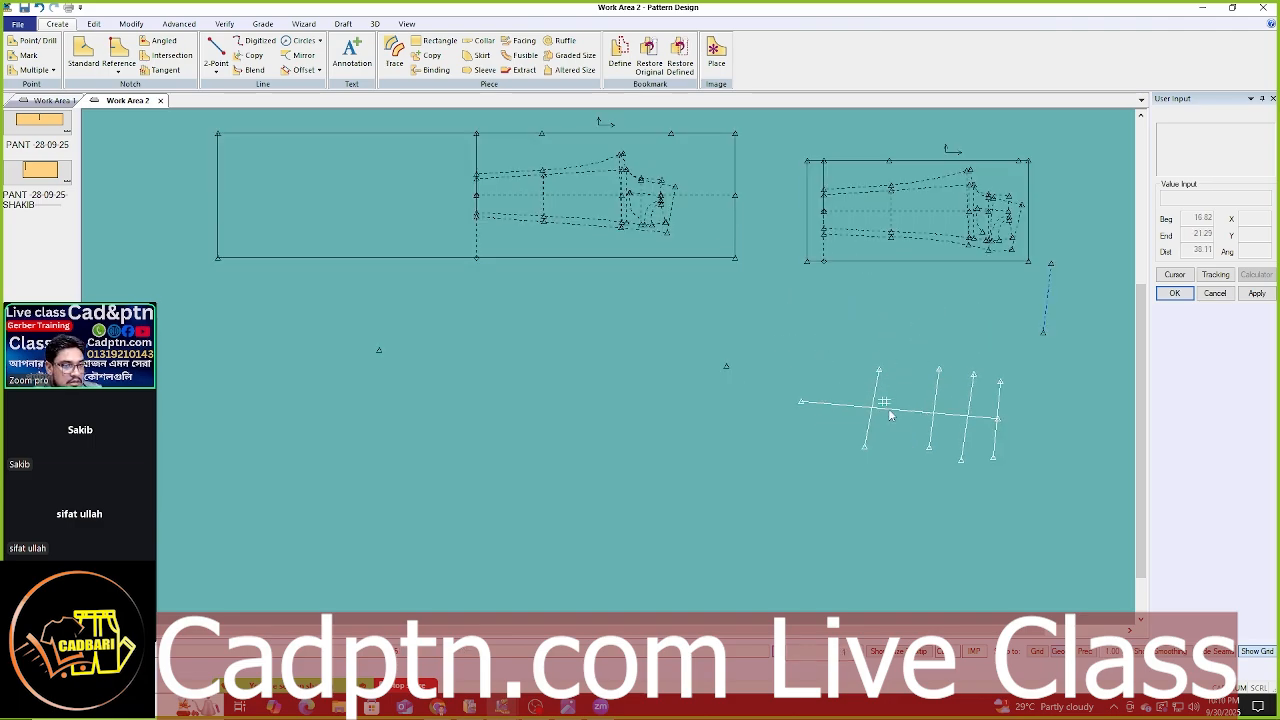
key(Delete)
click(915, 421)
right_click(1014, 266)
click(1059, 278)
- Move both pant pieces up and place the resized pant piece's lower corner against the lower end corner of the original's larger rectangle
drag(1050, 283, 974, 436)
scroll(906, 497, down, 1)
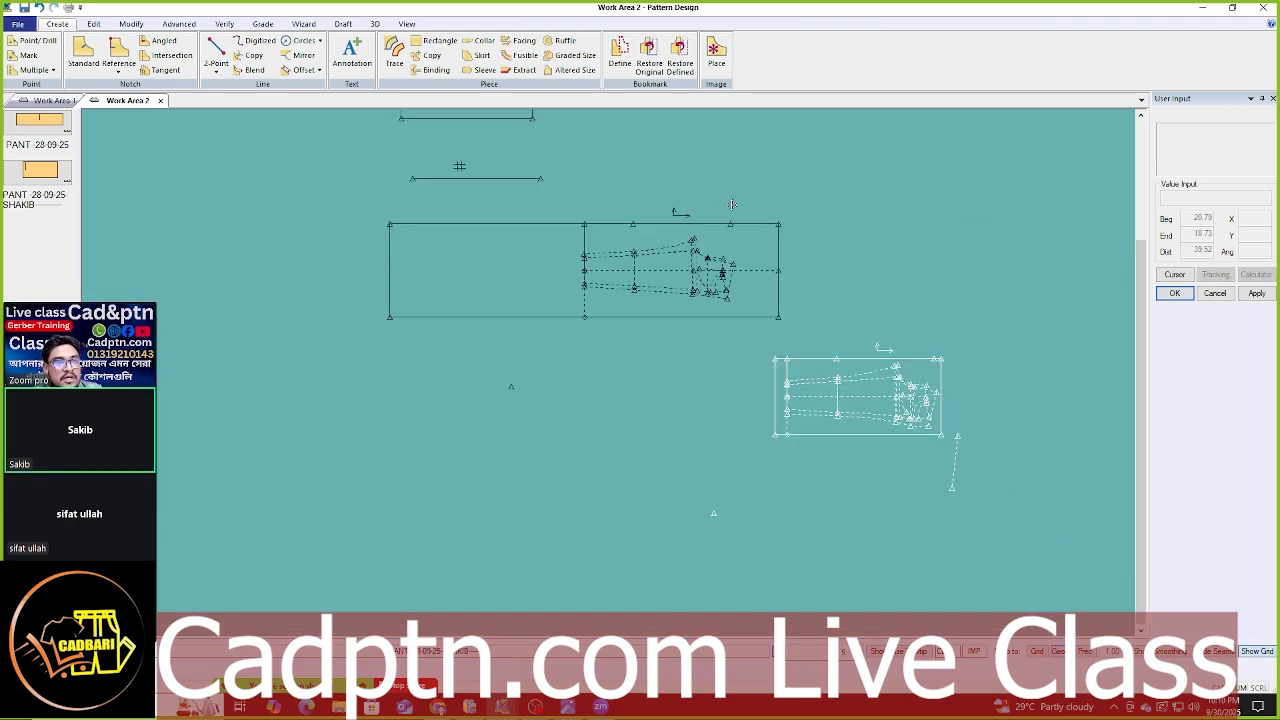
drag(732, 205, 690, 228)
drag(894, 240, 757, 143)
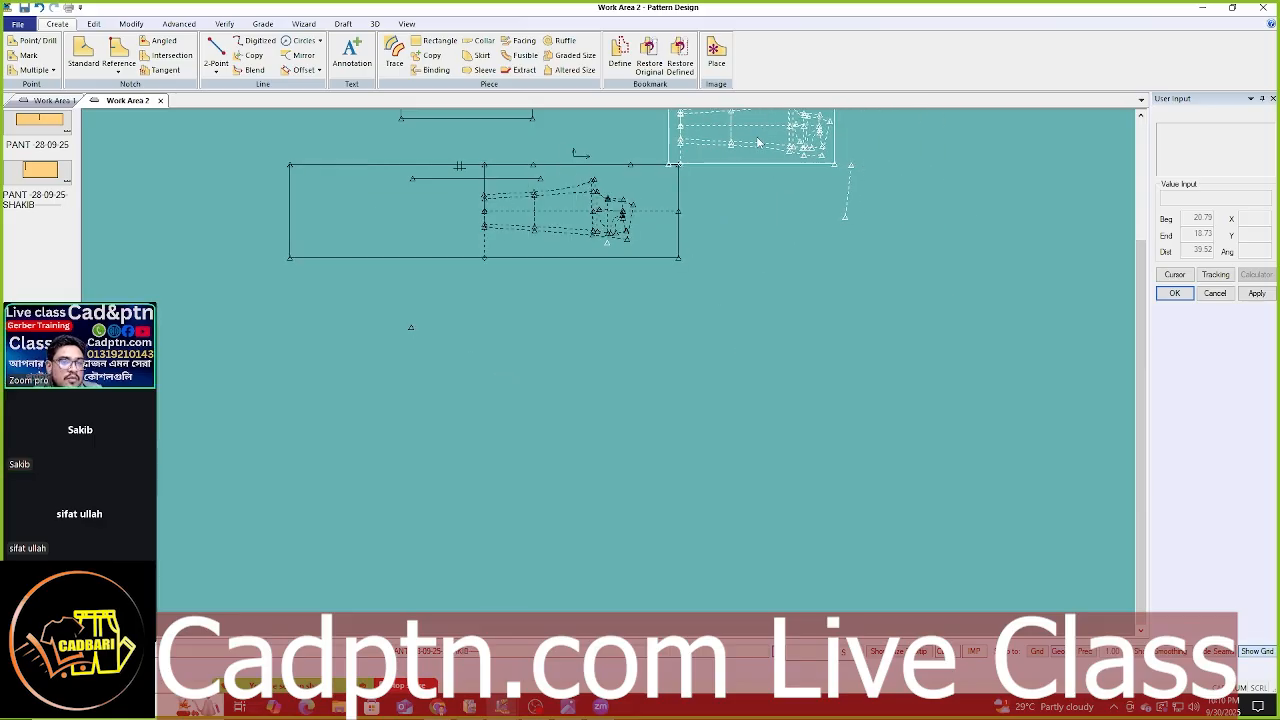
drag(546, 235, 529, 147)
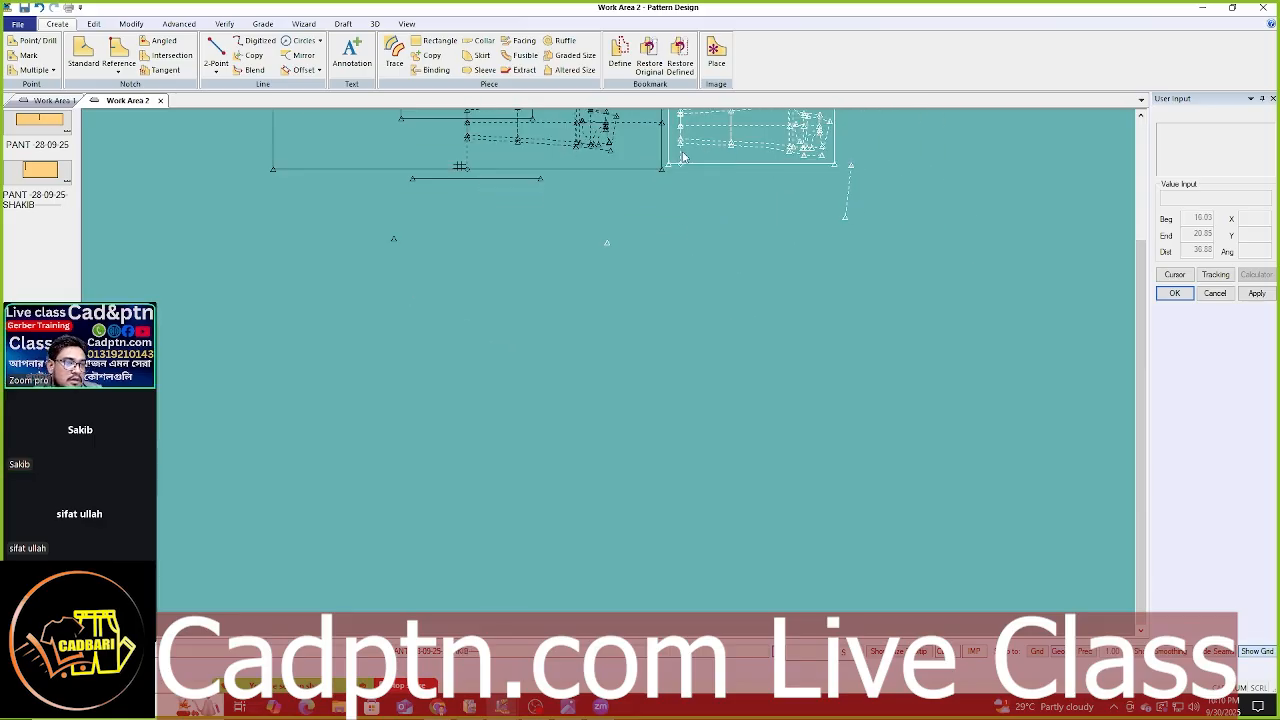
mouse_move(662, 141)
mouse_down()
mouse_move(698, 156)
mouse_move(664, 172)
mouse_up()
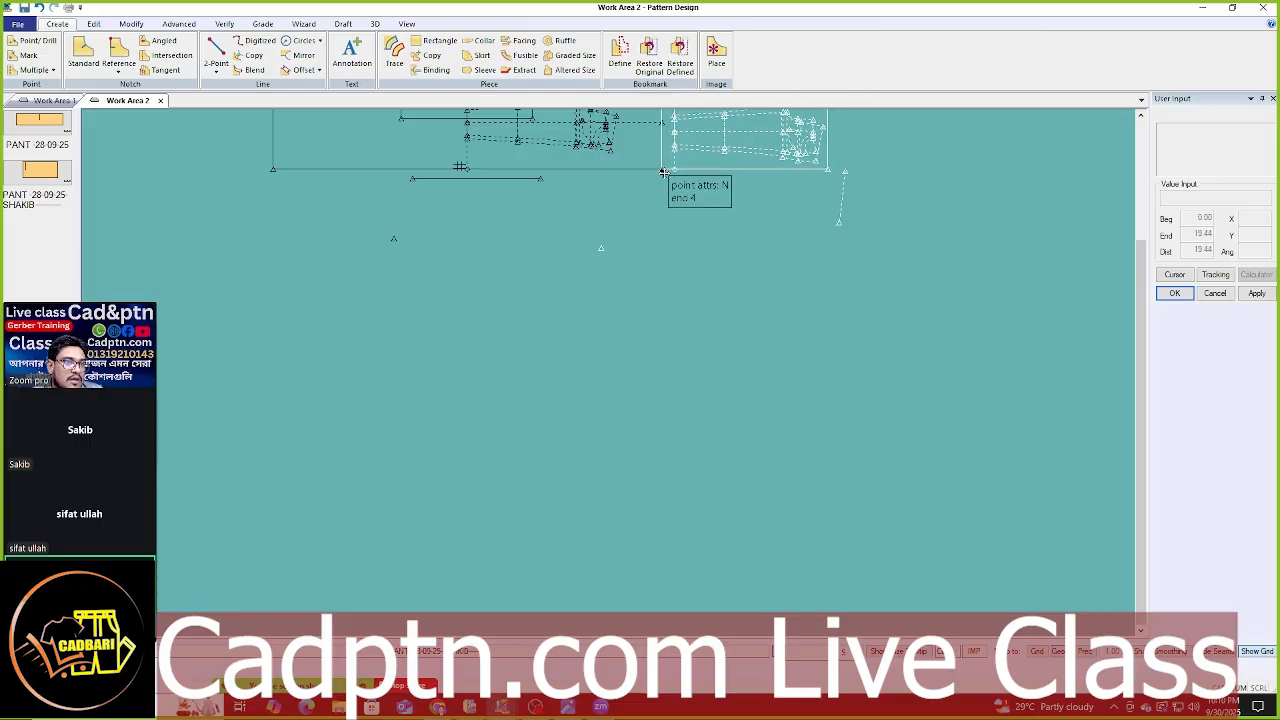
- Spread the pieces apart, with the small rectangle below the original pant piece and the resized pant piece beside the single-line piece
scroll(783, 228, down, 1)
key(Delete)
drag(623, 249, 869, 172)
right_click(869, 174)
click(870, 174)
drag(750, 150, 787, 359)
drag(513, 150, 499, 367)
mouse_move(512, 231)
mouse_down()
mouse_move(683, 237)
mouse_move(812, 212)
mouse_up()
key(Delete)
right_click(812, 214)
drag(558, 138, 905, 266)
drag(560, 385, 872, 129)
drag(777, 351, 540, 268)
drag(914, 262, 975, 203)
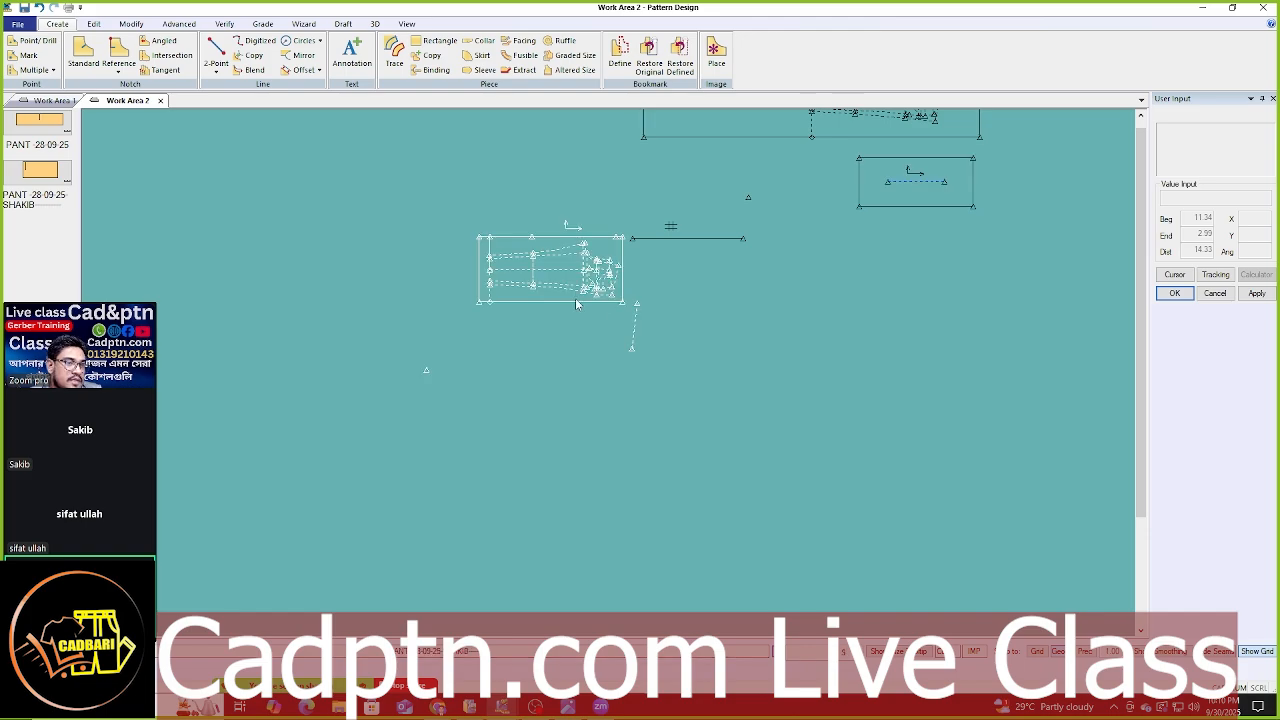
- Gather the pieces close together in the upper work area, with the resized pant piece overlapping the original pant piece's rectangle
scroll(335, 324, down, 2)
drag(576, 301, 729, 139)
drag(711, 235, 671, 181)
drag(550, 282, 578, 190)
drag(817, 190, 613, 118)
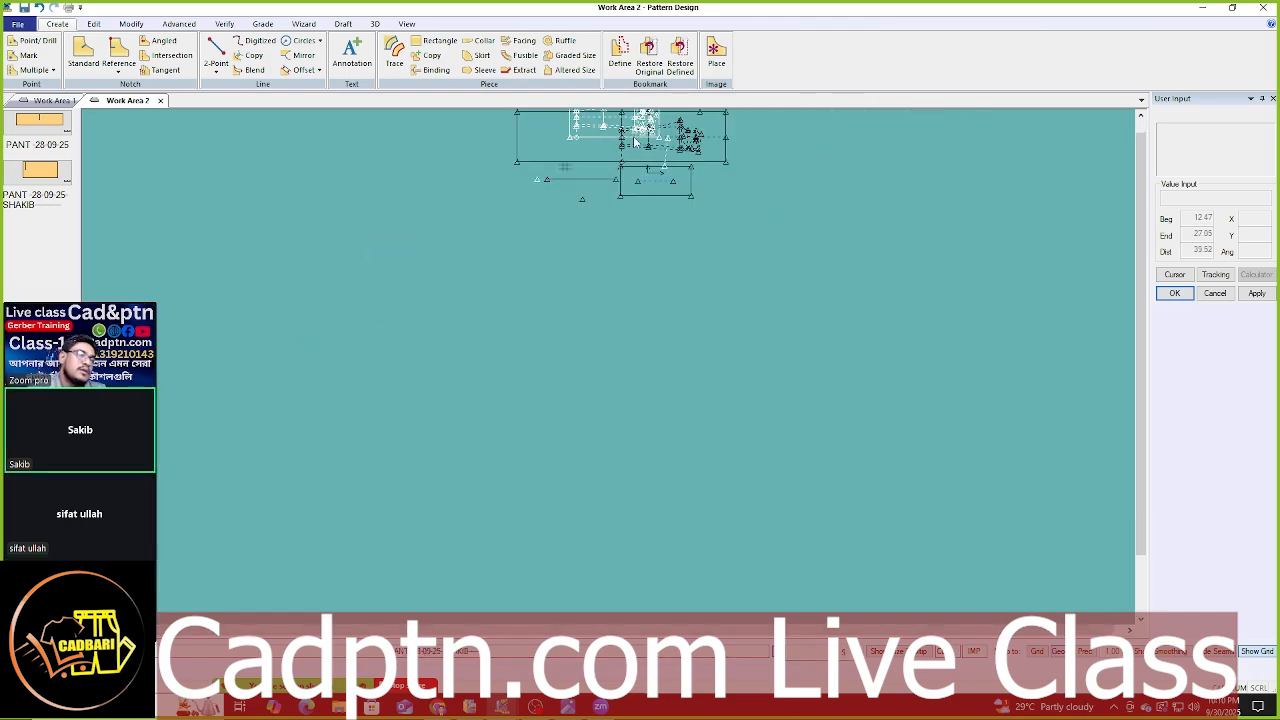